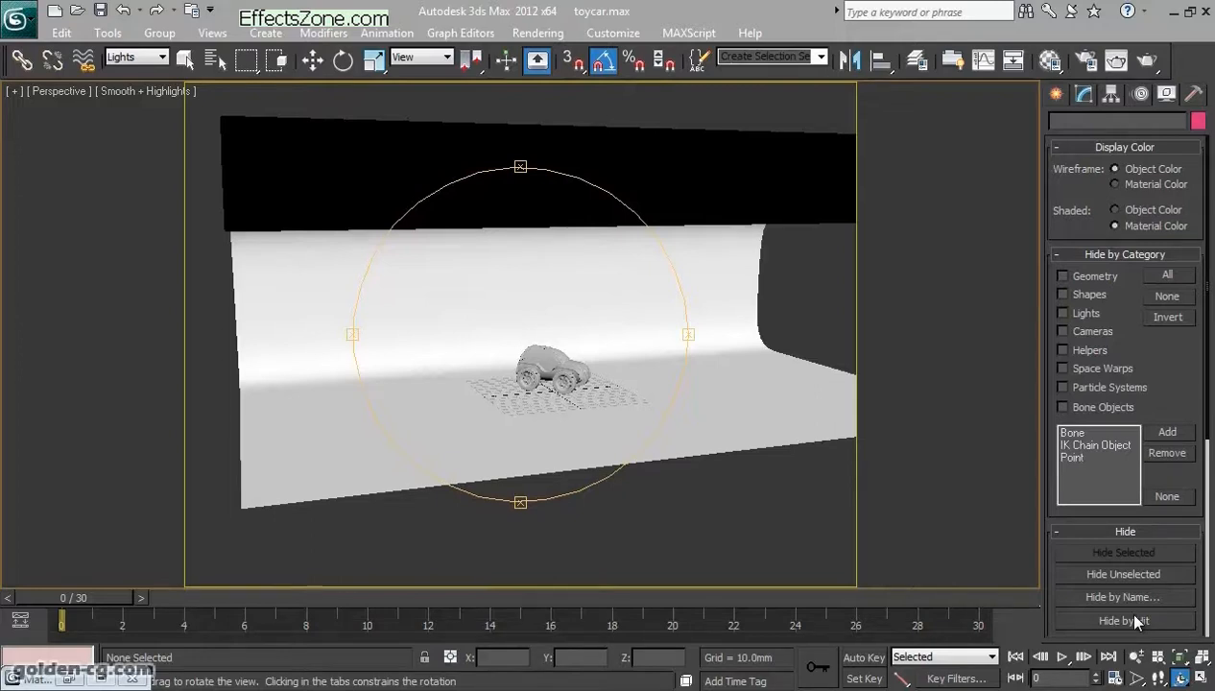
Step: Examine the toy car and the curved studio backdrop from several angles
{"action": "mouse_move", "coordinate": [534, 383]}
{"action": "left_mouse_down"}
{"action": "mouse_move", "coordinate": [724, 371]}
{"action": "mouse_move", "coordinate": [544, 359]}
{"action": "mouse_move", "coordinate": [533, 403]}
{"action": "mouse_move", "coordinate": [475, 429]}
{"action": "mouse_move", "coordinate": [398, 426]}
{"action": "mouse_move", "coordinate": [470, 423]}
{"action": "mouse_move", "coordinate": [542, 459]}
{"action": "mouse_move", "coordinate": [536, 422]}
{"action": "mouse_move", "coordinate": [549, 436]}
{"action": "mouse_move", "coordinate": [506, 382]}
{"action": "mouse_move", "coordinate": [659, 402]}
{"action": "mouse_move", "coordinate": [546, 396]}
{"action": "left_mouse_up"}
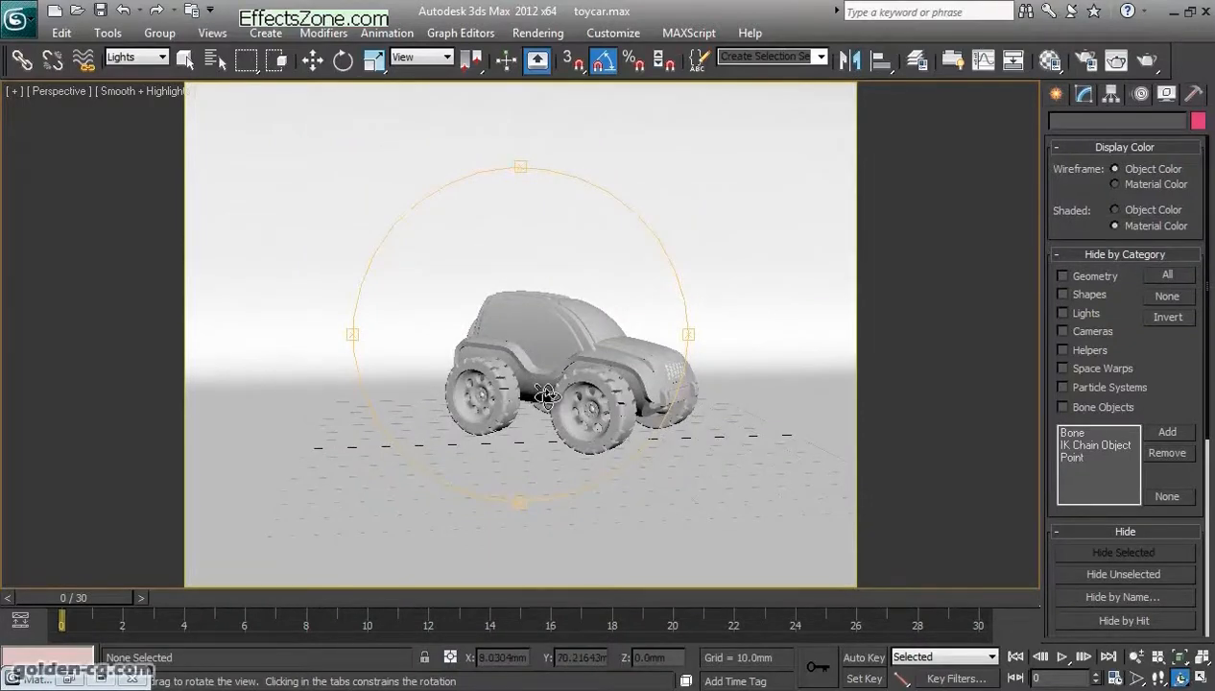
{"action": "left_click_drag", "start_coordinate": [546, 396], "coordinate": [654, 377]}
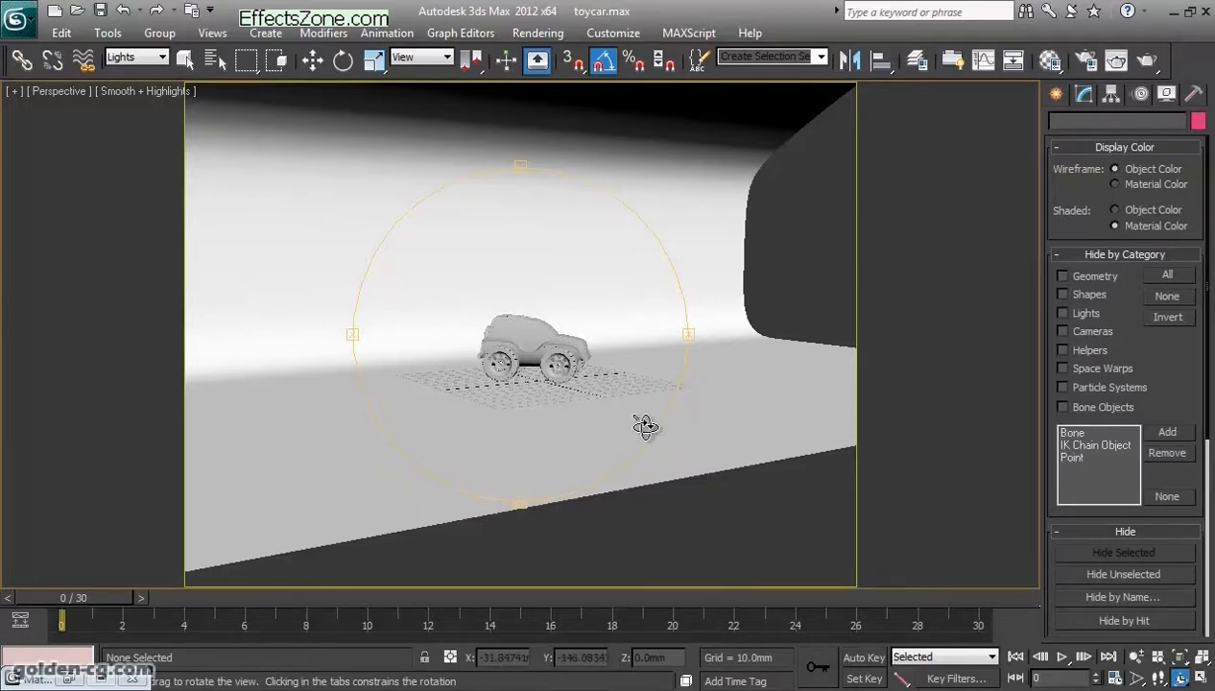
{"action": "left_click_drag", "start_coordinate": [605, 360], "coordinate": [558, 363]}
{"action": "left_click_drag", "start_coordinate": [637, 374], "coordinate": [591, 374]}
{"action": "scroll", "coordinate": [613, 382], "scroll_direction": "down", "scroll_amount": 3}
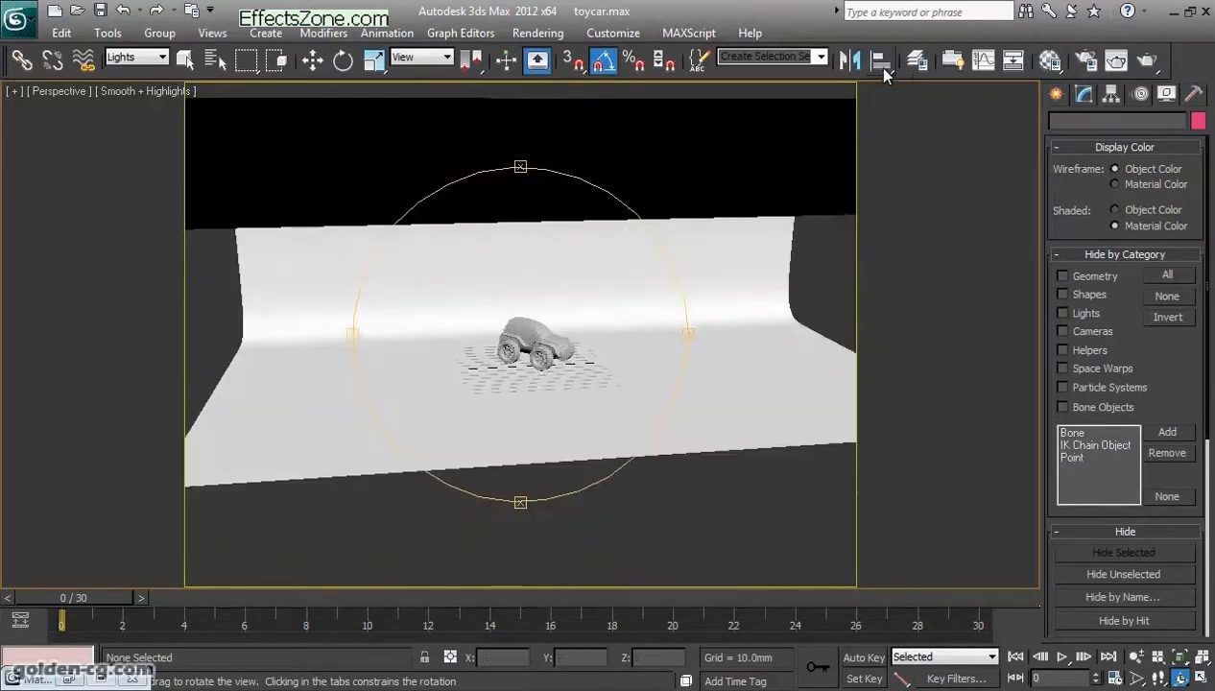
Step: Open the layer manager and hide the Glass, body, chrome, logo, tire and wheel layers
{"action": "left_click", "coordinate": [917, 60]}
{"action": "left_click_drag", "start_coordinate": [216, 326], "coordinate": [912, 102]}
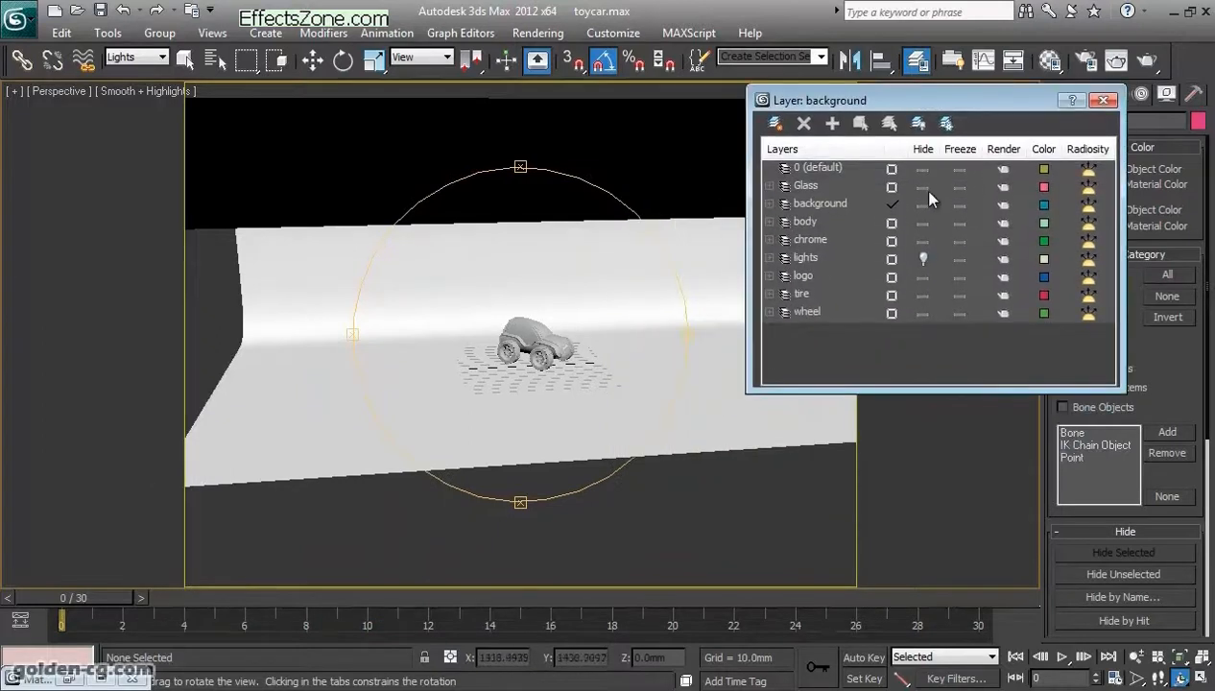
{"action": "left_click", "coordinate": [924, 188]}
{"action": "left_click_drag", "start_coordinate": [584, 351], "coordinate": [569, 373]}
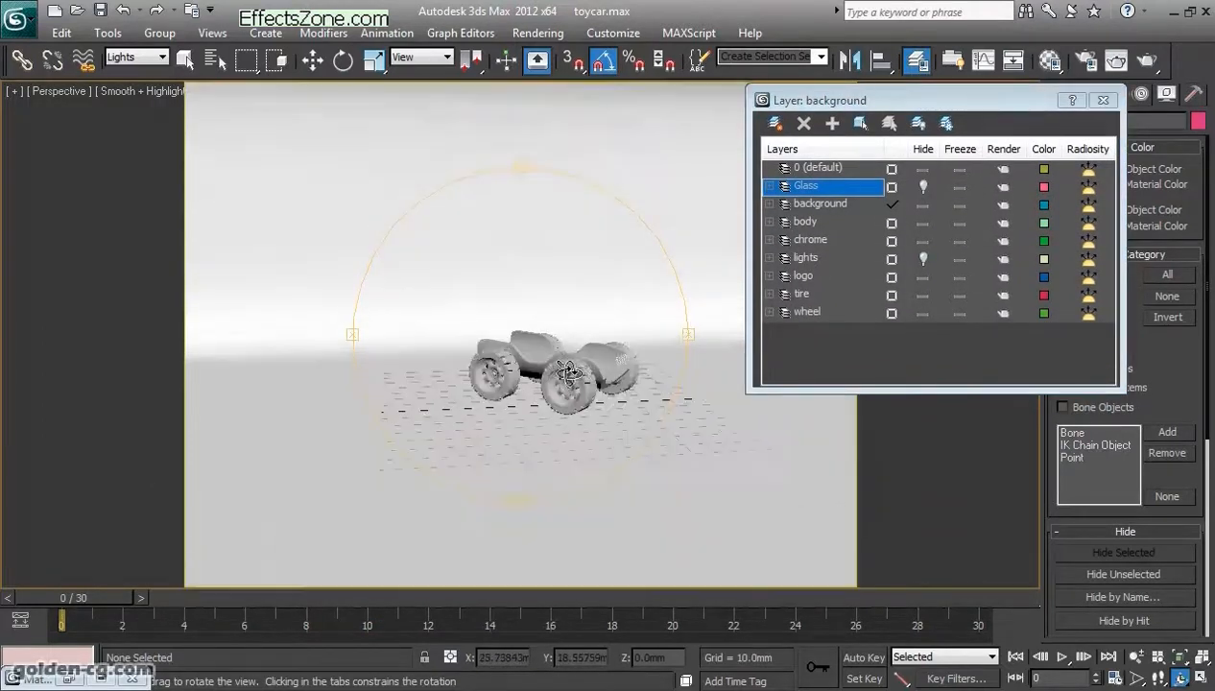
{"action": "left_click", "coordinate": [918, 204]}
{"action": "left_click", "coordinate": [922, 206]}
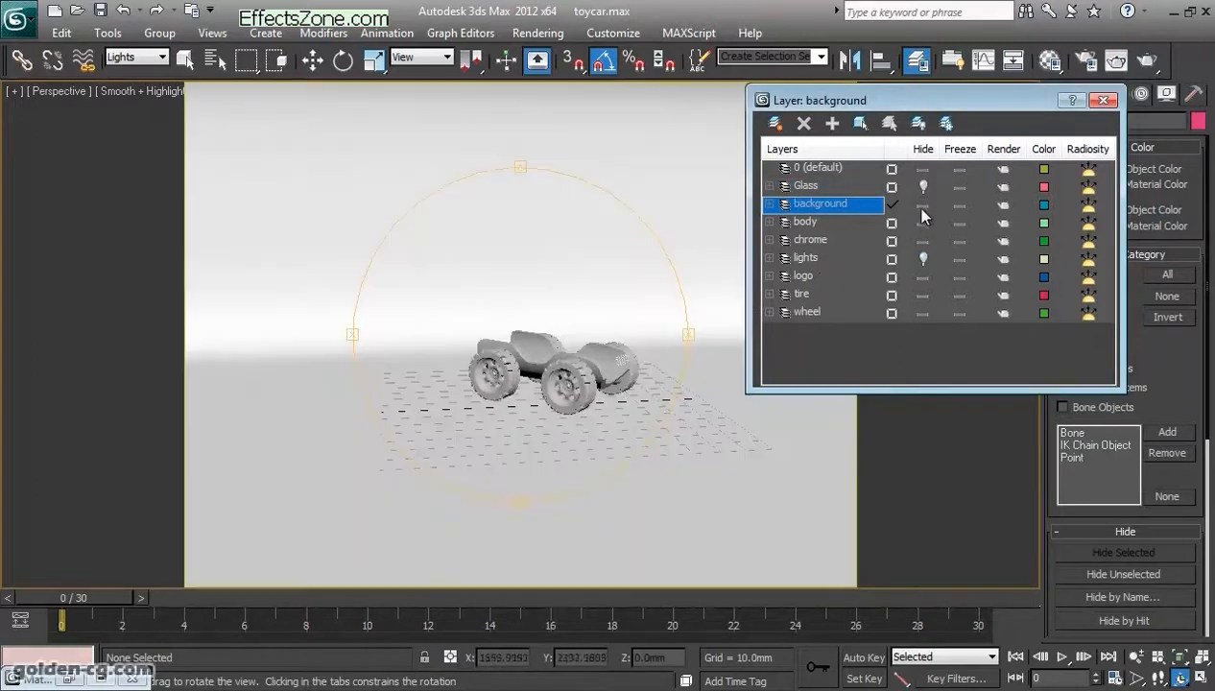
{"action": "left_click", "coordinate": [922, 223]}
{"action": "left_click", "coordinate": [920, 240]}
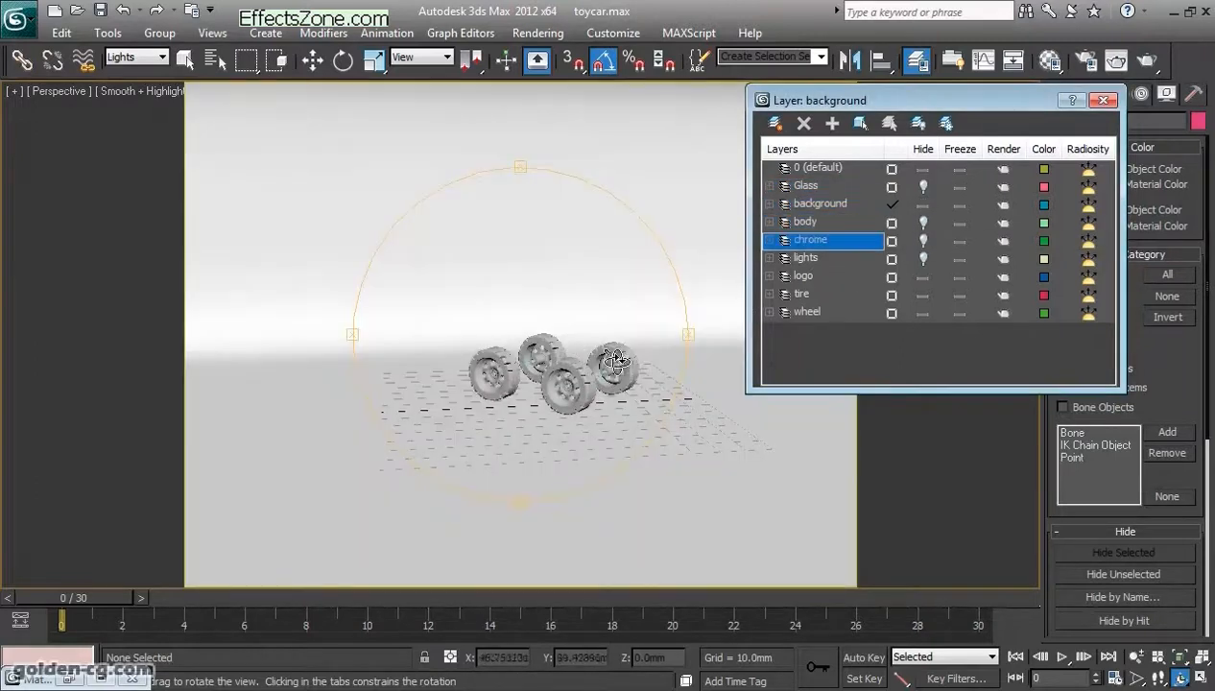
{"action": "left_click", "coordinate": [923, 277]}
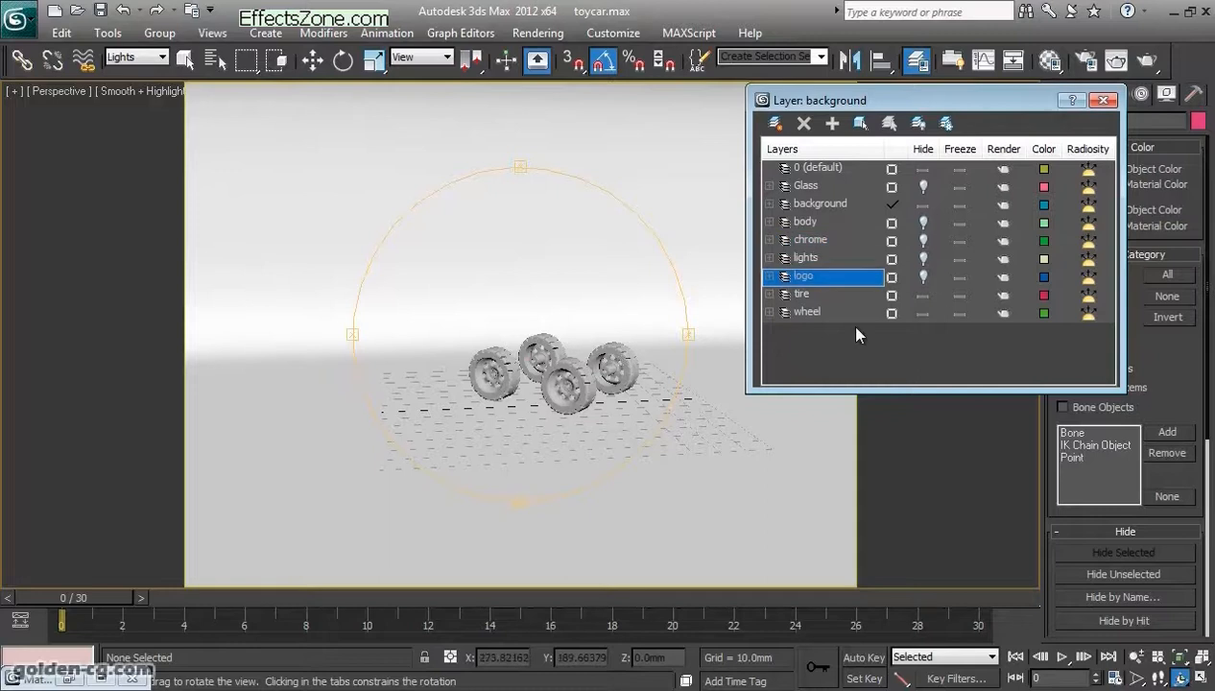
{"action": "left_click", "coordinate": [923, 295]}
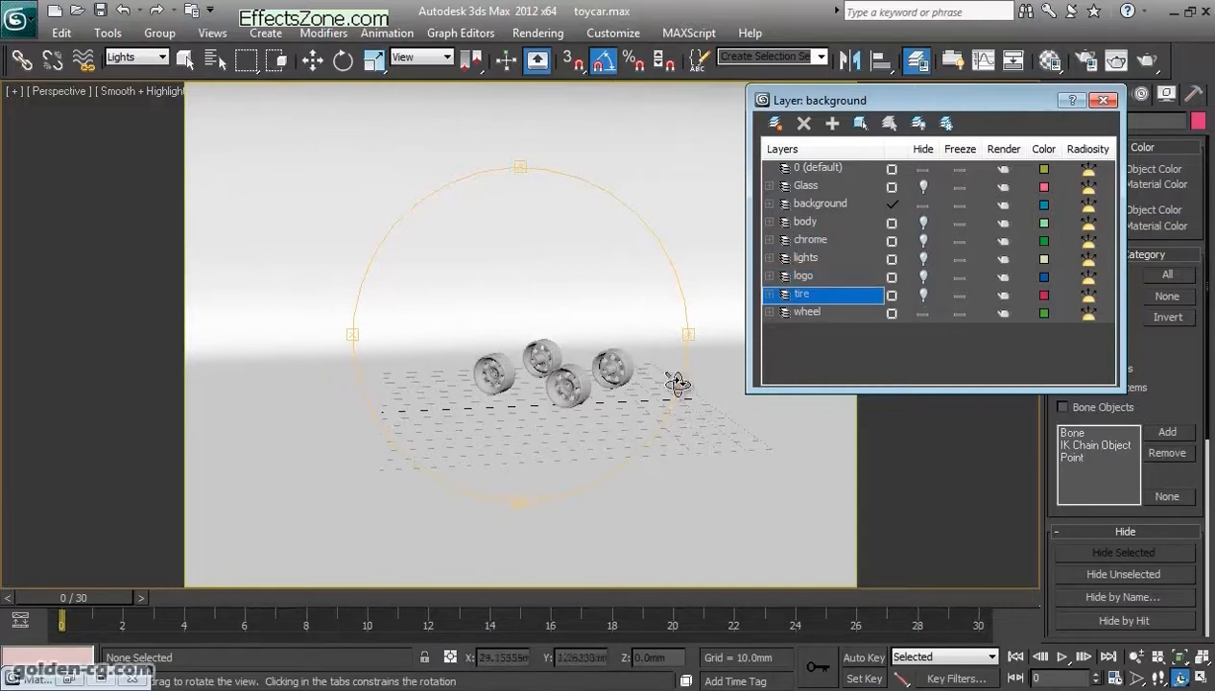
{"action": "left_click", "coordinate": [922, 313]}
{"action": "left_click_drag", "start_coordinate": [522, 396], "coordinate": [527, 400]}
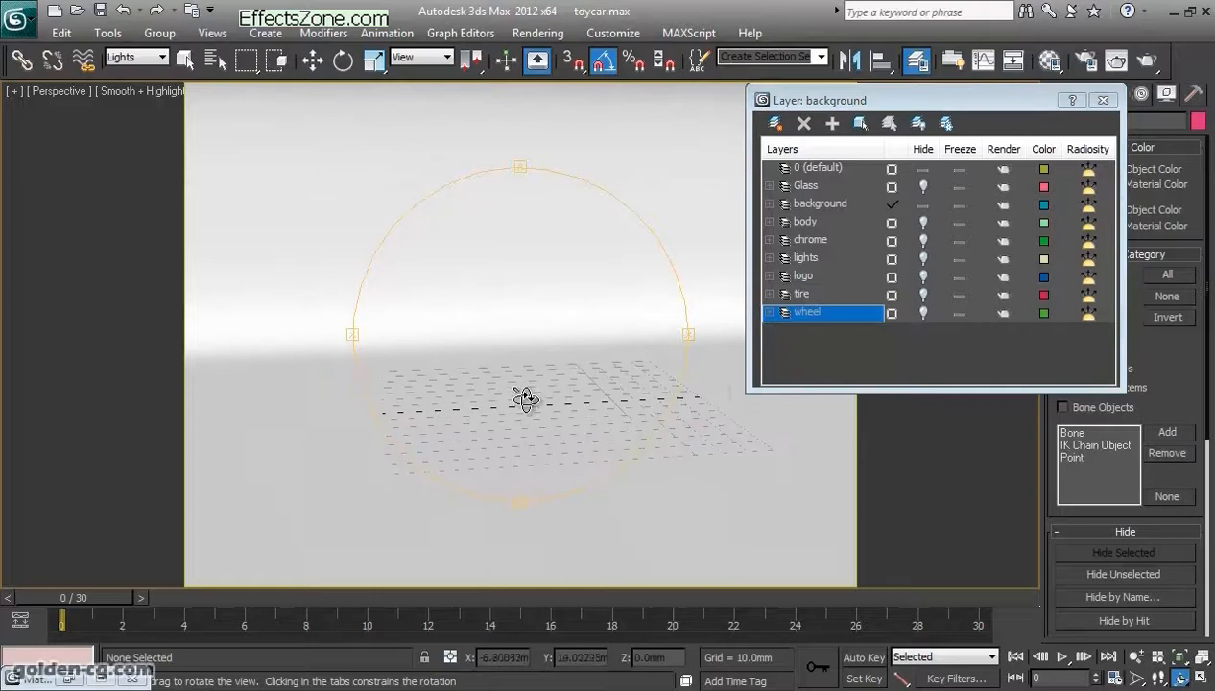
Step: Inspect the backdrop's profile from the side, hide the background layer and close the layer manager
{"action": "left_click", "coordinate": [924, 207]}
{"action": "left_click", "coordinate": [923, 208]}
{"action": "left_click", "coordinate": [562, 400]}
{"action": "scroll", "coordinate": [555, 400], "scroll_direction": "down", "scroll_amount": 6}
{"action": "left_click_drag", "start_coordinate": [554, 399], "coordinate": [342, 351]}
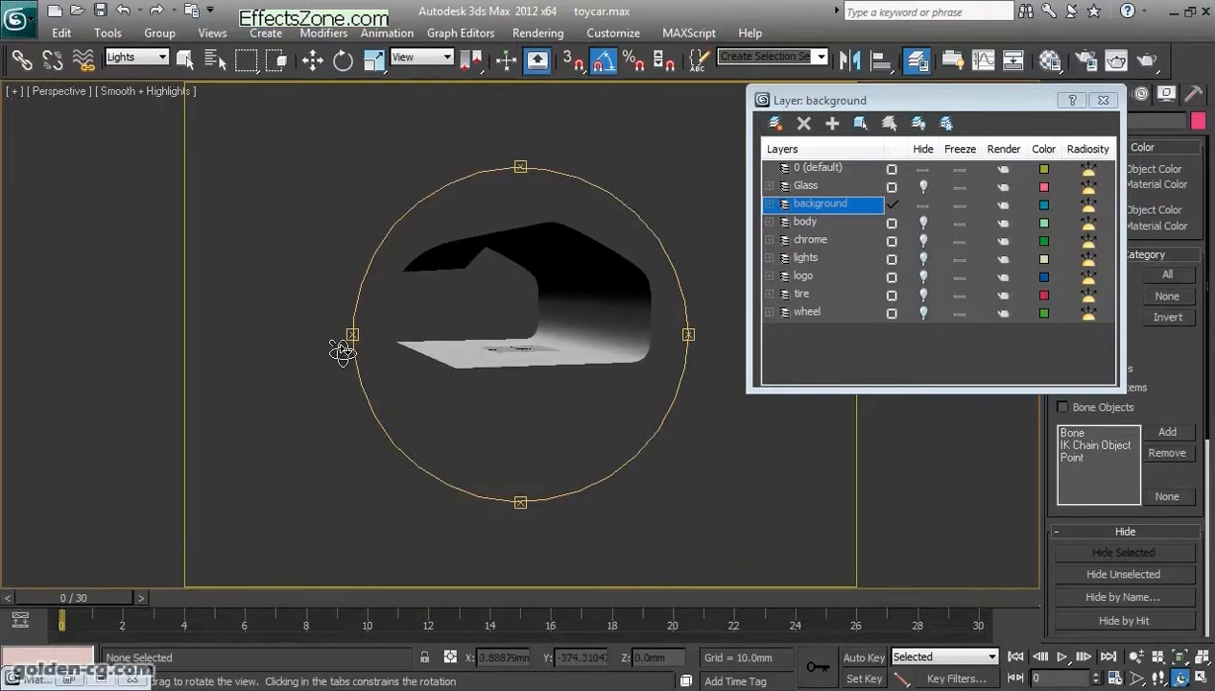
{"action": "left_click_drag", "start_coordinate": [347, 348], "coordinate": [547, 430]}
{"action": "left_click", "coordinate": [924, 204]}
{"action": "left_click", "coordinate": [1103, 100]}
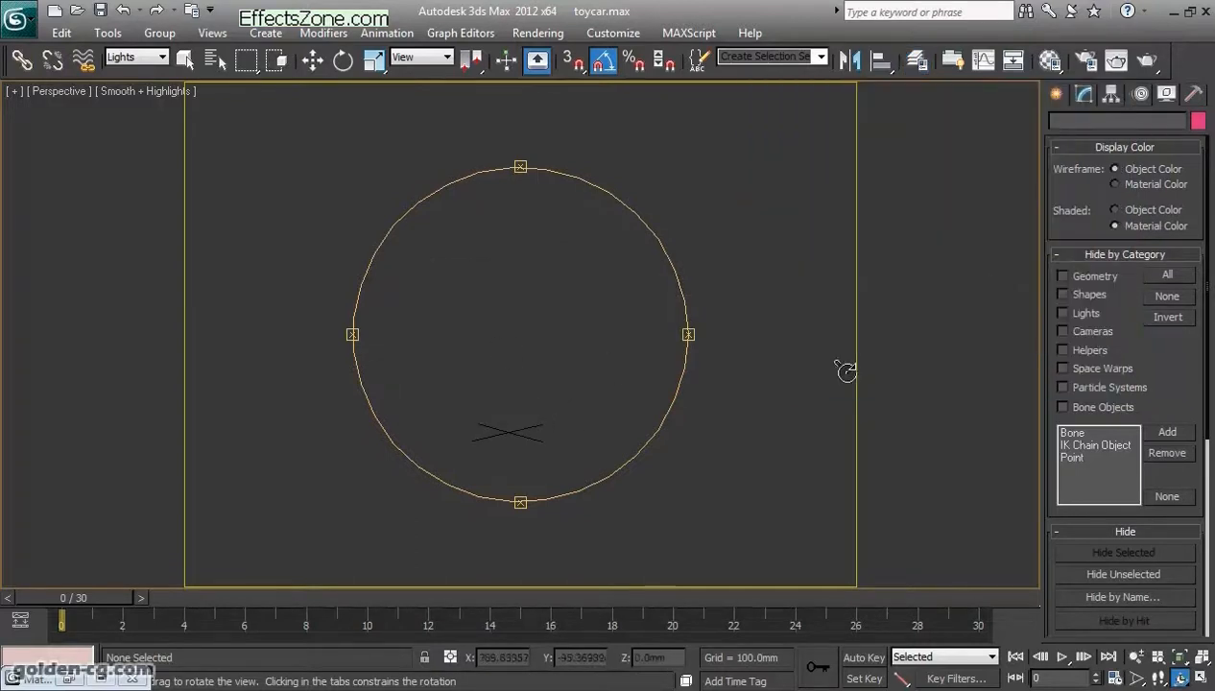
Step: Show the spline creation tools and switch to the four-viewport layout with the Front view active
{"action": "left_click", "coordinate": [1055, 94]}
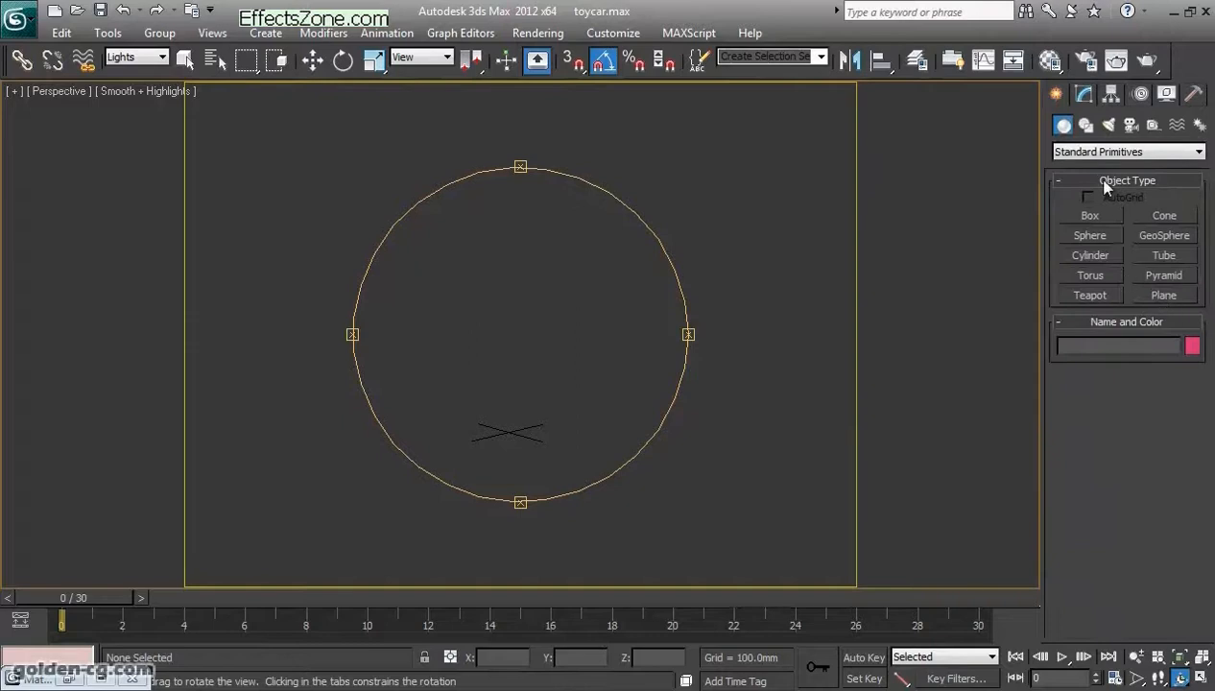
{"action": "left_click", "coordinate": [1090, 125]}
{"action": "left_click", "coordinate": [1203, 679]}
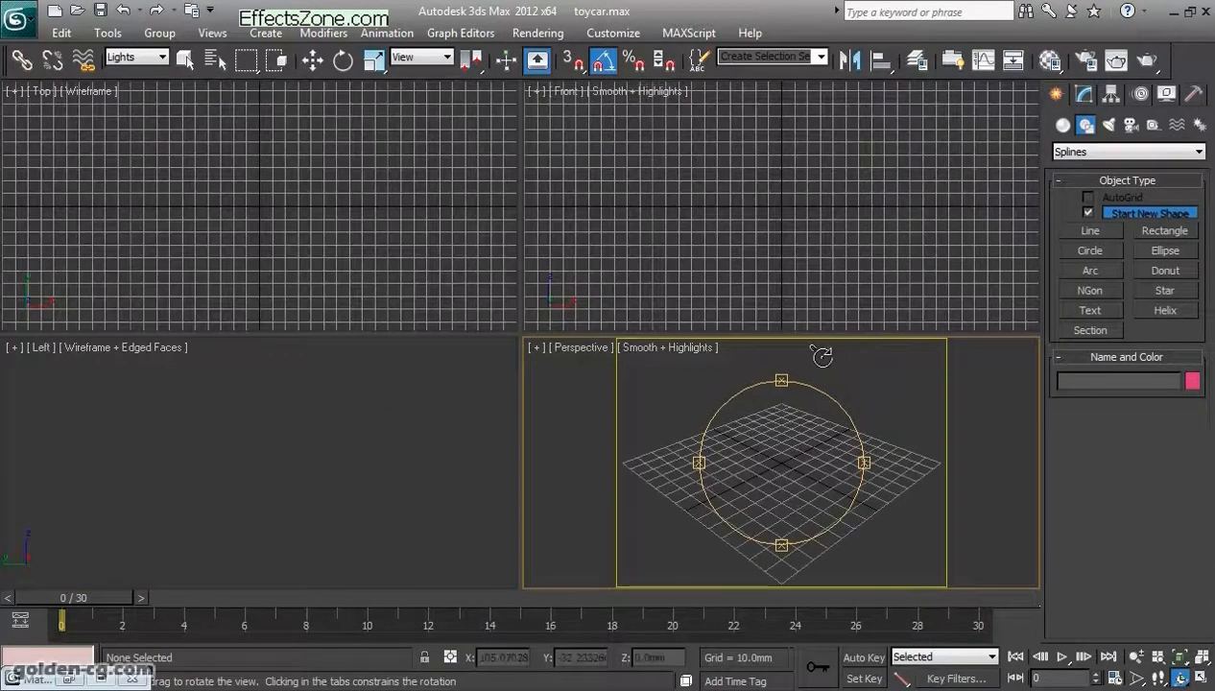
{"action": "left_click", "coordinate": [653, 250]}
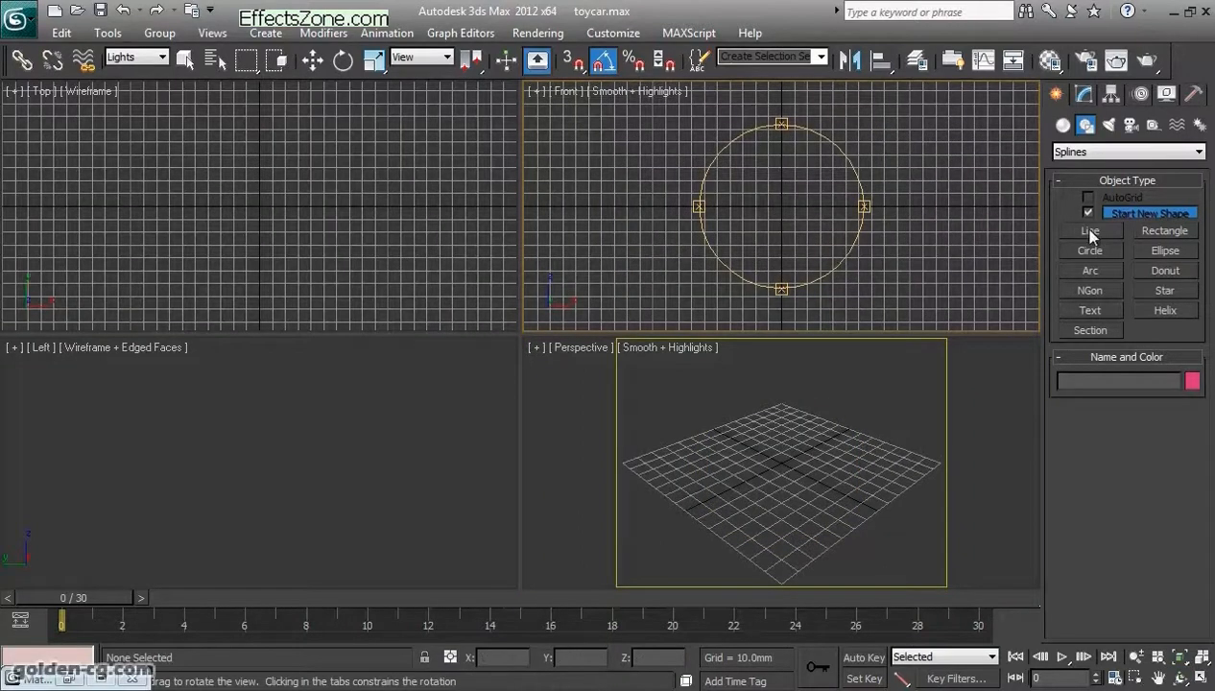
{"action": "left_click", "coordinate": [1090, 231]}
{"action": "left_click", "coordinate": [910, 287]}
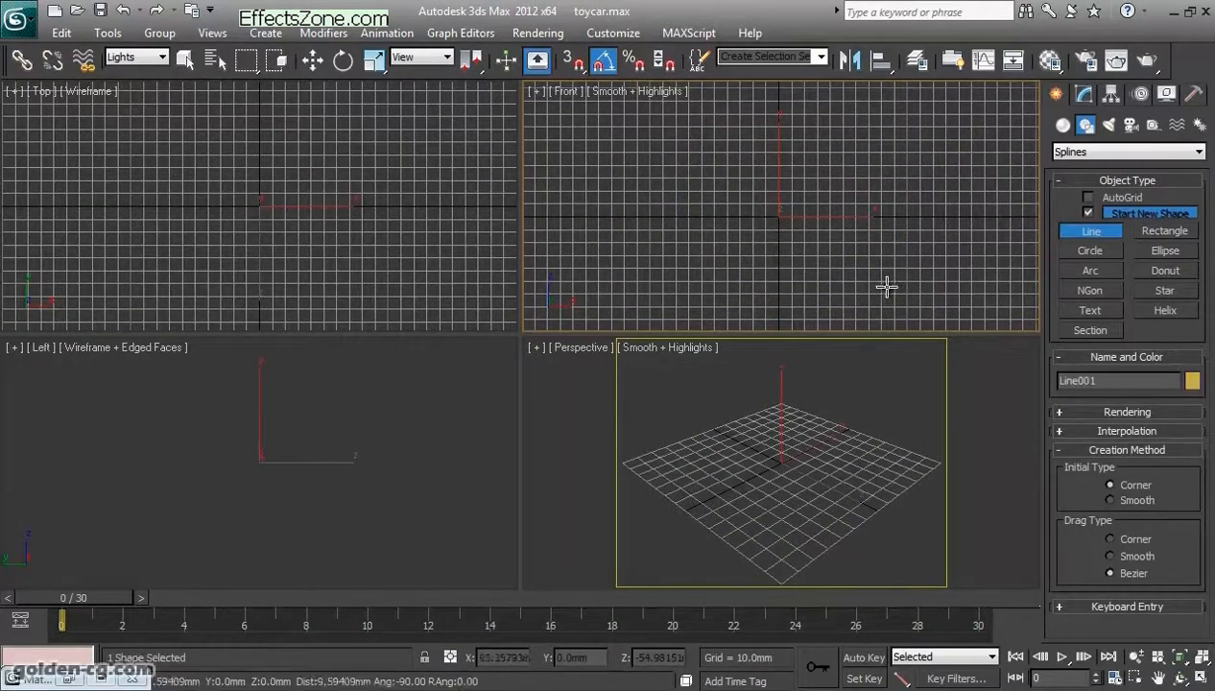
{"action": "right_click", "coordinate": [762, 277]}
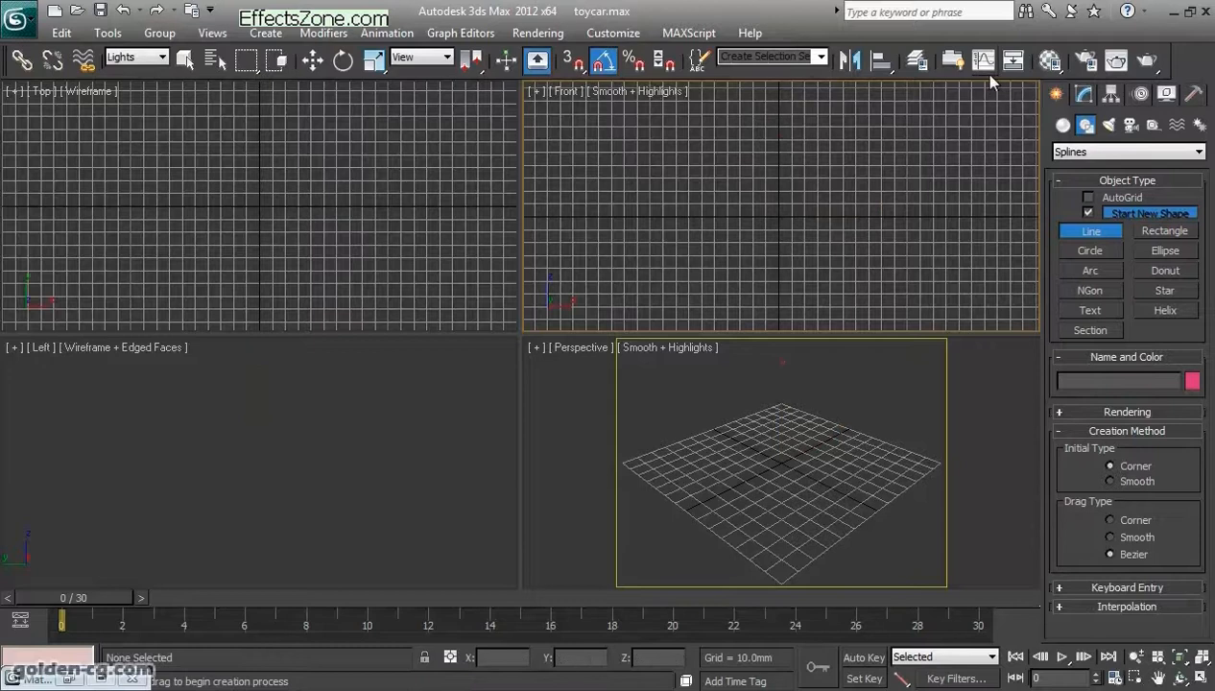
Step: Make layer 0 (default) the current layer and close the layer manager
{"action": "left_click", "coordinate": [917, 60]}
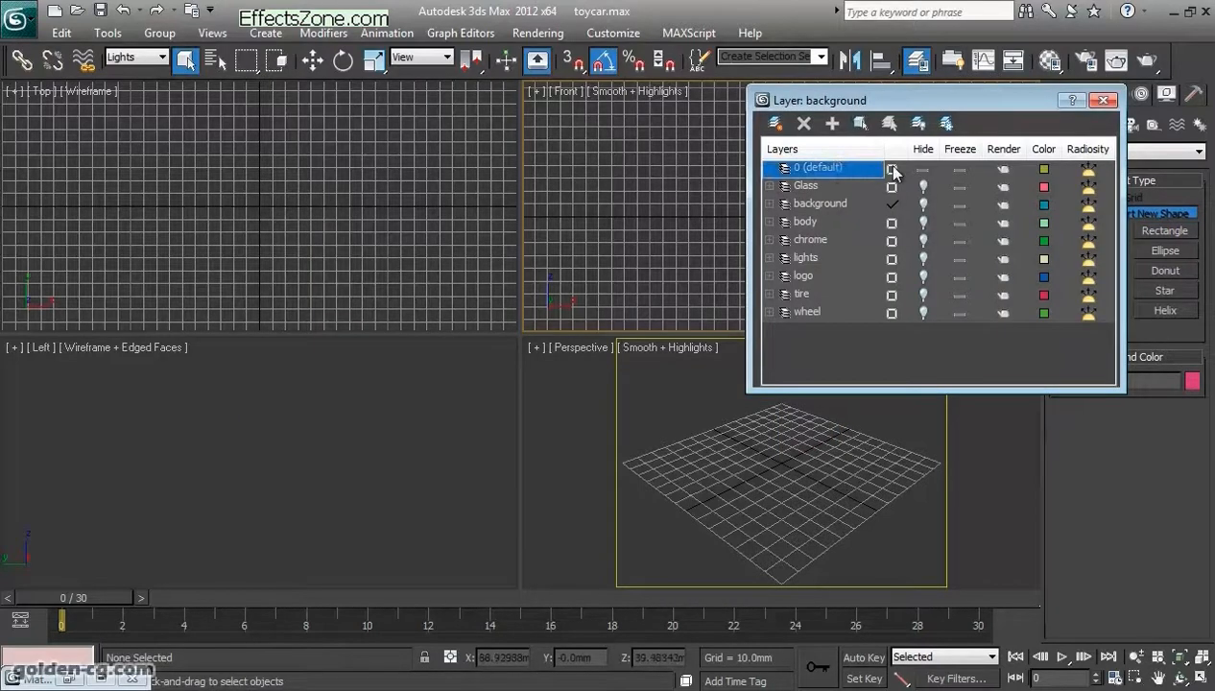
{"action": "left_click", "coordinate": [893, 170]}
{"action": "left_click", "coordinate": [1104, 100]}
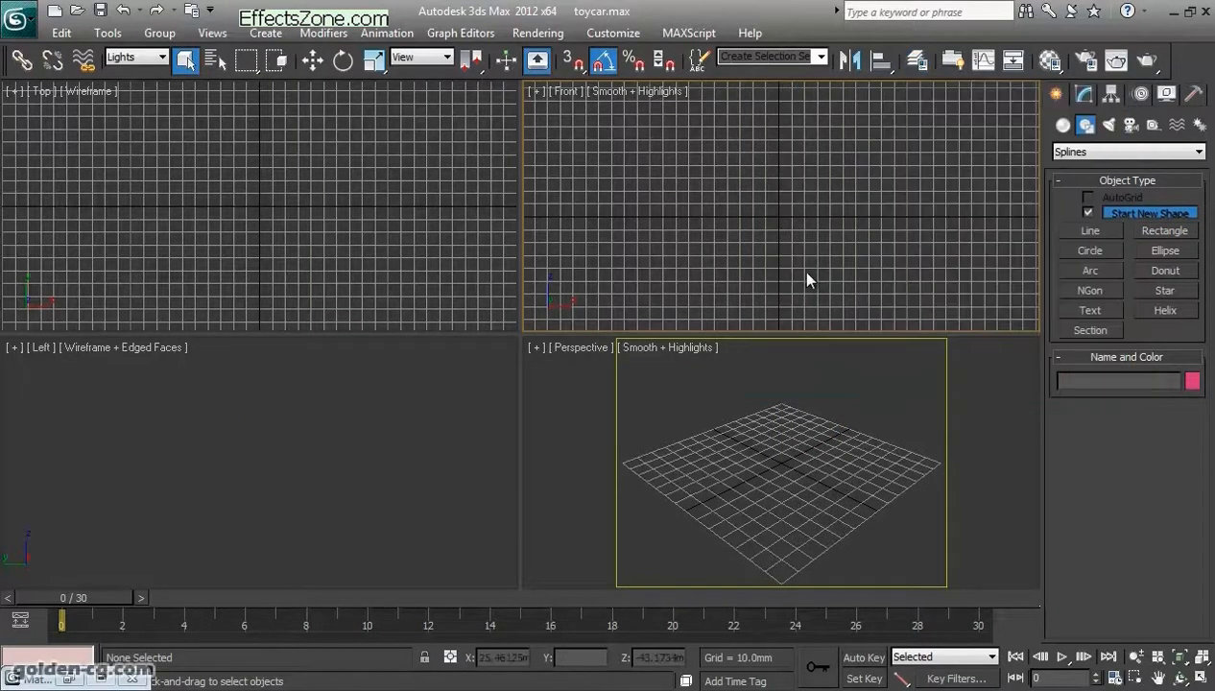
Step: Draw an open backdrop profile line in the Front view with a flat floor, short bevelled corner, vertical wall and peaked top
{"action": "middle_click_drag", "start_coordinate": [779, 284], "coordinate": [805, 239]}
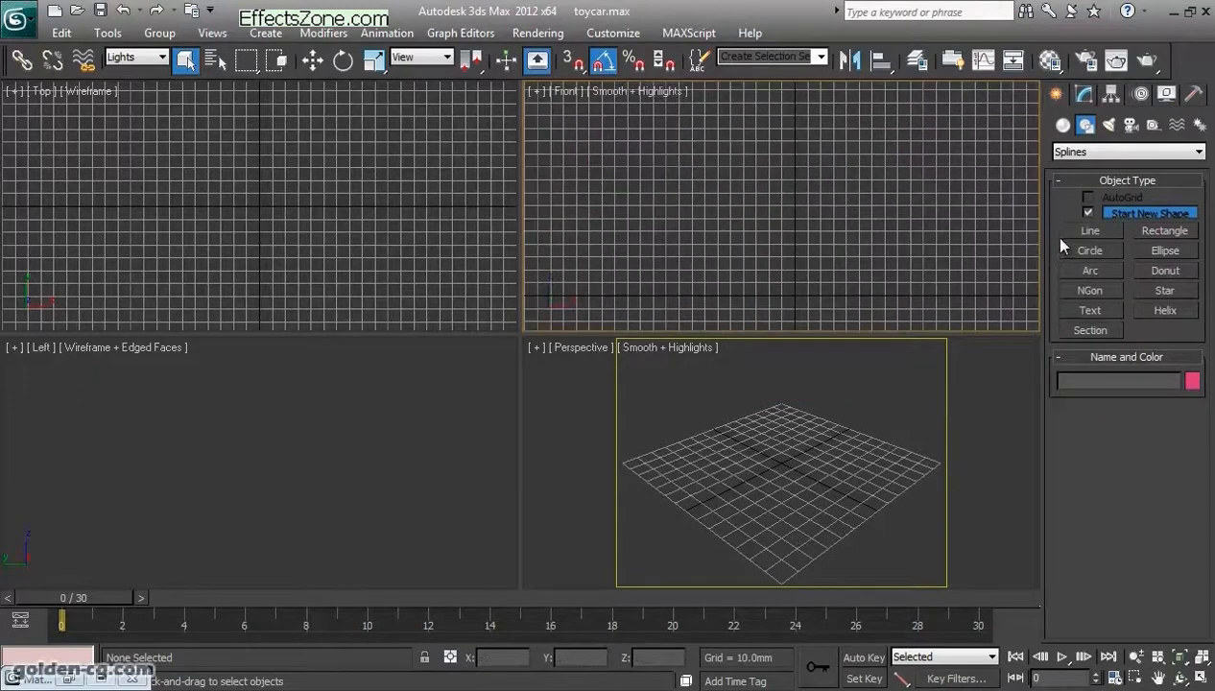
{"action": "left_click", "coordinate": [1091, 230]}
{"action": "left_click", "coordinate": [944, 294]}
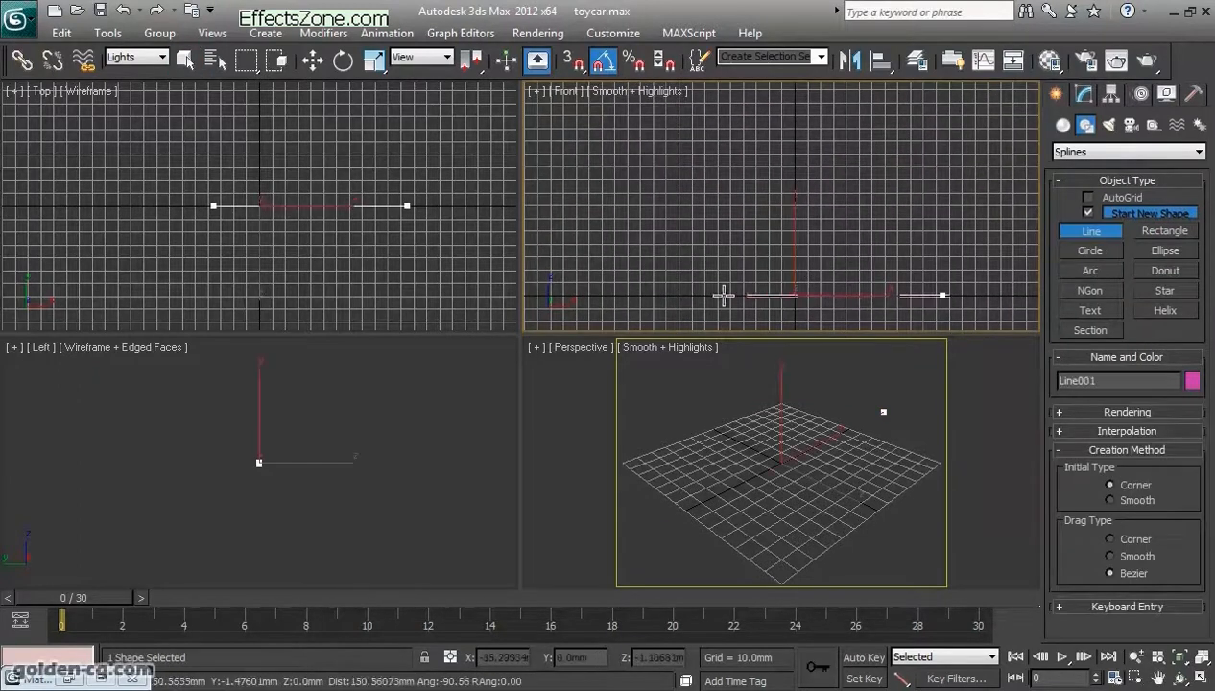
{"action": "left_click", "coordinate": [673, 295]}
{"action": "left_click", "coordinate": [665, 283]}
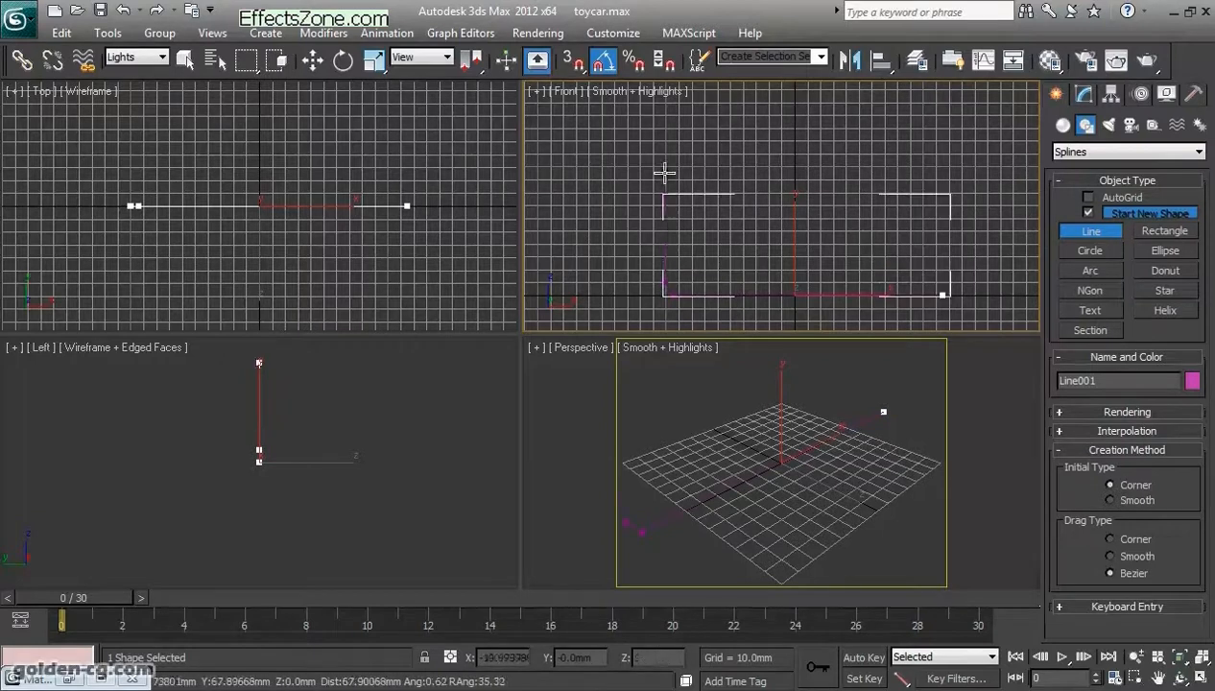
{"action": "left_click", "coordinate": [662, 126]}
{"action": "left_click", "coordinate": [821, 85]}
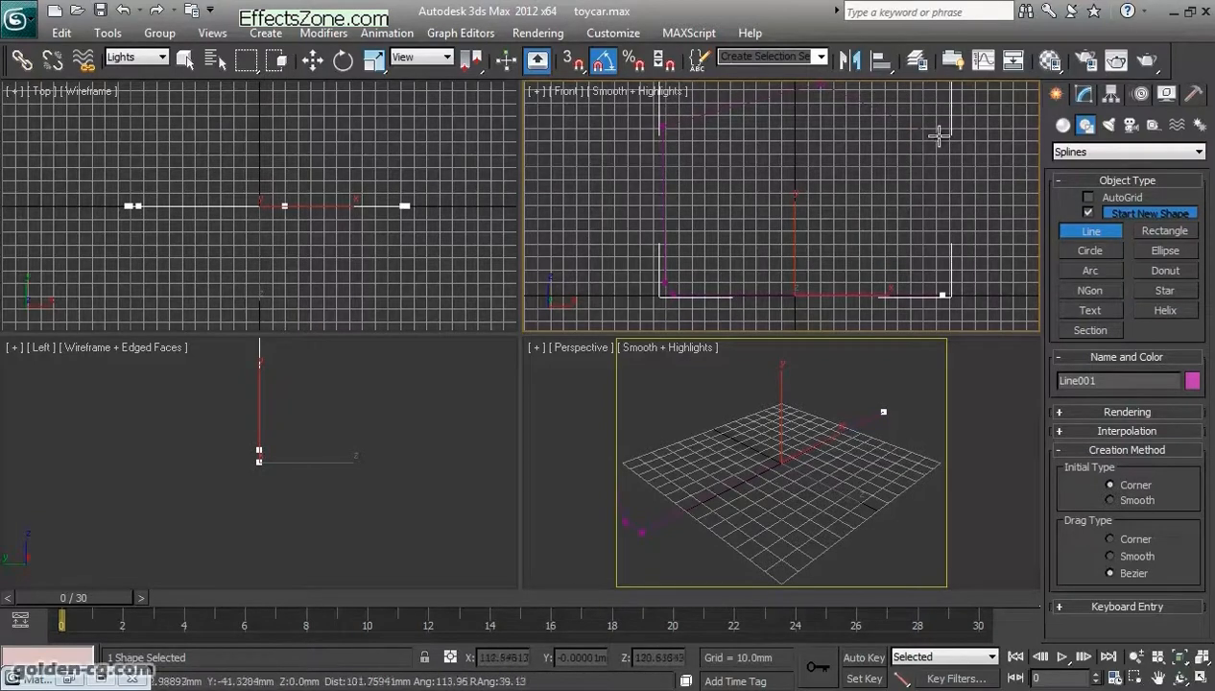
{"action": "left_click", "coordinate": [945, 140]}
{"action": "right_click", "coordinate": [949, 189]}
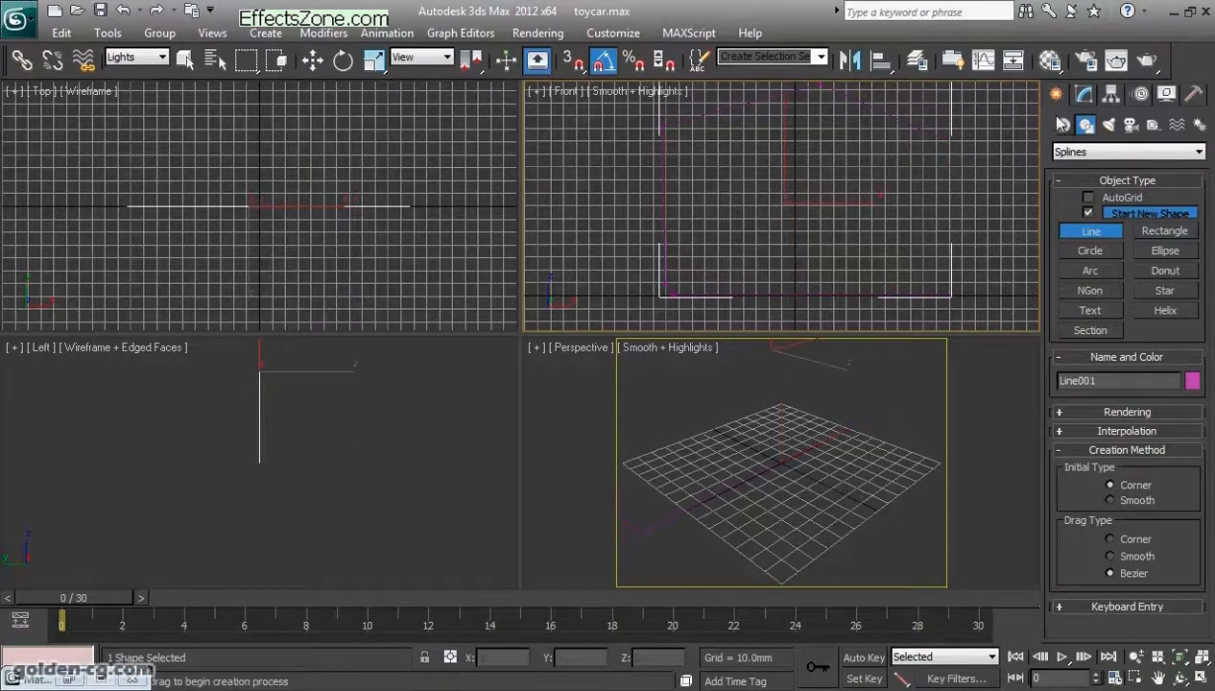
Step: Apply an Extrude modifier to the line and set its amount to 567 mm
{"action": "left_click", "coordinate": [1084, 93]}
{"action": "scroll", "coordinate": [859, 423], "scroll_direction": "down", "scroll_amount": 6}
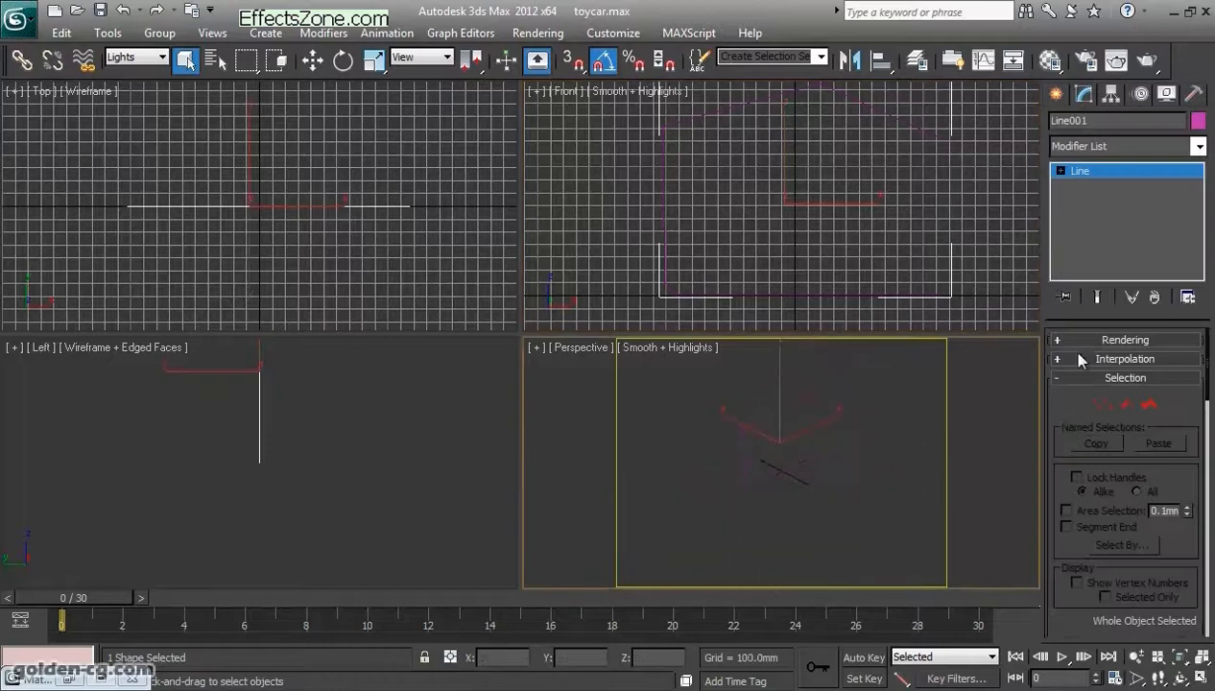
{"action": "left_click", "coordinate": [1113, 151]}
{"action": "key", "text": "e"}
{"action": "key", "text": "e"}
{"action": "key", "text": "e"}
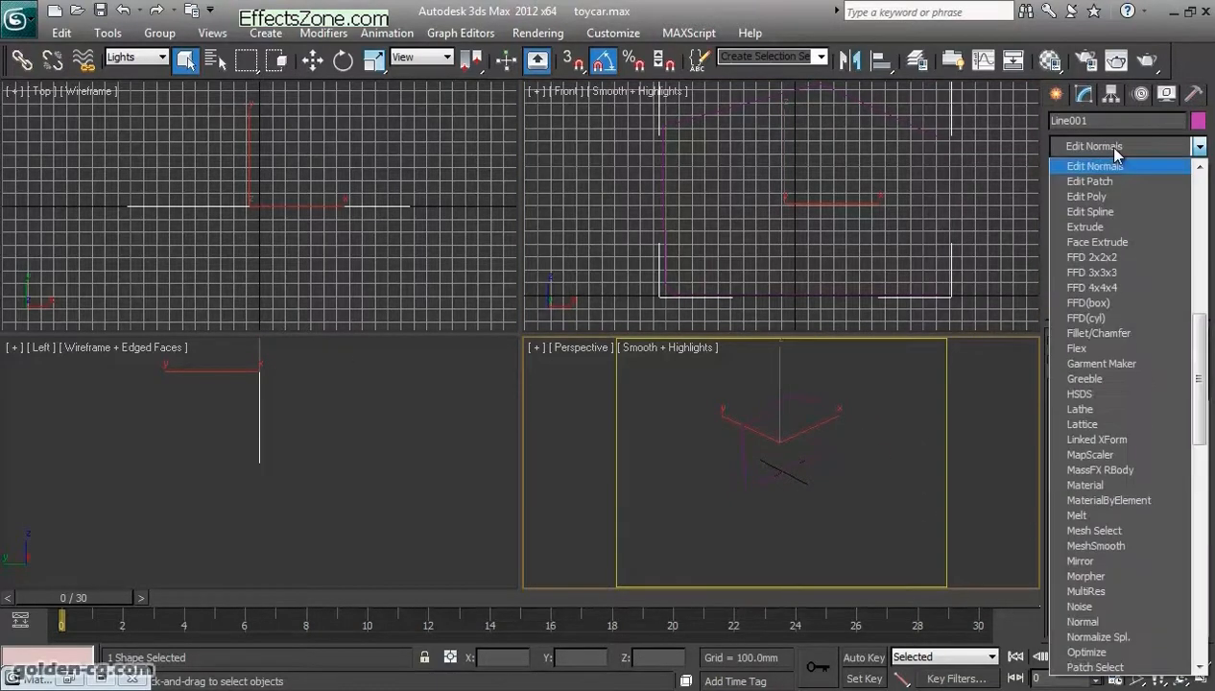
{"action": "key", "text": "e"}
{"action": "key", "text": "e"}
{"action": "key", "text": "e"}
{"action": "key", "text": "Return"}
{"action": "left_click", "coordinate": [1180, 362]}
{"action": "left_click_drag", "start_coordinate": [1183, 368], "coordinate": [1183, 288]}
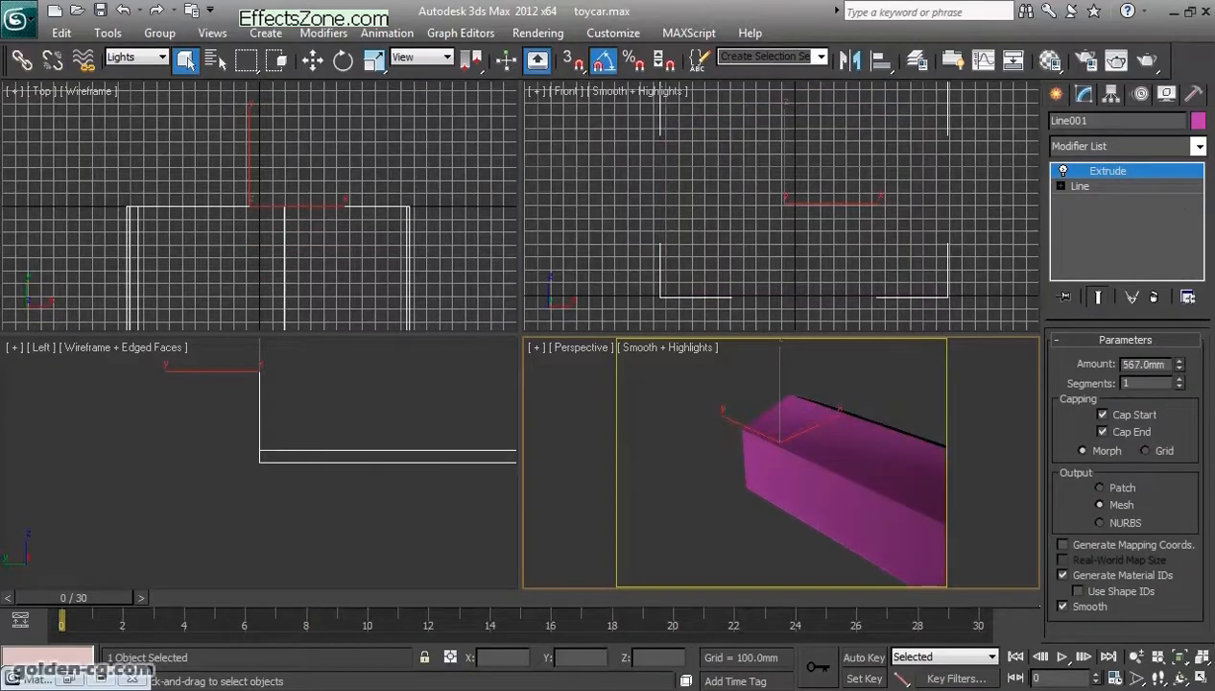
Step: Hide the grid in the Front view
{"action": "scroll", "coordinate": [666, 280], "scroll_direction": "down", "scroll_amount": 2}
{"action": "scroll", "coordinate": [666, 280], "scroll_direction": "up", "scroll_amount": 2}
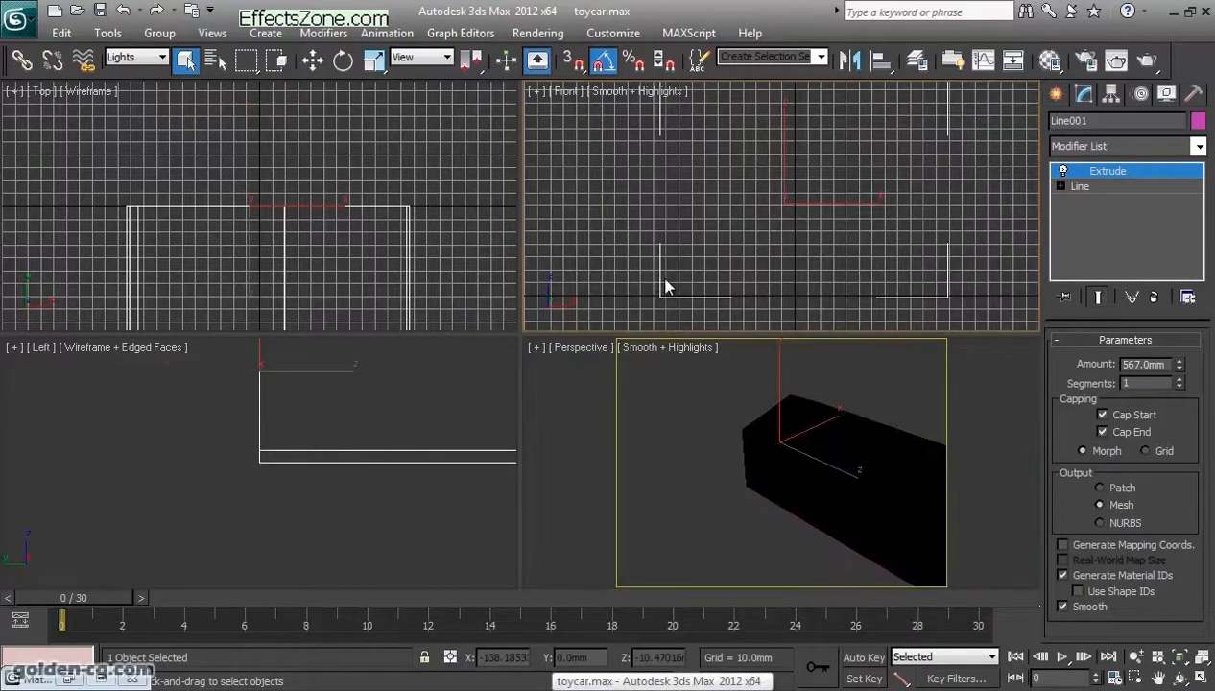
{"action": "key", "text": "g"}
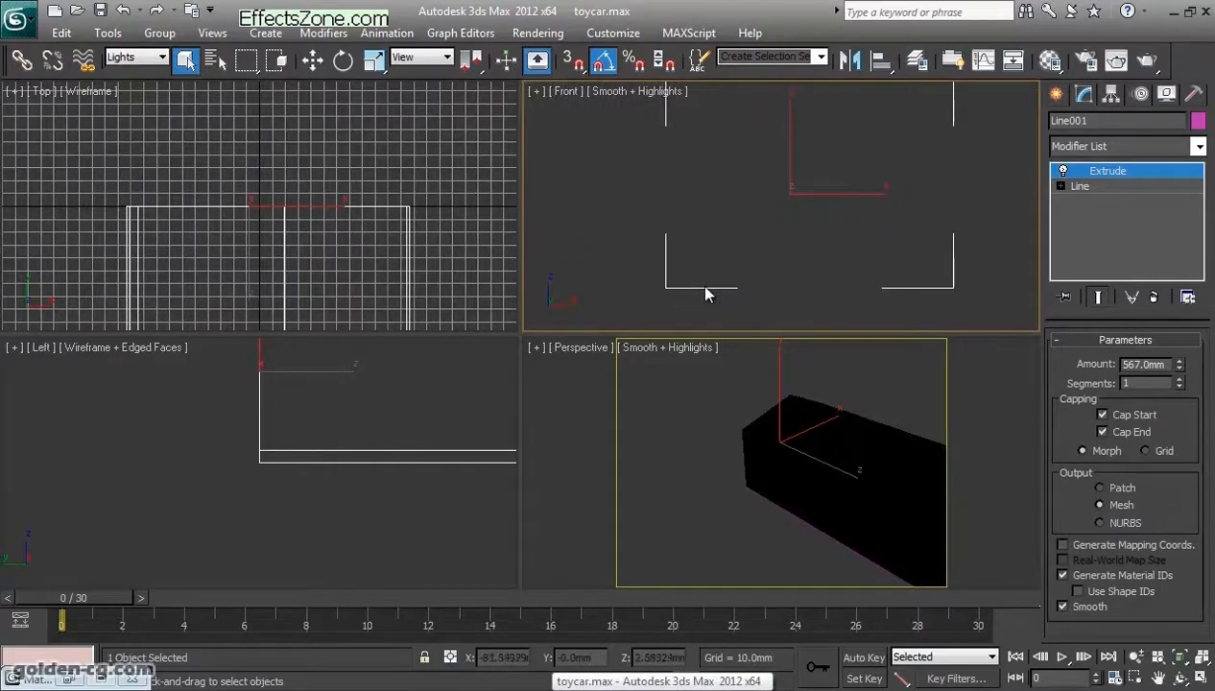
Step: Select the line's two vertices at the corner between floor and wall and bring the vertex Fillet option into reach
{"action": "left_click", "coordinate": [1068, 187]}
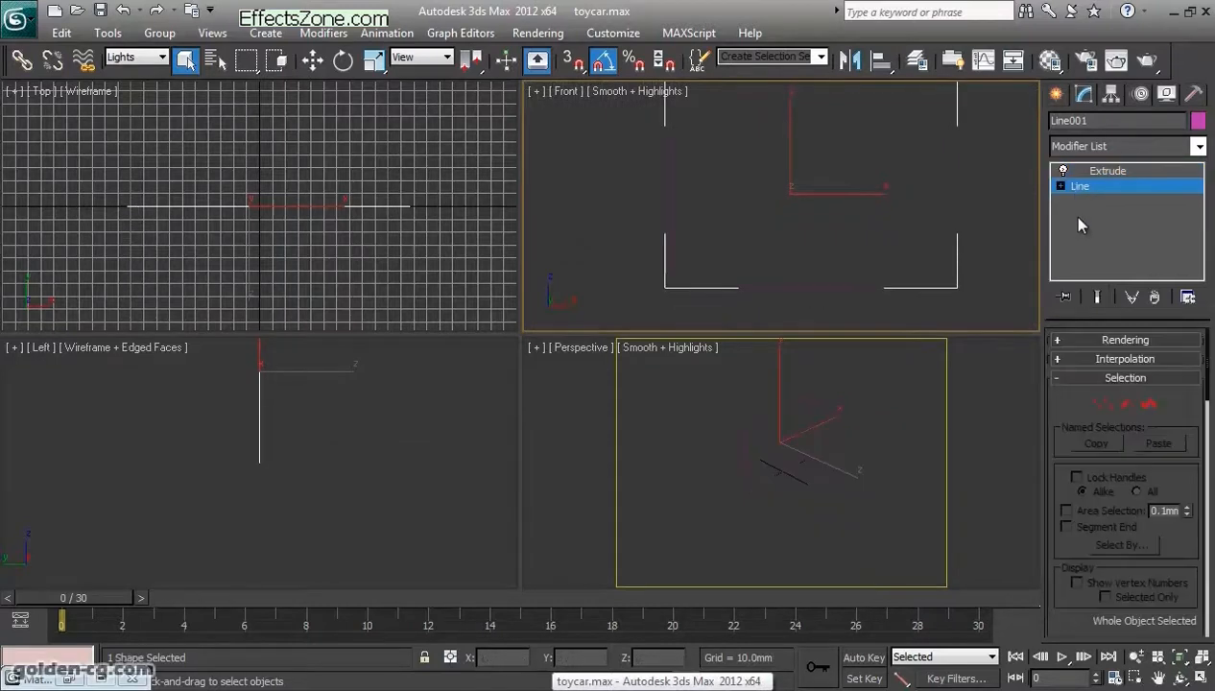
{"action": "left_click", "coordinate": [1087, 408]}
{"action": "left_click_drag", "start_coordinate": [689, 319], "coordinate": [614, 232]}
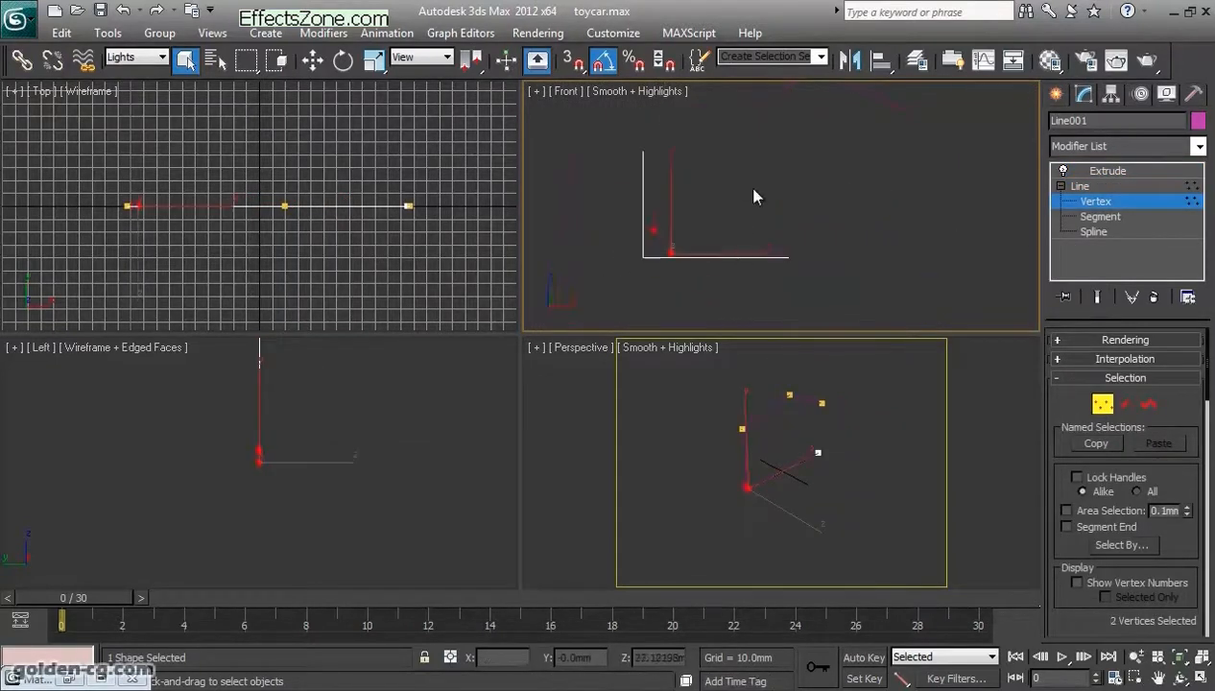
{"action": "scroll", "coordinate": [677, 249], "scroll_direction": "up", "scroll_amount": 3}
{"action": "left_click_drag", "start_coordinate": [1051, 576], "coordinate": [1073, 344]}
{"action": "left_click_drag", "start_coordinate": [1085, 422], "coordinate": [1097, 359]}
{"action": "left_click_drag", "start_coordinate": [1098, 589], "coordinate": [1098, 413]}
{"action": "left_click_drag", "start_coordinate": [1098, 554], "coordinate": [1100, 417]}
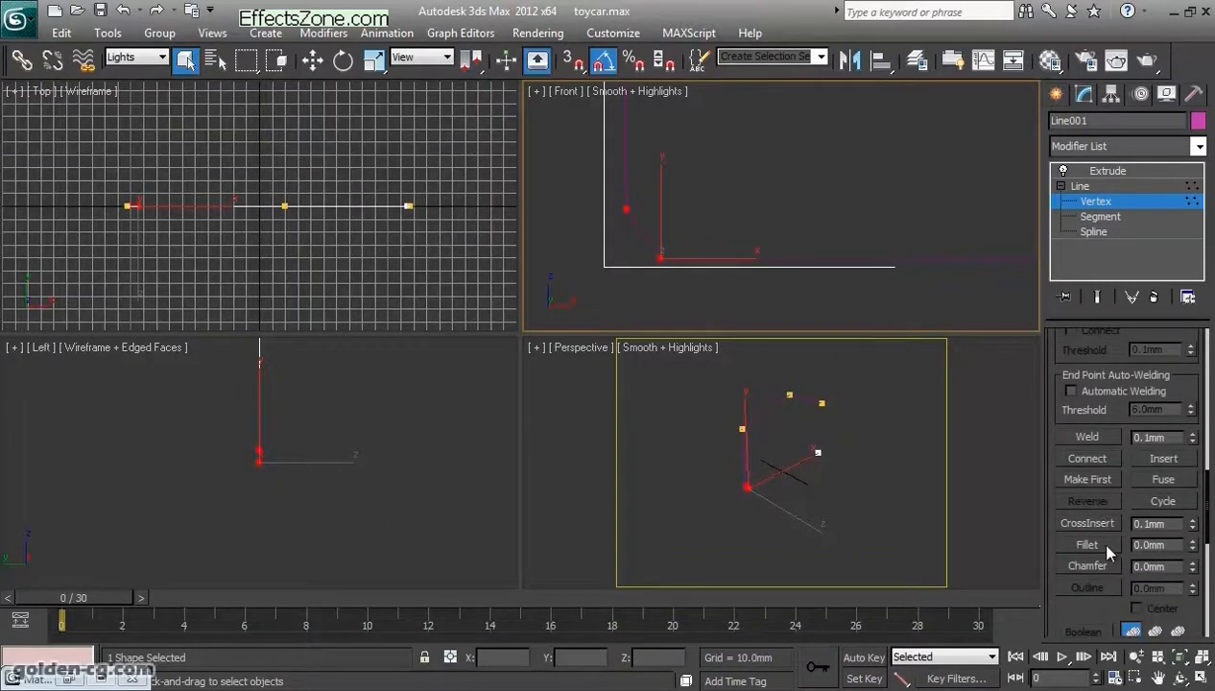
Step: Delete the extruded line object and return to the spline creation tools
{"action": "left_click", "coordinate": [1080, 171]}
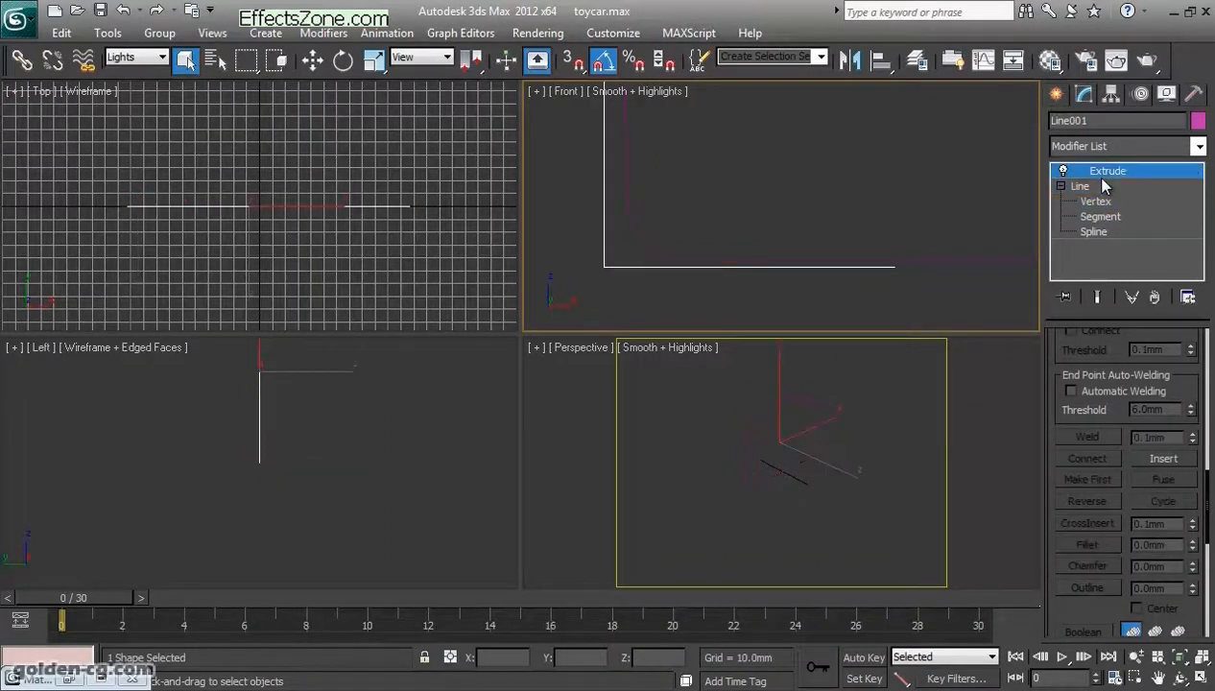
{"action": "middle_click_drag", "start_coordinate": [798, 487], "coordinate": [779, 505], "text": "alt"}
{"action": "key", "text": "Delete"}
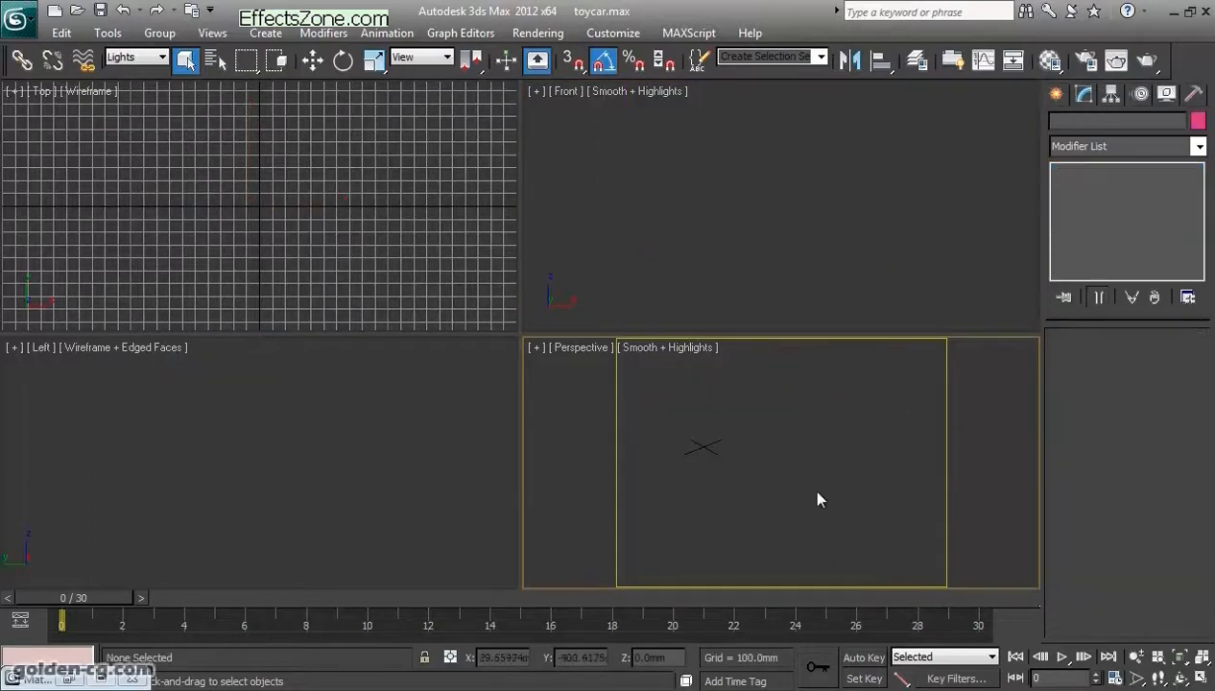
{"action": "left_click", "coordinate": [1057, 96]}
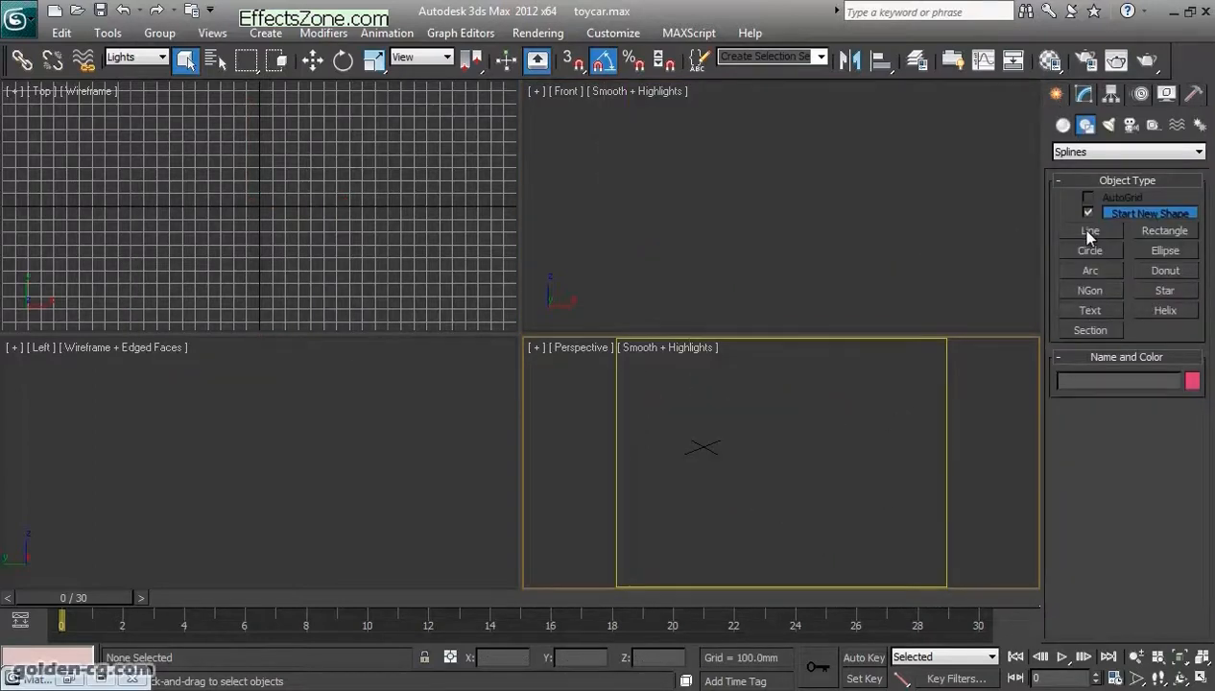
Step: Create a plane about 474 mm wide and 294 mm long in the Top view, with one length and one width segment
{"action": "left_click", "coordinate": [1063, 124]}
{"action": "left_click", "coordinate": [1164, 295]}
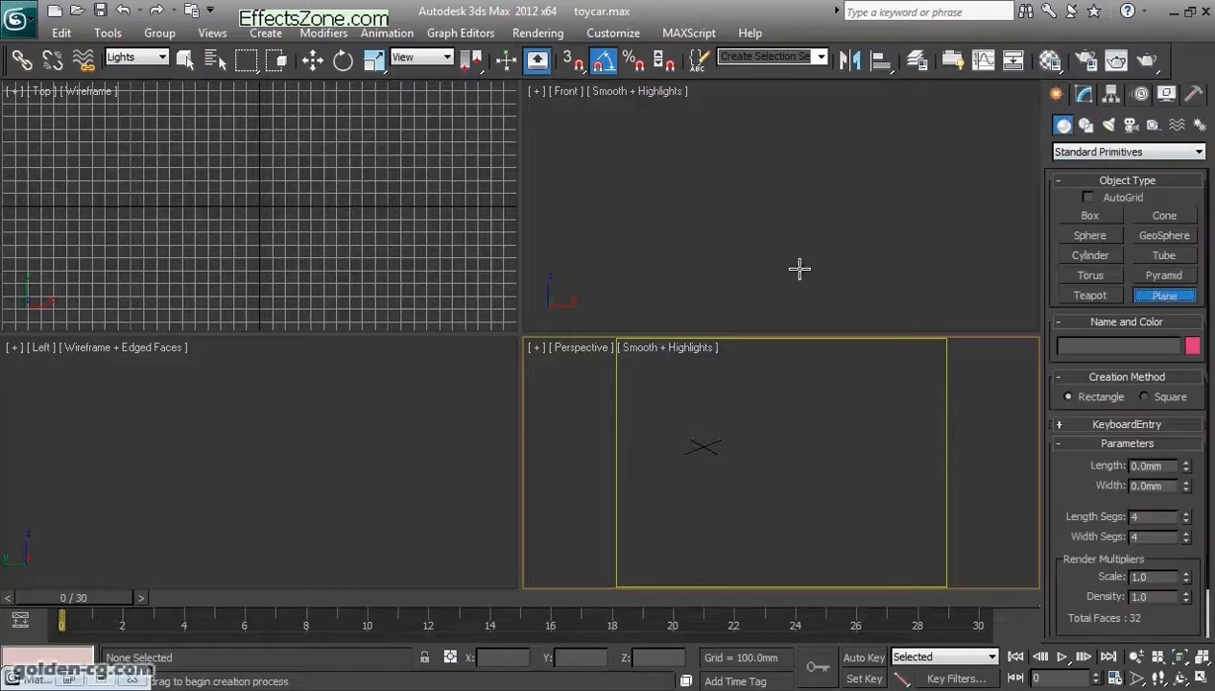
{"action": "scroll", "coordinate": [185, 261], "scroll_direction": "up", "scroll_amount": 3}
{"action": "left_click_drag", "start_coordinate": [135, 161], "coordinate": [349, 298]}
{"action": "right_click", "coordinate": [1186, 519]}
{"action": "right_click", "coordinate": [1186, 537]}
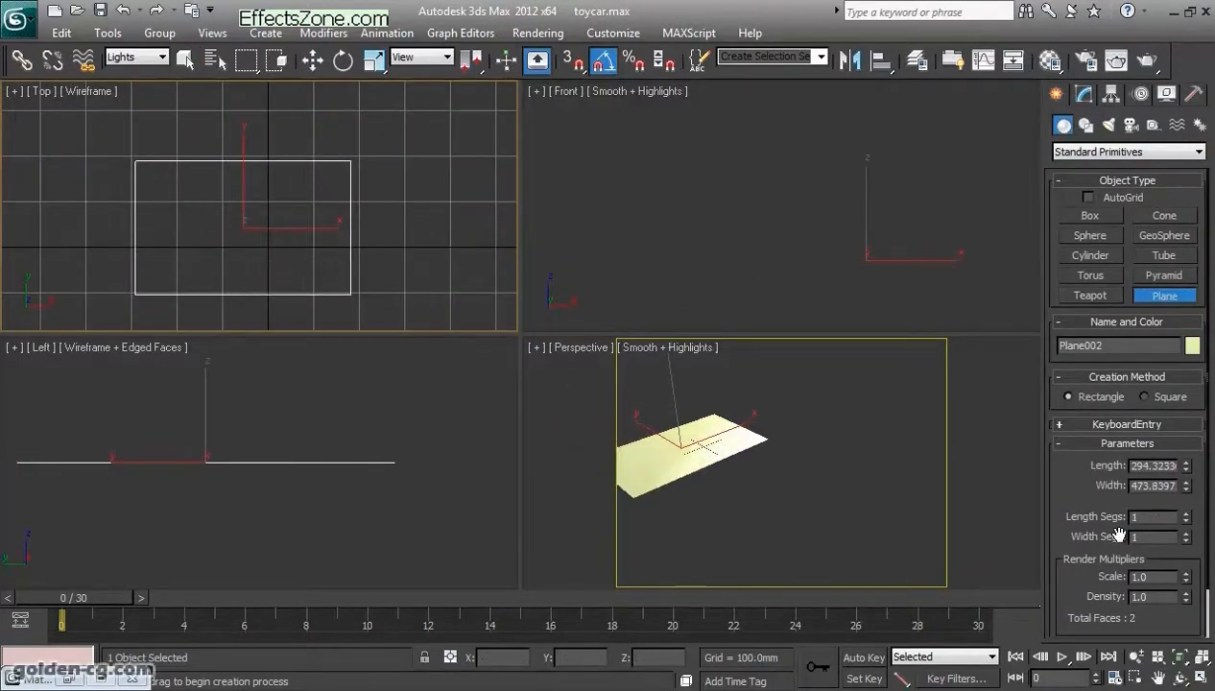
Step: Convert the plane to an Editable Poly
{"action": "left_click", "coordinate": [312, 60]}
{"action": "right_click", "coordinate": [680, 444]}
{"action": "right_click", "coordinate": [678, 447]}
{"action": "mouse_move", "coordinate": [747, 592]}
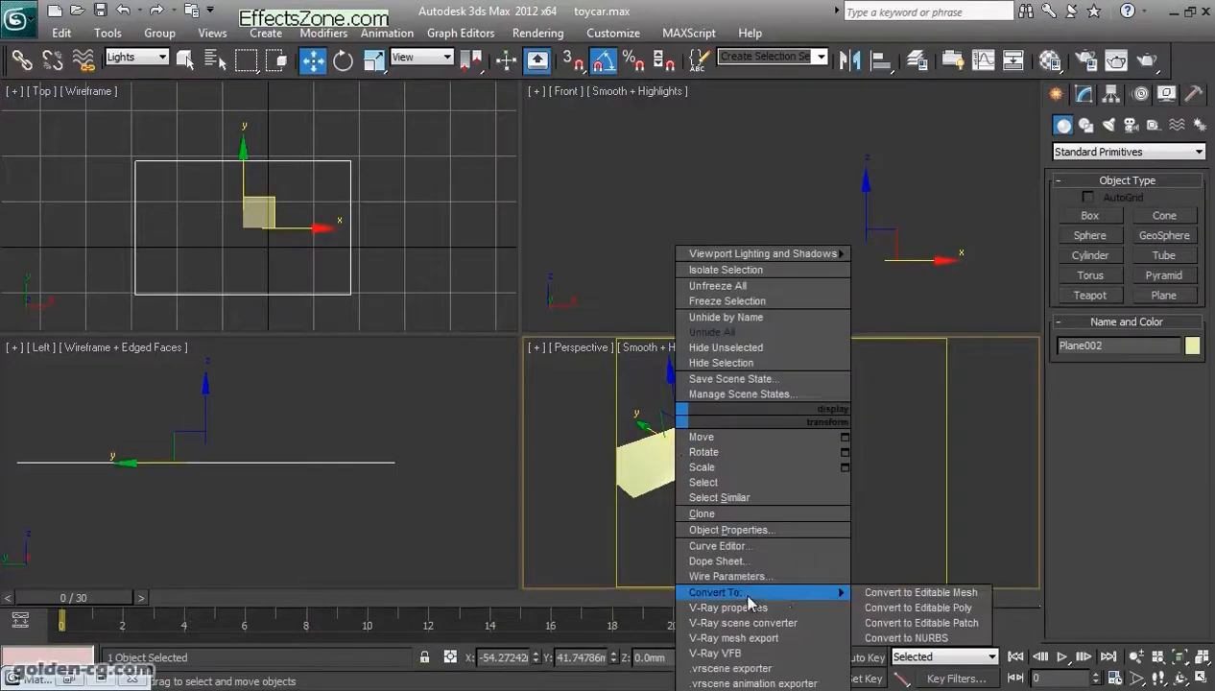
{"action": "left_click", "coordinate": [919, 607]}
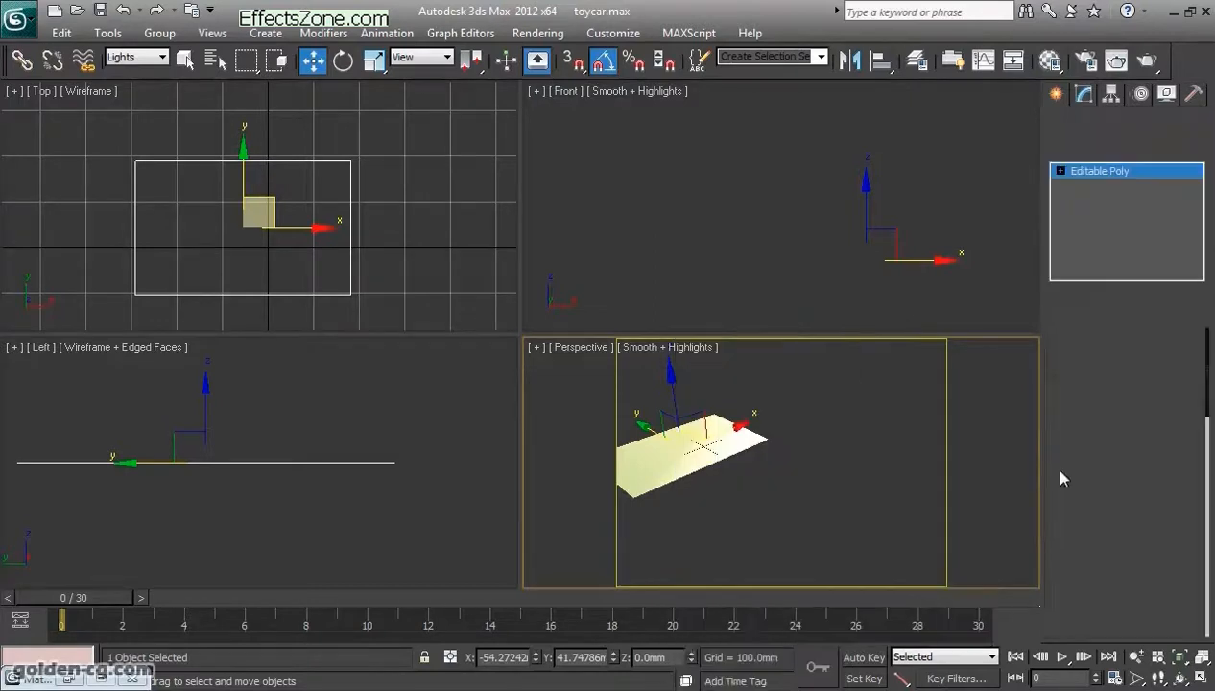
Step: Select the plane's back edge at edge level and turn on edged faces in the Perspective view
{"action": "left_click", "coordinate": [1097, 366]}
{"action": "middle_click_drag", "start_coordinate": [780, 449], "coordinate": [883, 453]}
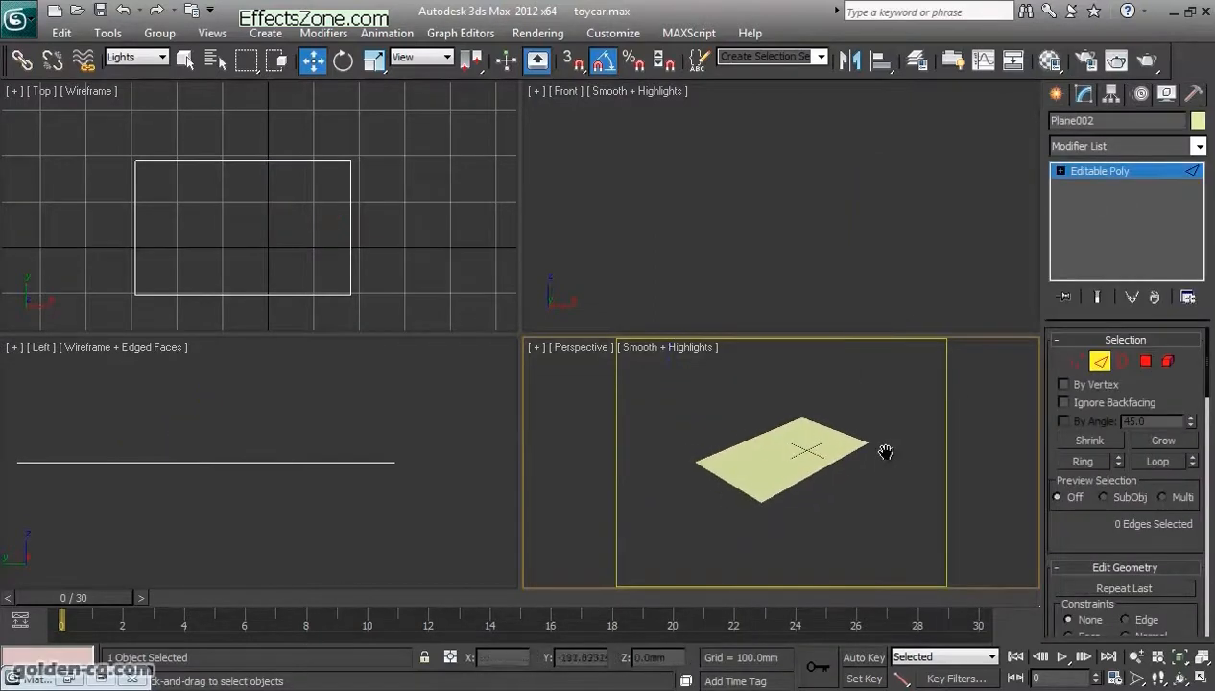
{"action": "left_click", "coordinate": [757, 439]}
{"action": "middle_click_drag", "start_coordinate": [759, 467], "coordinate": [784, 488]}
{"action": "key", "text": "F4"}
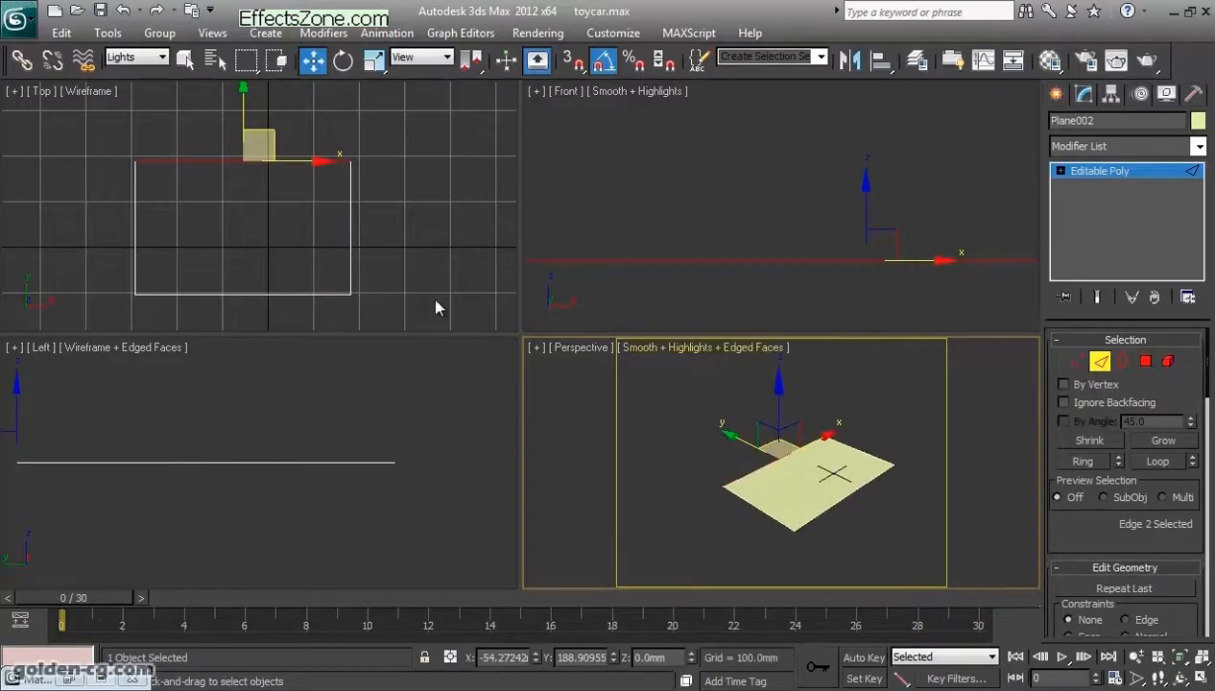
Step: Extend the selected back edge in the Left view into a short slanted corner and a vertical wall
{"action": "scroll", "coordinate": [365, 416], "scroll_direction": "down", "scroll_amount": 5}
{"action": "middle_click_drag", "start_coordinate": [365, 417], "coordinate": [377, 423]}
{"action": "middle_click_drag", "start_coordinate": [245, 458], "coordinate": [331, 499]}
{"action": "left_click", "coordinate": [292, 481]}
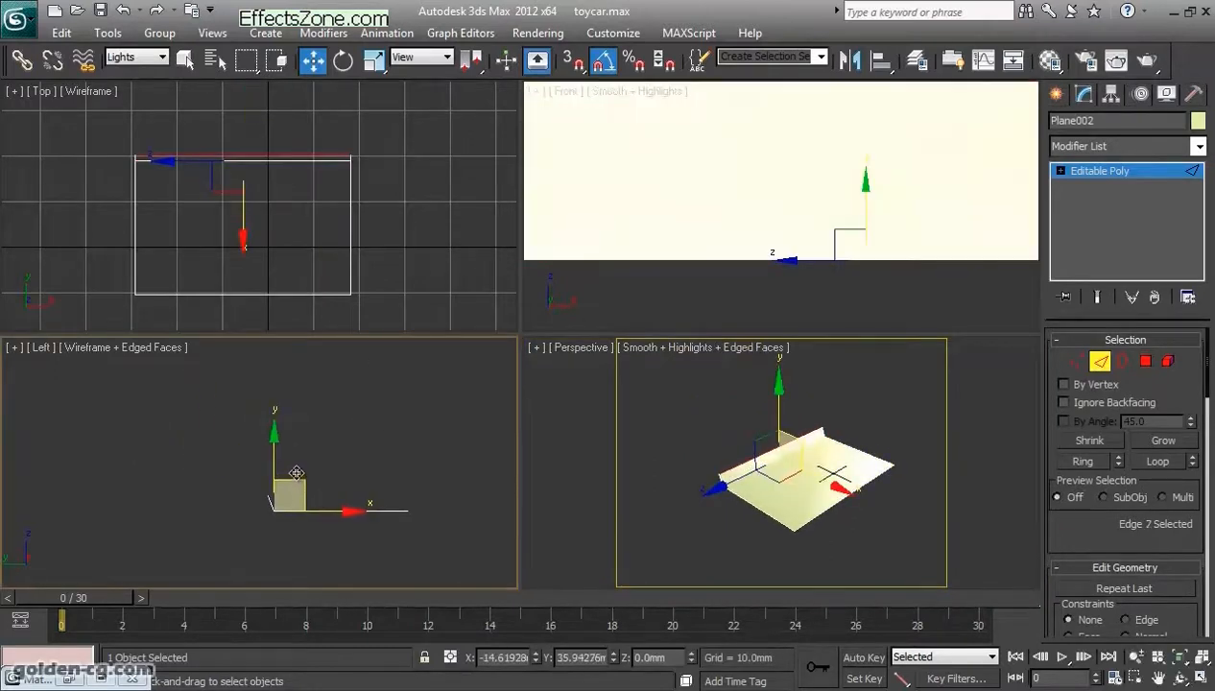
{"action": "left_click_drag", "start_coordinate": [291, 473], "coordinate": [291, 474]}
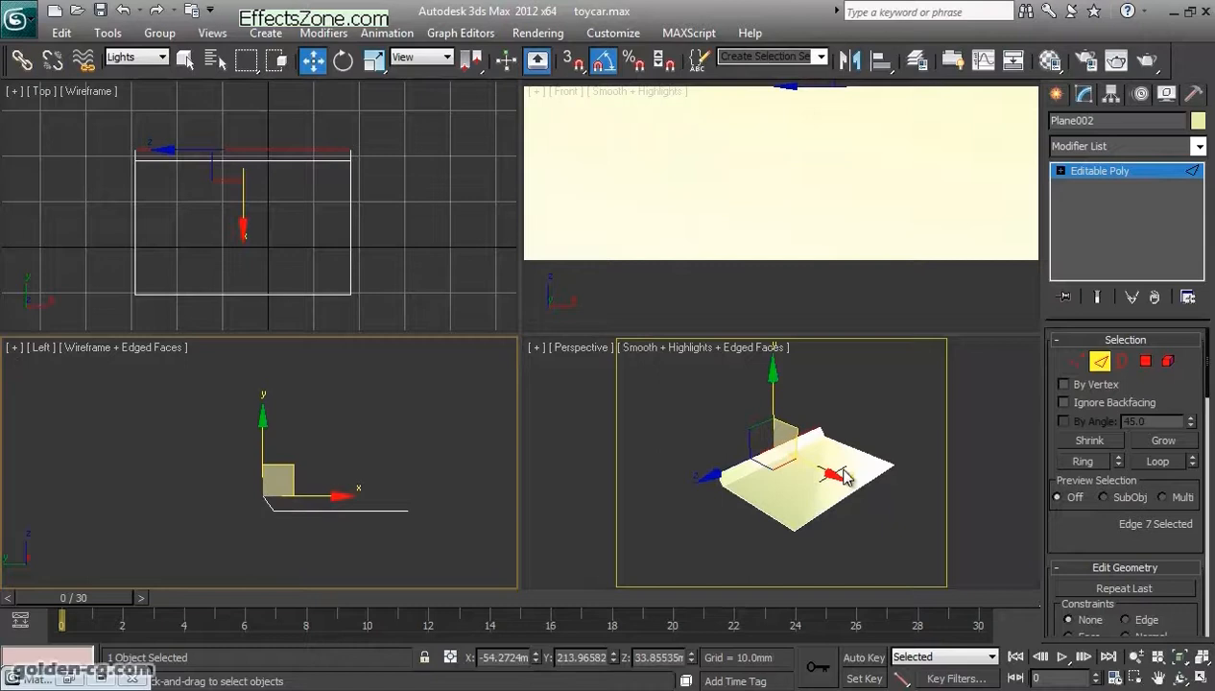
{"action": "middle_click_drag", "start_coordinate": [384, 483], "coordinate": [403, 494]}
{"action": "scroll", "coordinate": [397, 492], "scroll_direction": "up", "scroll_amount": 2}
{"action": "left_click_drag", "start_coordinate": [298, 493], "coordinate": [298, 364], "text": "shift"}
Step: Extend the wall's upper edge into a slanted corner and a roof with a short downward front lip, and leave edge editing
{"action": "middle_click_drag", "start_coordinate": [326, 457], "coordinate": [357, 539]}
{"action": "left_click_drag", "start_coordinate": [319, 424], "coordinate": [342, 403], "text": "shift"}
{"action": "scroll", "coordinate": [380, 472], "scroll_direction": "down", "scroll_amount": 3}
{"action": "middle_click_drag", "start_coordinate": [382, 477], "coordinate": [353, 478]}
{"action": "left_click_drag", "start_coordinate": [320, 452], "coordinate": [386, 437], "text": "shift"}
{"action": "left_click", "coordinate": [1101, 365]}
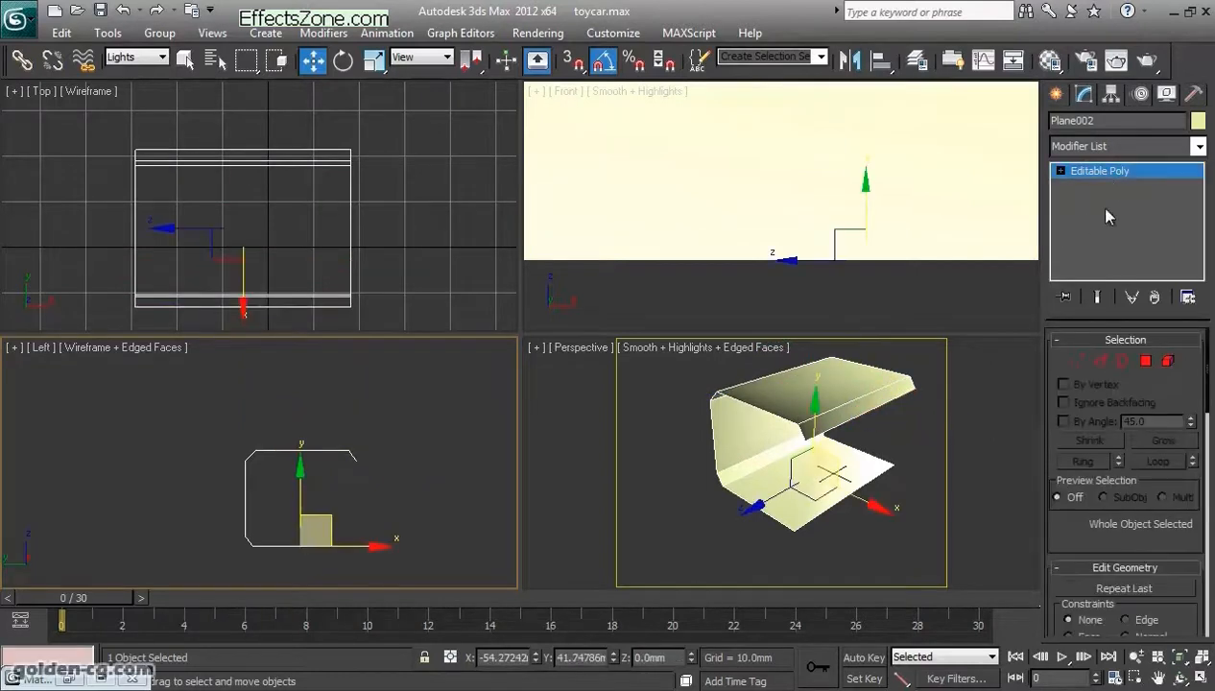
{"action": "left_click", "coordinate": [1137, 147]}
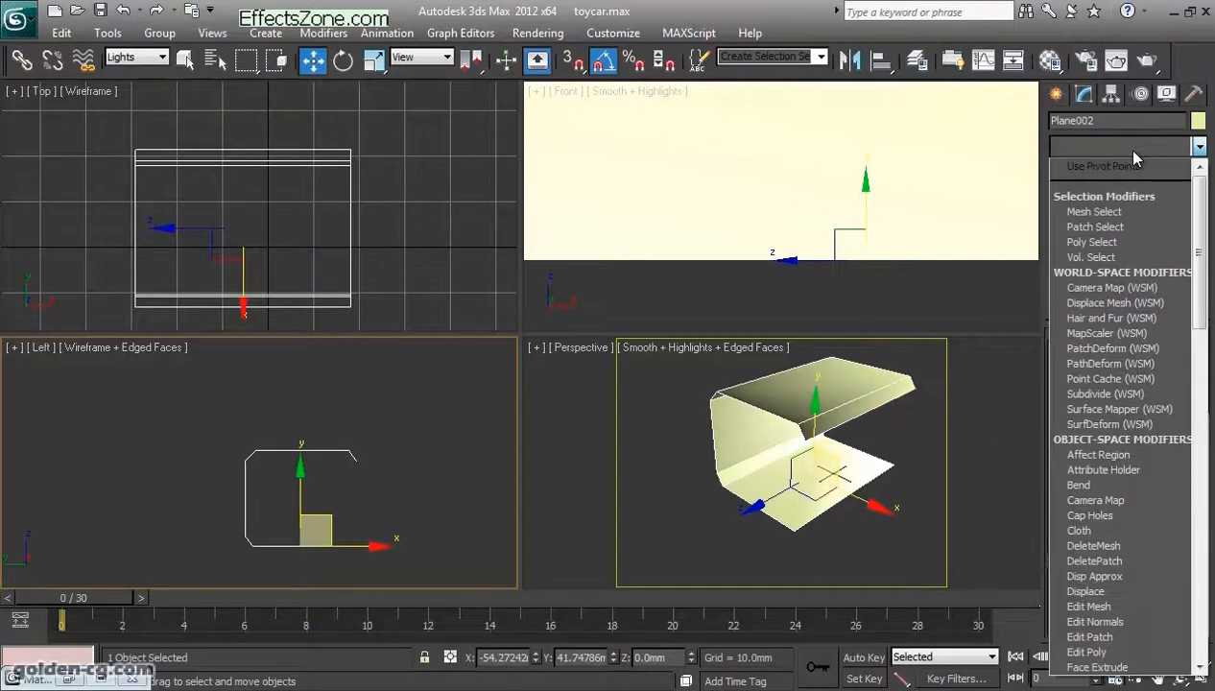
{"action": "left_click", "coordinate": [1120, 148]}
{"action": "left_click", "coordinate": [885, 459]}
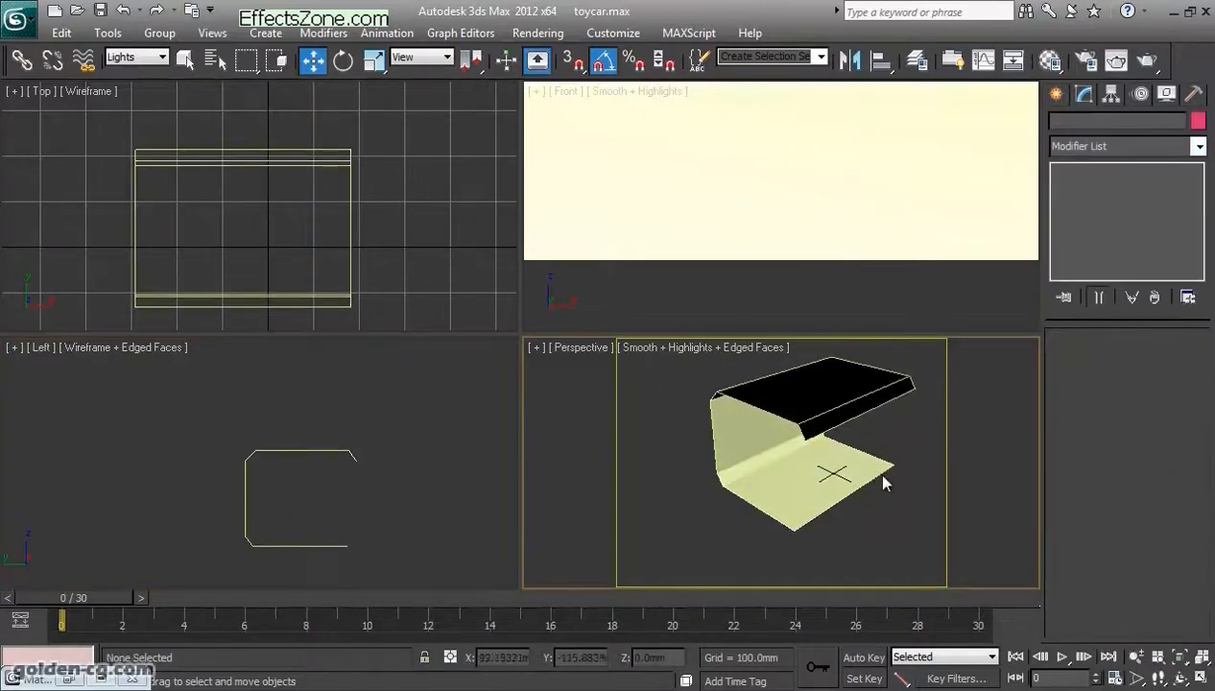
Step: Set the selection filter to All and delete the extruded plane
{"action": "left_click", "coordinate": [142, 57]}
{"action": "left_click", "coordinate": [148, 73]}
{"action": "left_click", "coordinate": [892, 429]}
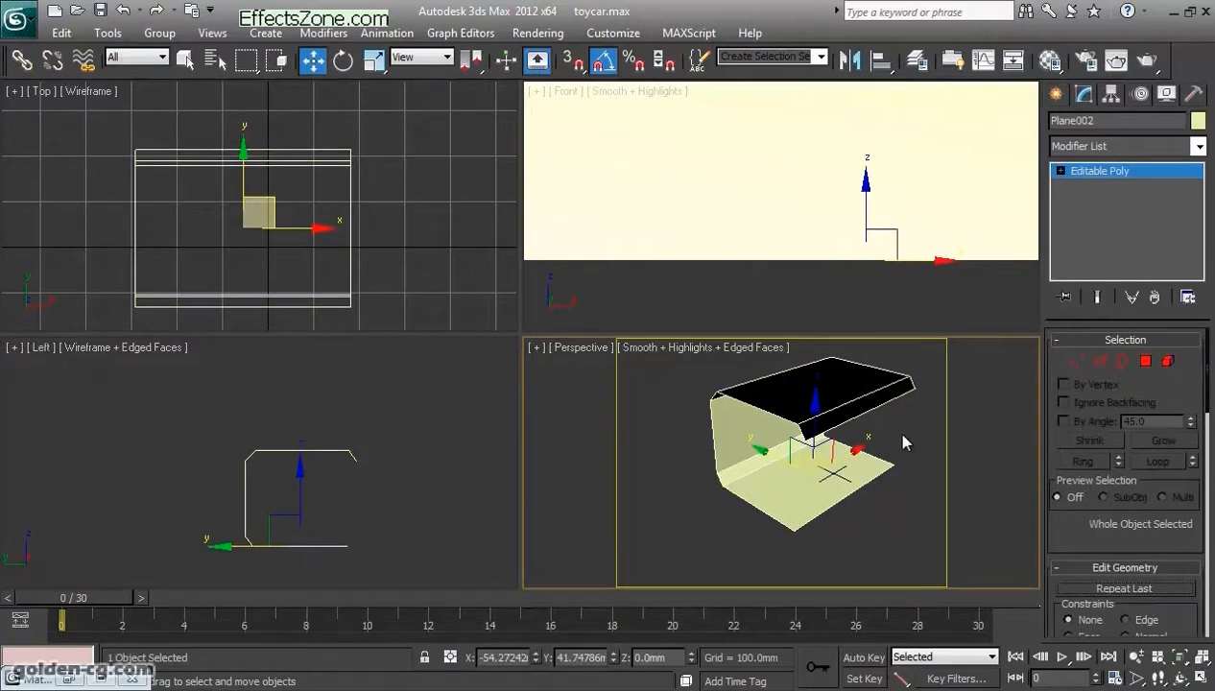
{"action": "key", "text": "Delete"}
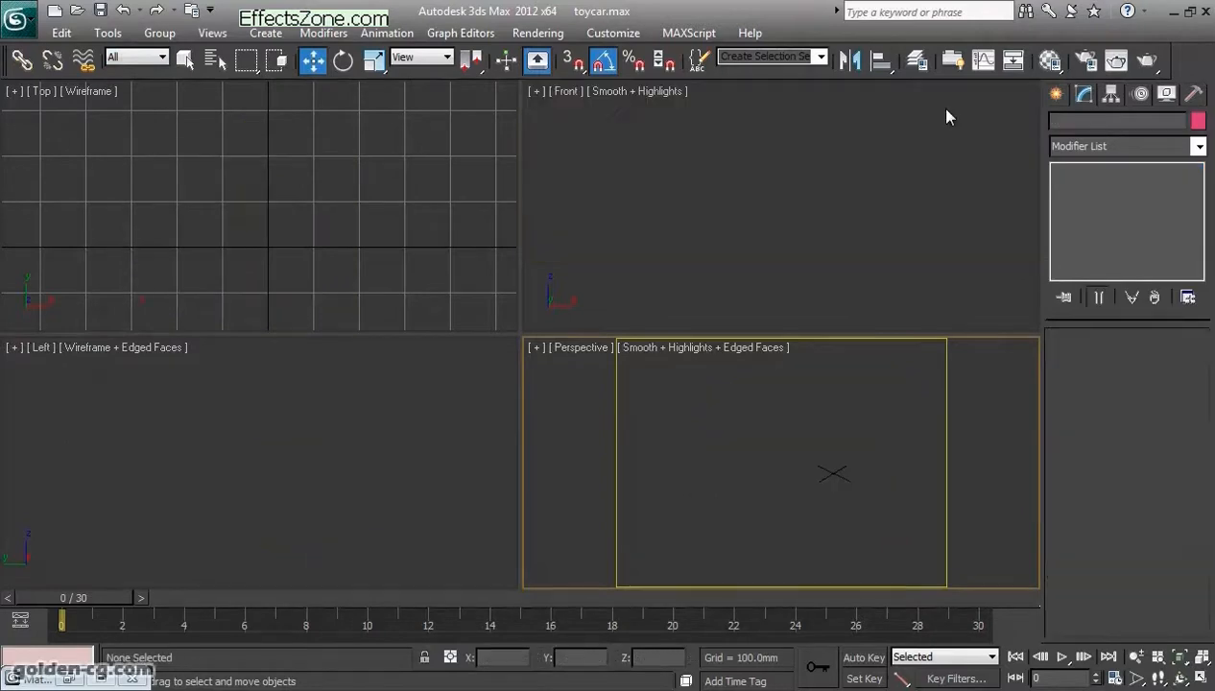
Step: Unhide the background layer in the layer manager and select the backdrop object
{"action": "left_click", "coordinate": [916, 64]}
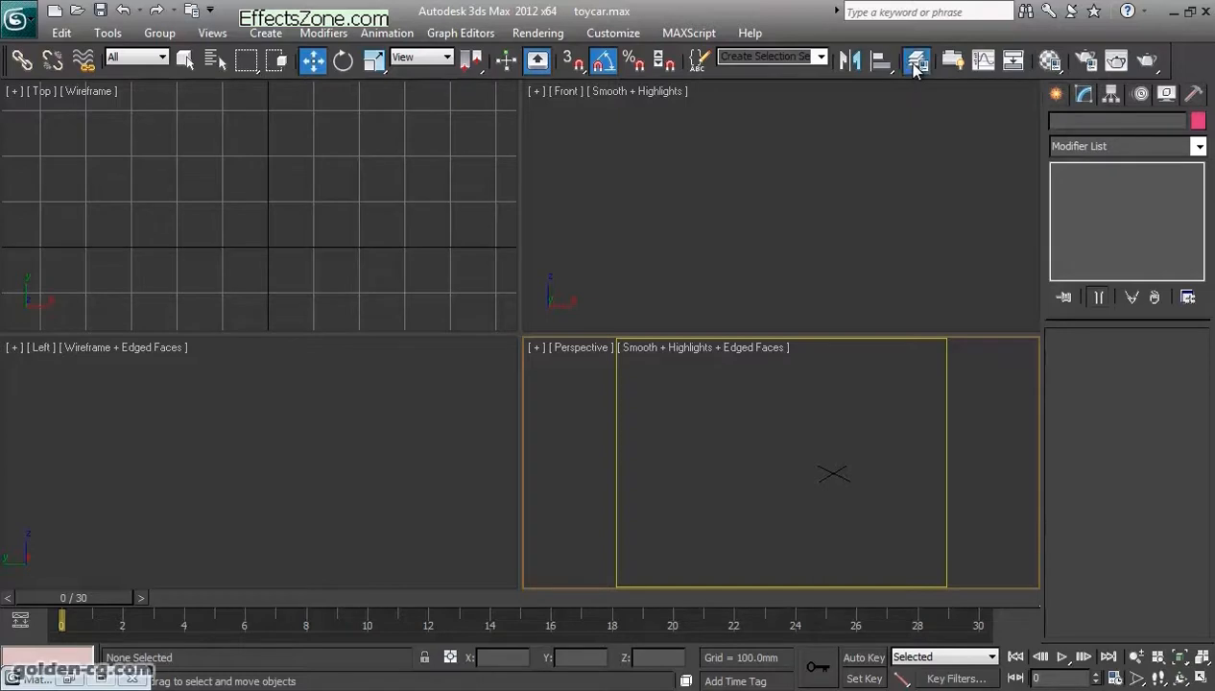
{"action": "left_click_drag", "start_coordinate": [893, 102], "coordinate": [928, 56]}
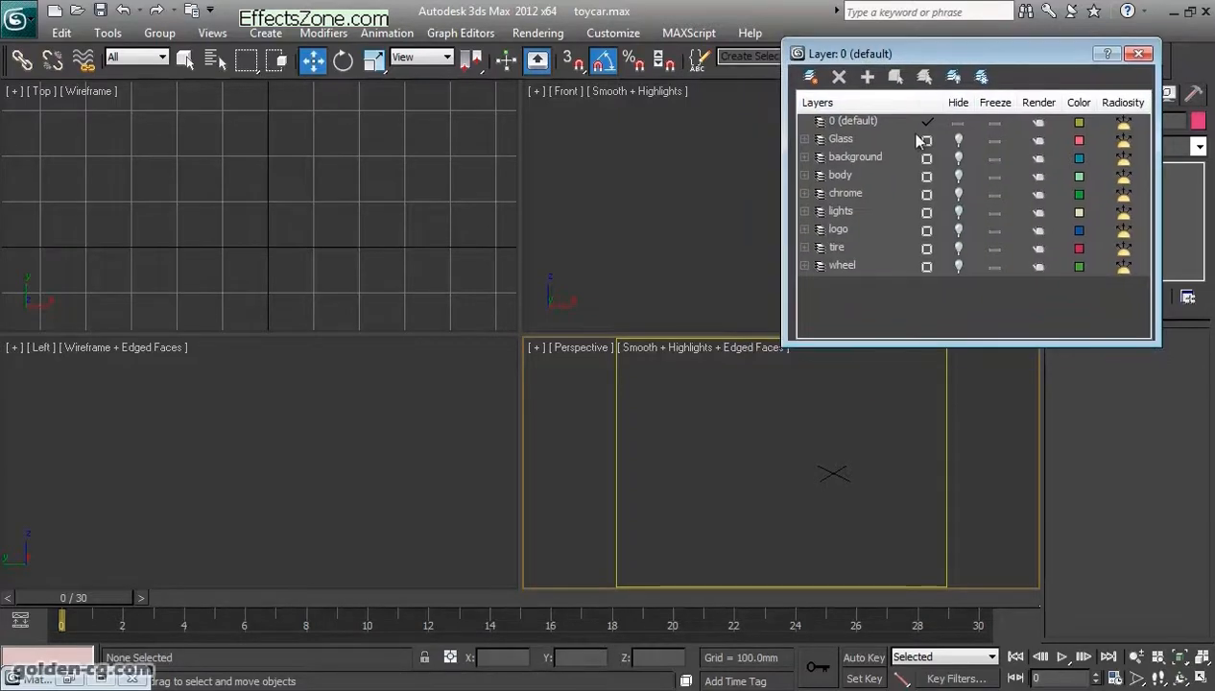
{"action": "left_click", "coordinate": [956, 159]}
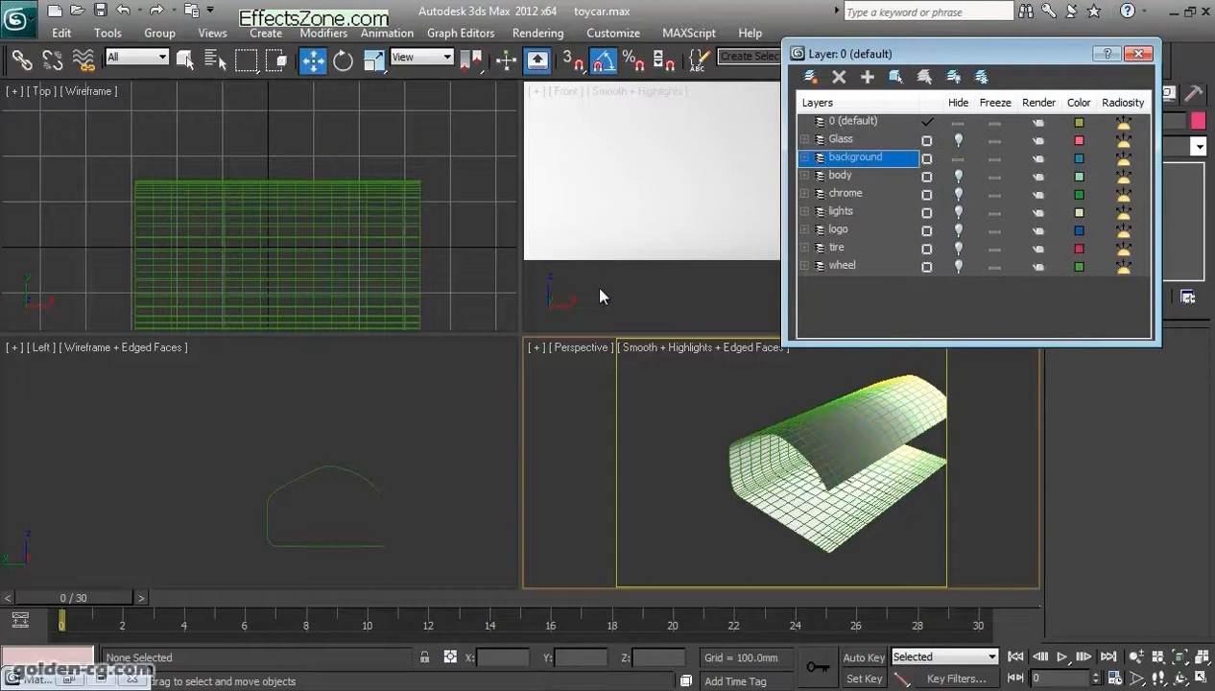
{"action": "left_click_drag", "start_coordinate": [993, 58], "coordinate": [466, 98]}
{"action": "left_click", "coordinate": [822, 515]}
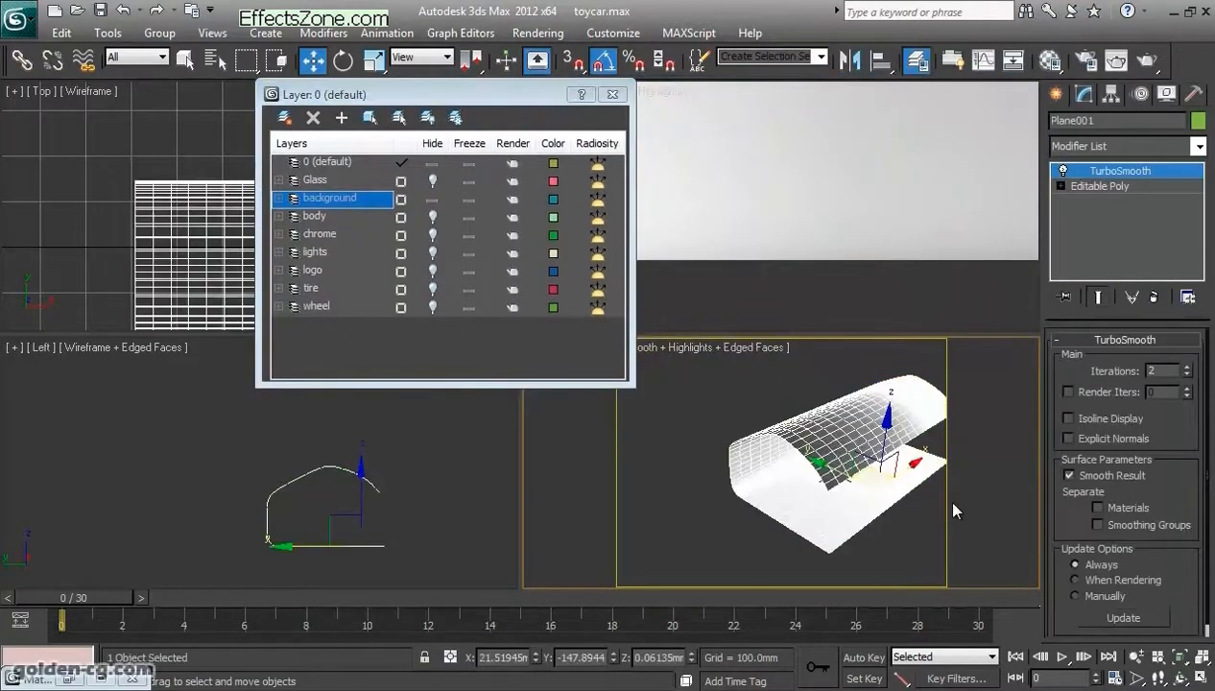
Step: Unhide the lights layer and return to the Move tool
{"action": "left_click", "coordinate": [1179, 678]}
{"action": "left_click_drag", "start_coordinate": [821, 495], "coordinate": [748, 468]}
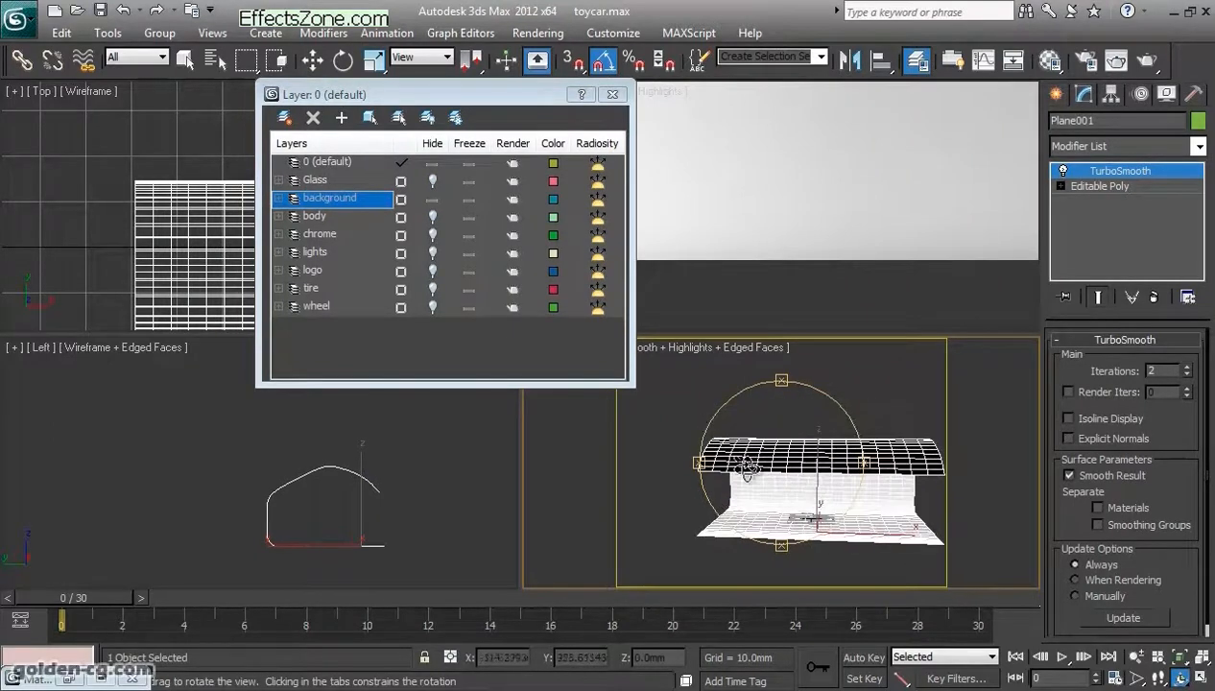
{"action": "left_click", "coordinate": [433, 256]}
{"action": "left_click_drag", "start_coordinate": [731, 462], "coordinate": [868, 461]}
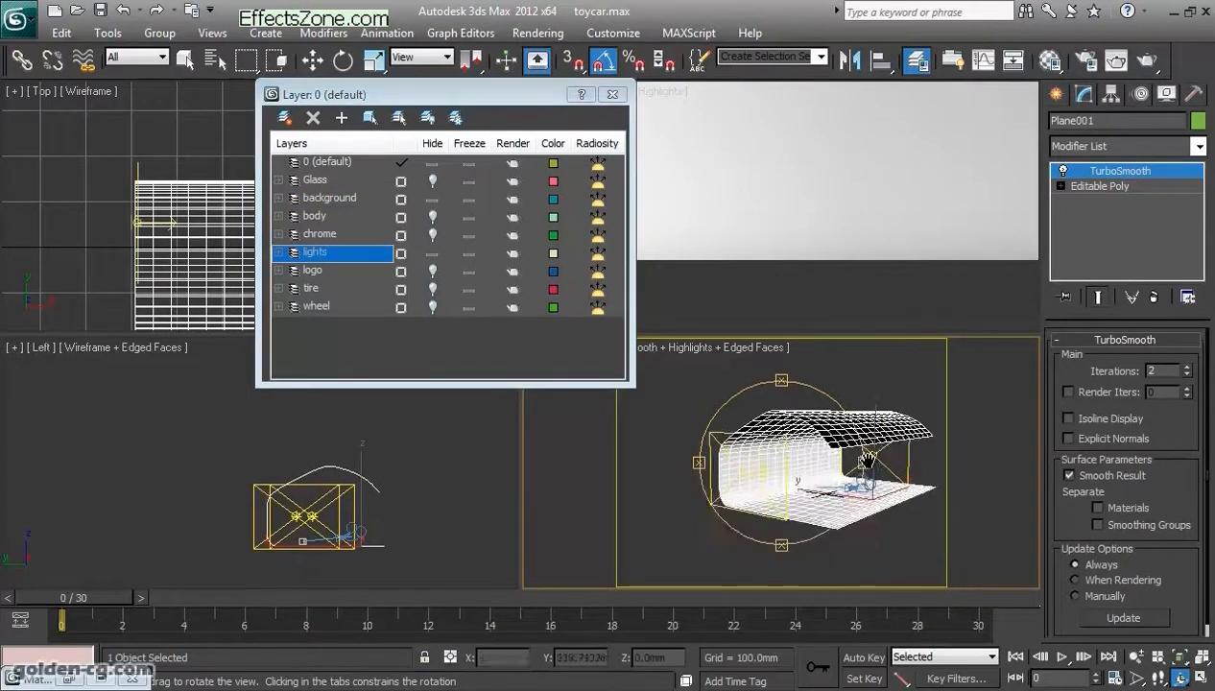
{"action": "scroll", "coordinate": [868, 461], "scroll_direction": "up", "scroll_amount": 5}
{"action": "scroll", "coordinate": [819, 470], "scroll_direction": "up", "scroll_amount": 1}
{"action": "middle_click_drag", "start_coordinate": [332, 493], "coordinate": [323, 461]}
{"action": "scroll", "coordinate": [274, 472], "scroll_direction": "down", "scroll_amount": 4}
{"action": "scroll", "coordinate": [773, 488], "scroll_direction": "down", "scroll_amount": 4}
{"action": "left_click_drag", "start_coordinate": [773, 488], "coordinate": [848, 493]}
{"action": "key", "text": "w"}
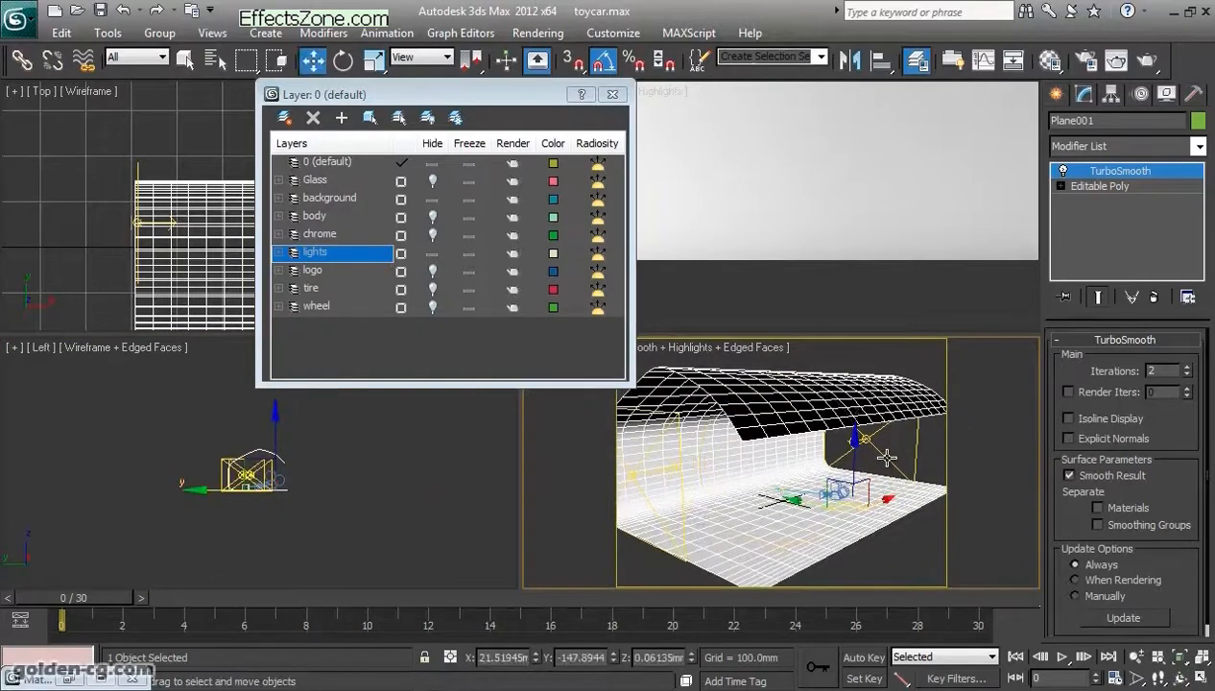
Step: Select VRayLight002 beside the backdrop and review its intensity, size and option settings
{"action": "left_click", "coordinate": [885, 458]}
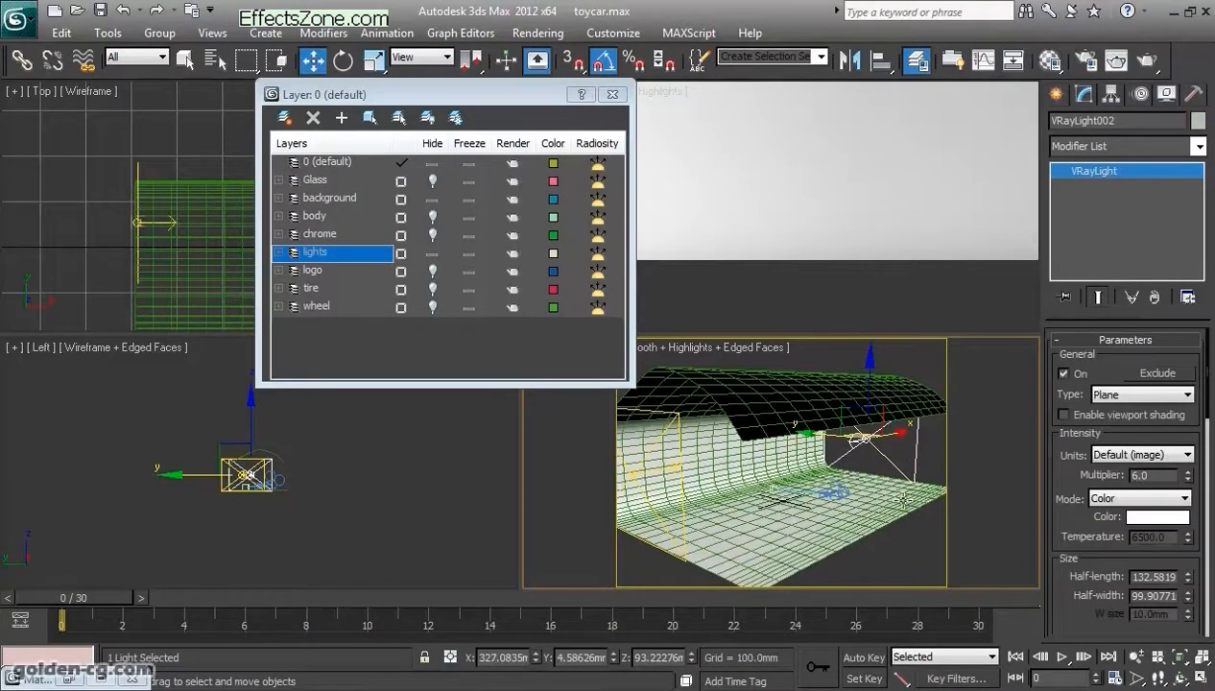
{"action": "scroll", "coordinate": [1082, 503], "scroll_direction": "down", "scroll_amount": 5}
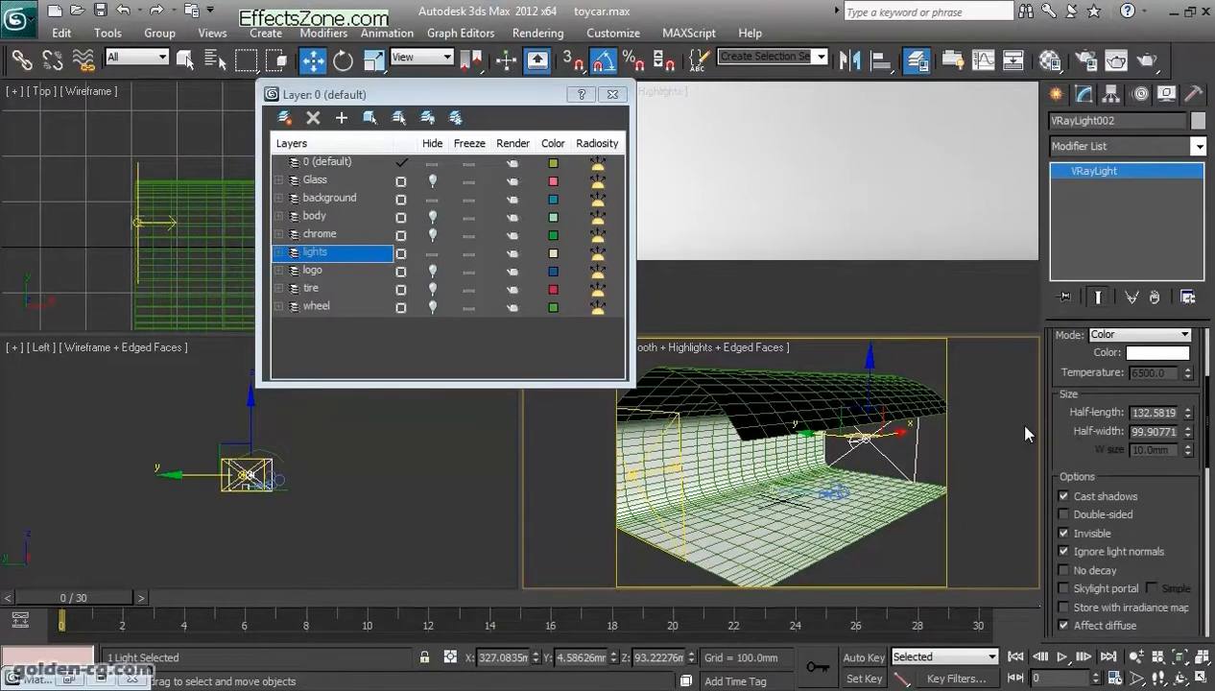
{"action": "scroll", "coordinate": [1082, 483], "scroll_direction": "up", "scroll_amount": 5}
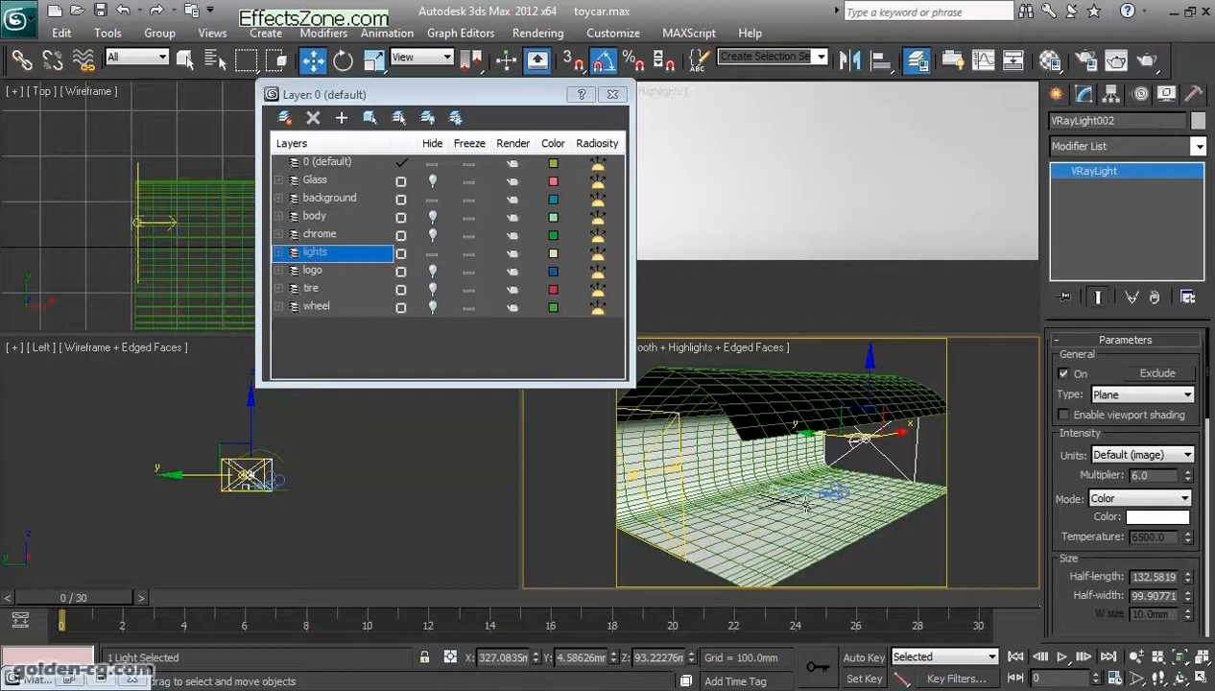
Step: Select VRayLight001 in the Left view and examine its multiplier, Invisible option and sampling subdivisions
{"action": "left_click", "coordinate": [684, 519]}
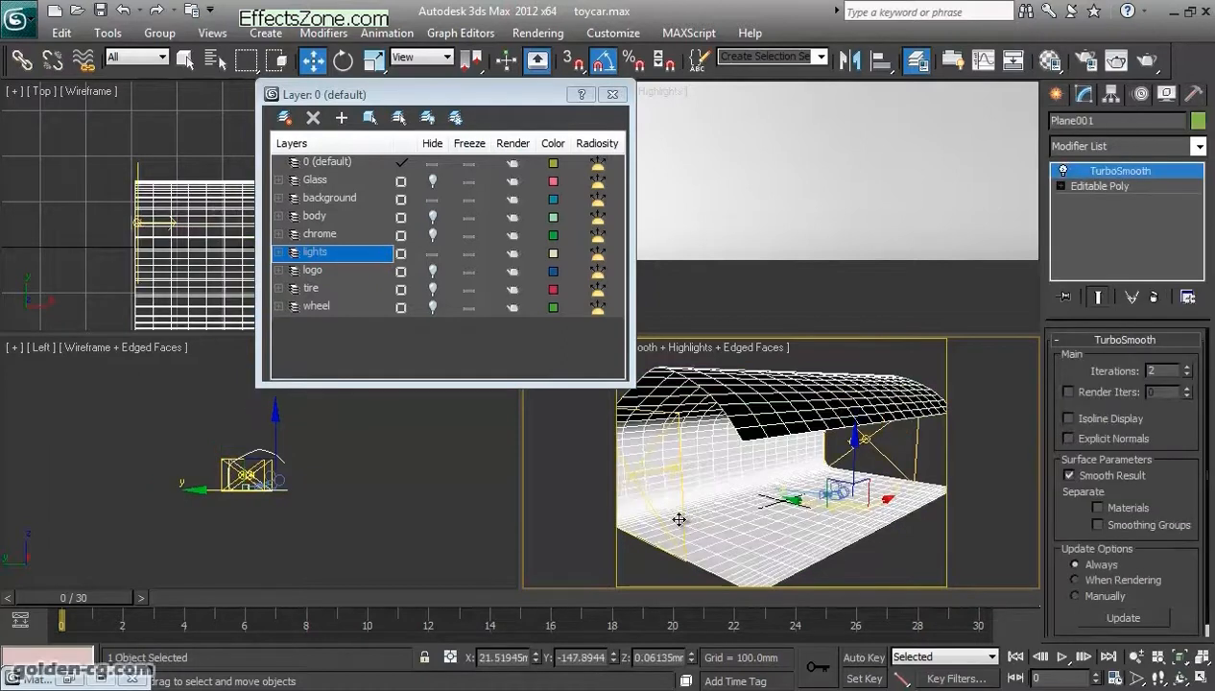
{"action": "scroll", "coordinate": [316, 472], "scroll_direction": "up", "scroll_amount": 3}
{"action": "left_click", "coordinate": [225, 502]}
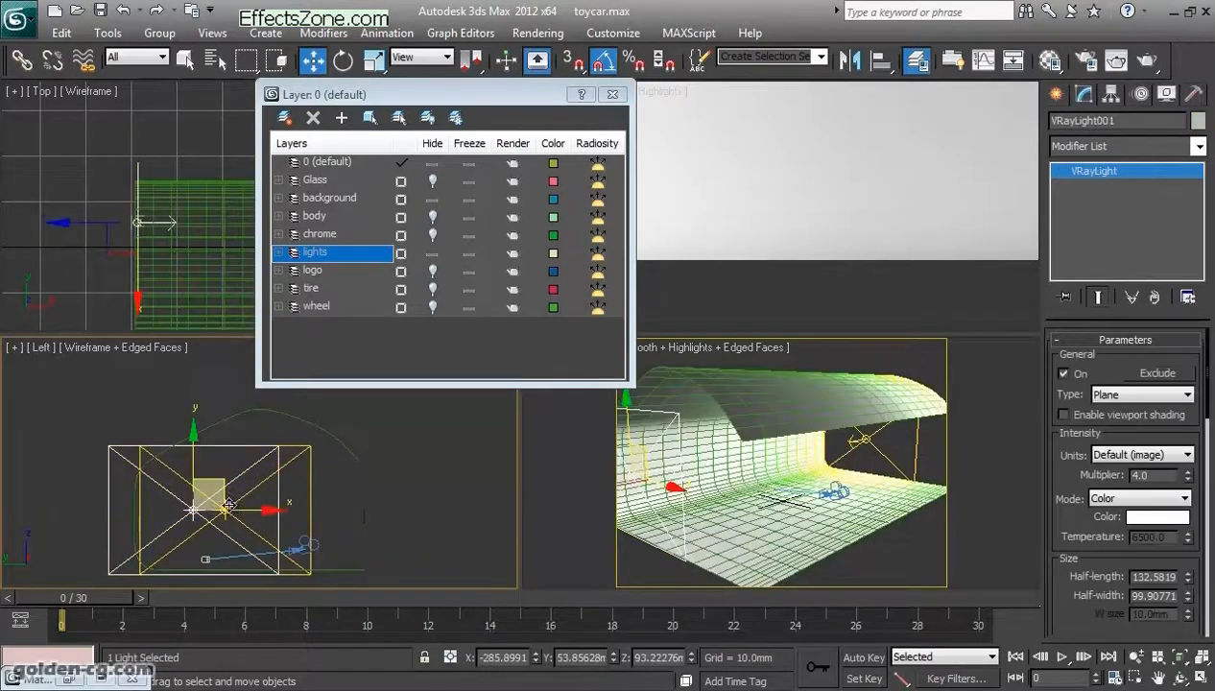
{"action": "left_click_drag", "start_coordinate": [1059, 490], "coordinate": [1069, 507]}
{"action": "left_click_drag", "start_coordinate": [1148, 476], "coordinate": [1123, 477]}
{"action": "scroll", "coordinate": [1055, 490], "scroll_direction": "down", "scroll_amount": 5}
{"action": "scroll", "coordinate": [1085, 387], "scroll_direction": "down", "scroll_amount": 3}
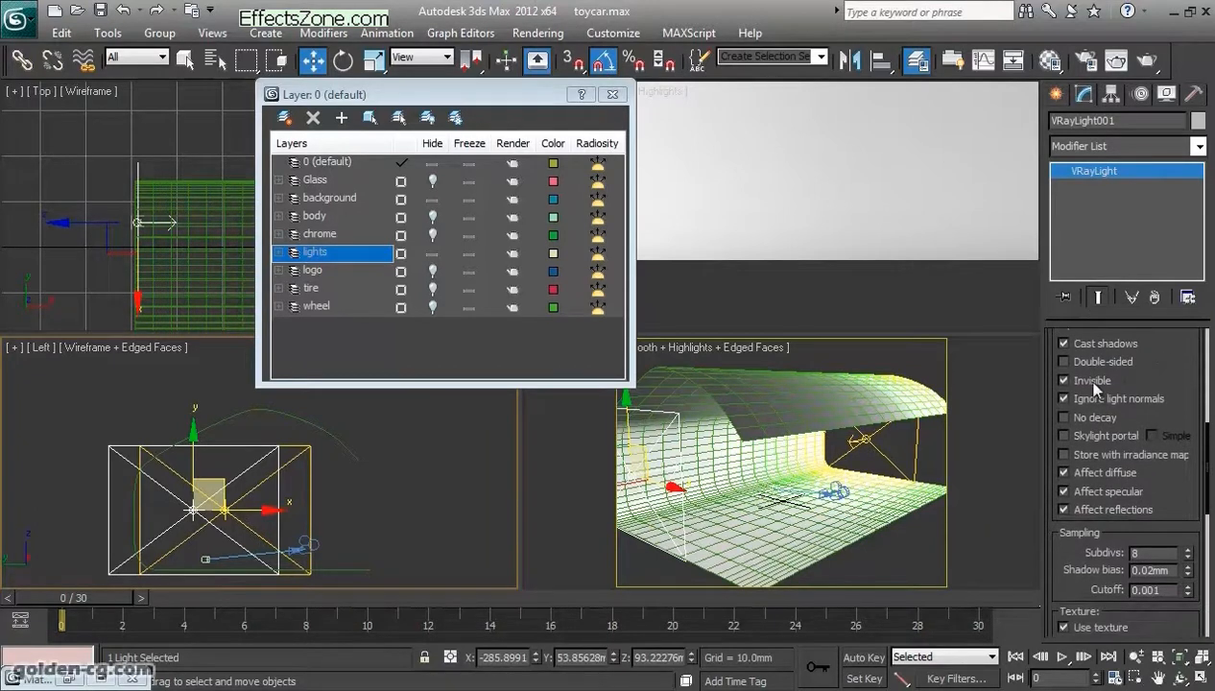
{"action": "left_click_drag", "start_coordinate": [1143, 363], "coordinate": [1171, 378]}
{"action": "scroll", "coordinate": [1173, 472], "scroll_direction": "down", "scroll_amount": 1}
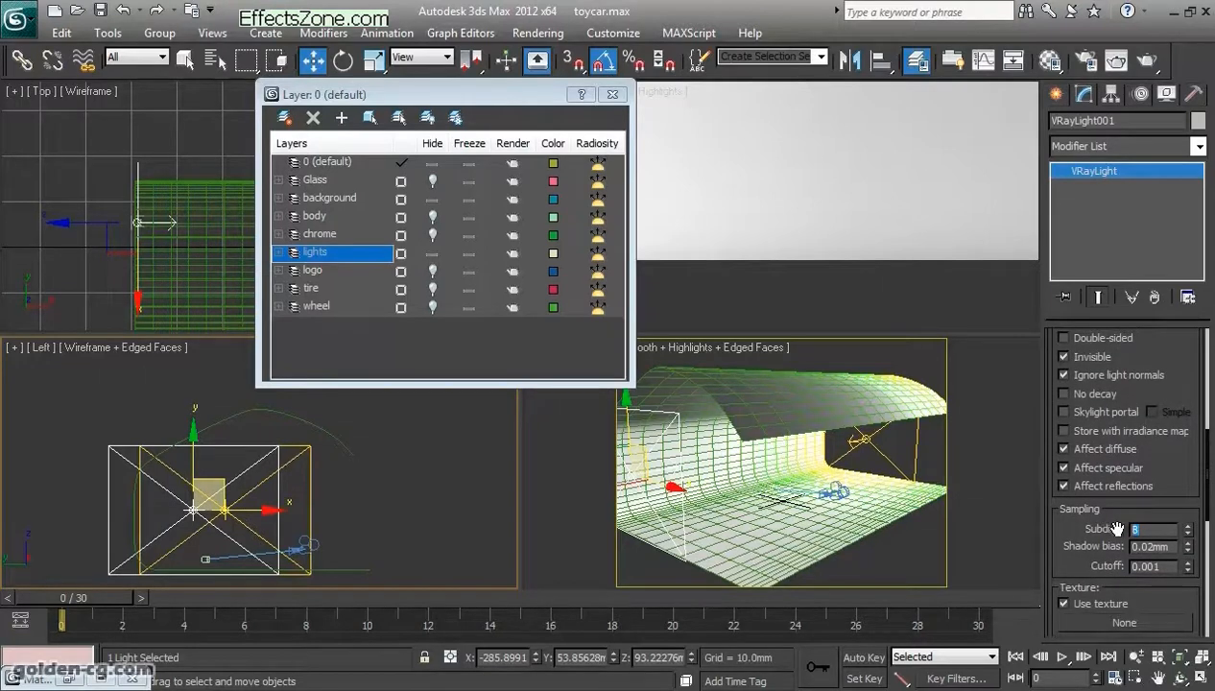
{"action": "left_click_drag", "start_coordinate": [1172, 502], "coordinate": [1183, 535]}
{"action": "scroll", "coordinate": [1182, 537], "scroll_direction": "up", "scroll_amount": 4}
{"action": "scroll", "coordinate": [1176, 544], "scroll_direction": "up", "scroll_amount": 2}
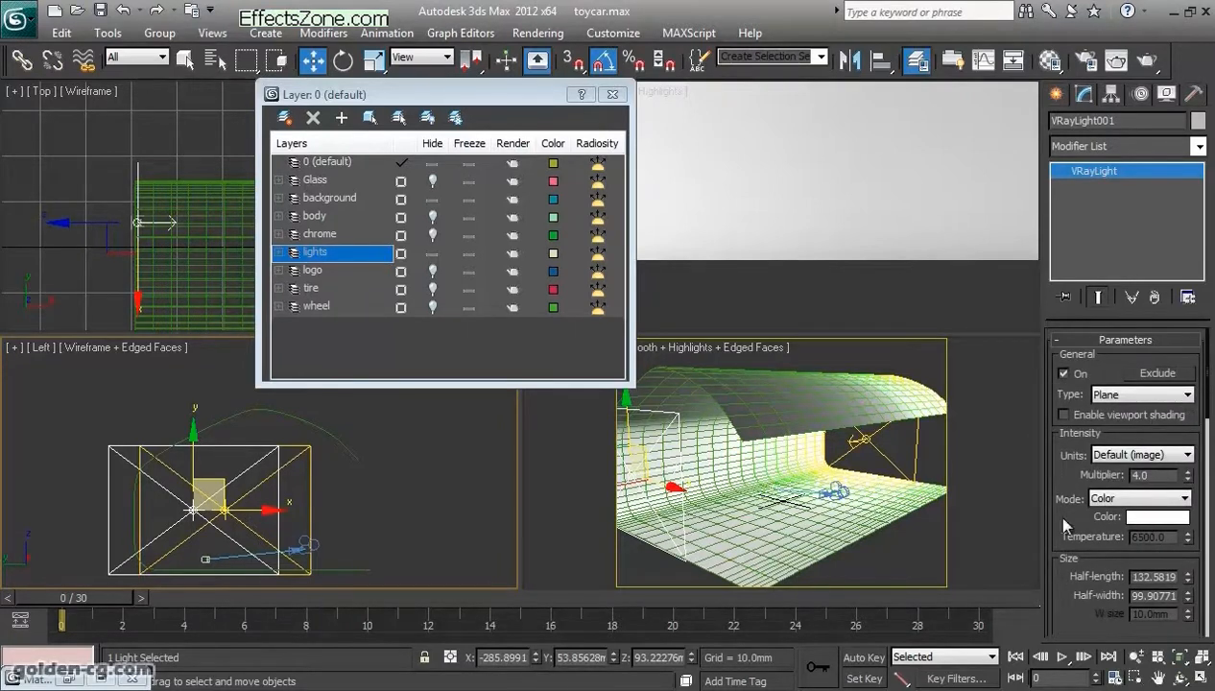
Step: Select VRayLight002 again and check its options and multiplier against the first light
{"action": "left_click", "coordinate": [866, 441]}
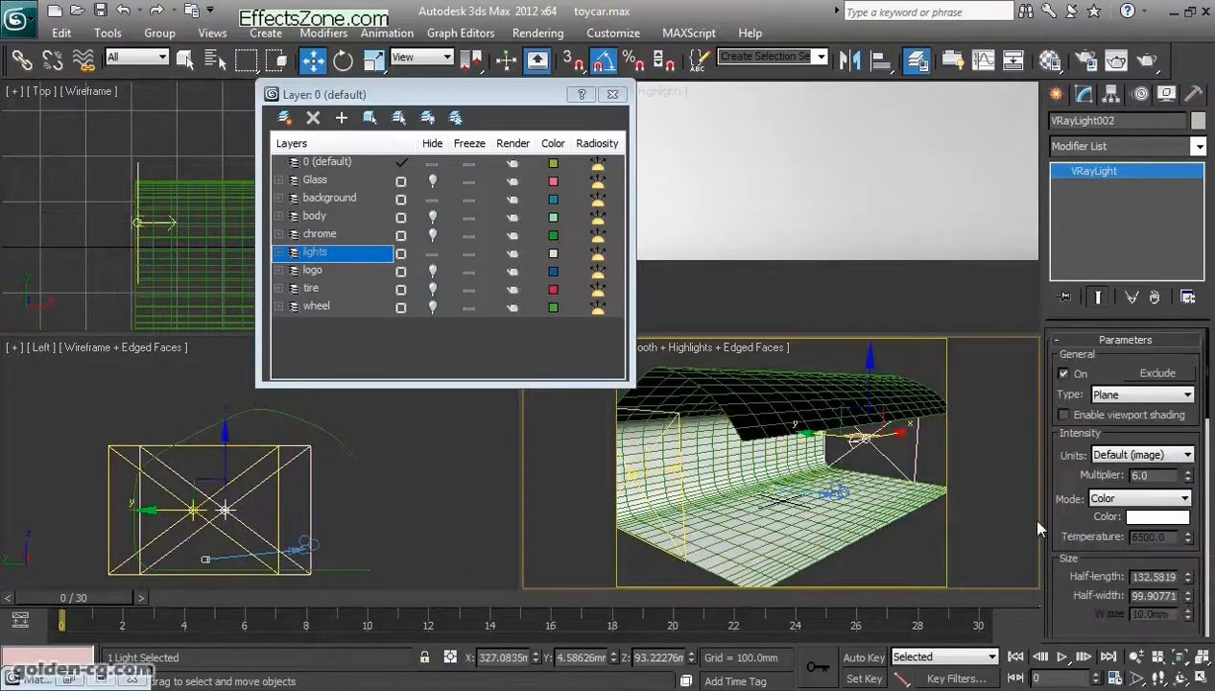
{"action": "scroll", "coordinate": [1094, 562], "scroll_direction": "down", "scroll_amount": 3}
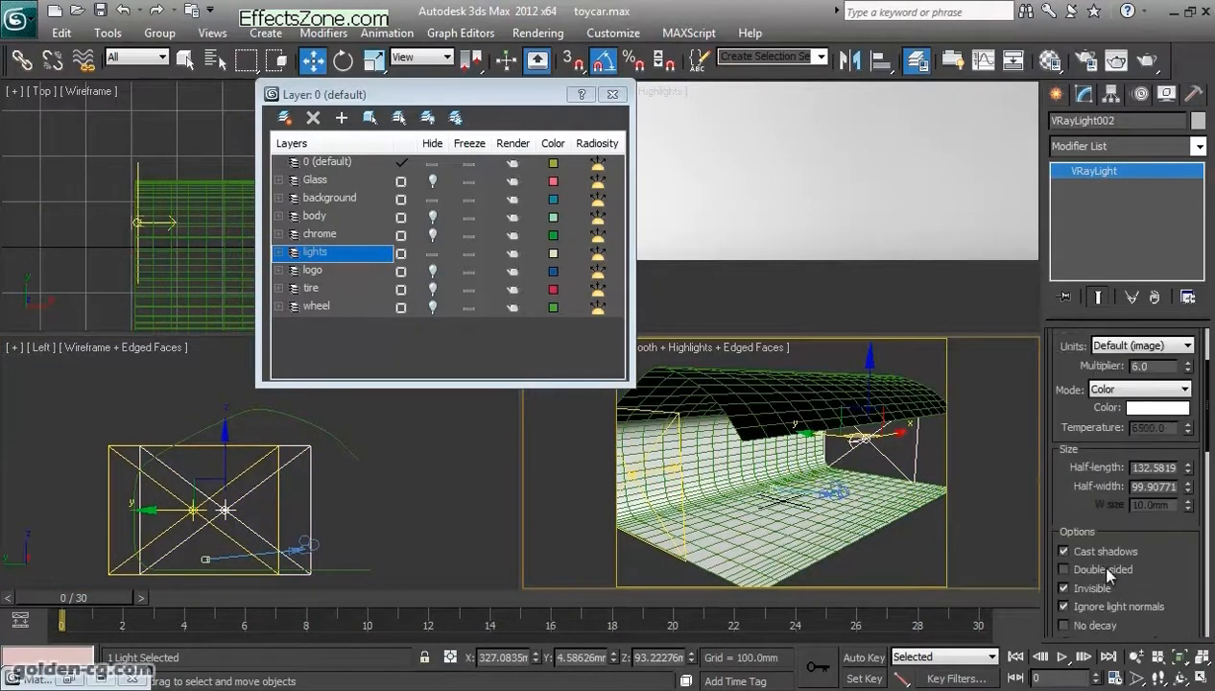
{"action": "scroll", "coordinate": [1107, 567], "scroll_direction": "up", "scroll_amount": 3}
{"action": "double_click", "coordinate": [1144, 474]}
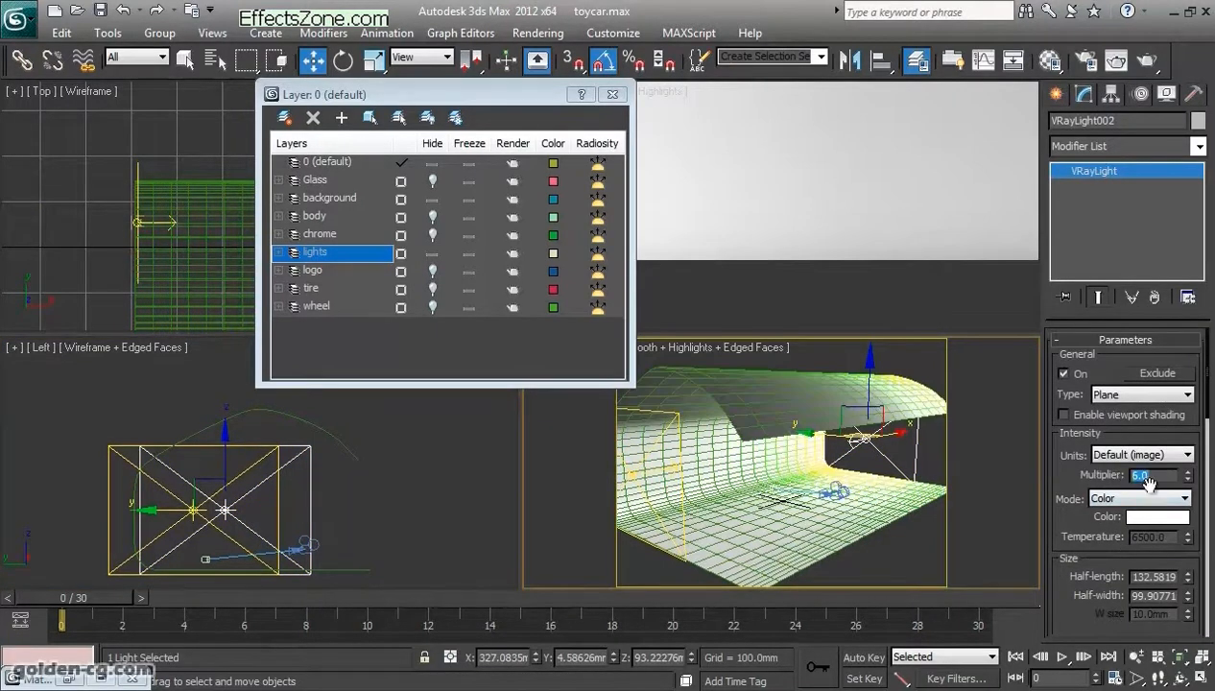
{"action": "scroll", "coordinate": [875, 537], "scroll_direction": "down", "scroll_amount": 4}
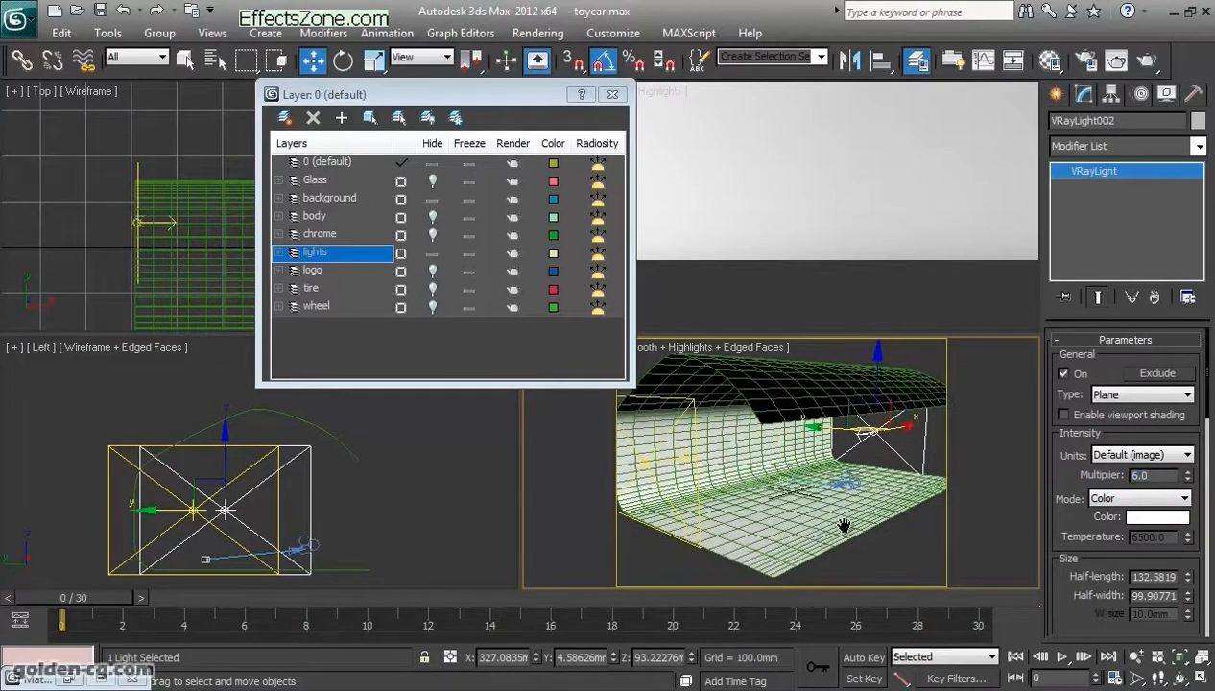
{"action": "scroll", "coordinate": [876, 544], "scroll_direction": "up", "scroll_amount": 4}
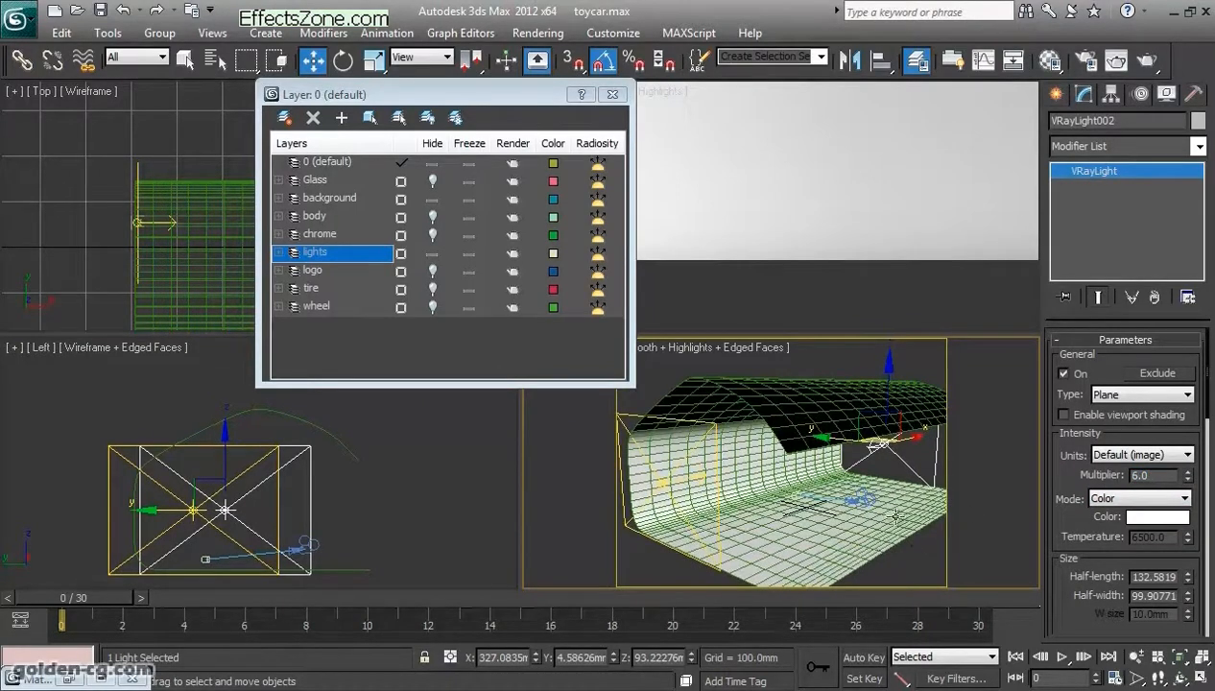
Step: Compare the placement of the two V-Ray lights by selecting VRayLight002 and VRayLight001 in turn
{"action": "left_click", "coordinate": [887, 464]}
{"action": "left_click", "coordinate": [889, 455]}
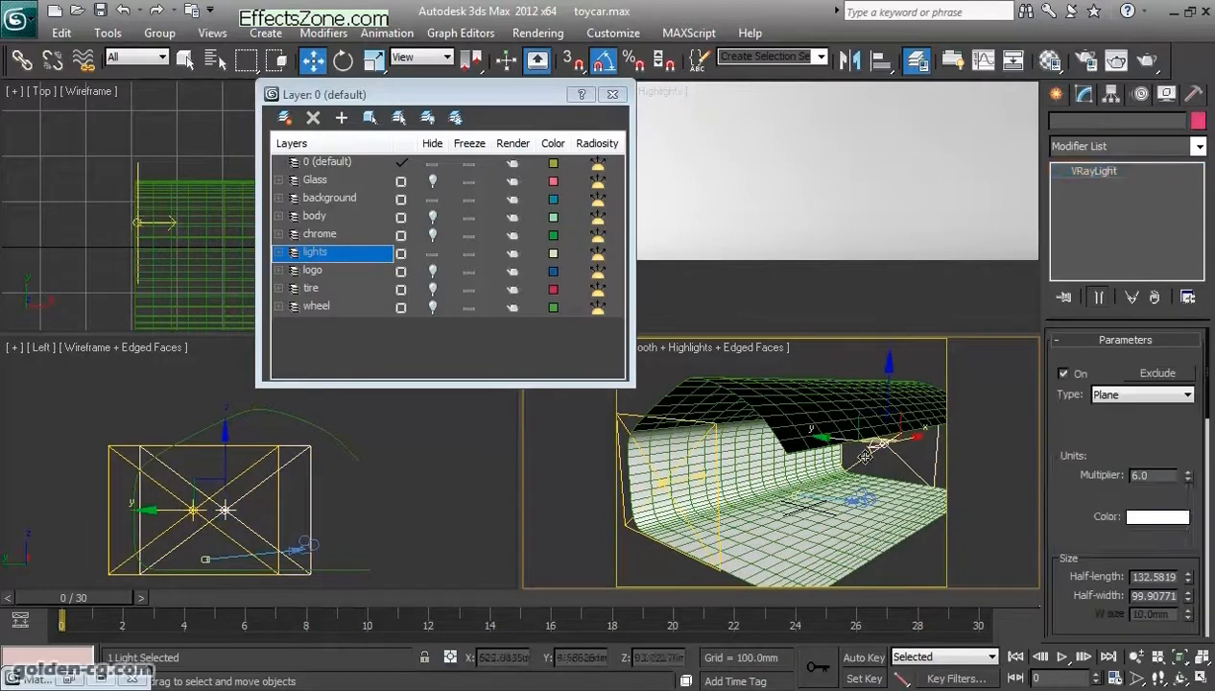
{"action": "left_click", "coordinate": [281, 492]}
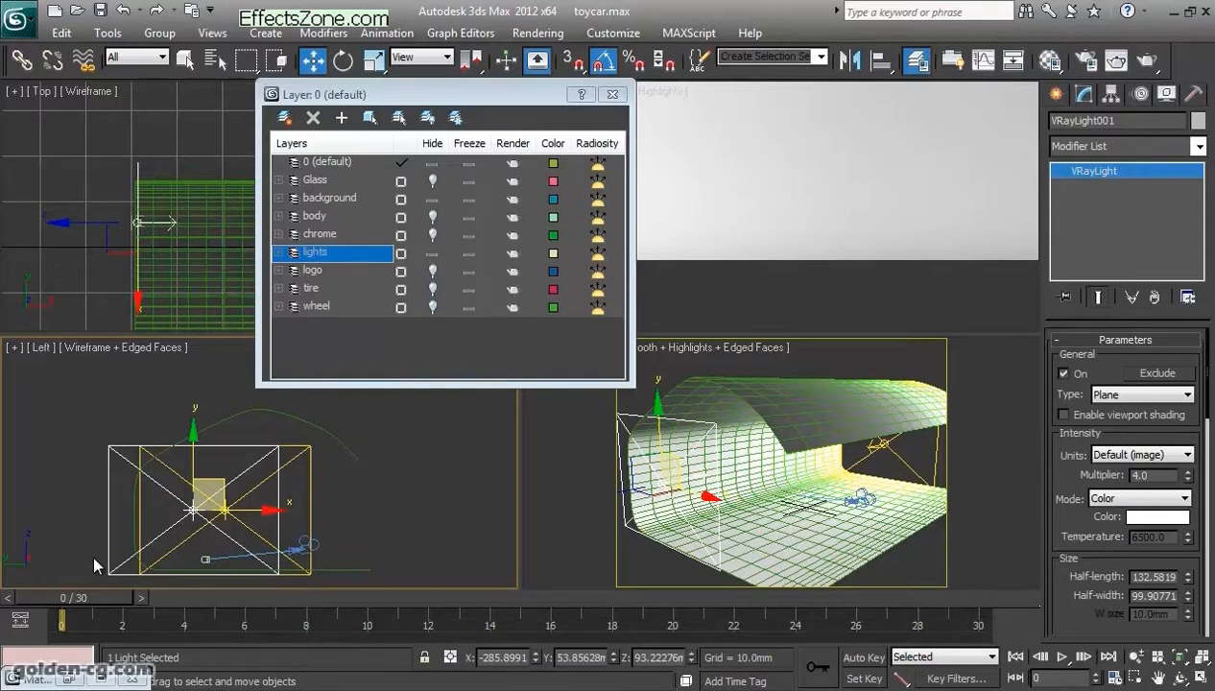
Step: Select VRayLight001 in the Left view and set its intensity multiplier to 4
{"action": "left_click", "coordinate": [200, 510]}
{"action": "middle_click_drag", "start_coordinate": [240, 534], "coordinate": [266, 521]}
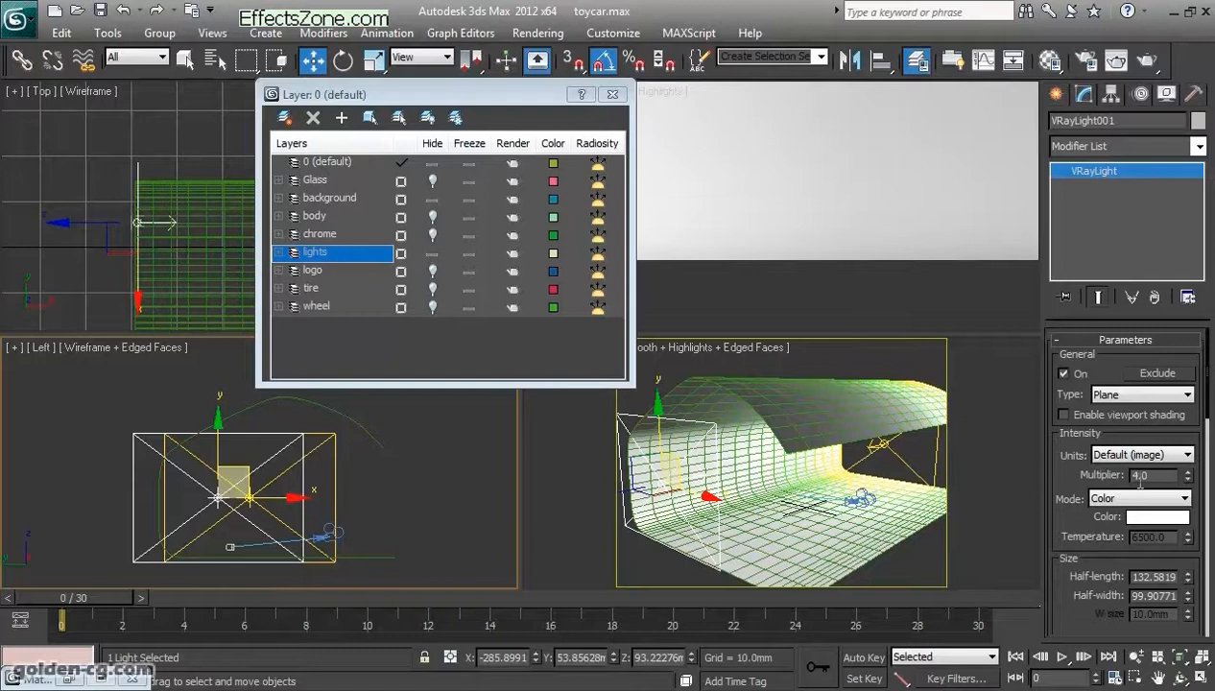
{"action": "type", "text": "4"}
{"action": "key", "text": "Return"}
Step: Move VRayLight001 horizontally in the Left view to about Y 39.4 mm, closer in line with VRayLight002
{"action": "middle_click_drag", "start_coordinate": [169, 529], "coordinate": [269, 531]}
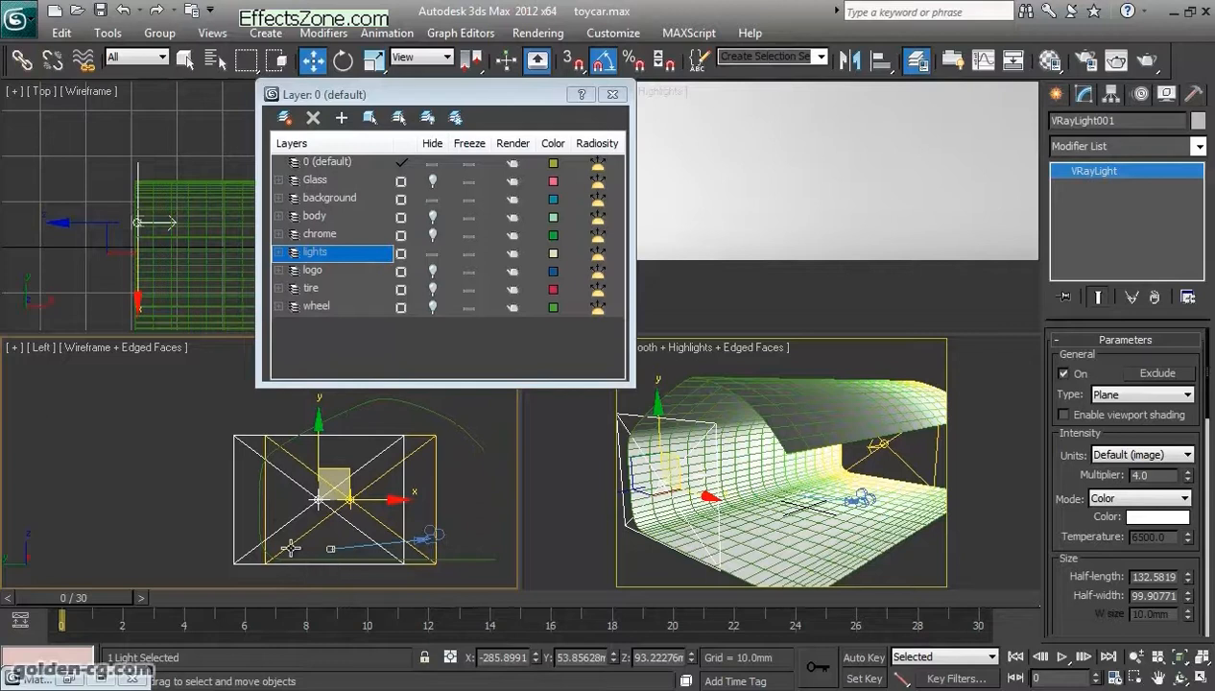
{"action": "middle_click_drag", "start_coordinate": [360, 513], "coordinate": [360, 481]}
{"action": "scroll", "coordinate": [361, 481], "scroll_direction": "up", "scroll_amount": 1}
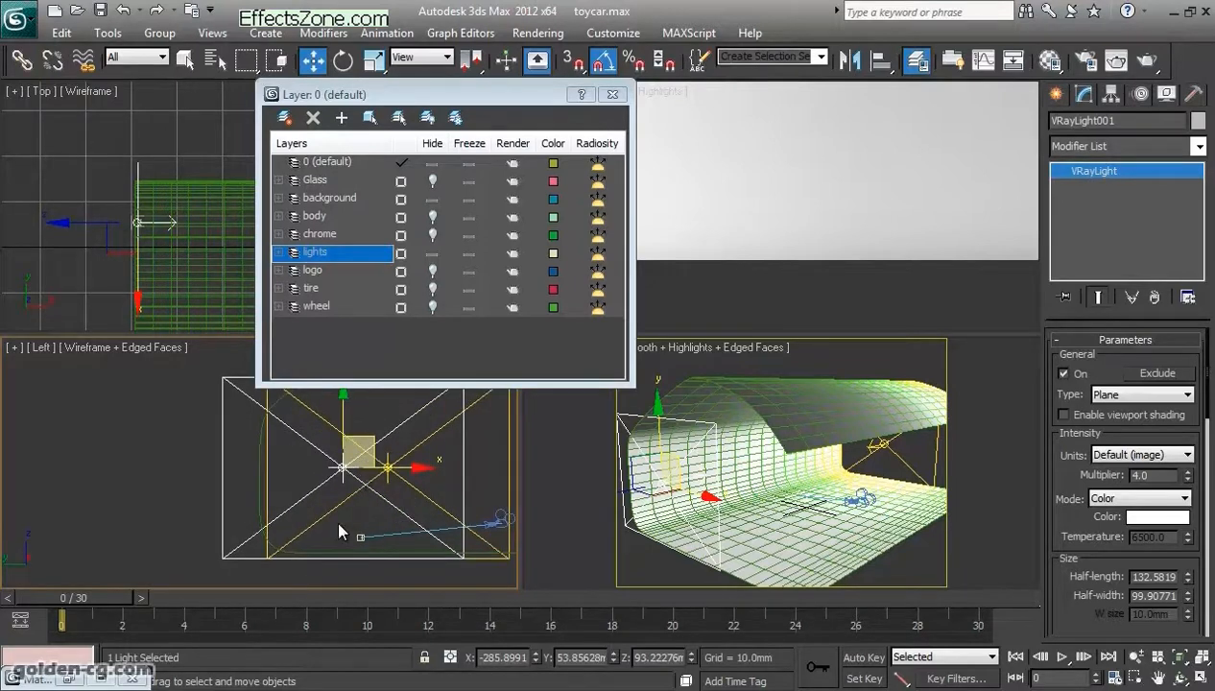
{"action": "scroll", "coordinate": [336, 528], "scroll_direction": "up", "scroll_amount": 1}
{"action": "middle_click_drag", "start_coordinate": [325, 534], "coordinate": [321, 487]}
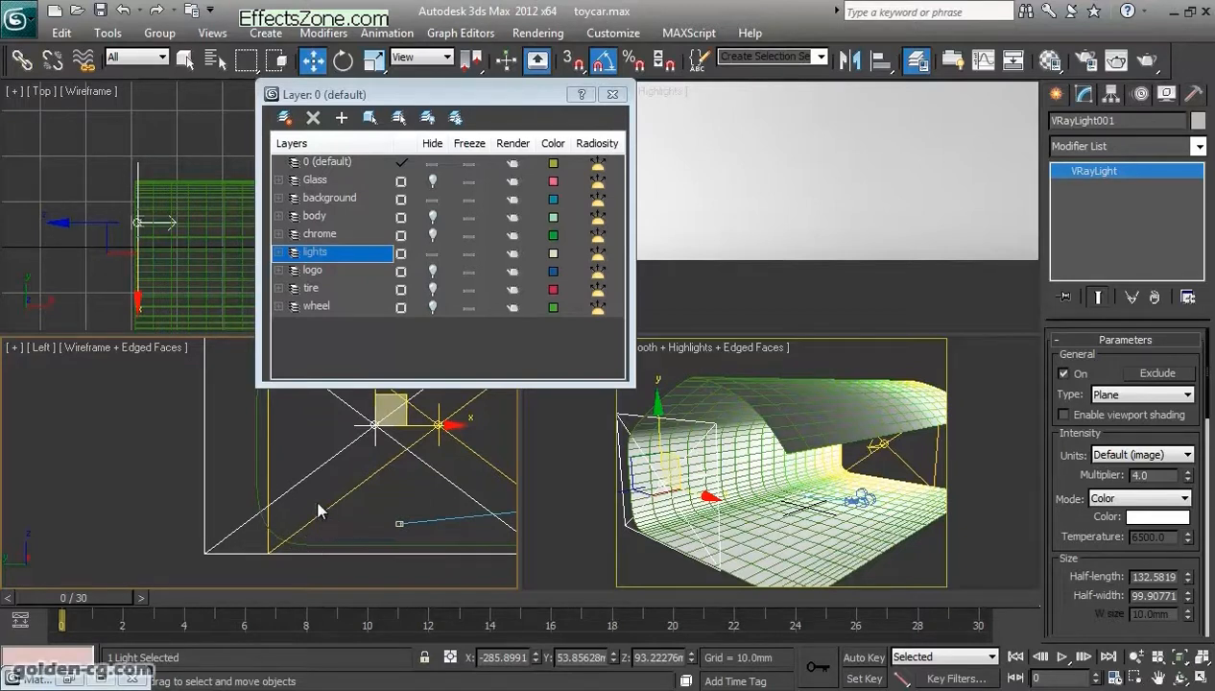
{"action": "scroll", "coordinate": [327, 510], "scroll_direction": "down", "scroll_amount": 3}
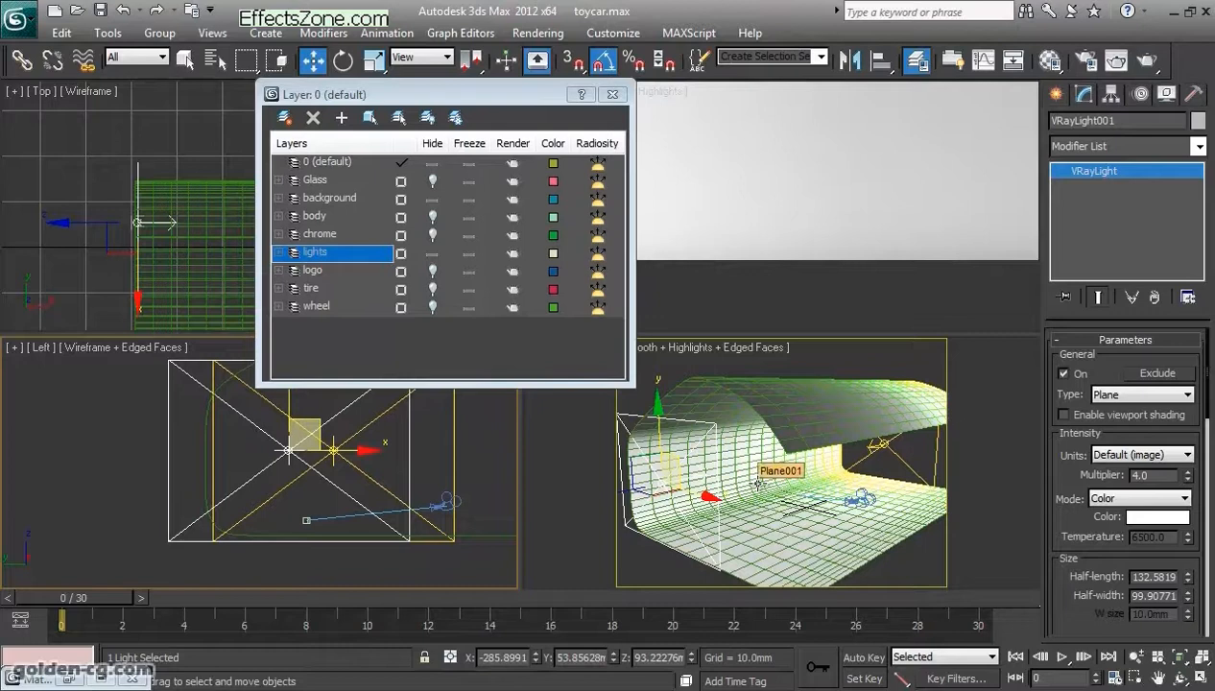
{"action": "middle_click_drag", "start_coordinate": [389, 505], "coordinate": [395, 530]}
{"action": "middle_click_drag", "start_coordinate": [316, 534], "coordinate": [318, 551]}
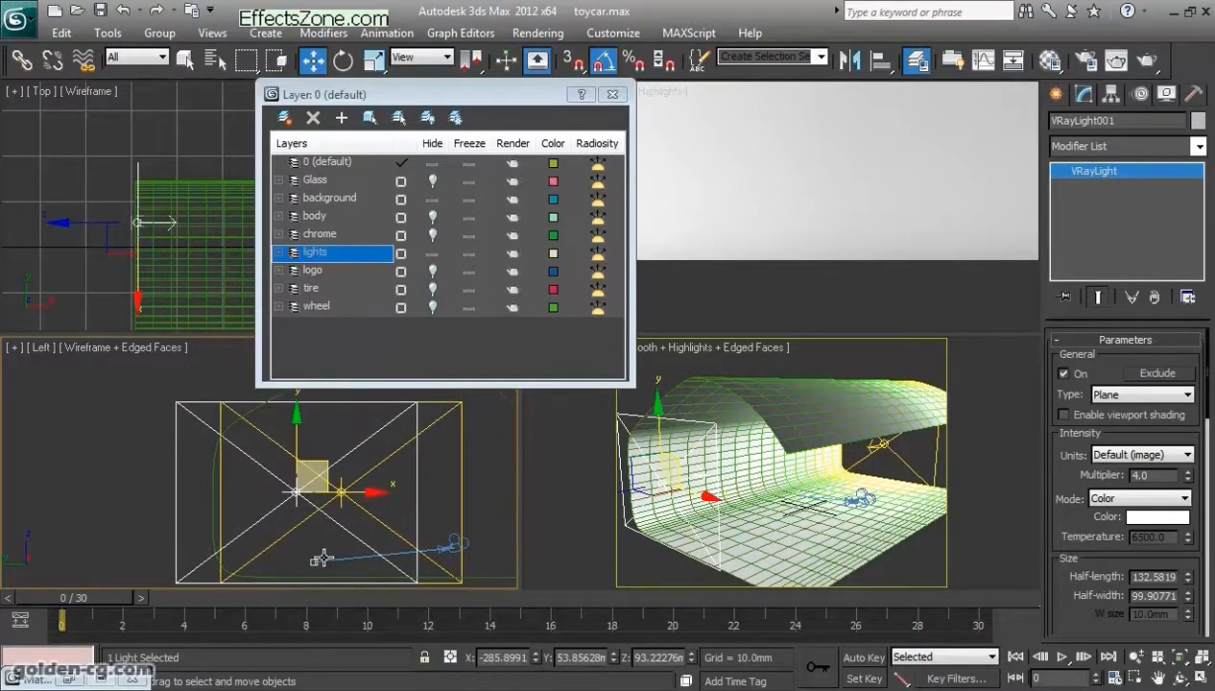
{"action": "left_click_drag", "start_coordinate": [341, 493], "coordinate": [370, 494]}
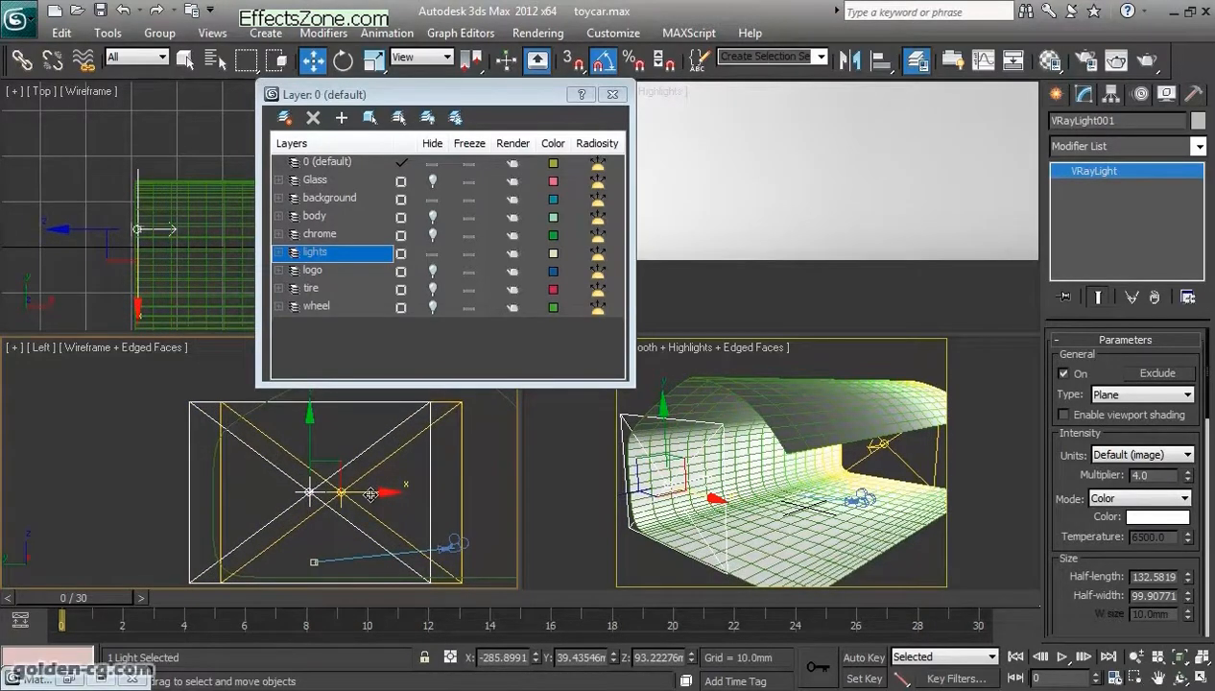
{"action": "scroll", "coordinate": [370, 494], "scroll_direction": "down", "scroll_amount": 2}
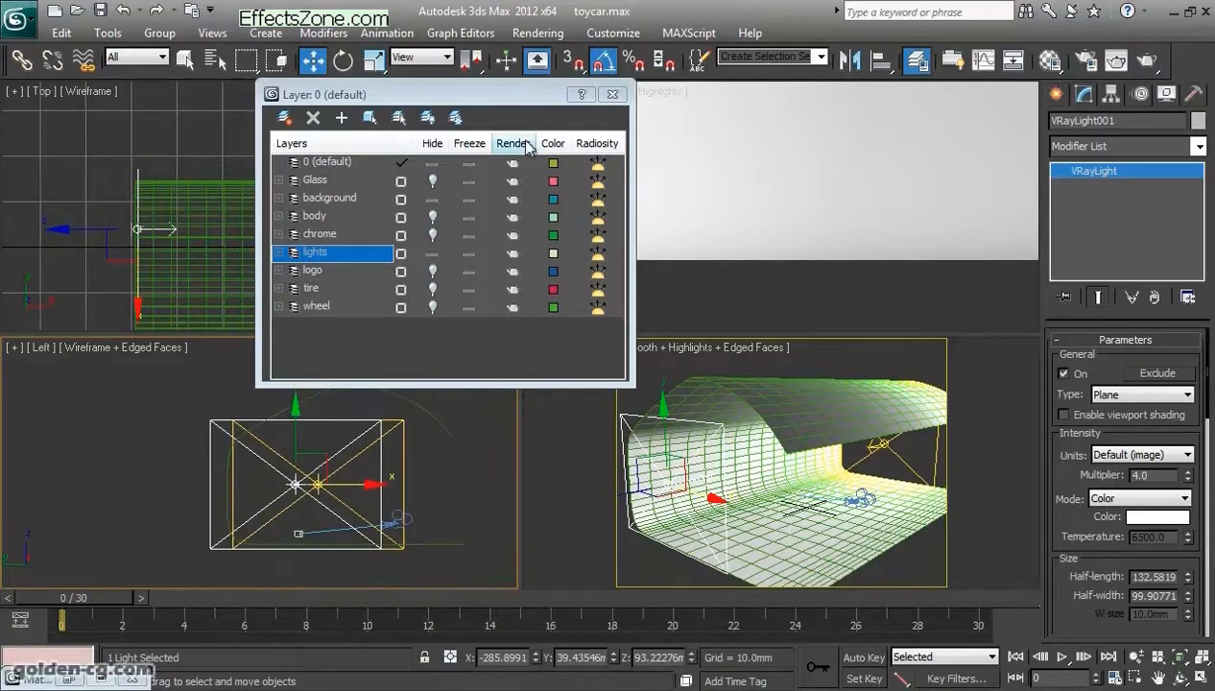
Step: Close the layer list and review VRayLight001's size and option settings
{"action": "left_click", "coordinate": [612, 95]}
{"action": "scroll", "coordinate": [1074, 486], "scroll_direction": "down", "scroll_amount": 5}
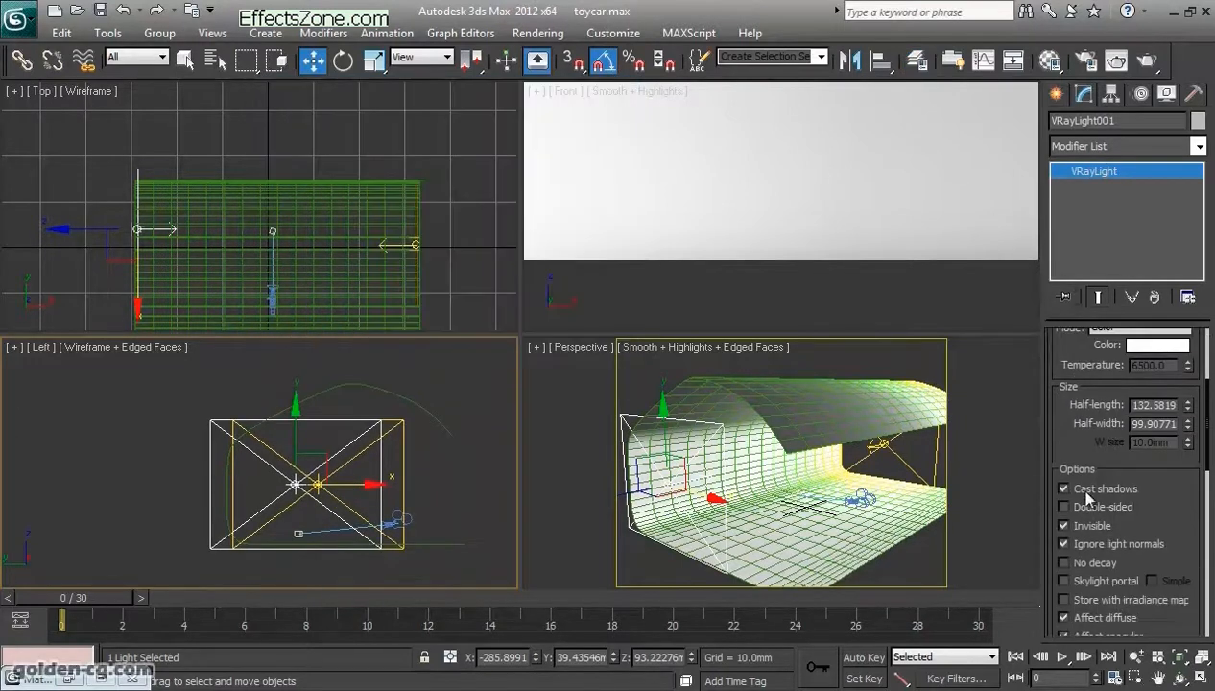
{"action": "scroll", "coordinate": [1091, 499], "scroll_direction": "up", "scroll_amount": 5}
Step: Open the render setup for the Perspective view and check its output size and common options
{"action": "middle_click", "coordinate": [745, 483]}
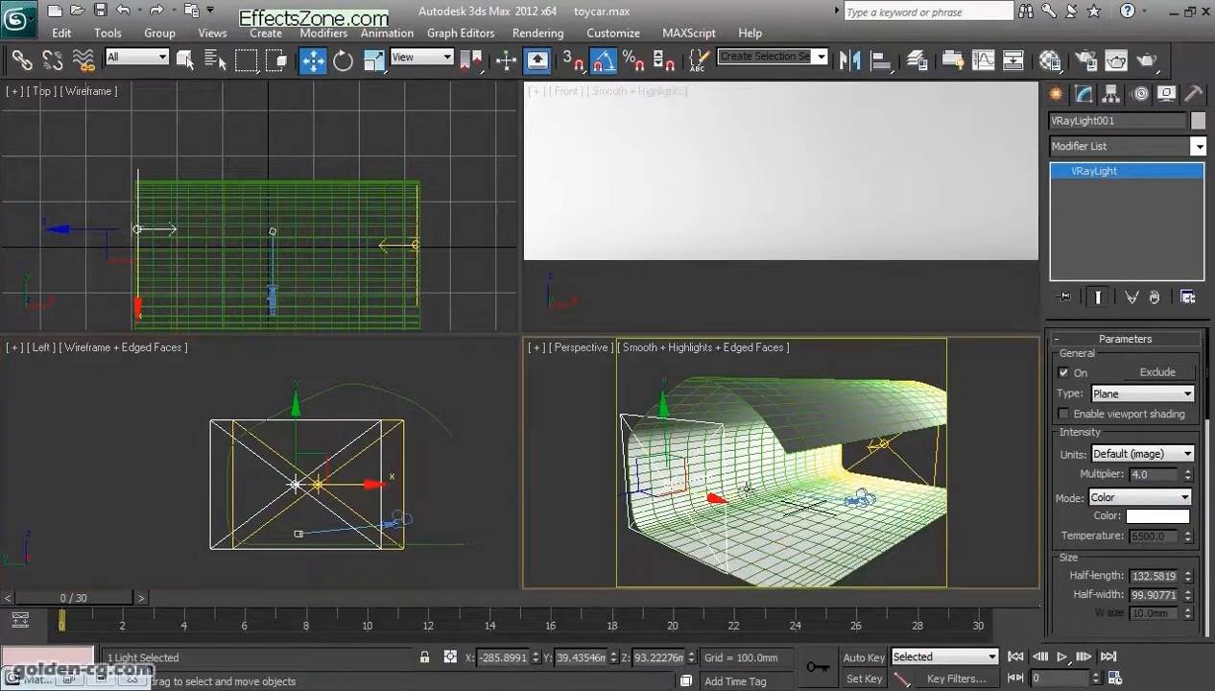
{"action": "left_click", "coordinate": [1086, 61]}
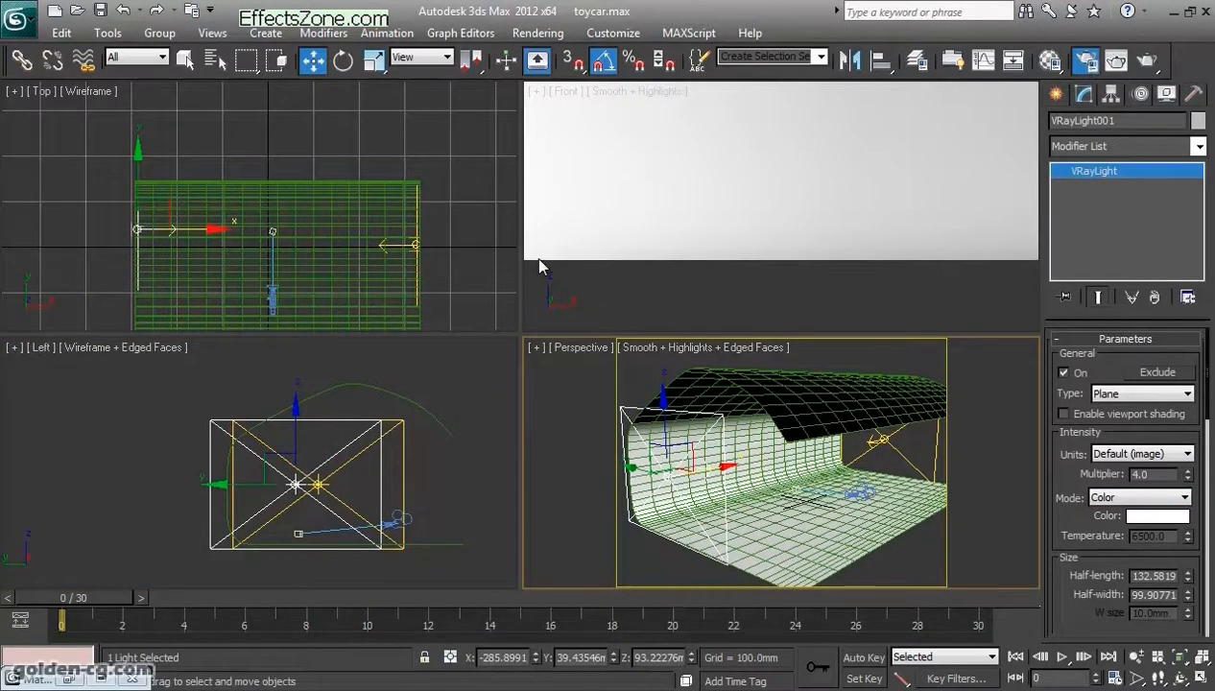
{"action": "left_click_drag", "start_coordinate": [258, 224], "coordinate": [255, 179]}
{"action": "scroll", "coordinate": [321, 299], "scroll_direction": "down", "scroll_amount": 2}
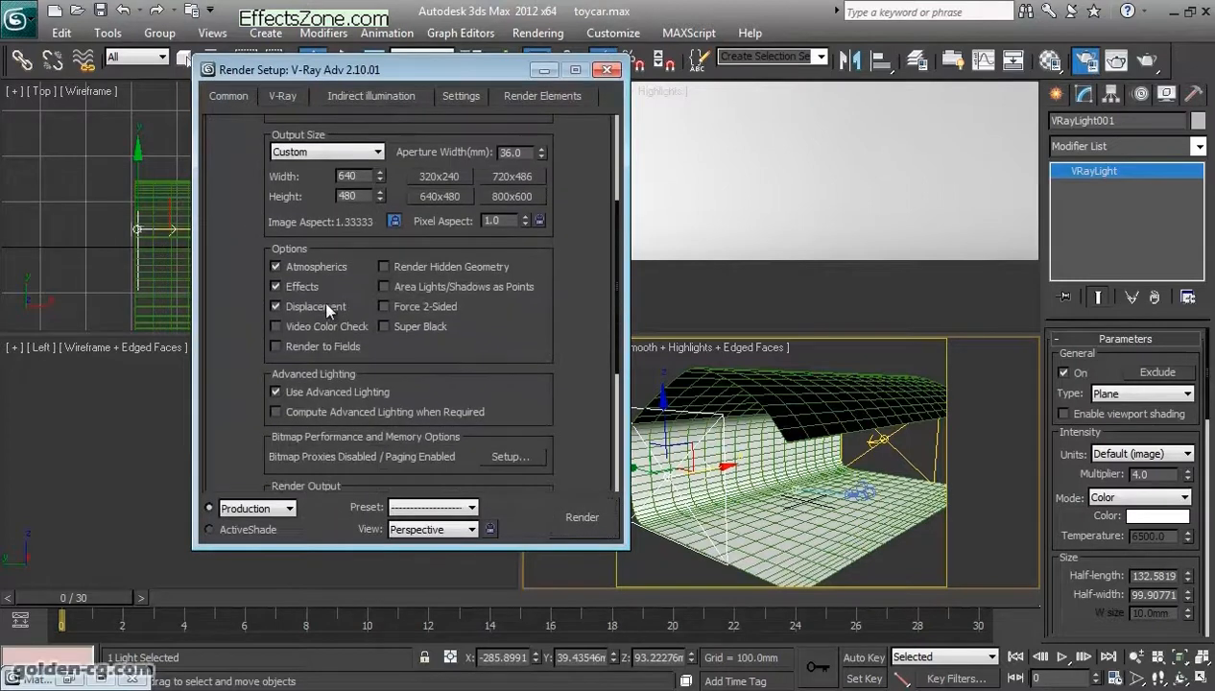
{"action": "scroll", "coordinate": [325, 307], "scroll_direction": "up", "scroll_amount": 4}
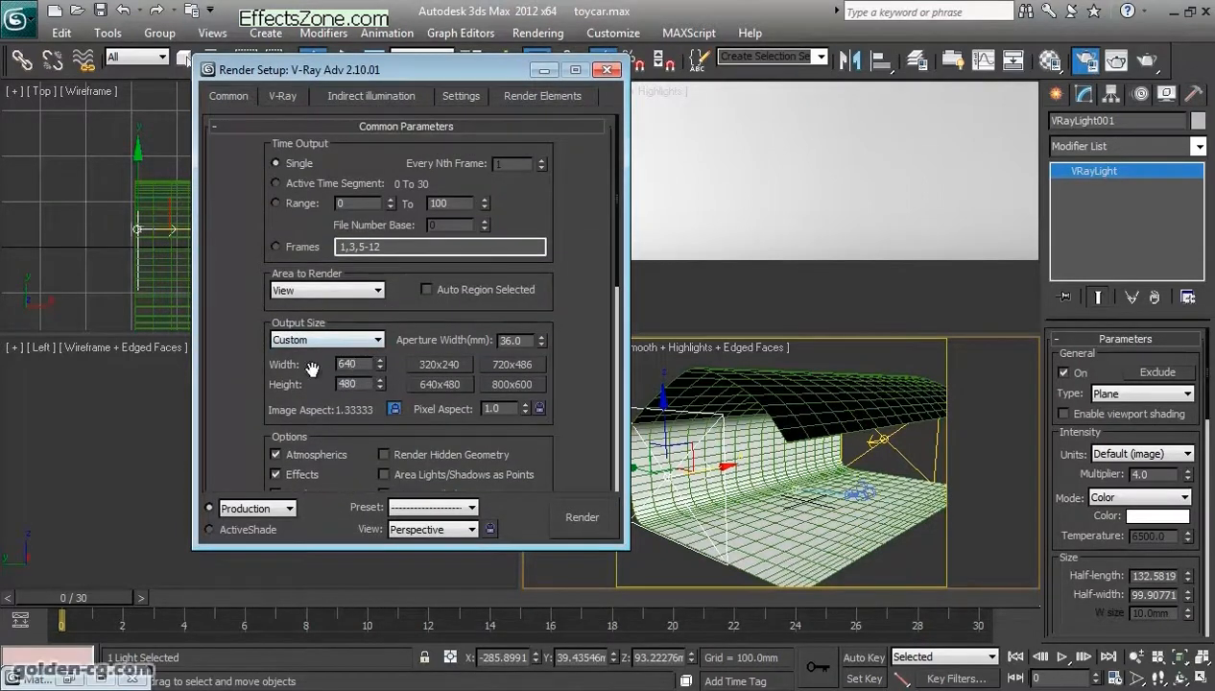
{"action": "double_click", "coordinate": [351, 383]}
Step: Expand the Assign Renderer settings and check which renderer is assigned for production
{"action": "scroll", "coordinate": [246, 388], "scroll_direction": "down", "scroll_amount": 8}
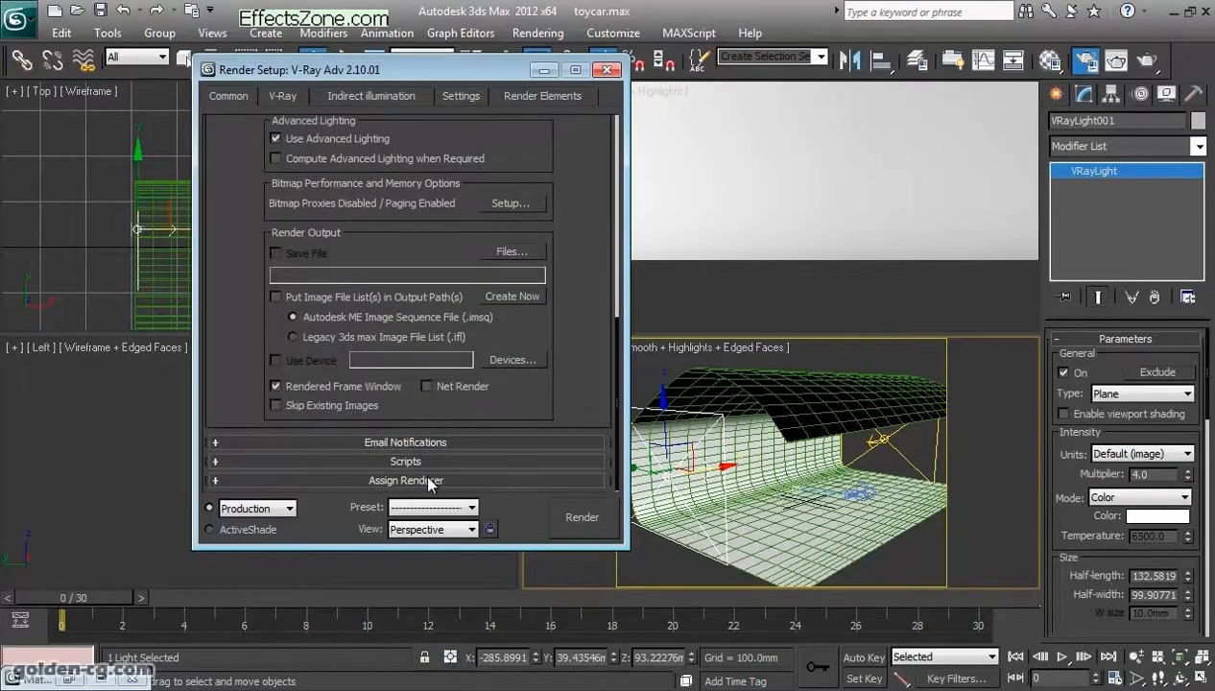
{"action": "left_click", "coordinate": [429, 480]}
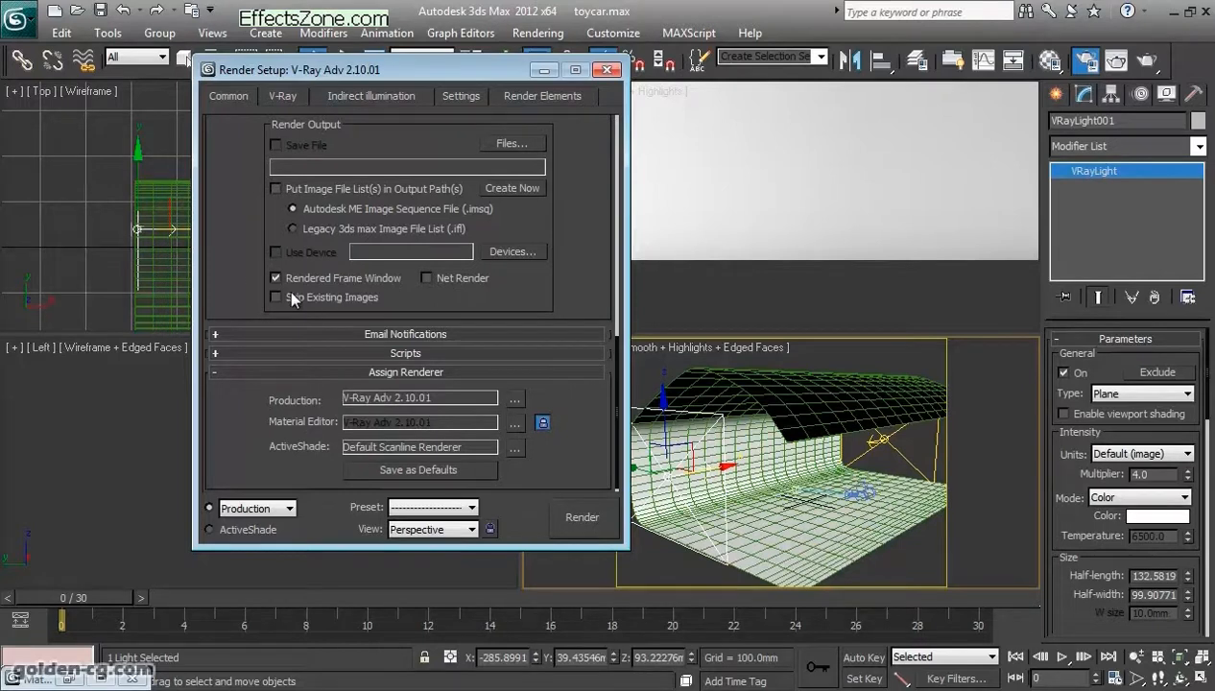
{"action": "scroll", "coordinate": [291, 300], "scroll_direction": "up", "scroll_amount": 6}
Step: Check the V-Ray frame buffer options and the lighting and material settings in Global switches
{"action": "left_click", "coordinate": [280, 96]}
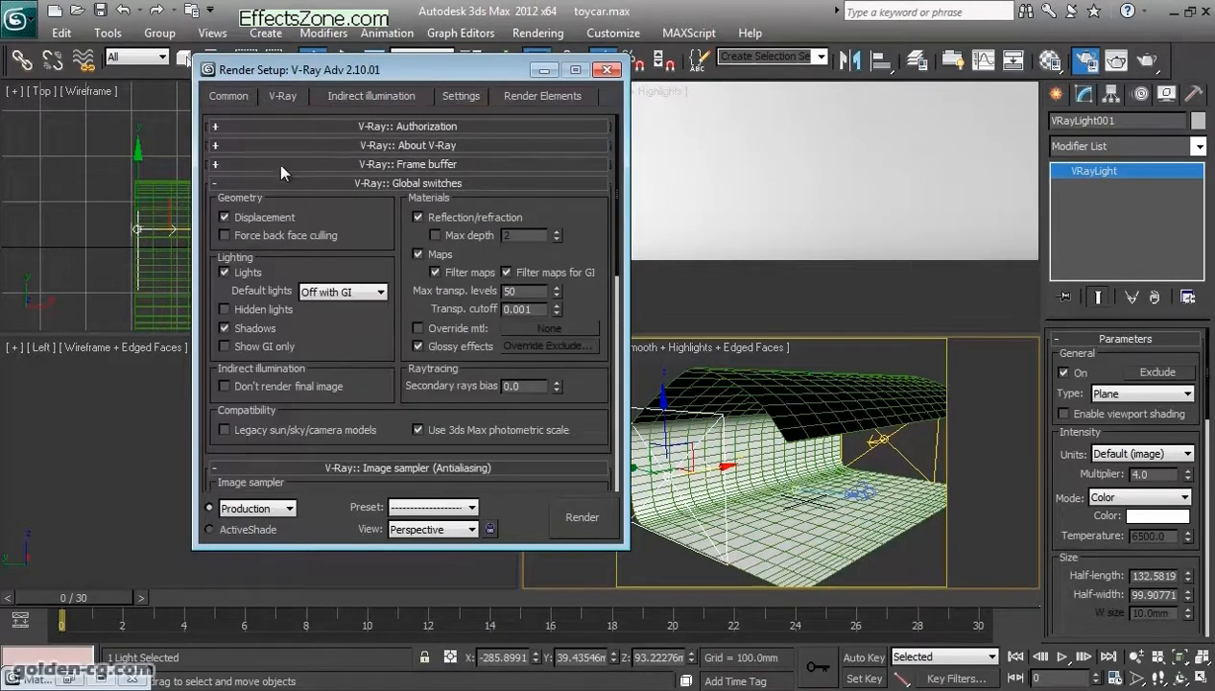
{"action": "left_click", "coordinate": [399, 165]}
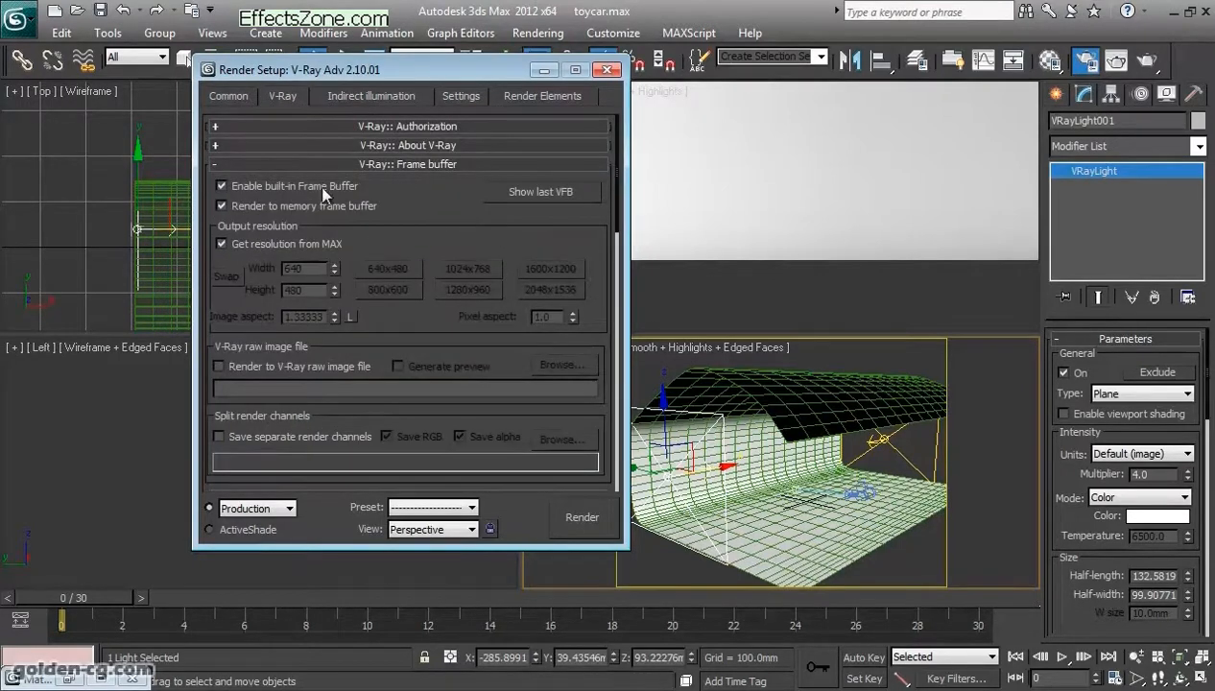
{"action": "left_click", "coordinate": [395, 165]}
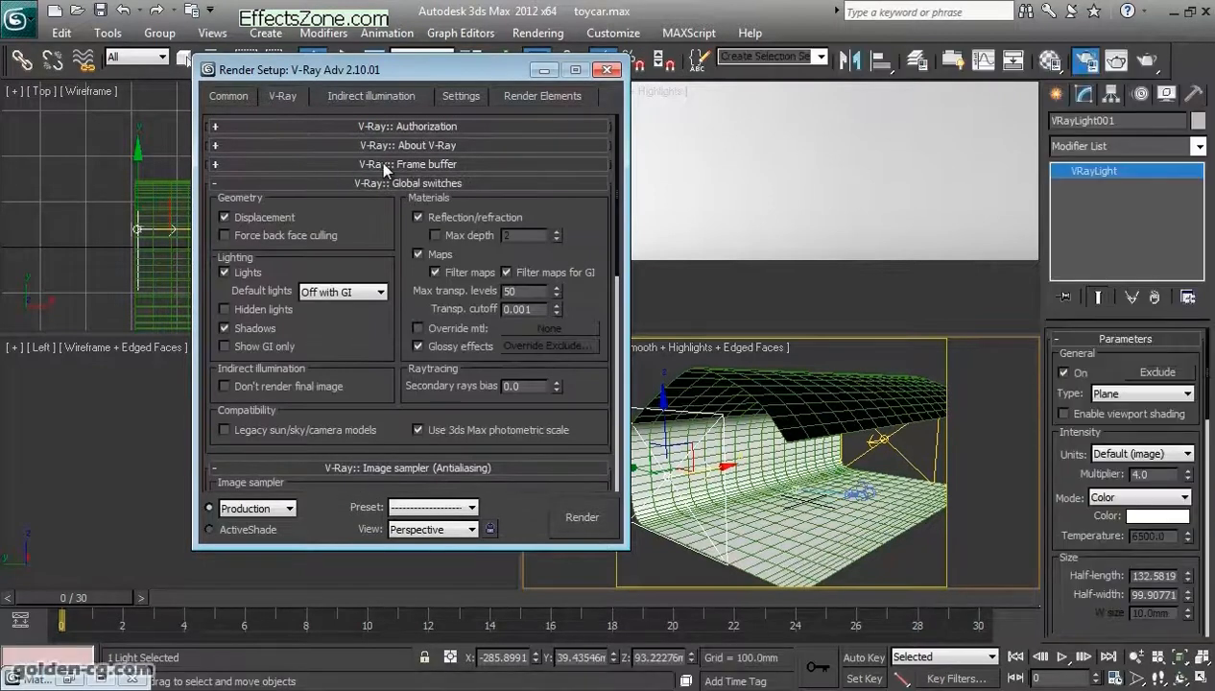
{"action": "scroll", "coordinate": [368, 235], "scroll_direction": "down", "scroll_amount": 1}
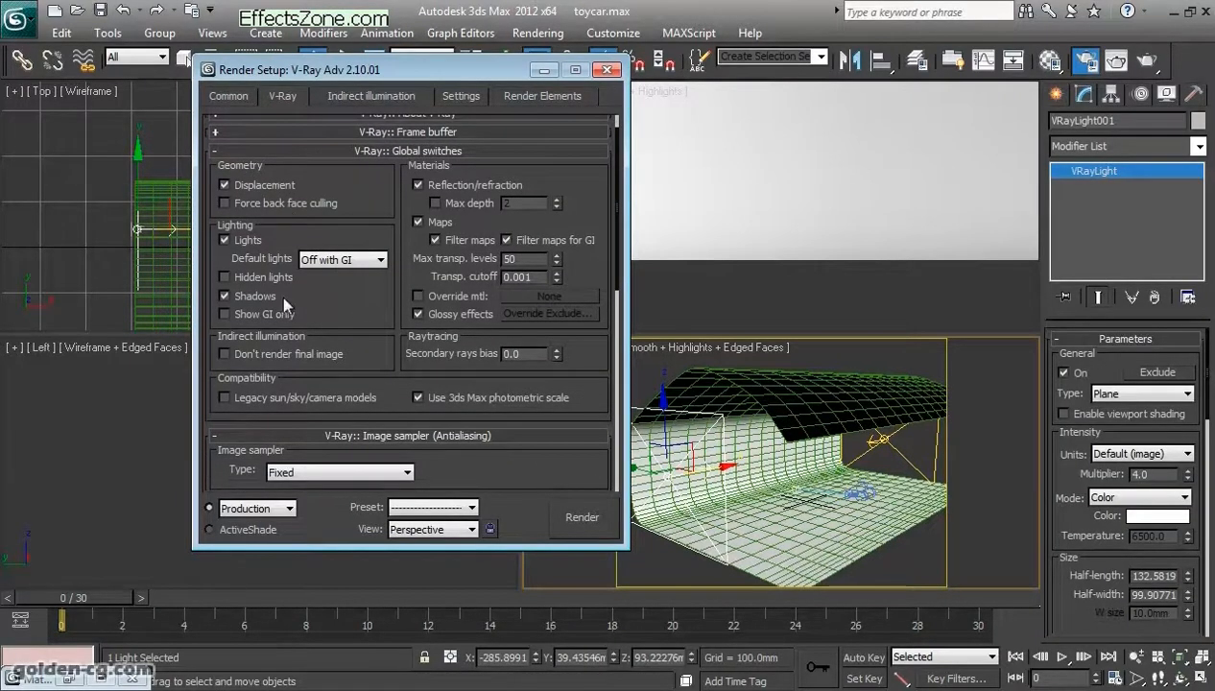
Step: Try the Adaptive DMC image sampler, inspect its subdivision settings, and return the sampler type to Fixed
{"action": "scroll", "coordinate": [480, 269], "scroll_direction": "down", "scroll_amount": 3}
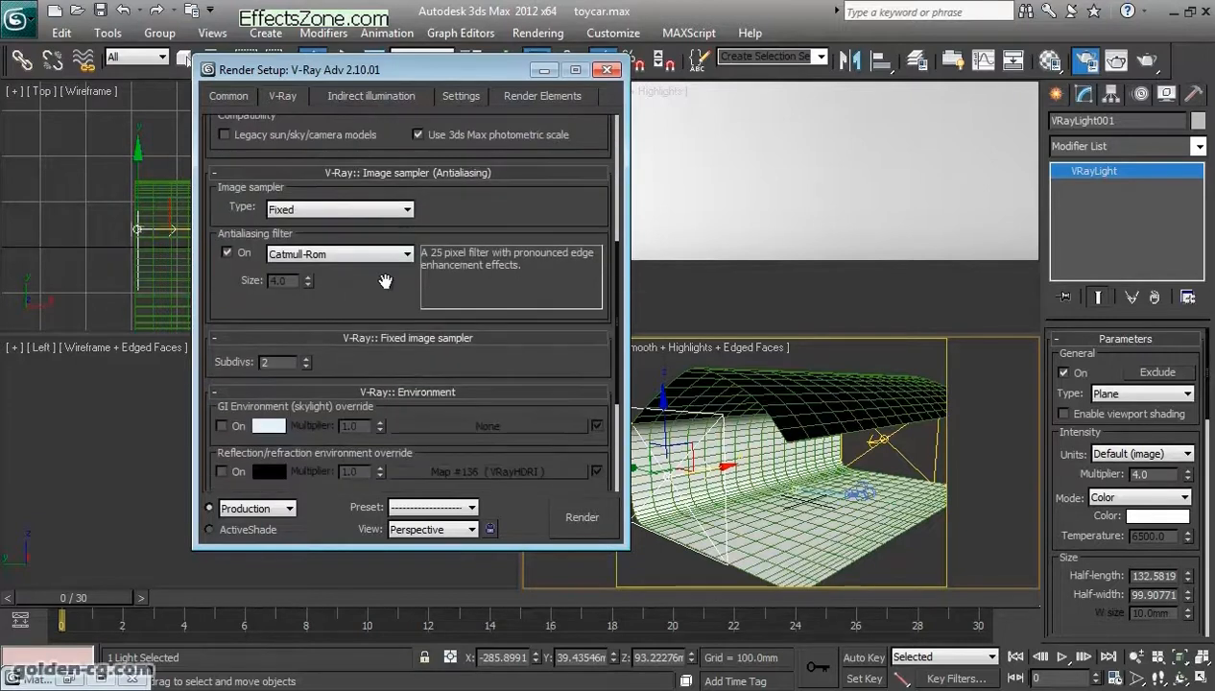
{"action": "left_click", "coordinate": [407, 210]}
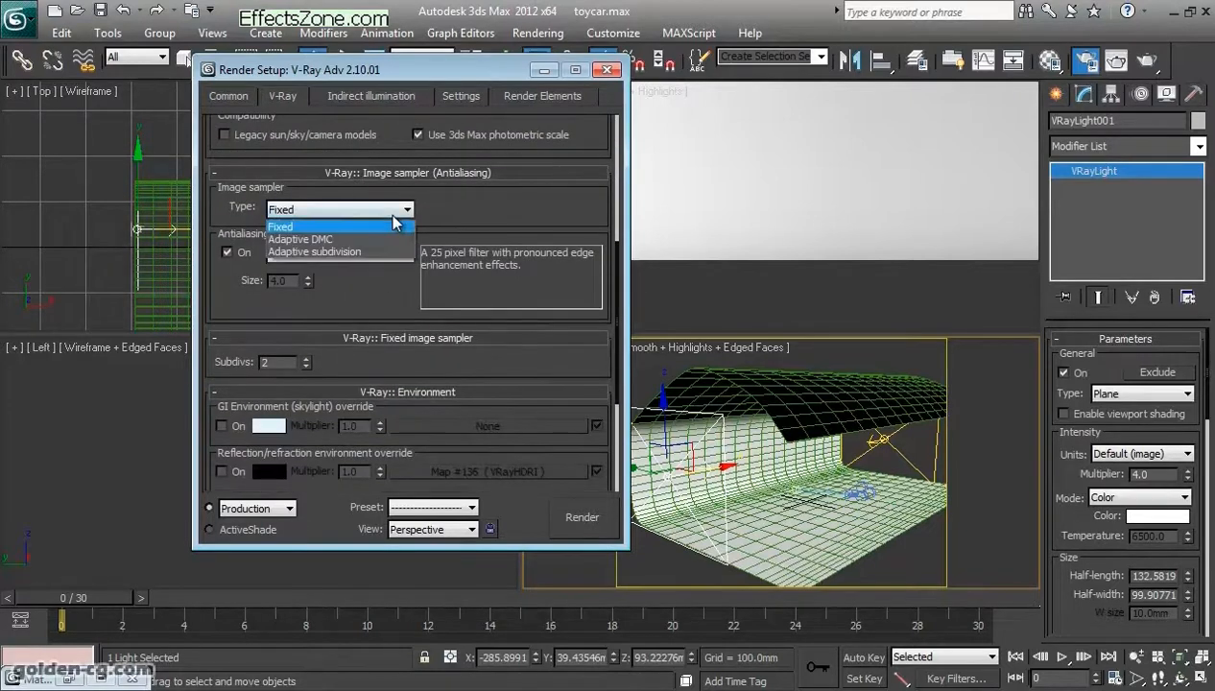
{"action": "left_click", "coordinate": [307, 239]}
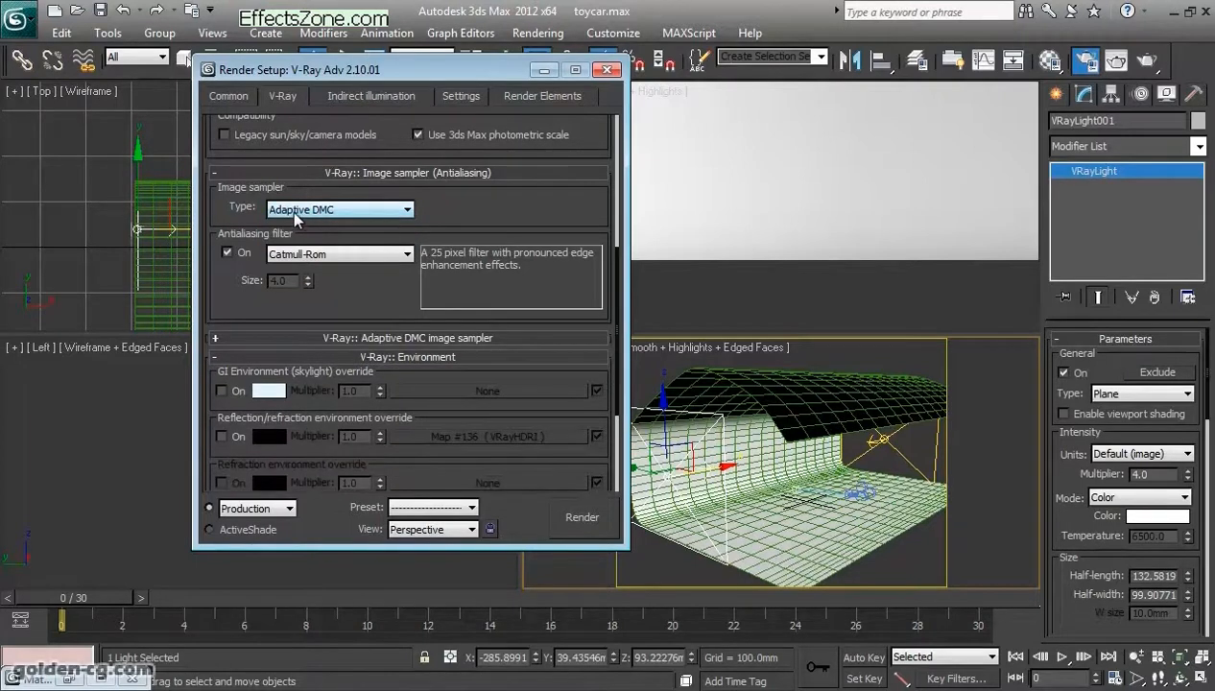
{"action": "left_click", "coordinate": [354, 338]}
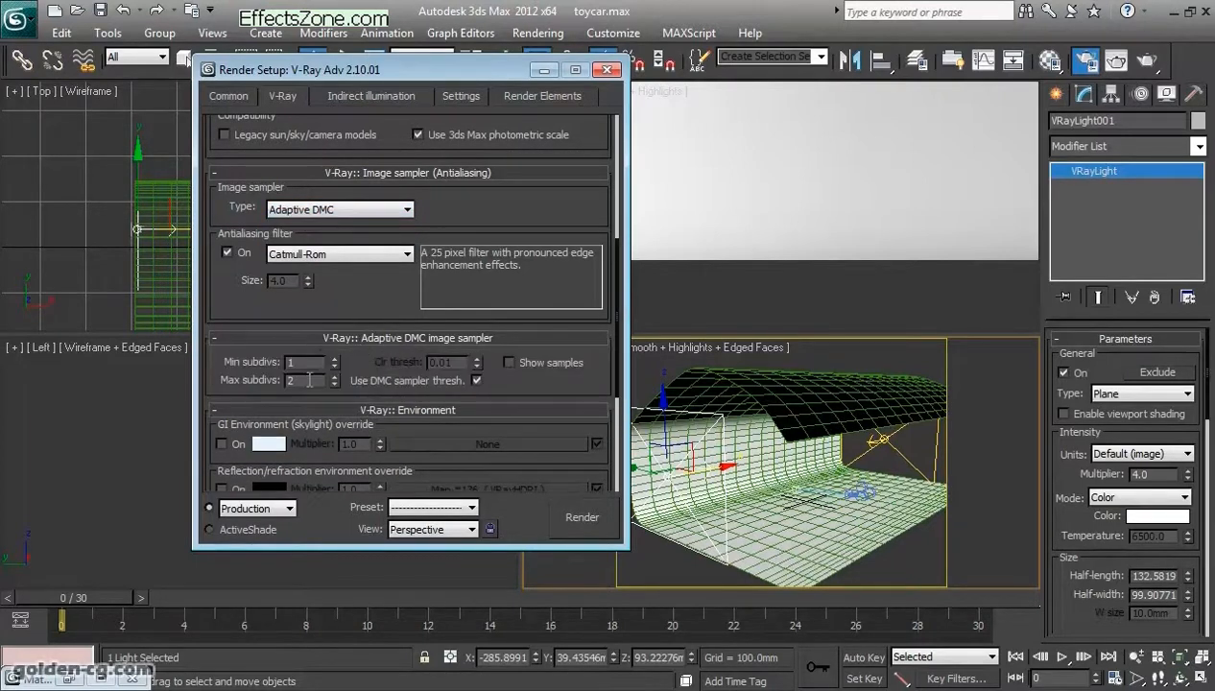
{"action": "left_click", "coordinate": [326, 209]}
{"action": "left_click", "coordinate": [340, 225]}
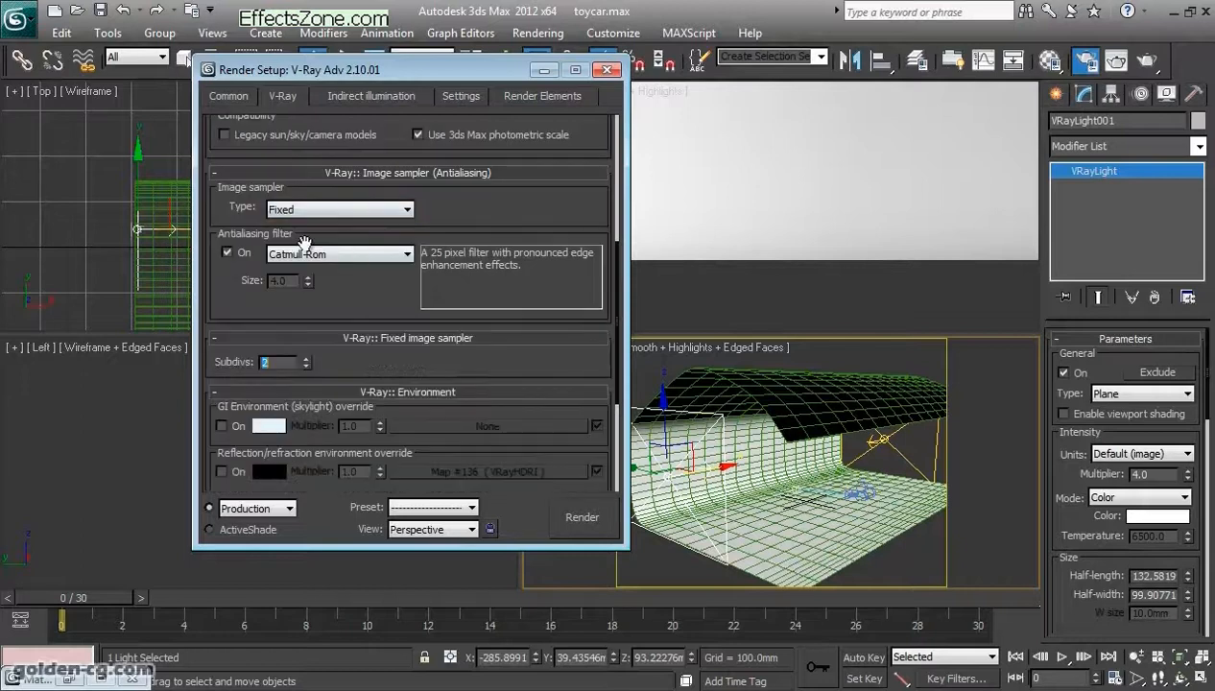
Step: Review the V-Ray environment overrides, choose Exponential color mapping, and check its multipliers
{"action": "left_click_drag", "start_coordinate": [353, 318], "coordinate": [354, 253]}
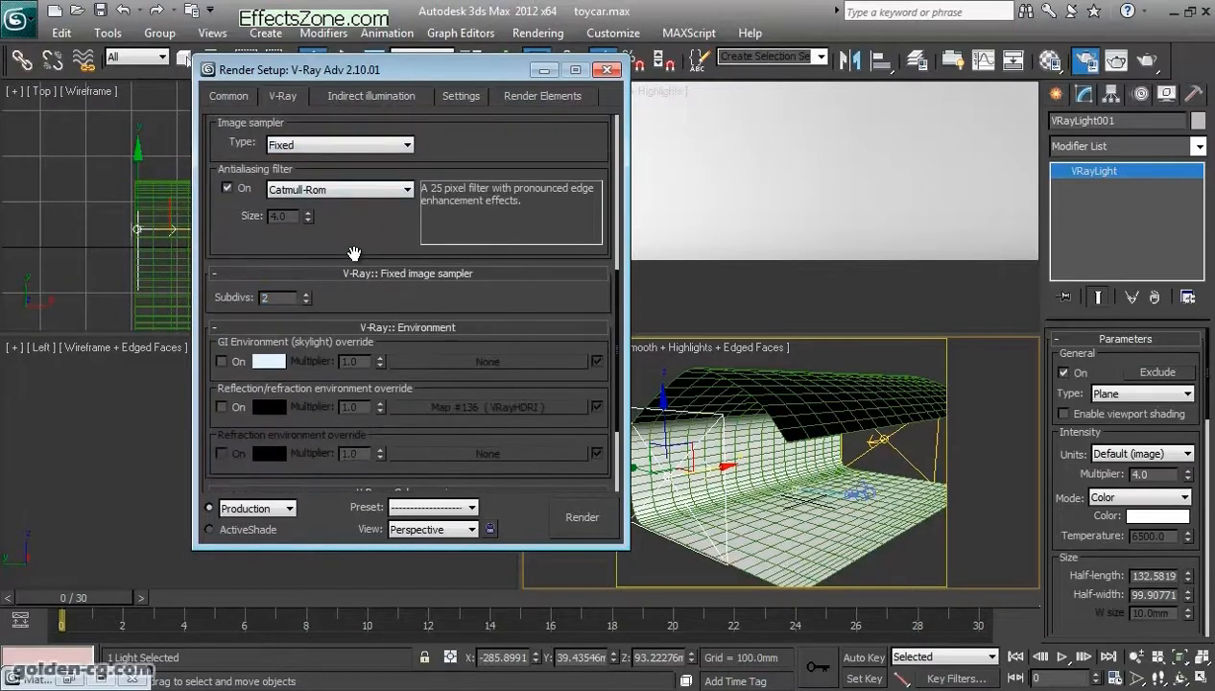
{"action": "scroll", "coordinate": [356, 250], "scroll_direction": "down", "scroll_amount": 3}
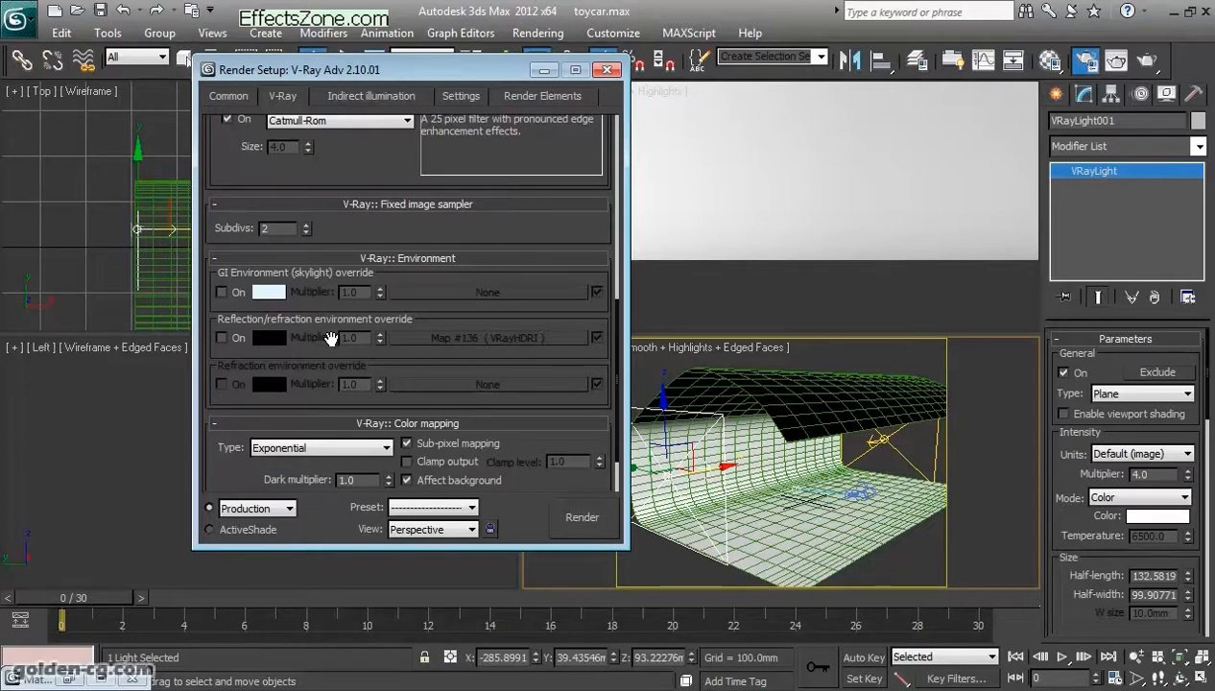
{"action": "scroll", "coordinate": [330, 339], "scroll_direction": "down", "scroll_amount": 3}
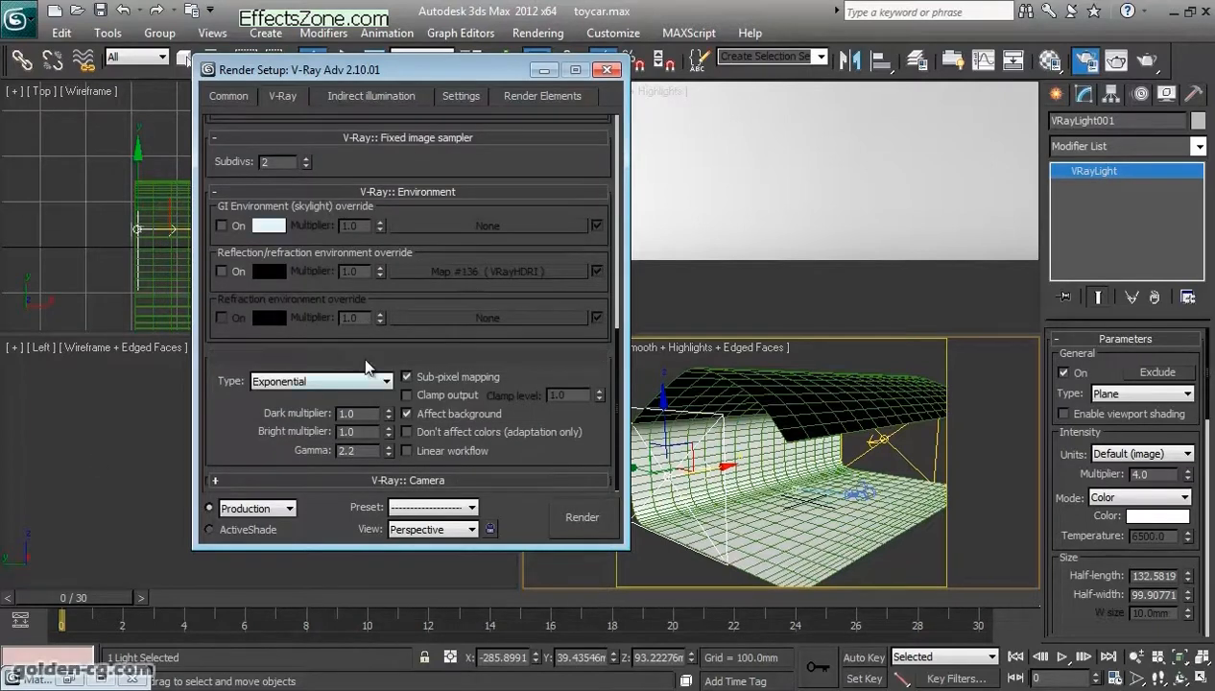
{"action": "left_click", "coordinate": [315, 382]}
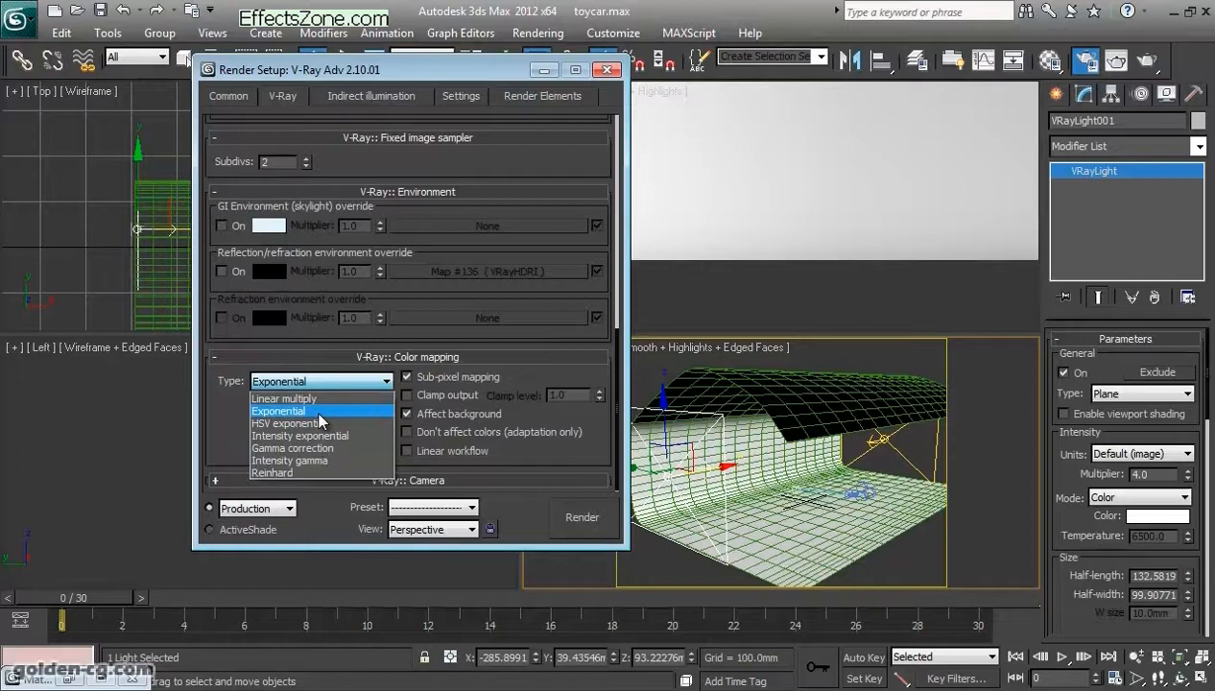
{"action": "left_click", "coordinate": [317, 411]}
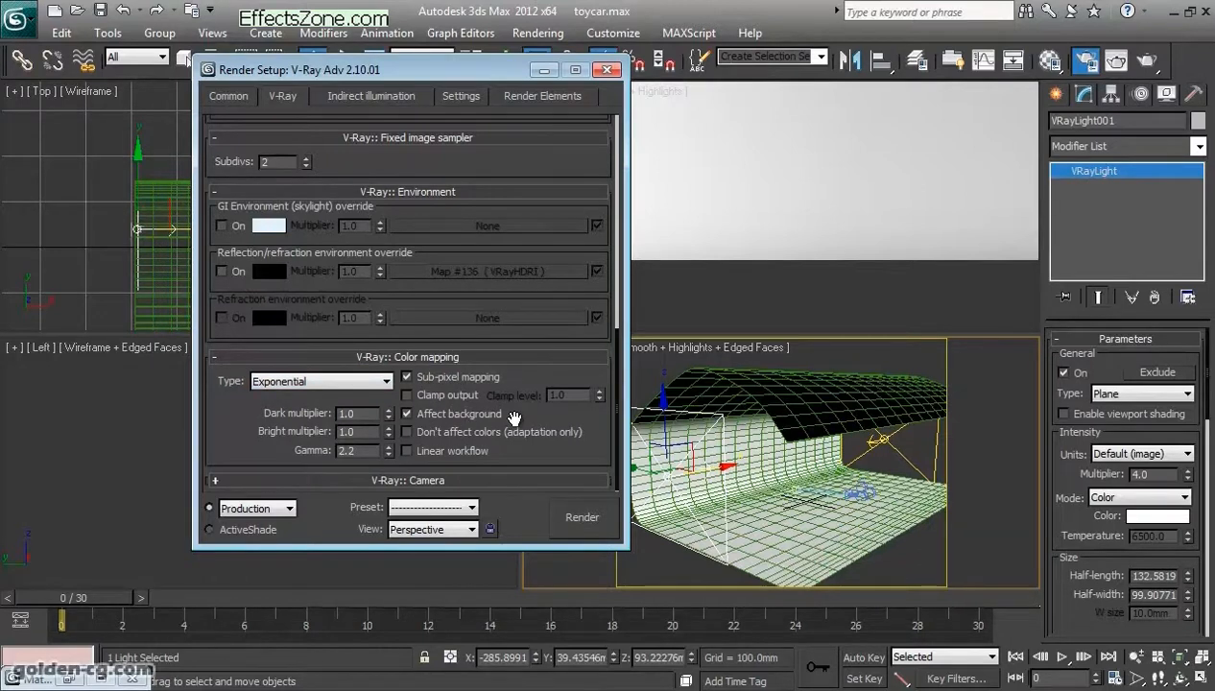
{"action": "left_click_drag", "start_coordinate": [365, 434], "coordinate": [330, 433]}
{"action": "key", "text": "Tab"}
{"action": "left_click", "coordinate": [290, 406]}
Step: Review the indirect illumination engines for primary and secondary bounces and the irradiance map preset and parameters
{"action": "left_click", "coordinate": [372, 95]}
{"action": "scroll", "coordinate": [351, 251], "scroll_direction": "down", "scroll_amount": 1}
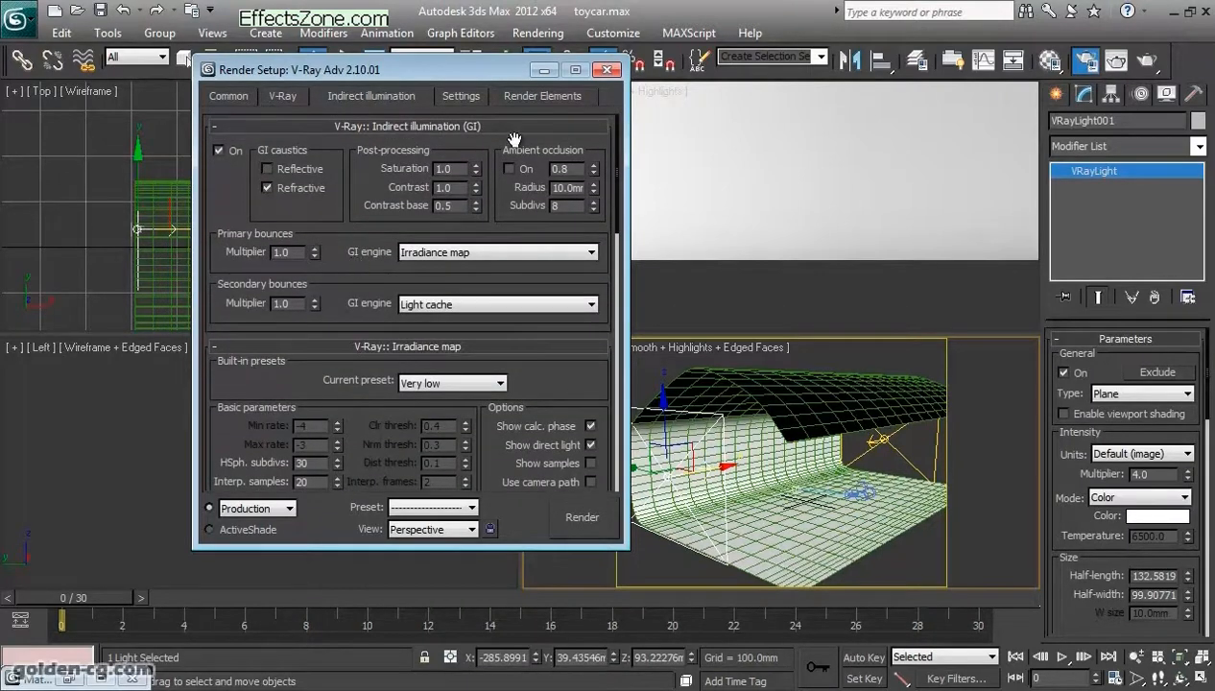
{"action": "scroll", "coordinate": [393, 216], "scroll_direction": "down", "scroll_amount": 2}
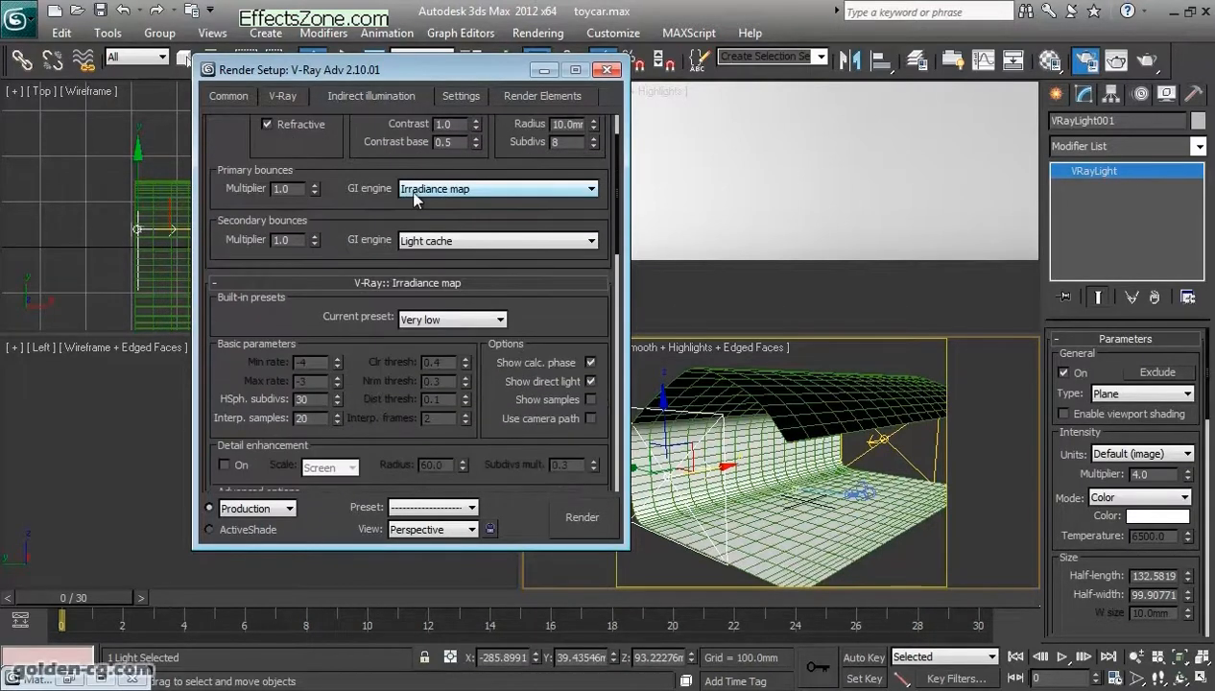
{"action": "scroll", "coordinate": [417, 203], "scroll_direction": "down", "scroll_amount": 2}
{"action": "scroll", "coordinate": [393, 251], "scroll_direction": "down", "scroll_amount": 4}
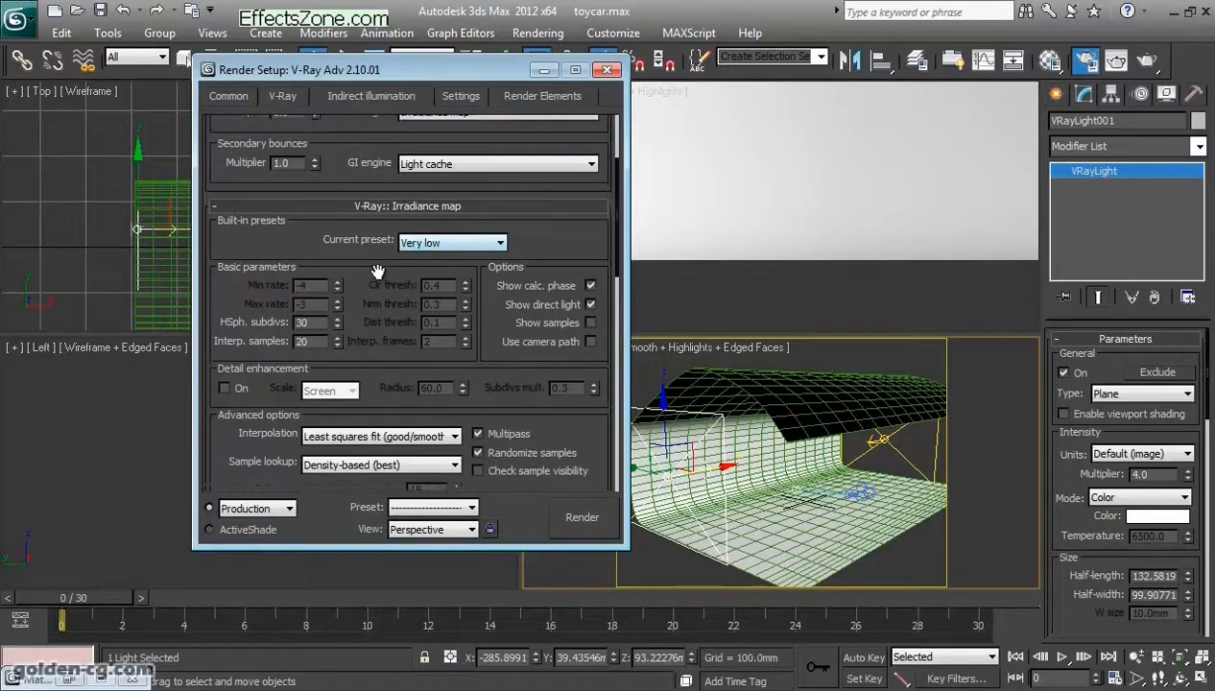
{"action": "scroll", "coordinate": [404, 331], "scroll_direction": "down", "scroll_amount": 10}
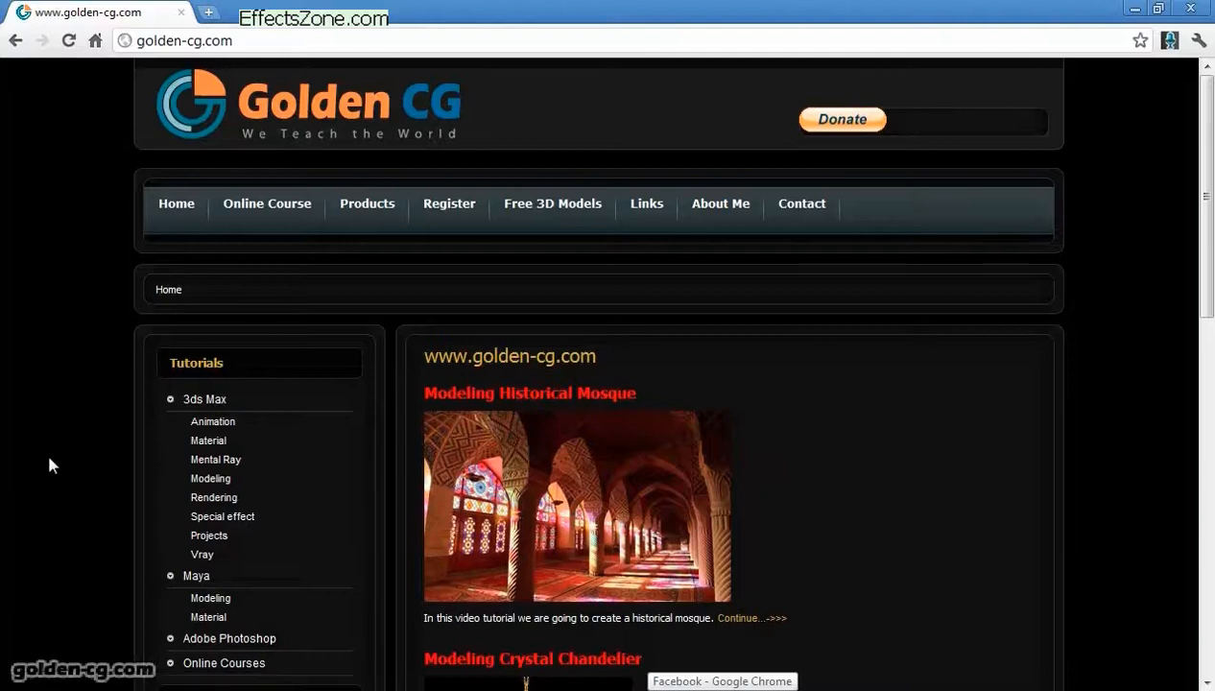
Step: Switch to golden-cg.com in Chrome and open its Online Courses listing
{"action": "middle_click", "coordinate": [48, 457]}
{"action": "middle_click", "coordinate": [96, 441]}
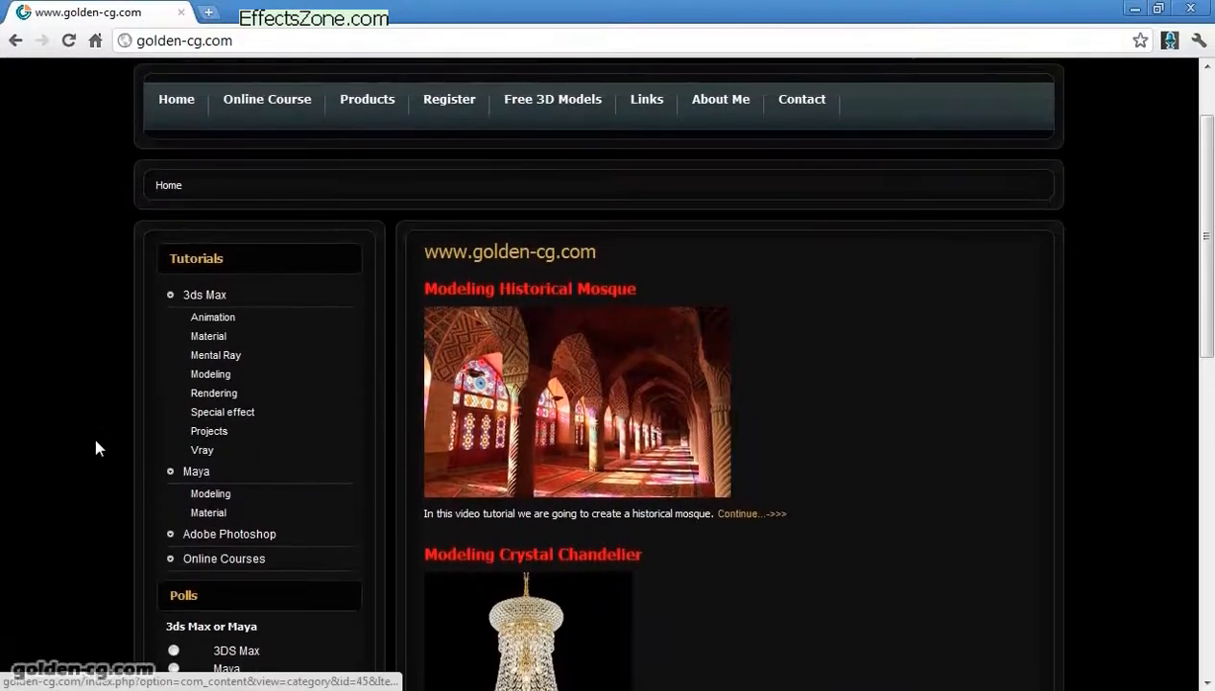
{"action": "left_click", "coordinate": [235, 565]}
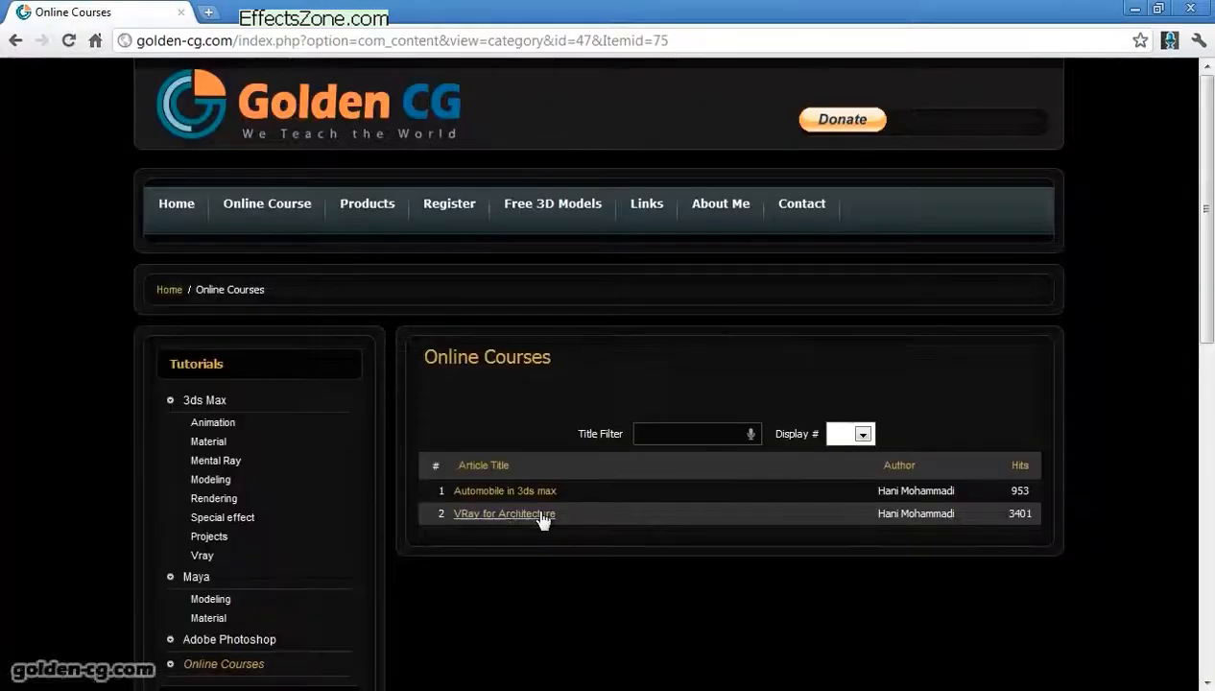
Step: Open the VRay for Architecture course page and look through its list of classes
{"action": "left_click", "coordinate": [519, 516]}
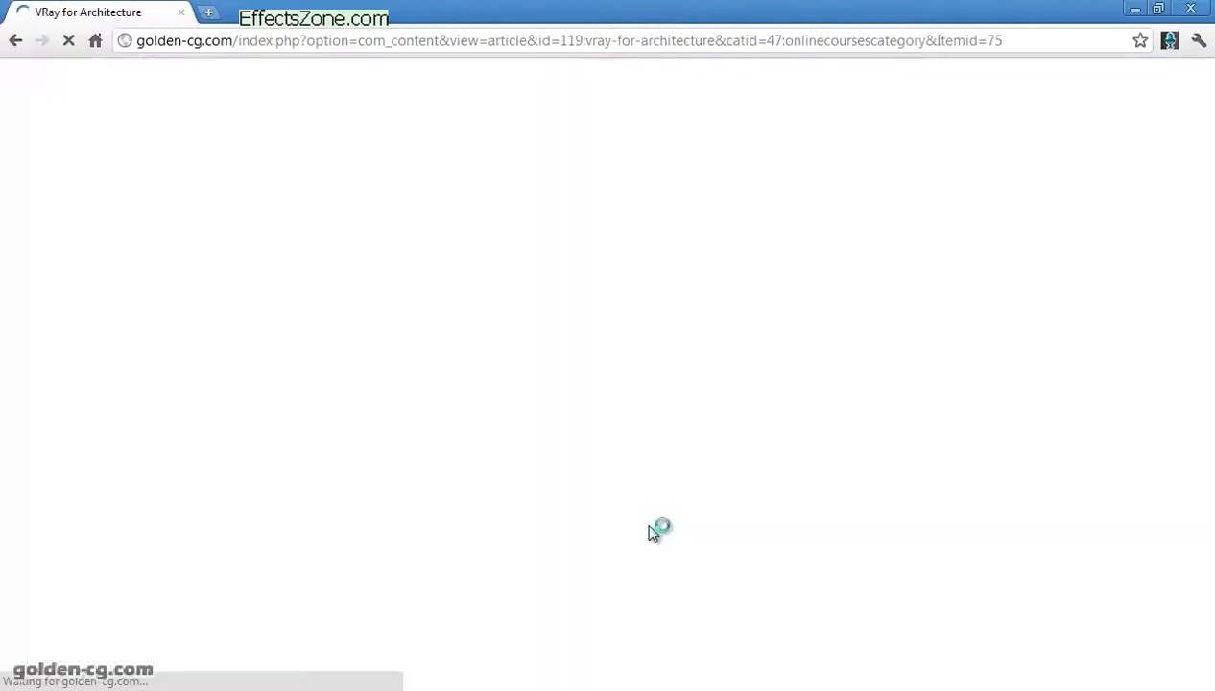
{"action": "scroll", "coordinate": [650, 532], "scroll_direction": "down", "scroll_amount": 6}
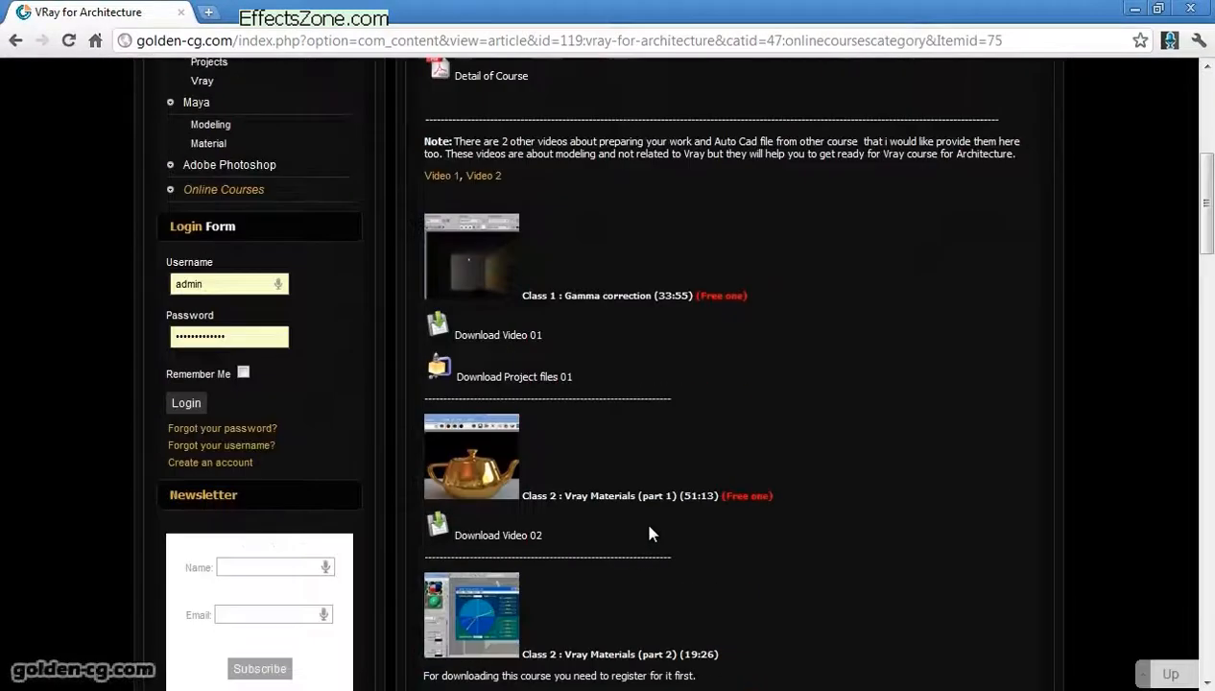
{"action": "scroll", "coordinate": [649, 532], "scroll_direction": "up", "scroll_amount": 3}
{"action": "scroll", "coordinate": [599, 406], "scroll_direction": "up", "scroll_amount": 1}
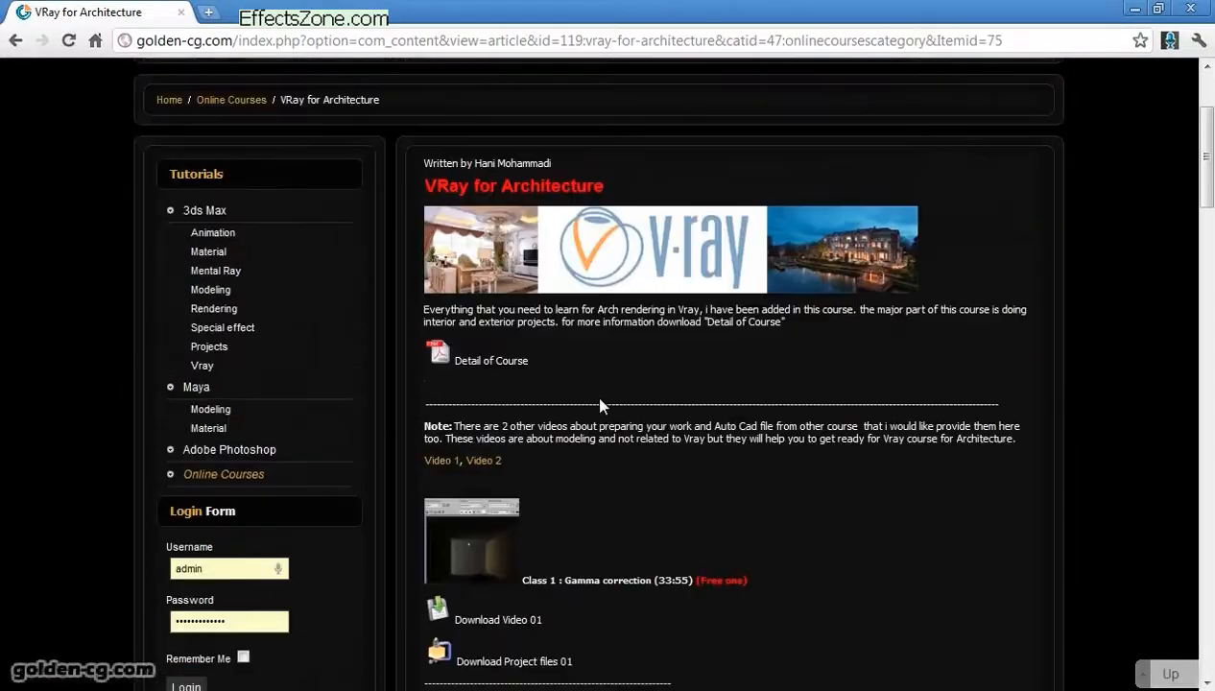
{"action": "scroll", "coordinate": [600, 406], "scroll_direction": "down", "scroll_amount": 2}
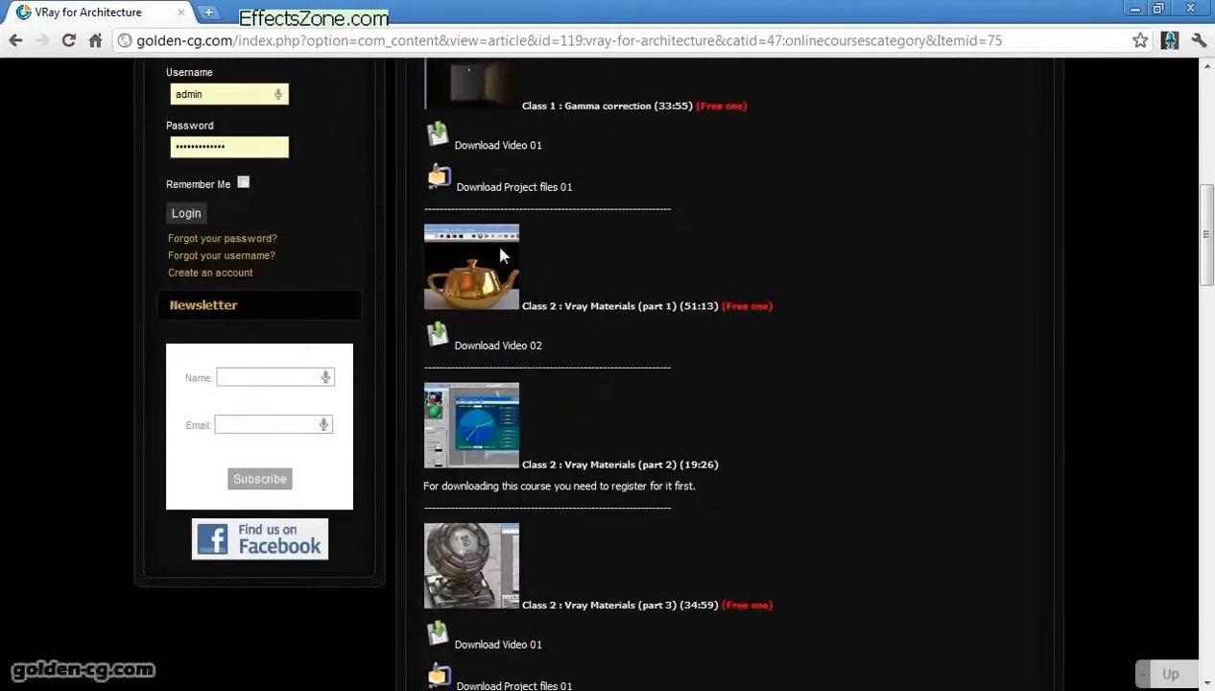
{"action": "scroll", "coordinate": [430, 274], "scroll_direction": "down", "scroll_amount": 2}
{"action": "scroll", "coordinate": [505, 488], "scroll_direction": "down", "scroll_amount": 9}
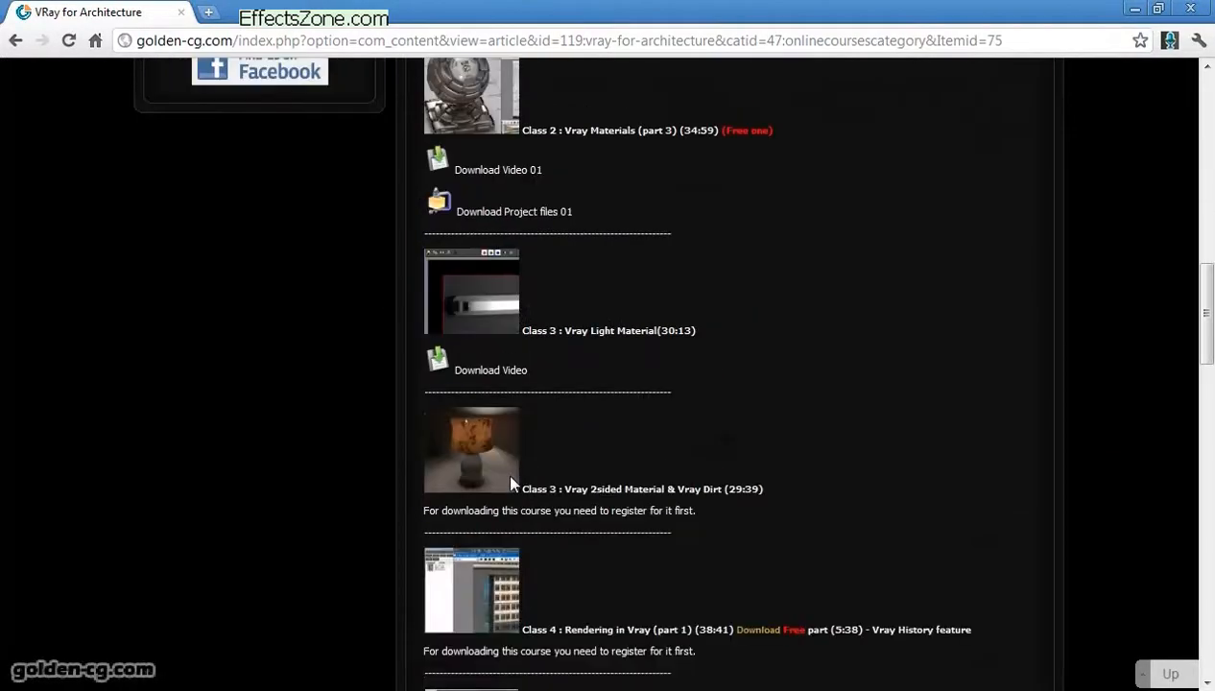
{"action": "scroll", "coordinate": [528, 480], "scroll_direction": "up", "scroll_amount": 2}
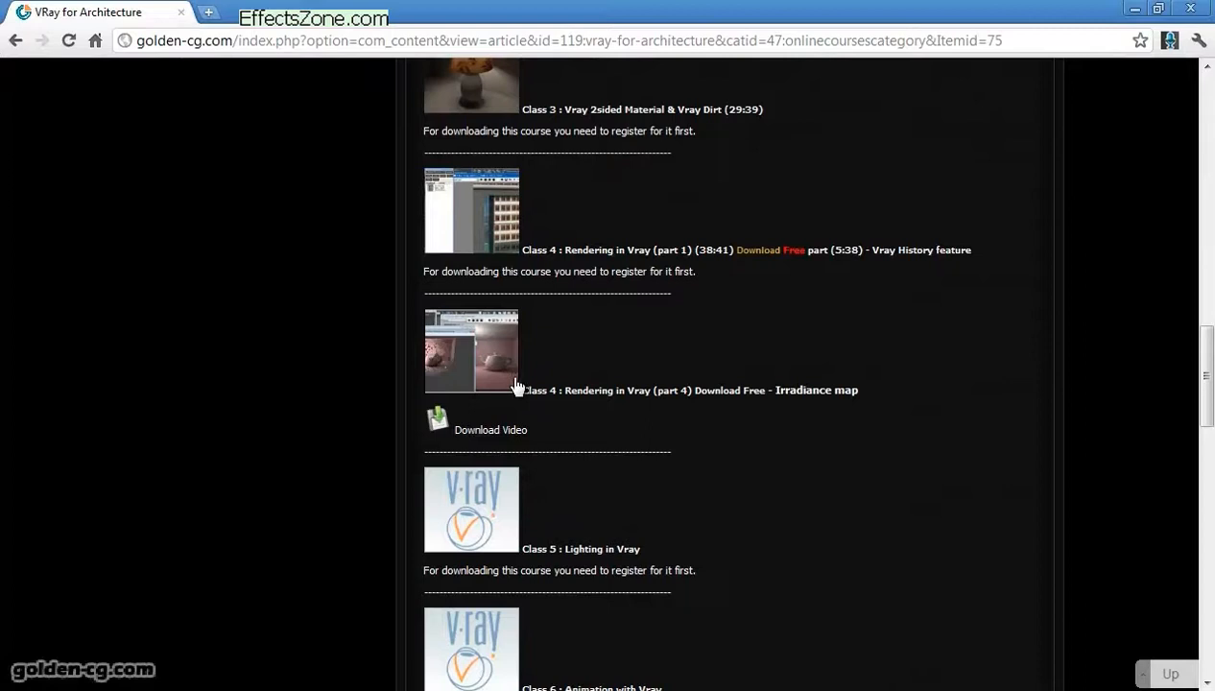
Step: Point out the free Class 4 Rendering in Vray (part 4) Irradiance map entry by highlighting its title
{"action": "left_click_drag", "start_coordinate": [536, 388], "coordinate": [858, 388]}
{"action": "left_click", "coordinate": [710, 390]}
{"action": "scroll", "coordinate": [657, 475], "scroll_direction": "up", "scroll_amount": 1}
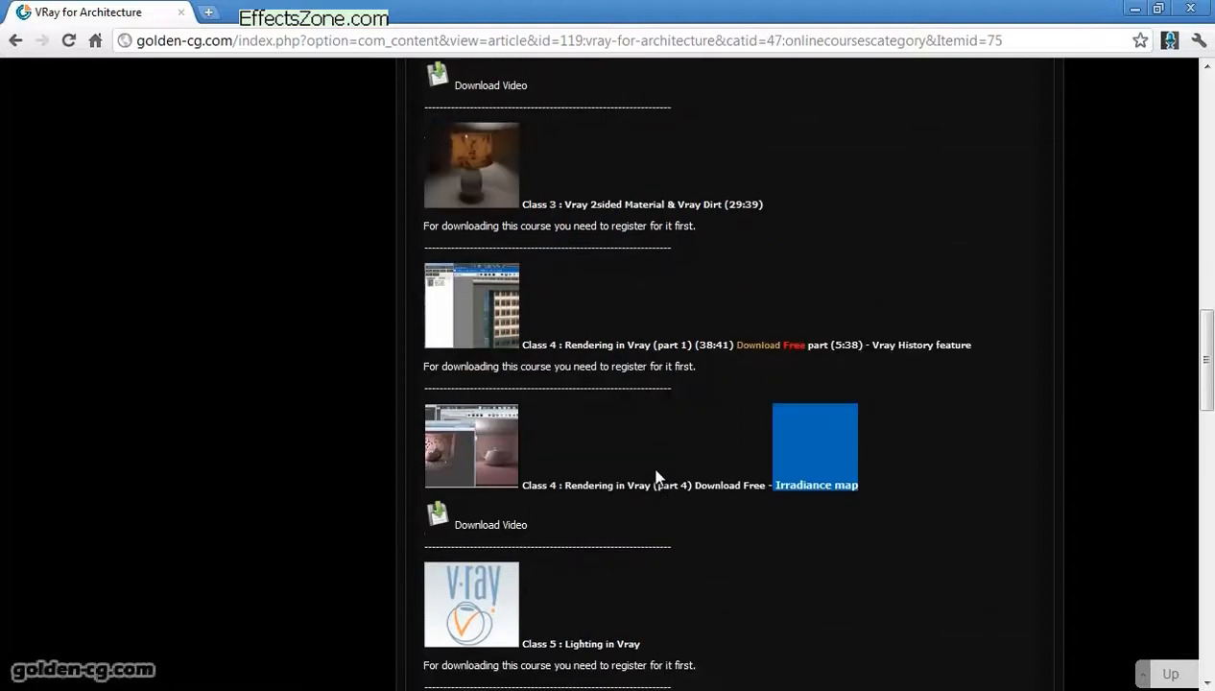
{"action": "scroll", "coordinate": [657, 475], "scroll_direction": "up", "scroll_amount": 10}
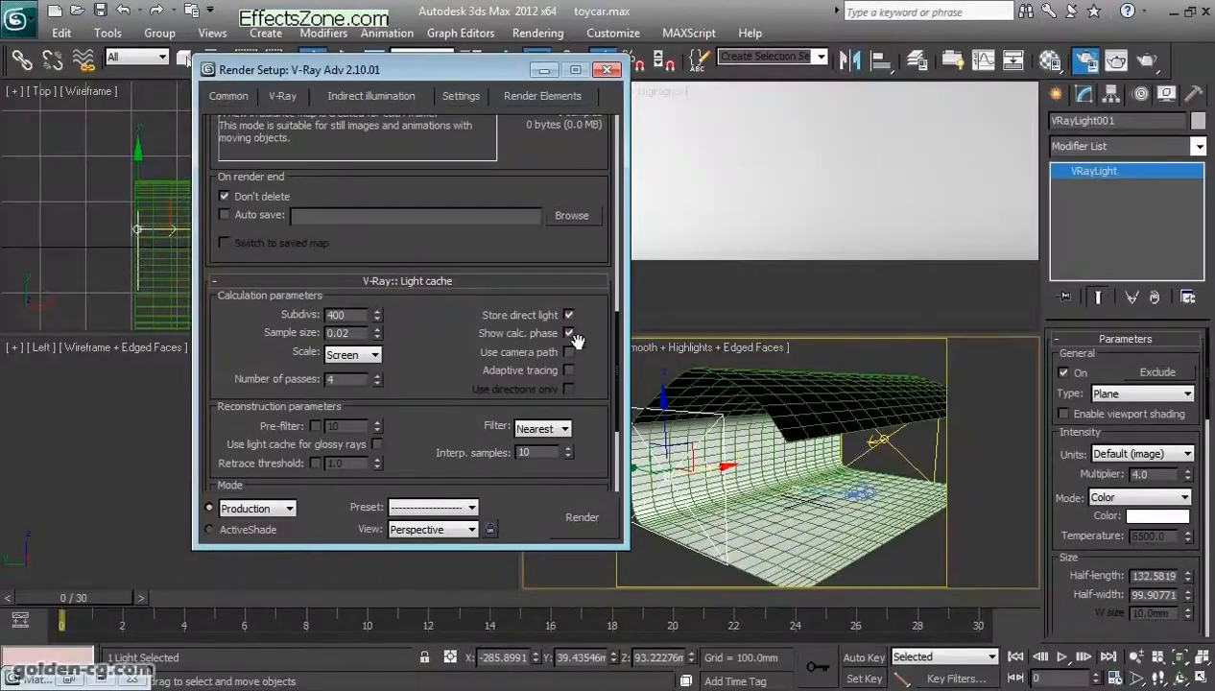
Step: Switch back to 3ds Max, close the Render Setup dialog and select the curved backdrop plane
{"action": "left_click_drag", "start_coordinate": [553, 69], "coordinate": [605, 169]}
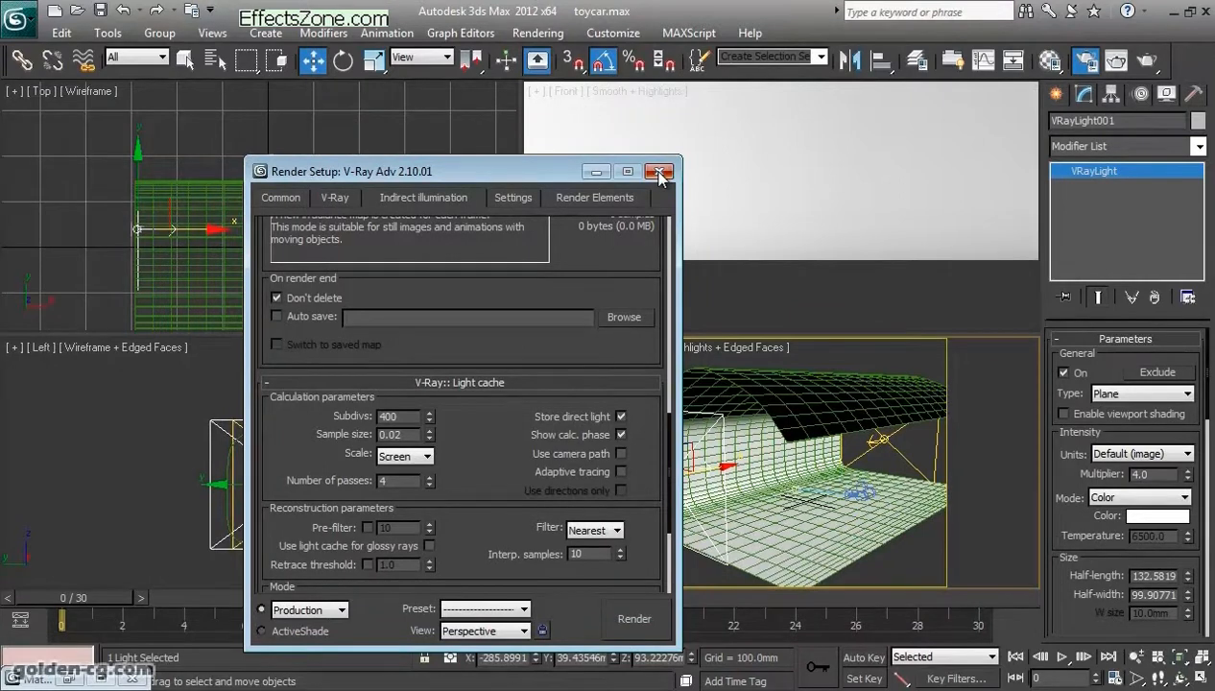
{"action": "left_click", "coordinate": [658, 173]}
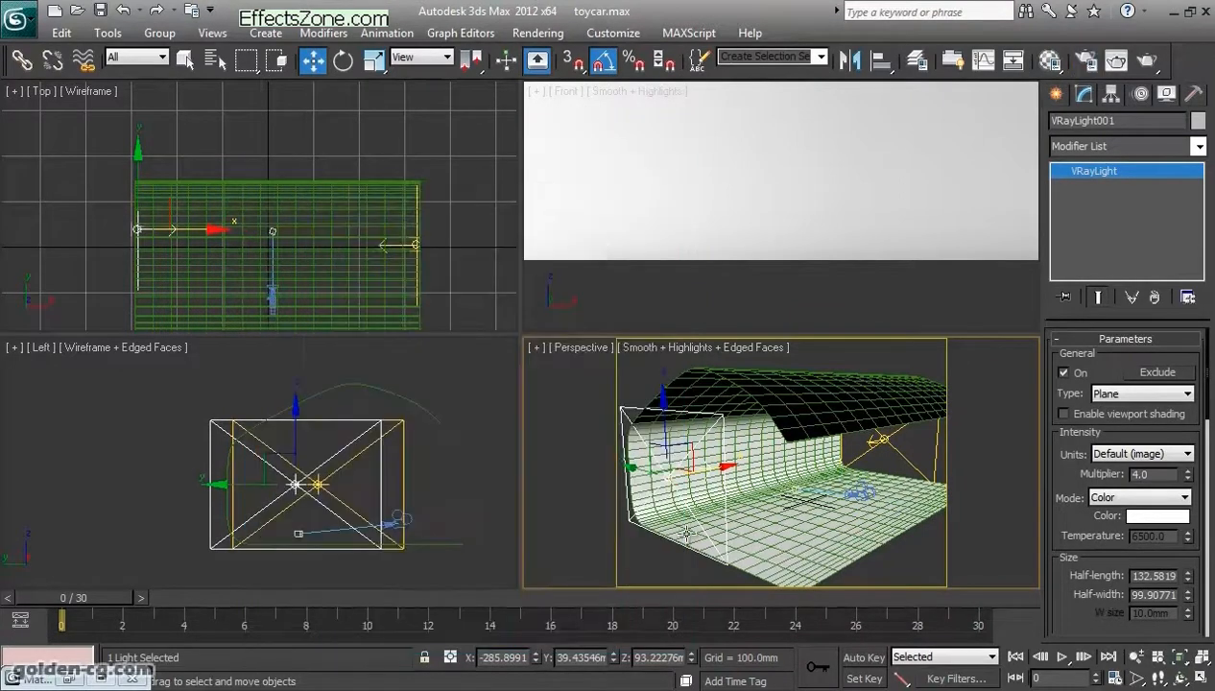
{"action": "left_click", "coordinate": [893, 566]}
{"action": "left_click", "coordinate": [860, 491]}
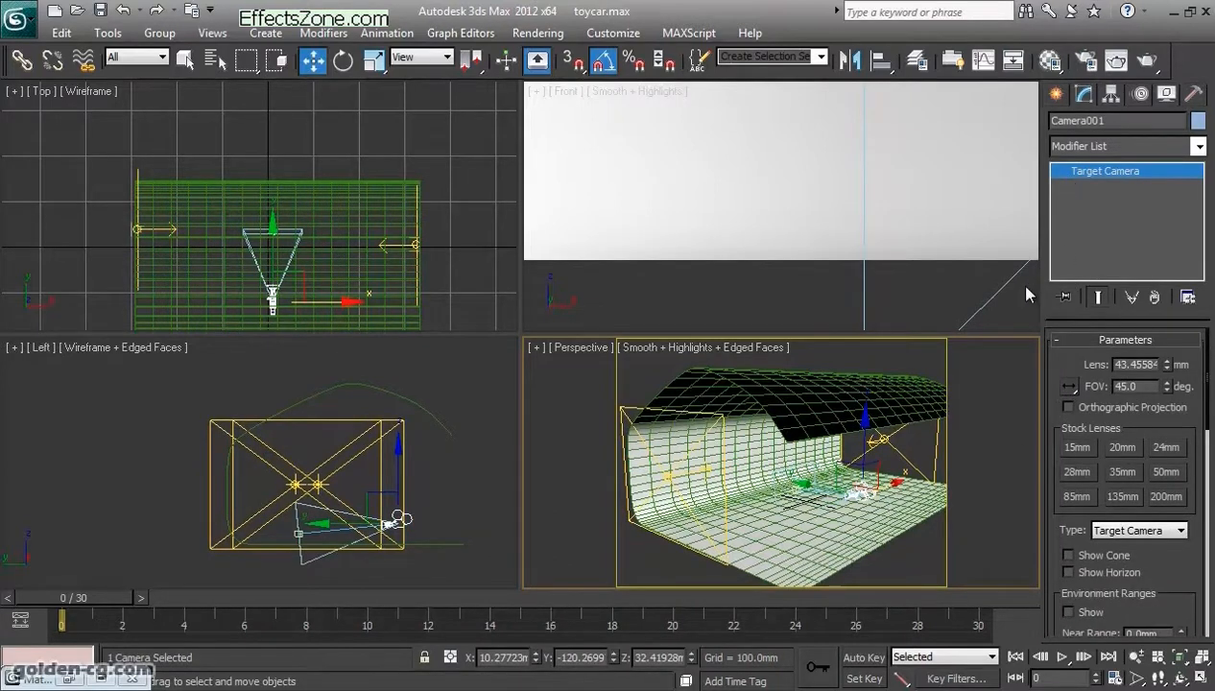
{"action": "key", "text": "ctrl+z"}
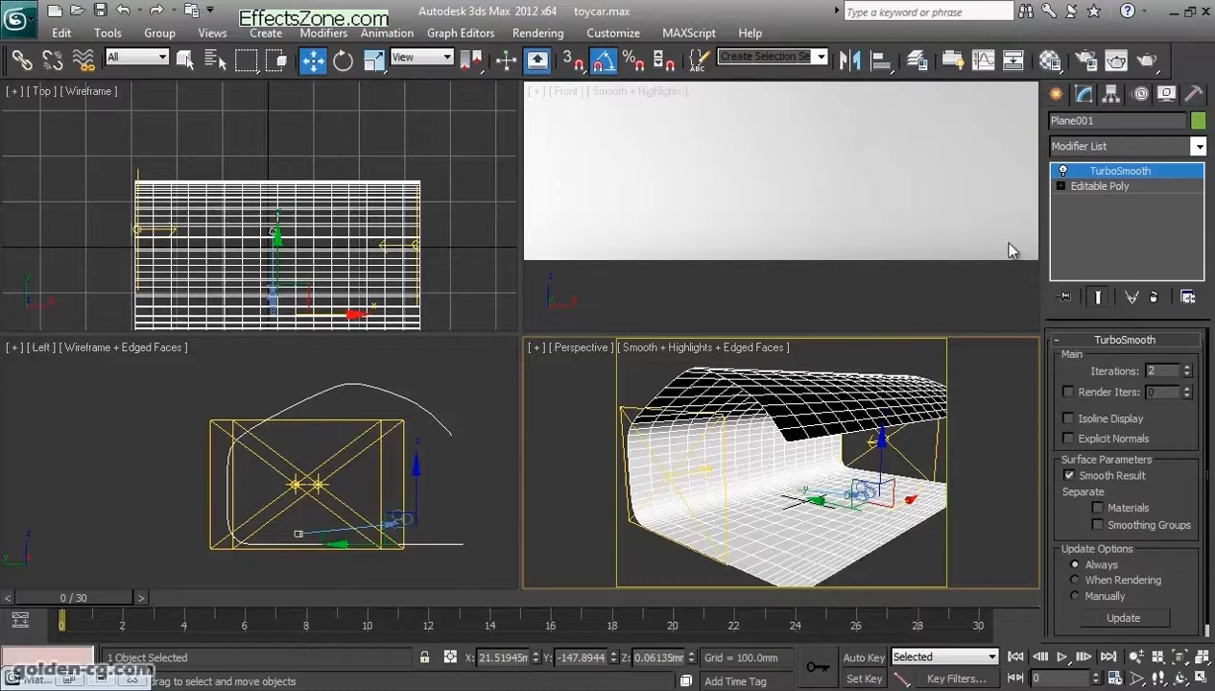
Step: Open the Material Editor and examine the diffuse color of the backdrop's 12 - Default VRayMtl material
{"action": "left_click", "coordinate": [1050, 61]}
{"action": "left_click_drag", "start_coordinate": [920, 98], "coordinate": [219, 48]}
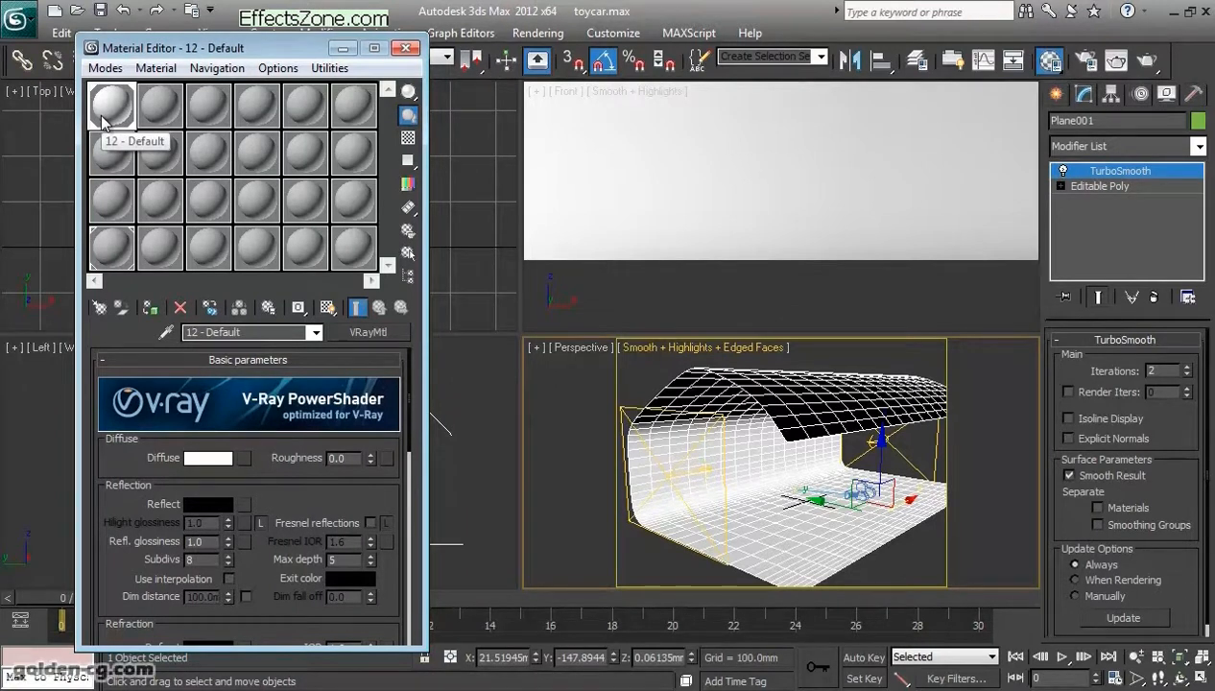
{"action": "left_click", "coordinate": [204, 455]}
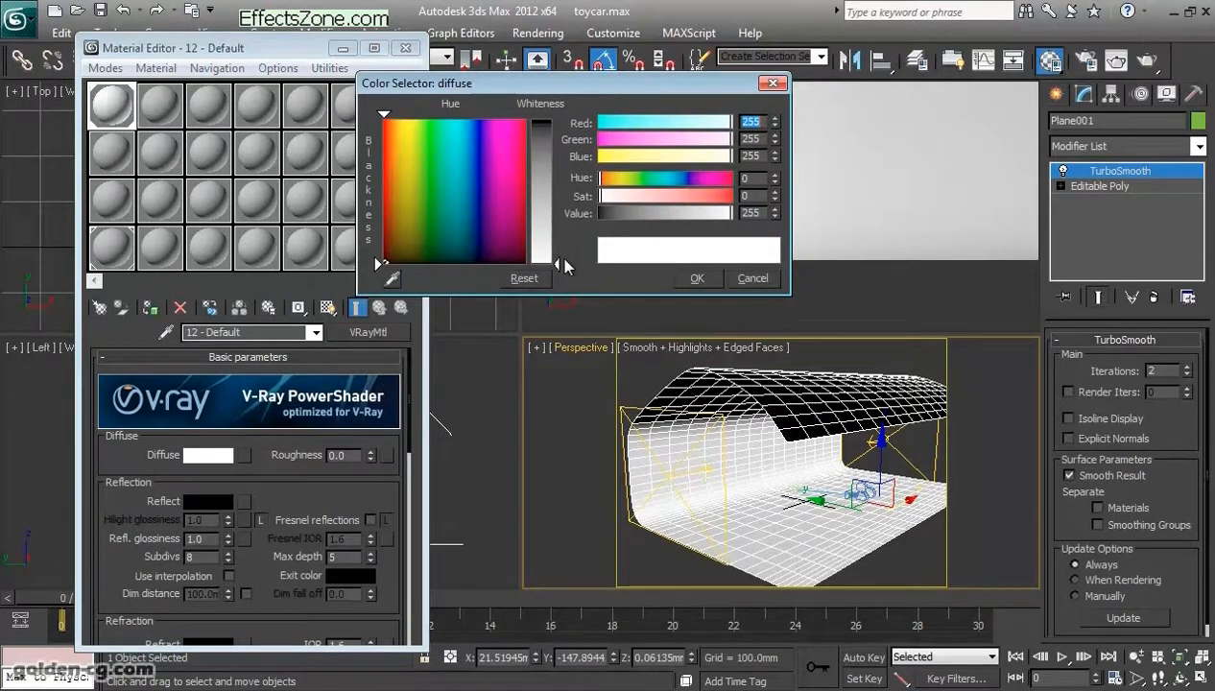
{"action": "left_click", "coordinate": [695, 277]}
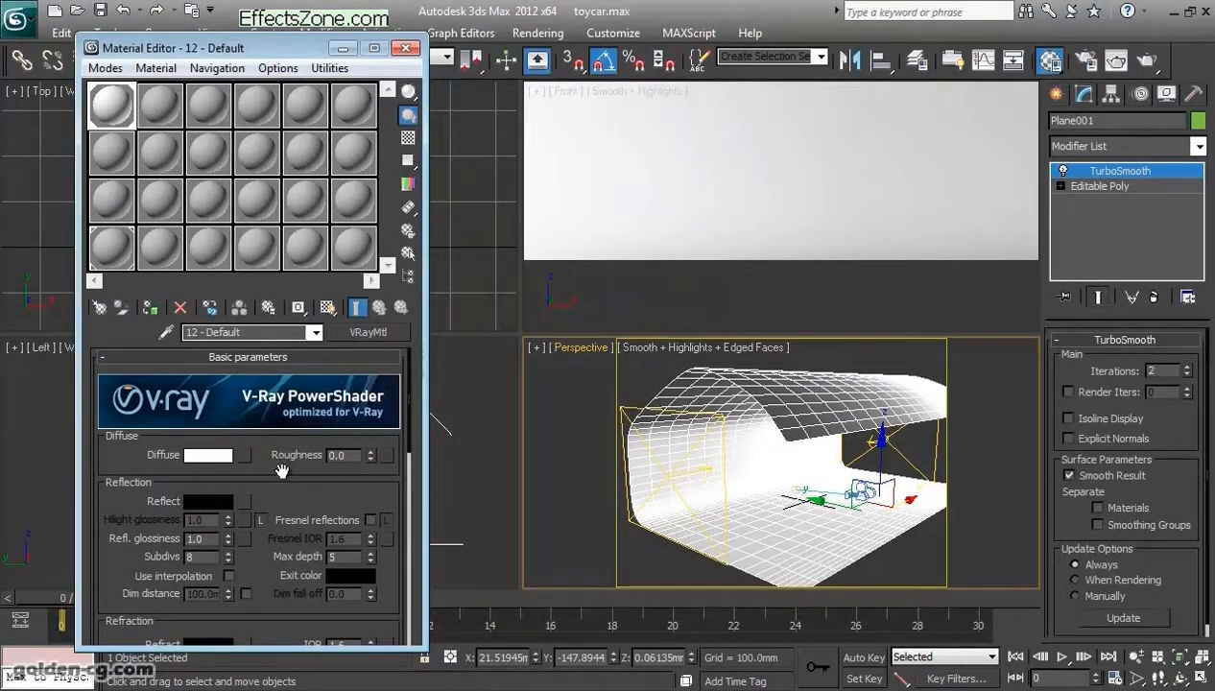
{"action": "key", "text": "ctrl+d"}
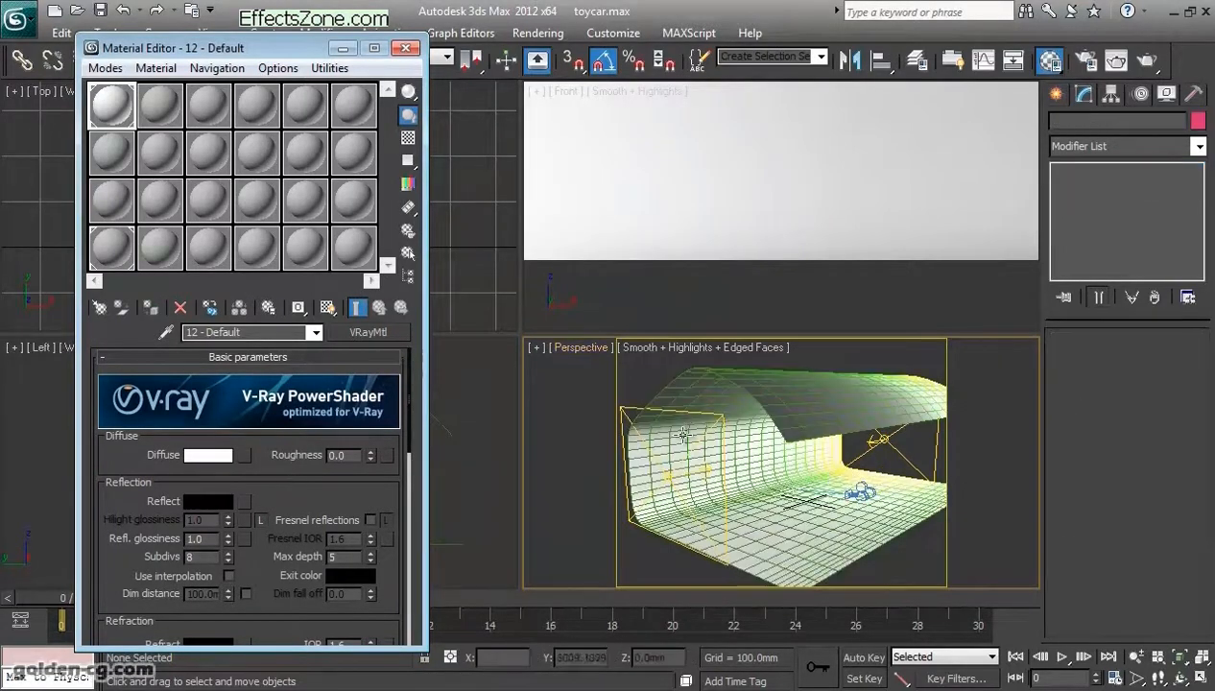
{"action": "left_click", "coordinate": [690, 440]}
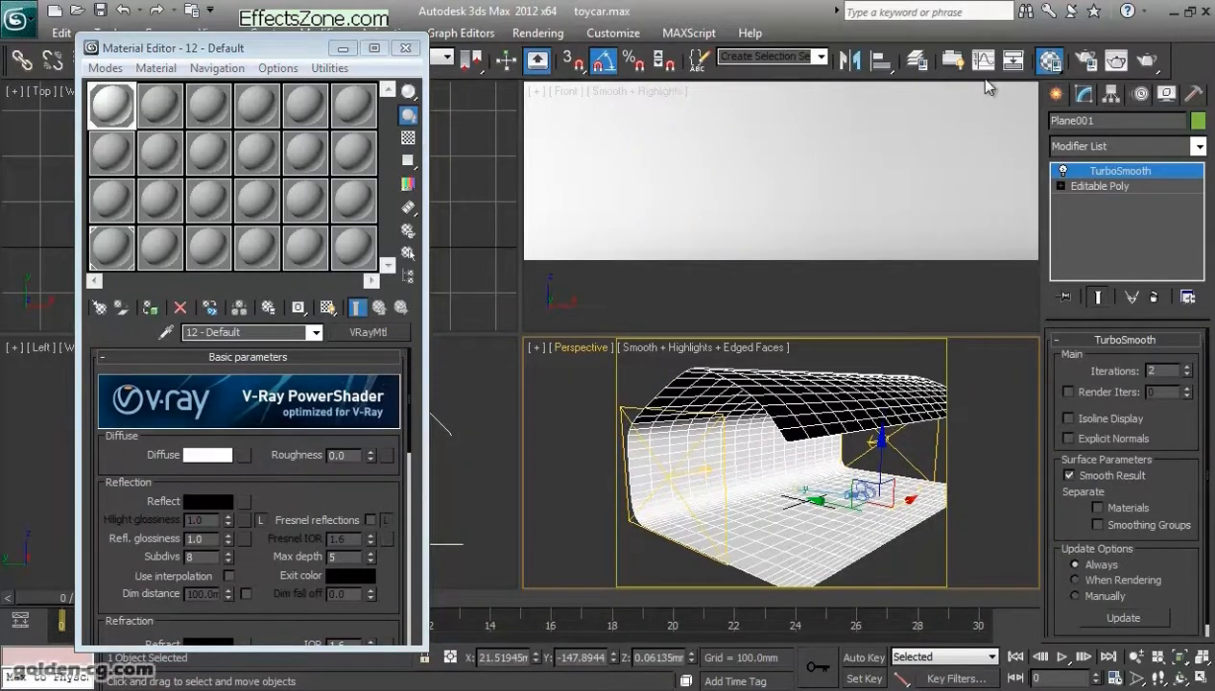
Step: Open the layer manager, unhide the body layer and frame the car body in the Front viewport
{"action": "left_click", "coordinate": [923, 66]}
{"action": "left_click_drag", "start_coordinate": [423, 92], "coordinate": [454, 222]}
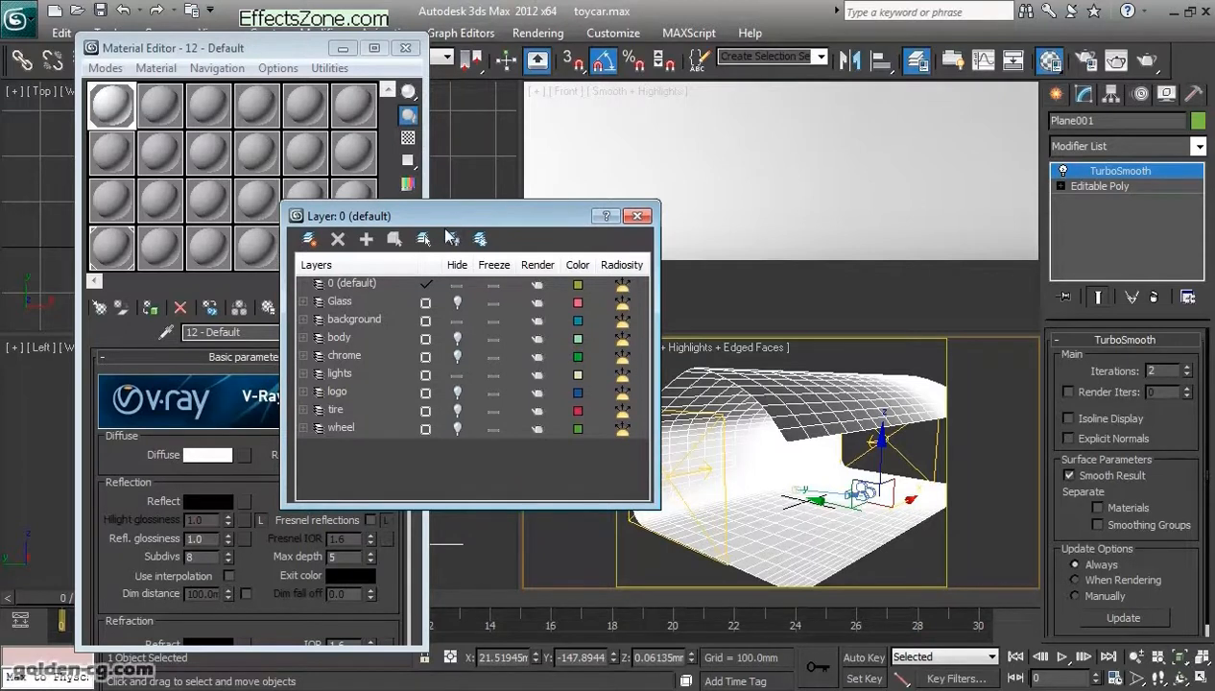
{"action": "left_click", "coordinate": [458, 338]}
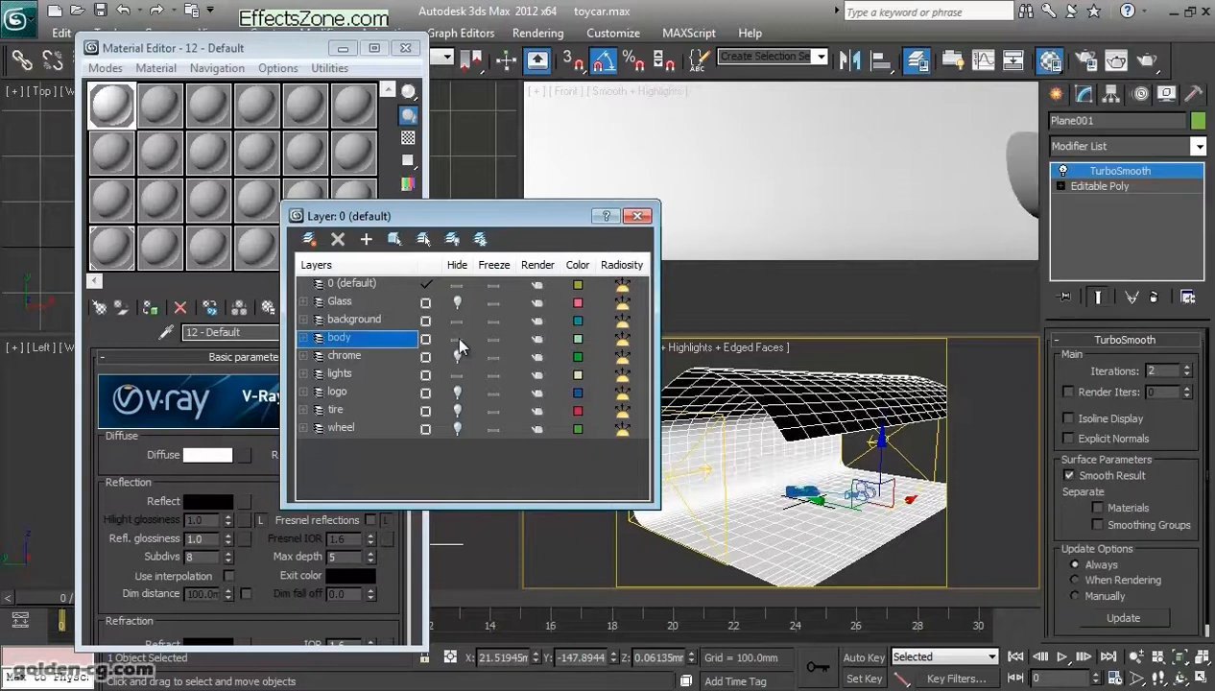
{"action": "left_click", "coordinate": [939, 253]}
{"action": "scroll", "coordinate": [929, 255], "scroll_direction": "down", "scroll_amount": 5}
{"action": "middle_click_drag", "start_coordinate": [923, 255], "coordinate": [781, 281]}
{"action": "scroll", "coordinate": [781, 278], "scroll_direction": "up", "scroll_amount": 2}
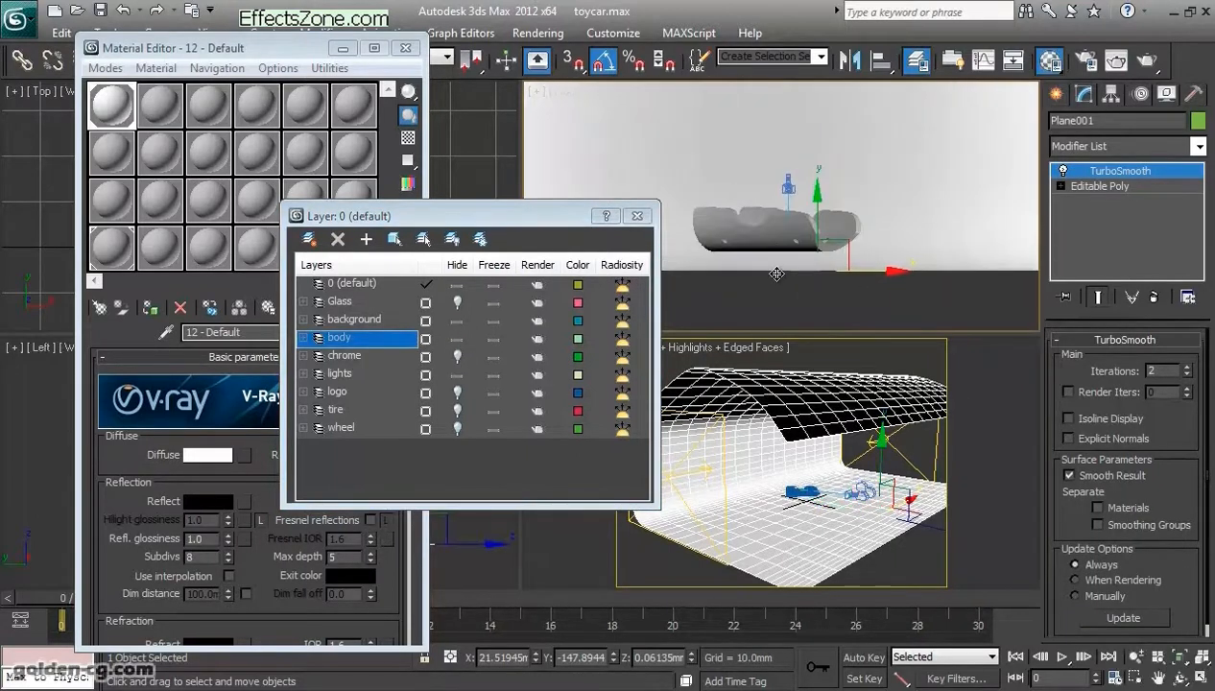
Step: Unhide the Glass, chrome, logo, tire and wheel layers and inspect the complete toy car up close in the Front viewport
{"action": "left_click", "coordinate": [457, 301]}
{"action": "left_click", "coordinate": [457, 356]}
{"action": "left_click", "coordinate": [457, 391]}
{"action": "left_click", "coordinate": [457, 410]}
{"action": "left_click", "coordinate": [457, 429]}
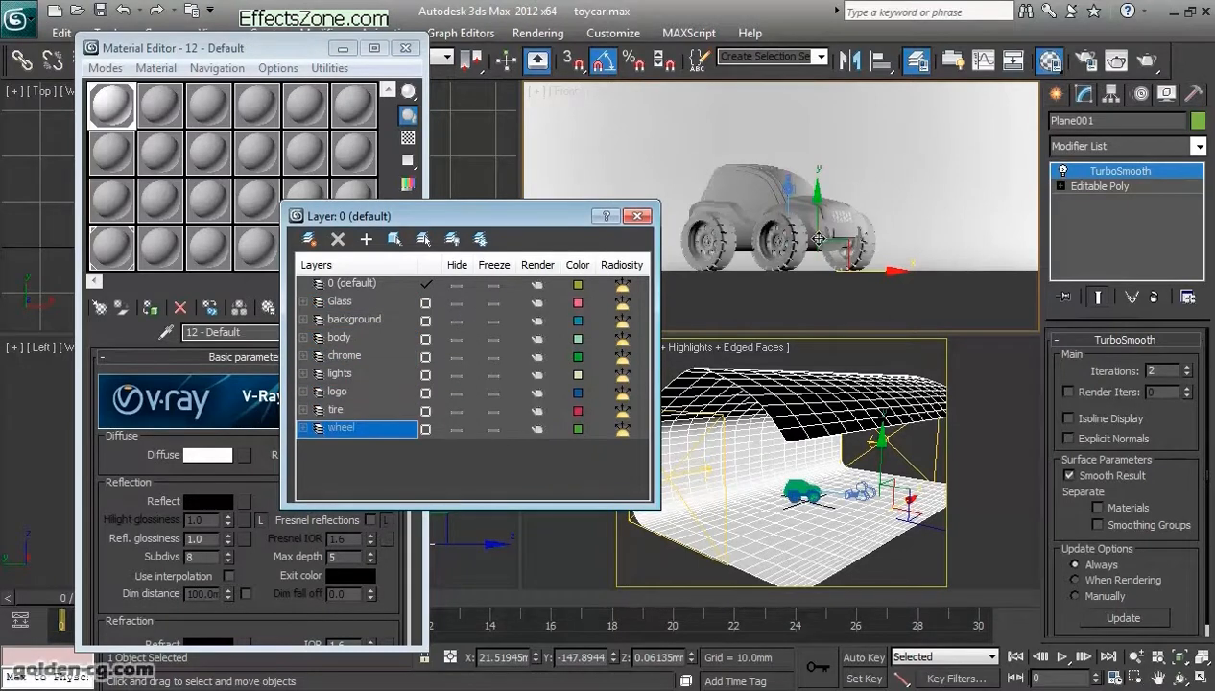
{"action": "scroll", "coordinate": [806, 245], "scroll_direction": "up", "scroll_amount": 3}
{"action": "scroll", "coordinate": [806, 245], "scroll_direction": "up", "scroll_amount": 3}
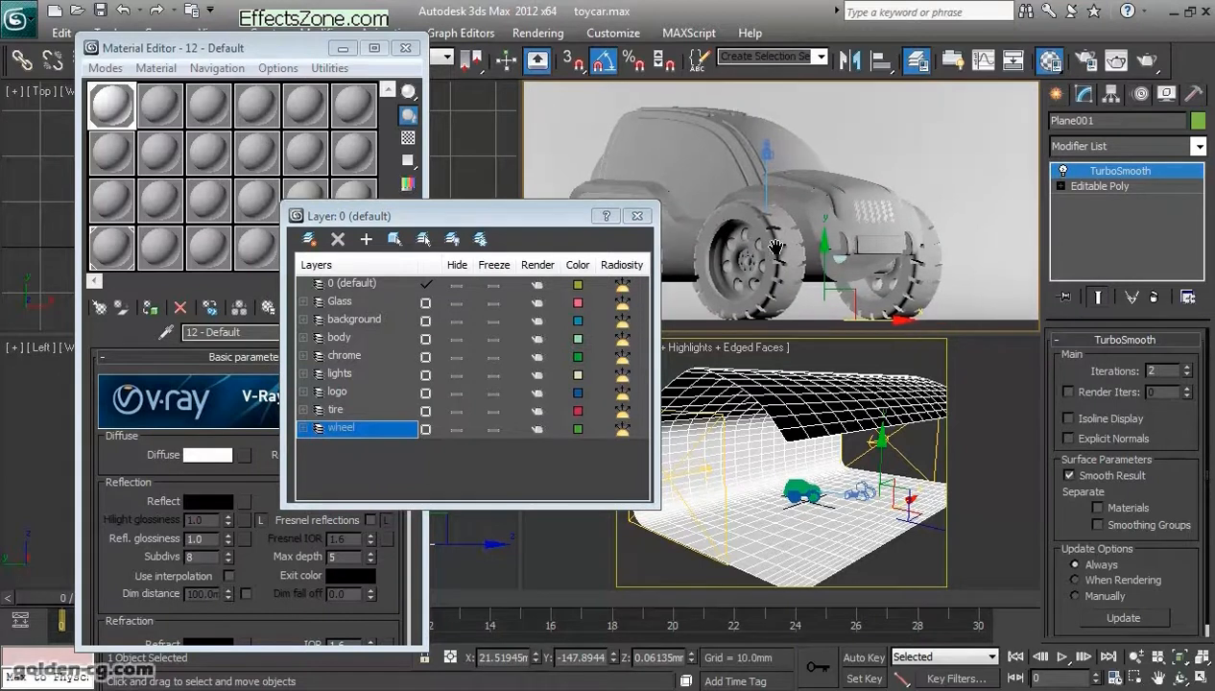
{"action": "middle_click_drag", "start_coordinate": [806, 245], "coordinate": [839, 253]}
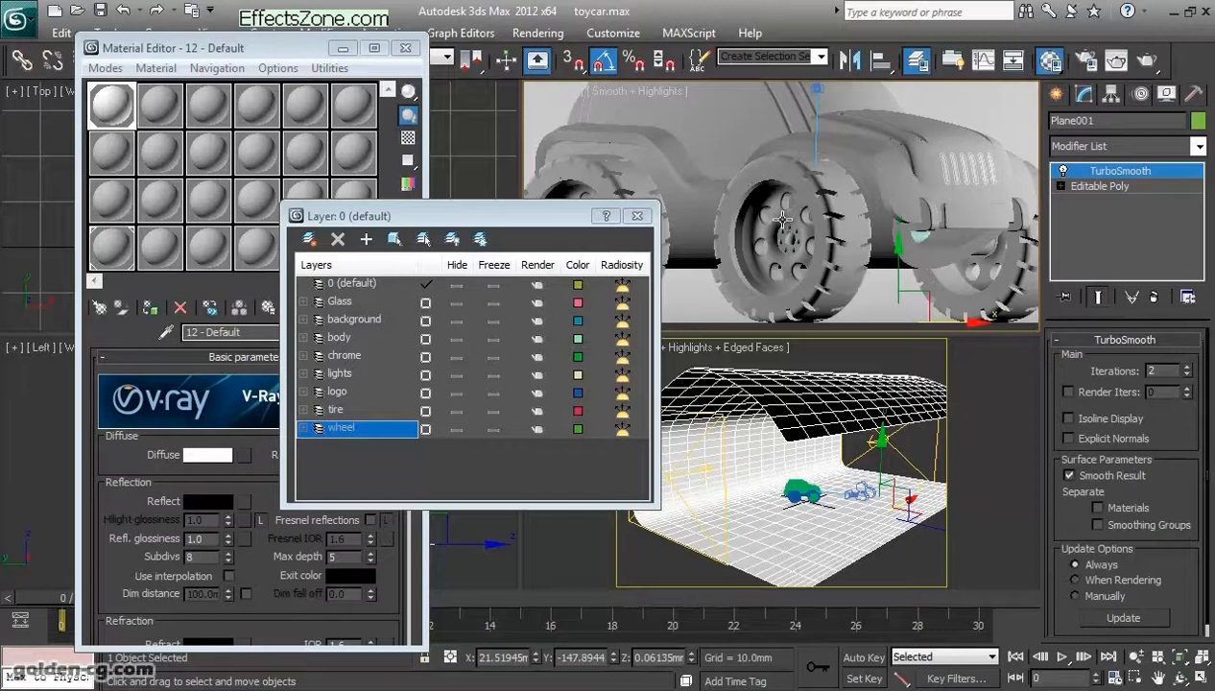
{"action": "middle_click_drag", "start_coordinate": [780, 268], "coordinate": [789, 265]}
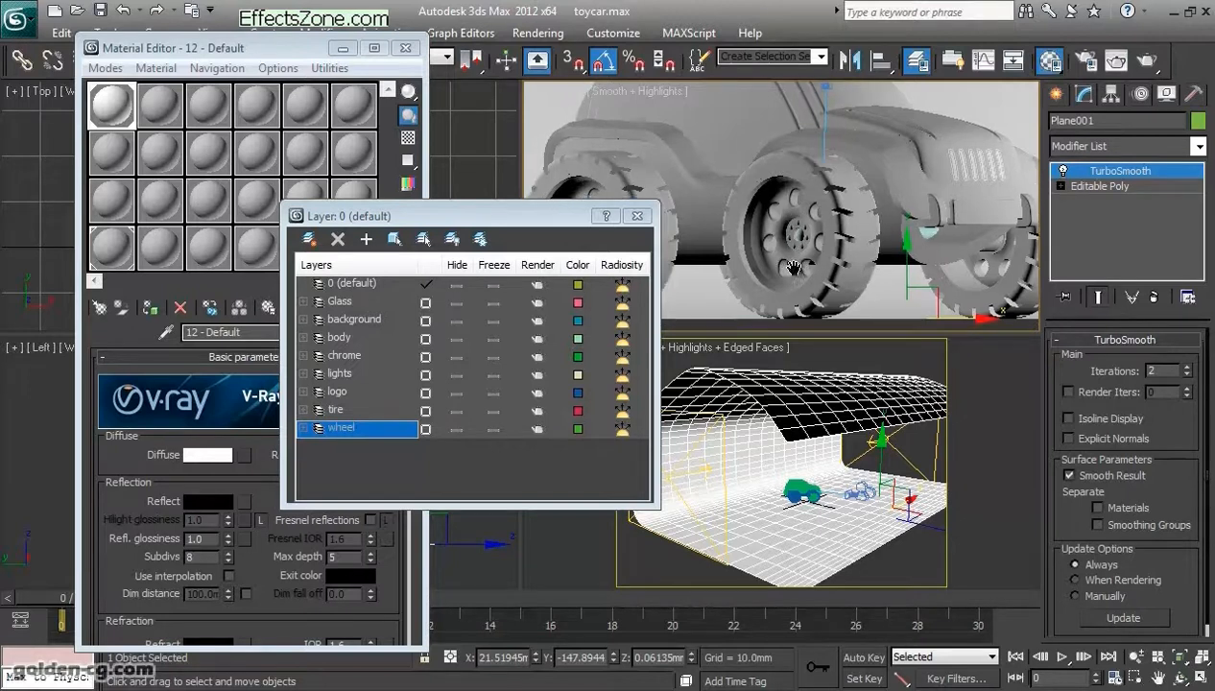
Step: Hide the tire and wheel layers and select the two capsules on the lower side of the car body
{"action": "left_click", "coordinate": [457, 409]}
{"action": "left_click", "coordinate": [457, 428]}
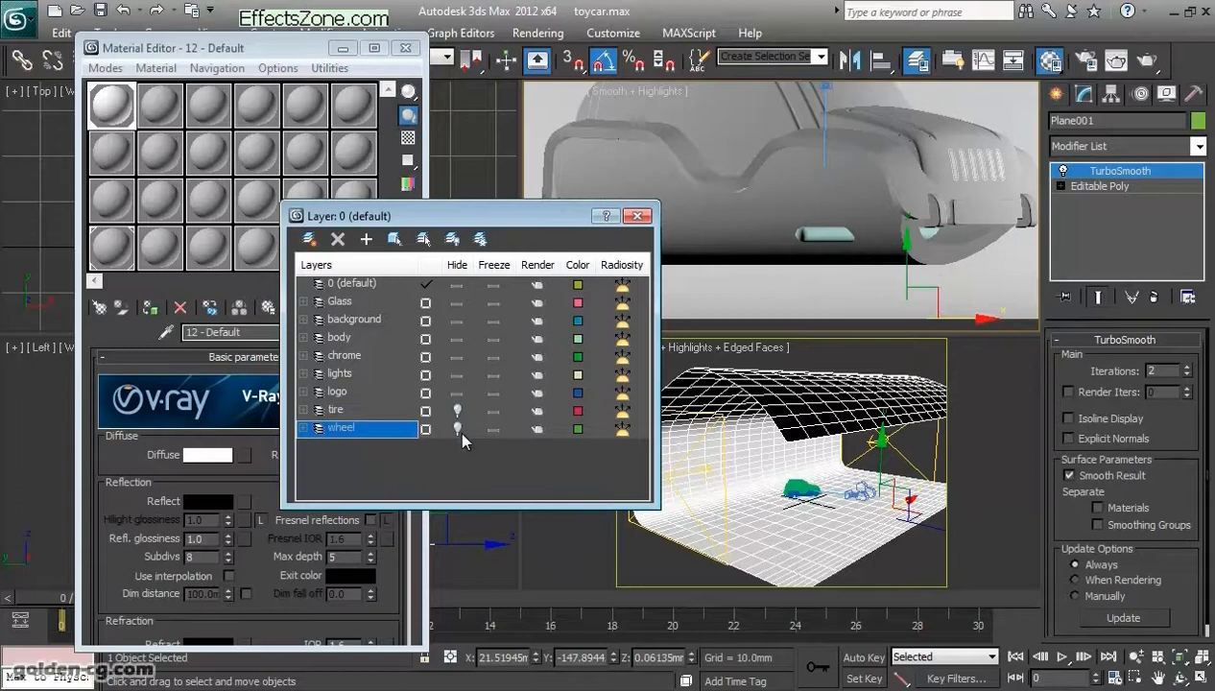
{"action": "left_click", "coordinate": [821, 233]}
{"action": "left_click_drag", "start_coordinate": [480, 216], "coordinate": [302, 218]}
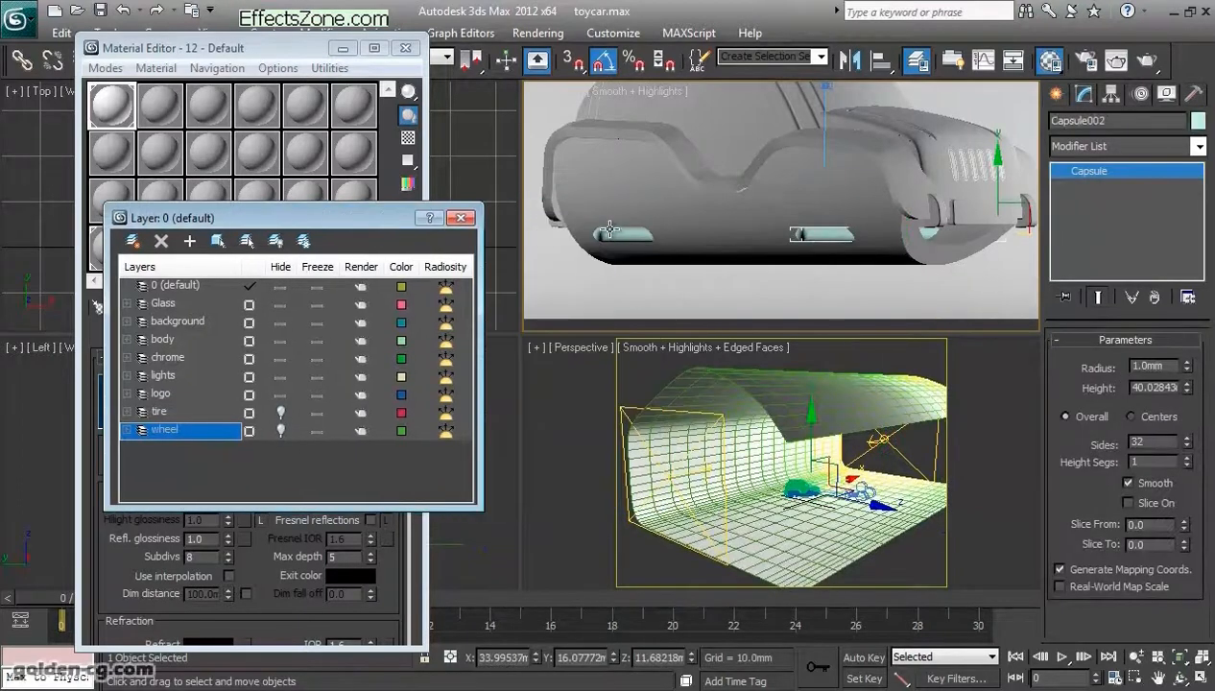
{"action": "left_click", "coordinate": [608, 234], "text": "ctrl"}
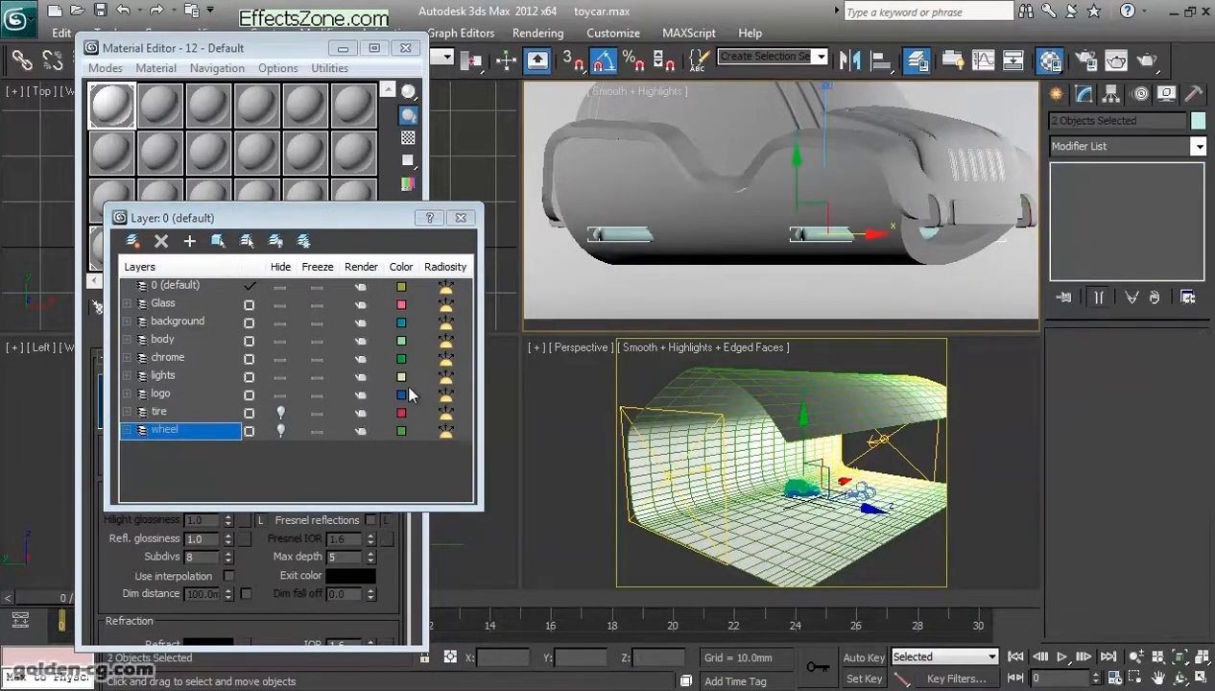
Step: Hide the chrome and body layers and toggle the Glass layer's visibility off and on
{"action": "left_click", "coordinate": [279, 359]}
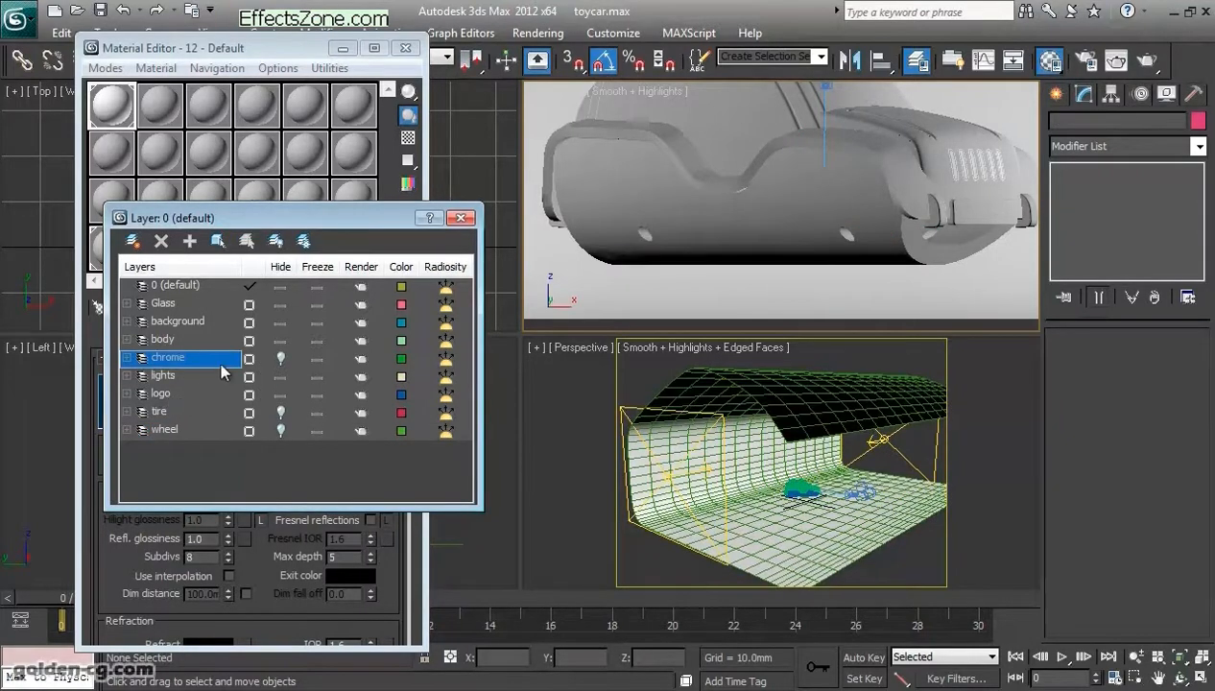
{"action": "left_click", "coordinate": [746, 255]}
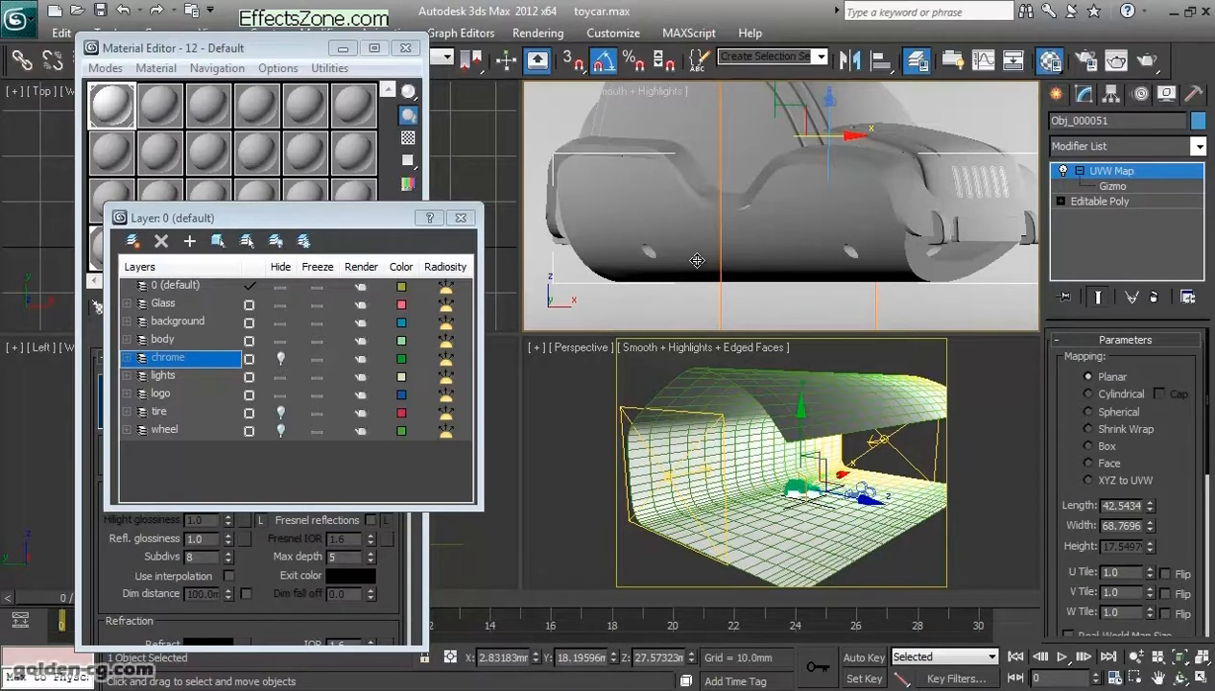
{"action": "left_click", "coordinate": [280, 340]}
{"action": "left_click", "coordinate": [280, 304]}
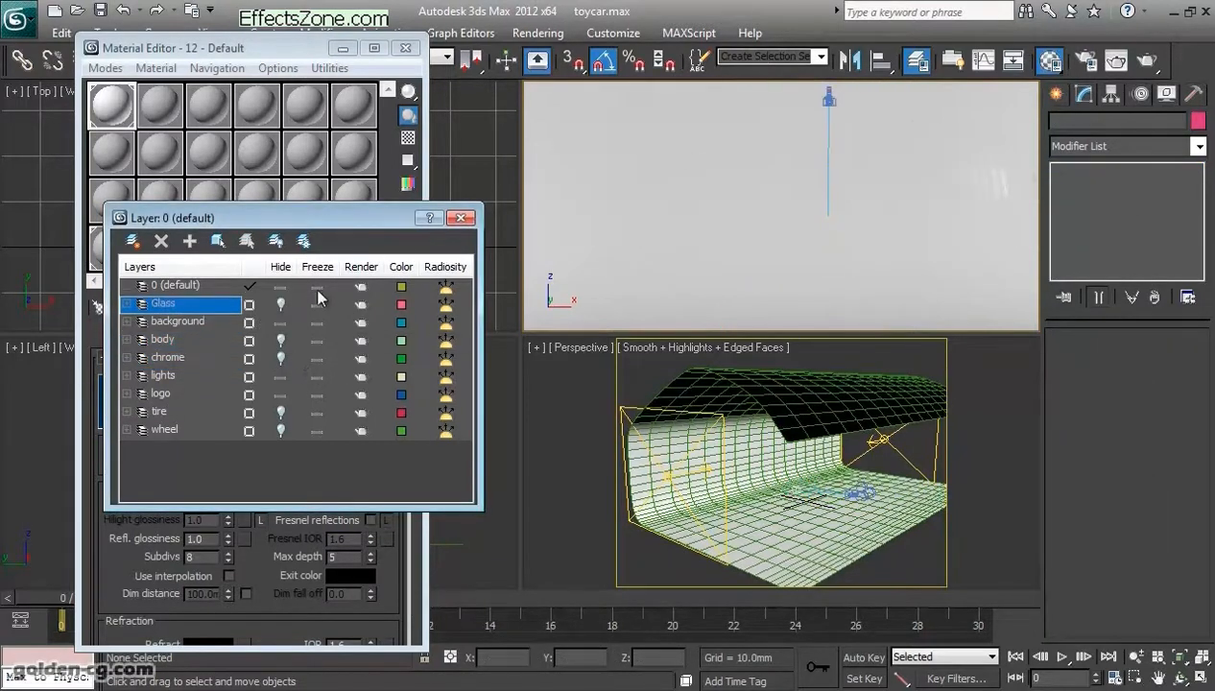
{"action": "left_click", "coordinate": [280, 305]}
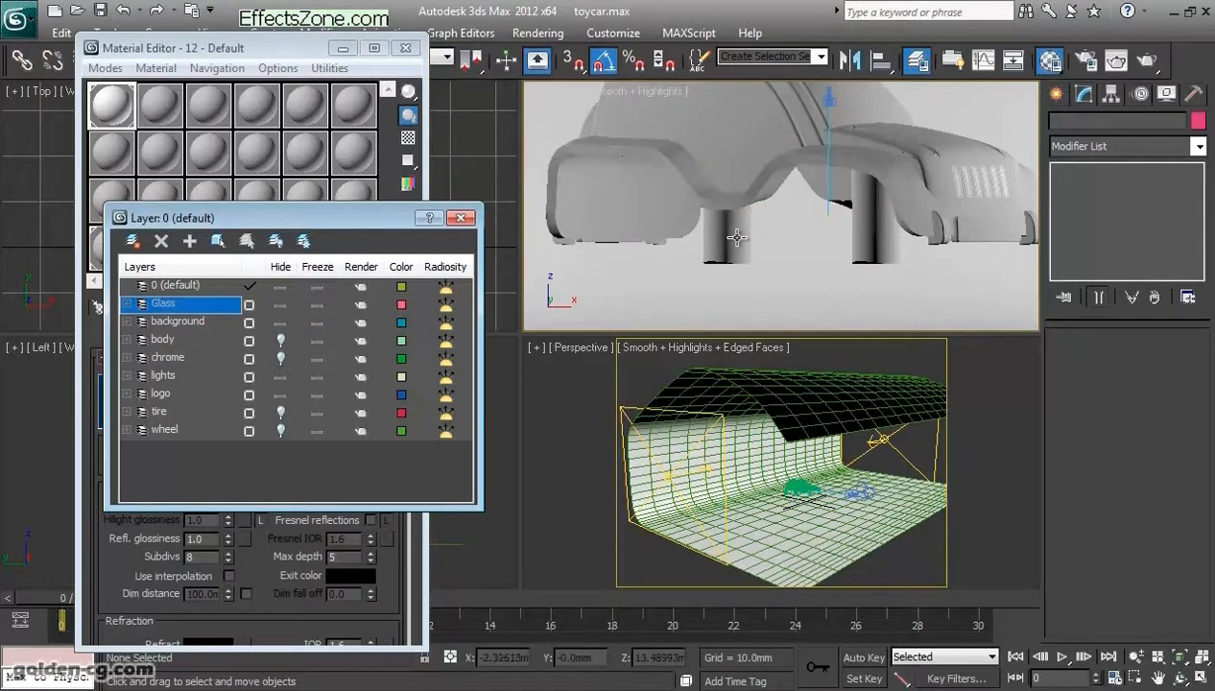
Step: Hide the logo and background layers, keeping the Glass layer visible, and examine its geometry in the Front viewport
{"action": "scroll", "coordinate": [739, 230], "scroll_direction": "up", "scroll_amount": 2}
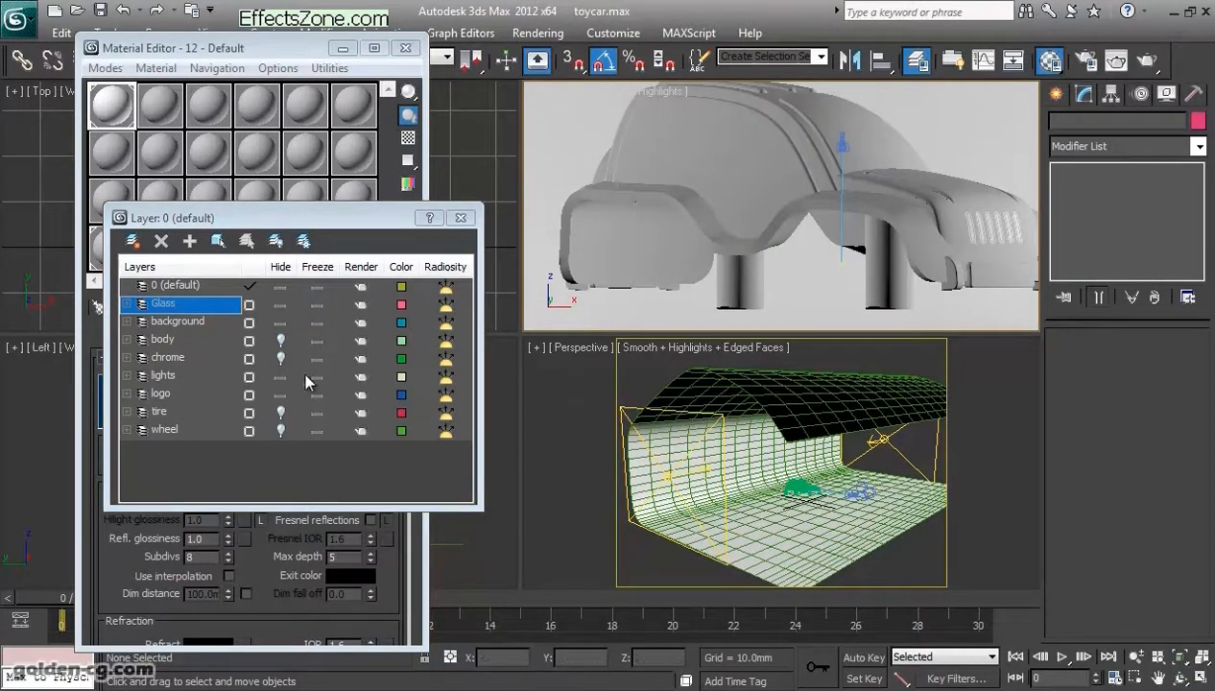
{"action": "left_click", "coordinate": [280, 394]}
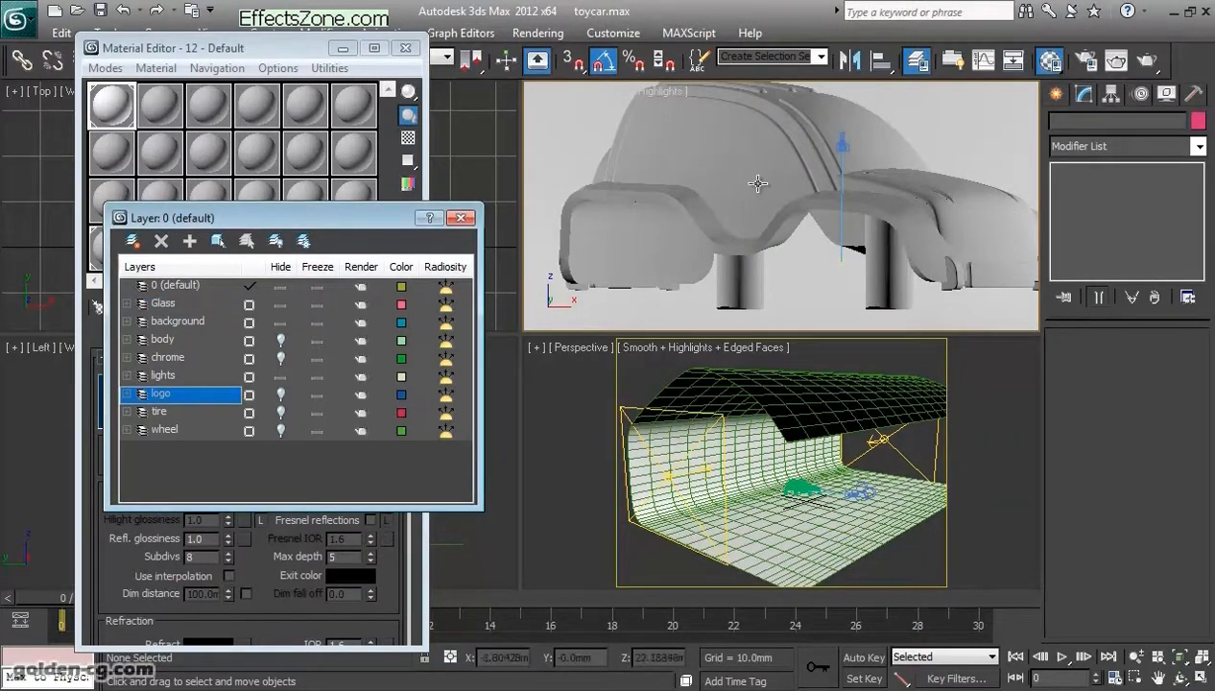
{"action": "left_click", "coordinate": [280, 305]}
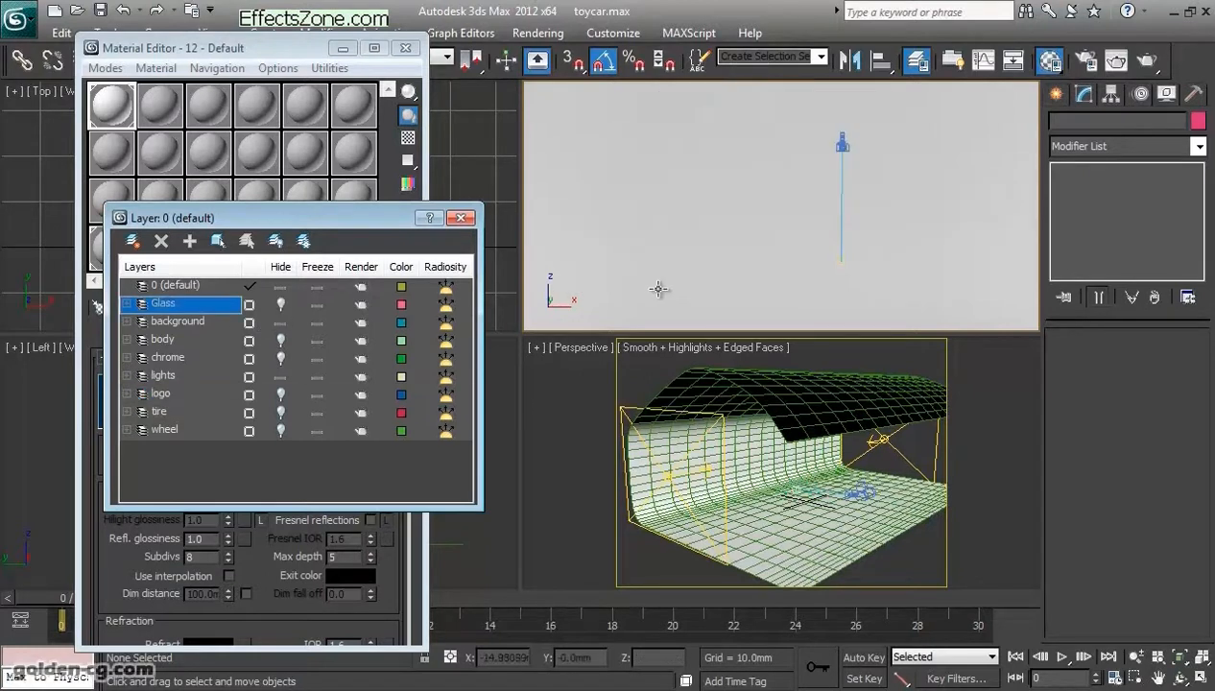
{"action": "left_click", "coordinate": [281, 305]}
{"action": "left_click", "coordinate": [280, 323]}
{"action": "middle_click_drag", "start_coordinate": [671, 239], "coordinate": [673, 268]}
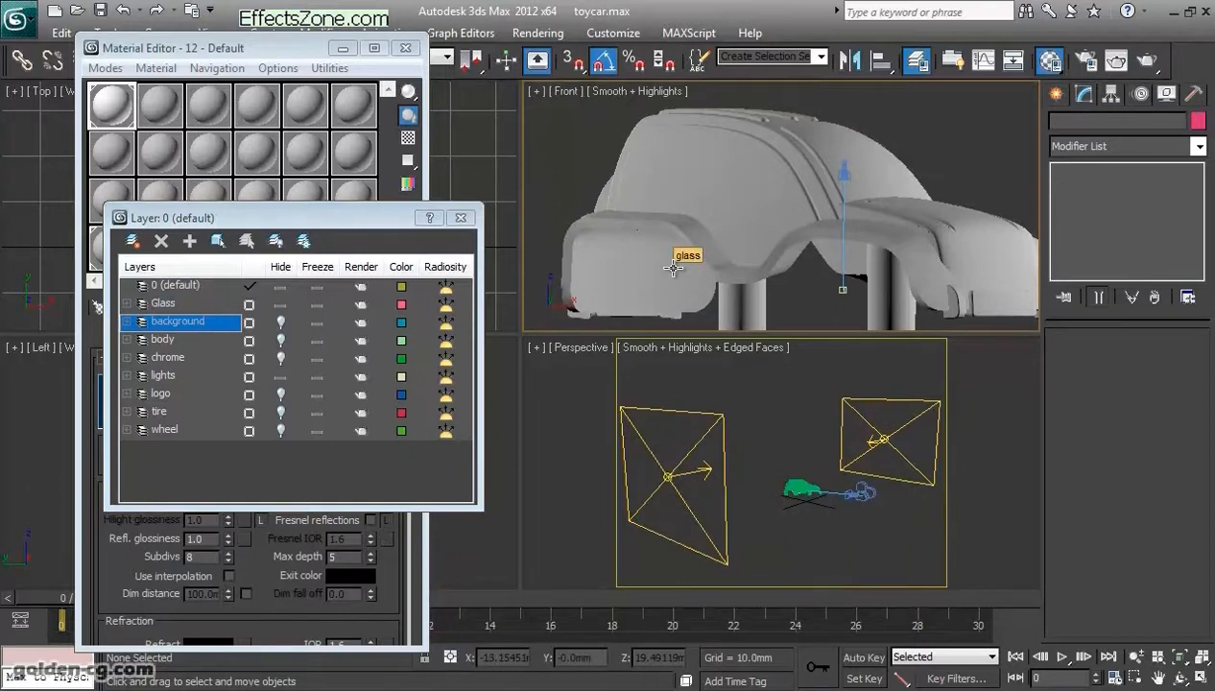
Step: Show edged faces in the Front viewport and select the glass mesh to examine its wireframe
{"action": "left_click", "coordinate": [626, 92]}
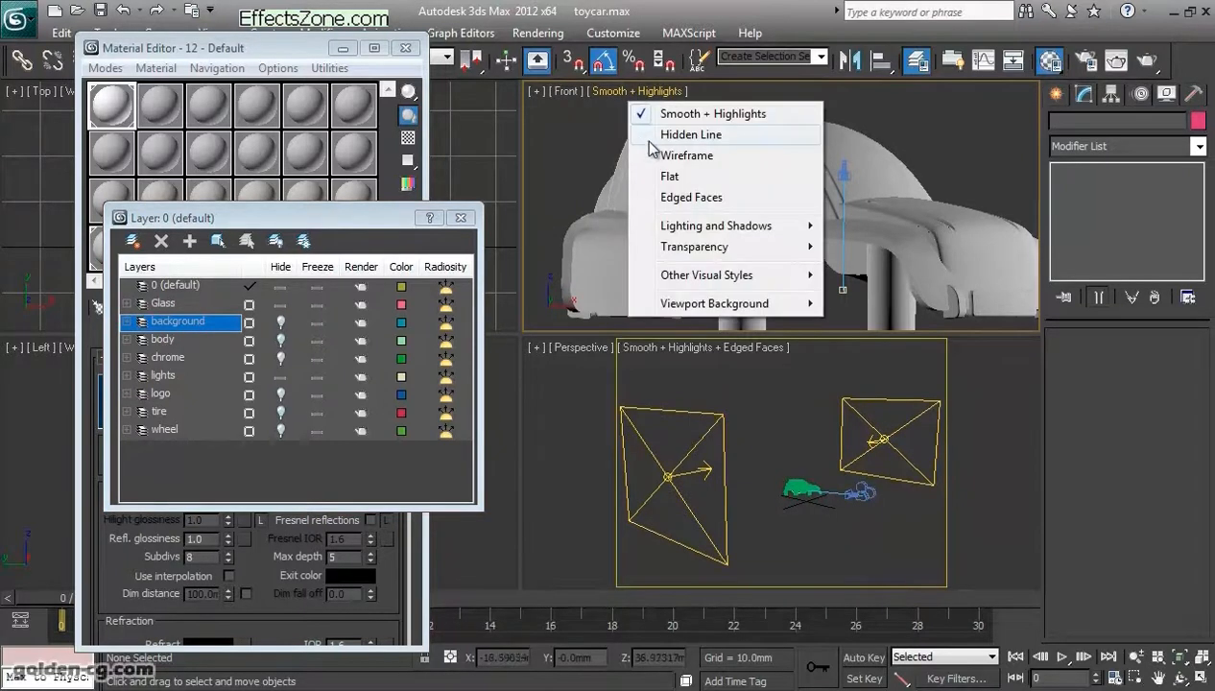
{"action": "left_click", "coordinate": [709, 197]}
{"action": "scroll", "coordinate": [739, 216], "scroll_direction": "up", "scroll_amount": 5}
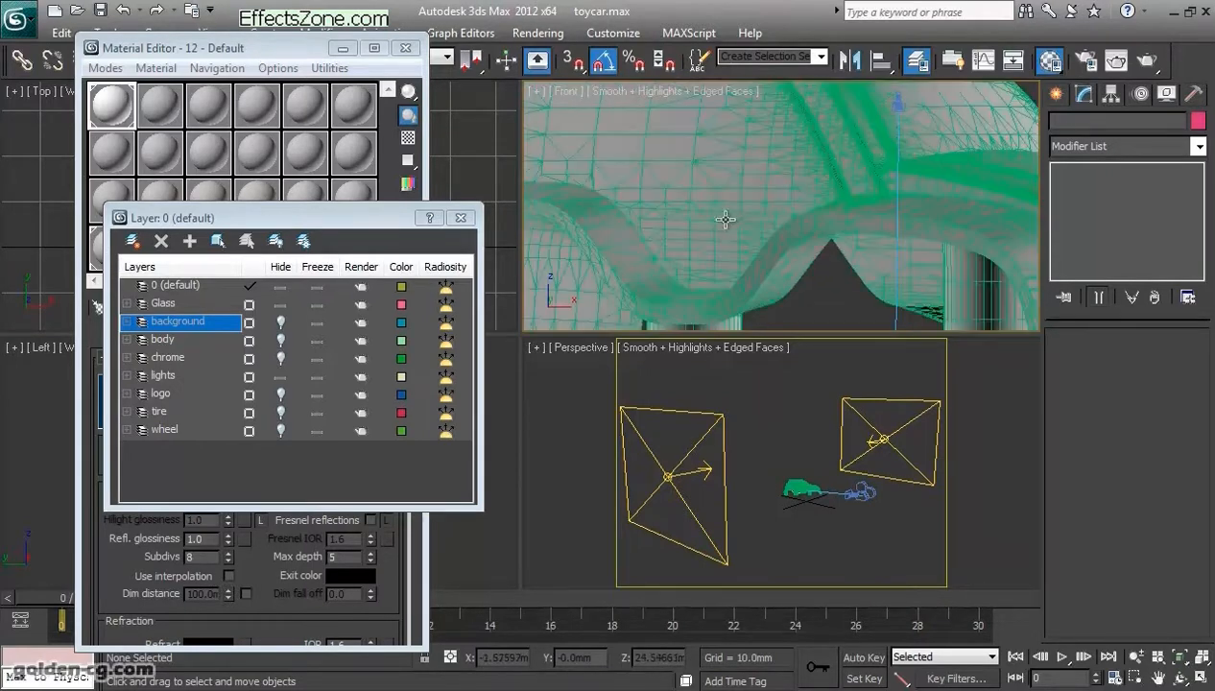
{"action": "left_click", "coordinate": [704, 227]}
{"action": "scroll", "coordinate": [704, 227], "scroll_direction": "down", "scroll_amount": 5}
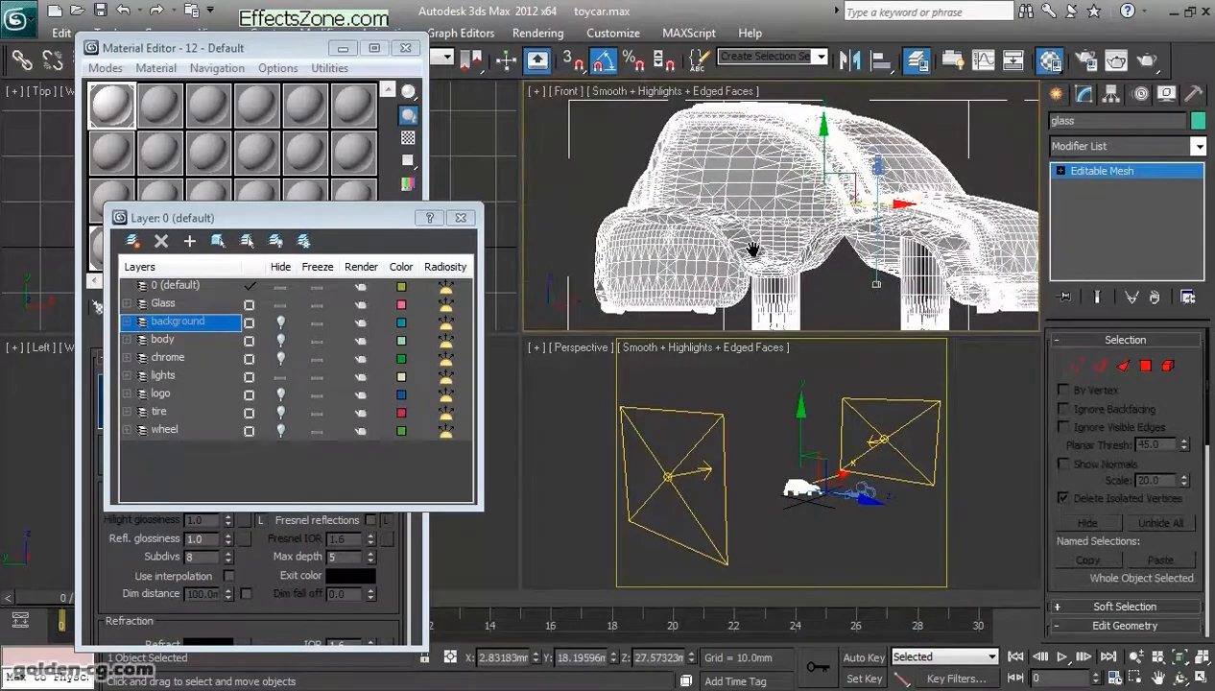
{"action": "scroll", "coordinate": [753, 249], "scroll_direction": "up", "scroll_amount": 3}
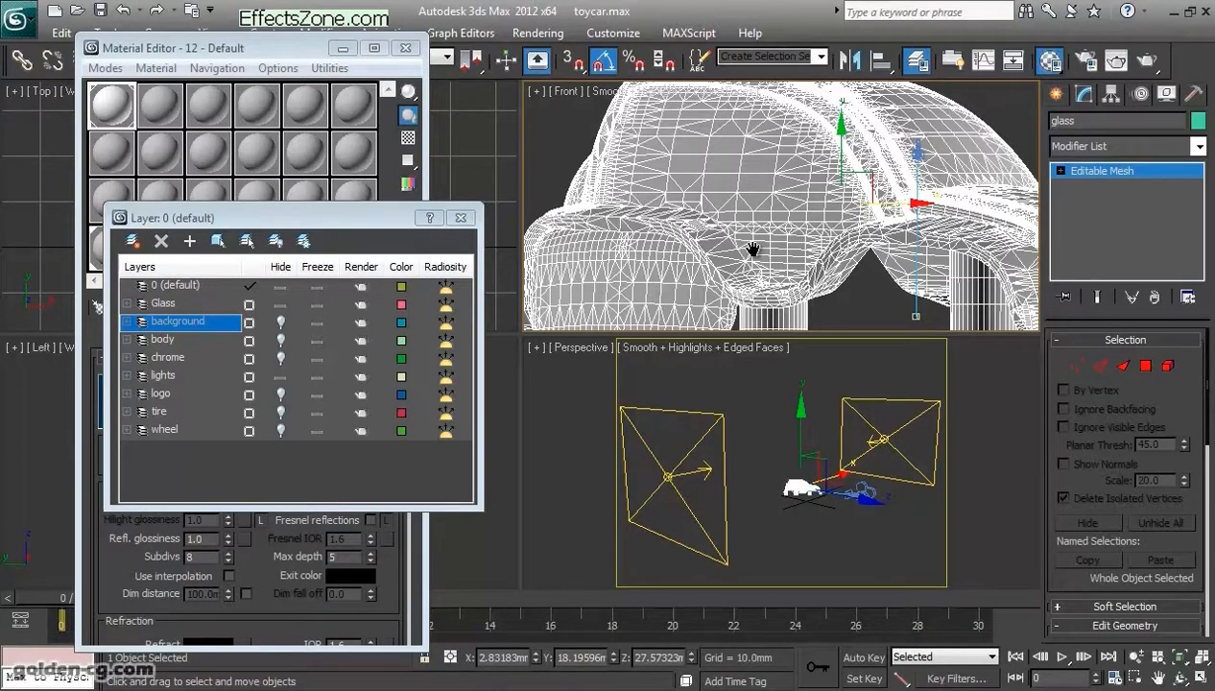
{"action": "middle_click_drag", "start_coordinate": [763, 251], "coordinate": [805, 225]}
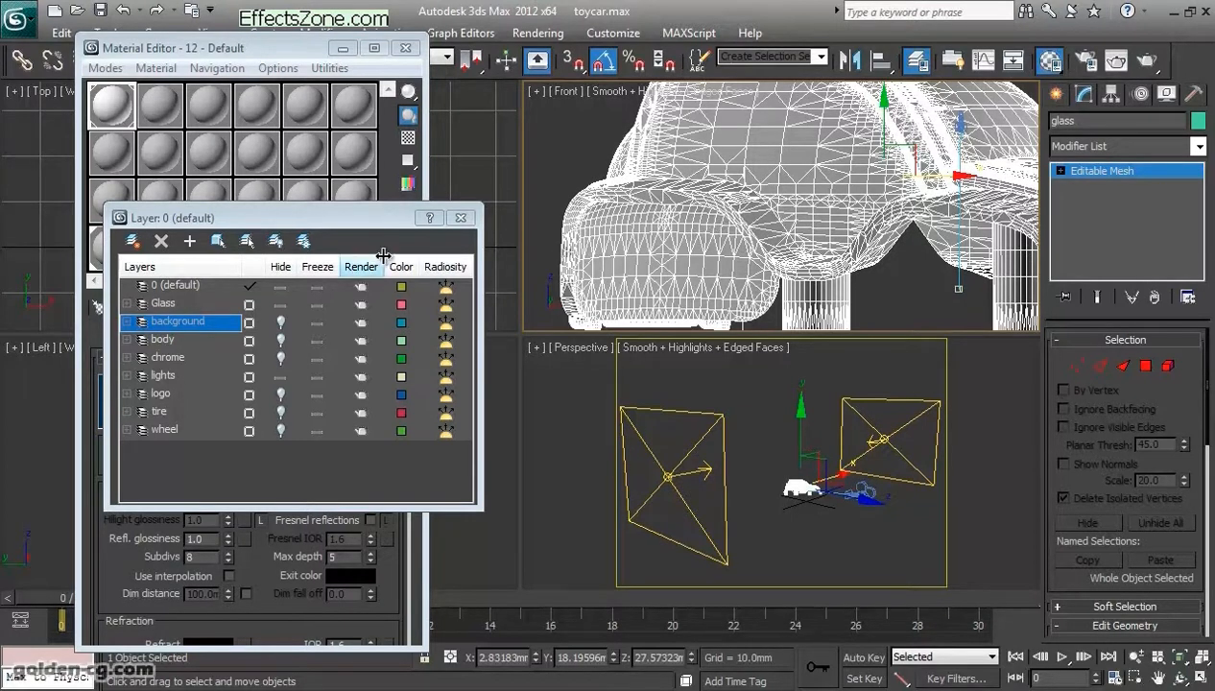
Step: Unhide the background and body layers and hide the Glass layer
{"action": "left_click", "coordinate": [282, 323]}
{"action": "scroll", "coordinate": [768, 514], "scroll_direction": "up", "scroll_amount": 3}
{"action": "middle_click_drag", "start_coordinate": [769, 514], "coordinate": [742, 493], "text": "alt"}
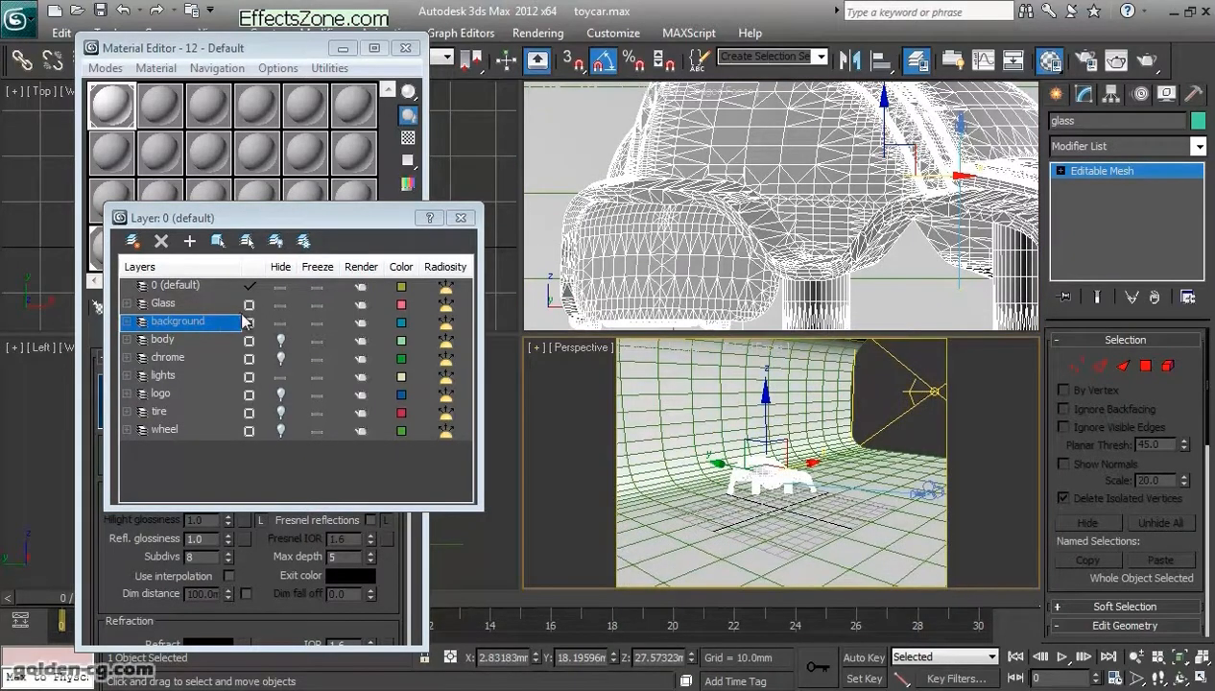
{"action": "left_click", "coordinate": [280, 336]}
{"action": "left_click", "coordinate": [280, 305]}
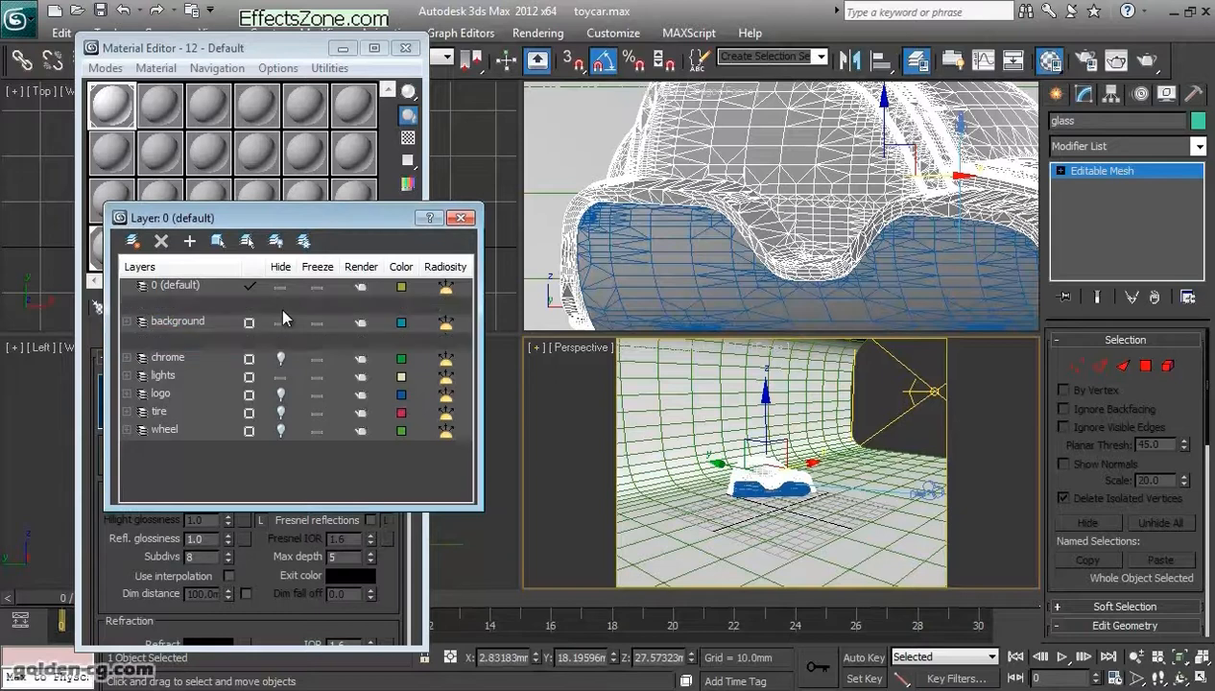
Step: Select the lower car body, turn off edged faces in the Perspective viewport and remove the body's UVW Map modifier
{"action": "scroll", "coordinate": [760, 482], "scroll_direction": "up", "scroll_amount": 4}
{"action": "mouse_move", "coordinate": [756, 482]}
{"action": "middle_mouse_down", "text": "alt"}
{"action": "mouse_move", "coordinate": [725, 468]}
{"action": "mouse_move", "coordinate": [792, 516]}
{"action": "mouse_move", "coordinate": [758, 499]}
{"action": "middle_mouse_up", "text": "alt"}
{"action": "left_click", "coordinate": [726, 467]}
{"action": "scroll", "coordinate": [753, 477], "scroll_direction": "up", "scroll_amount": 3}
{"action": "key", "text": "F4"}
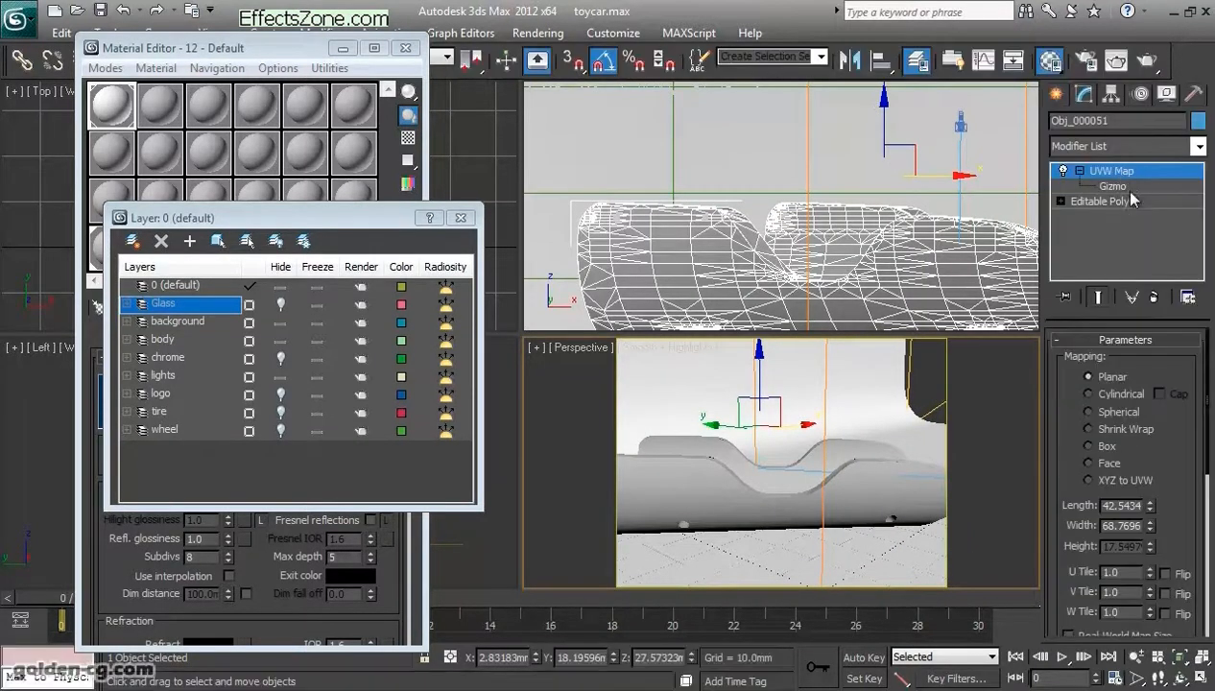
{"action": "left_click", "coordinate": [1154, 298]}
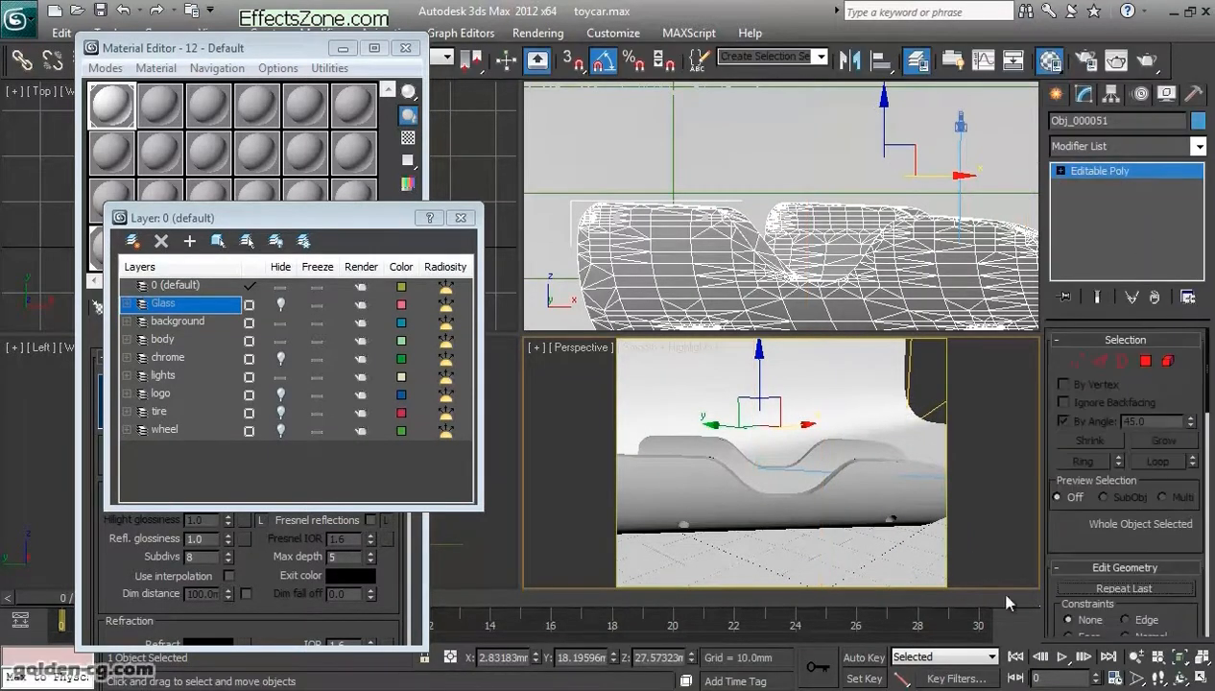
Step: Hide the lights and background layers and view the isolated lower body part from several sides
{"action": "left_click", "coordinate": [1147, 653]}
{"action": "left_click_drag", "start_coordinate": [800, 466], "coordinate": [624, 466]}
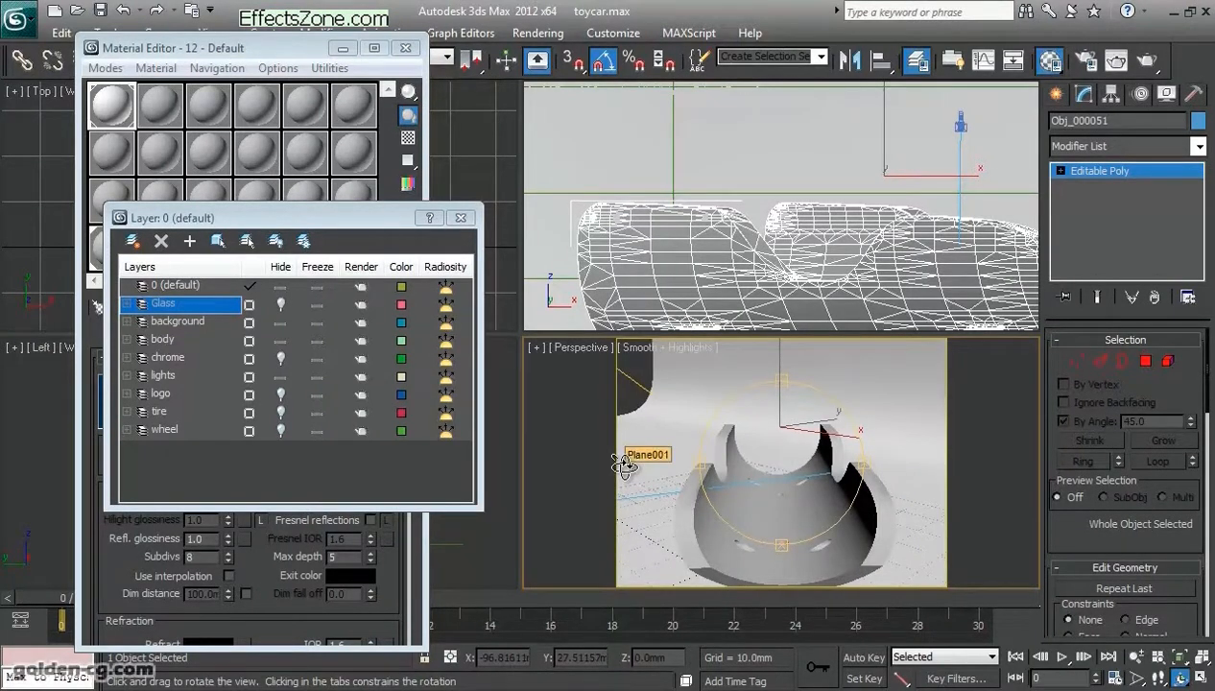
{"action": "left_click_drag", "start_coordinate": [748, 480], "coordinate": [732, 509]}
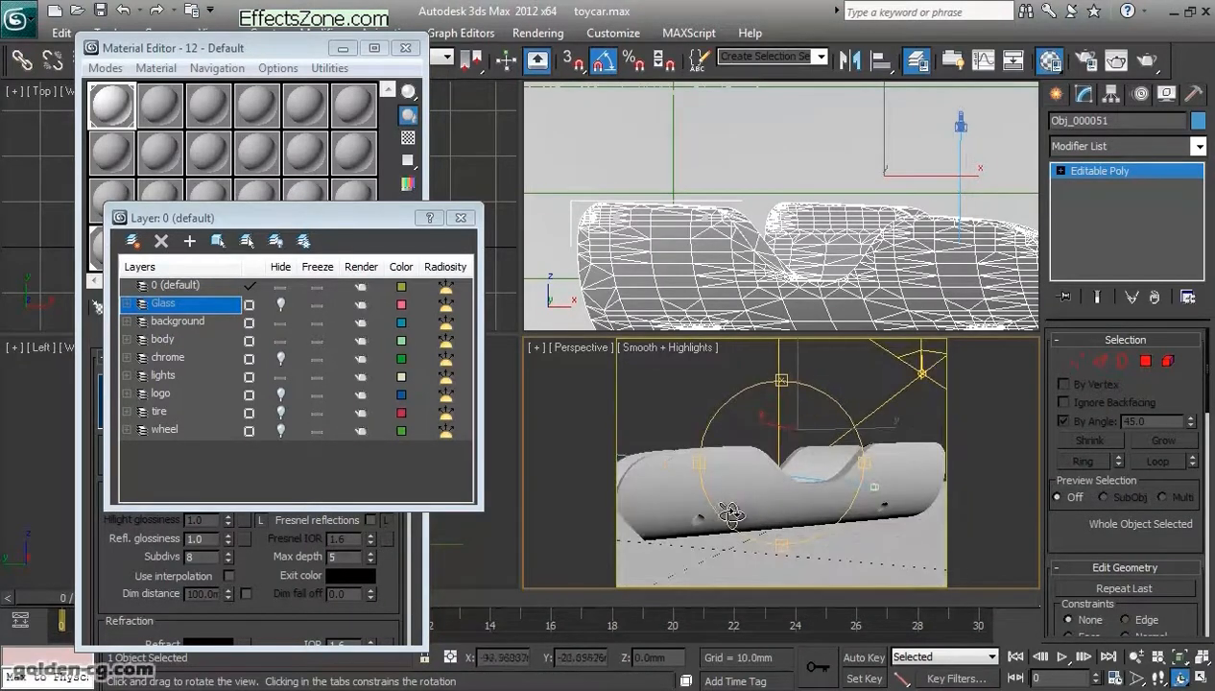
{"action": "left_click", "coordinate": [280, 375]}
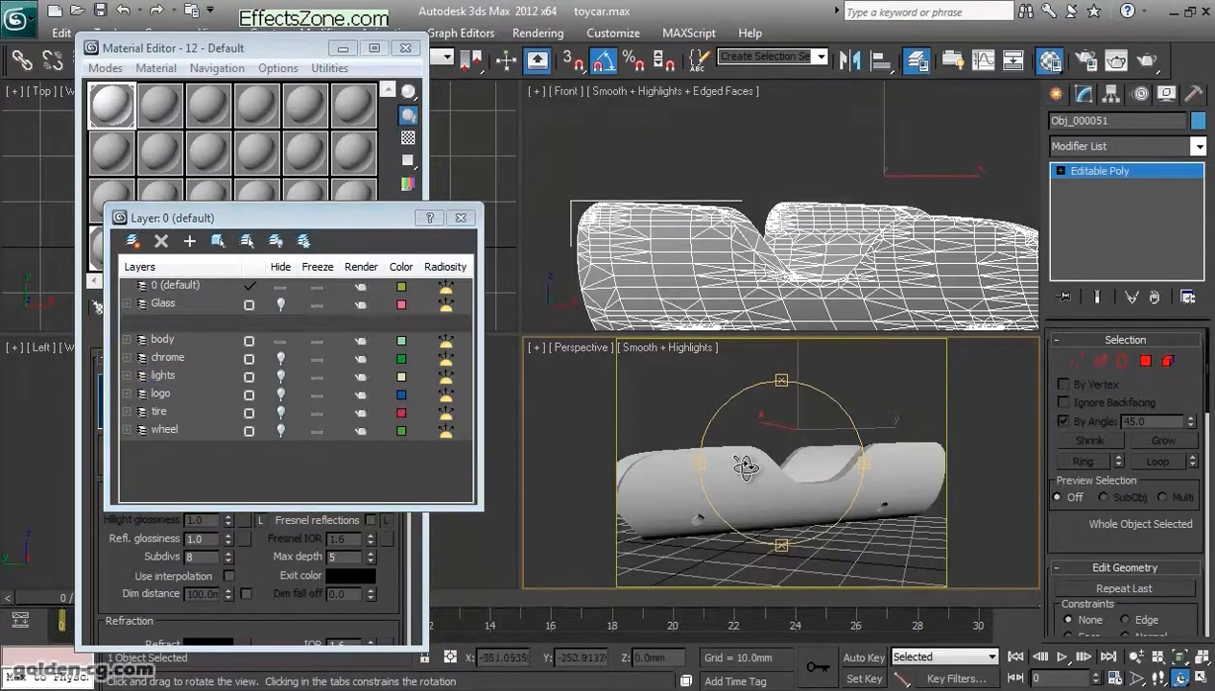
{"action": "left_click_drag", "start_coordinate": [747, 469], "coordinate": [803, 471]}
Step: Turn off safe frames in the Perspective viewport and inspect the inside and rim of the body part
{"action": "left_click", "coordinate": [585, 354]}
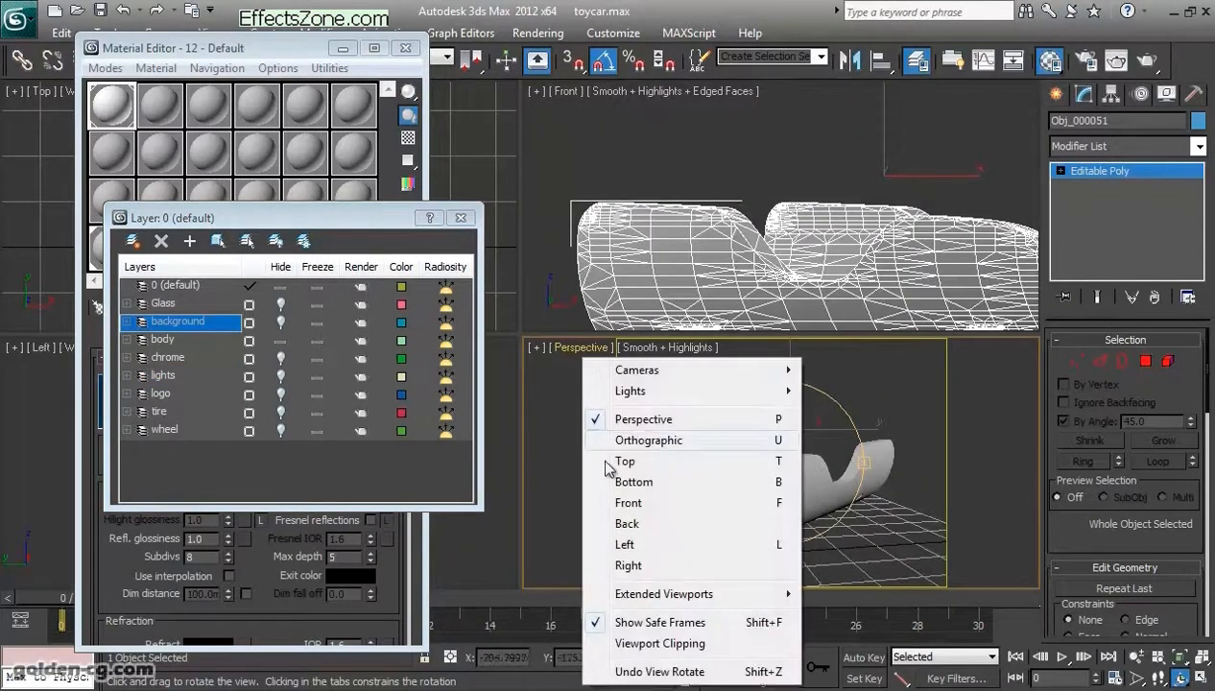
{"action": "left_click", "coordinate": [629, 623]}
{"action": "left_click_drag", "start_coordinate": [699, 496], "coordinate": [849, 497]}
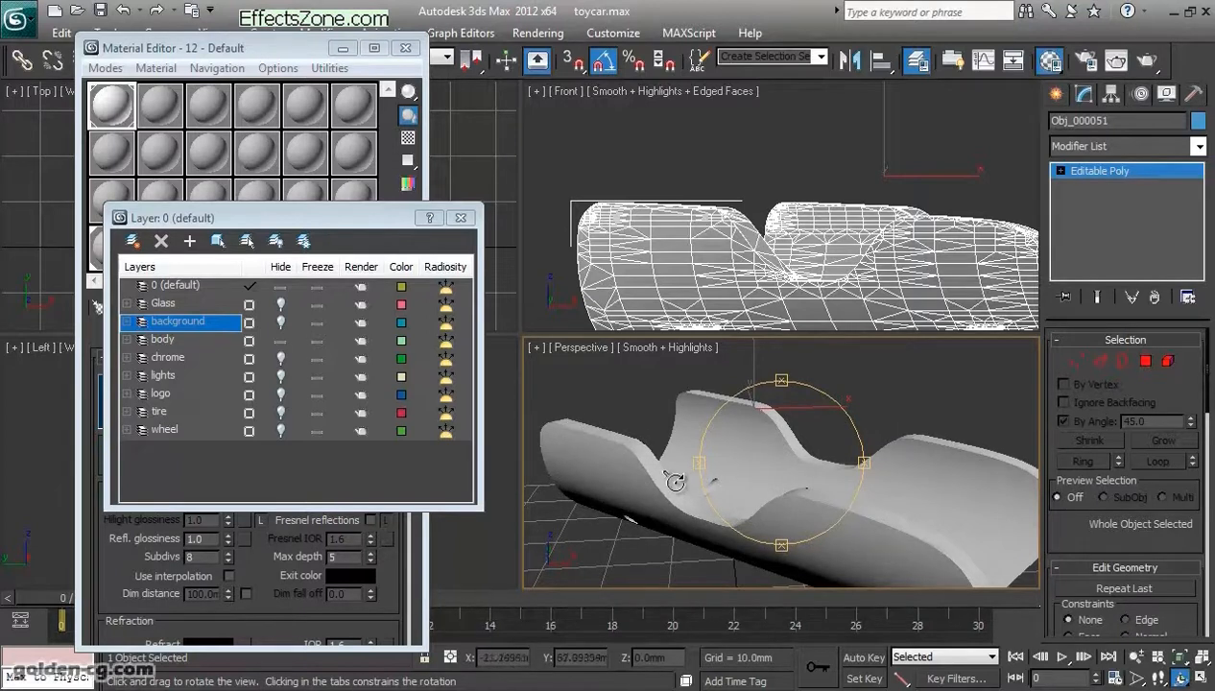
{"action": "left_click_drag", "start_coordinate": [803, 498], "coordinate": [766, 473]}
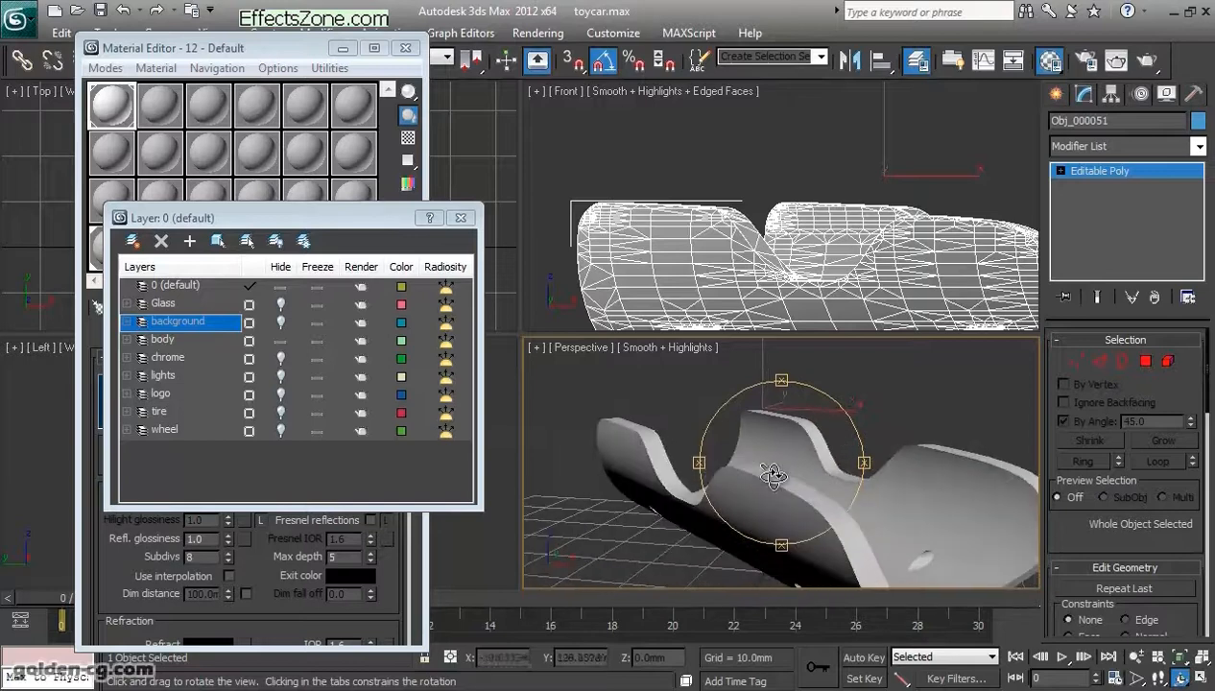
Step: Select all the body part's polygons at Polygon level, set their material ID to 1 and clear the selection
{"action": "left_click", "coordinate": [1147, 364]}
{"action": "middle_click_drag", "start_coordinate": [833, 497], "coordinate": [804, 461], "text": "alt"}
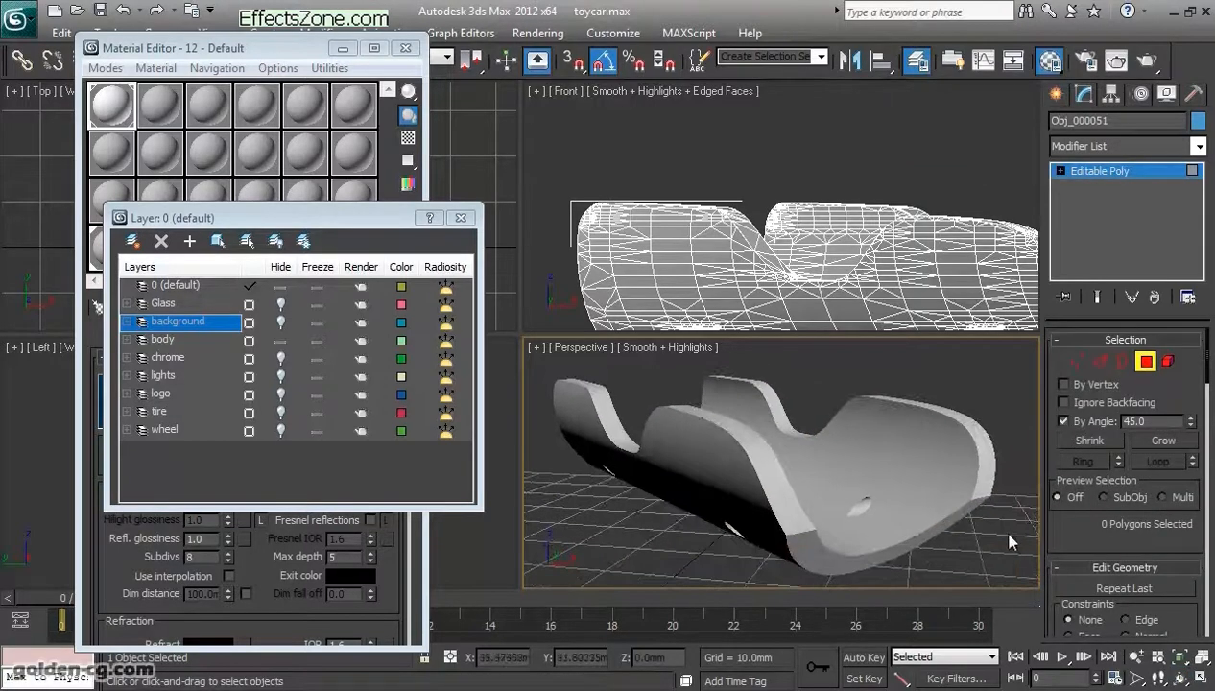
{"action": "key", "text": "ctrl+a"}
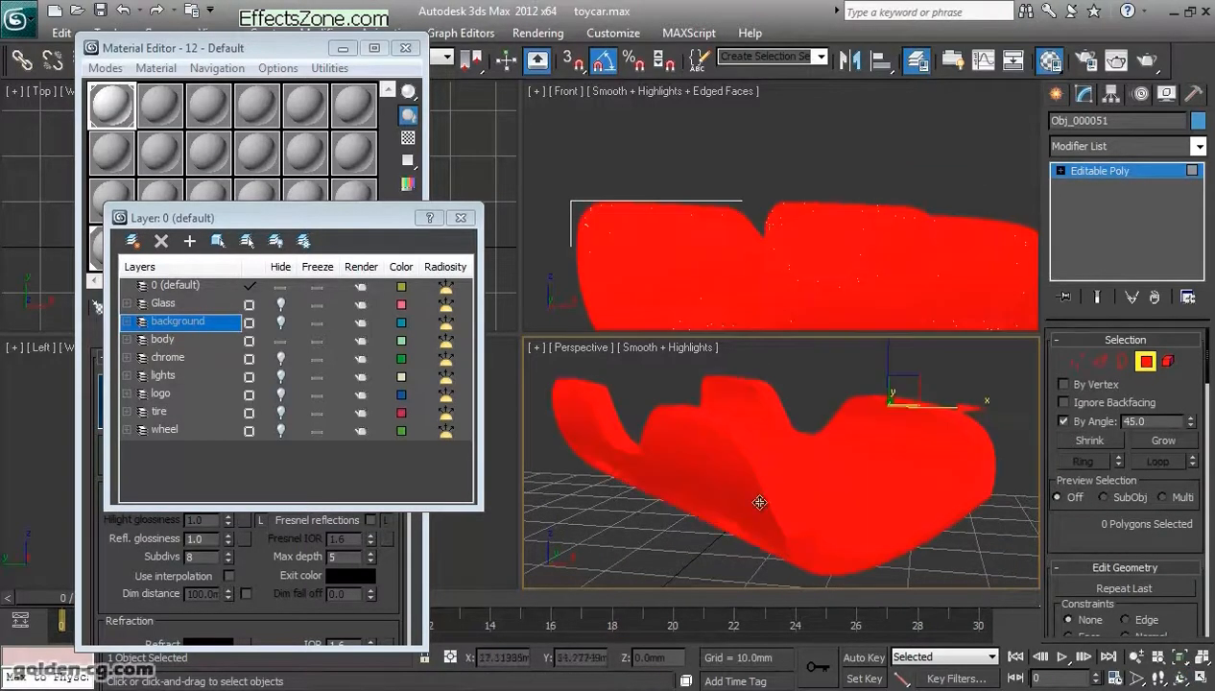
{"action": "scroll", "coordinate": [1104, 440], "scroll_direction": "down", "scroll_amount": 10}
{"action": "scroll", "coordinate": [1140, 532], "scroll_direction": "down", "scroll_amount": 15}
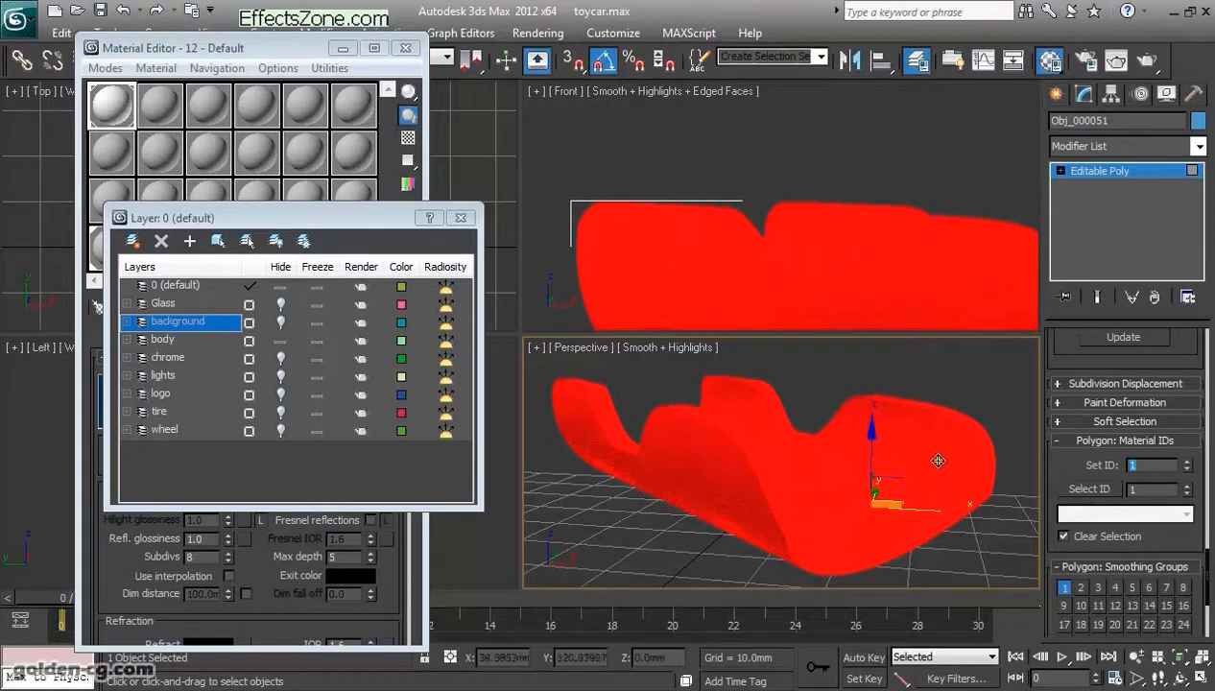
{"action": "left_click", "coordinate": [983, 534]}
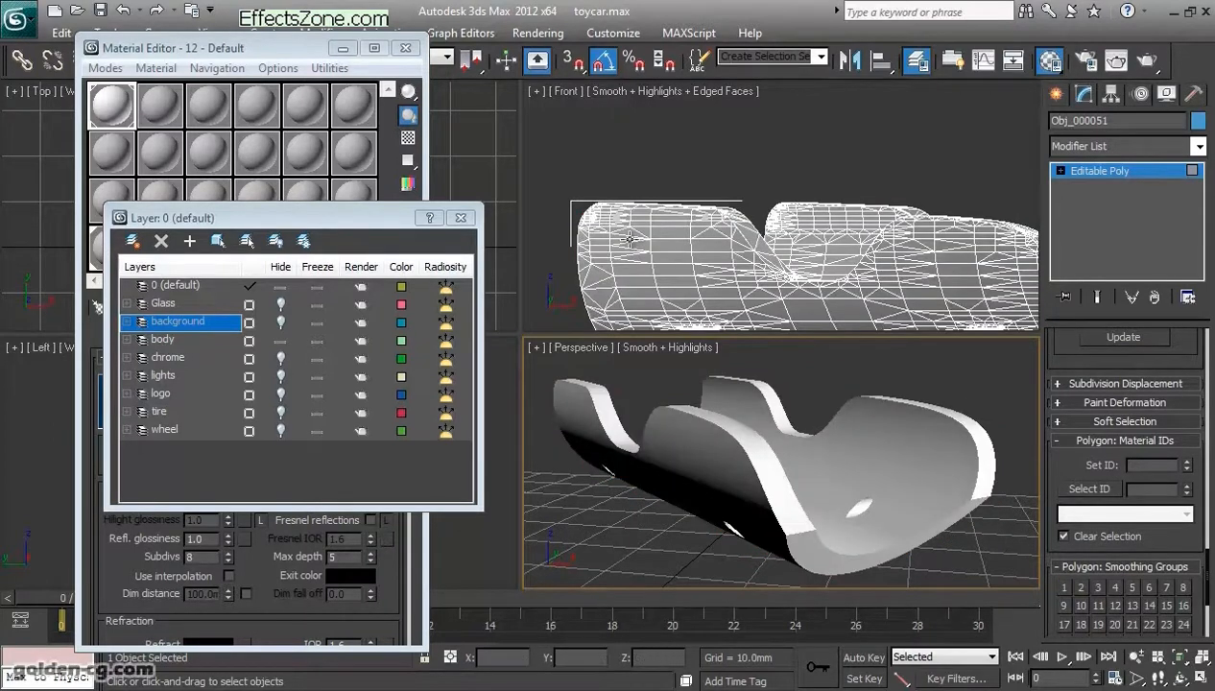
Step: Close the layer manager, expand the Editable Poly sub-objects, and select the near rim's polygons by angle before clearing them
{"action": "left_click", "coordinate": [461, 219]}
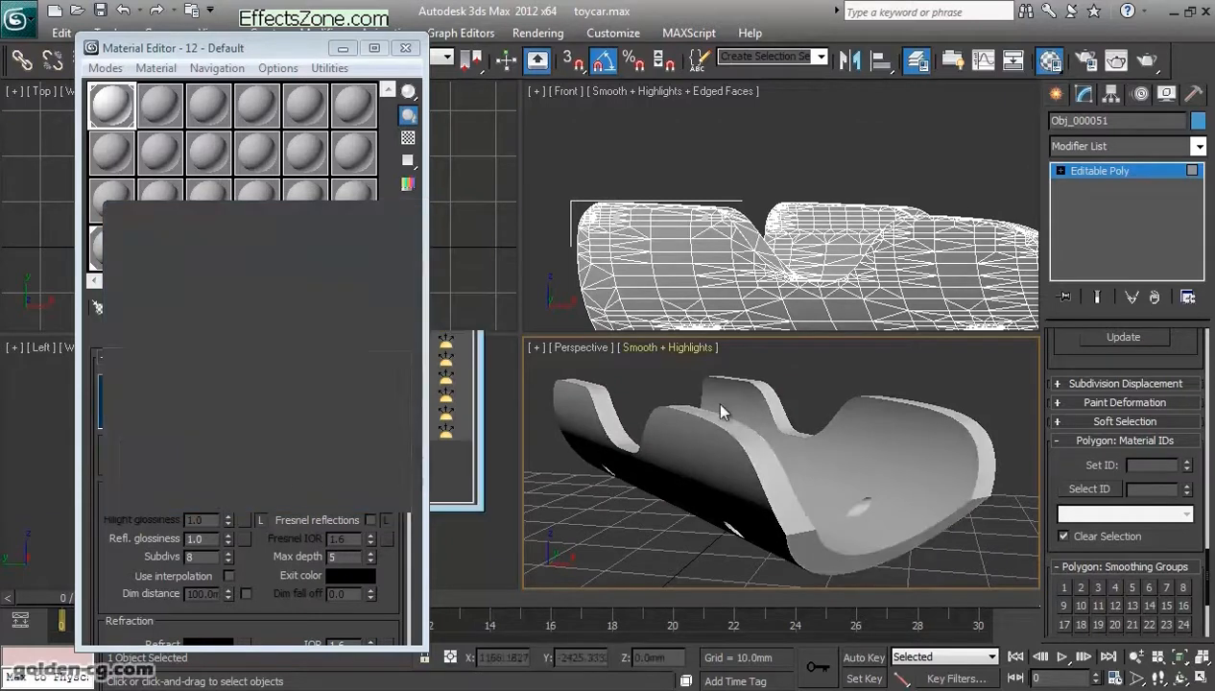
{"action": "left_click", "coordinate": [1061, 170]}
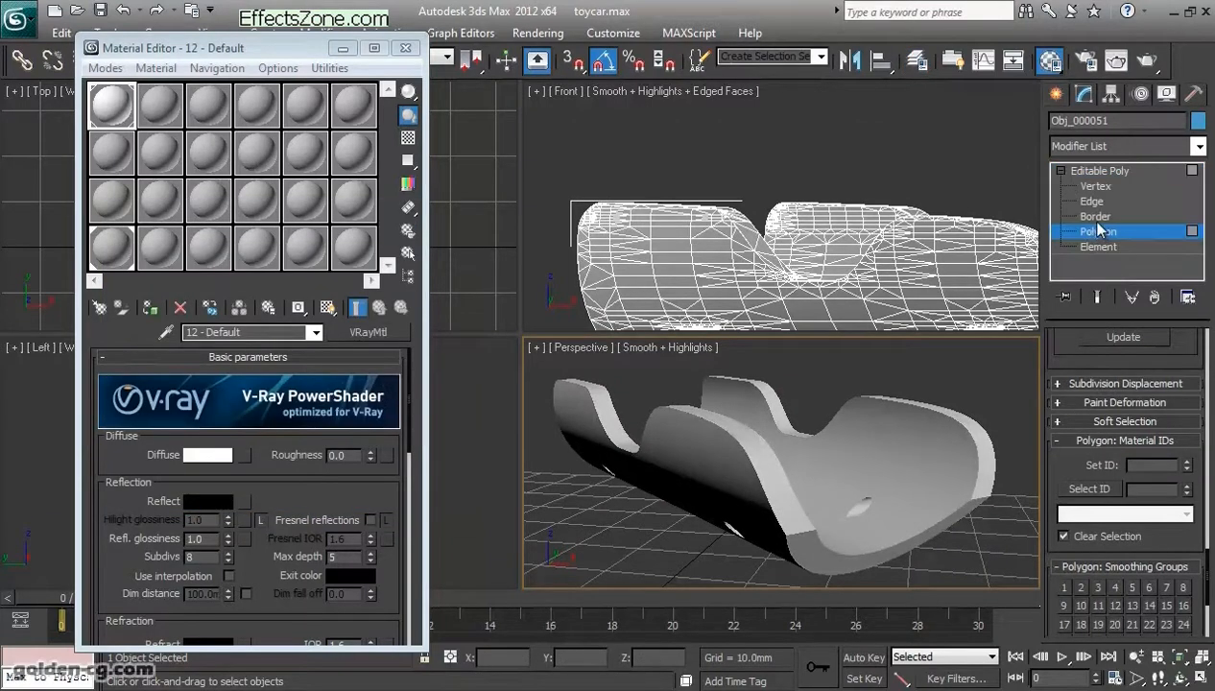
{"action": "left_click", "coordinate": [807, 504]}
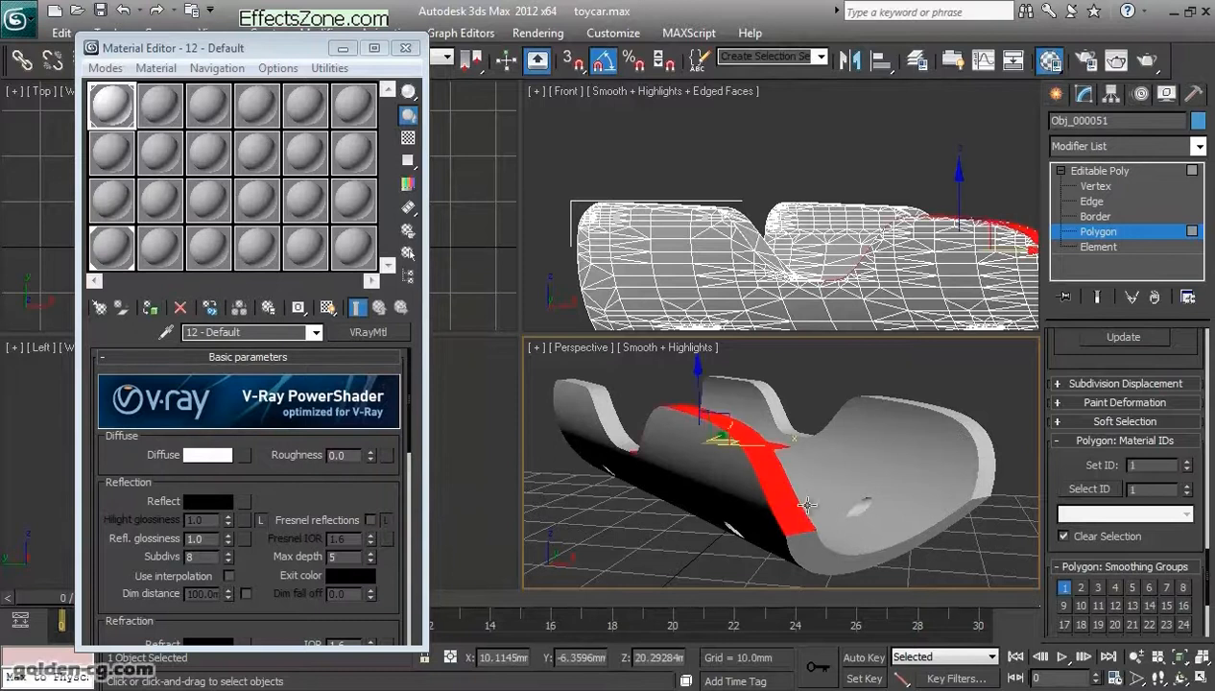
{"action": "left_click", "coordinate": [655, 576]}
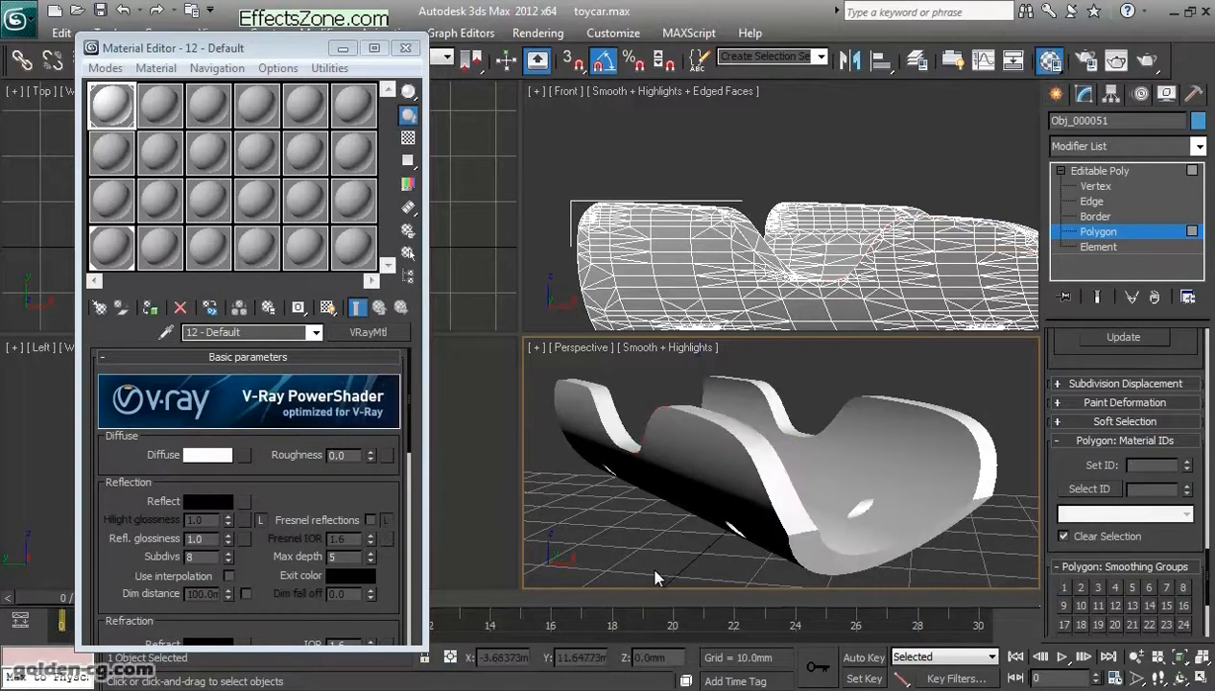
Step: Pick a single rim polygon and turn on edged faces in the Perspective viewport to show the rim's mesh
{"action": "left_click", "coordinate": [723, 555]}
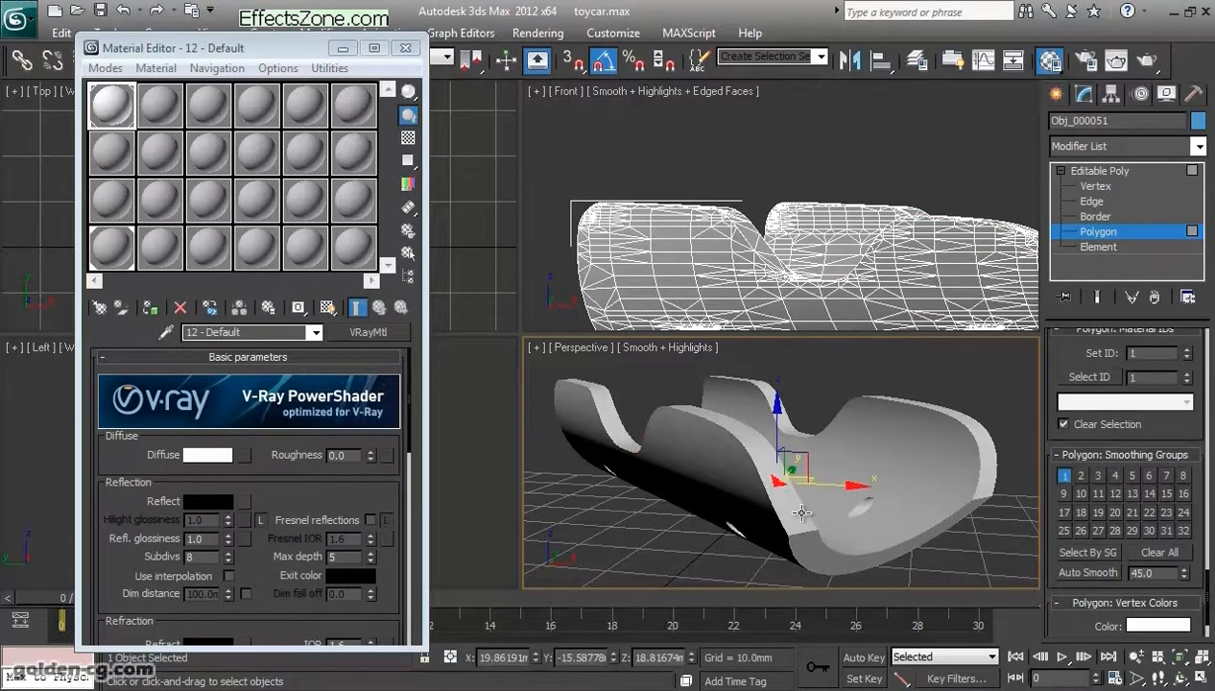
{"action": "left_click_drag", "start_coordinate": [801, 512], "coordinate": [801, 533]}
{"action": "mouse_move", "coordinate": [760, 522]}
{"action": "middle_mouse_down"}
{"action": "mouse_move", "coordinate": [751, 530]}
{"action": "mouse_move", "coordinate": [770, 513]}
{"action": "mouse_move", "coordinate": [762, 551]}
{"action": "mouse_move", "coordinate": [751, 529]}
{"action": "mouse_move", "coordinate": [743, 550]}
{"action": "mouse_move", "coordinate": [760, 546]}
{"action": "mouse_move", "coordinate": [674, 515]}
{"action": "mouse_move", "coordinate": [766, 527]}
{"action": "middle_mouse_up"}
{"action": "key", "text": "F3"}
{"action": "key", "text": "F3"}
{"action": "key", "text": "F4"}
{"action": "scroll", "coordinate": [770, 516], "scroll_direction": "up", "scroll_amount": 3}
{"action": "scroll", "coordinate": [752, 528], "scroll_direction": "down", "scroll_amount": 1}
Step: Select individual polygons one at a time along the upper rim at the far end of the body part
{"action": "left_click", "coordinate": [708, 506]}
{"action": "scroll", "coordinate": [711, 524], "scroll_direction": "up", "scroll_amount": 2}
{"action": "left_click", "coordinate": [683, 516]}
{"action": "left_click", "coordinate": [669, 501]}
{"action": "left_click", "coordinate": [638, 486]}
{"action": "left_click", "coordinate": [610, 463]}
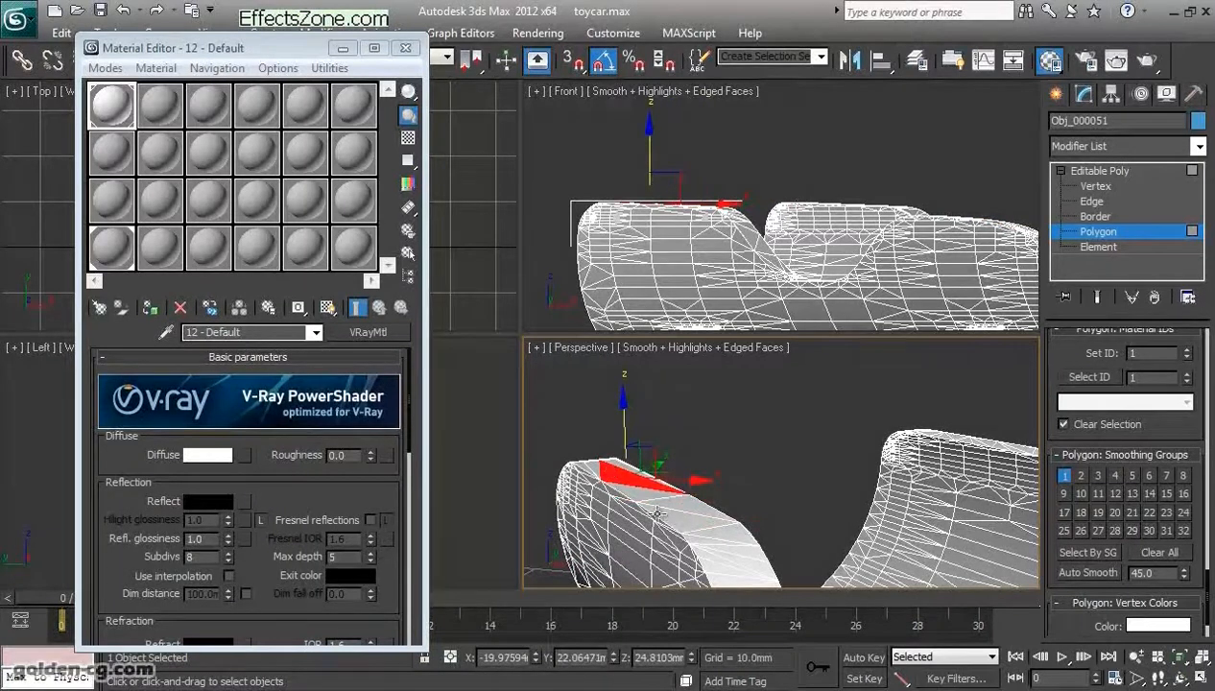
{"action": "left_click", "coordinate": [687, 516]}
{"action": "middle_click_drag", "start_coordinate": [698, 529], "coordinate": [678, 501], "text": "alt"}
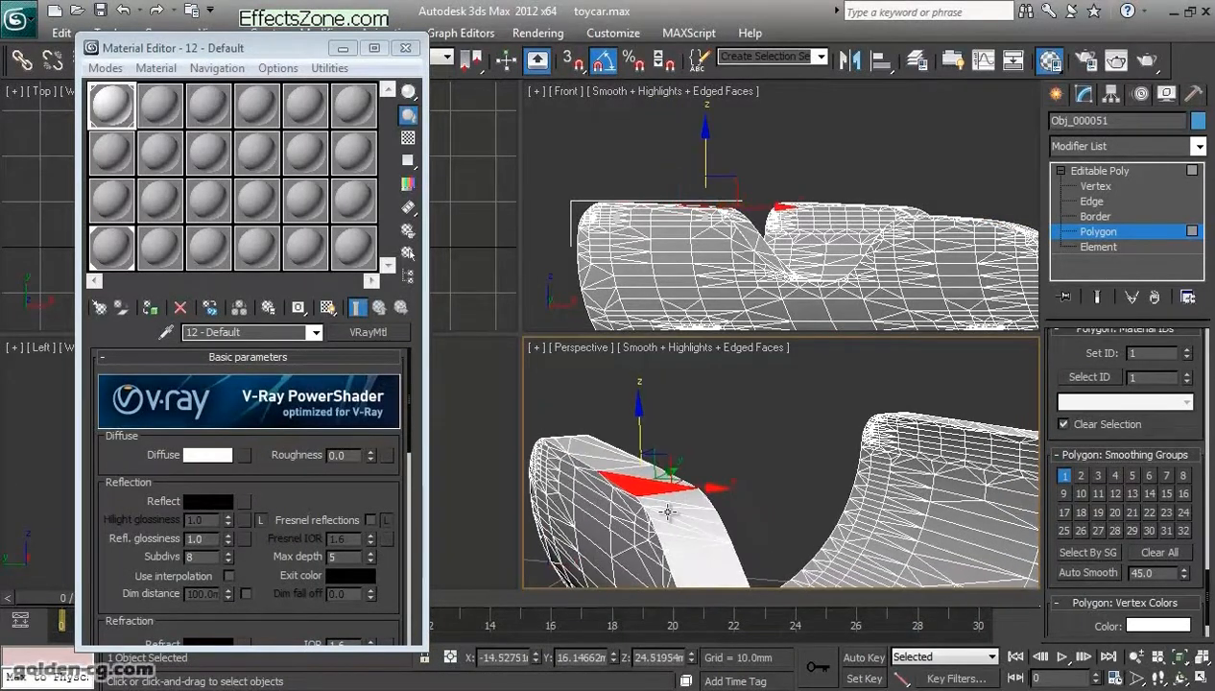
Step: Switch to Edge level, select a cross edge on the rim, try extending it with Loop, and pick a neighbouring edge
{"action": "scroll", "coordinate": [1073, 461], "scroll_direction": "up", "scroll_amount": 15}
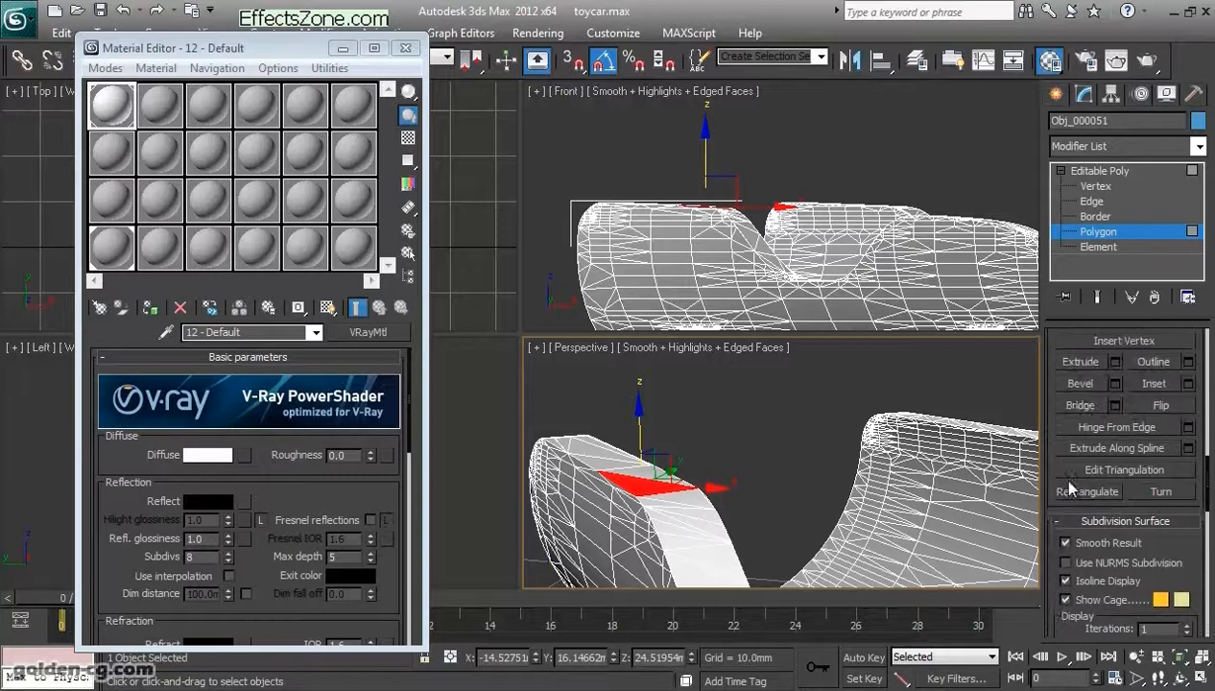
{"action": "scroll", "coordinate": [1068, 478], "scroll_direction": "up", "scroll_amount": 3}
{"action": "left_click", "coordinate": [1091, 201]}
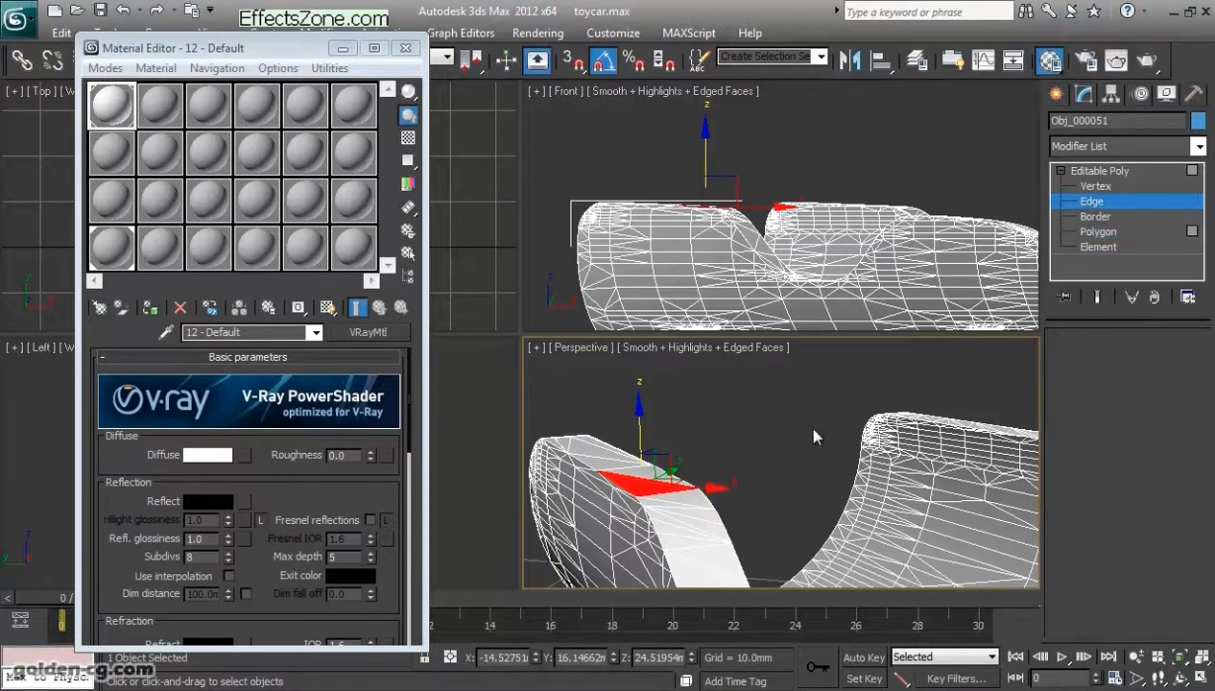
{"action": "left_click", "coordinate": [677, 496]}
{"action": "scroll", "coordinate": [1127, 464], "scroll_direction": "down", "scroll_amount": 1}
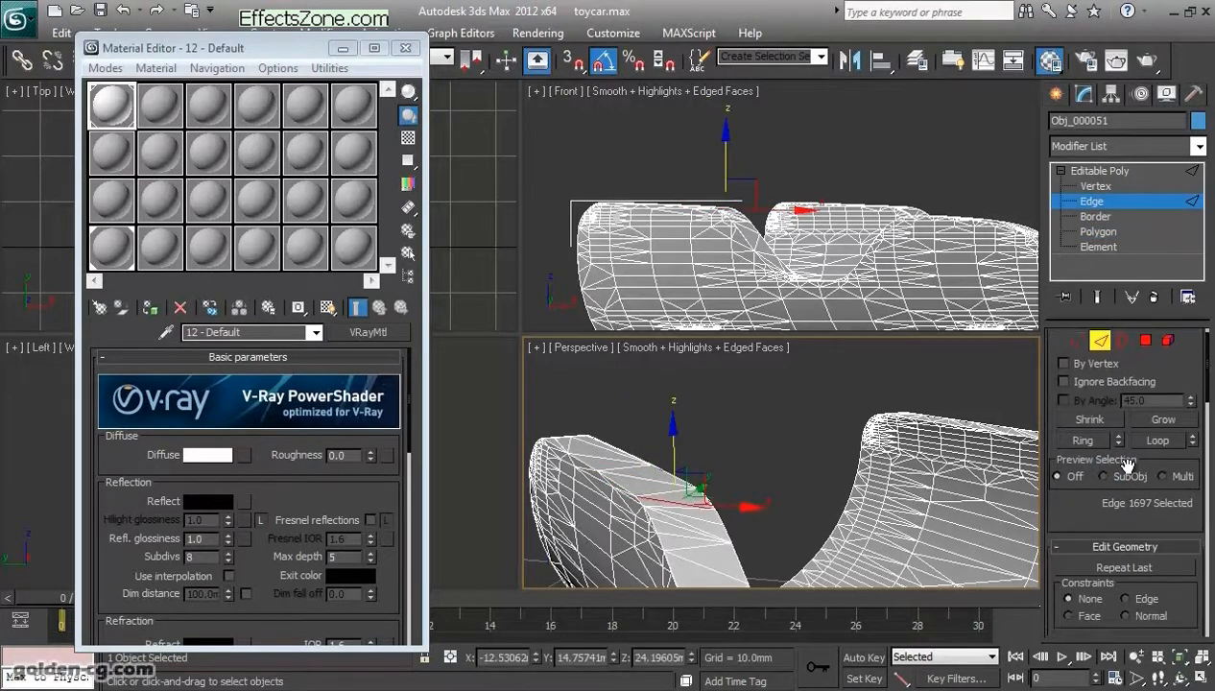
{"action": "left_click", "coordinate": [1145, 448]}
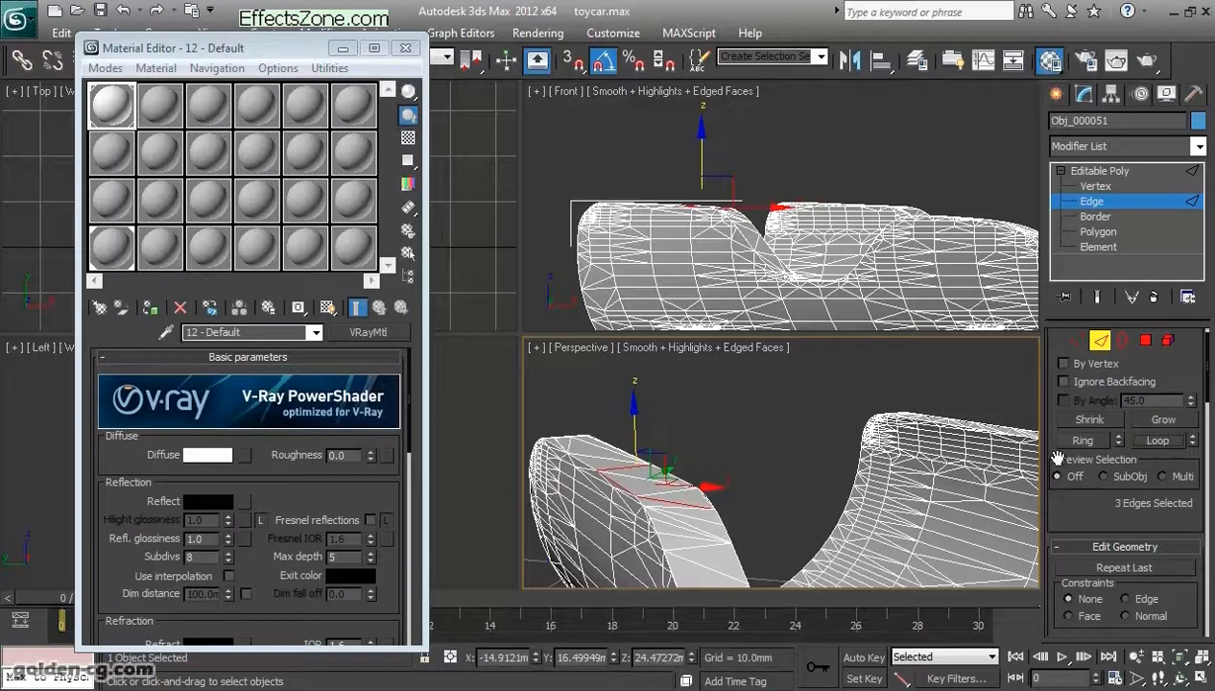
{"action": "left_click", "coordinate": [678, 518]}
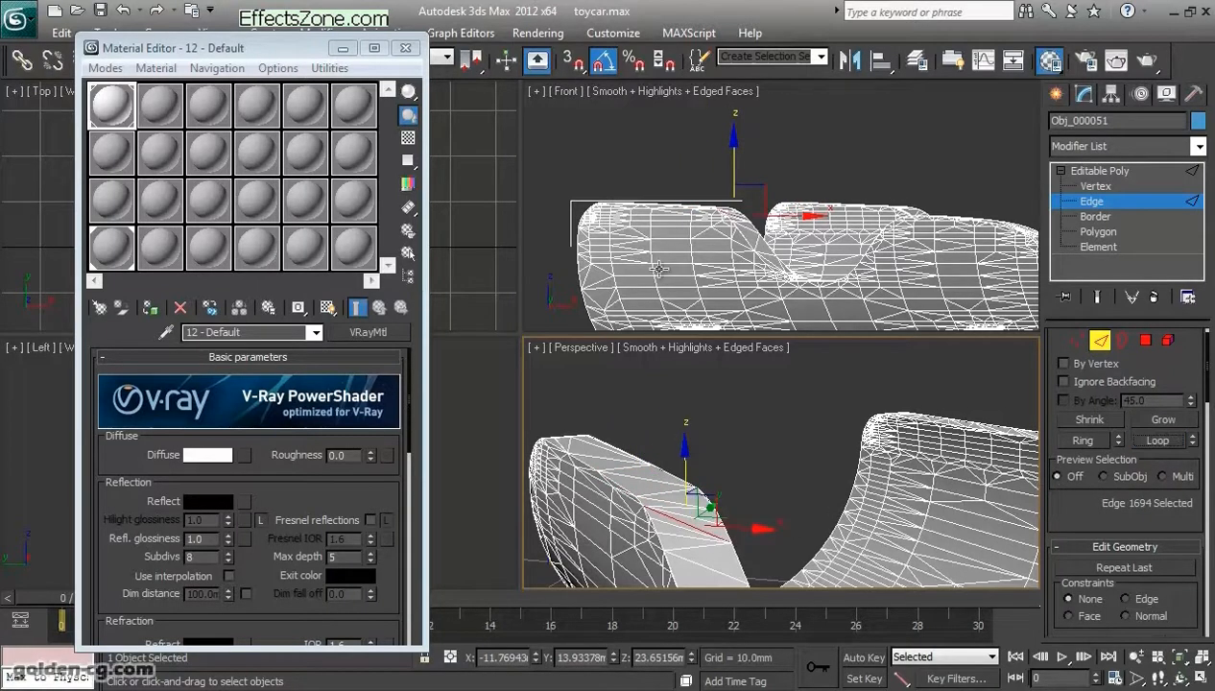
Step: Return to Polygon level, add several near-rim polygons to a selection one by one, and clear the selection
{"action": "scroll", "coordinate": [723, 563], "scroll_direction": "down", "scroll_amount": 6}
{"action": "middle_click_drag", "start_coordinate": [789, 530], "coordinate": [772, 509], "text": "alt"}
{"action": "scroll", "coordinate": [759, 491], "scroll_direction": "up", "scroll_amount": 5}
{"action": "scroll", "coordinate": [754, 539], "scroll_direction": "down", "scroll_amount": 5}
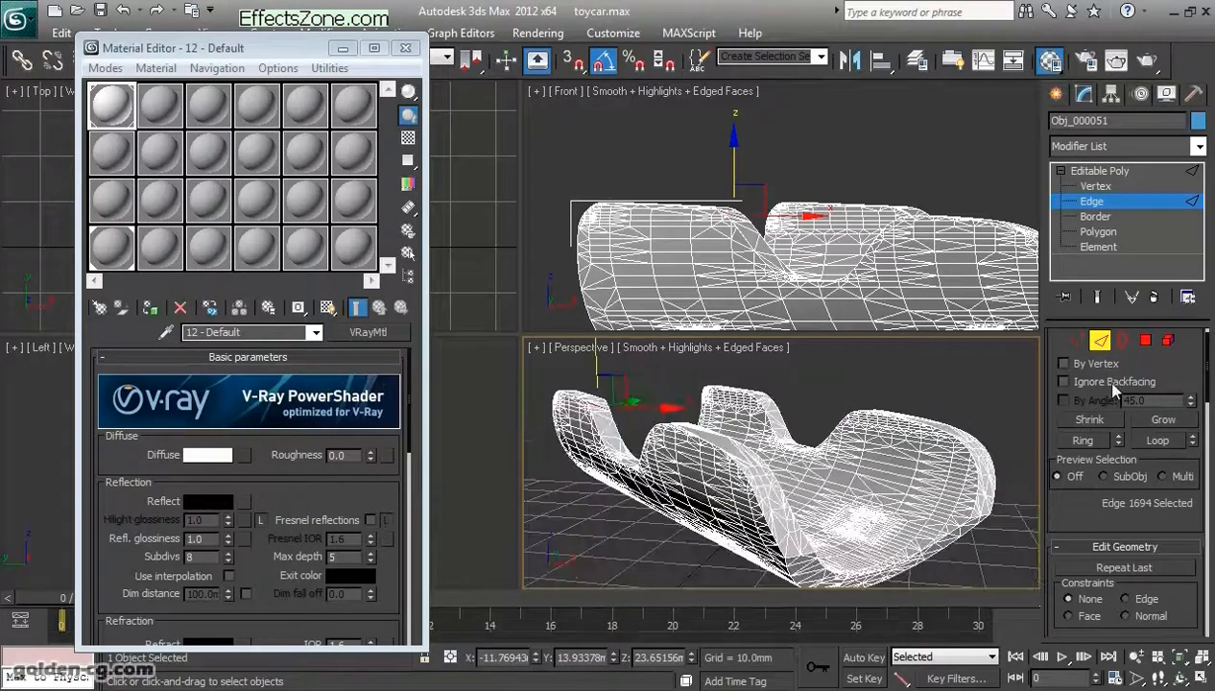
{"action": "left_click", "coordinate": [1145, 339]}
{"action": "left_click", "coordinate": [770, 495]}
{"action": "left_click", "coordinate": [768, 504], "text": "ctrl"}
{"action": "left_click", "coordinate": [768, 497], "text": "ctrl"}
{"action": "scroll", "coordinate": [789, 552], "scroll_direction": "up", "scroll_amount": 5}
{"action": "scroll", "coordinate": [784, 542], "scroll_direction": "down", "scroll_amount": 5}
{"action": "left_click", "coordinate": [720, 557]}
{"action": "middle_click_drag", "start_coordinate": [845, 562], "coordinate": [839, 567]}
Step: Orbit to see the rim from above and enable polygon selection by angle at 45 degrees
{"action": "left_click", "coordinate": [1182, 678]}
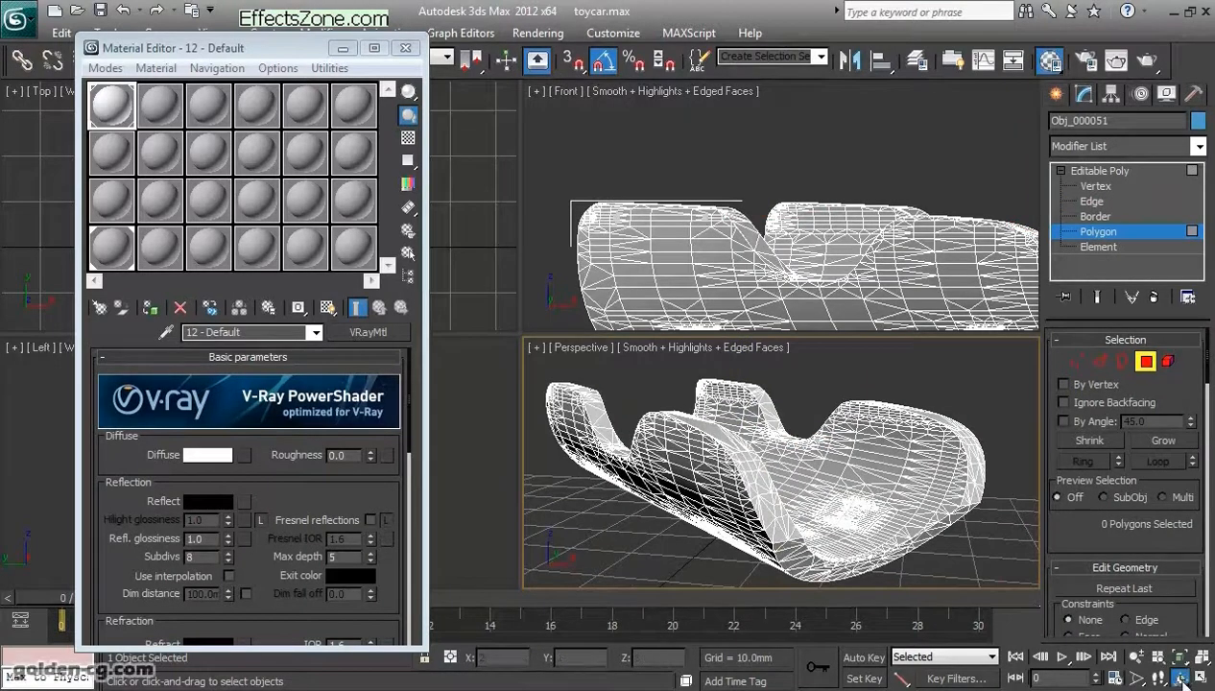
{"action": "left_click_drag", "start_coordinate": [815, 480], "coordinate": [773, 483]}
{"action": "scroll", "coordinate": [774, 484], "scroll_direction": "up", "scroll_amount": 3}
{"action": "scroll", "coordinate": [778, 486], "scroll_direction": "down", "scroll_amount": 3}
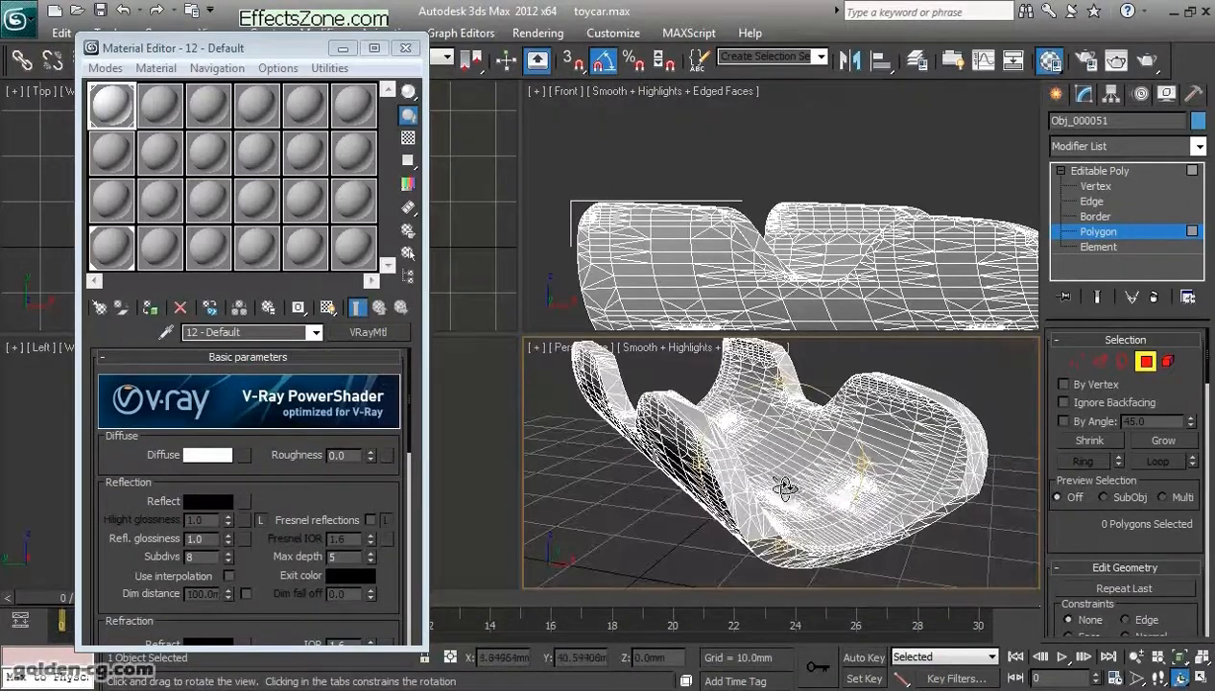
{"action": "left_click", "coordinate": [1077, 423]}
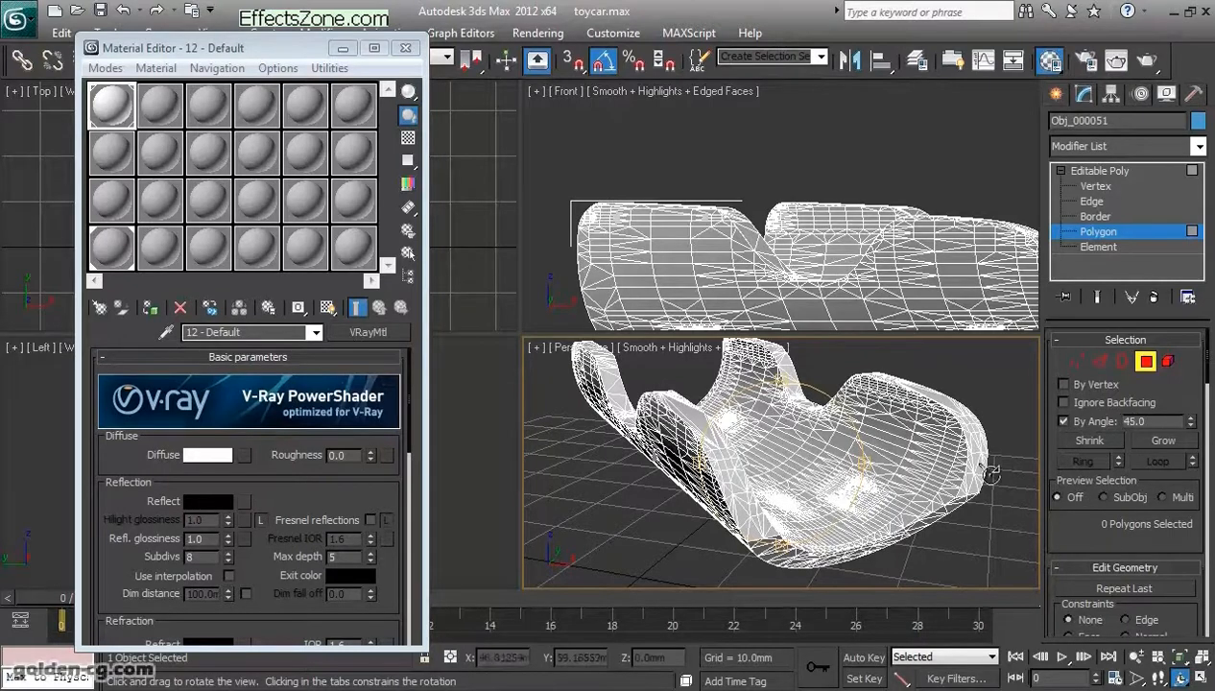
Step: Select the near side's rim polygons by angle and add the curved end face of the body part to the selection
{"action": "left_click_drag", "start_coordinate": [795, 488], "coordinate": [768, 489]}
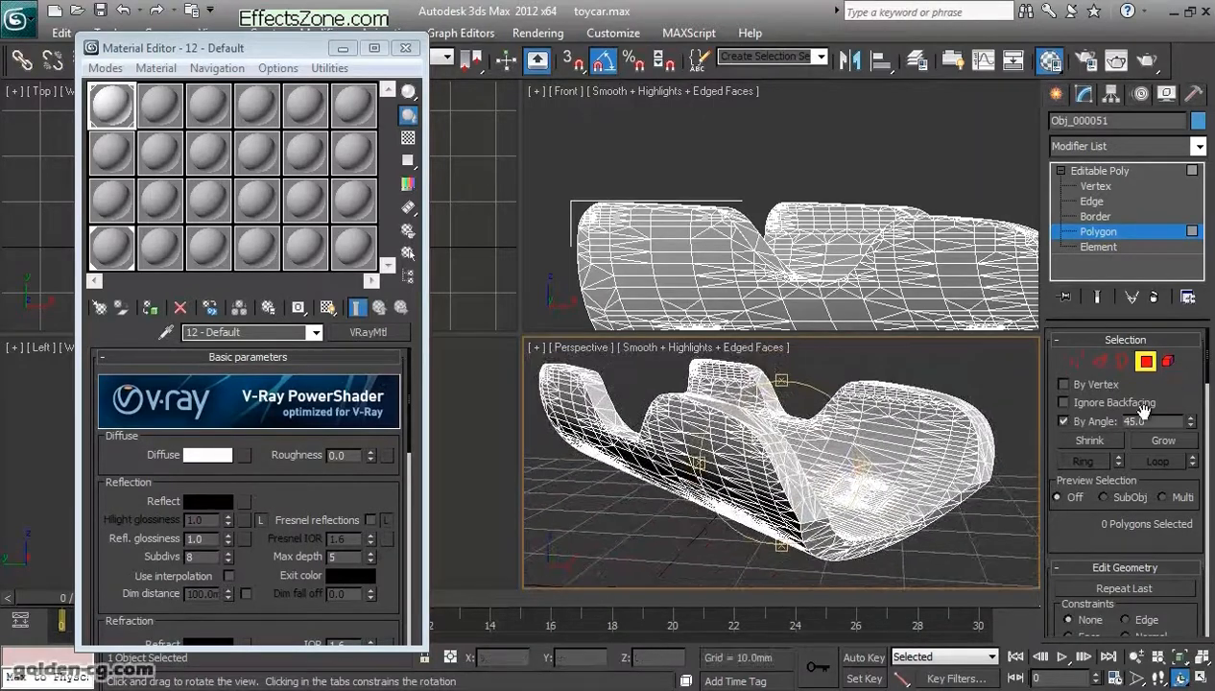
{"action": "right_click", "coordinate": [797, 473]}
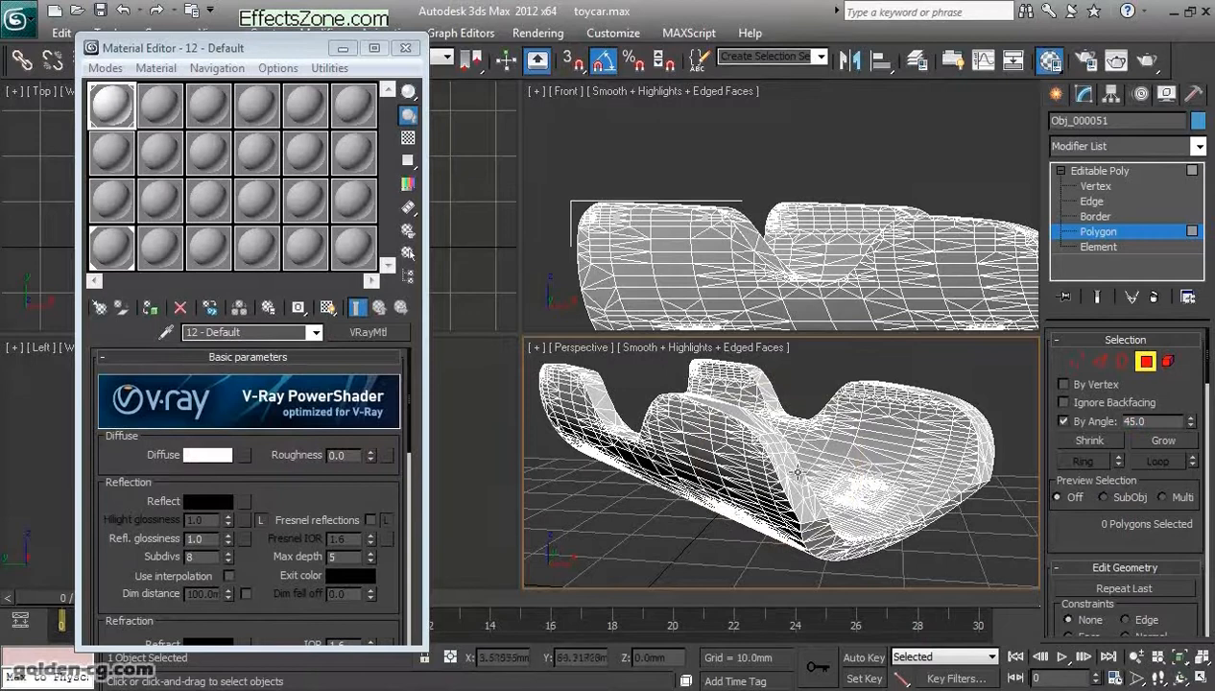
{"action": "left_click", "coordinate": [786, 457]}
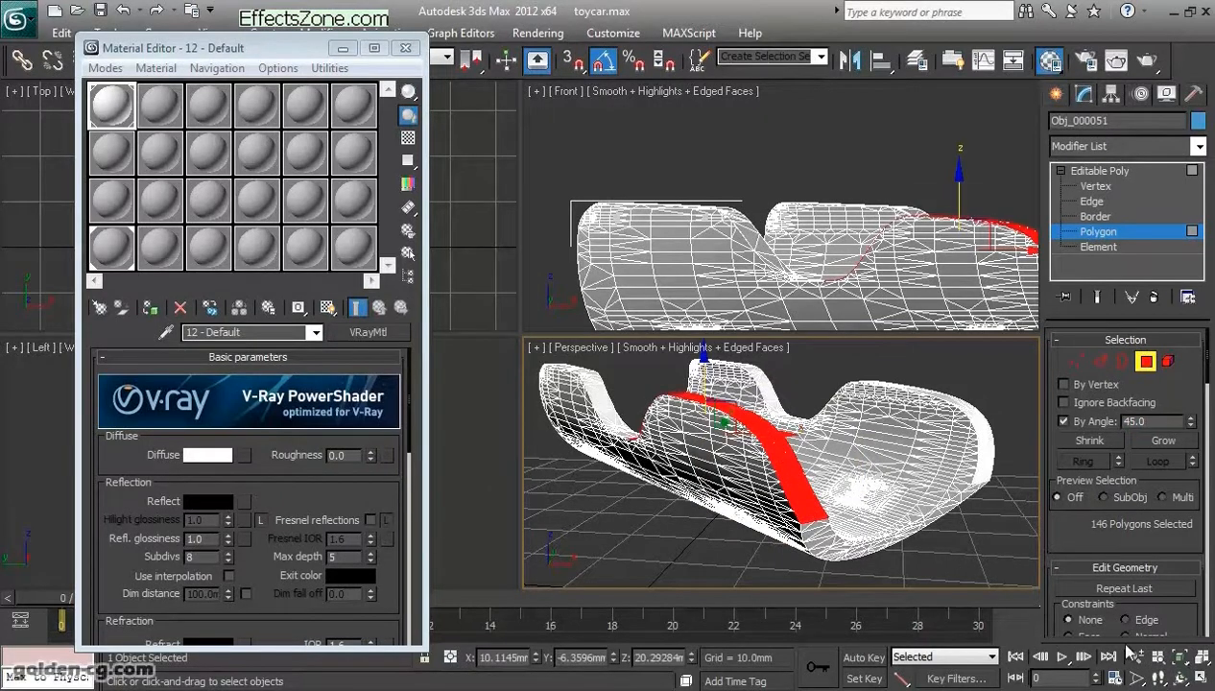
{"action": "left_click", "coordinate": [1179, 679]}
{"action": "left_click_drag", "start_coordinate": [792, 468], "coordinate": [711, 470]}
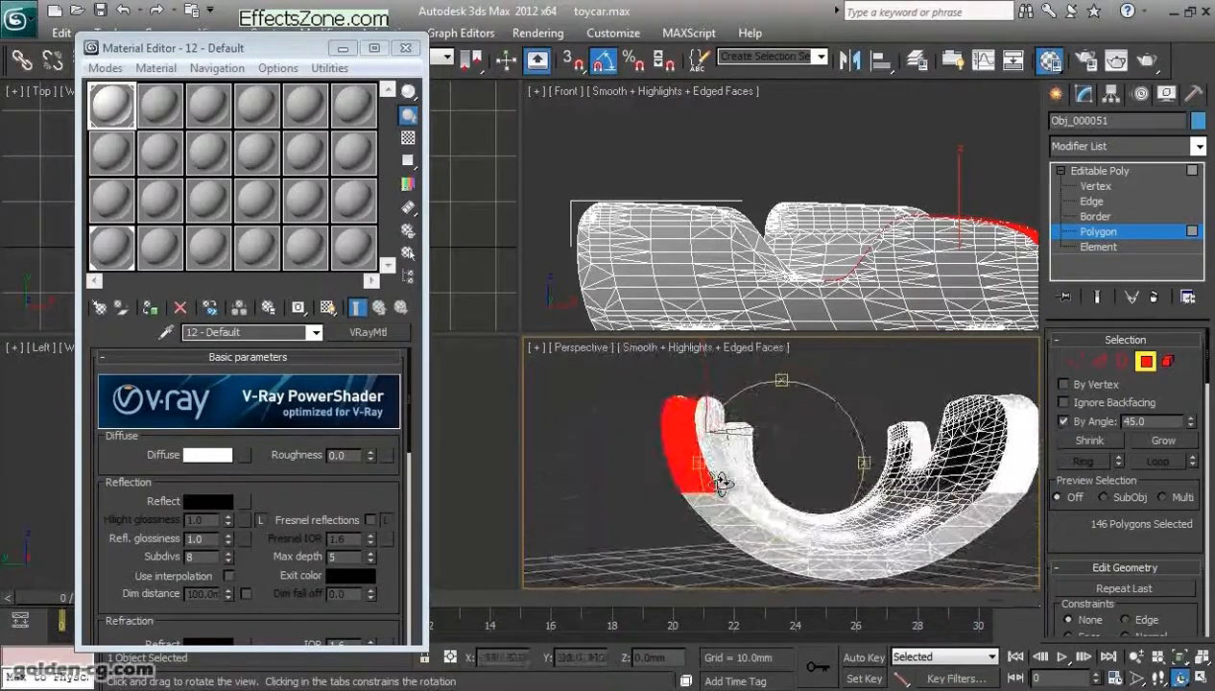
{"action": "right_click", "coordinate": [711, 472]}
{"action": "left_click", "coordinate": [845, 567], "text": "ctrl"}
Step: Try extending the rim selection across the body part's surfaces and undo that selection change
{"action": "middle_click_drag", "start_coordinate": [990, 529], "coordinate": [955, 459]}
{"action": "left_click", "coordinate": [1181, 677]}
{"action": "left_click_drag", "start_coordinate": [759, 470], "coordinate": [795, 490]}
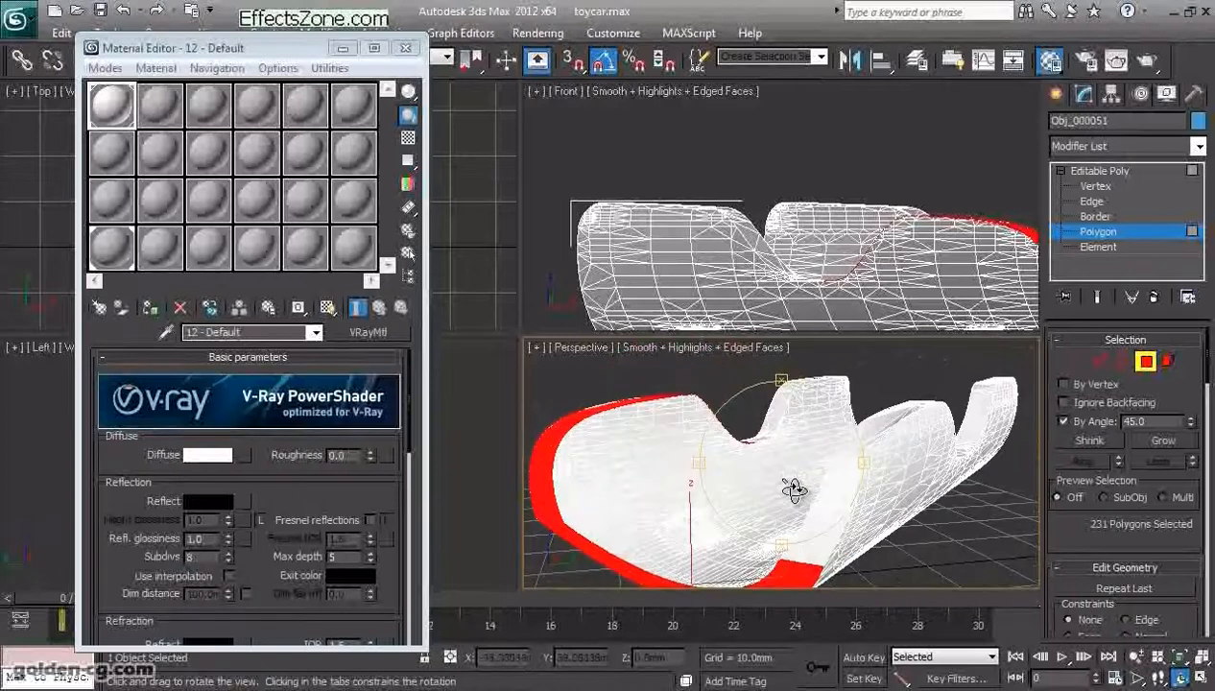
{"action": "right_click", "coordinate": [794, 490]}
{"action": "key", "text": "ctrl+a"}
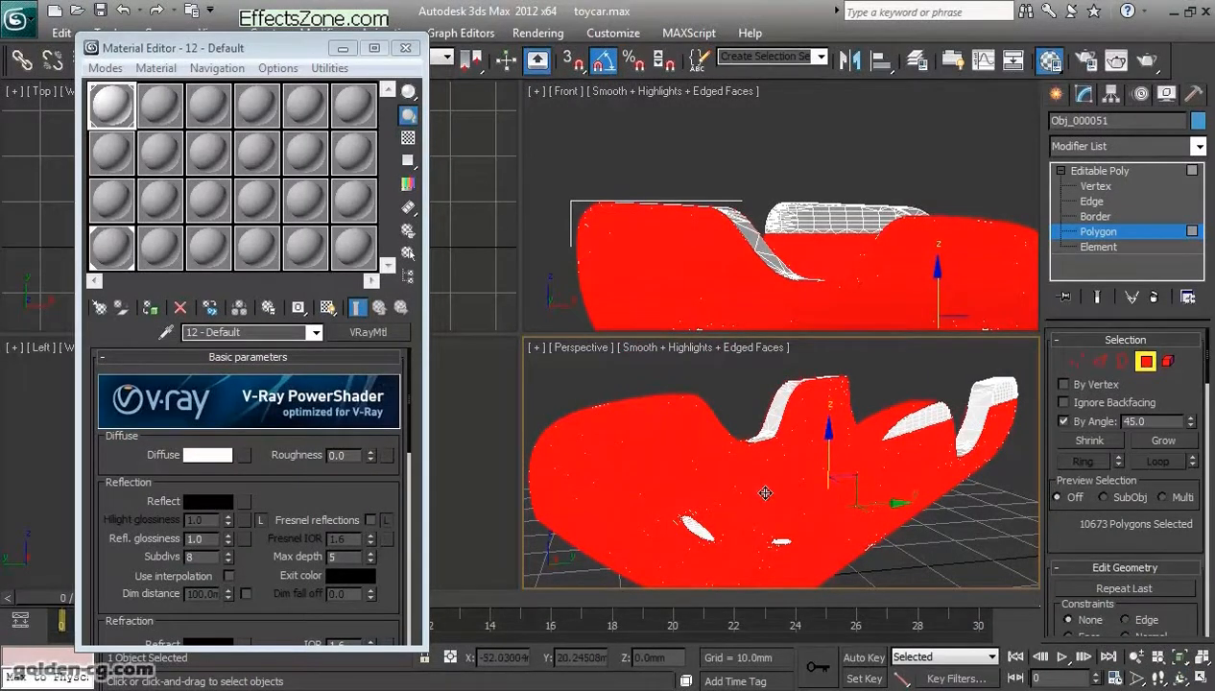
{"action": "key", "text": "ctrl+z"}
Step: Add the remaining edge-thickness polygons to the rim selection and remove the body part's broad inner surface from it
{"action": "middle_click_drag", "start_coordinate": [772, 499], "coordinate": [783, 568]}
{"action": "left_click", "coordinate": [834, 496], "text": "ctrl"}
{"action": "middle_click_drag", "start_coordinate": [825, 523], "coordinate": [912, 452], "text": "alt"}
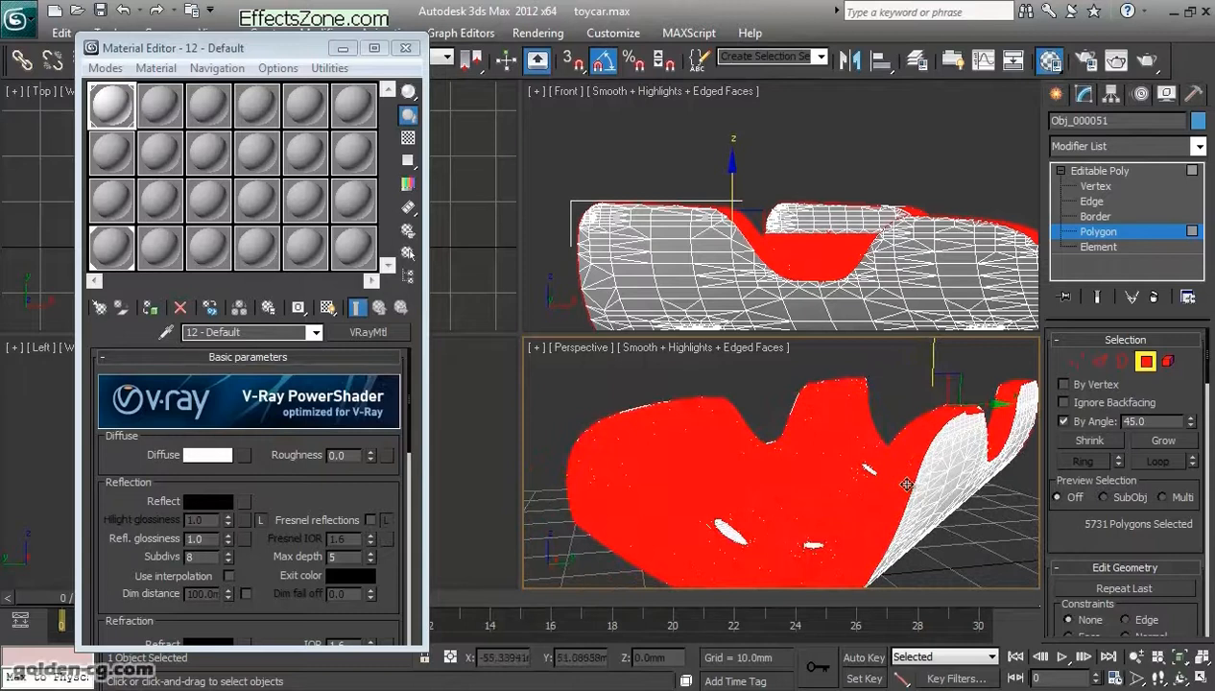
{"action": "left_click", "coordinate": [807, 506], "text": "alt"}
Step: Set the material ID of the selected rim polygons to 2
{"action": "middle_click_drag", "start_coordinate": [797, 521], "coordinate": [719, 475], "text": "alt"}
{"action": "middle_click_drag", "start_coordinate": [805, 521], "coordinate": [1077, 523], "text": "alt"}
{"action": "scroll", "coordinate": [1102, 465], "scroll_direction": "down", "scroll_amount": 15}
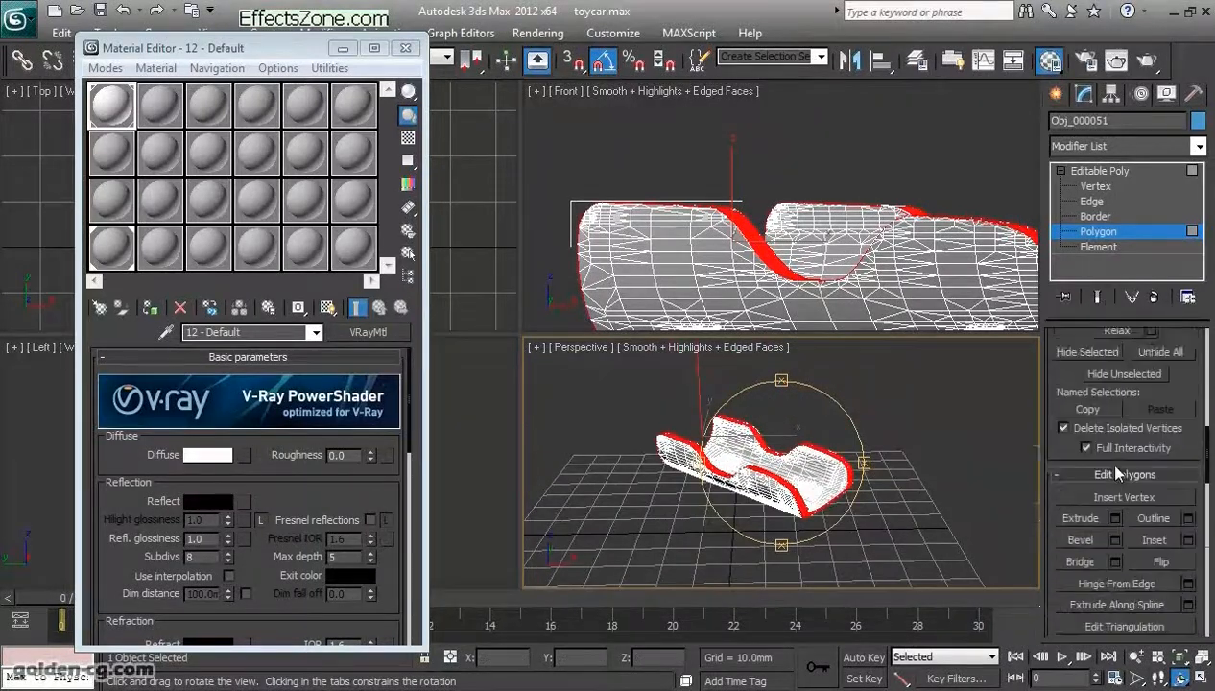
{"action": "scroll", "coordinate": [1120, 487], "scroll_direction": "down", "scroll_amount": 2}
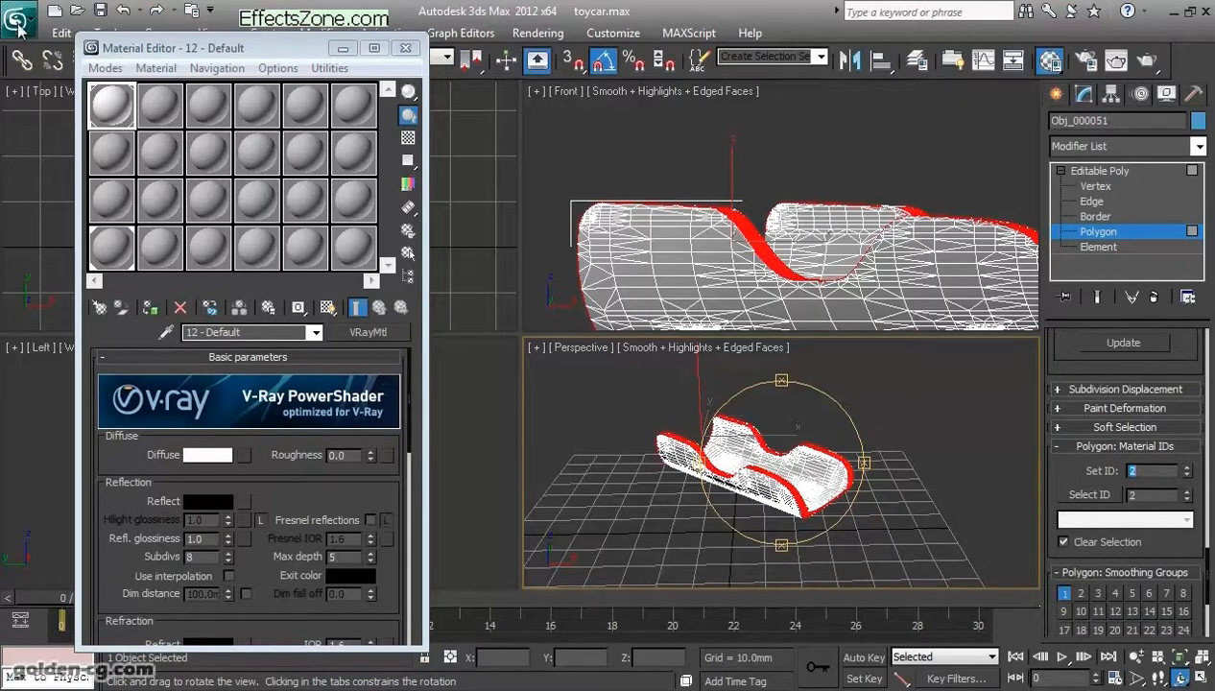
Step: Invert the polygon selection to check the material ID of the remaining surfaces, and invert it back to the rim
{"action": "left_click_drag", "start_coordinate": [152, 42], "coordinate": [195, 201]}
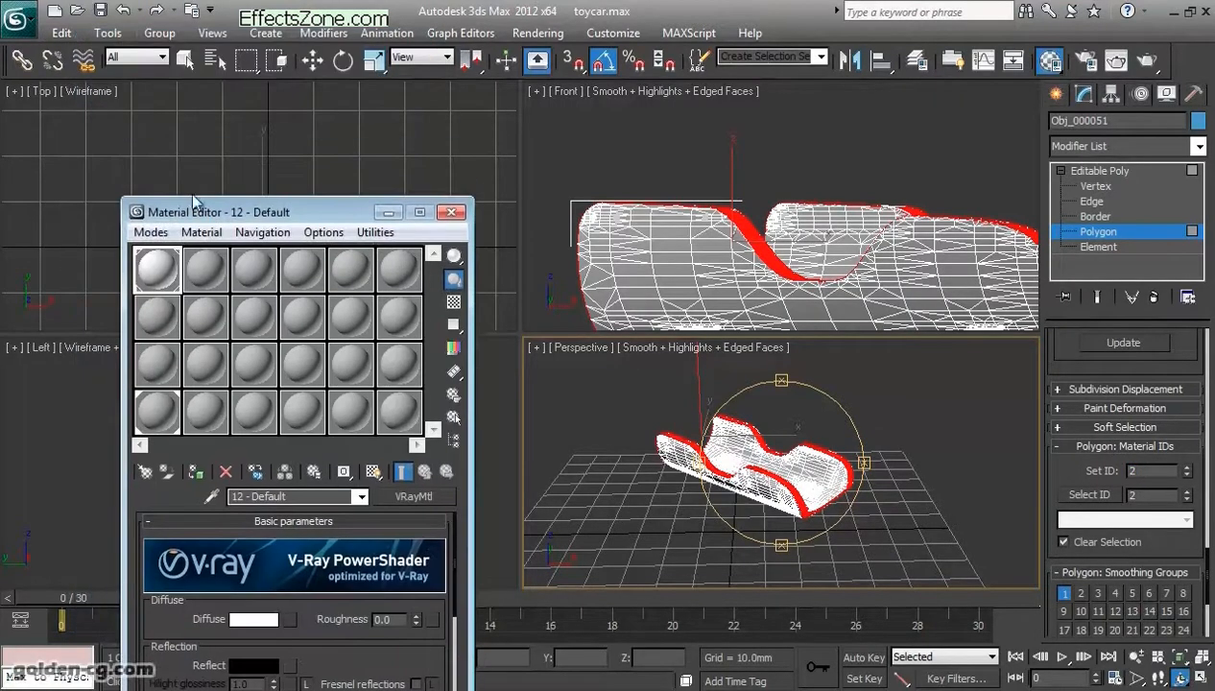
{"action": "left_click", "coordinate": [66, 36]}
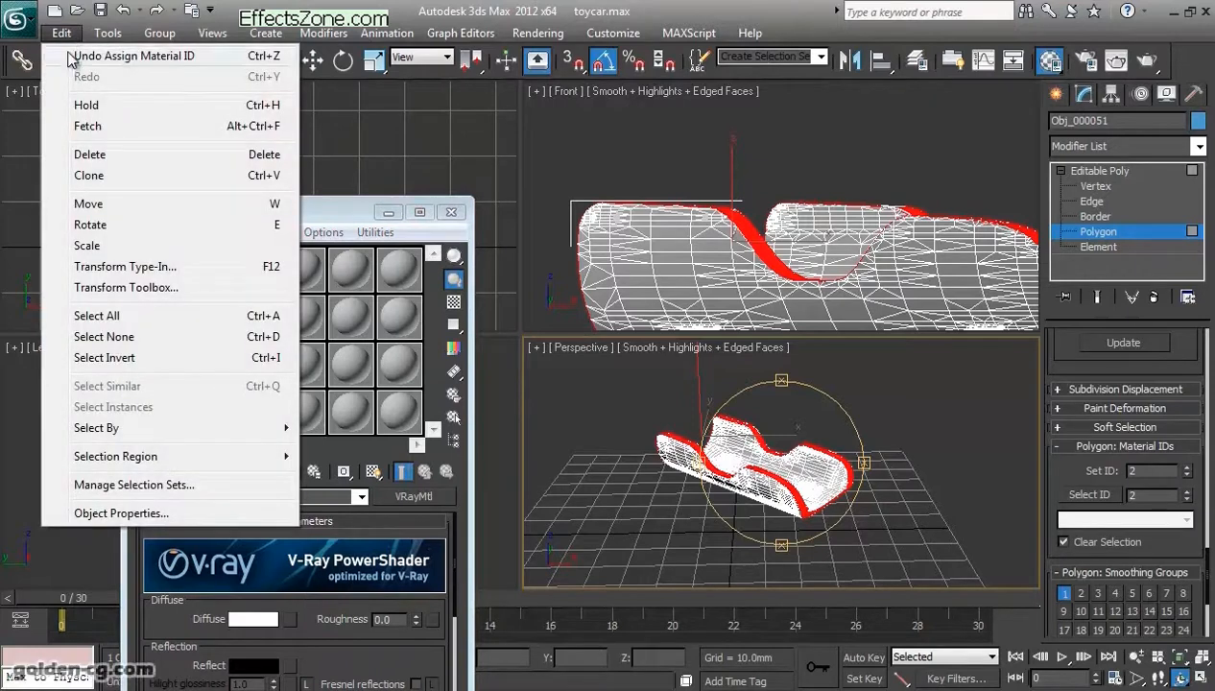
{"action": "left_click", "coordinate": [139, 358]}
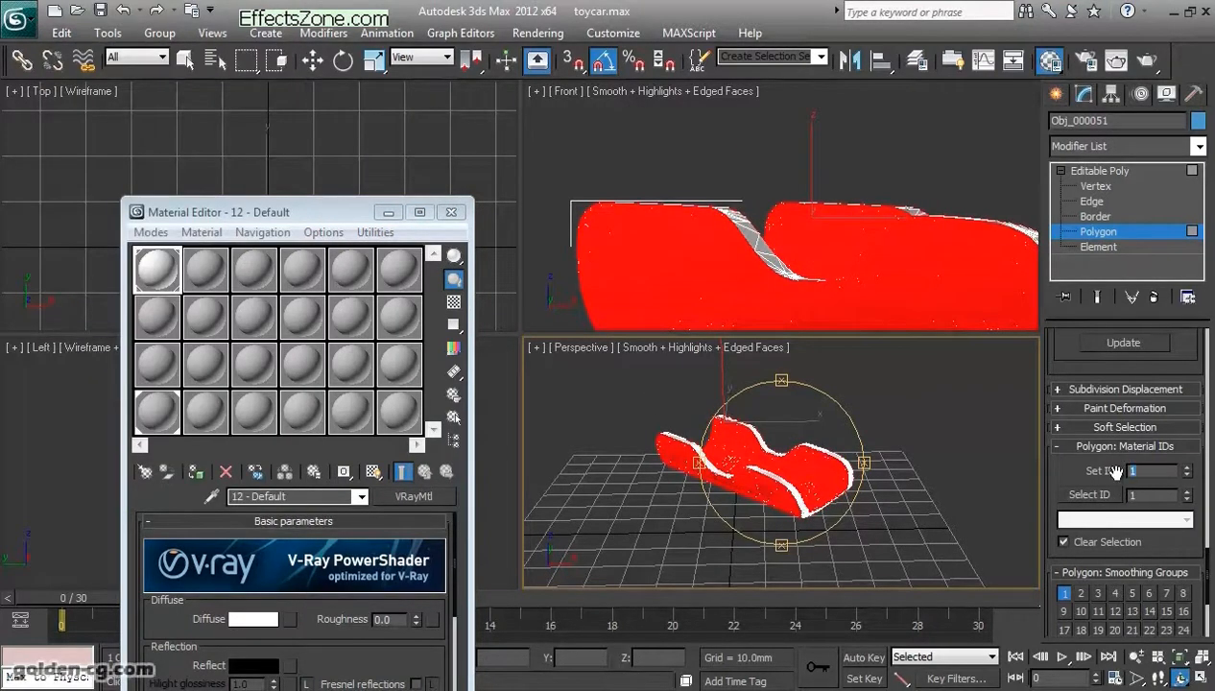
{"action": "left_click", "coordinate": [66, 35]}
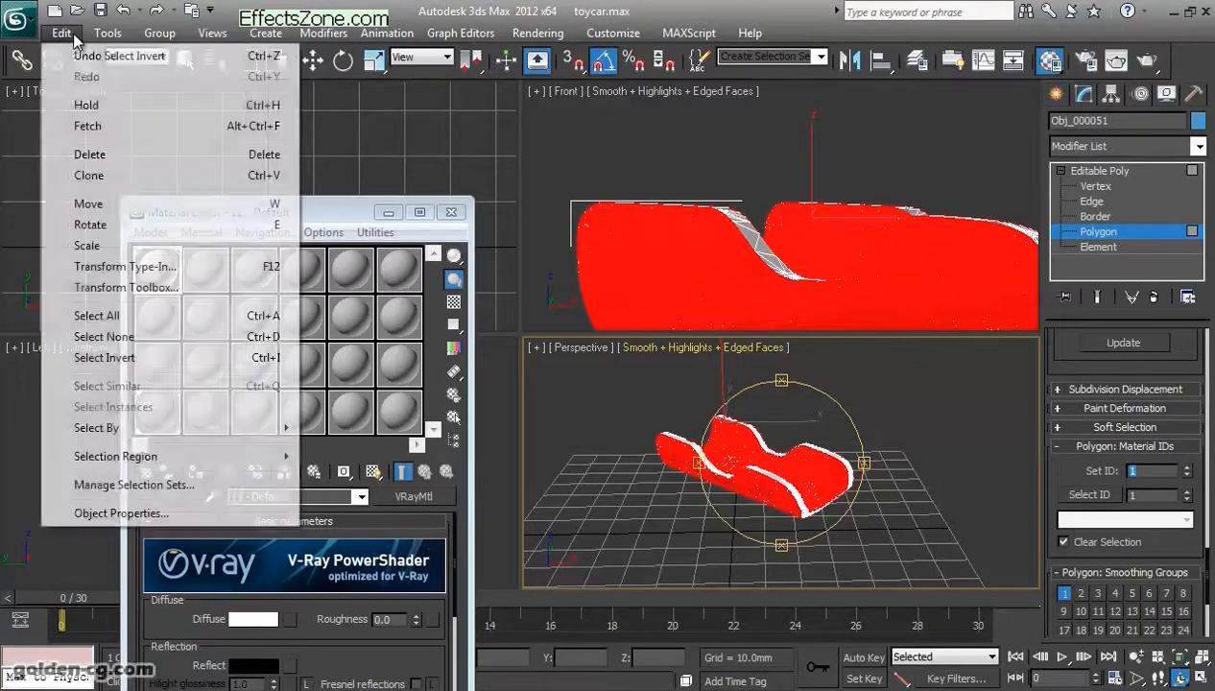
{"action": "left_click", "coordinate": [148, 357]}
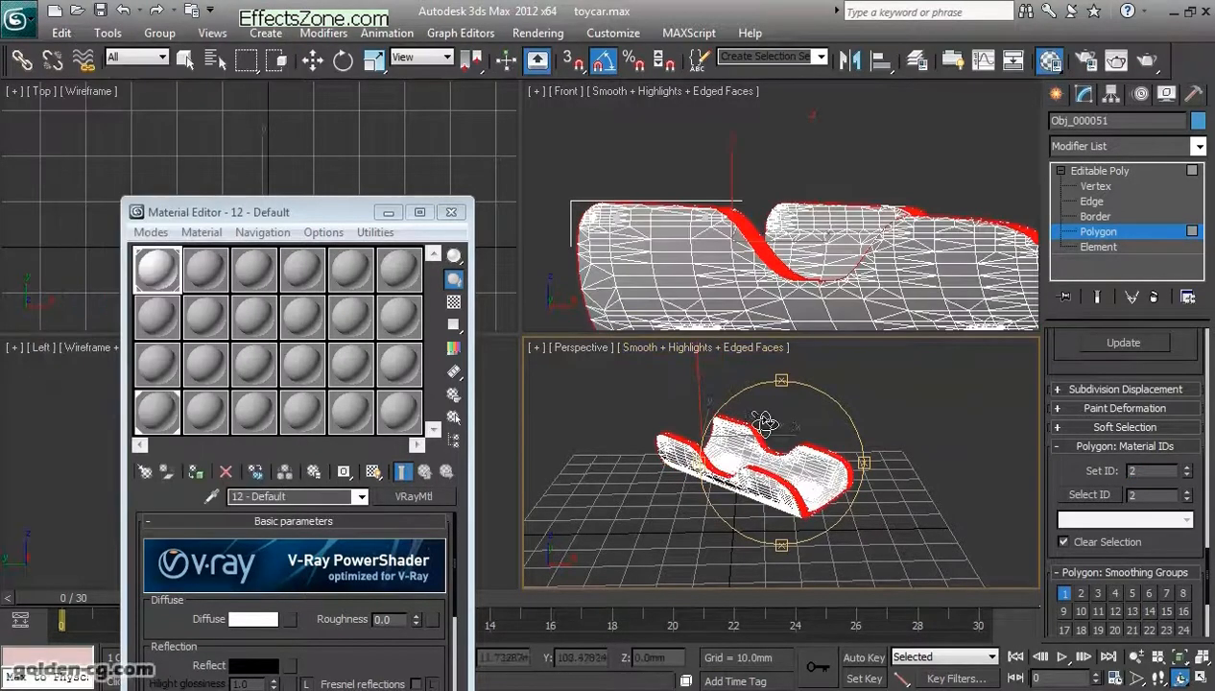
Step: Clear the polygon selection and turn off edged faces in the Perspective view
{"action": "key", "text": "w"}
{"action": "left_click", "coordinate": [887, 485]}
{"action": "key", "text": "F4"}
{"action": "middle_click_drag", "start_coordinate": [808, 495], "coordinate": [816, 475]}
Step: Name the second material slot bamboo and change its material type to VRayMtl
{"action": "left_click_drag", "start_coordinate": [296, 205], "coordinate": [315, 103]}
{"action": "left_click", "coordinate": [224, 168]}
{"action": "left_click_drag", "start_coordinate": [309, 387], "coordinate": [186, 388]}
{"action": "type", "text": "bamboo"}
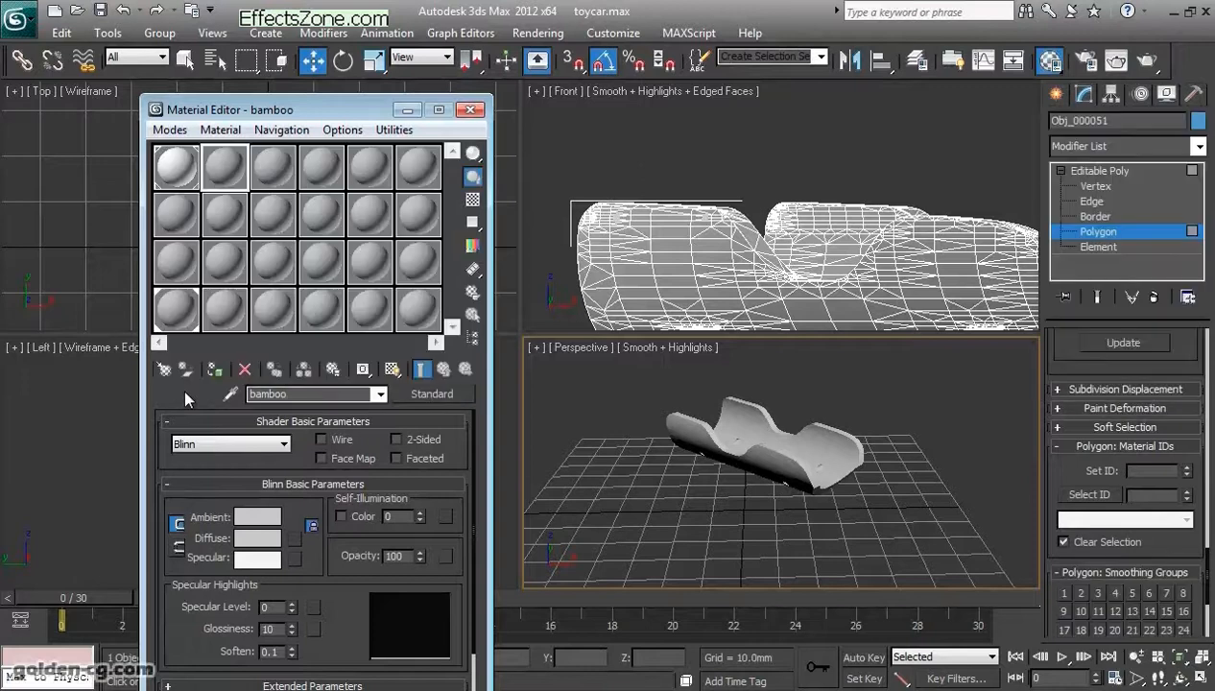
{"action": "left_click", "coordinate": [424, 396]}
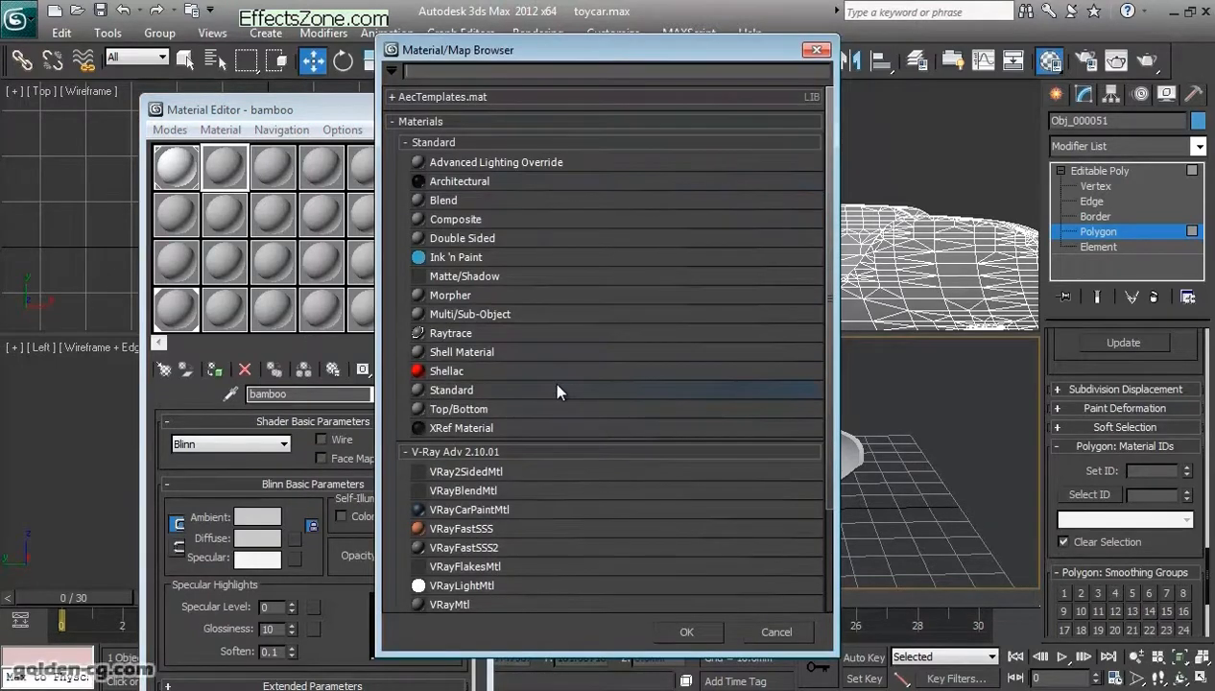
{"action": "scroll", "coordinate": [551, 380], "scroll_direction": "down", "scroll_amount": 3}
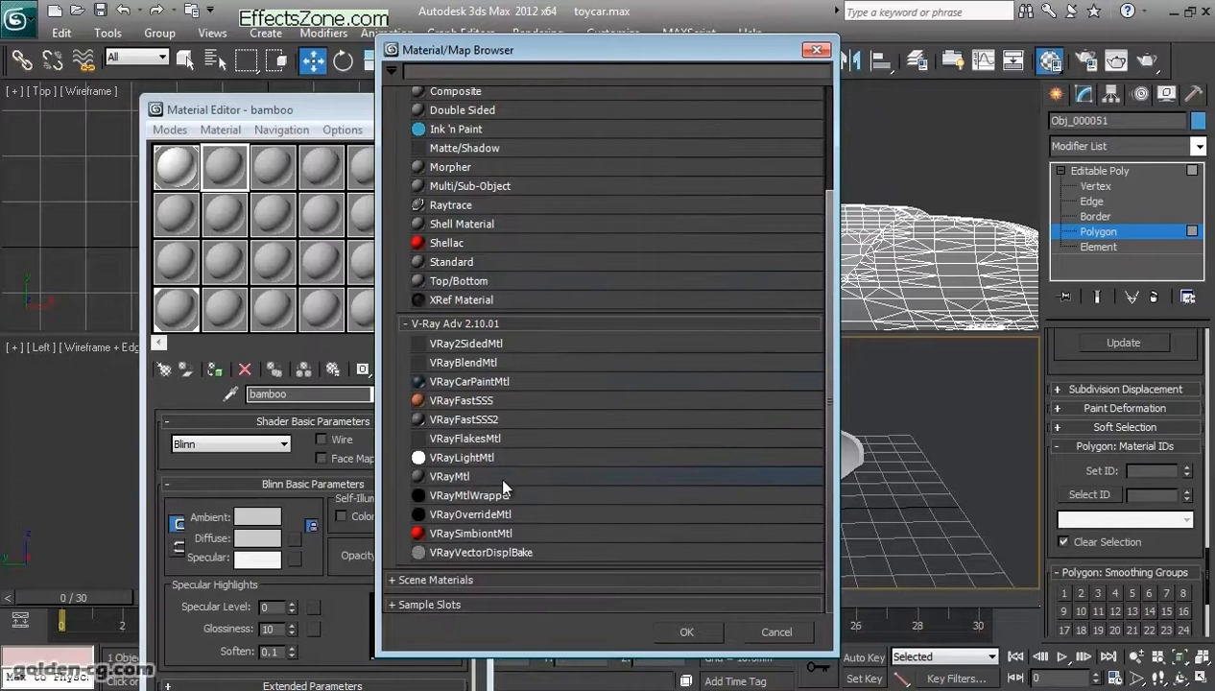
{"action": "double_click", "coordinate": [496, 476]}
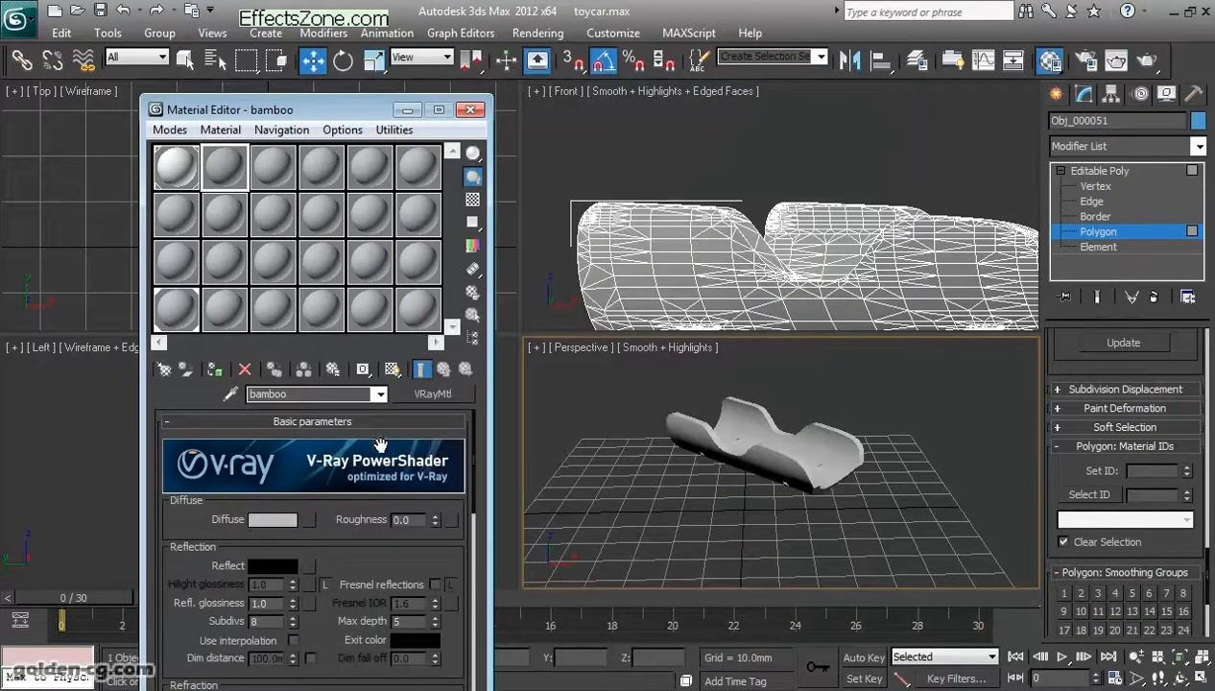
{"action": "mouse_move", "coordinate": [351, 557]}
{"action": "left_mouse_down"}
{"action": "mouse_move", "coordinate": [348, 486]}
{"action": "mouse_move", "coordinate": [350, 563]}
{"action": "left_mouse_up"}
{"action": "left_click", "coordinate": [743, 499]}
{"action": "scroll", "coordinate": [743, 499], "scroll_direction": "up", "scroll_amount": 4}
{"action": "middle_click_drag", "start_coordinate": [744, 500], "coordinate": [749, 515]}
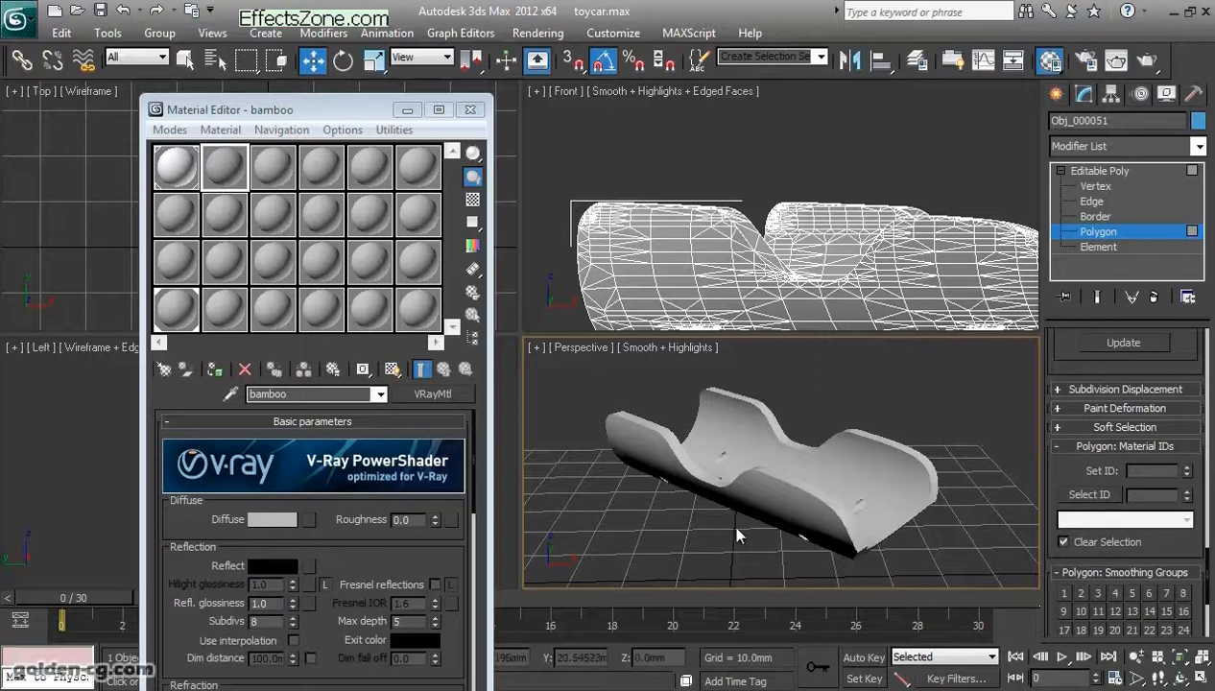
{"action": "middle_click_drag", "start_coordinate": [729, 527], "coordinate": [705, 503]}
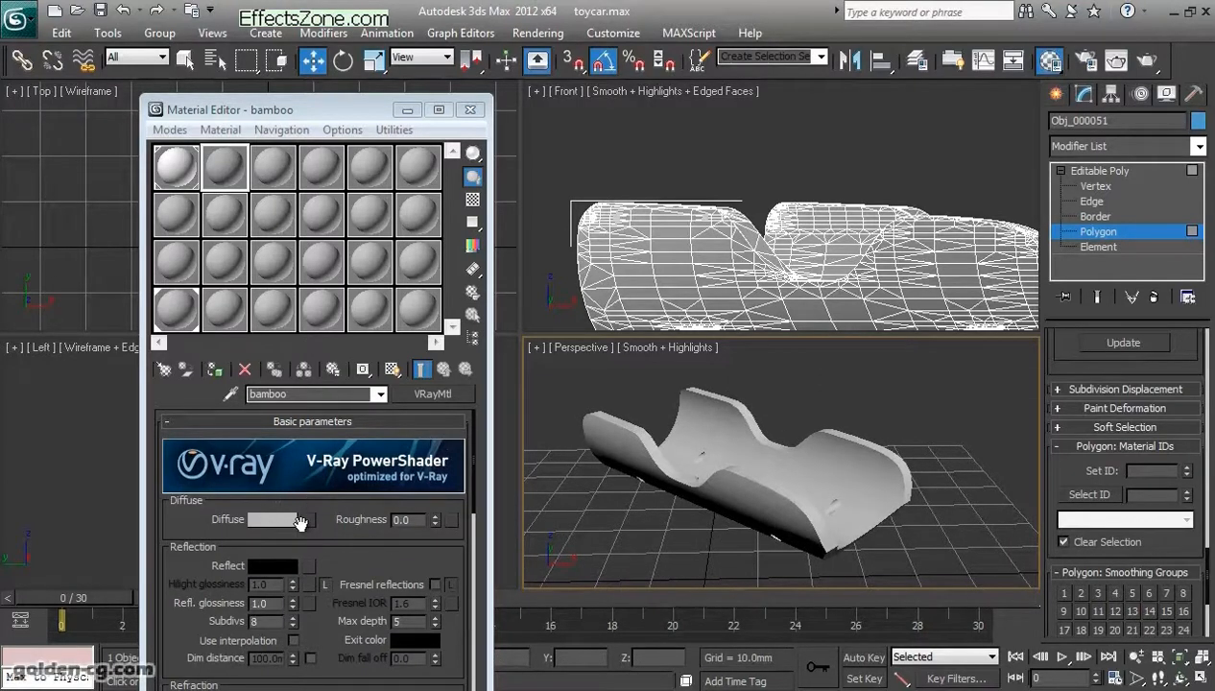
Step: Assign a Composite map to the bamboo material's Diffuse and return to the parent material
{"action": "left_click", "coordinate": [309, 520]}
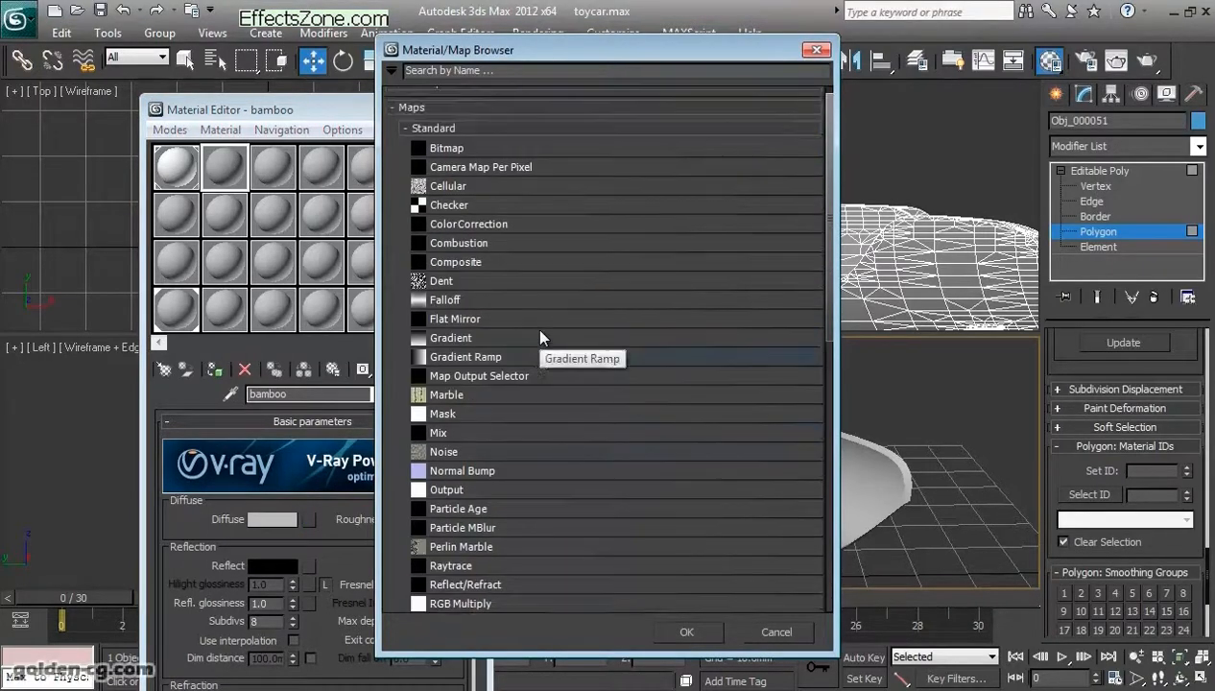
{"action": "scroll", "coordinate": [534, 325], "scroll_direction": "down", "scroll_amount": 10}
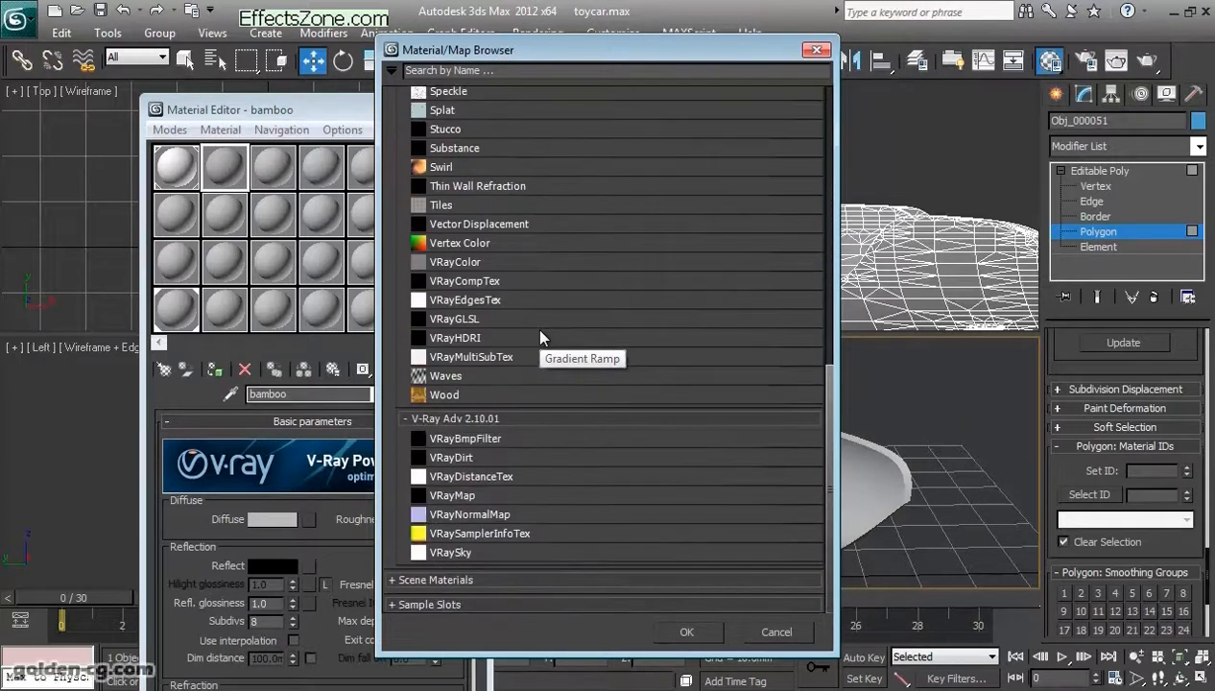
{"action": "scroll", "coordinate": [517, 437], "scroll_direction": "up", "scroll_amount": 5}
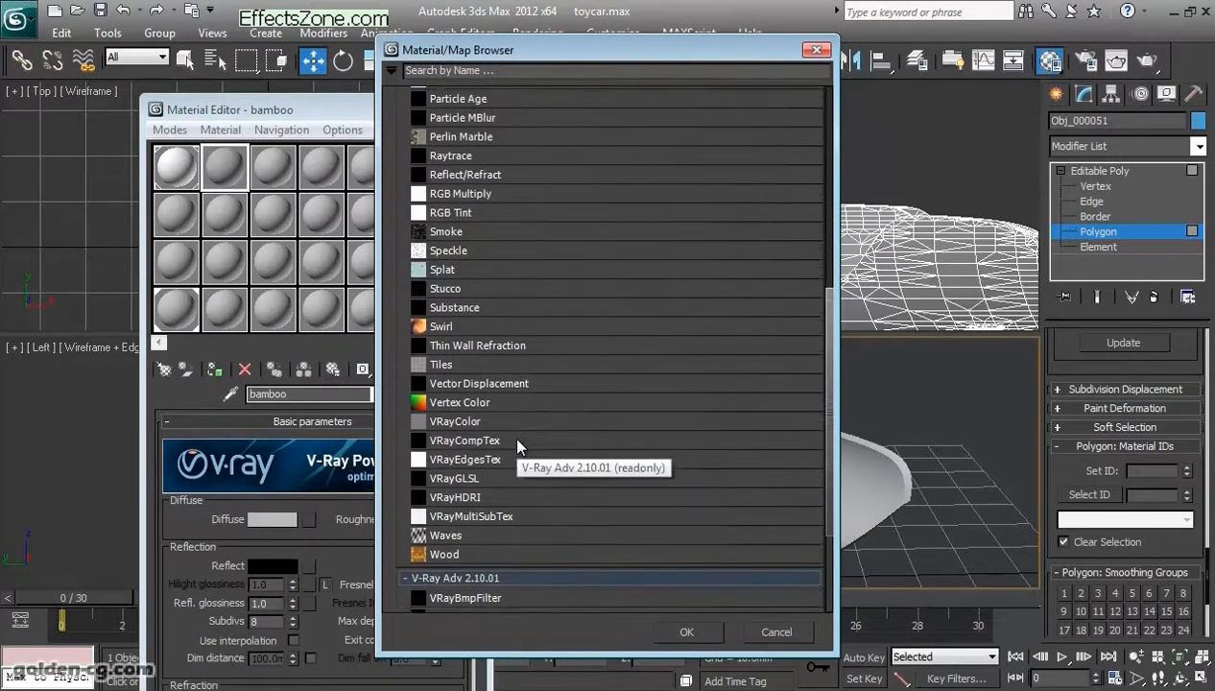
{"action": "scroll", "coordinate": [517, 445], "scroll_direction": "up", "scroll_amount": 5}
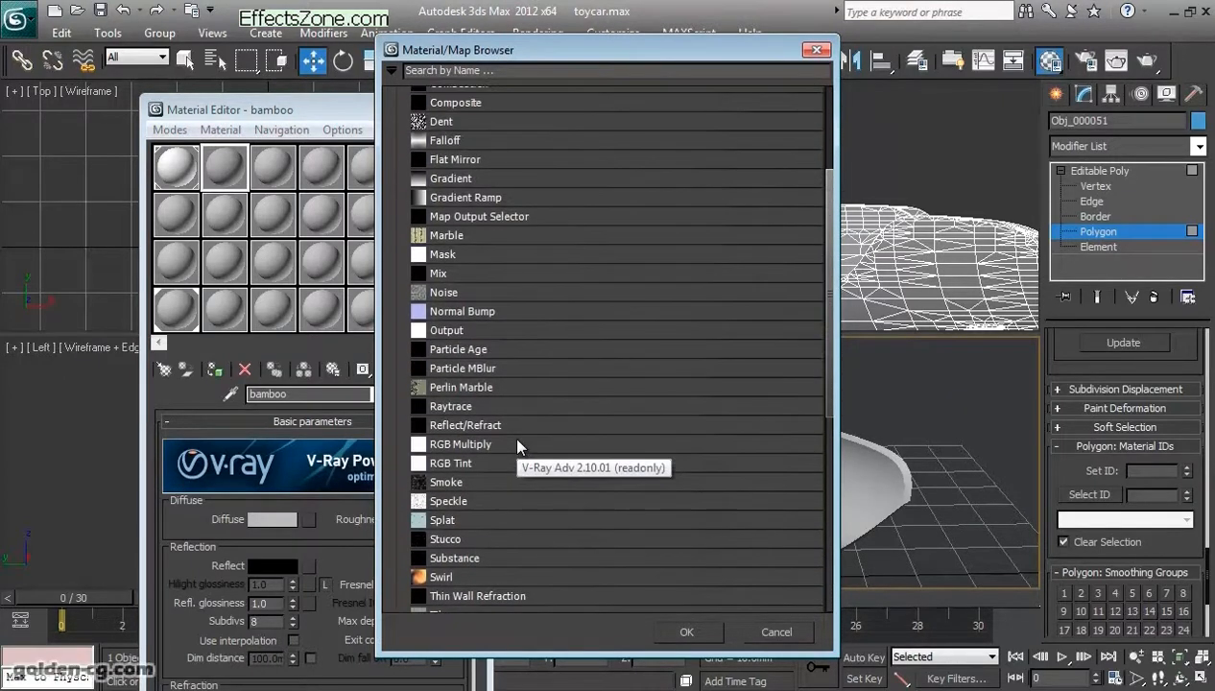
{"action": "scroll", "coordinate": [517, 446], "scroll_direction": "up", "scroll_amount": 1}
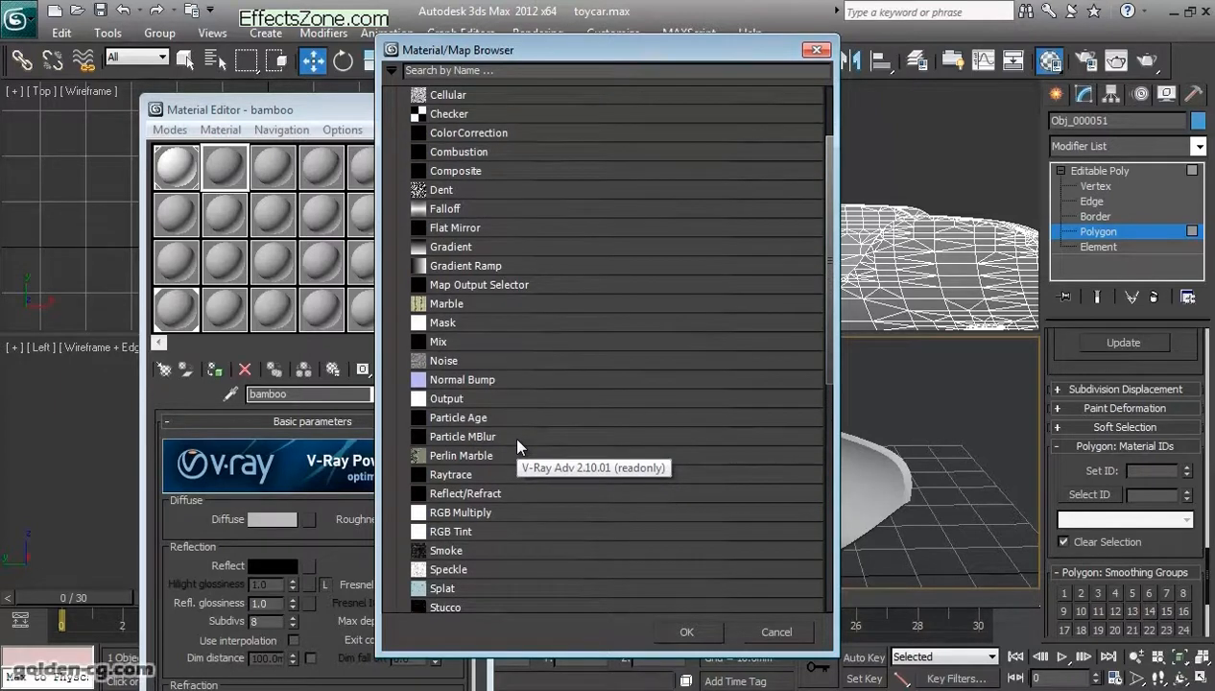
{"action": "scroll", "coordinate": [495, 279], "scroll_direction": "up", "scroll_amount": 2}
{"action": "left_click", "coordinate": [476, 217]}
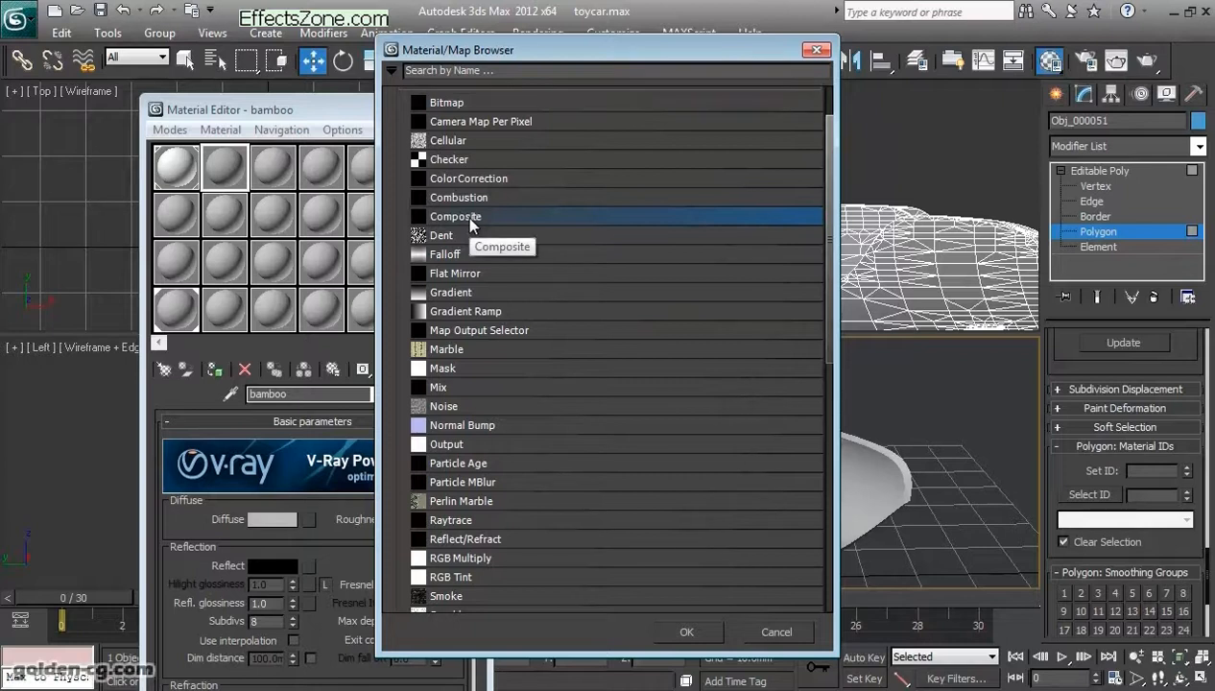
{"action": "double_click", "coordinate": [468, 219]}
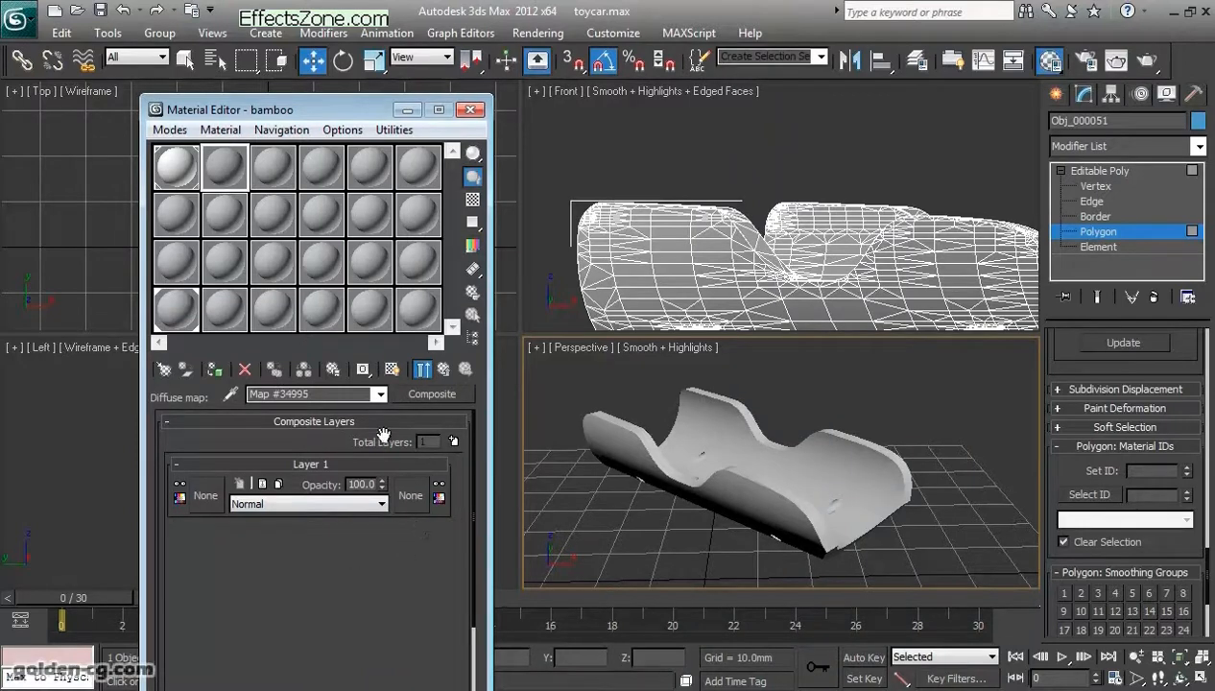
{"action": "left_click", "coordinate": [442, 372]}
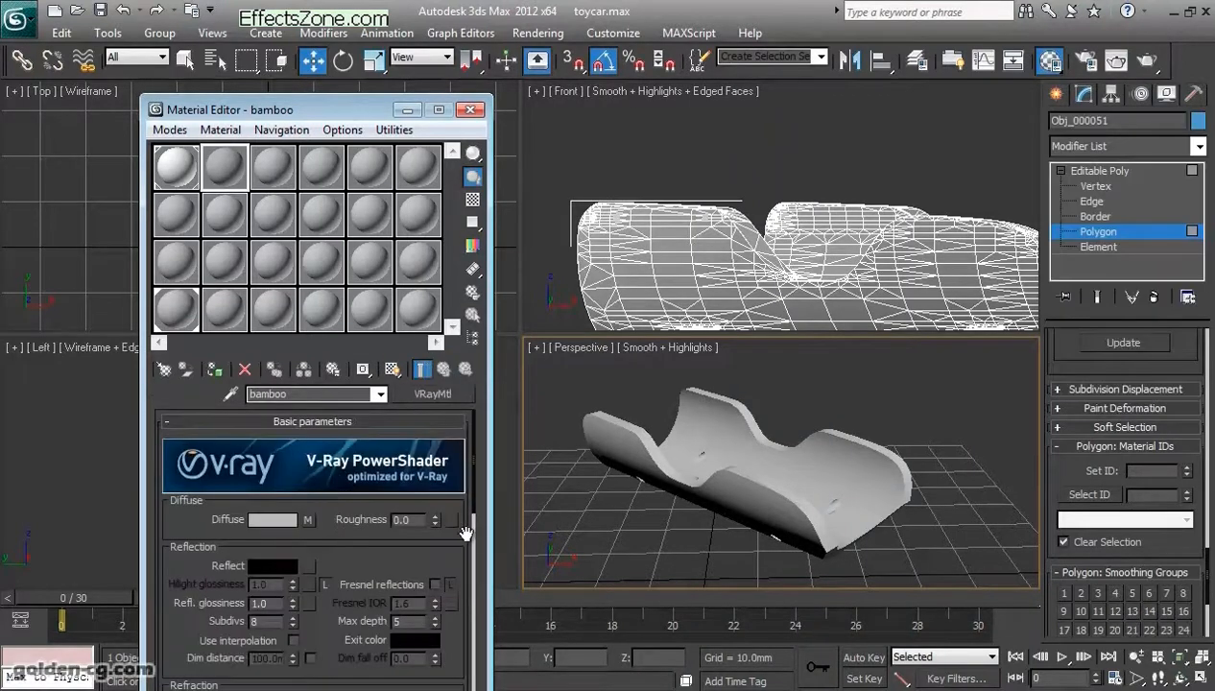
{"action": "left_click", "coordinate": [453, 521]}
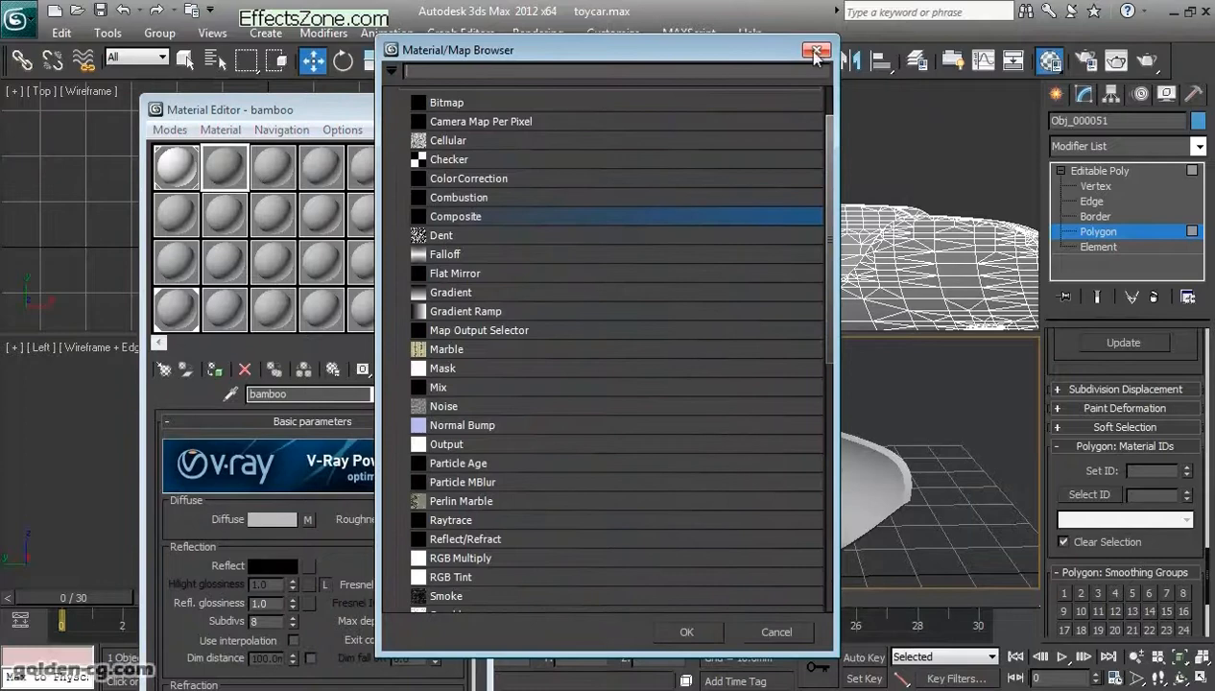
{"action": "left_click_drag", "start_coordinate": [831, 180], "coordinate": [831, 464]}
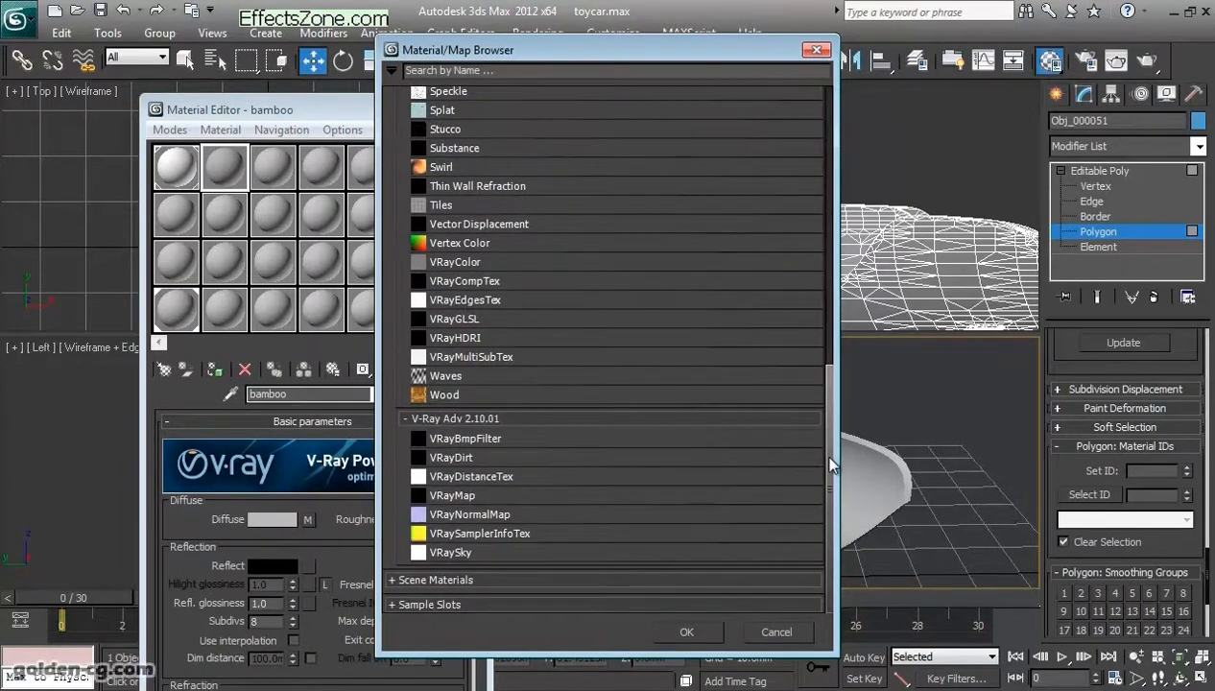
{"action": "left_click", "coordinate": [816, 49]}
Step: Look up VRayBlendMtl among the material types for the third material slot and close the browser
{"action": "left_click", "coordinate": [273, 167]}
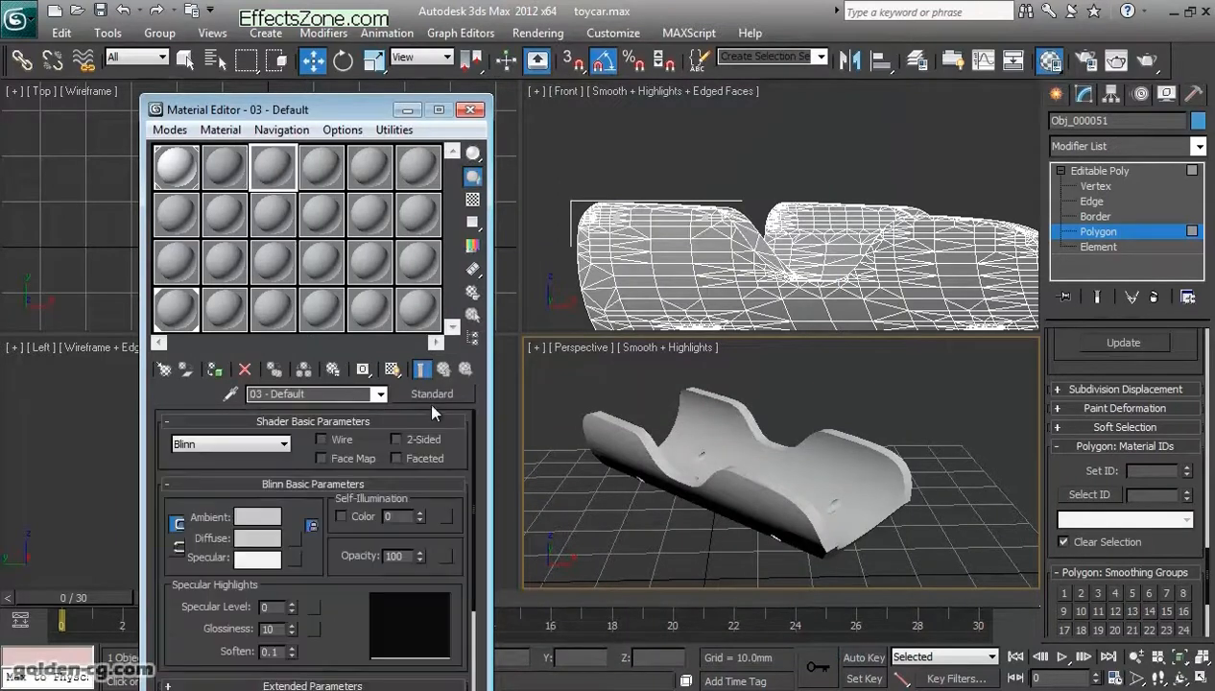
{"action": "left_click", "coordinate": [432, 394]}
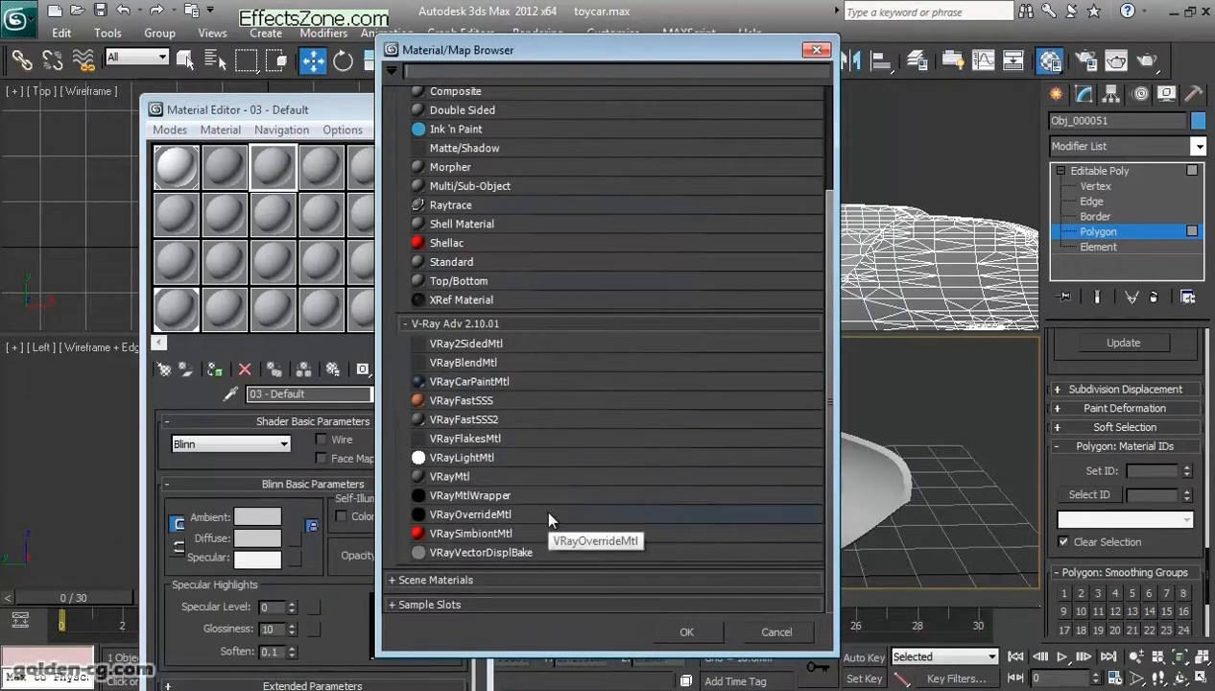
{"action": "left_click", "coordinate": [507, 363]}
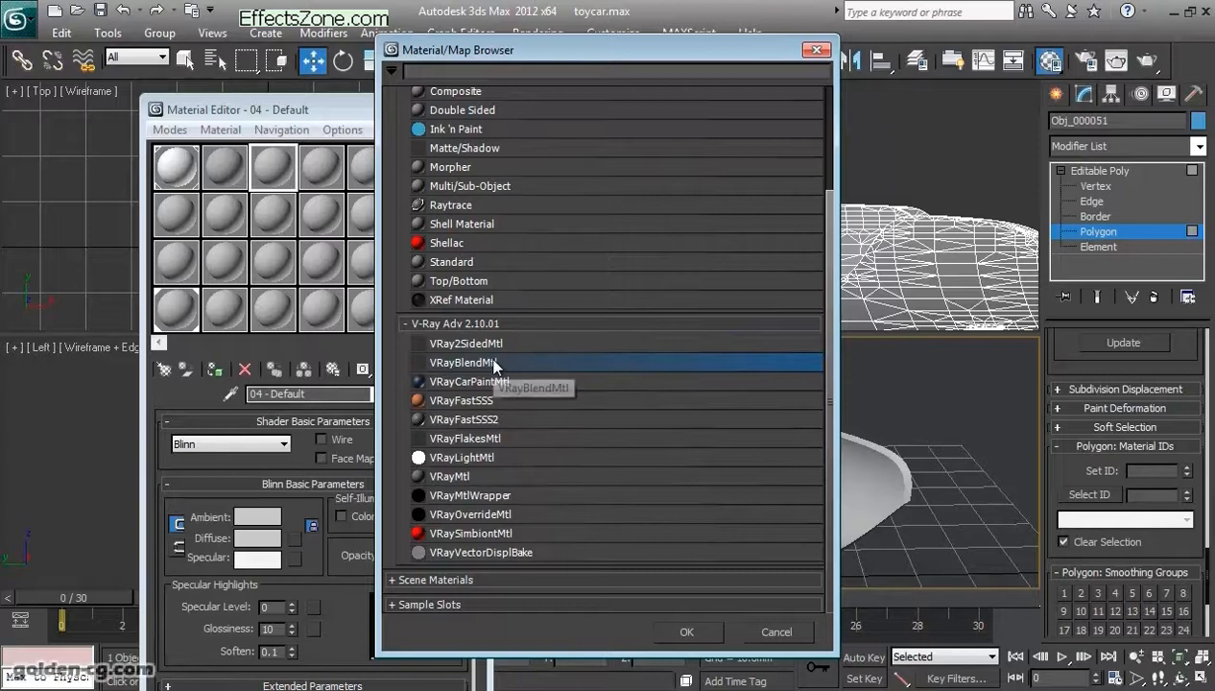
{"action": "left_click_drag", "start_coordinate": [502, 55], "coordinate": [708, 60]}
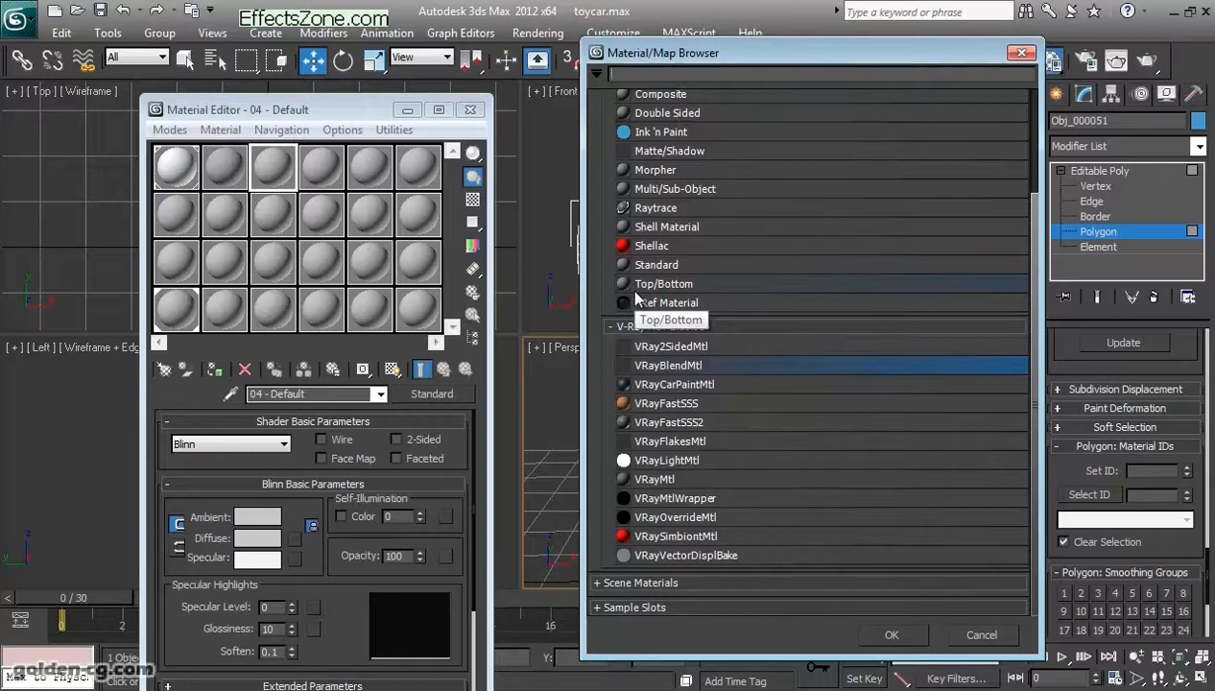
{"action": "left_click", "coordinate": [1023, 54]}
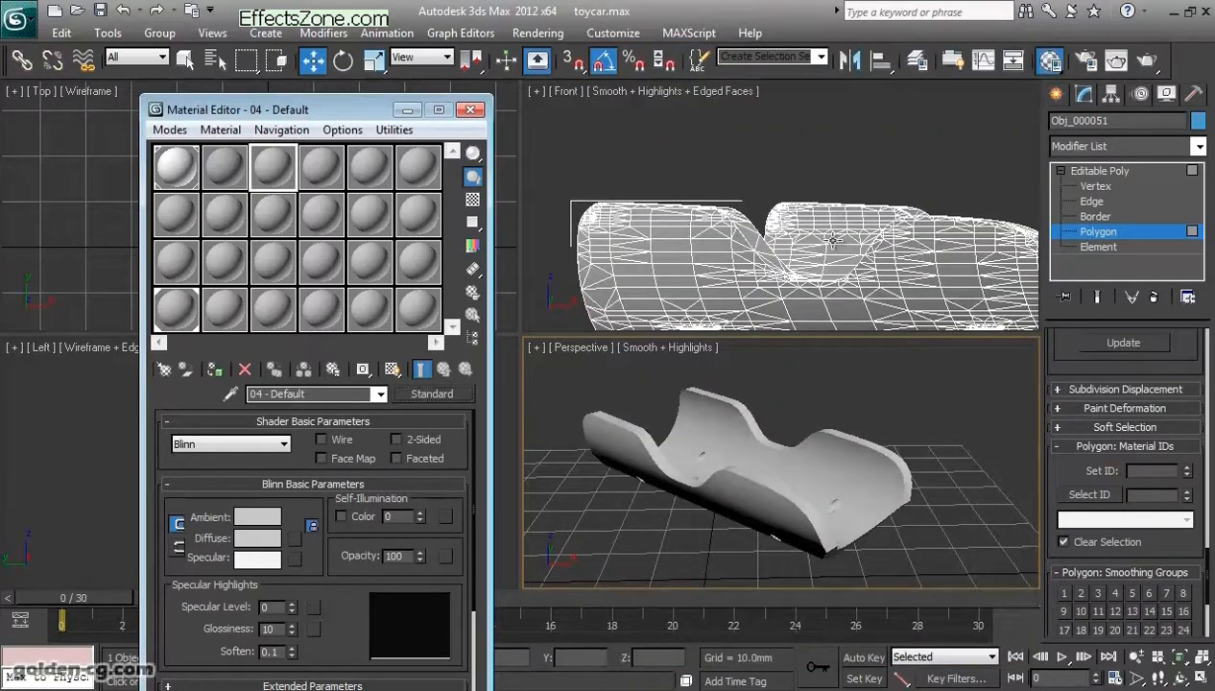
Step: Return to the bamboo material's Composite diffuse map and open bamboo_offset.jpg in the image viewer as a color reference
{"action": "left_click", "coordinate": [222, 166]}
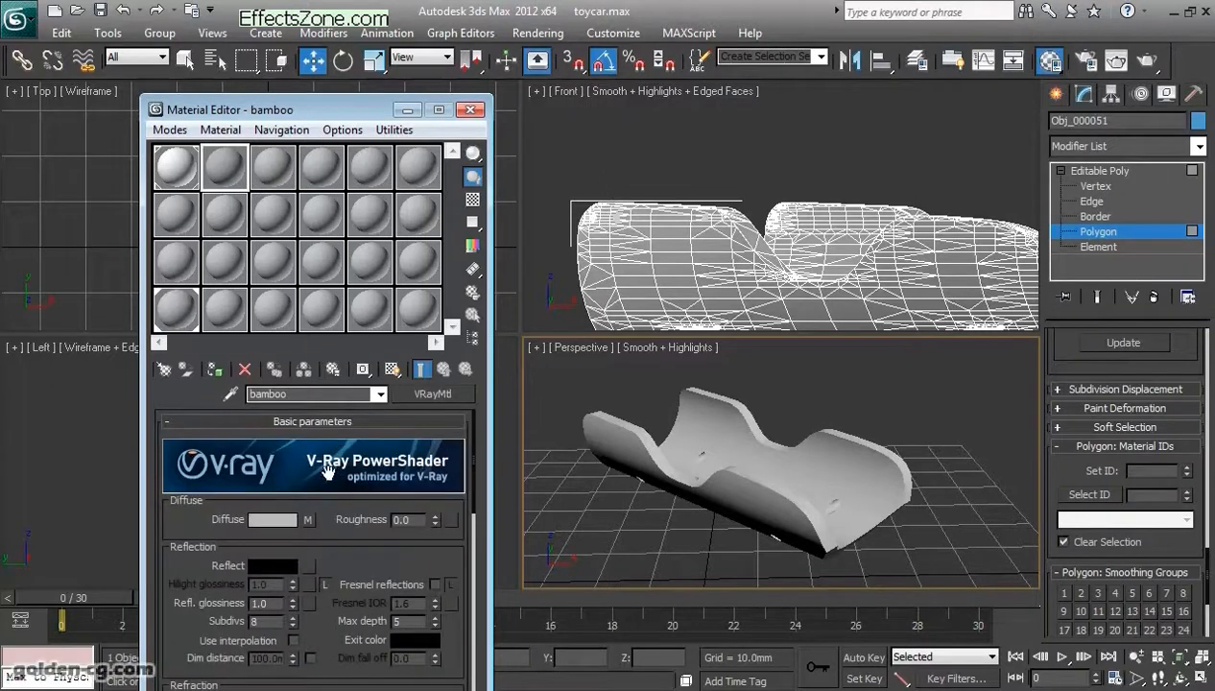
{"action": "left_click", "coordinate": [307, 519]}
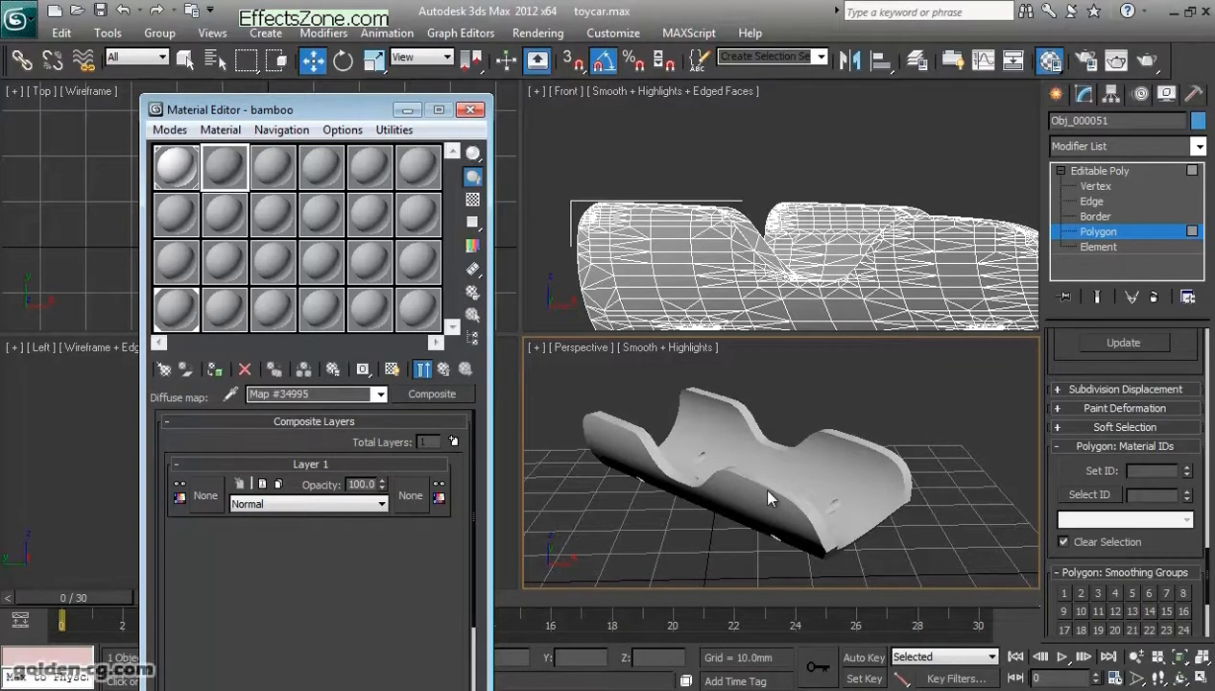
{"action": "key", "text": "alt+Tab"}
{"action": "left_click", "coordinate": [537, 33]}
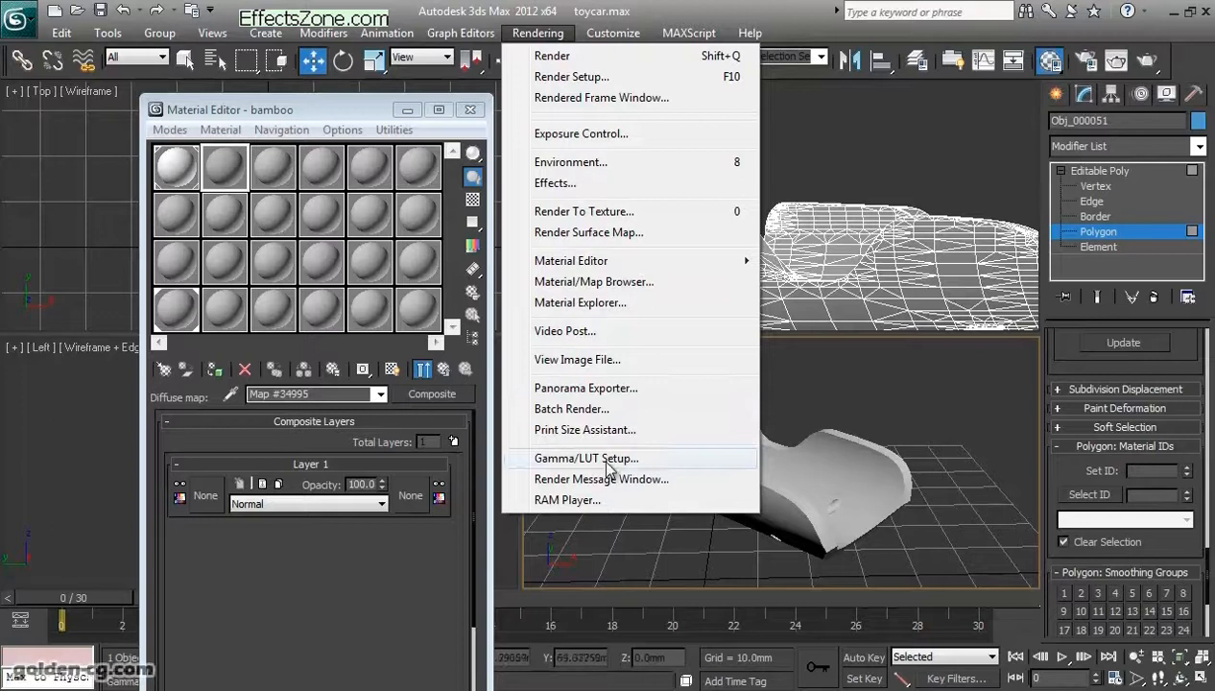
{"action": "left_click", "coordinate": [594, 363]}
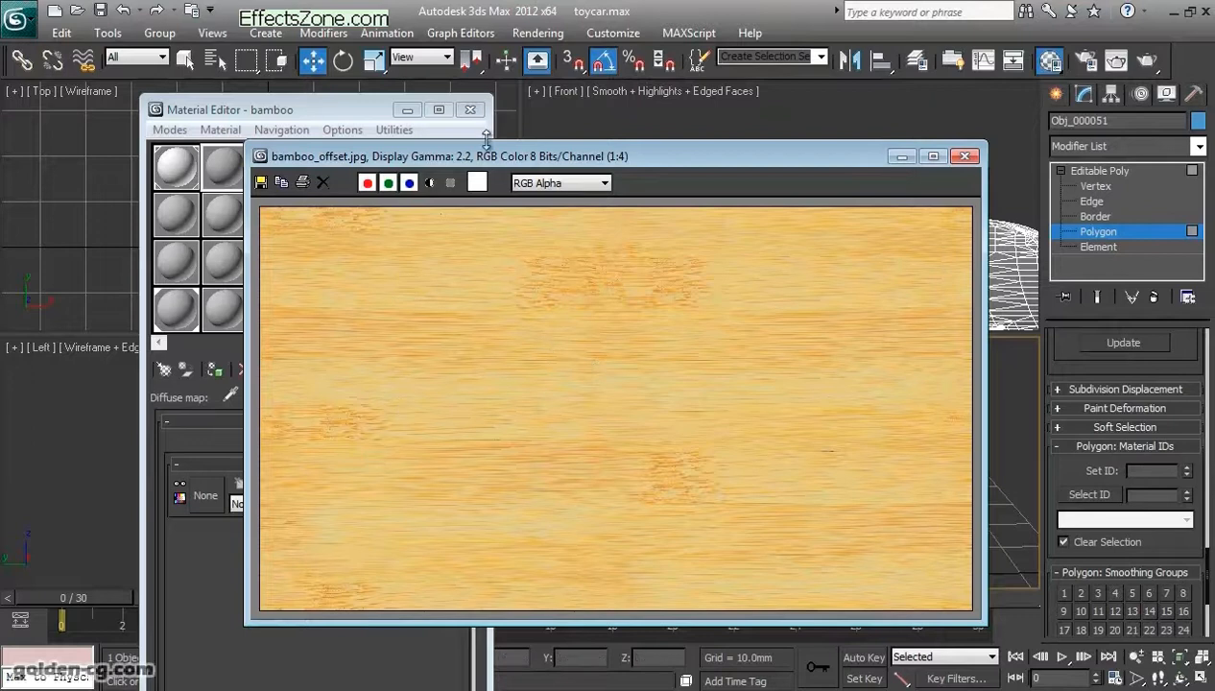
{"action": "left_click_drag", "start_coordinate": [464, 156], "coordinate": [390, 141]}
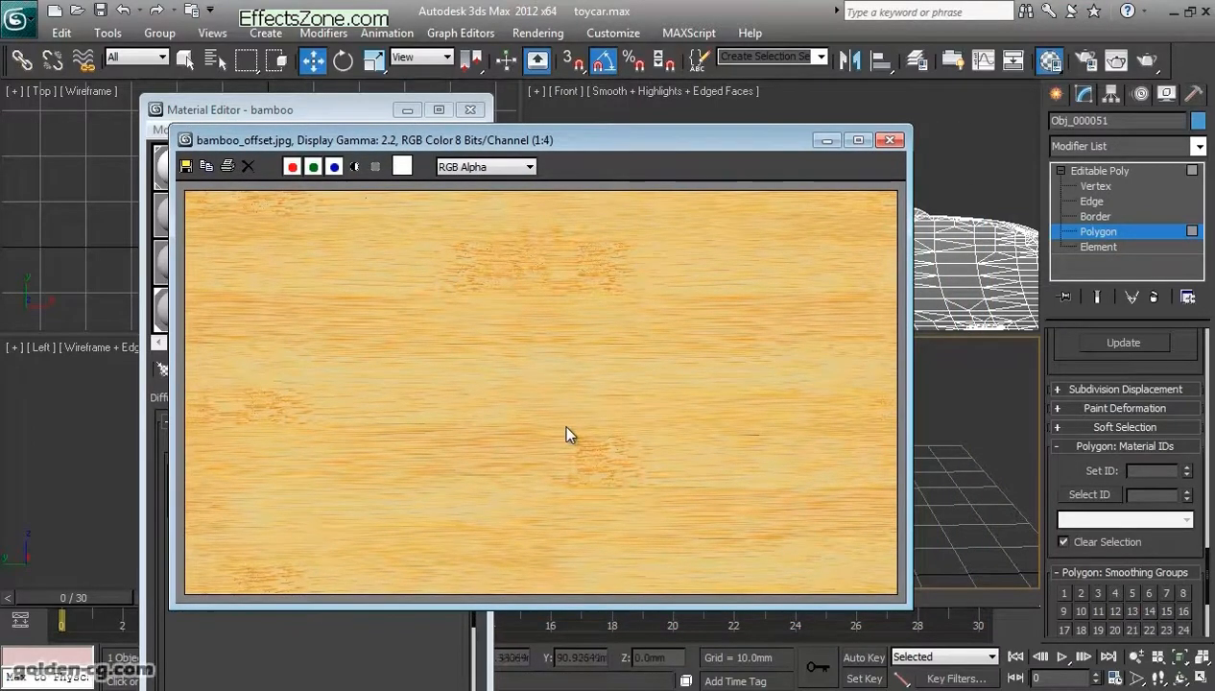
{"action": "left_click_drag", "start_coordinate": [564, 140], "coordinate": [658, 139]}
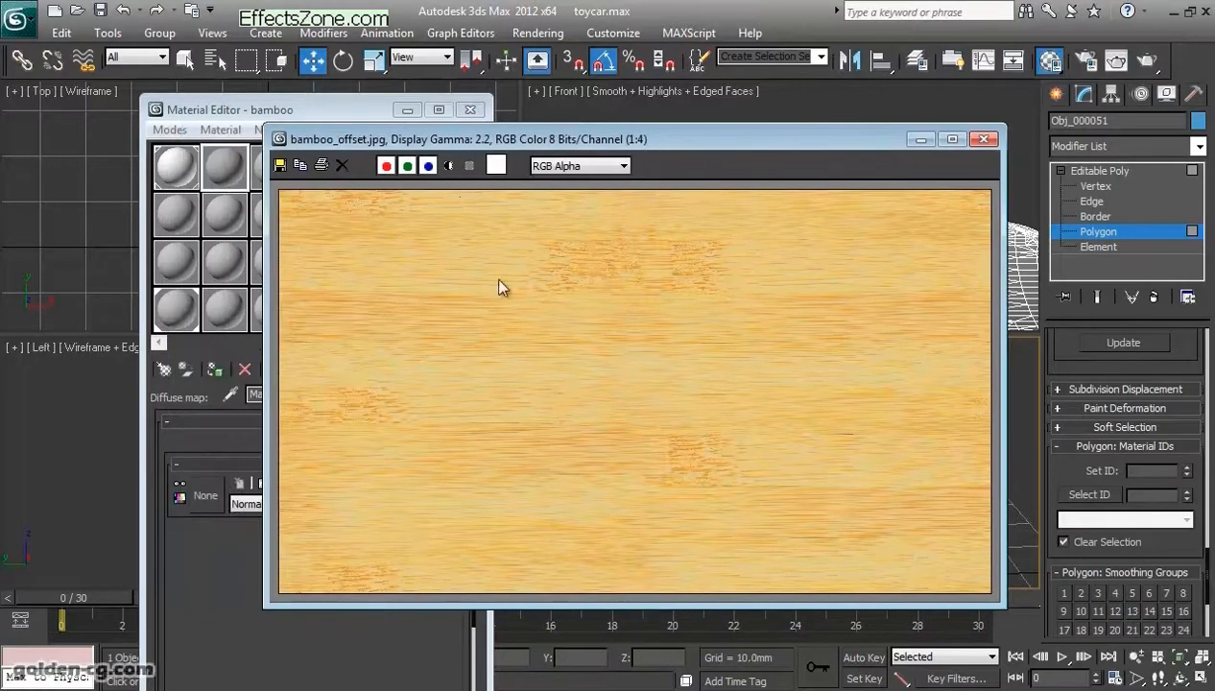
Step: Exit polygon sub-object editing and open the Color Clipboard utility, keeping its swatches visible beside the bamboo image
{"action": "key", "text": "4"}
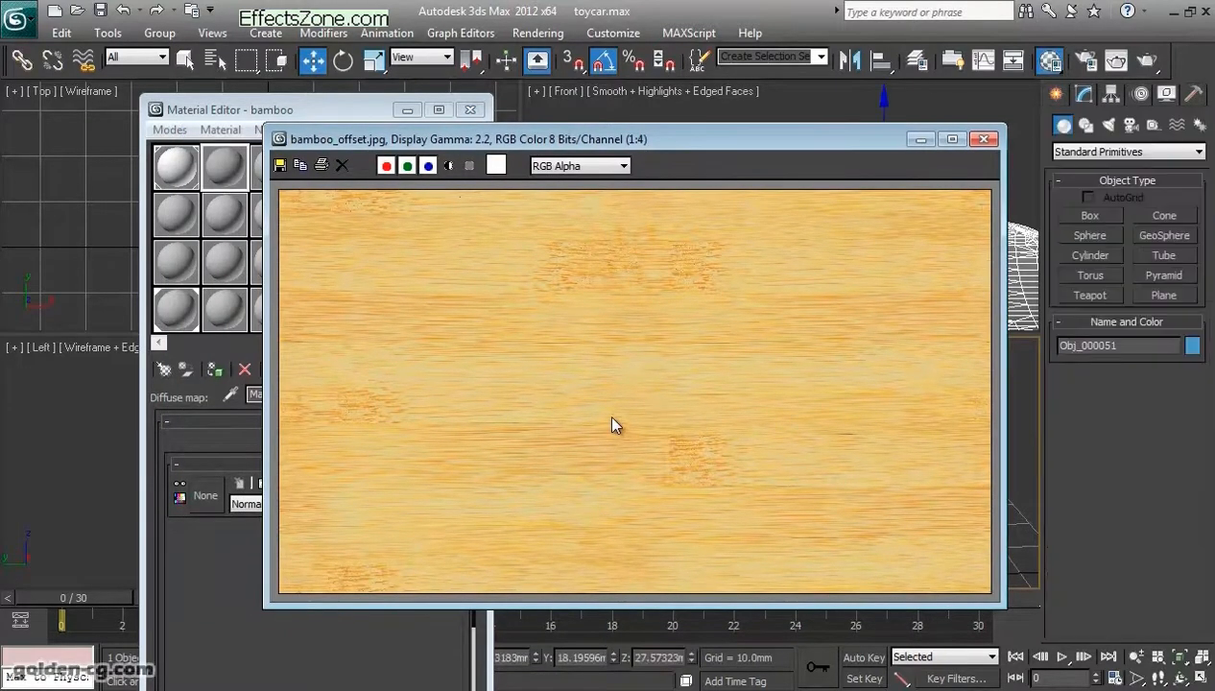
{"action": "left_click", "coordinate": [1192, 95]}
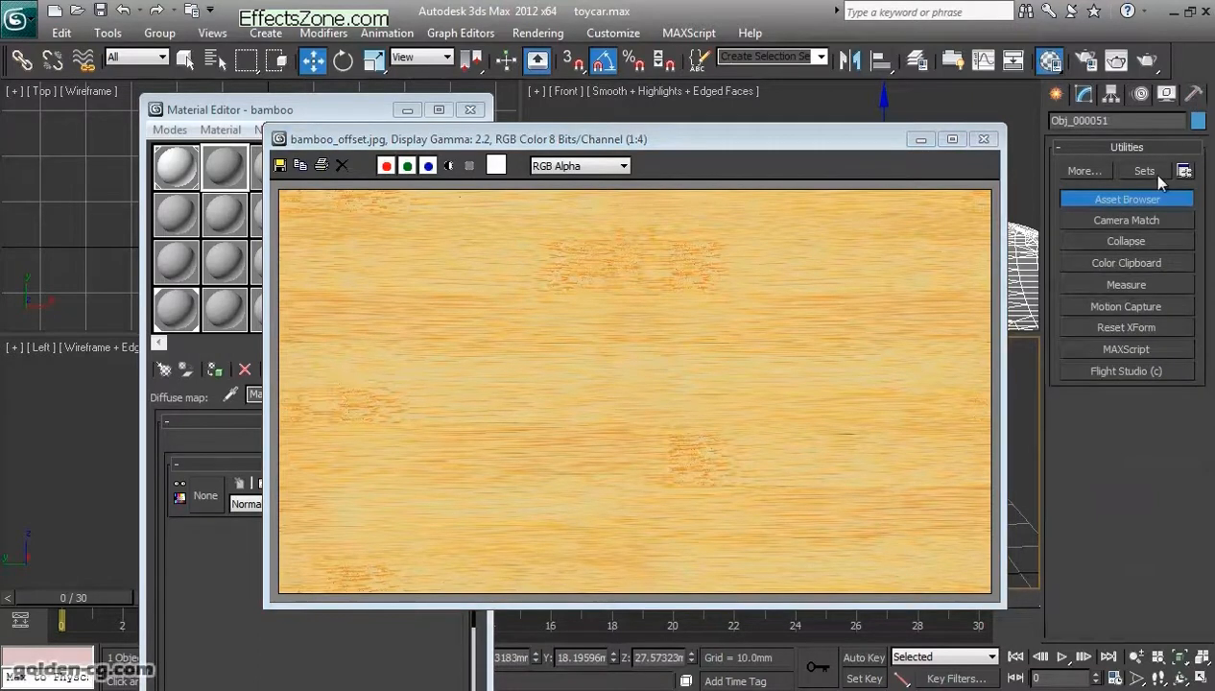
{"action": "left_click", "coordinate": [1116, 269]}
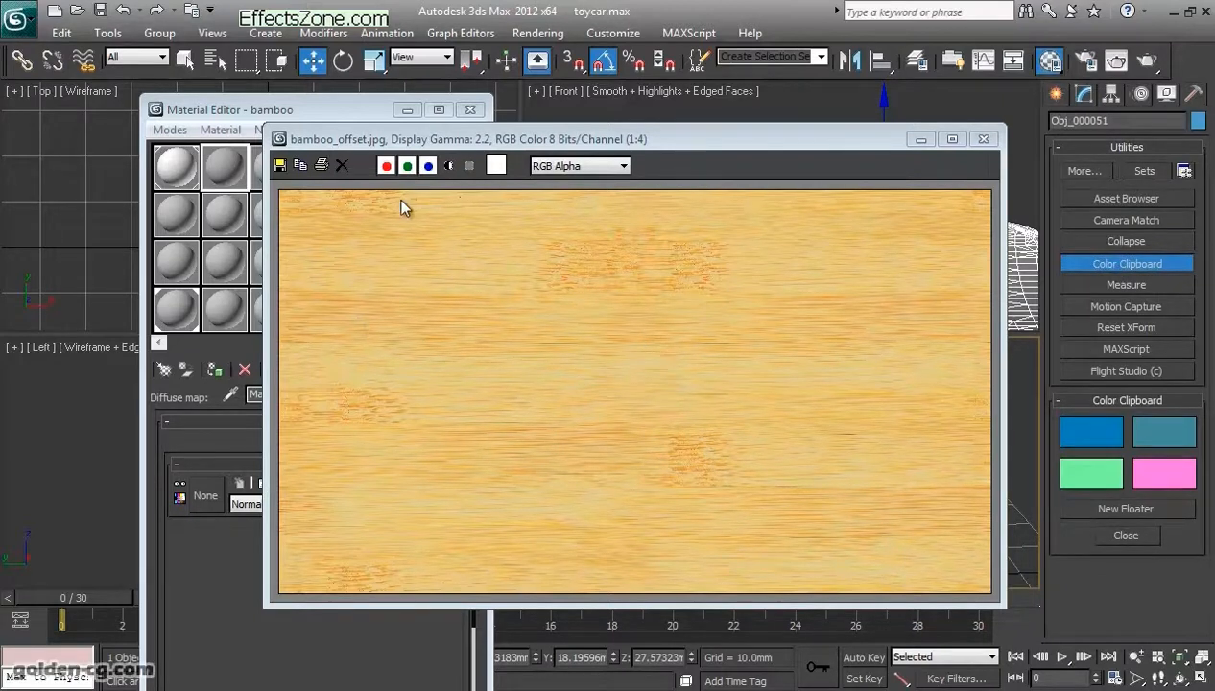
{"action": "left_click_drag", "start_coordinate": [415, 139], "coordinate": [585, 138]}
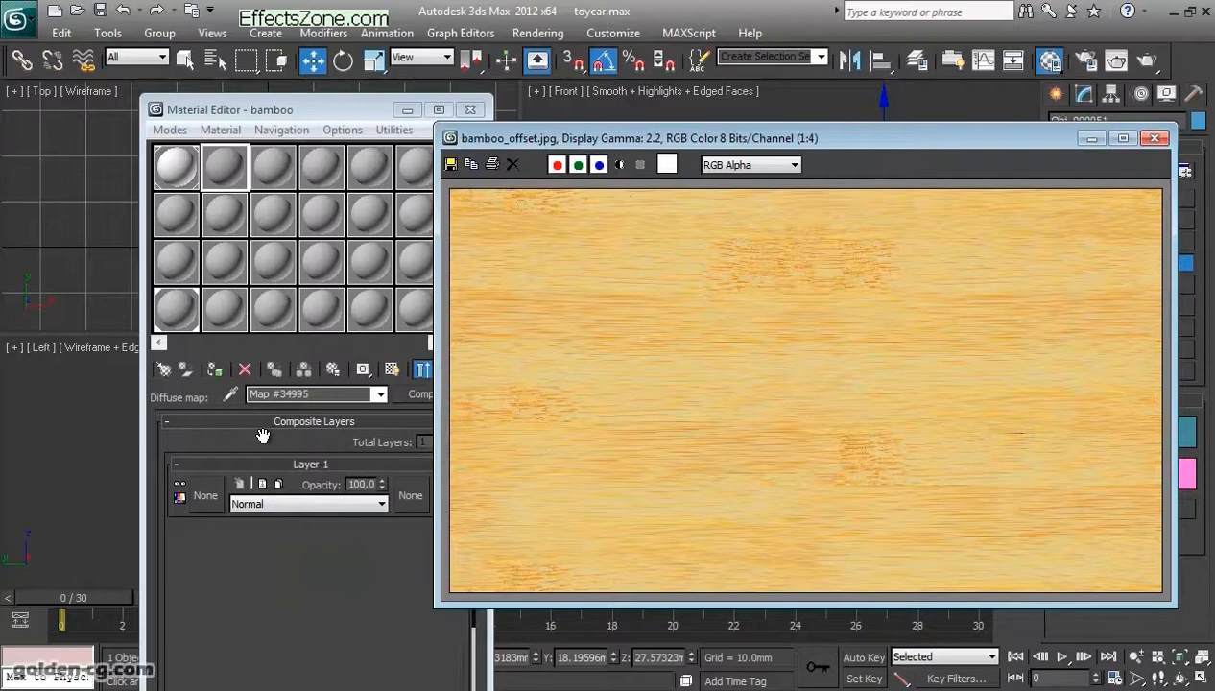
{"action": "left_click_drag", "start_coordinate": [785, 147], "coordinate": [538, 134]}
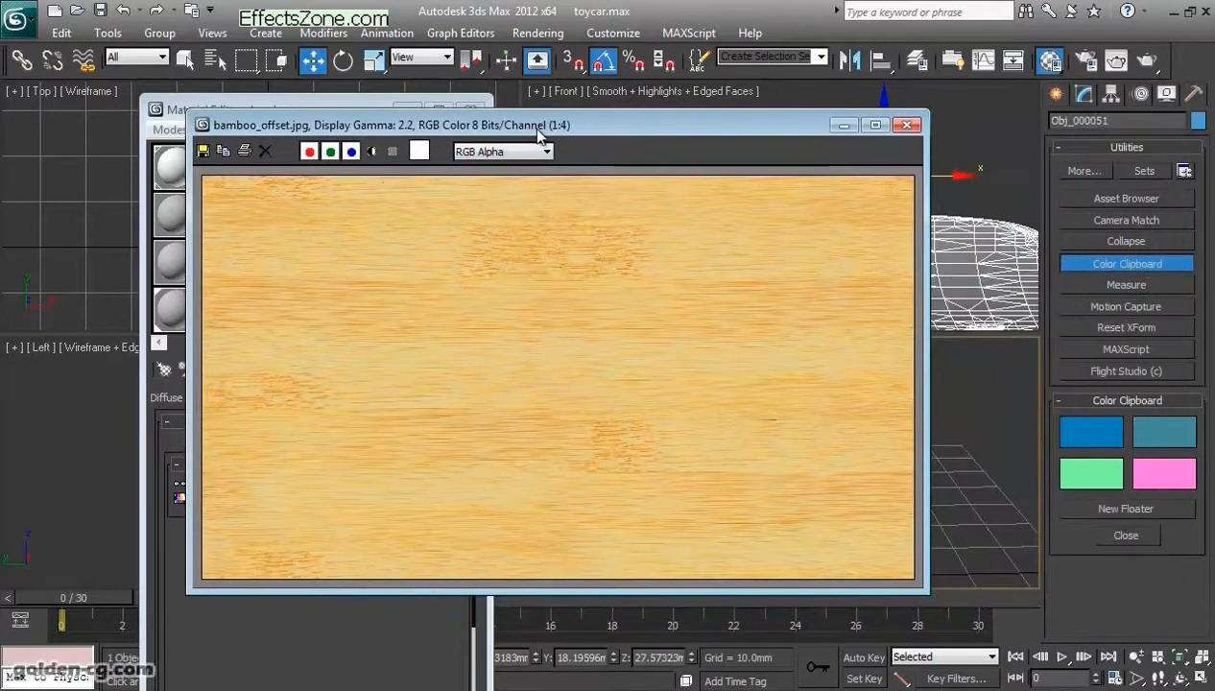
Step: Set the first clipboard swatch to a dark orange grain color sampled from the bamboo image
{"action": "left_click", "coordinate": [1091, 440]}
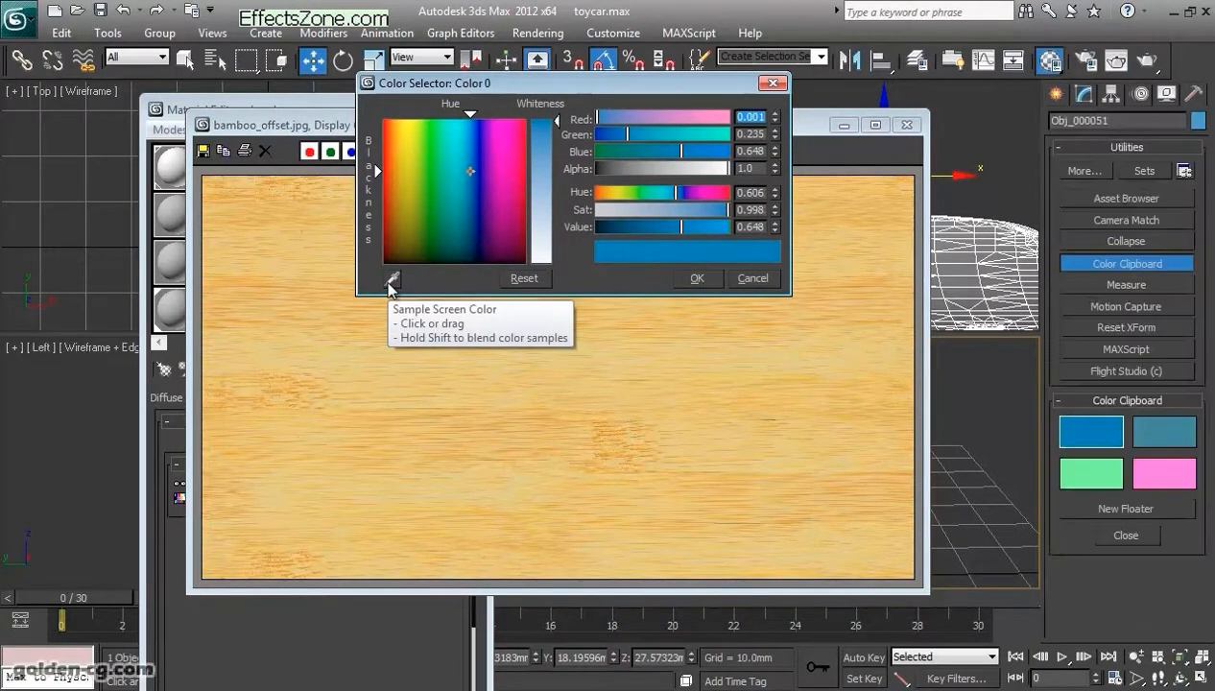
{"action": "left_click", "coordinate": [390, 280]}
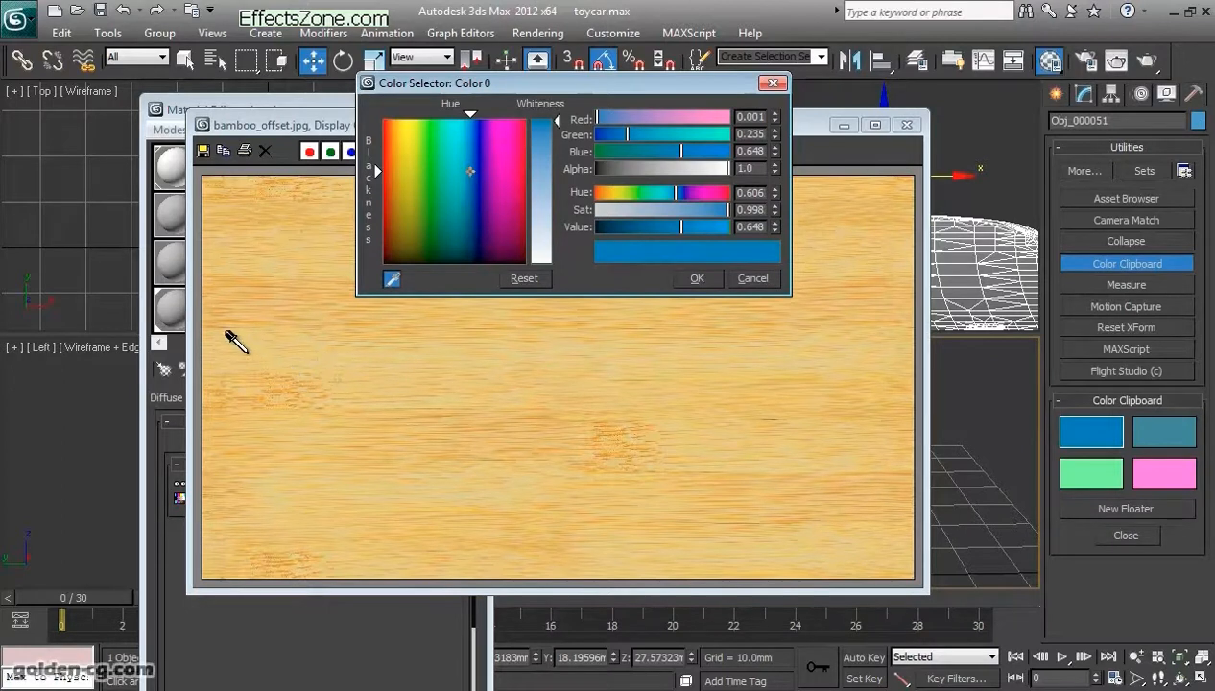
{"action": "left_click", "coordinate": [206, 300]}
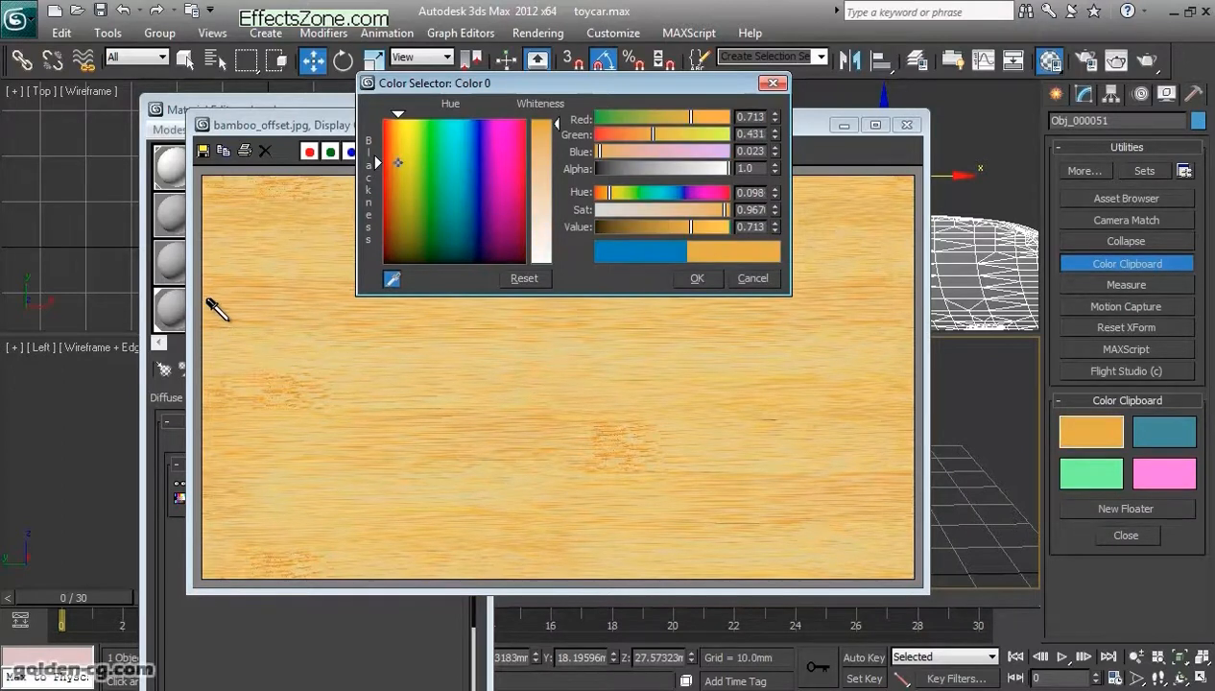
{"action": "left_click", "coordinate": [697, 278]}
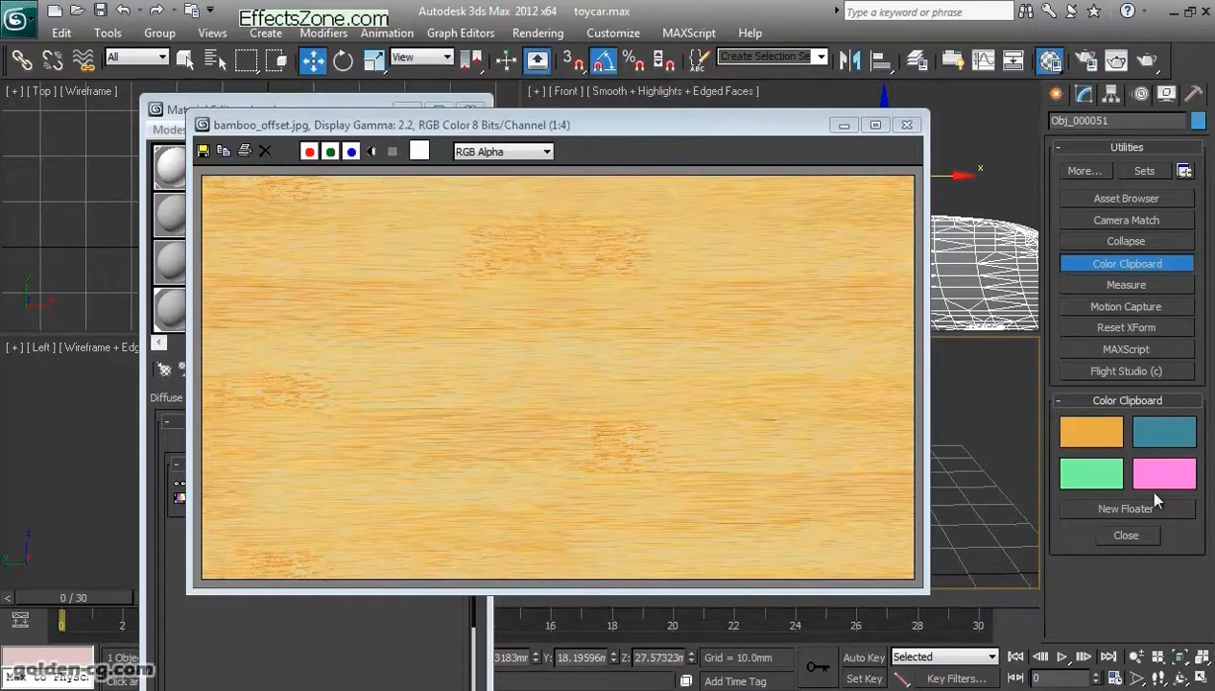
Step: Set the second clipboard swatch to a pale yellow color sampled from the bamboo image
{"action": "left_click", "coordinate": [1178, 437]}
{"action": "left_click", "coordinate": [392, 278]}
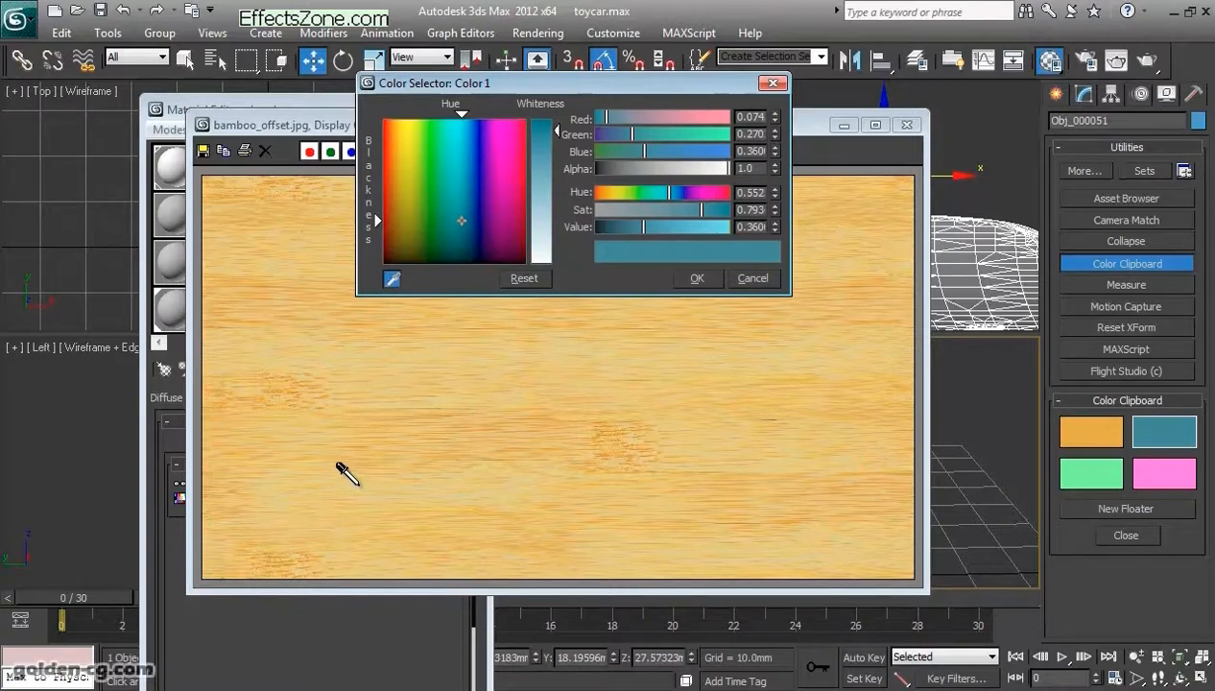
{"action": "left_click", "coordinate": [330, 469]}
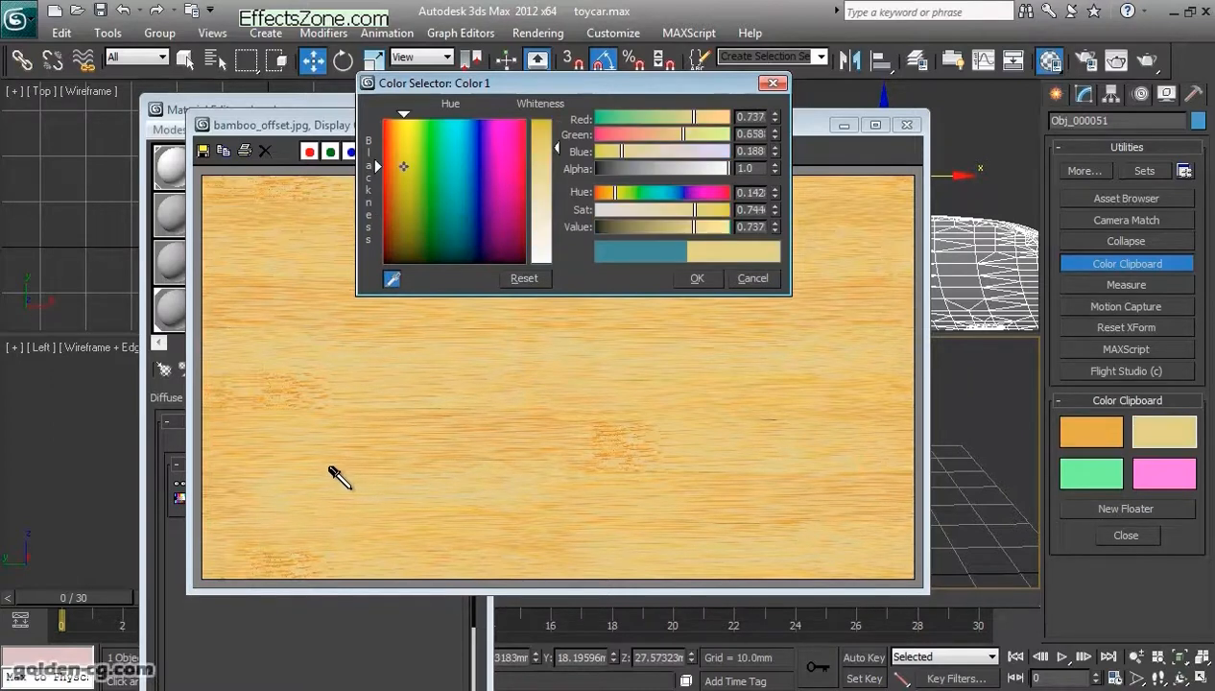
{"action": "left_click", "coordinate": [695, 279]}
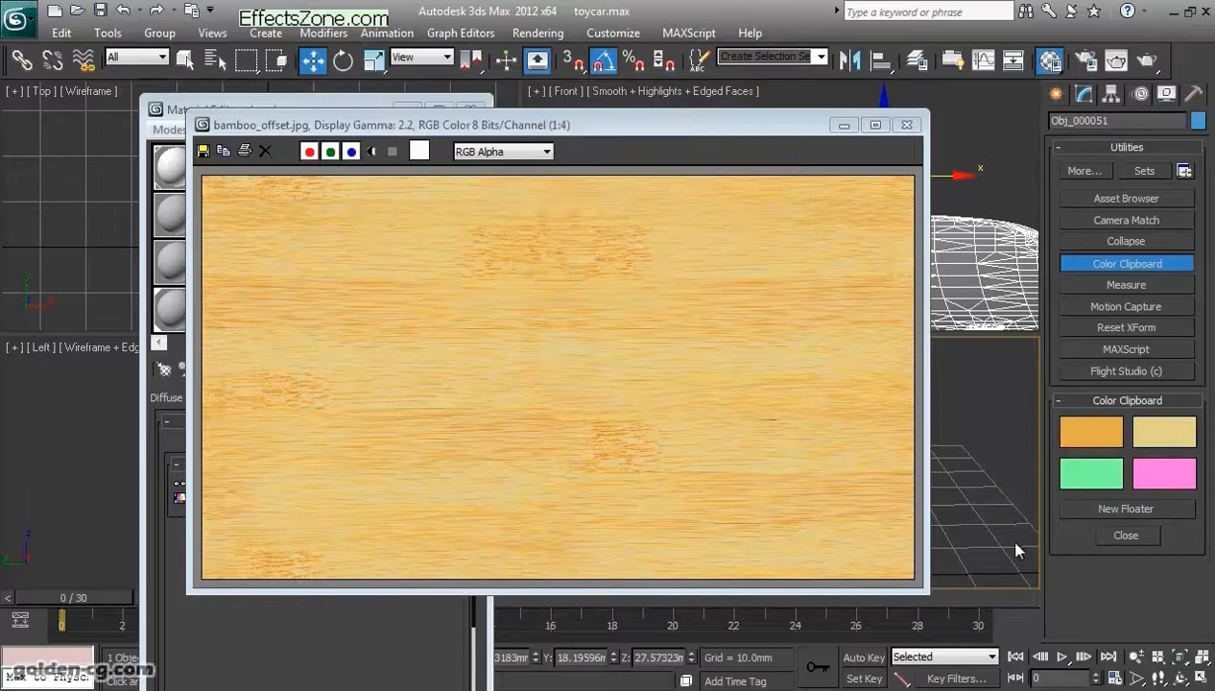
Step: Set the green third clipboard swatch to a medium light-orange tone sampled from the bamboo image, resampling to refine it
{"action": "left_click", "coordinate": [1088, 479]}
{"action": "left_click", "coordinate": [392, 278]}
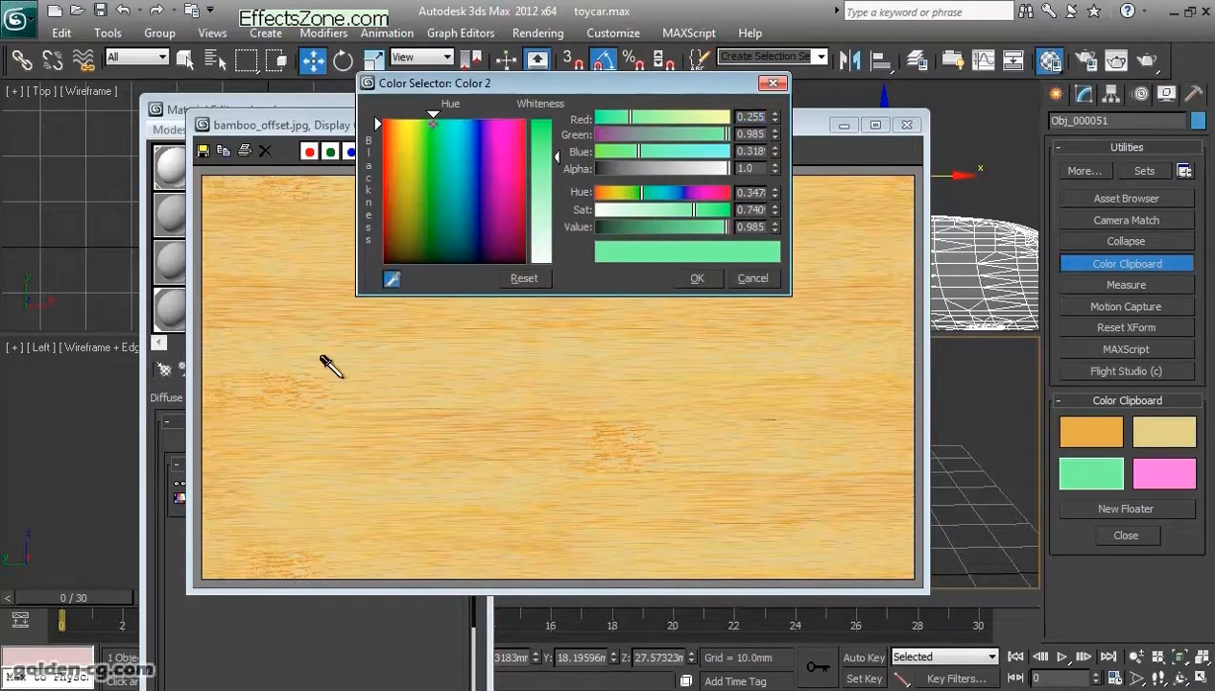
{"action": "left_click", "coordinate": [269, 404]}
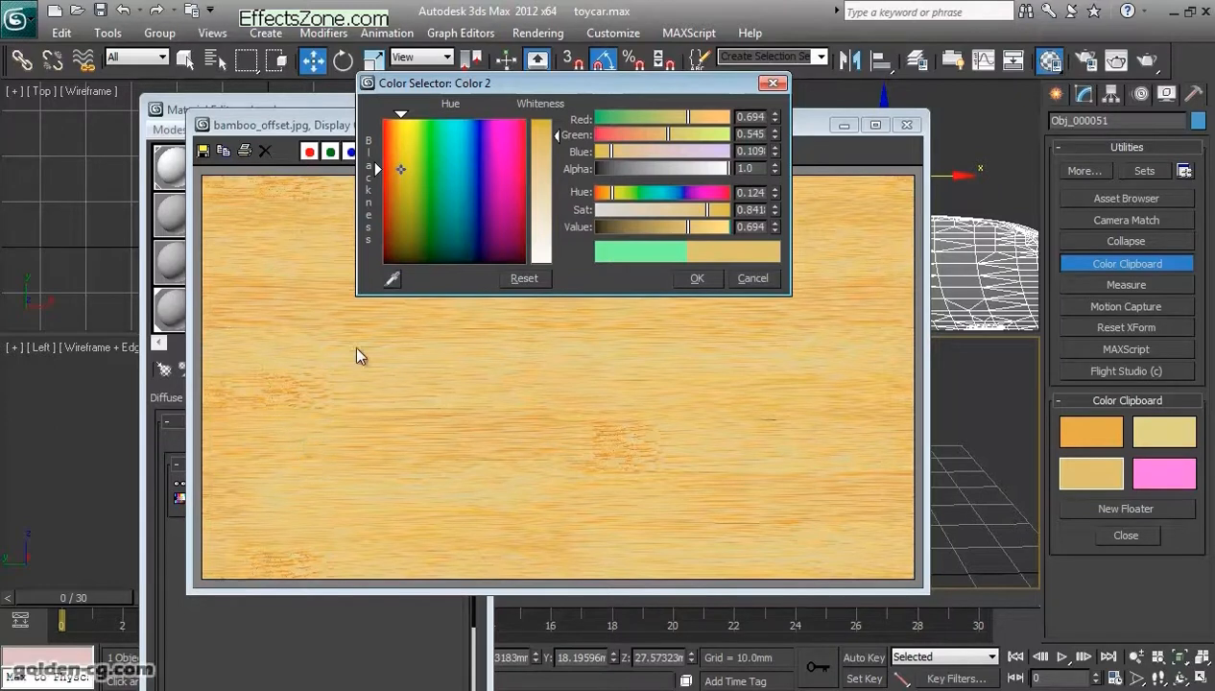
{"action": "left_click", "coordinate": [392, 278]}
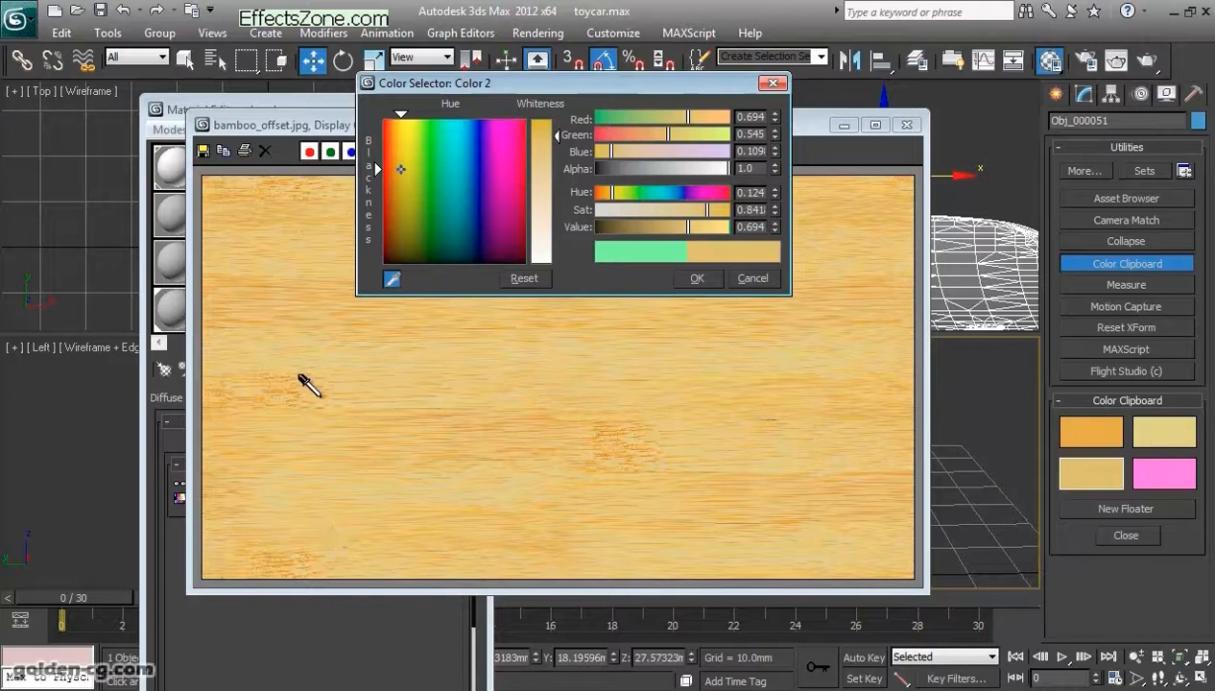
{"action": "left_click", "coordinate": [271, 321]}
{"action": "left_click_drag", "start_coordinate": [278, 327], "coordinate": [265, 418]}
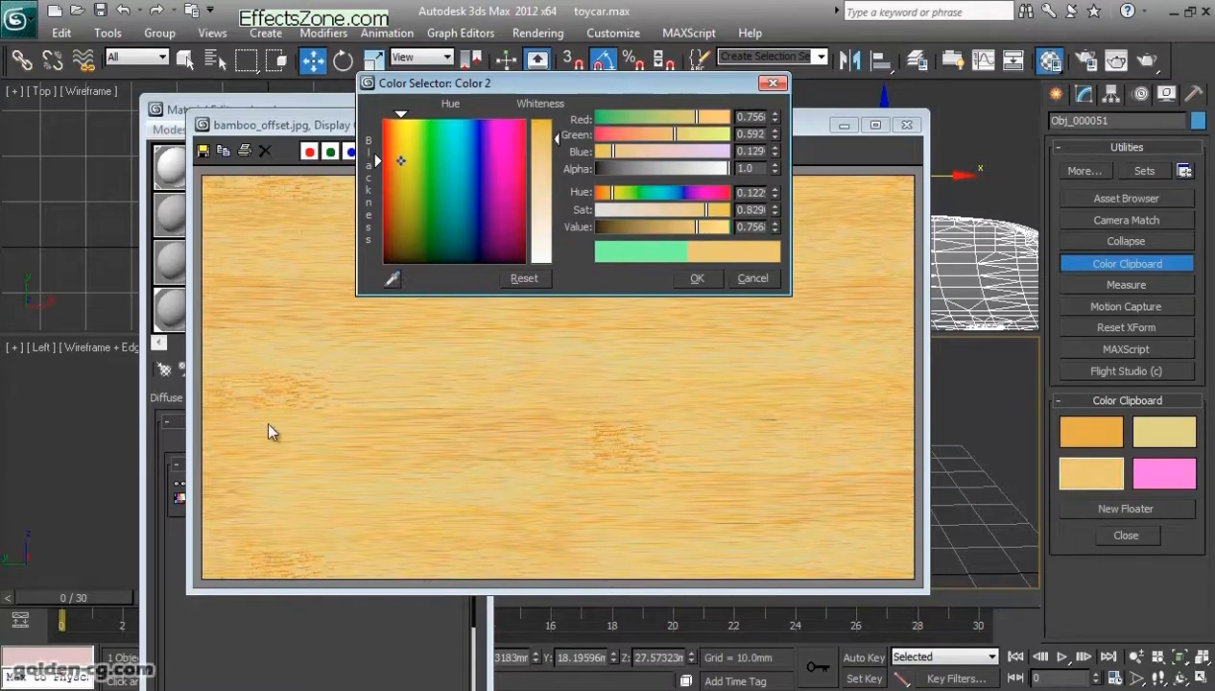
{"action": "left_click", "coordinate": [691, 280]}
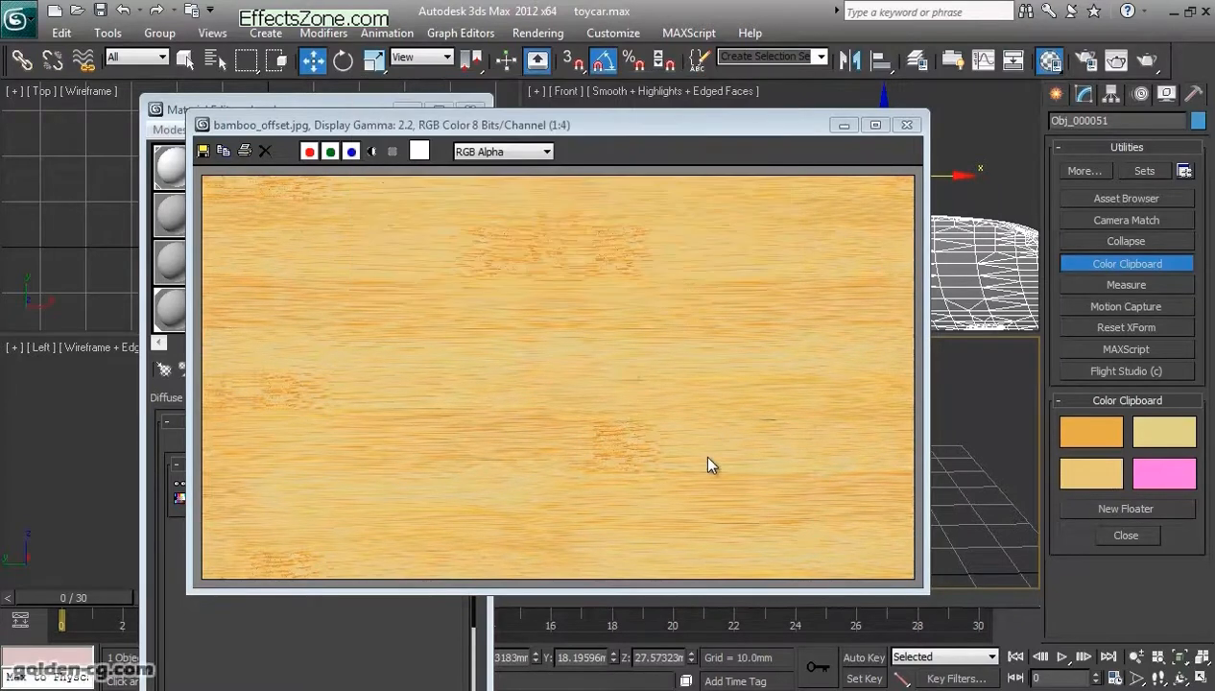
{"action": "left_click", "coordinate": [1094, 474]}
{"action": "left_click", "coordinate": [392, 277]}
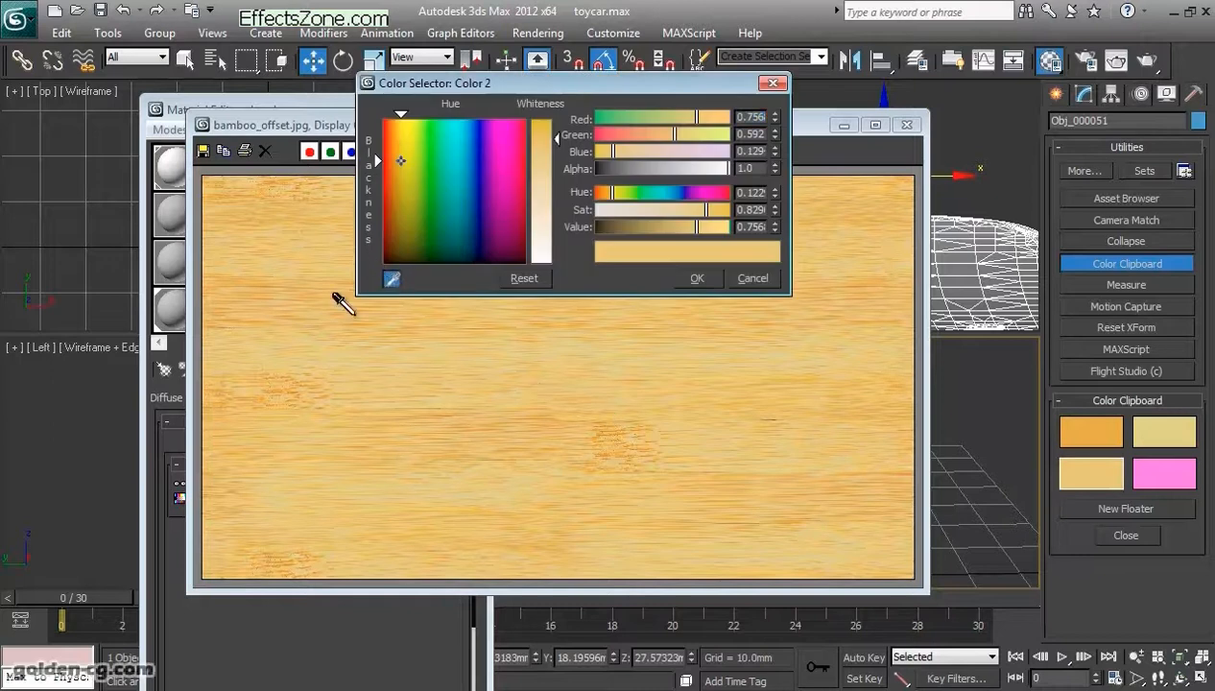
{"action": "left_click", "coordinate": [260, 449]}
{"action": "left_click", "coordinate": [253, 441]}
{"action": "right_click", "coordinate": [275, 456]}
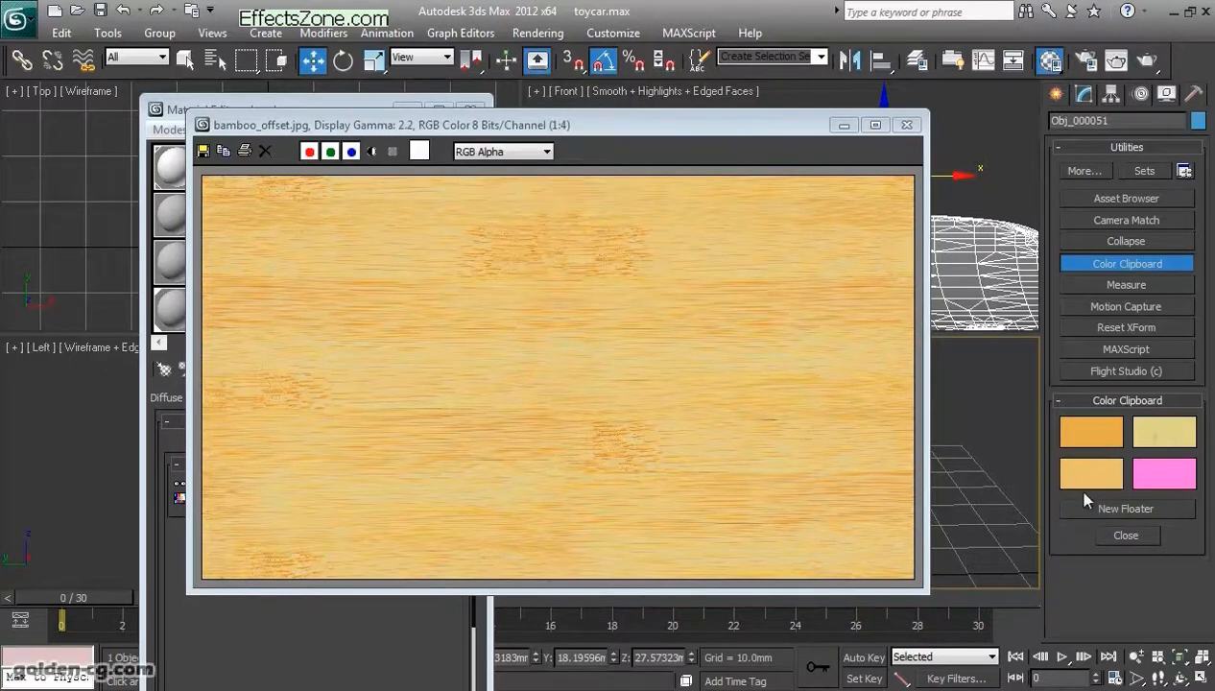
Step: Minimize the bamboo image and assign a Noise map as the texture of the Composite map's Layer 1
{"action": "left_click", "coordinate": [845, 126]}
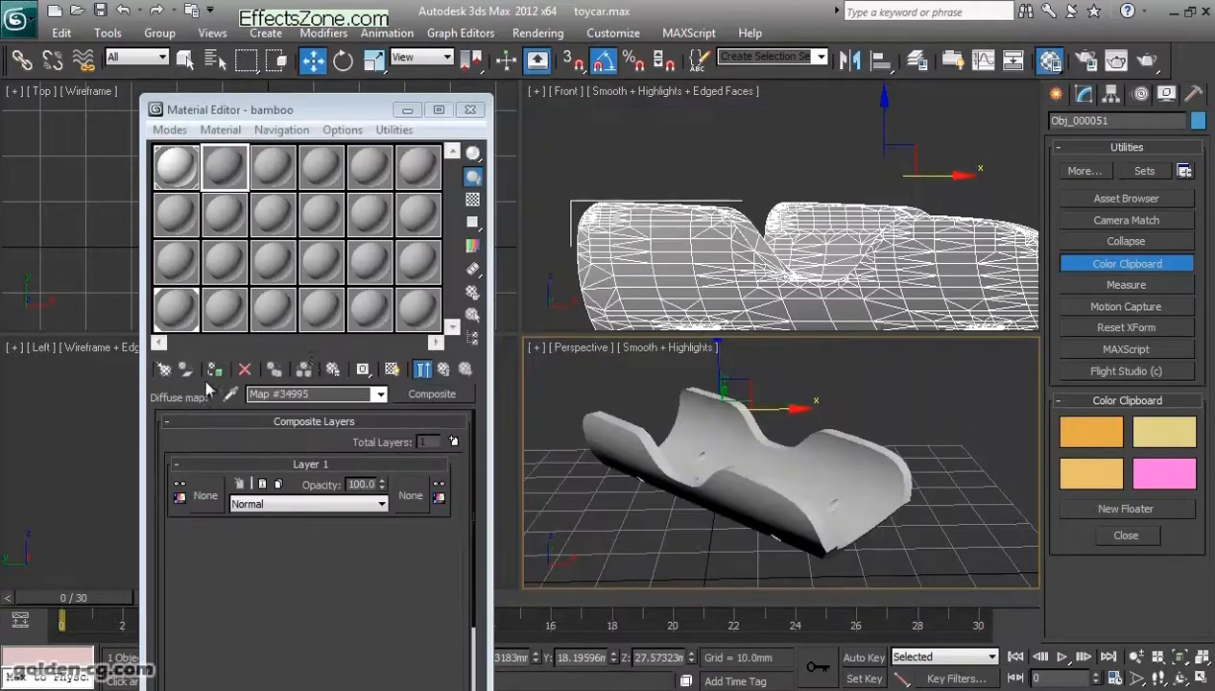
{"action": "left_click_drag", "start_coordinate": [321, 109], "coordinate": [555, 71]}
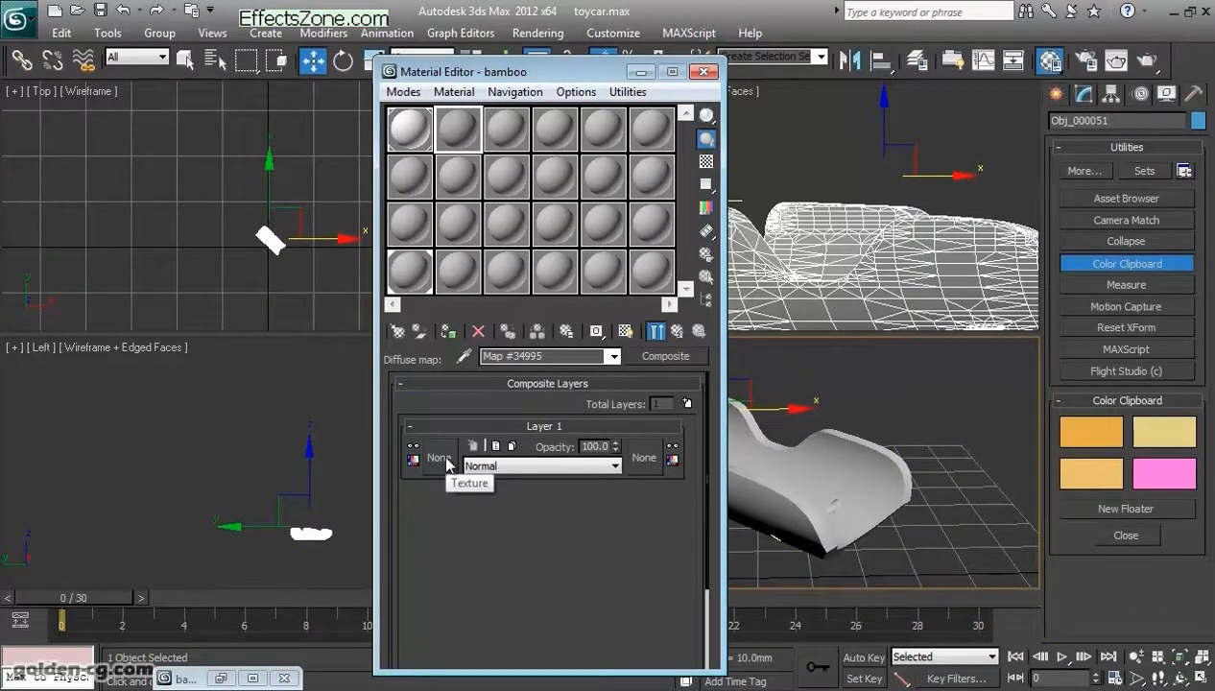
{"action": "left_click", "coordinate": [444, 459]}
{"action": "double_click", "coordinate": [443, 337]}
{"action": "left_click_drag", "start_coordinate": [420, 456], "coordinate": [417, 376]}
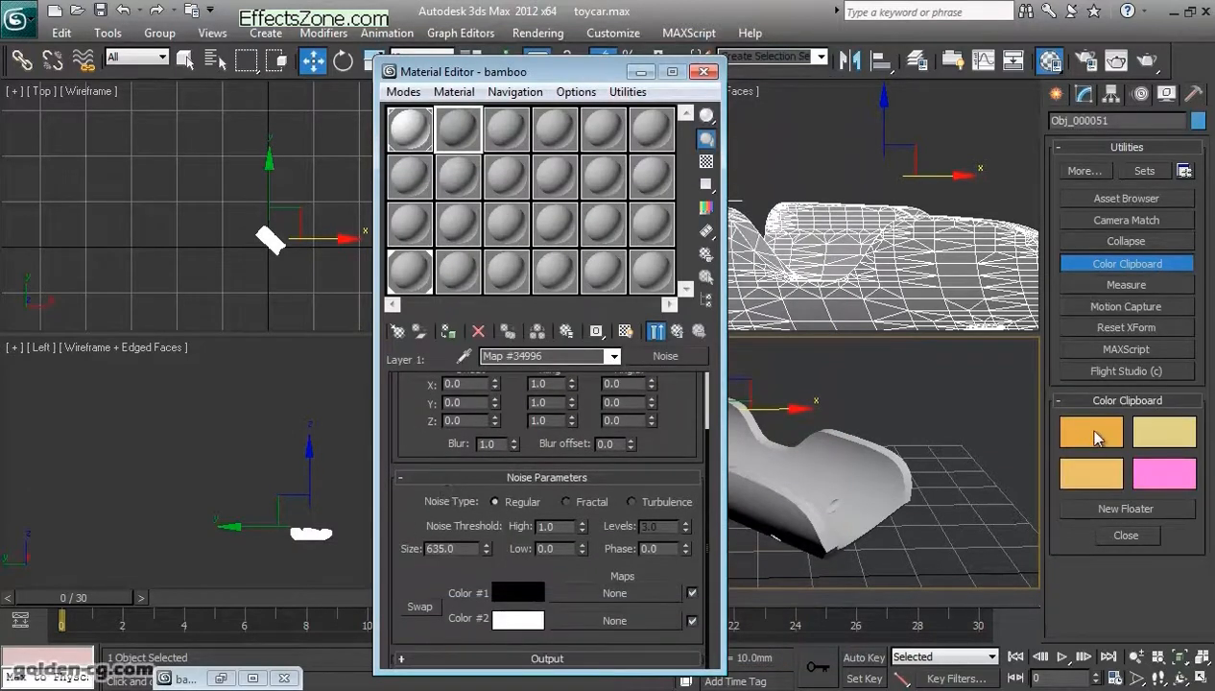
Step: Copy the dark orange clipboard swatch to the Noise map's Color #1 and the pale yellow swatch to Color #2
{"action": "right_click", "coordinate": [1097, 437]}
{"action": "left_click", "coordinate": [1123, 447]}
{"action": "right_click", "coordinate": [511, 590]}
{"action": "left_click", "coordinate": [547, 622]}
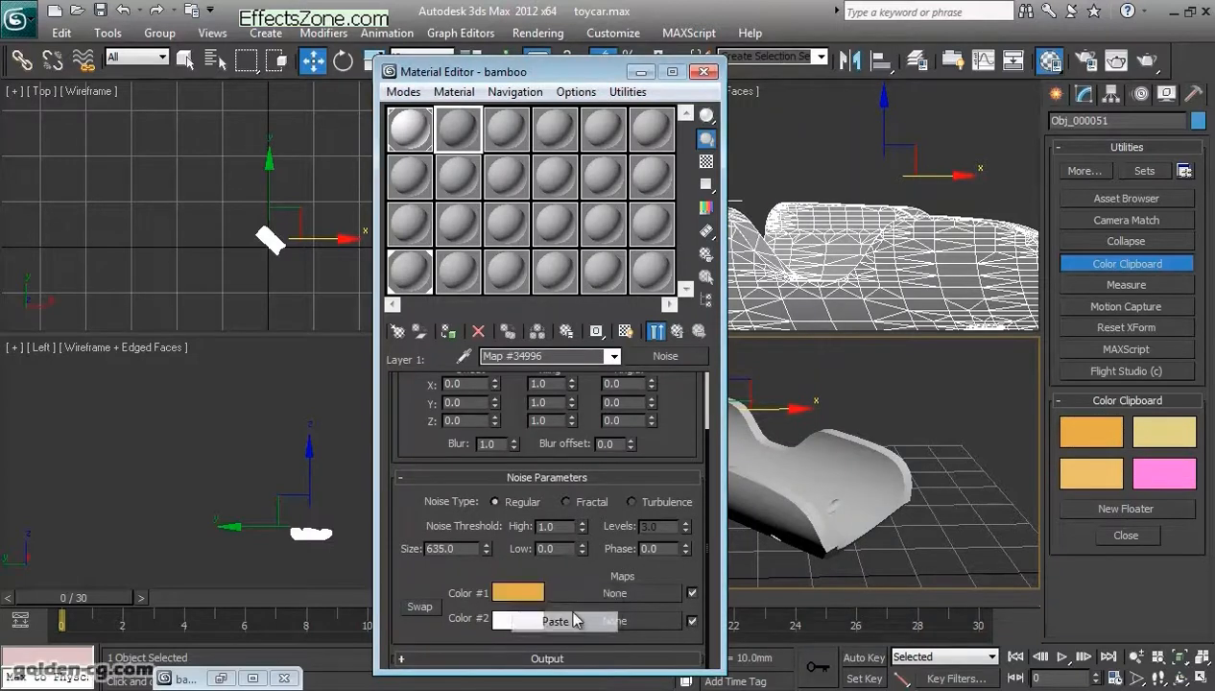
{"action": "right_click", "coordinate": [1155, 433]}
{"action": "left_click", "coordinate": [1152, 444]}
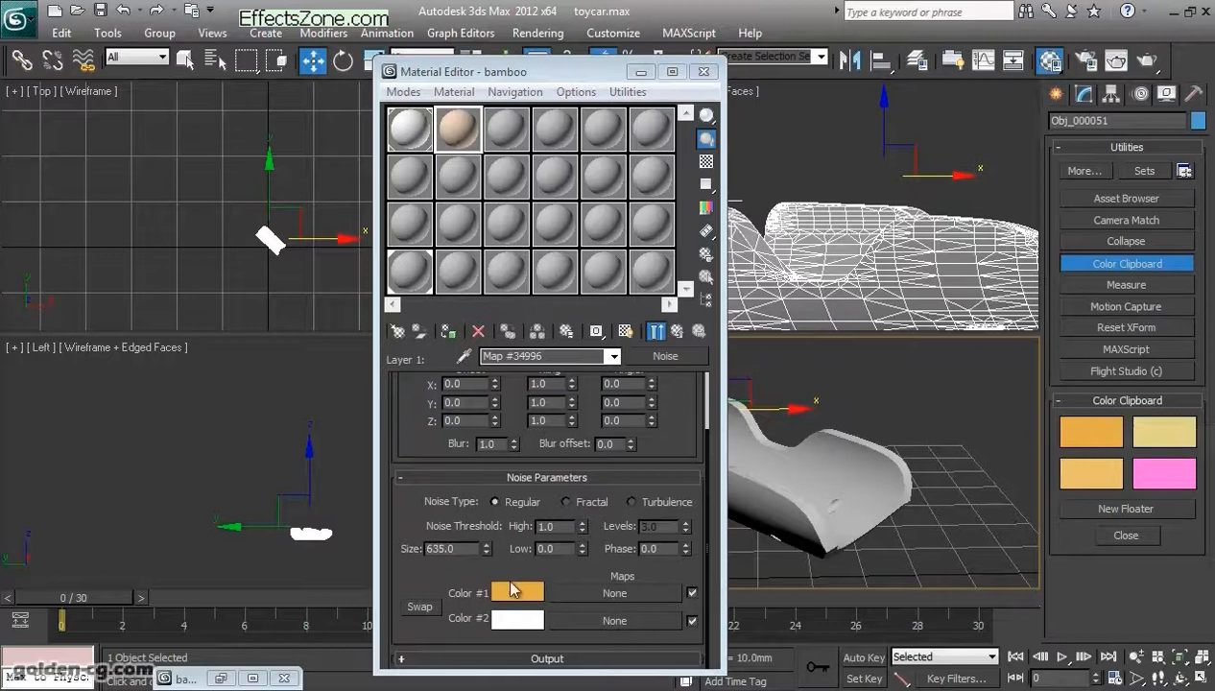
{"action": "right_click", "coordinate": [504, 616]}
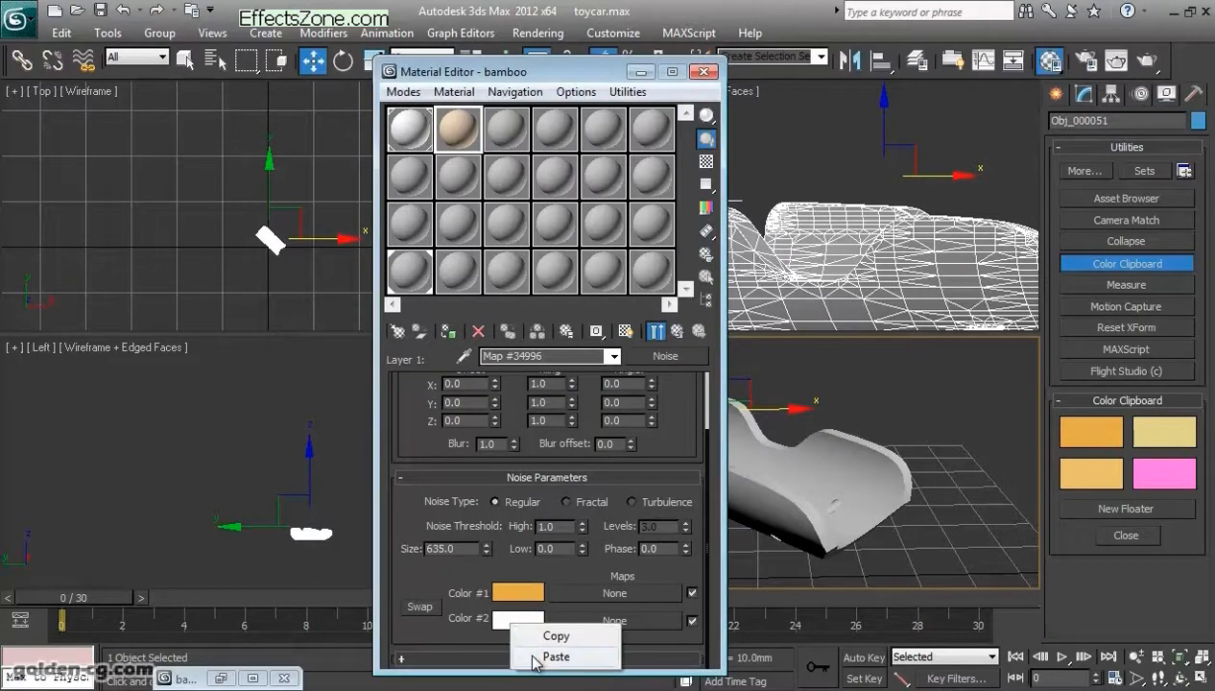
{"action": "left_click", "coordinate": [535, 661]}
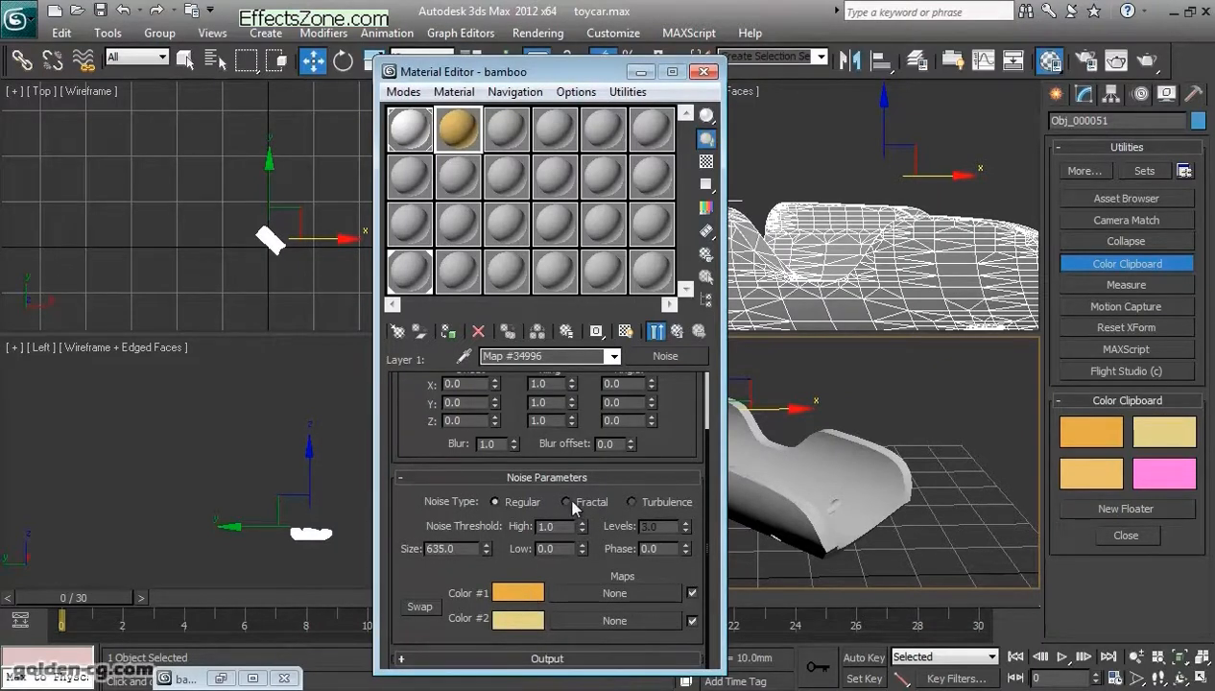
Step: Open an enlarged preview of the bamboo material's Noise map and place it beside the Material Editor
{"action": "double_click", "coordinate": [459, 129]}
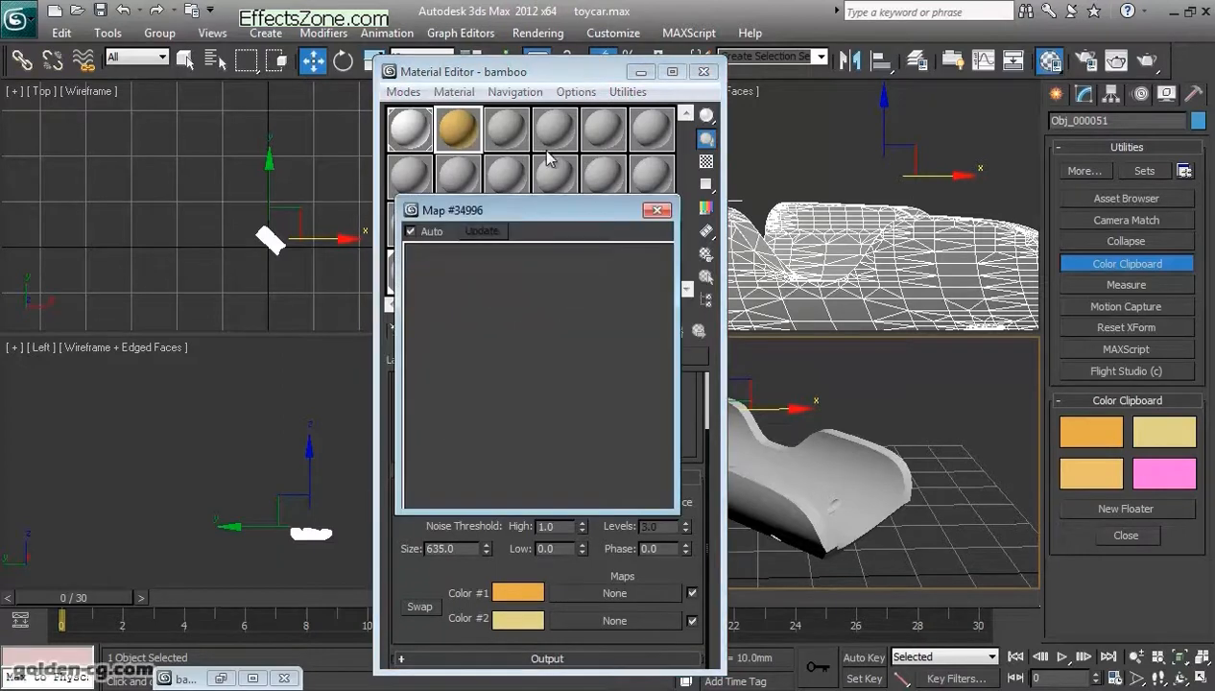
{"action": "left_click_drag", "start_coordinate": [508, 209], "coordinate": [792, 213]}
{"action": "left_click_drag", "start_coordinate": [564, 71], "coordinate": [456, 47]}
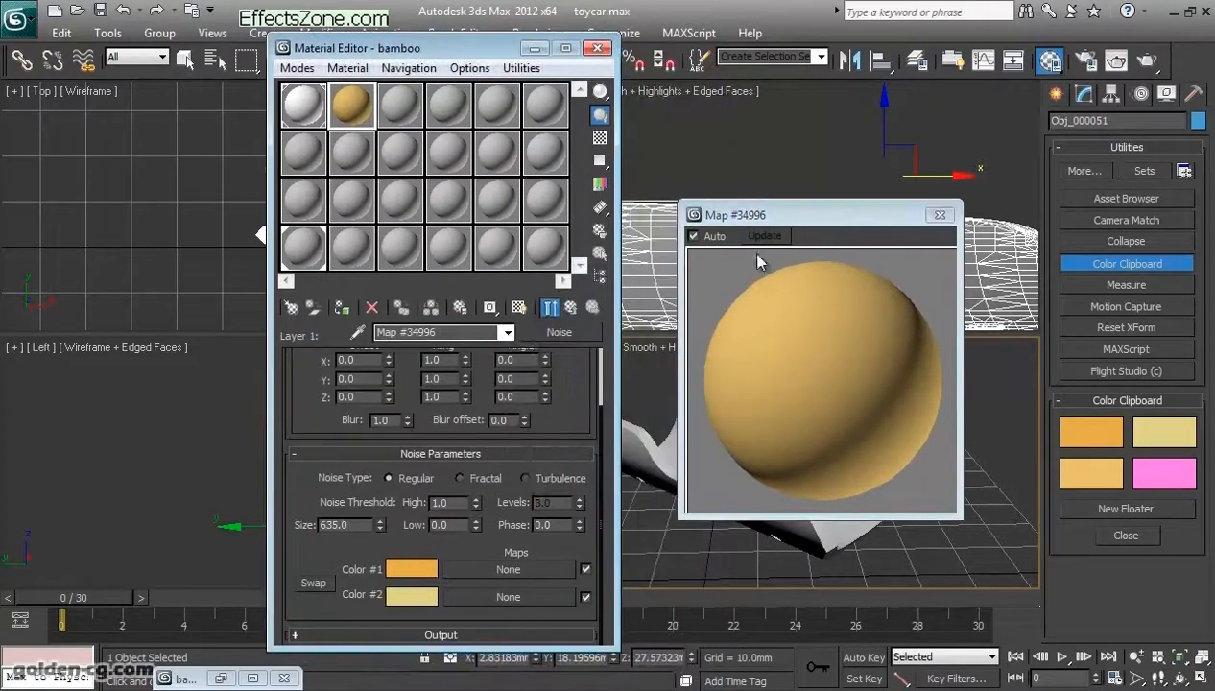
{"action": "left_click_drag", "start_coordinate": [775, 216], "coordinate": [734, 204]}
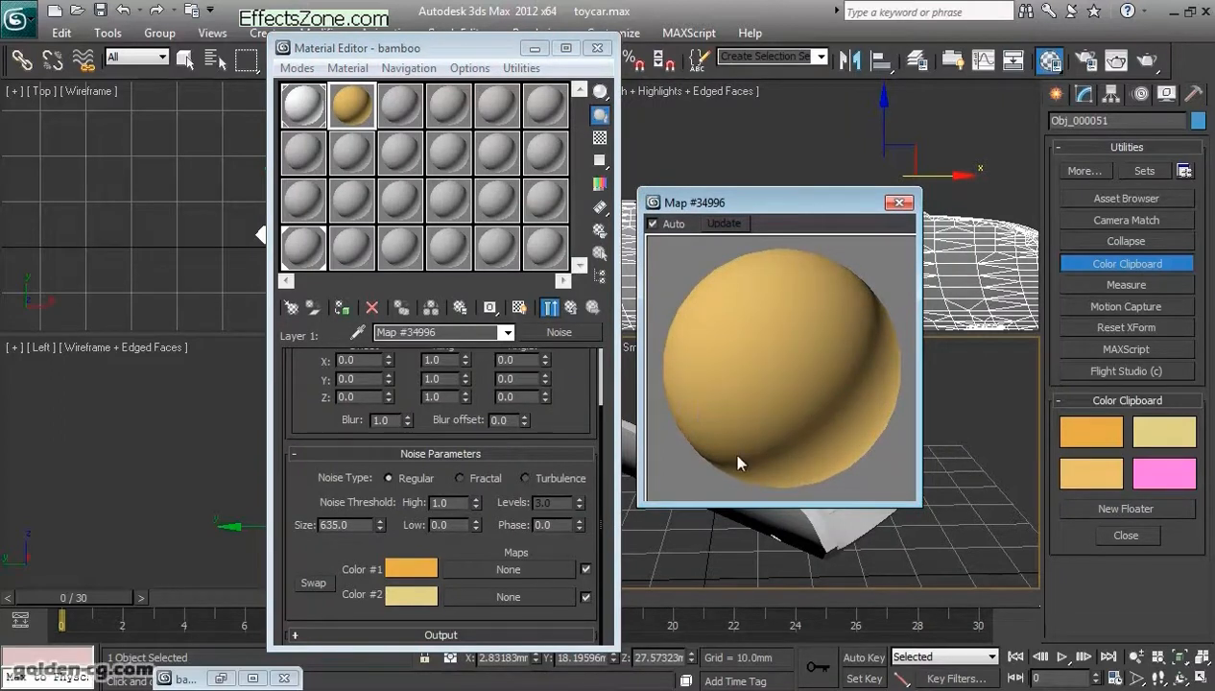
Step: Set the Noise map's Size to 5, reduce it to 2, and shift the preview window clear of the Material Editor
{"action": "left_click", "coordinate": [348, 524]}
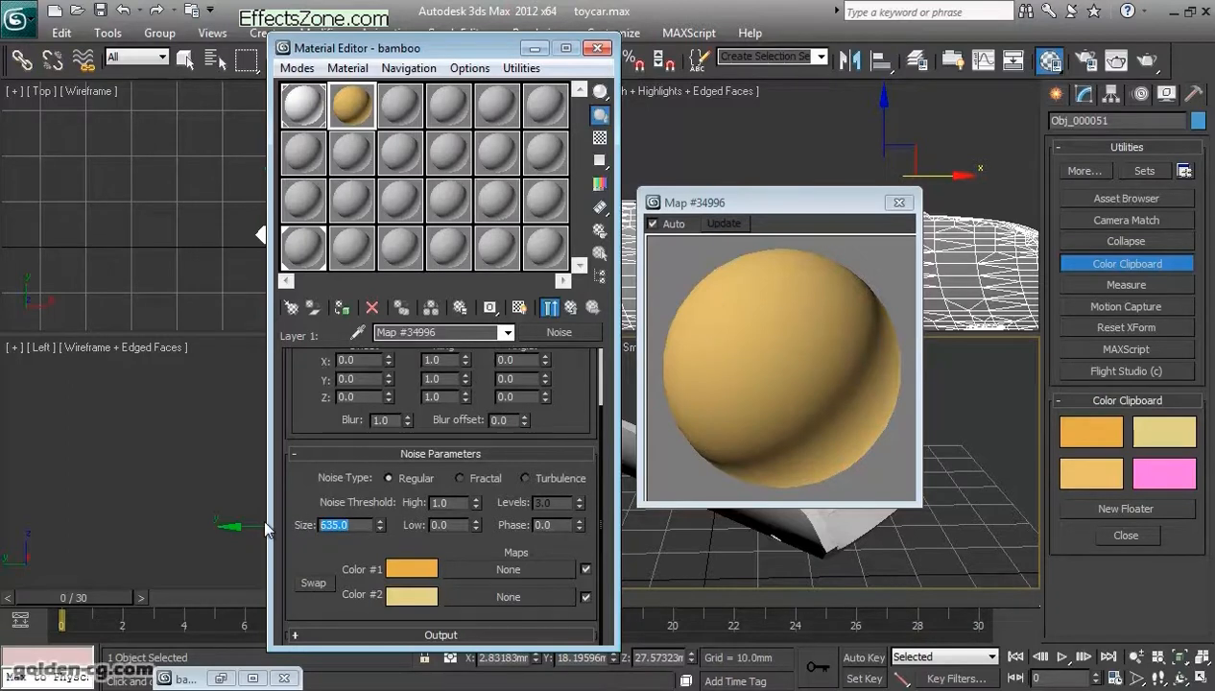
{"action": "type", "text": "5"}
{"action": "key", "text": "Return"}
{"action": "left_click_drag", "start_coordinate": [780, 202], "coordinate": [815, 196]}
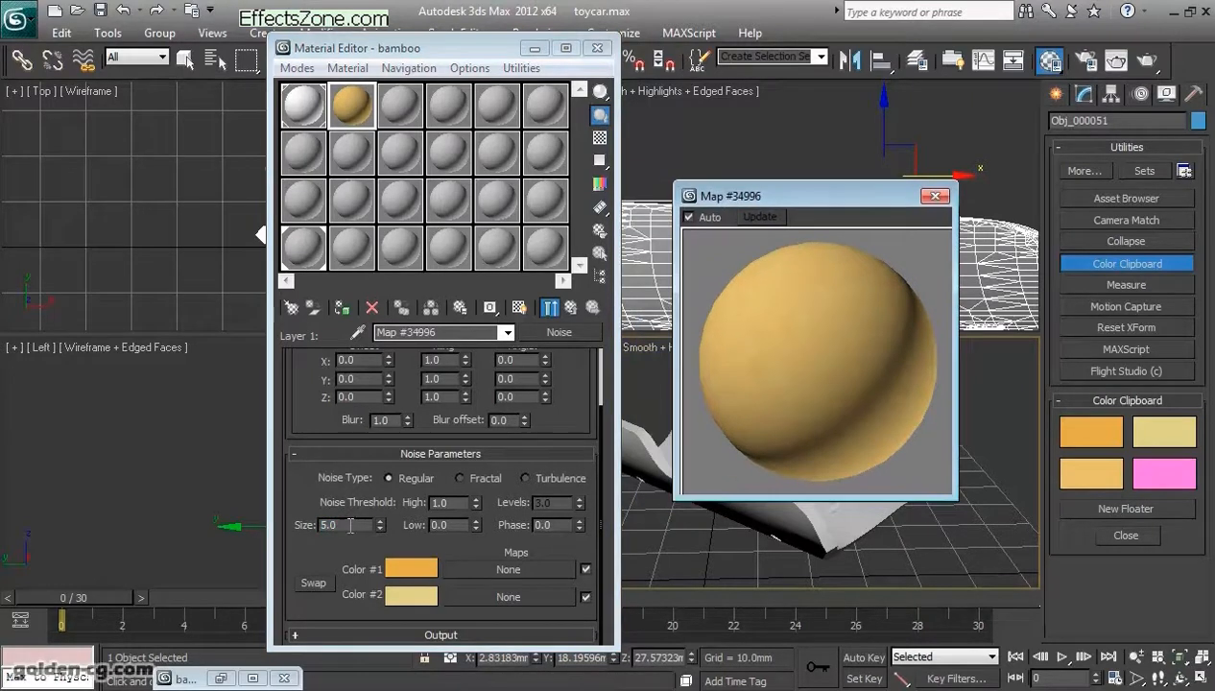
{"action": "type", "text": "2"}
{"action": "key", "text": "Return"}
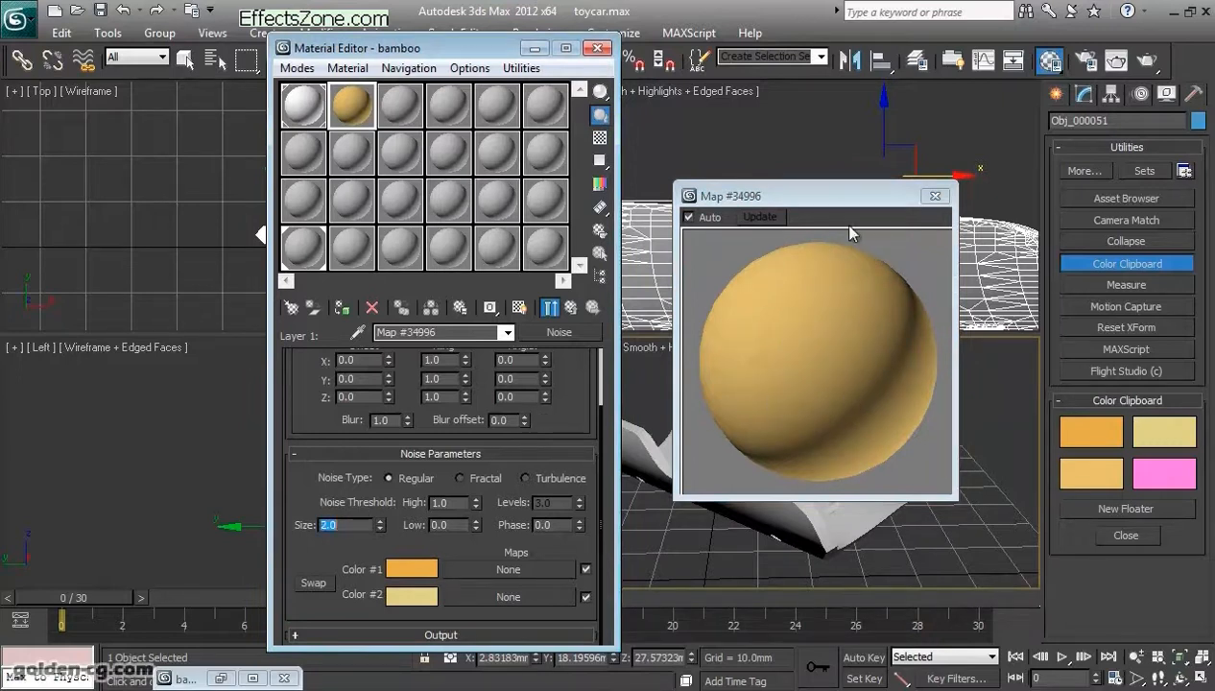
{"action": "left_click_drag", "start_coordinate": [839, 204], "coordinate": [950, 134]}
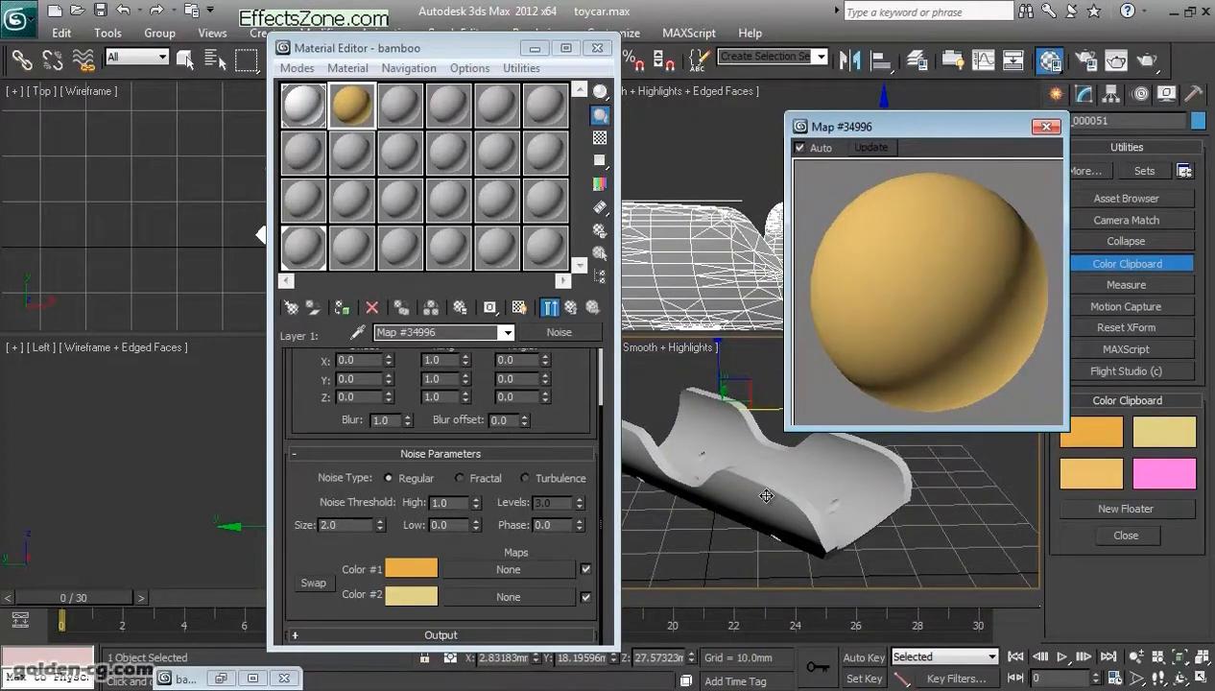
Step: Assign the bamboo material to the selected car body and start a test render, closing the frame buffer after checking it
{"action": "left_click", "coordinate": [342, 307]}
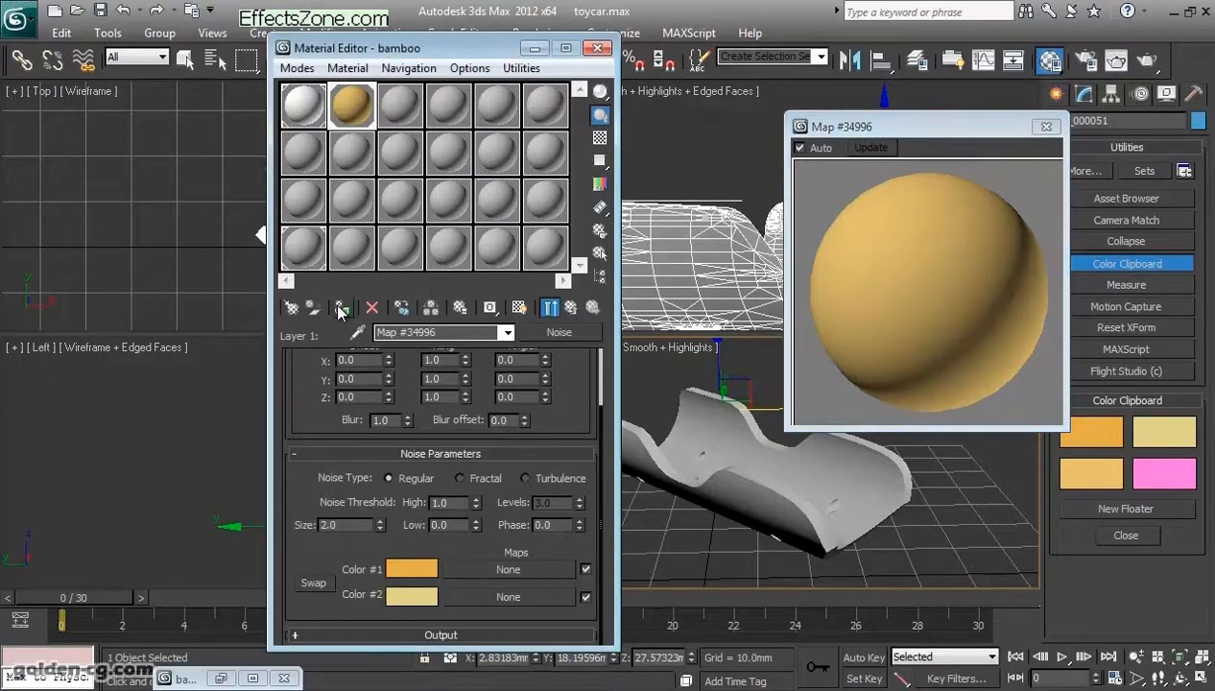
{"action": "left_click", "coordinate": [1145, 61]}
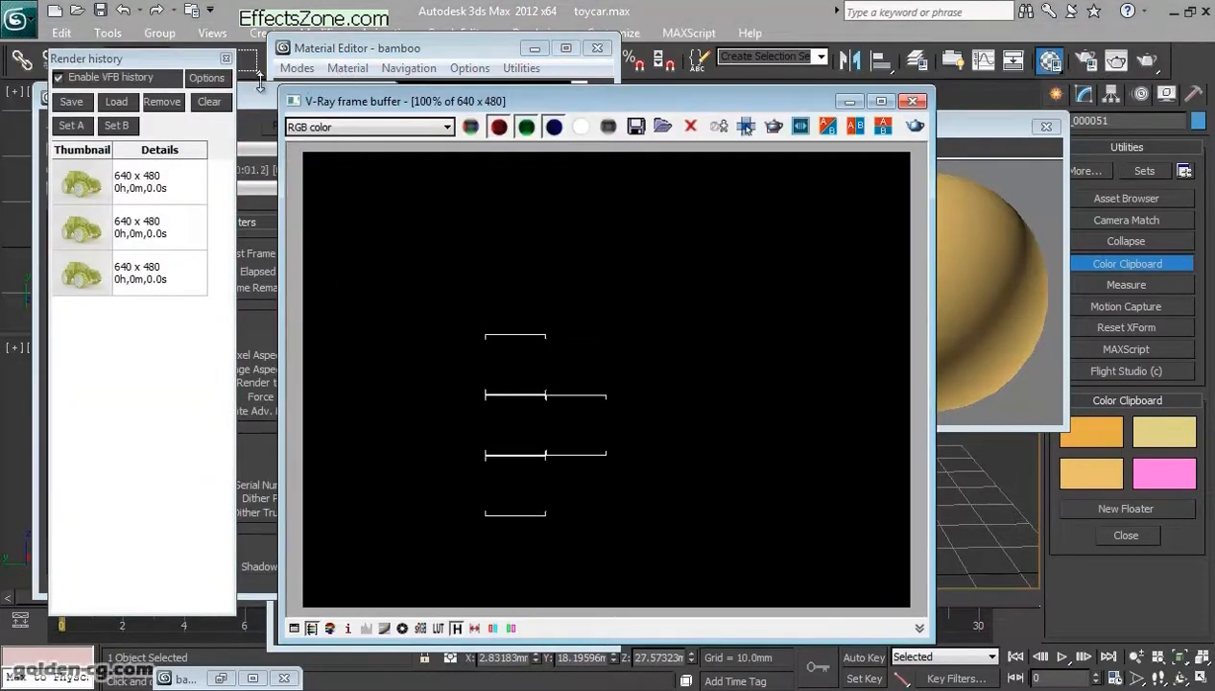
{"action": "left_click", "coordinate": [1008, 175]}
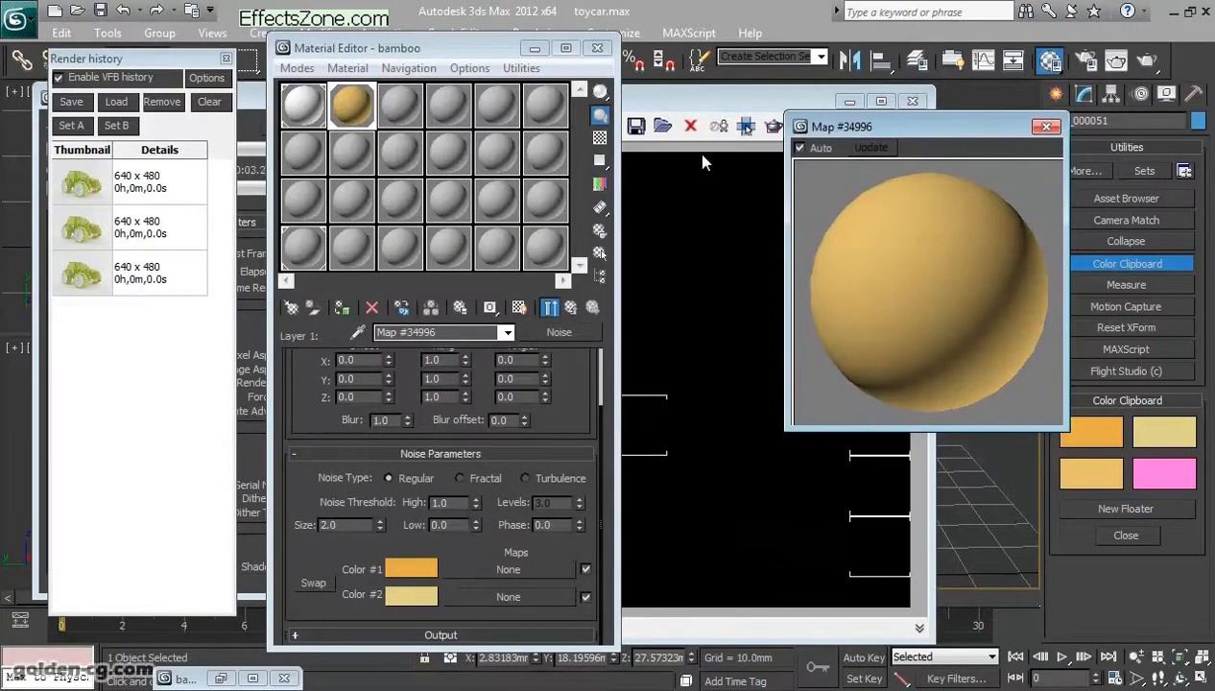
{"action": "left_click", "coordinate": [697, 106]}
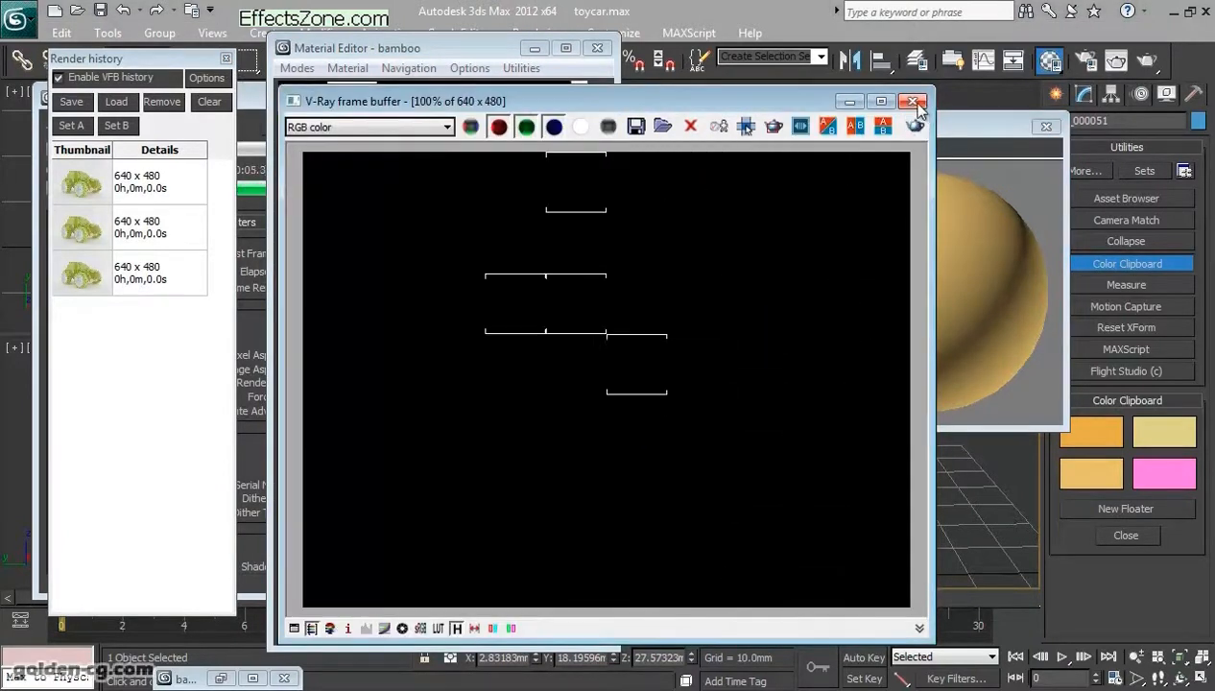
{"action": "left_click", "coordinate": [914, 102]}
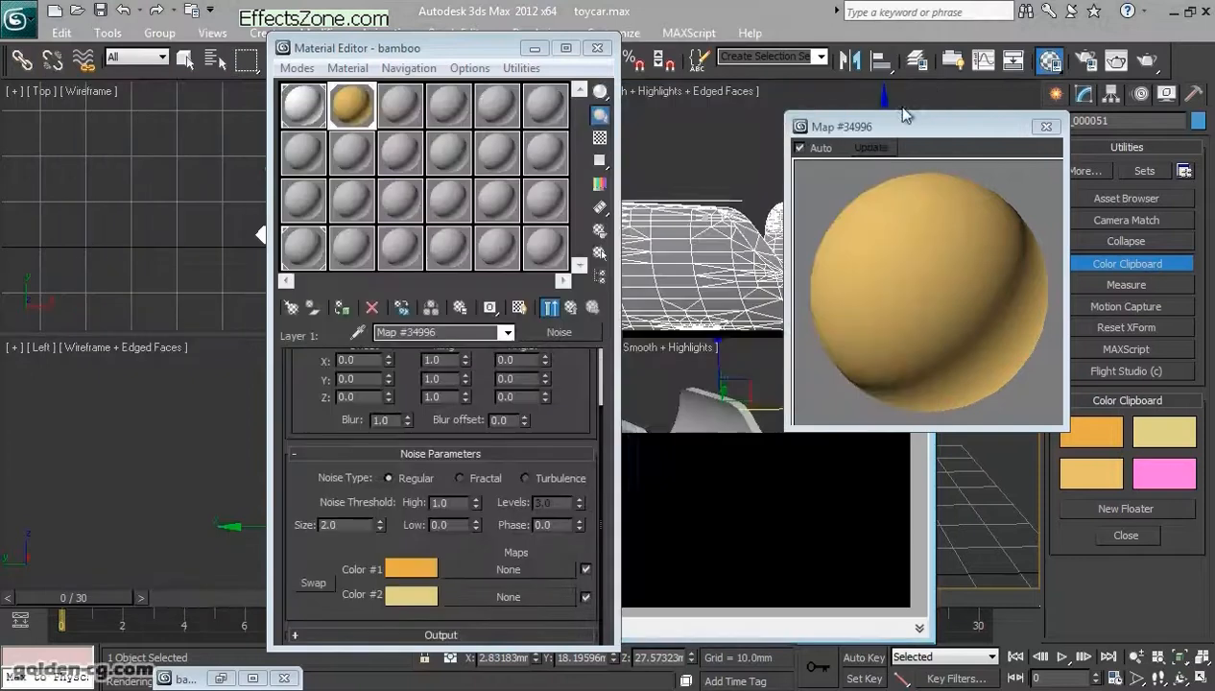
Step: Move the map preview aside and unhide the lights and background layers in the layer manager
{"action": "left_click_drag", "start_coordinate": [967, 126], "coordinate": [368, 127]}
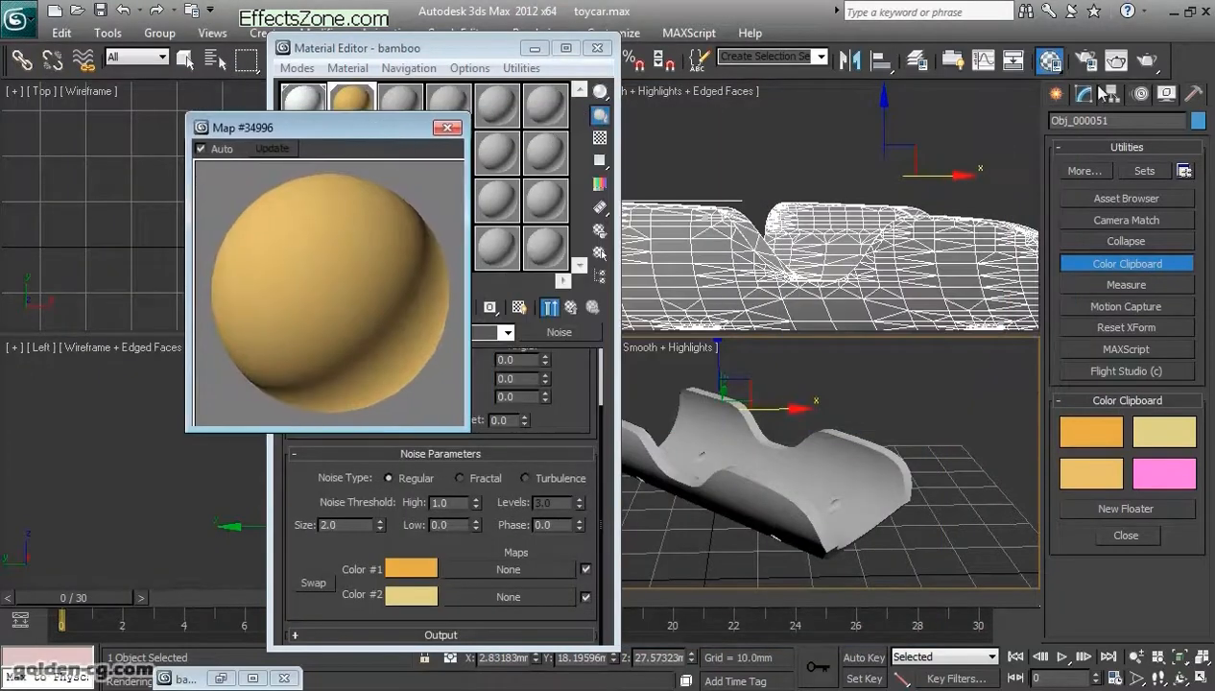
{"action": "left_click", "coordinate": [921, 73]}
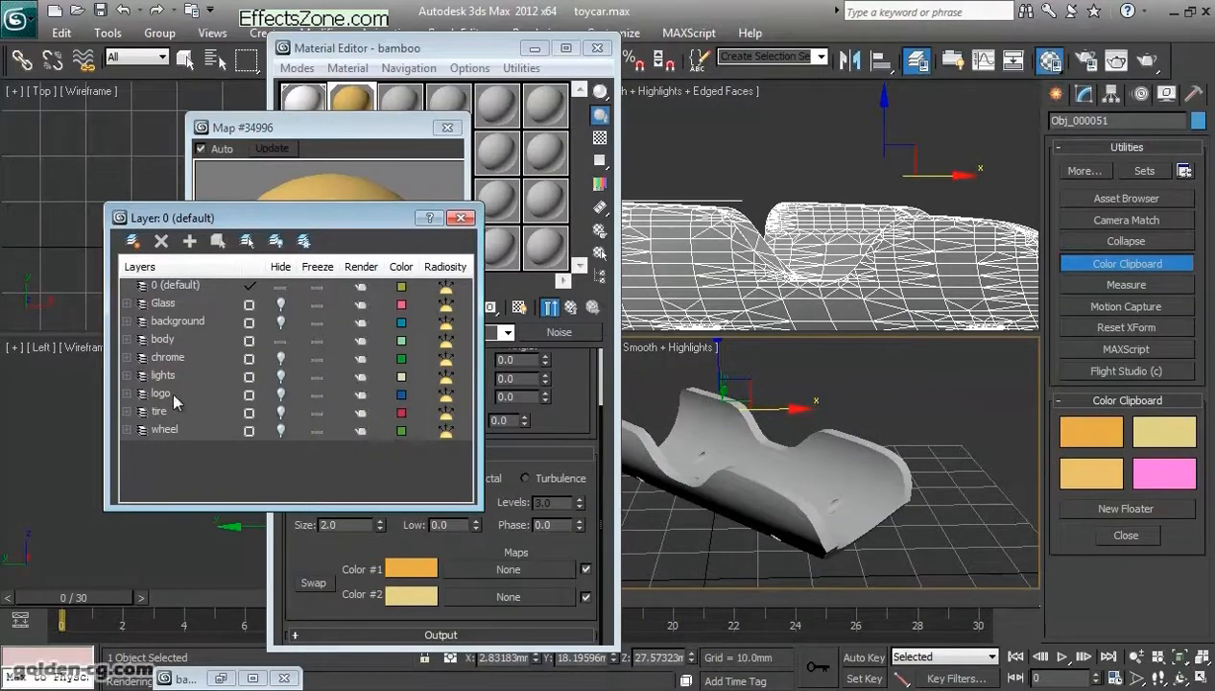
{"action": "left_click", "coordinate": [280, 379]}
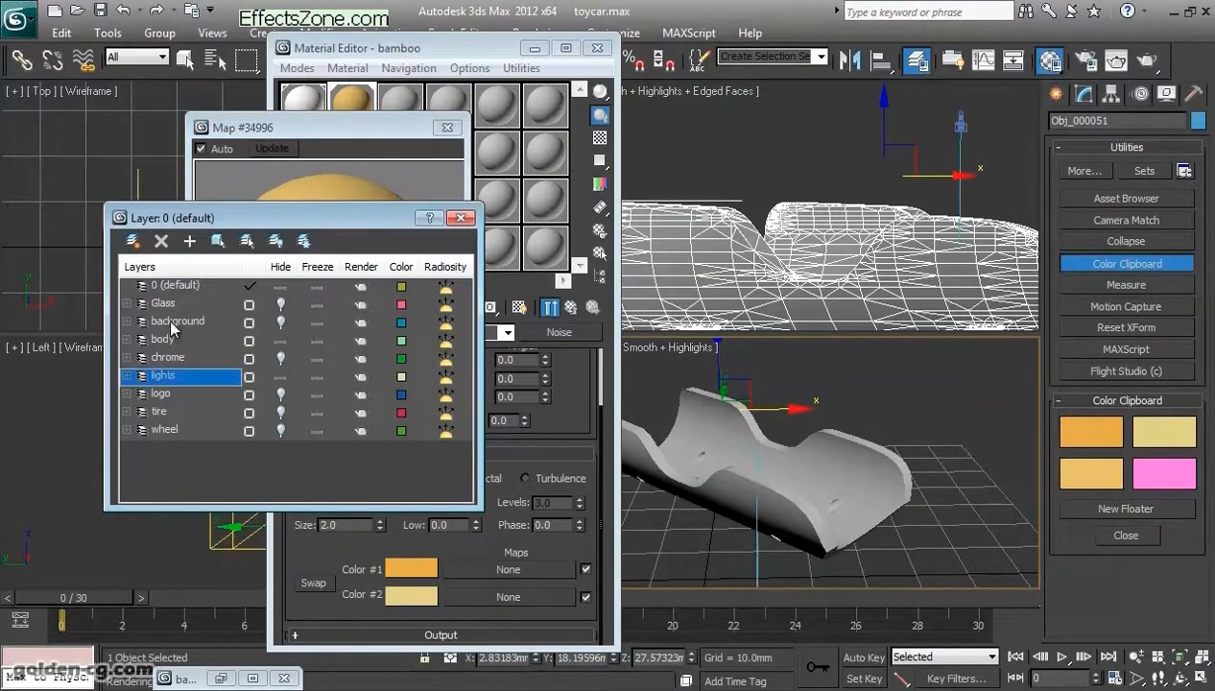
{"action": "left_click", "coordinate": [279, 326]}
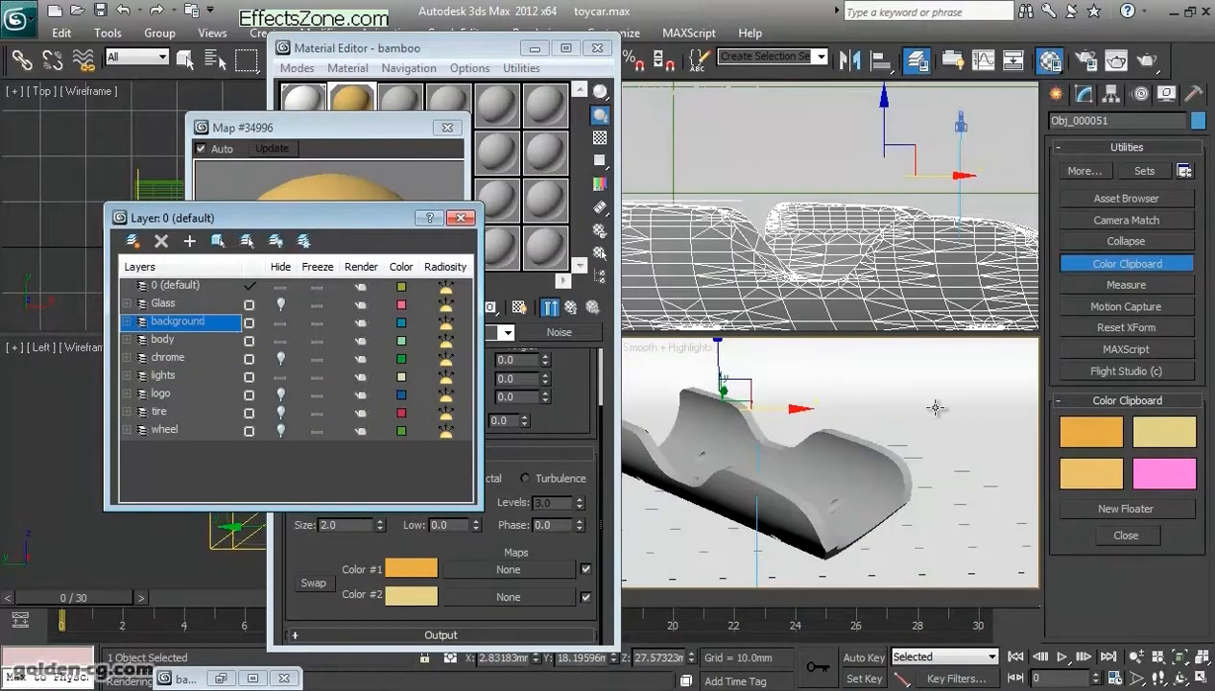
Step: Render the car body with V-Ray and arrange the Material Editor, map preview and frame buffer side by side
{"action": "left_click", "coordinate": [1143, 60]}
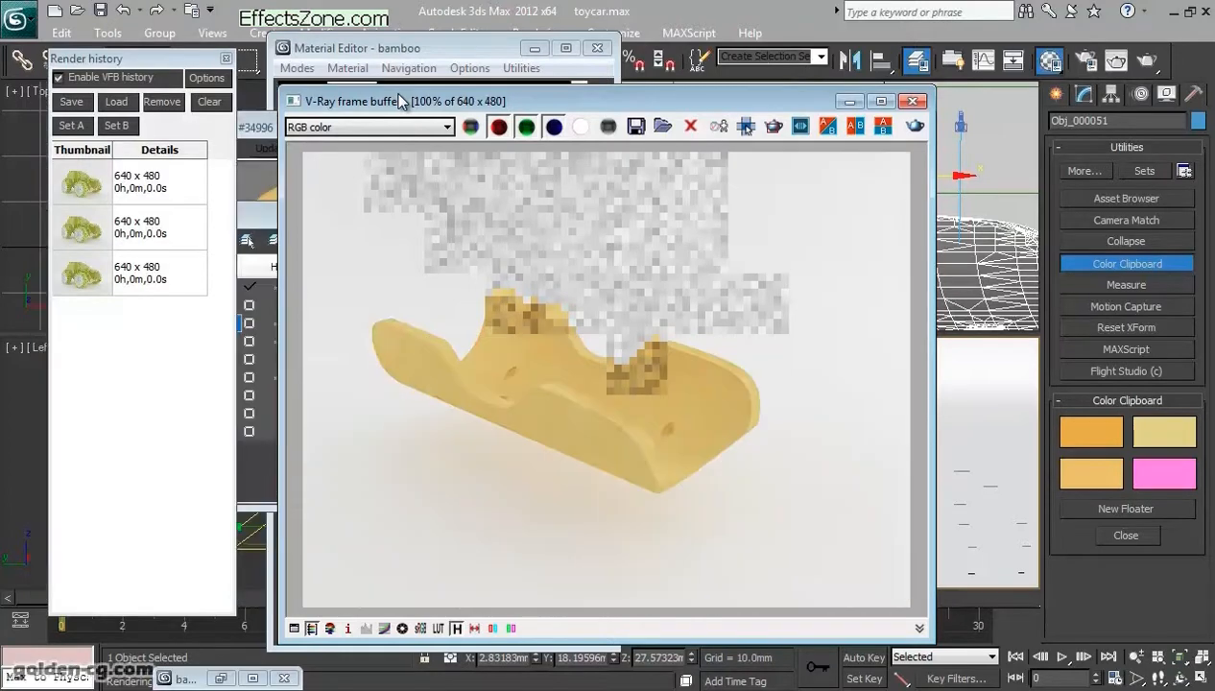
{"action": "left_click_drag", "start_coordinate": [401, 102], "coordinate": [897, 99]}
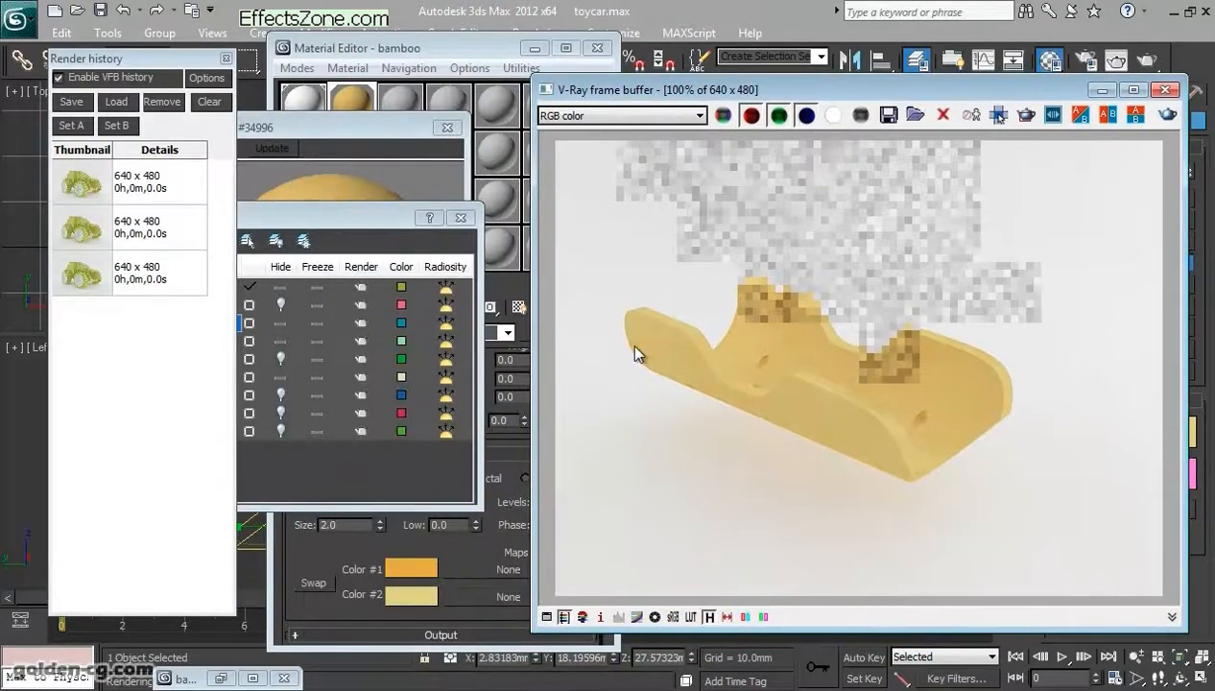
{"action": "left_click", "coordinate": [418, 188]}
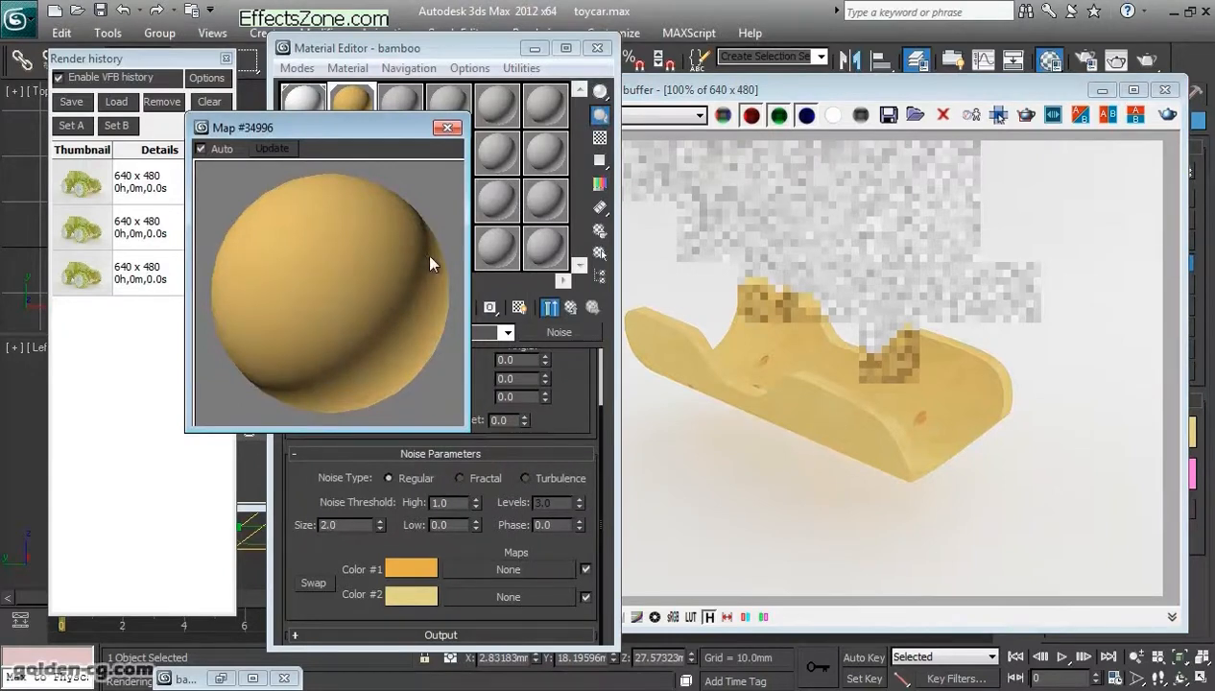
{"action": "left_click_drag", "start_coordinate": [325, 128], "coordinate": [598, 131]}
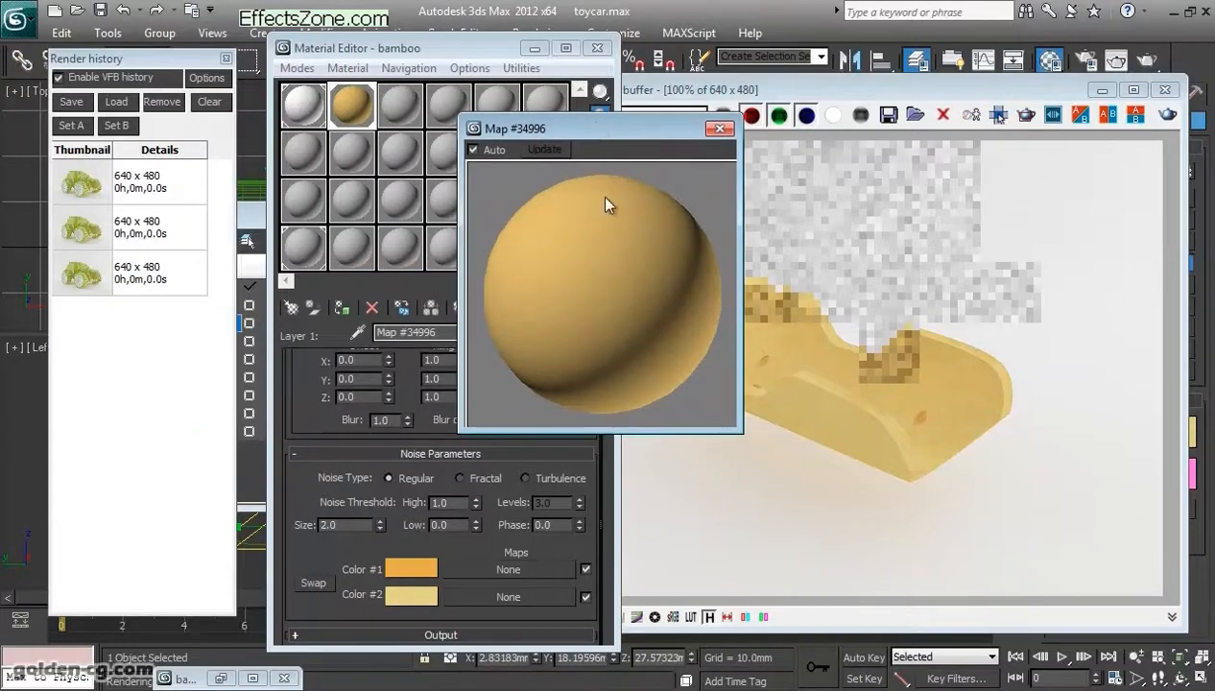
{"action": "left_click_drag", "start_coordinate": [595, 129], "coordinate": [735, 132]}
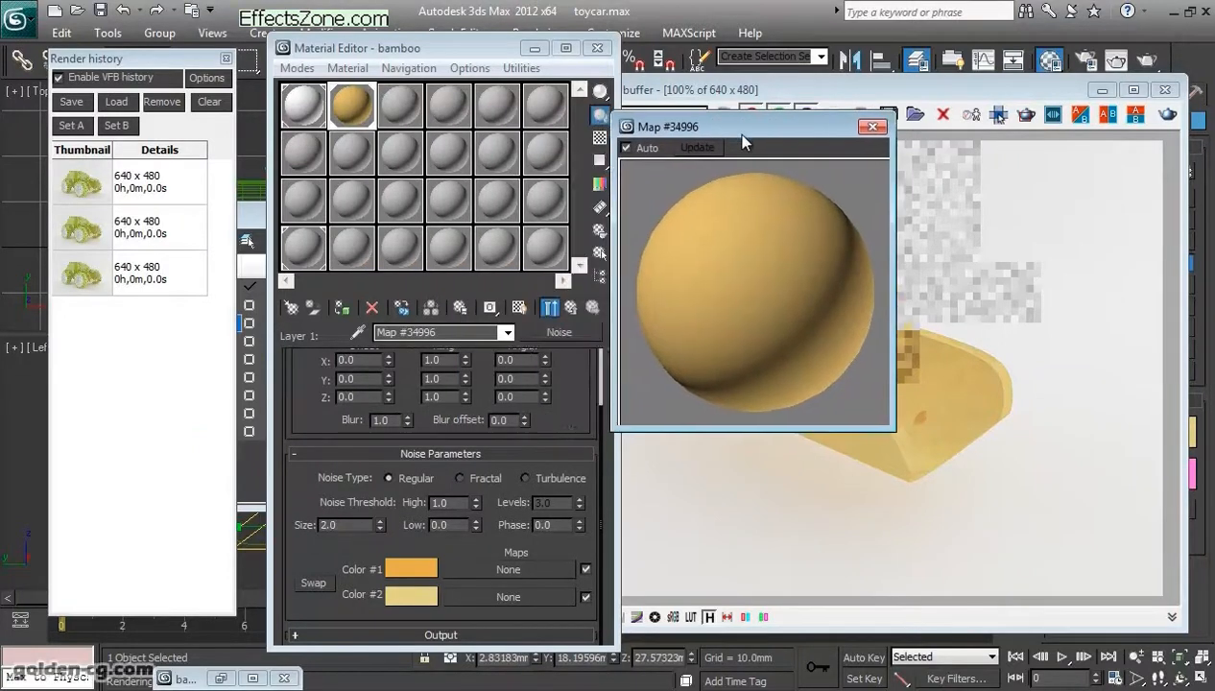
{"action": "left_click", "coordinate": [876, 496]}
{"action": "left_click_drag", "start_coordinate": [796, 91], "coordinate": [956, 91]}
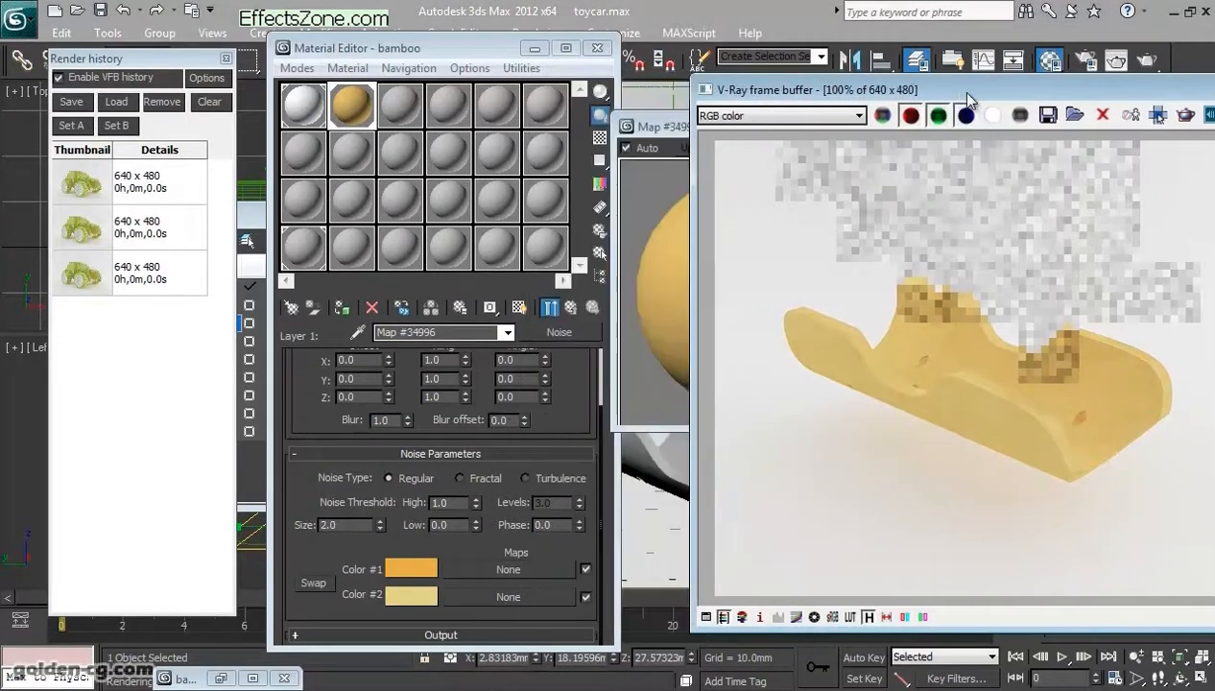
{"action": "left_click", "coordinate": [658, 264]}
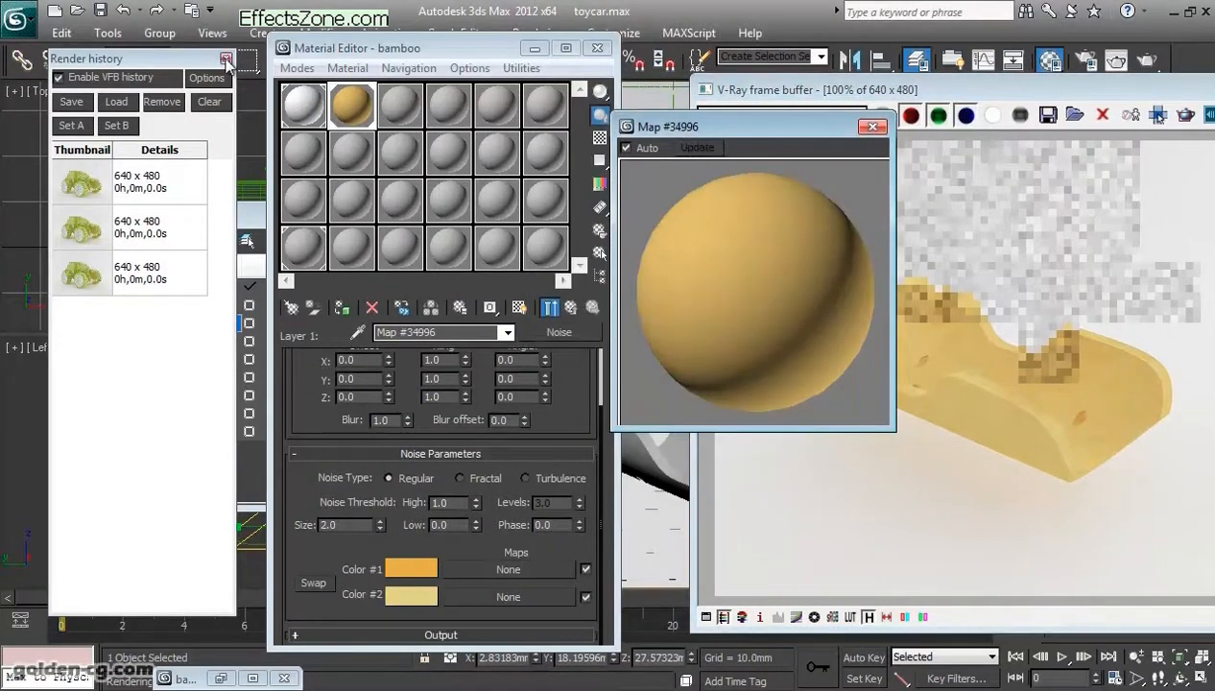
{"action": "left_click", "coordinate": [409, 48]}
{"action": "left_click_drag", "start_coordinate": [408, 48], "coordinate": [227, 48]}
{"action": "left_click_drag", "start_coordinate": [662, 125], "coordinate": [512, 117]}
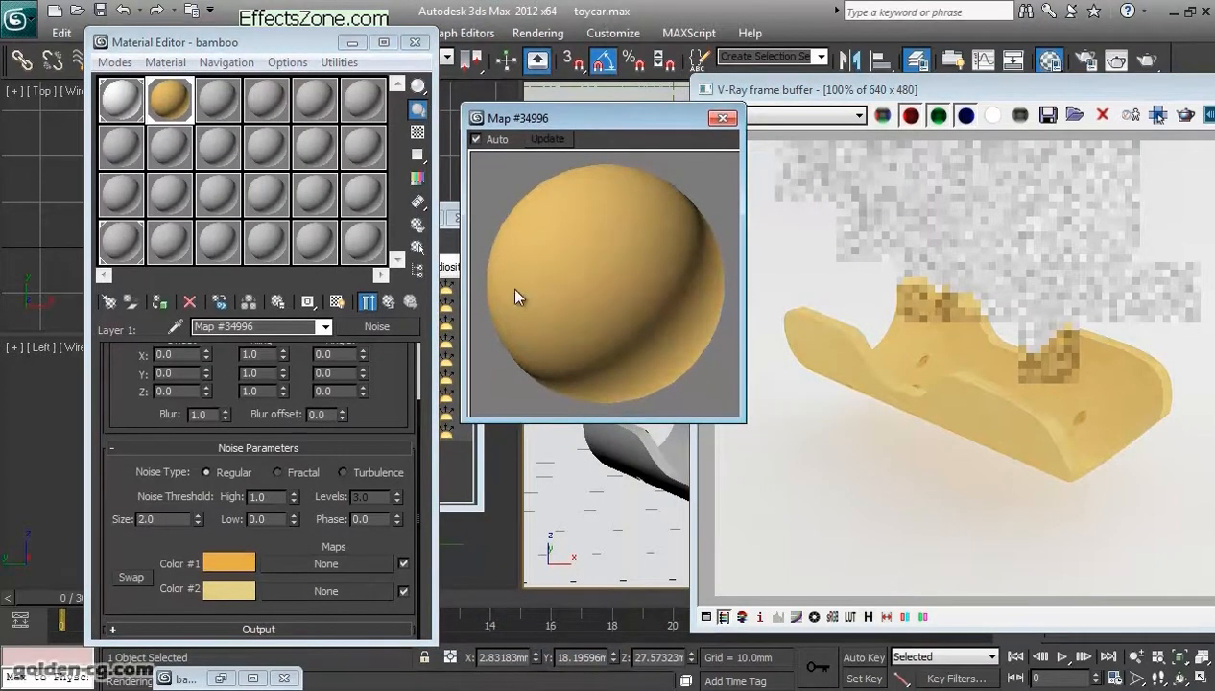
Step: Try a Size of 0.01 for the Noise map
{"action": "double_click", "coordinate": [142, 520]}
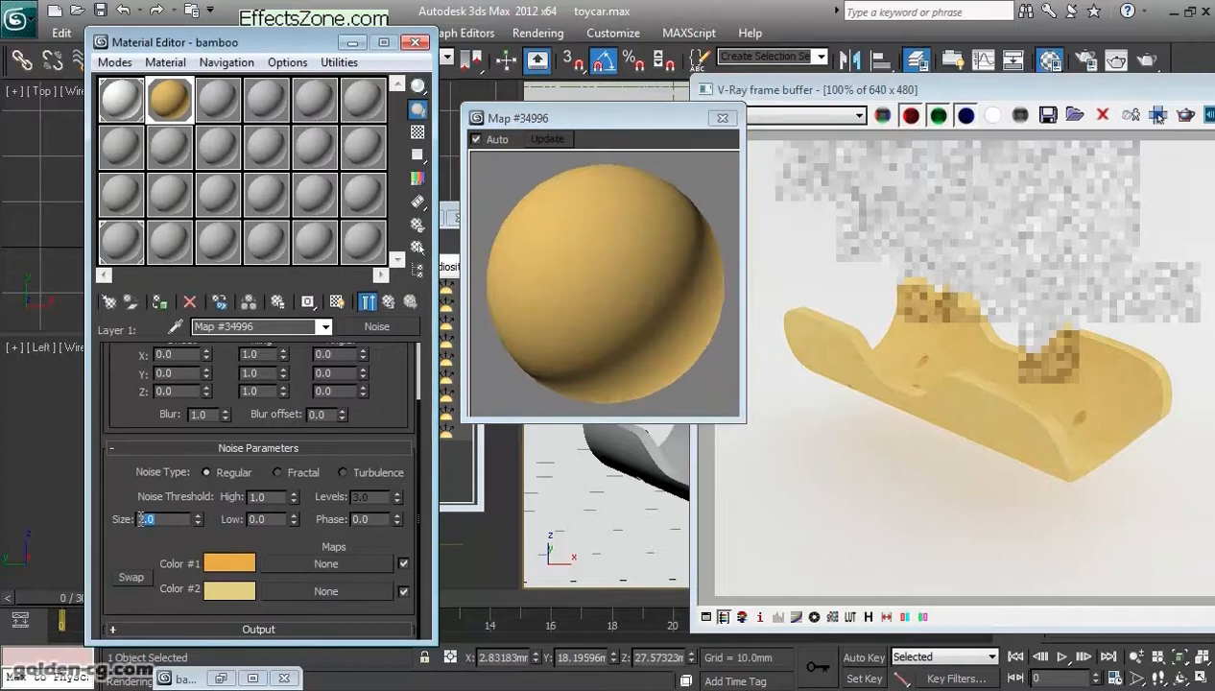
{"action": "type", "text": "0.01"}
{"action": "key", "text": "Return"}
Step: Try Render Sample Size values of 10, 1 and 0.1 mm in the Material Editor options, applying each one
{"action": "left_click", "coordinate": [417, 226]}
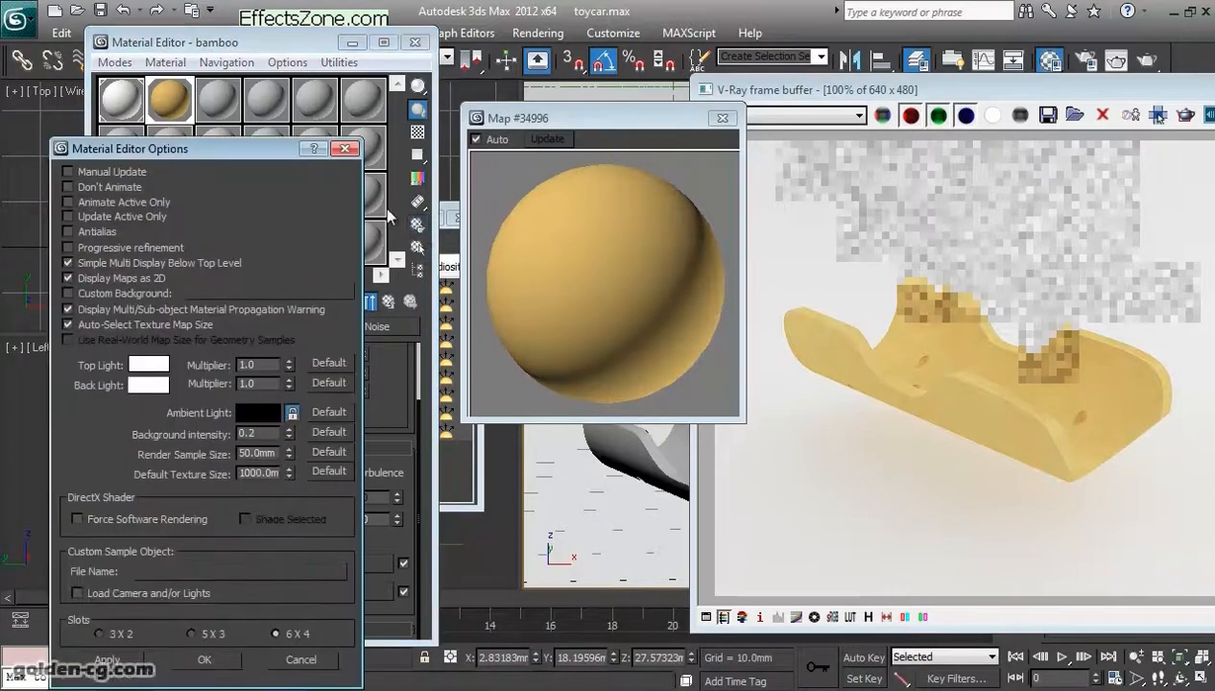
{"action": "double_click", "coordinate": [255, 453]}
{"action": "type", "text": "10"}
{"action": "key", "text": "Return"}
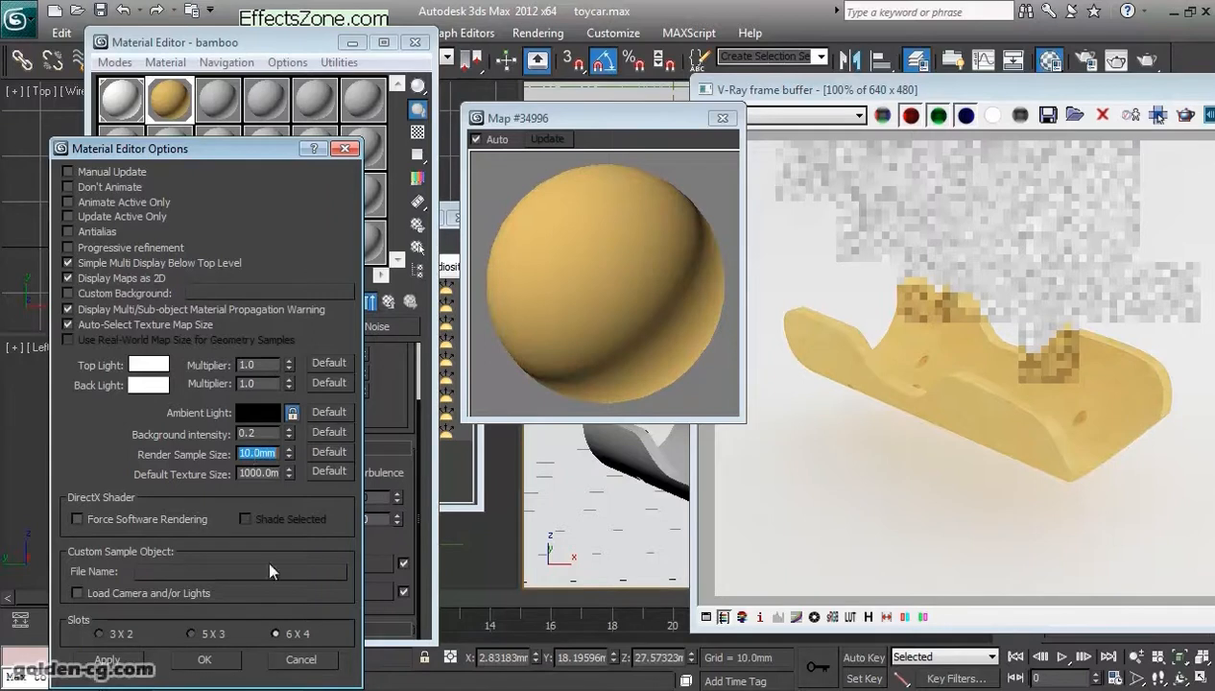
{"action": "left_click", "coordinate": [133, 671]}
{"action": "double_click", "coordinate": [273, 453]}
{"action": "type", "text": "1"}
{"action": "key", "text": "Return"}
{"action": "left_click", "coordinate": [113, 659]}
{"action": "double_click", "coordinate": [265, 453]}
{"action": "type", "text": "0.1"}
{"action": "key", "text": "Return"}
{"action": "left_click", "coordinate": [111, 660]}
Step: Restore the Render Sample Size to 50 mm and accept the Material Editor options
{"action": "double_click", "coordinate": [259, 453]}
{"action": "type", "text": "50"}
{"action": "key", "text": "Return"}
{"action": "left_click_drag", "start_coordinate": [257, 150], "coordinate": [233, 62]}
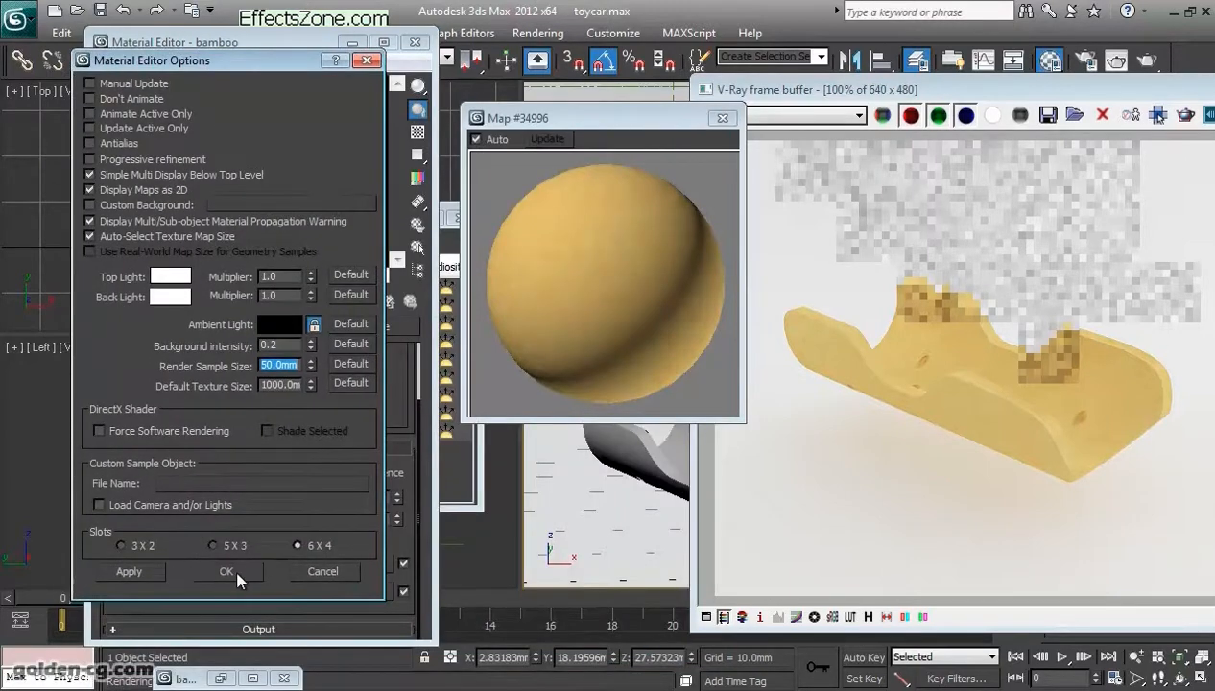
{"action": "left_click", "coordinate": [236, 573]}
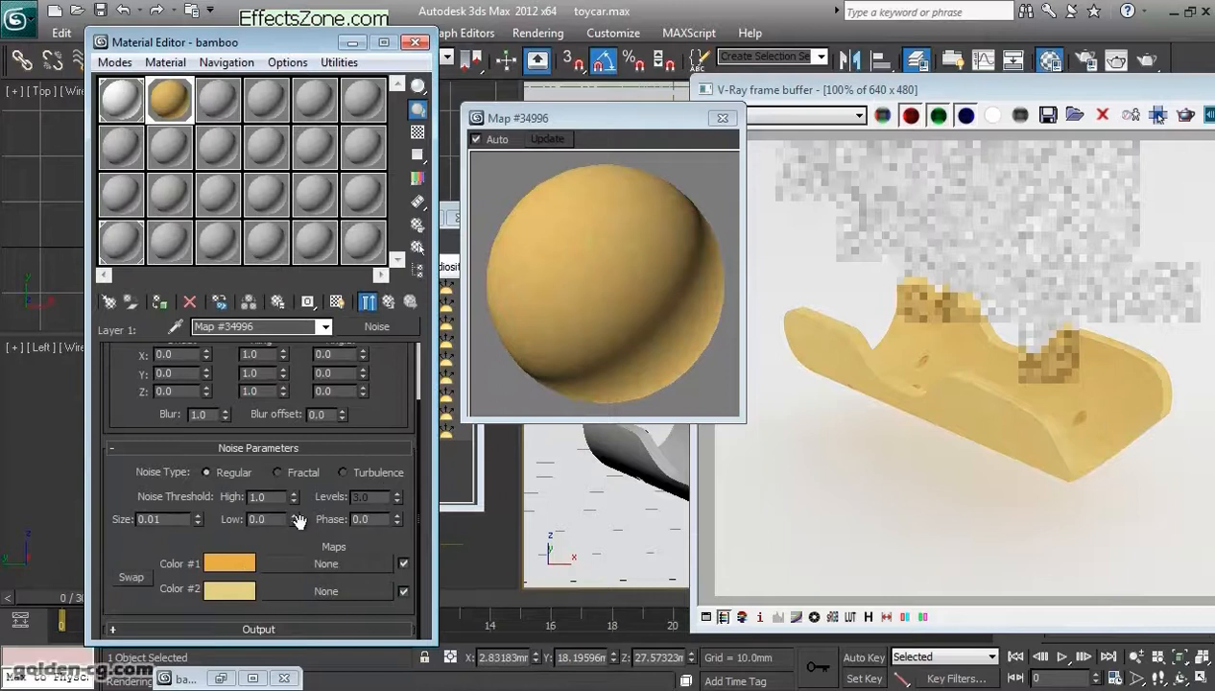
Step: Restore the Noise map's Size to 2.0
{"action": "double_click", "coordinate": [171, 522]}
{"action": "type", "text": "2.0"}
{"action": "key", "text": "Return"}
Step: Check the grain in the bamboo_offset.jpg reference image, minimize it, and set the Noise map's X tiling to 10
{"action": "left_click_drag", "start_coordinate": [369, 420], "coordinate": [369, 492]}
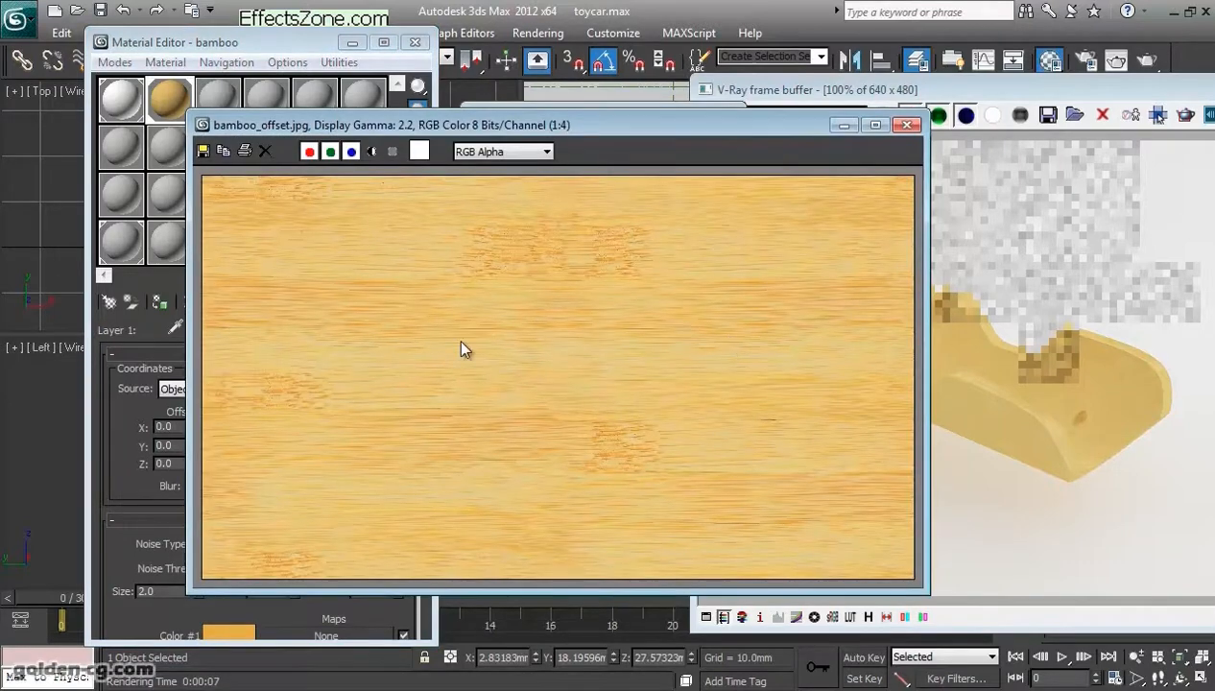
{"action": "left_click_drag", "start_coordinate": [655, 126], "coordinate": [964, 127]}
{"action": "left_click_drag", "start_coordinate": [692, 131], "coordinate": [533, 154]}
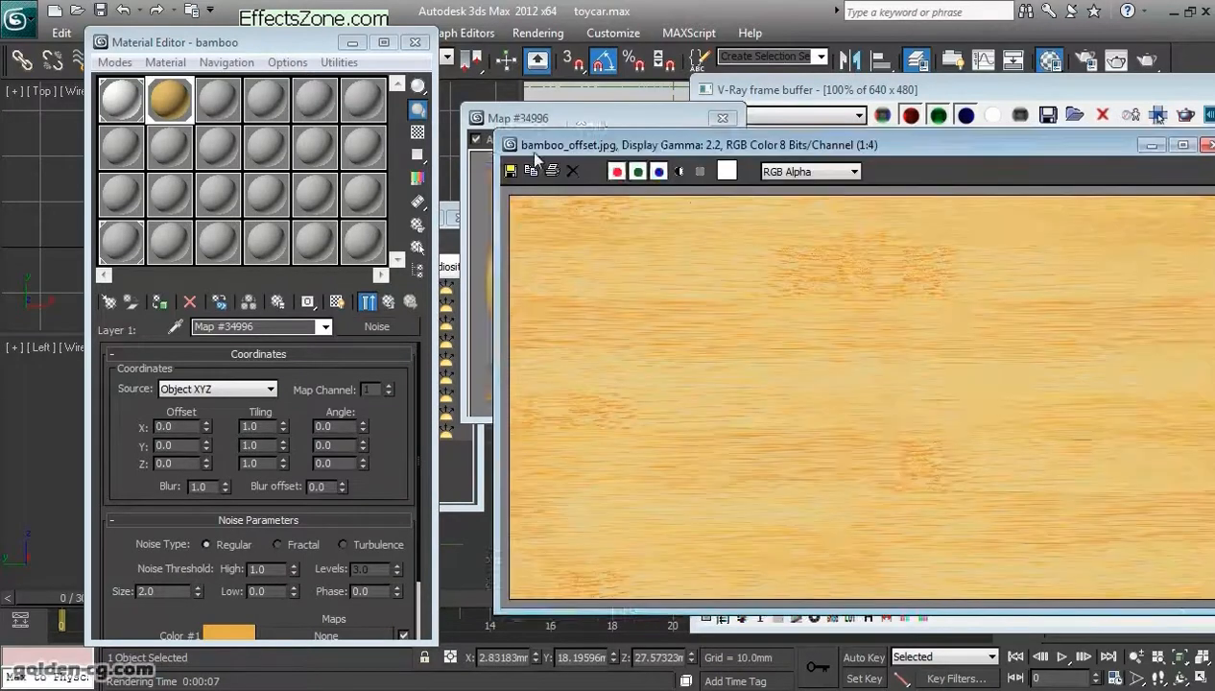
{"action": "left_click", "coordinate": [866, 156]}
{"action": "left_click_drag", "start_coordinate": [278, 426], "coordinate": [224, 425]}
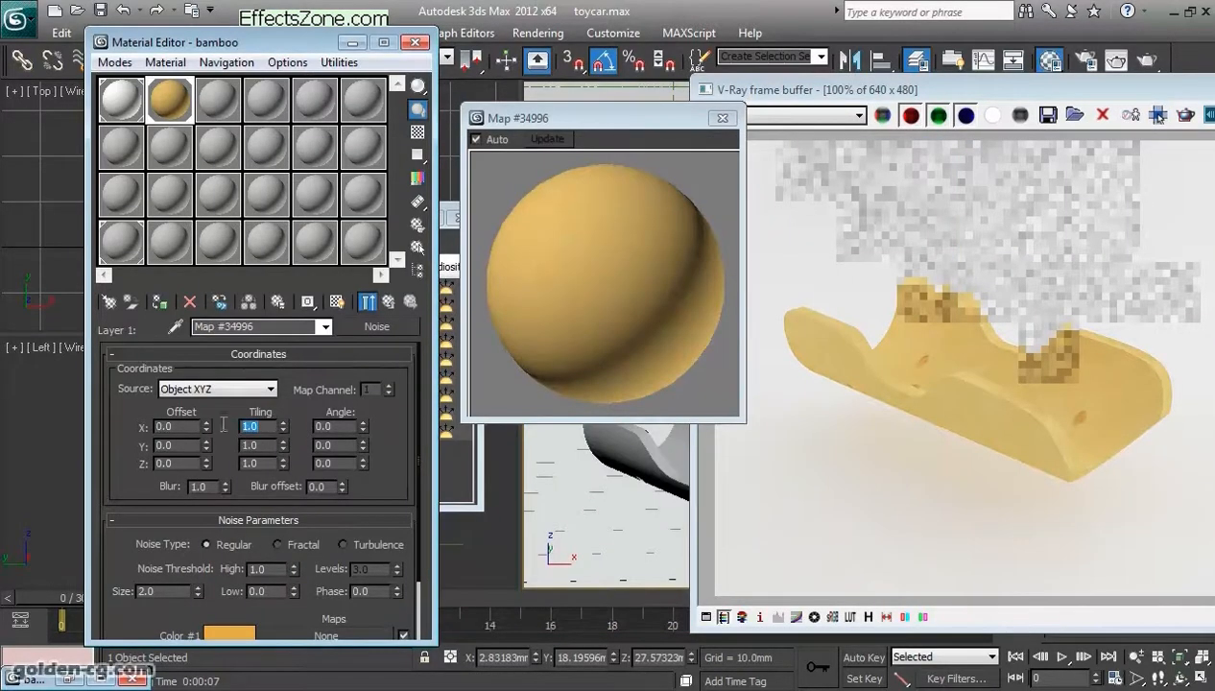
{"action": "type", "text": "10"}
{"action": "key", "text": "Return"}
{"action": "left_click", "coordinate": [558, 305]}
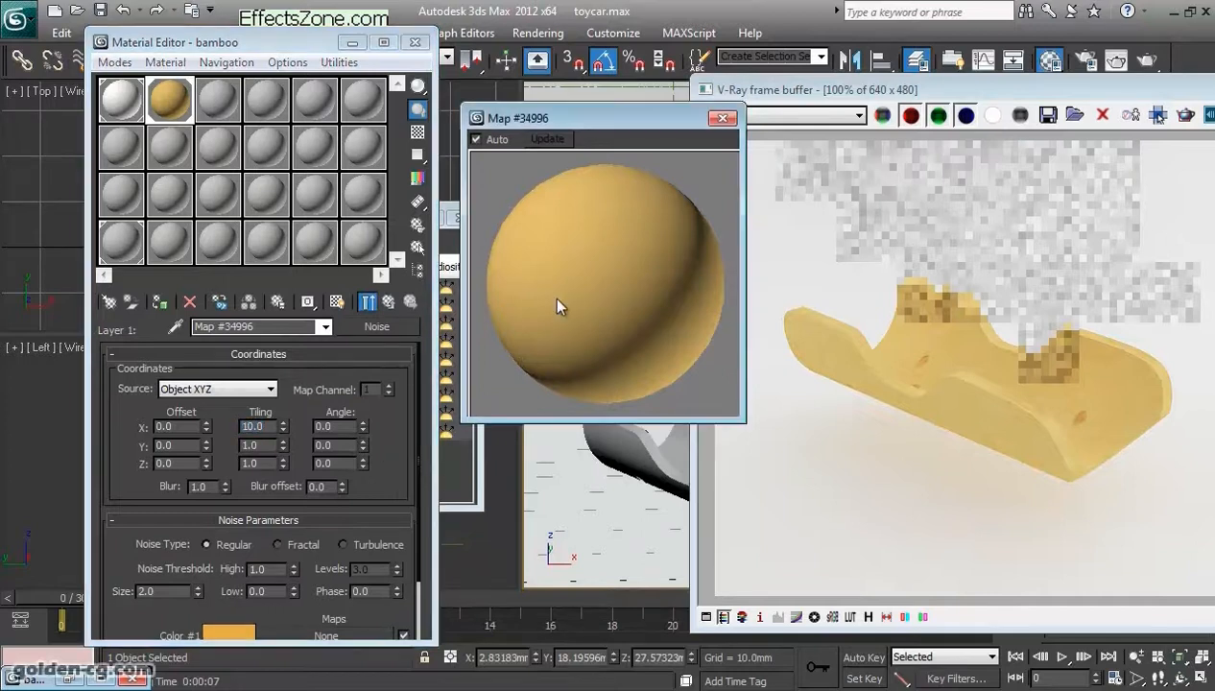
Step: Turn off the end-result display to preview only the Noise map, and set the Render Sample Size to 10 mm
{"action": "left_click", "coordinate": [370, 302]}
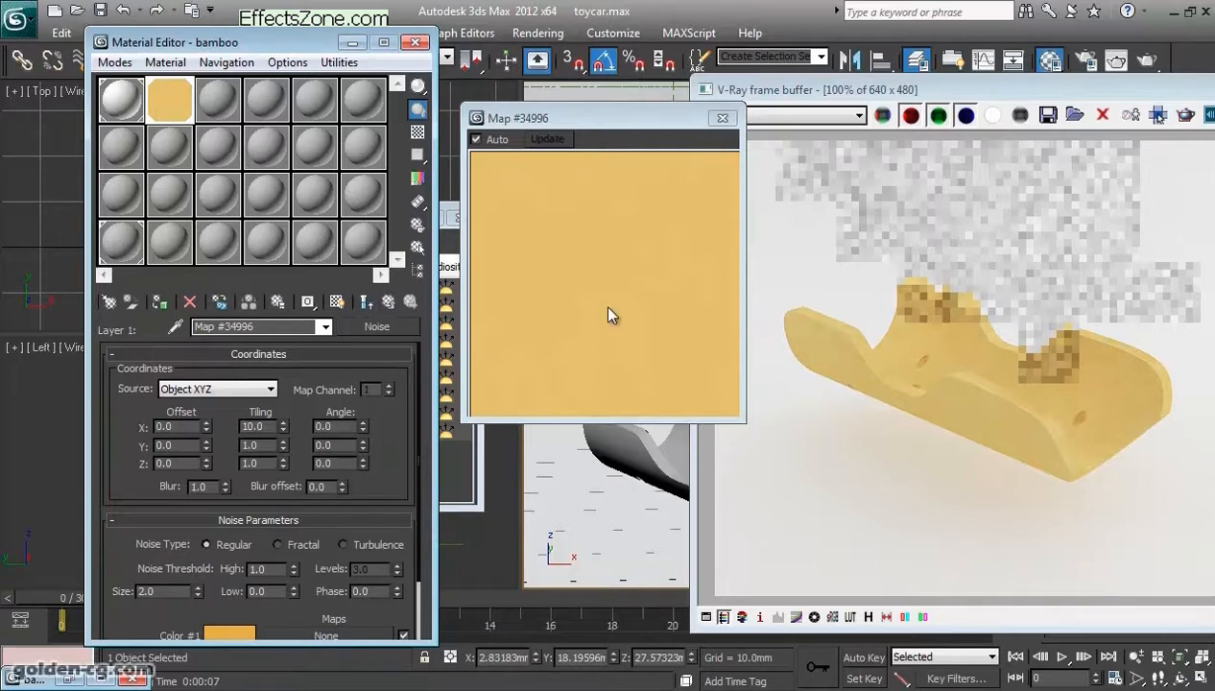
{"action": "left_click", "coordinate": [418, 246]}
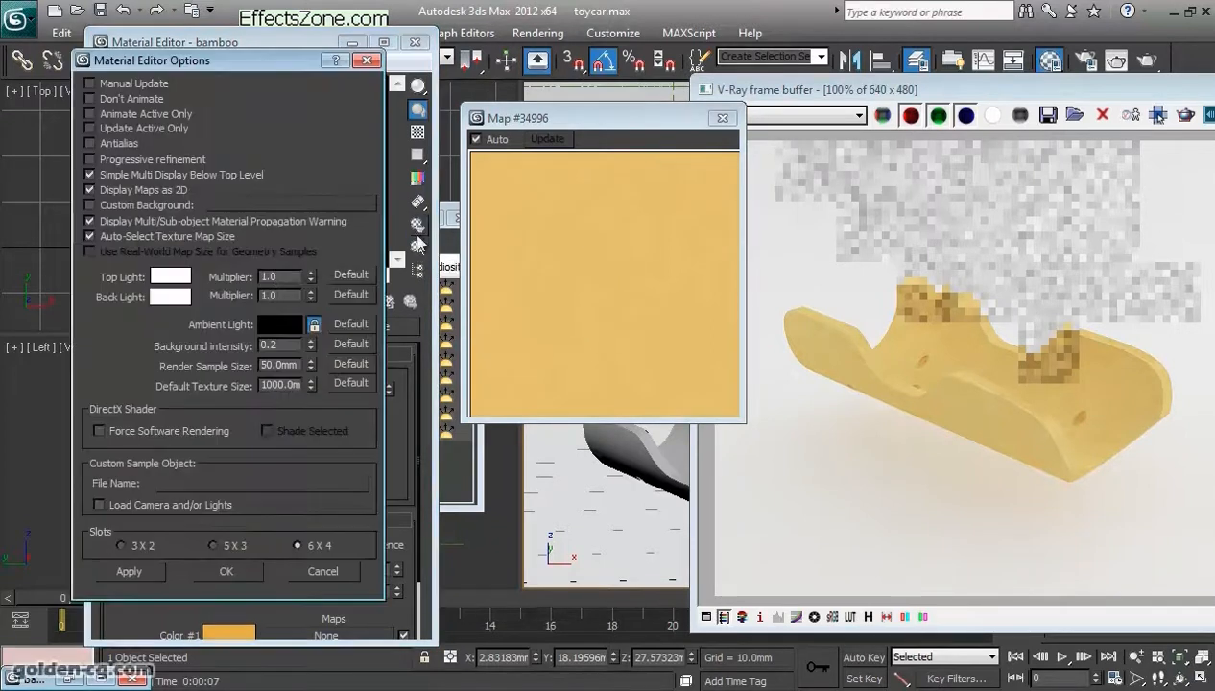
{"action": "double_click", "coordinate": [278, 364]}
{"action": "type", "text": "10"}
{"action": "key", "text": "Return"}
{"action": "left_click", "coordinate": [146, 570]}
{"action": "left_click", "coordinate": [226, 571]}
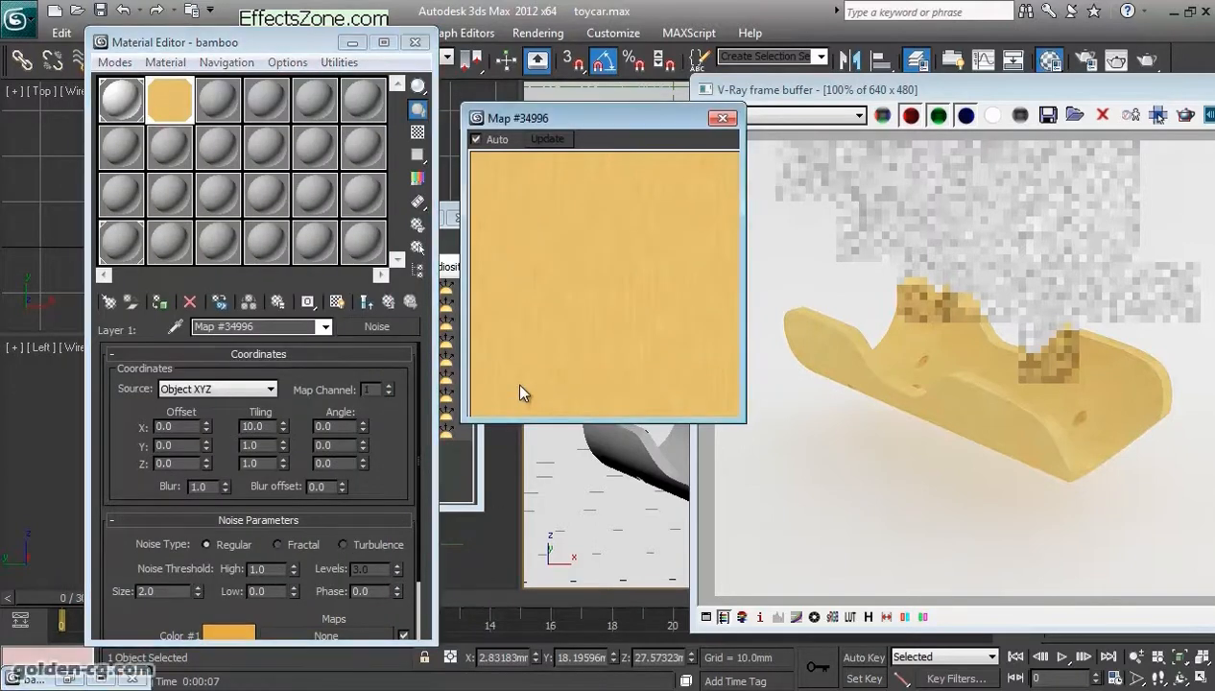
Step: Bring up the bamboo reference image to compare its grain with the Noise map, and minimize it
{"action": "left_click_drag", "start_coordinate": [379, 437], "coordinate": [387, 336]}
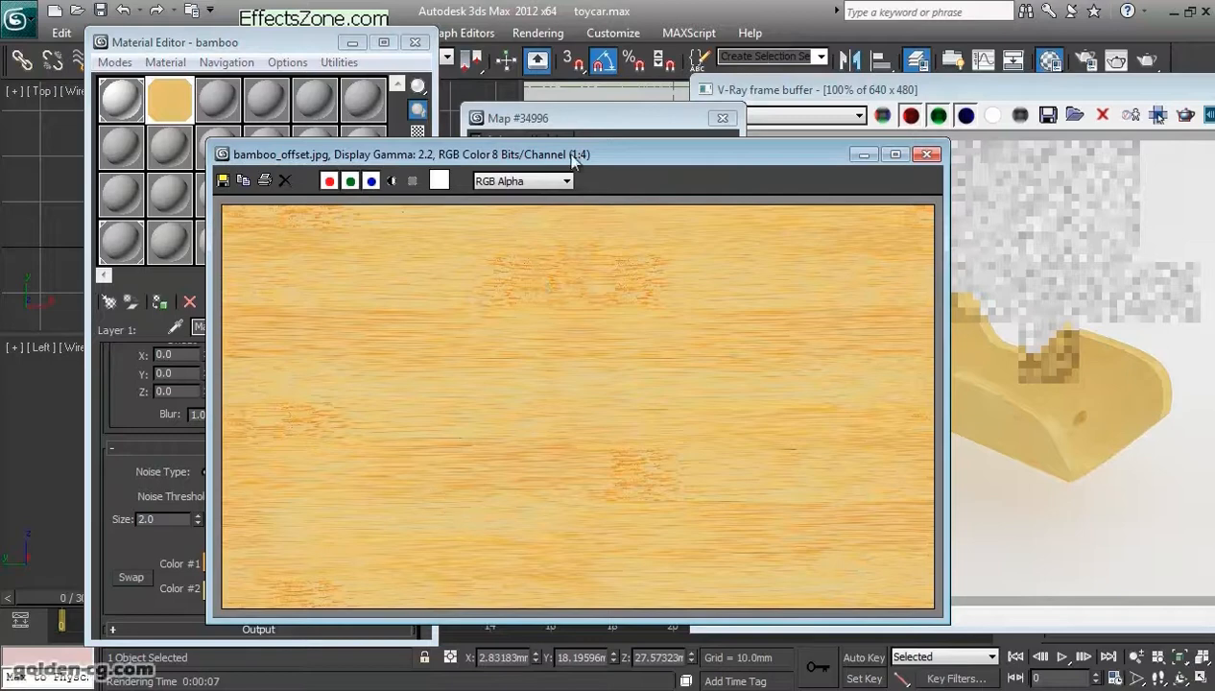
{"action": "left_click_drag", "start_coordinate": [573, 158], "coordinate": [541, 159]}
{"action": "left_click", "coordinate": [899, 156]}
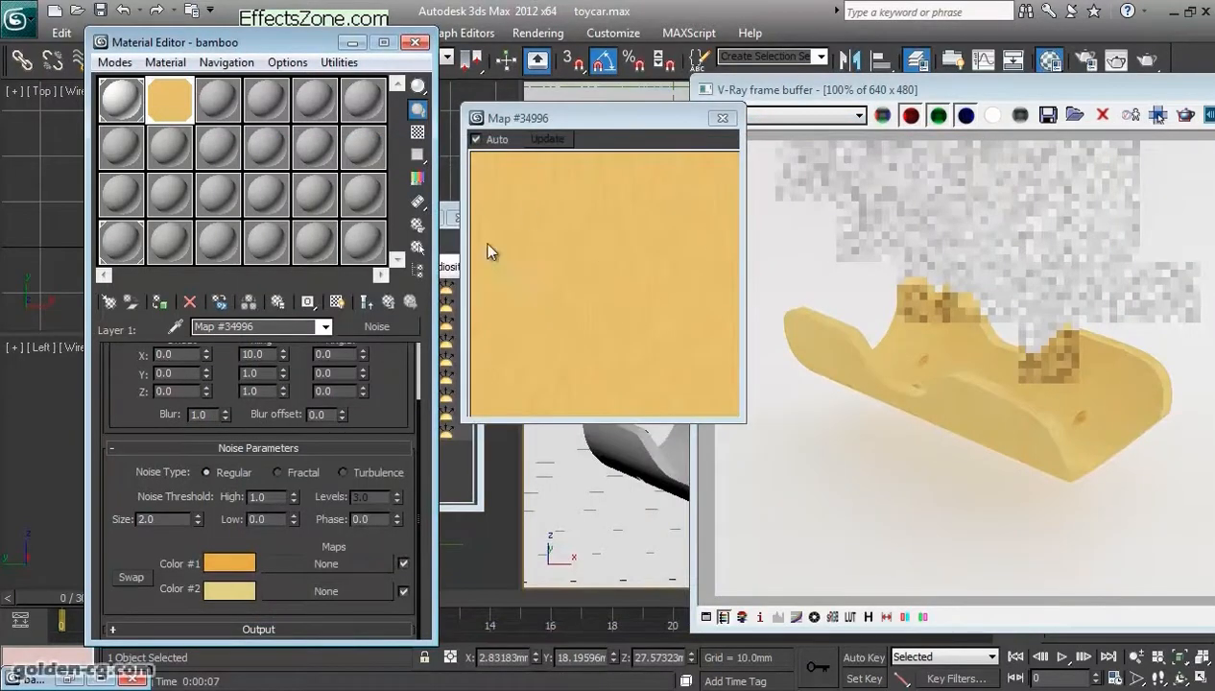
Step: Set the Noise map's Y tiling to 0.1
{"action": "left_click_drag", "start_coordinate": [581, 117], "coordinate": [642, 106]}
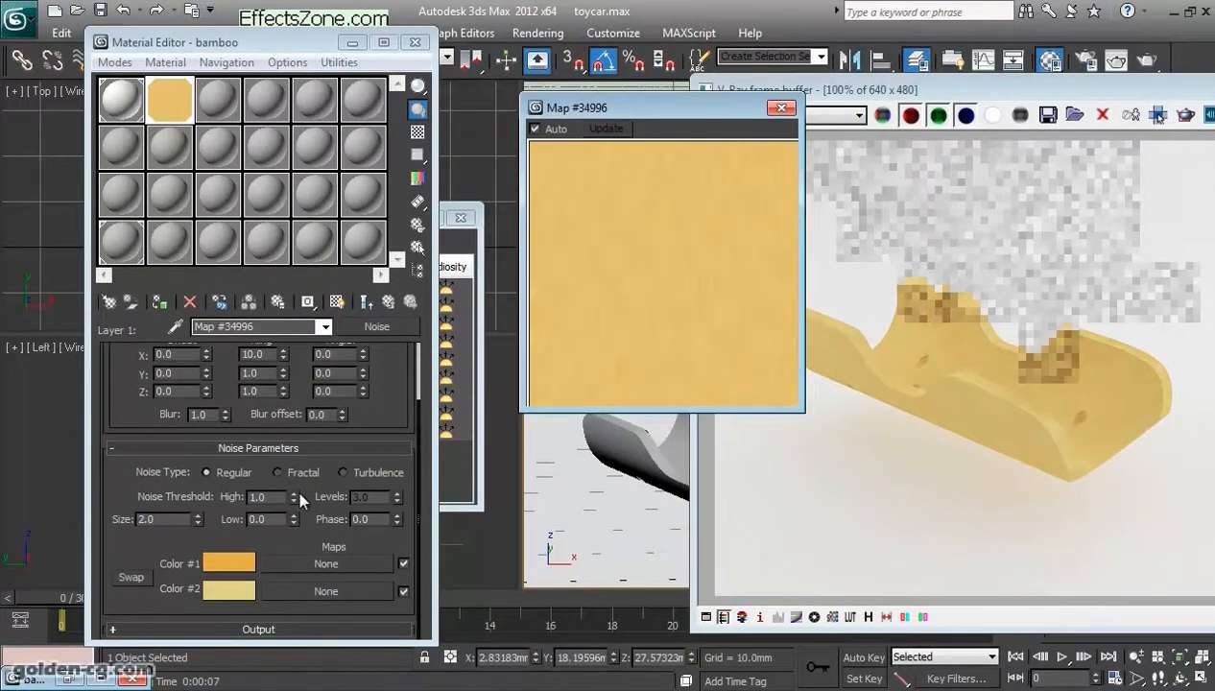
{"action": "double_click", "coordinate": [182, 519]}
{"action": "double_click", "coordinate": [257, 519]}
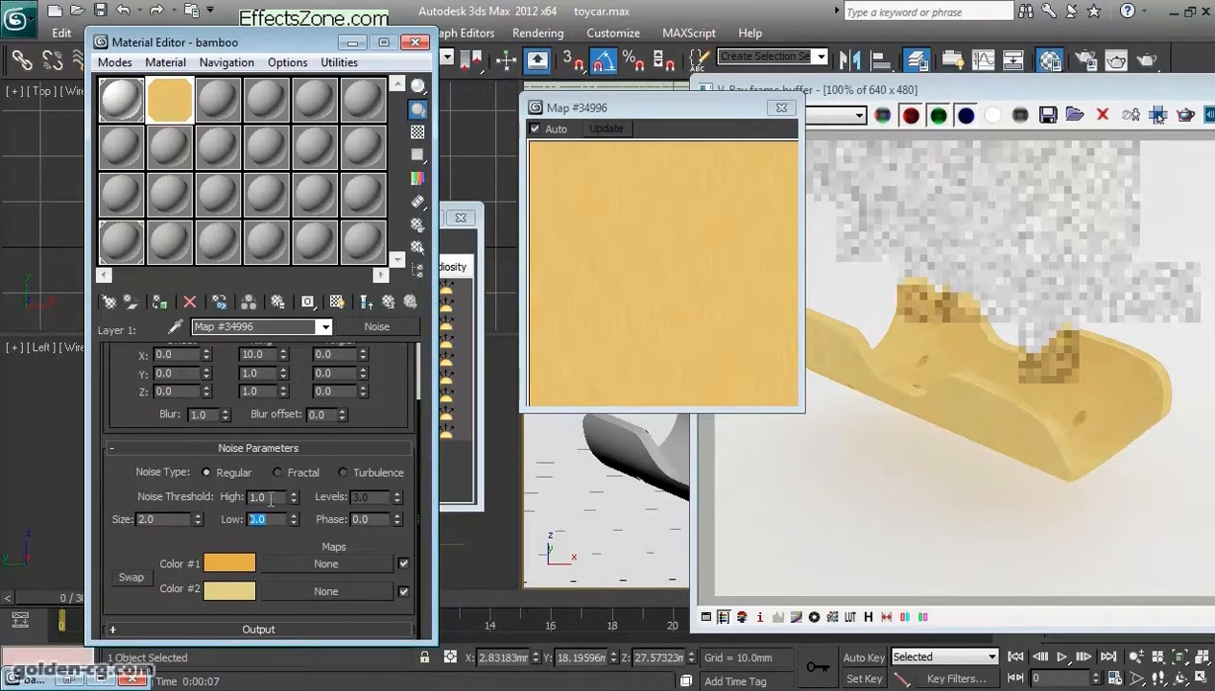
{"action": "scroll", "coordinate": [286, 470], "scroll_direction": "up", "scroll_amount": 3}
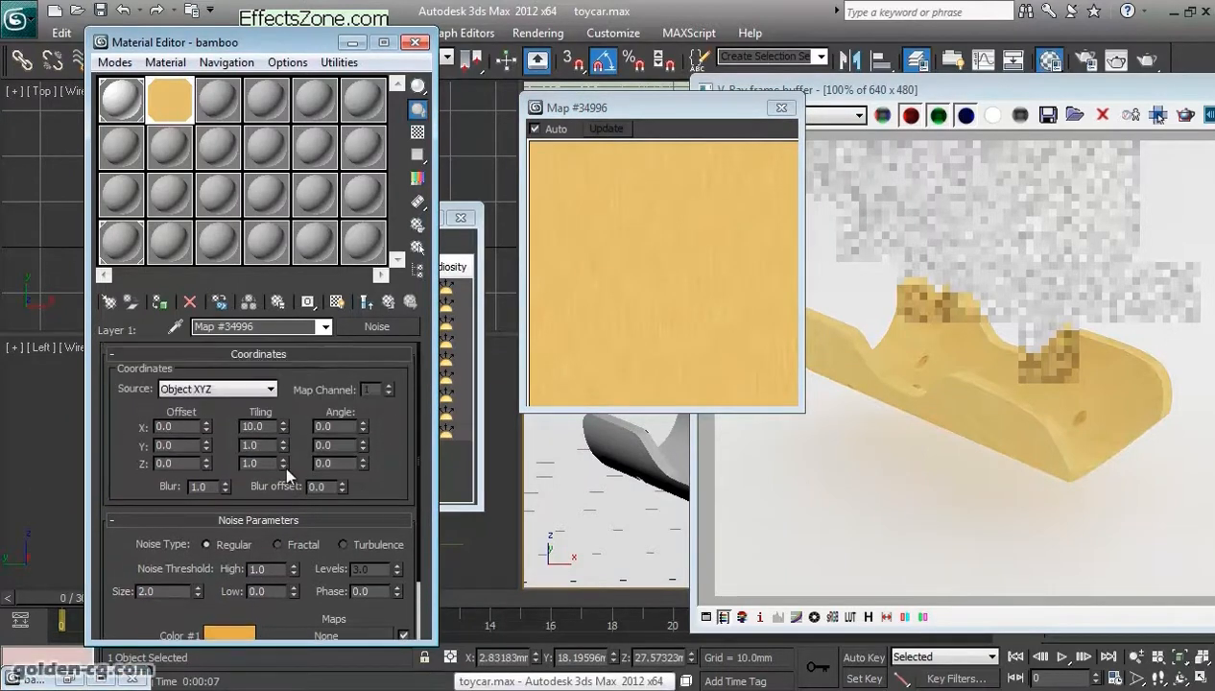
{"action": "double_click", "coordinate": [247, 445]}
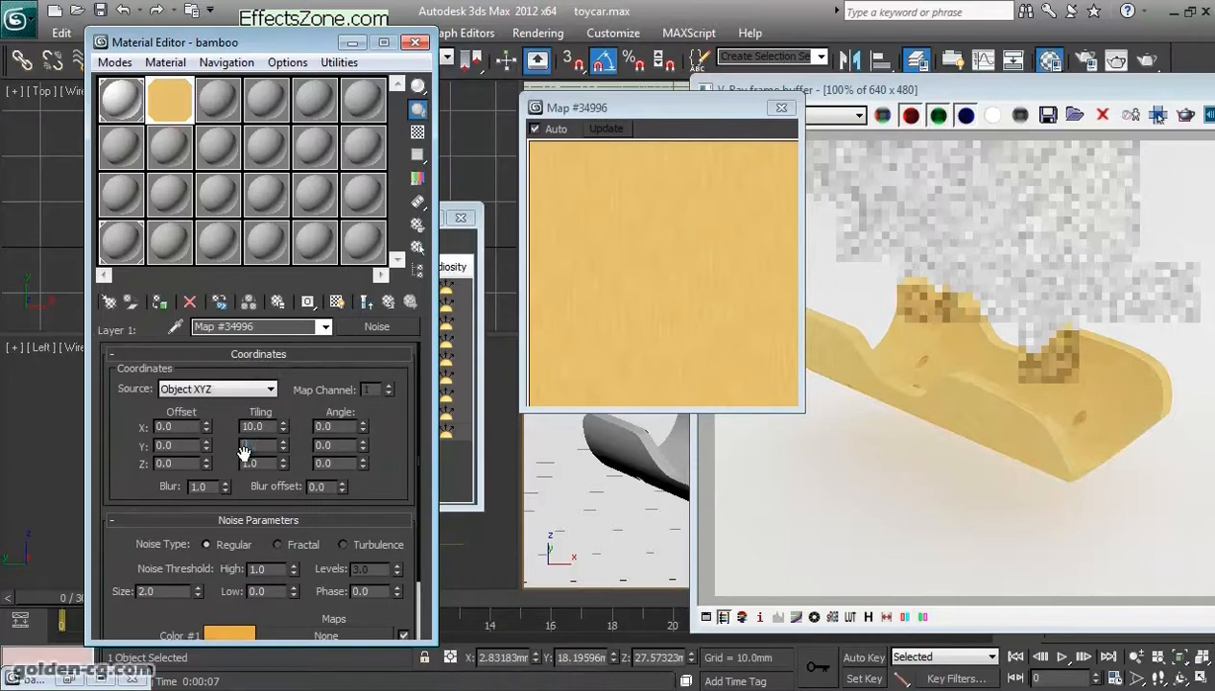
{"action": "type", "text": "0.1"}
{"action": "key", "text": "Tab"}
Step: Try a value of 2 for the Noise map's Y and Z tiling
{"action": "left_click", "coordinate": [269, 445]}
{"action": "double_click", "coordinate": [251, 446]}
{"action": "type", "text": "2"}
{"action": "double_click", "coordinate": [265, 464]}
{"action": "type", "text": "2"}
Step: Set the Noise map's Y and Z tiling to 0.1 and return to the parent Composite map
{"action": "double_click", "coordinate": [250, 446]}
{"action": "type", "text": "0.1"}
{"action": "double_click", "coordinate": [255, 463]}
{"action": "type", "text": ".1"}
{"action": "double_click", "coordinate": [170, 591]}
{"action": "left_click", "coordinate": [387, 301]}
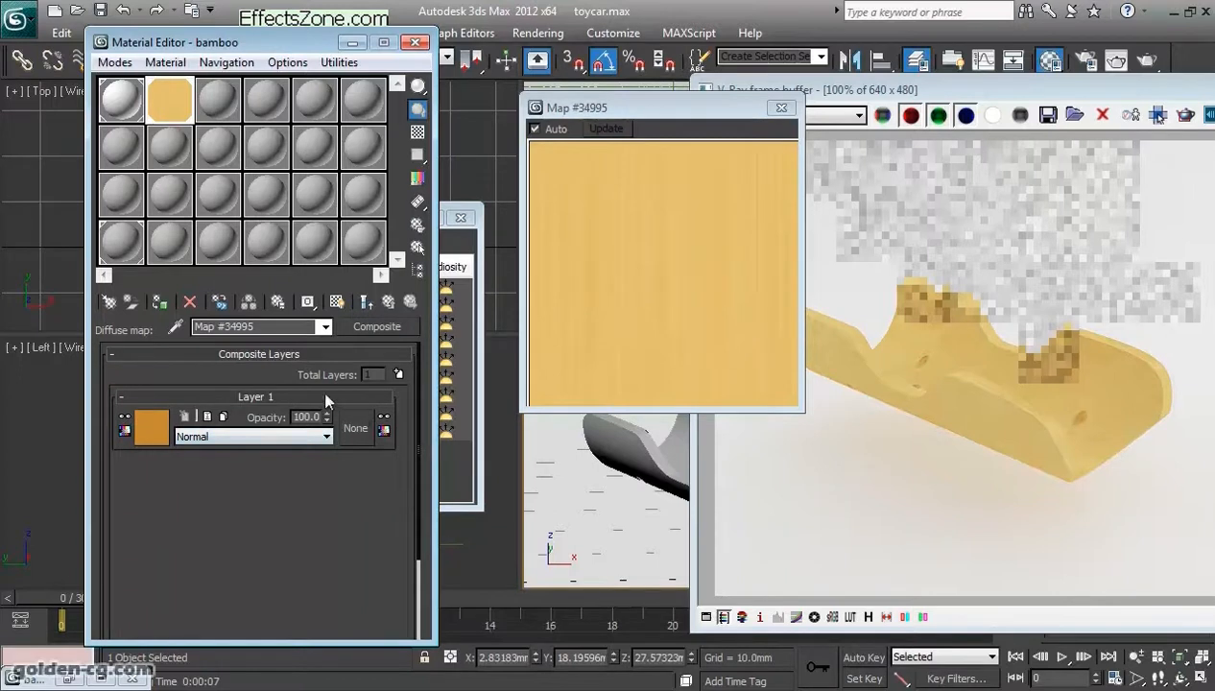
Step: Add a second composite layer, move the Noise layer above the empty one, and check the bamboo reference image
{"action": "left_click", "coordinate": [400, 377]}
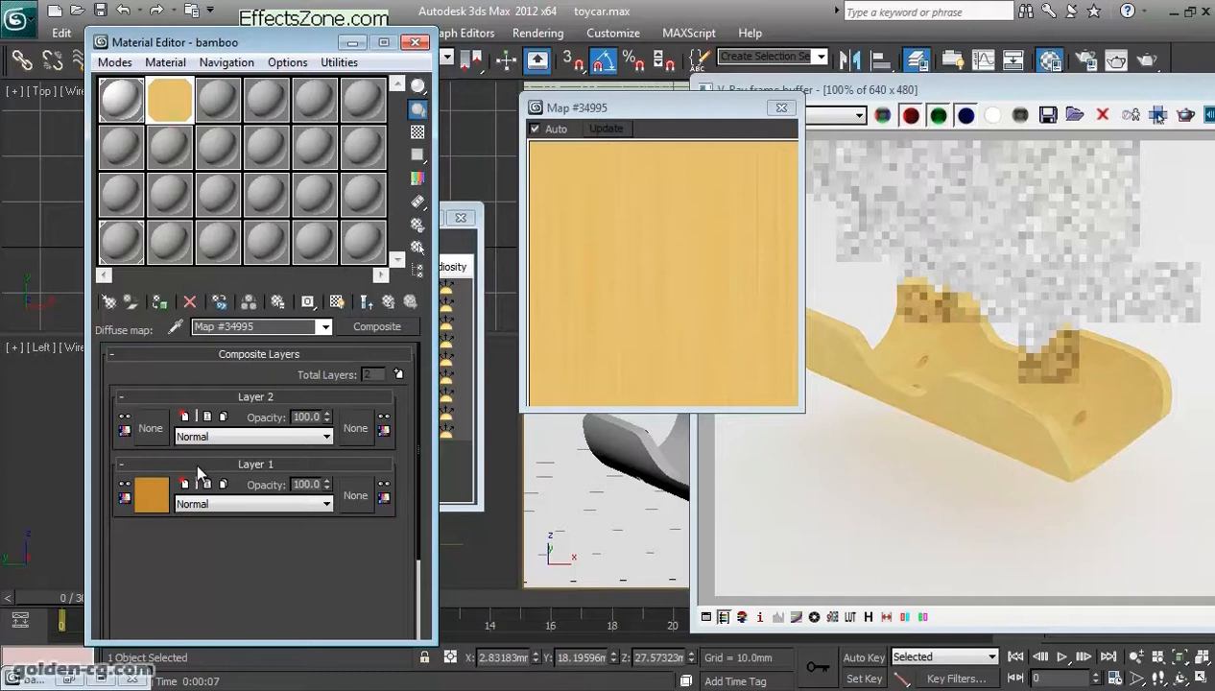
{"action": "left_click_drag", "start_coordinate": [194, 461], "coordinate": [193, 390]}
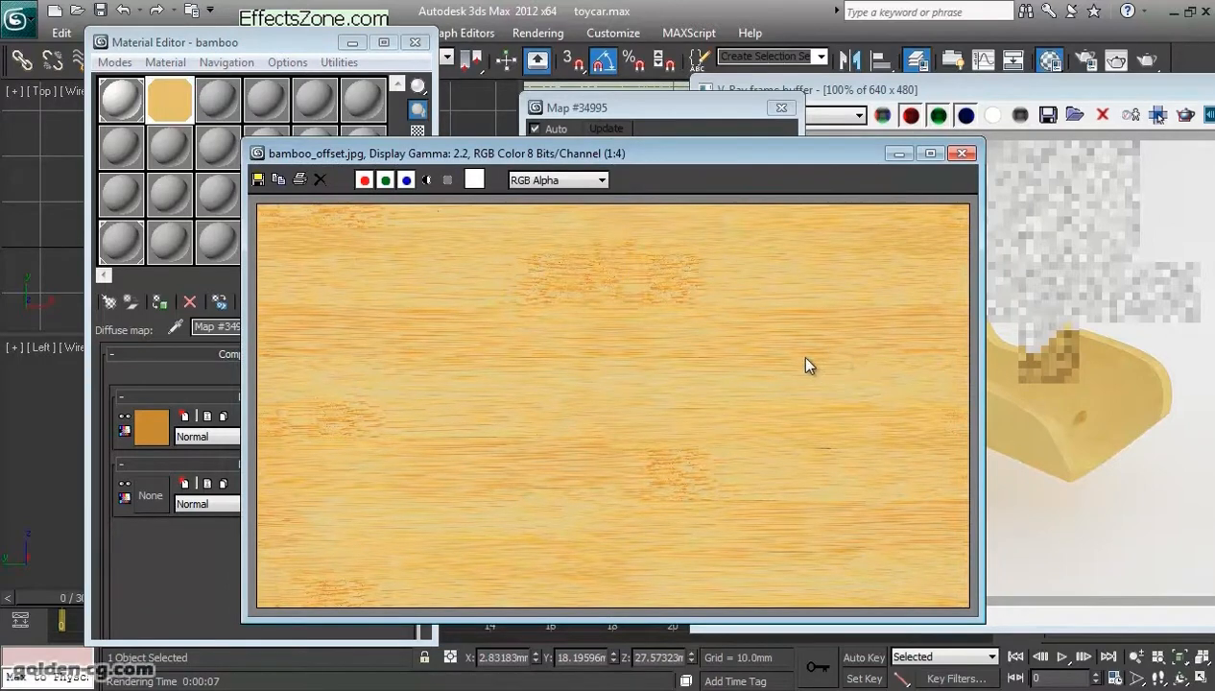
{"action": "left_click", "coordinate": [895, 156]}
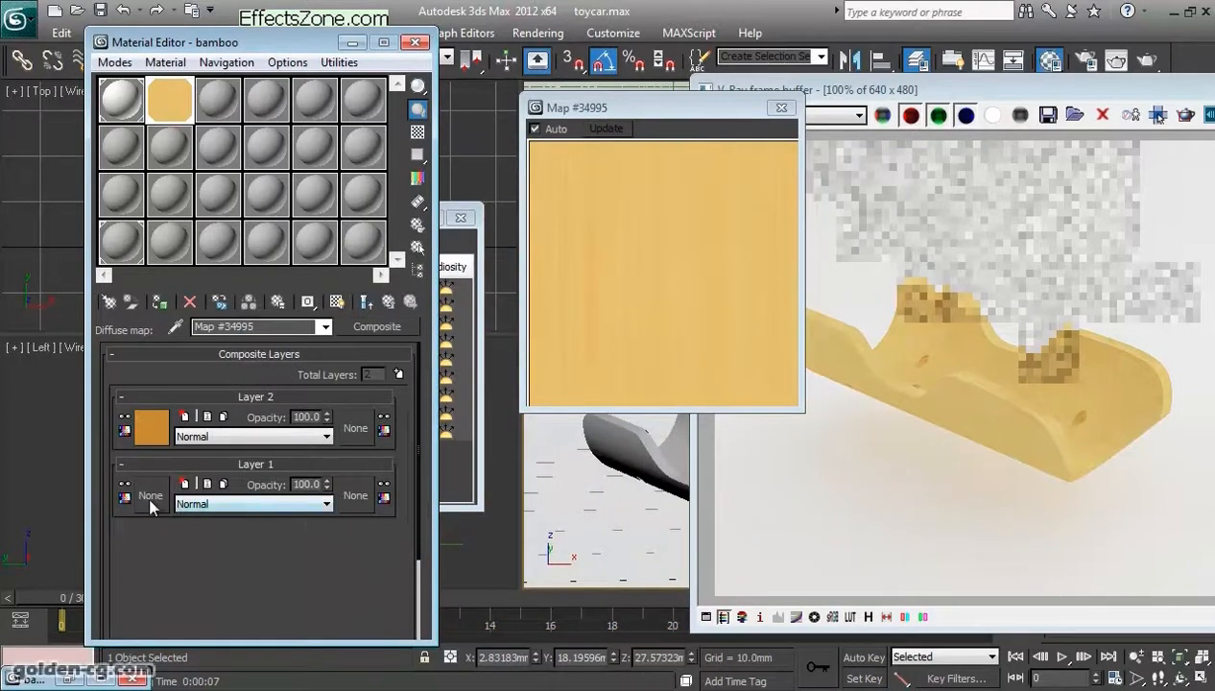
Step: Clear the V-Ray frame buffer out of the way and assign a Noise map to the empty Layer 1
{"action": "left_click_drag", "start_coordinate": [1108, 89], "coordinate": [782, 103]}
{"action": "left_click", "coordinate": [998, 104]}
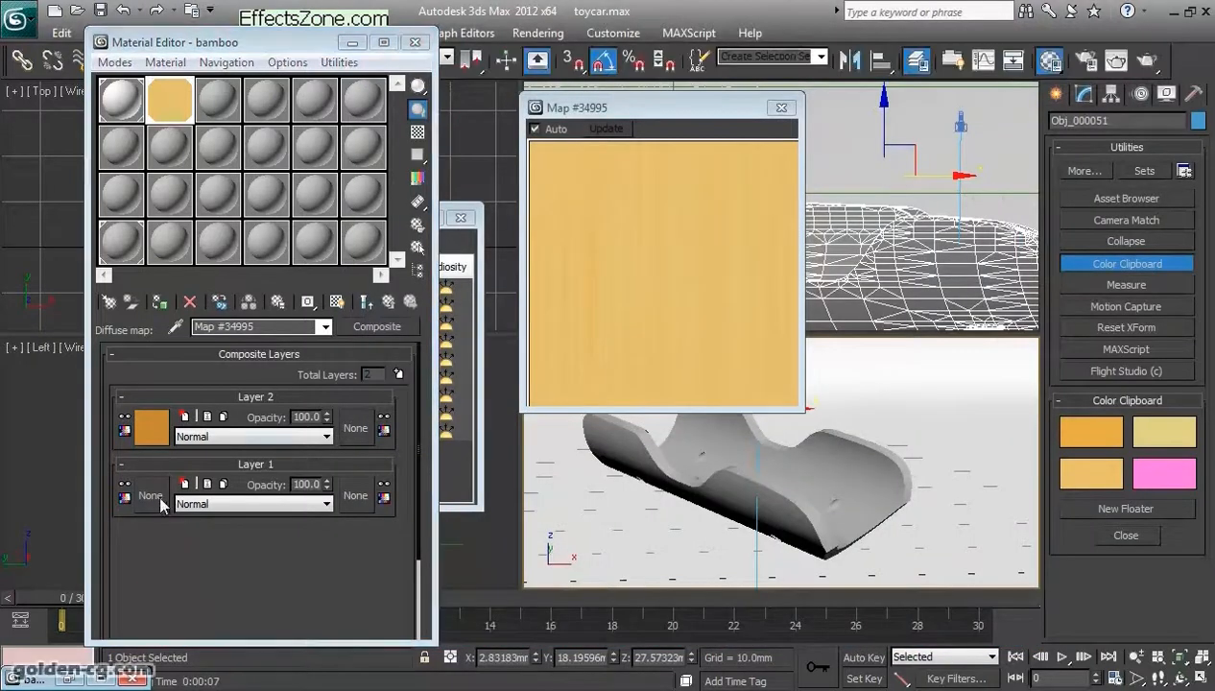
{"action": "left_click", "coordinate": [150, 495]}
{"action": "left_click", "coordinate": [815, 51]}
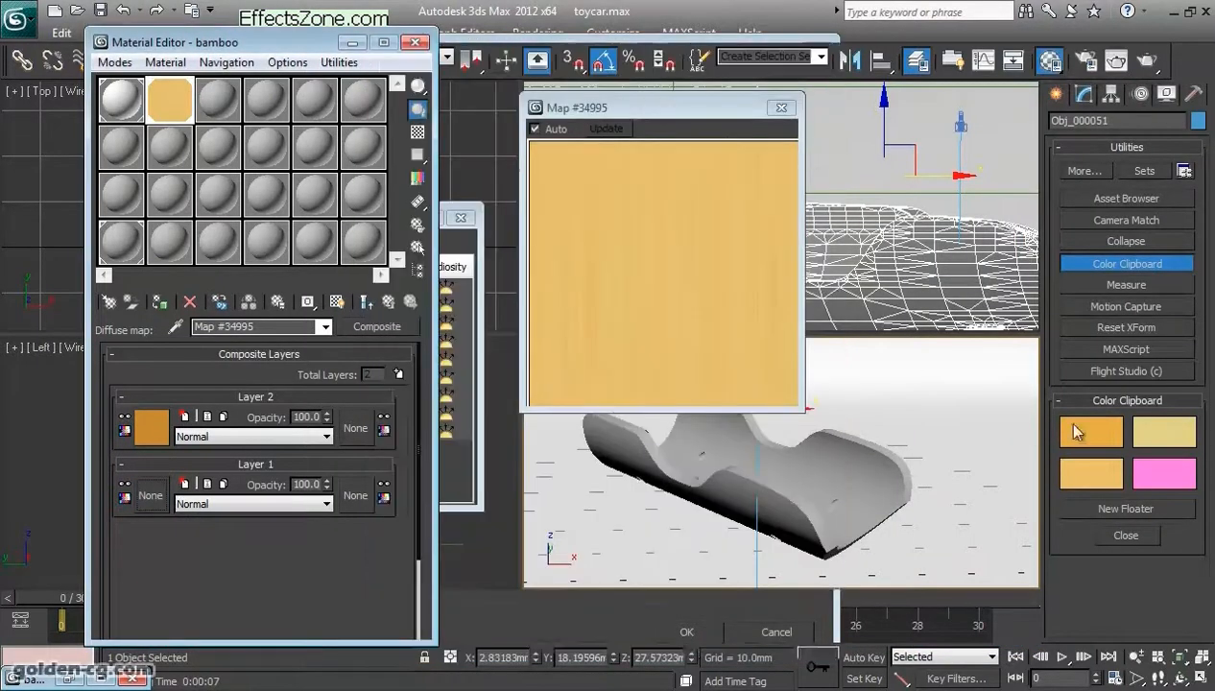
{"action": "left_click", "coordinate": [151, 496]}
{"action": "double_click", "coordinate": [490, 339]}
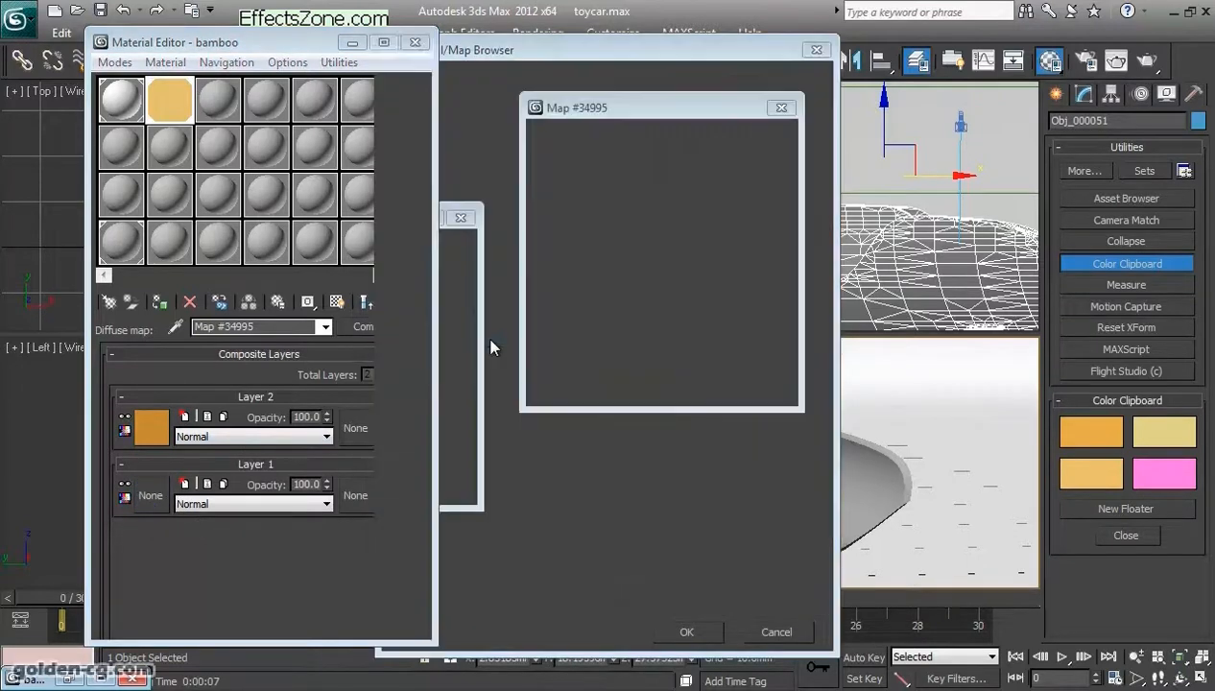
{"action": "left_click_drag", "start_coordinate": [374, 401], "coordinate": [381, 332]}
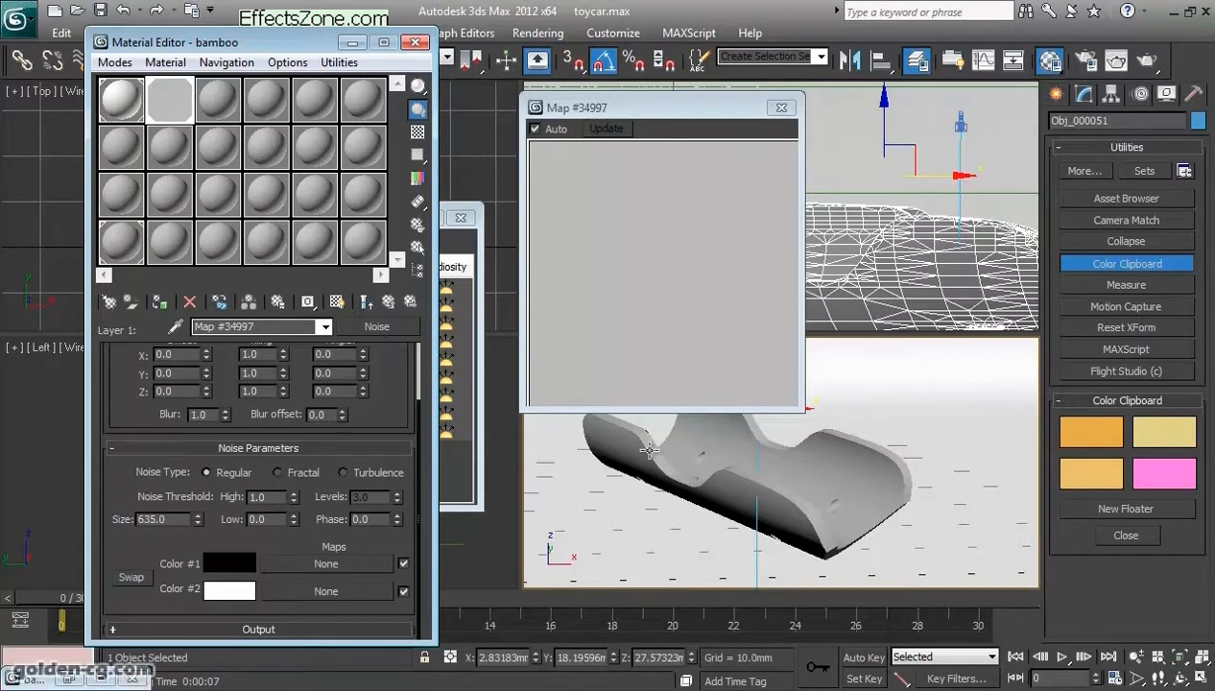
Step: Copy the clipboard's dark orange to the new Noise map's Color #1 and its light orange to Color #2
{"action": "right_click", "coordinate": [1096, 444]}
{"action": "left_click", "coordinate": [1104, 446]}
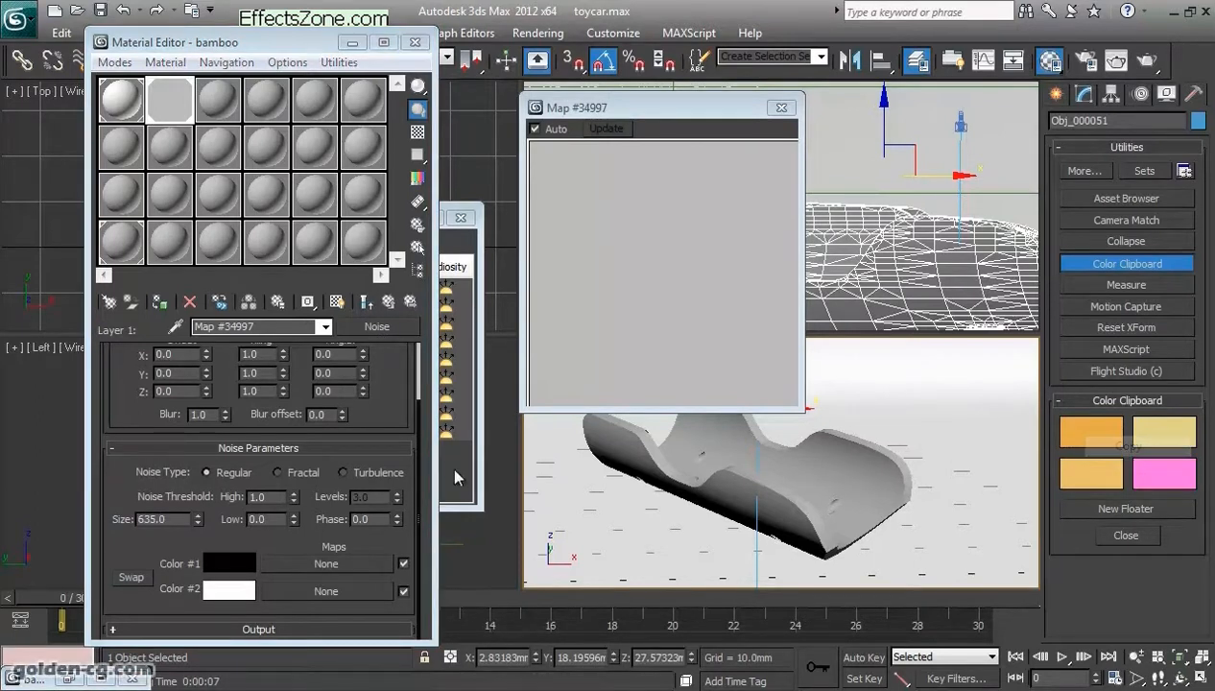
{"action": "right_click", "coordinate": [240, 563]}
{"action": "left_click", "coordinate": [279, 595]}
{"action": "right_click", "coordinate": [1092, 470]}
{"action": "left_click", "coordinate": [1108, 477]}
{"action": "right_click", "coordinate": [232, 593]}
{"action": "left_click", "coordinate": [261, 621]}
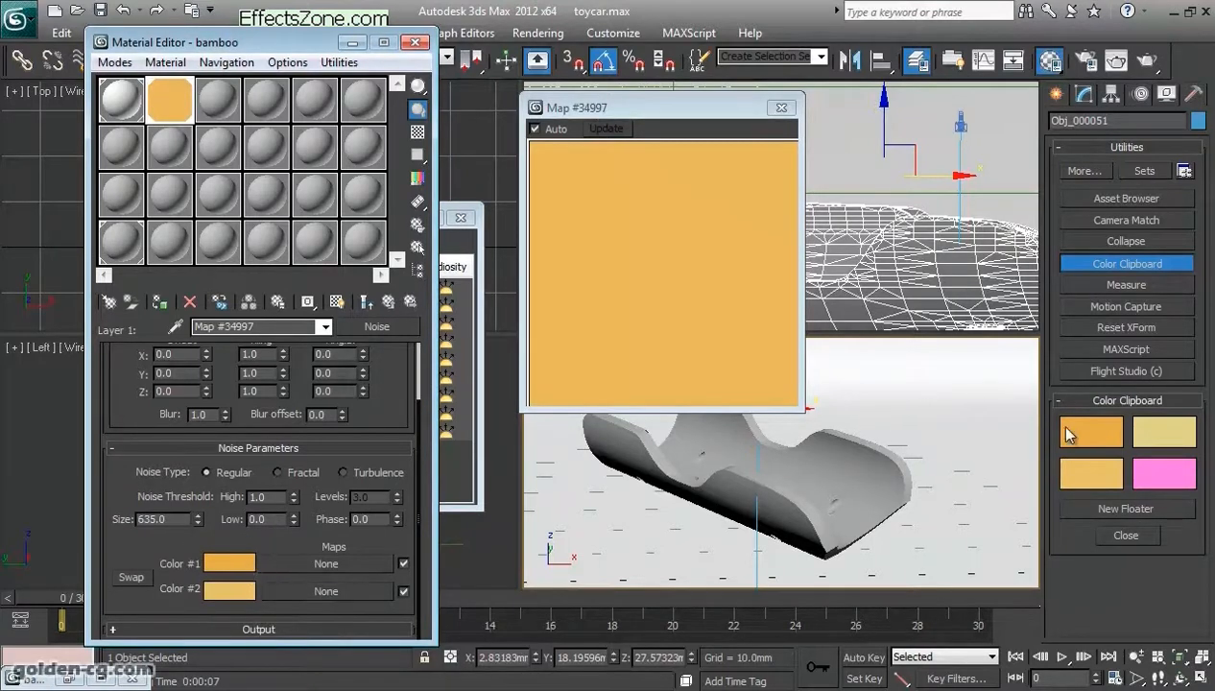
Step: Copy the Layer 1 Noise map's Color #1 onto Color #2 and return to the Composite map
{"action": "left_click_drag", "start_coordinate": [222, 501], "coordinate": [224, 538]}
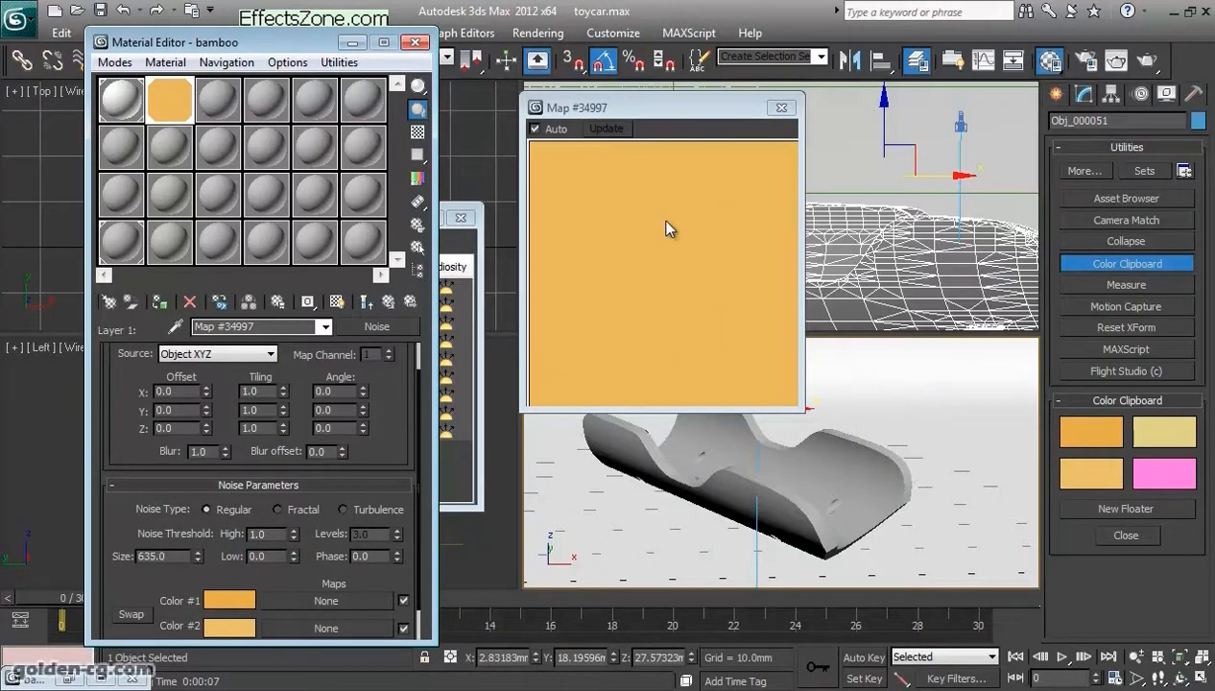
{"action": "left_click_drag", "start_coordinate": [208, 533], "coordinate": [205, 435]}
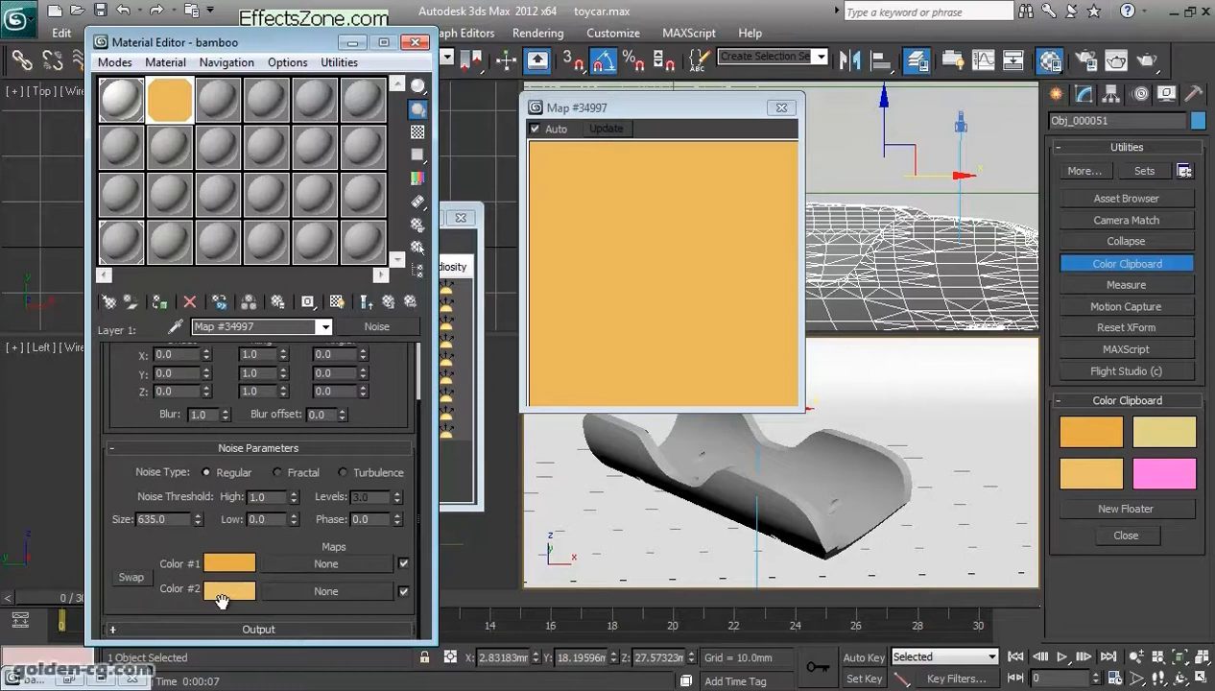
{"action": "right_click", "coordinate": [223, 565]}
{"action": "left_click", "coordinate": [259, 572]}
{"action": "right_click", "coordinate": [224, 565]}
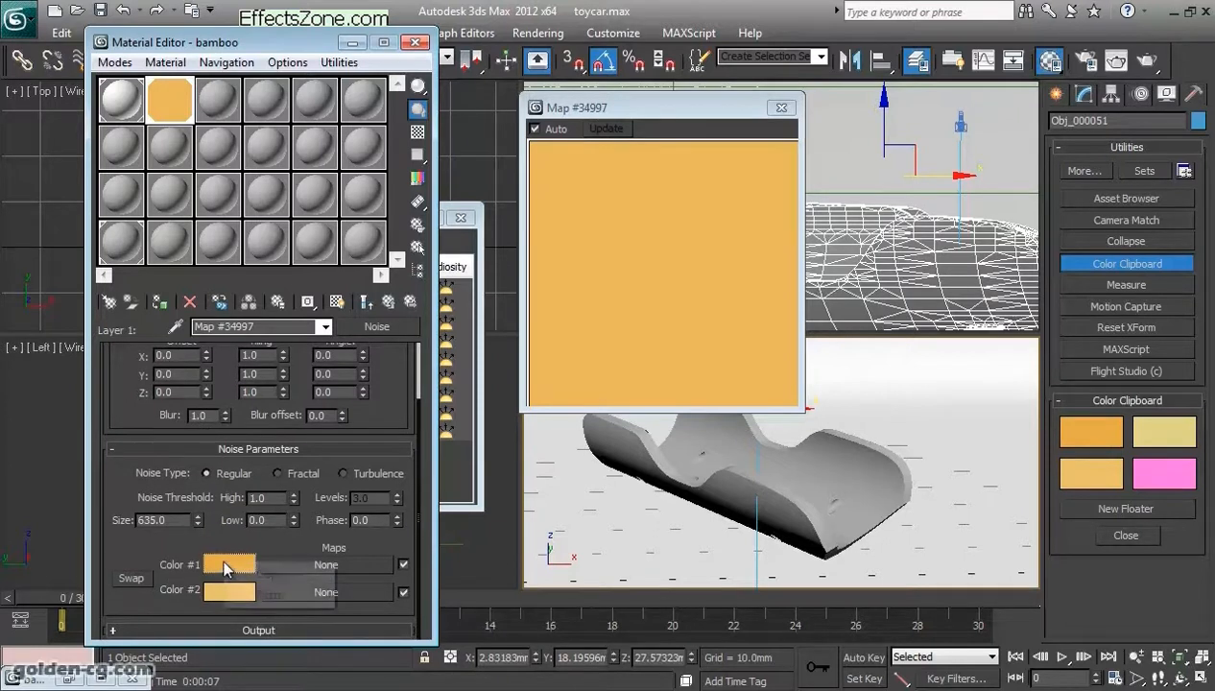
{"action": "left_click", "coordinate": [240, 576]}
{"action": "right_click", "coordinate": [226, 590]}
{"action": "left_click", "coordinate": [261, 628]}
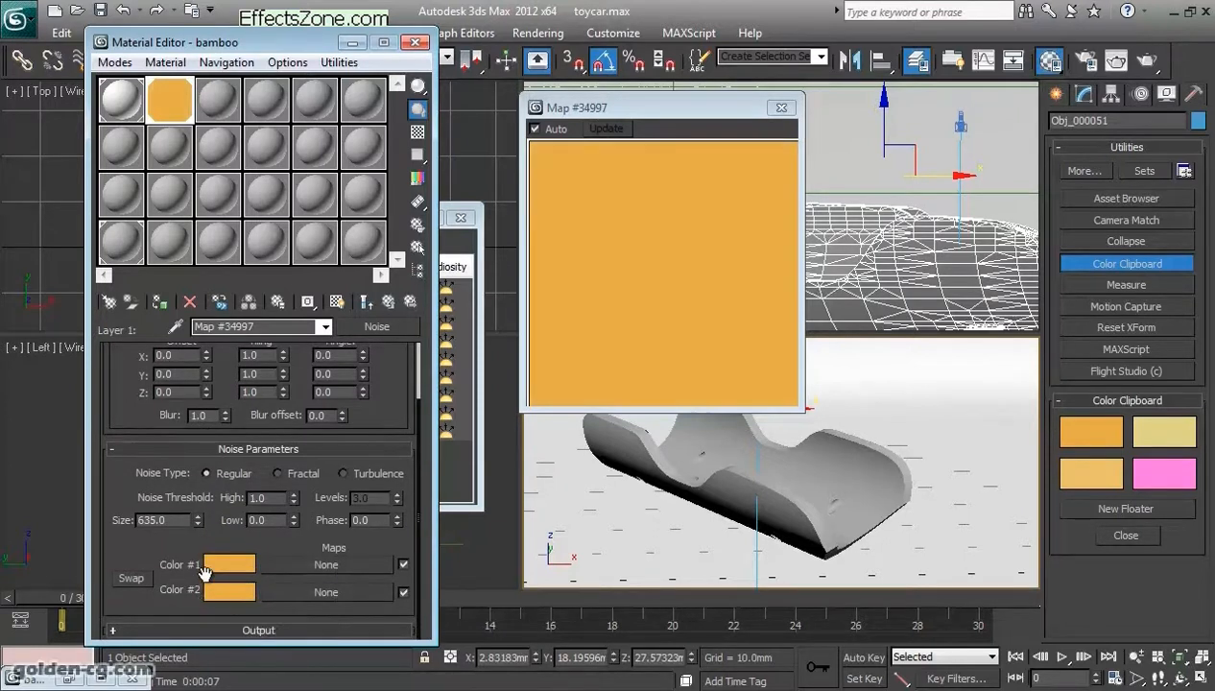
{"action": "left_click", "coordinate": [392, 305]}
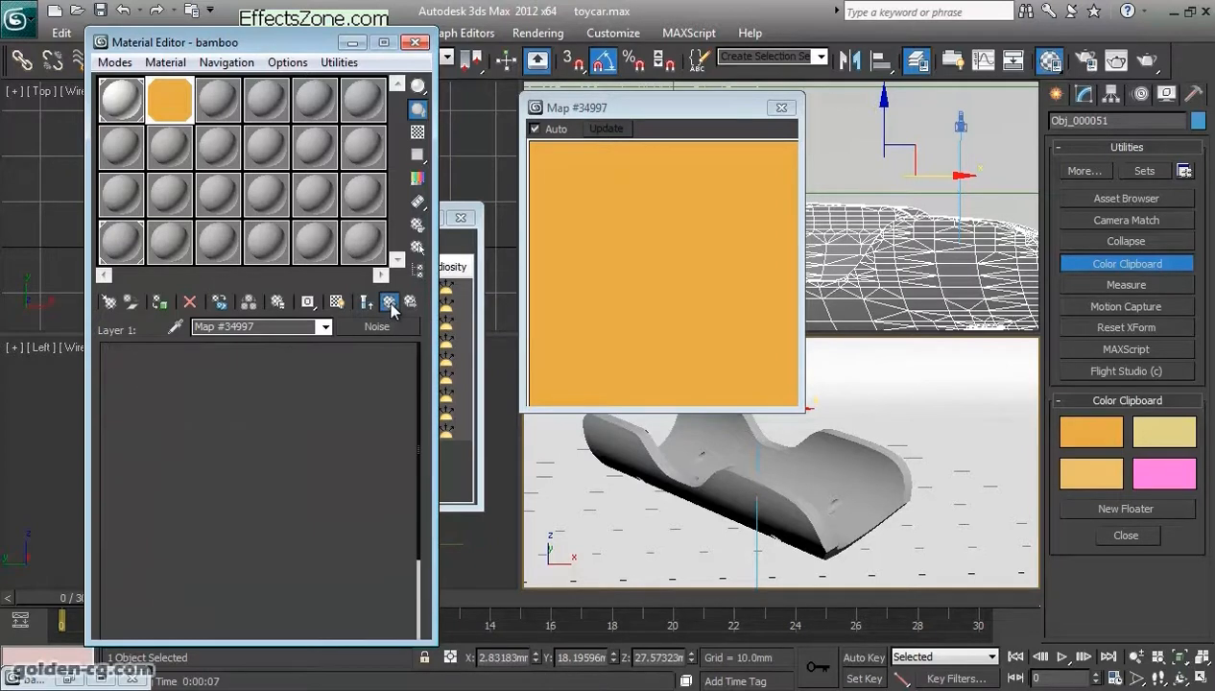
Step: Copy Layer 1's Noise map and paste it as a copy into that layer's mask slot
{"action": "right_click", "coordinate": [149, 496]}
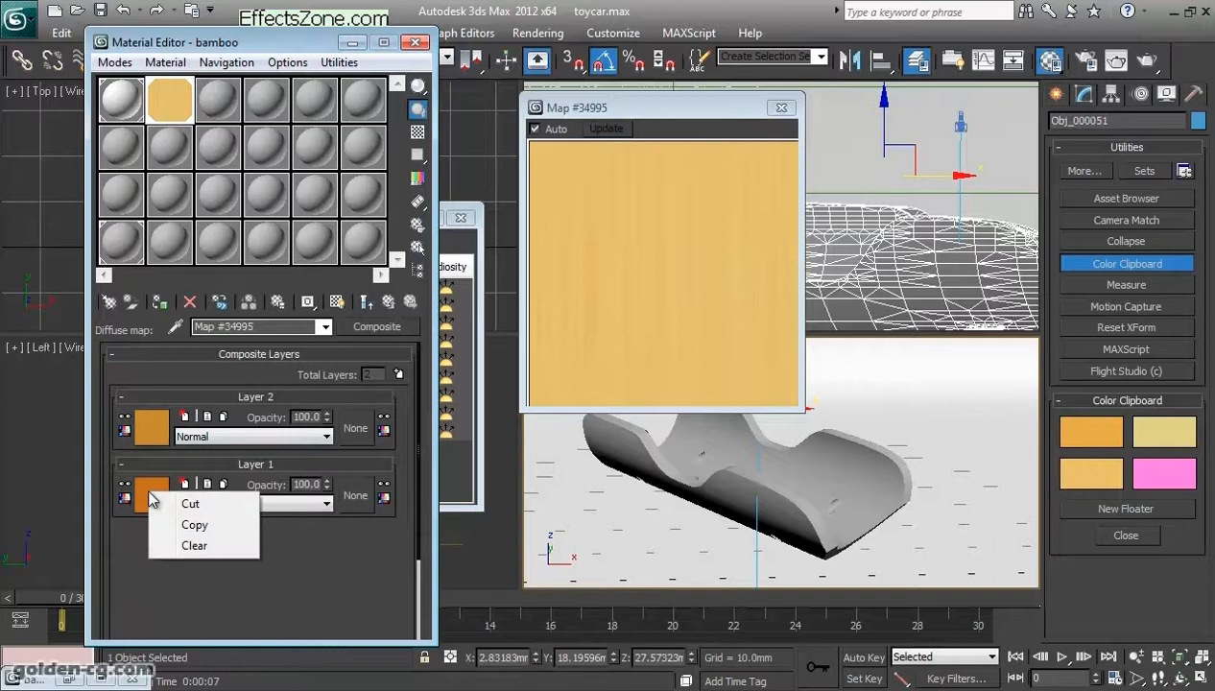
{"action": "left_click", "coordinate": [126, 562]}
{"action": "right_click", "coordinate": [149, 507]}
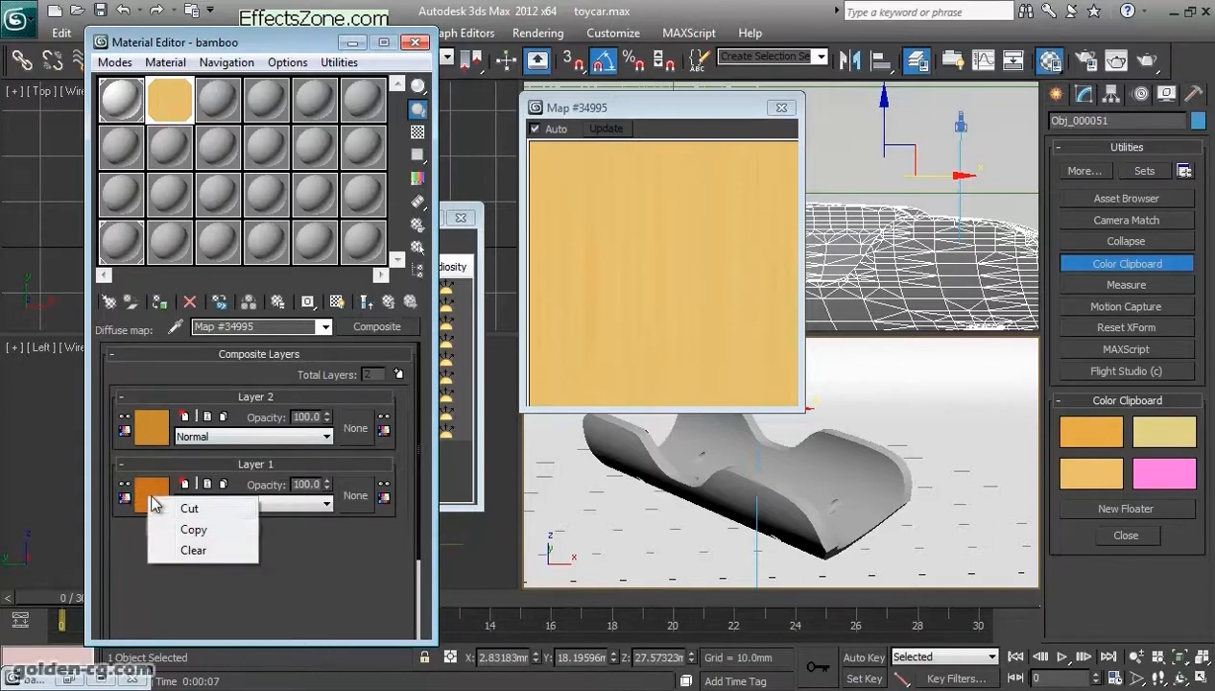
{"action": "left_click", "coordinate": [195, 529]}
{"action": "right_click", "coordinate": [357, 495]}
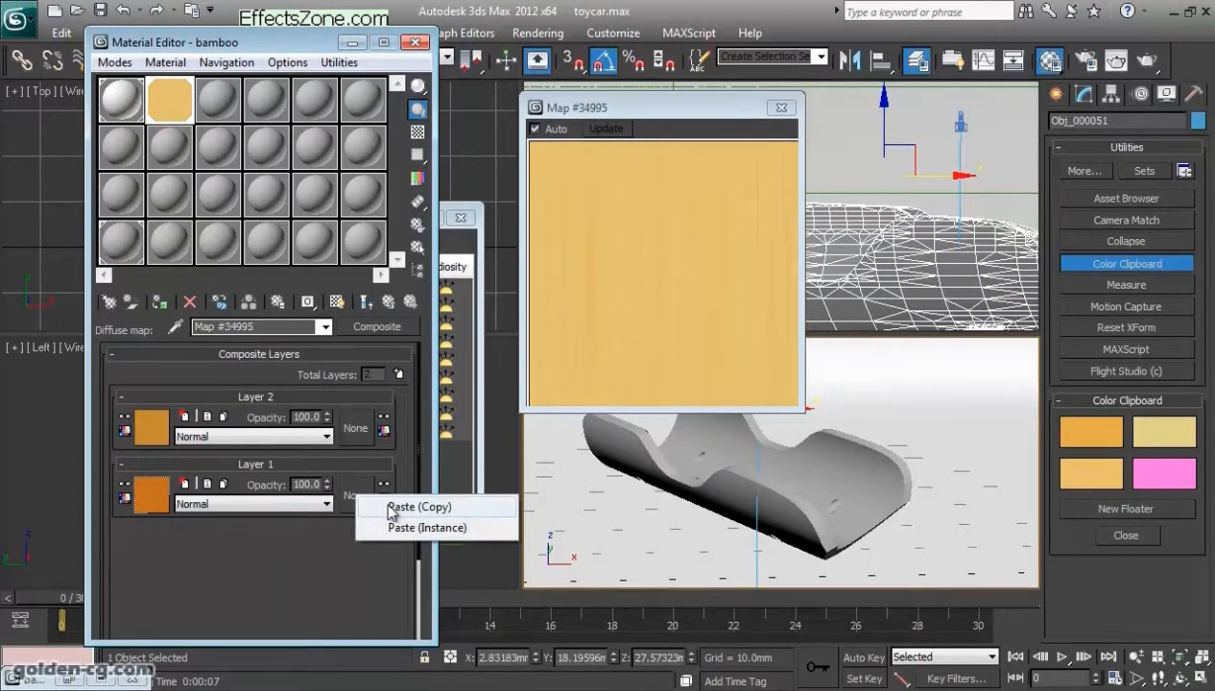
{"action": "left_click", "coordinate": [391, 507]}
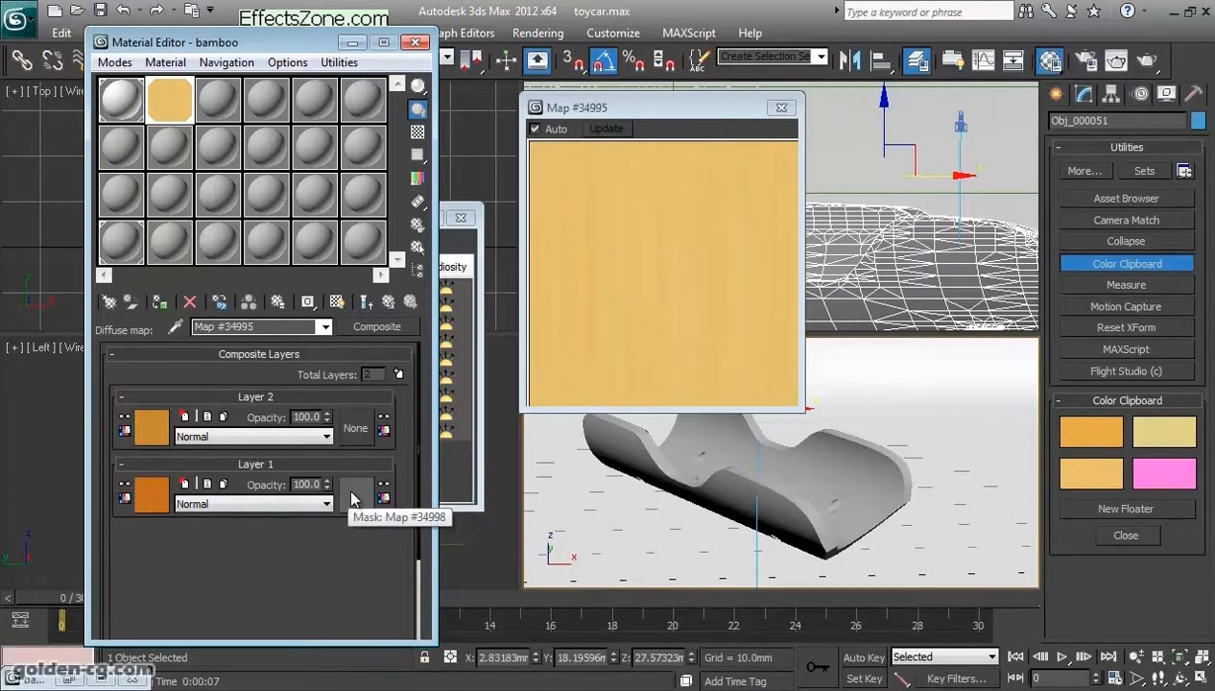
Step: Inspect the Layer 1 mask's Noise map with the end-result display on and off, and return to the Composite map
{"action": "left_click", "coordinate": [347, 497]}
{"action": "scroll", "coordinate": [387, 382], "scroll_direction": "down", "scroll_amount": 3}
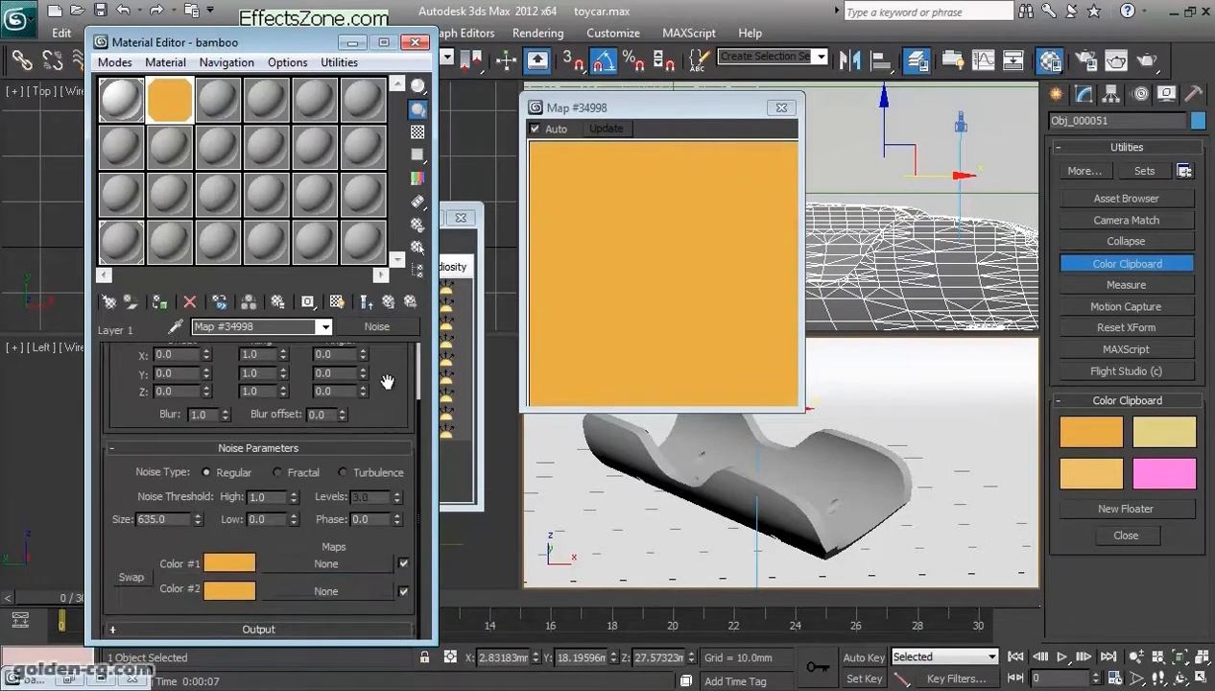
{"action": "left_click", "coordinate": [369, 306]}
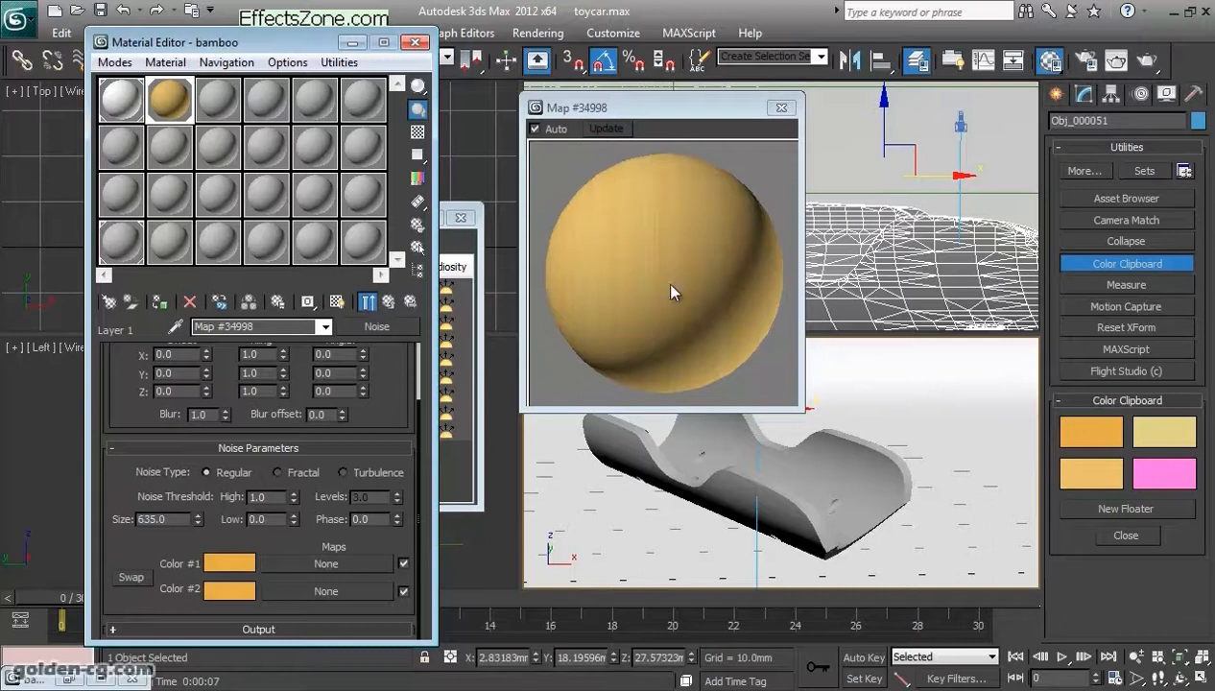
{"action": "left_click", "coordinate": [367, 304]}
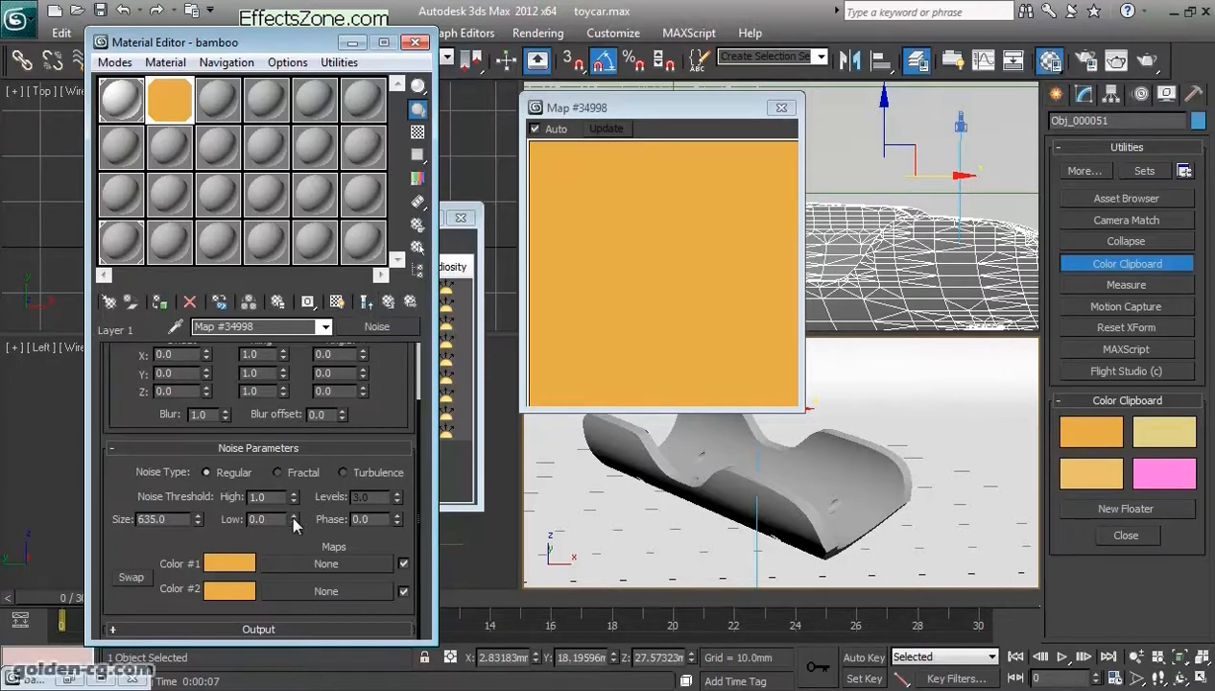
{"action": "left_click", "coordinate": [392, 303]}
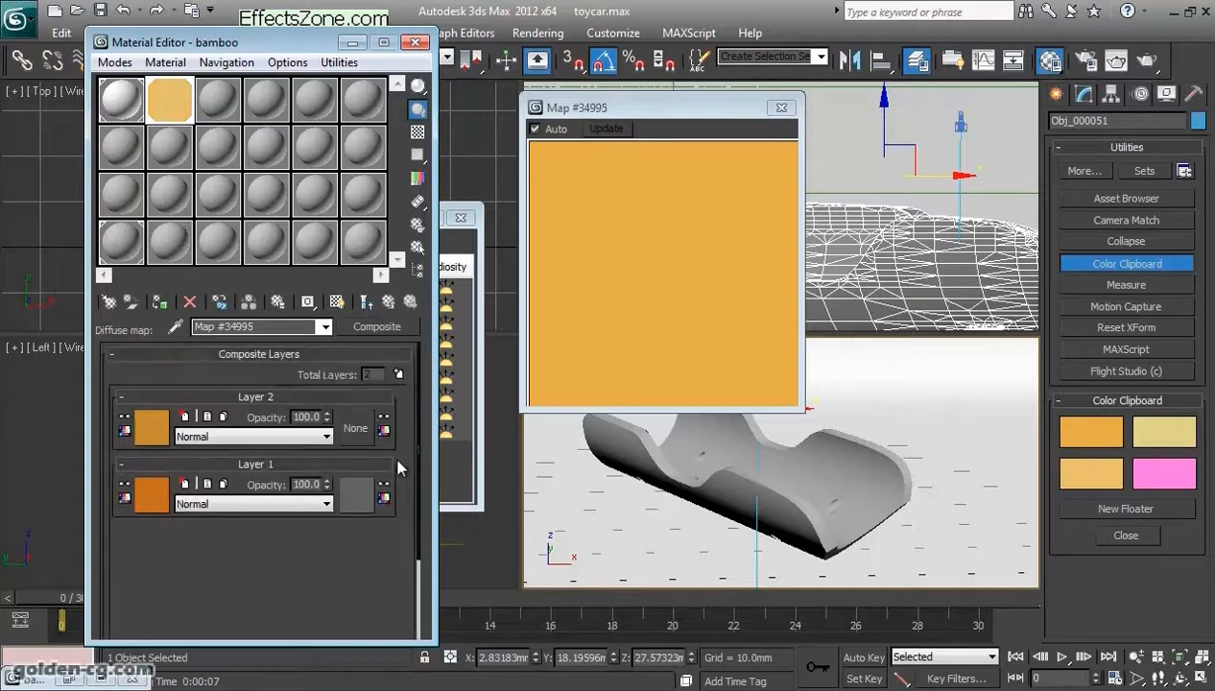
Step: Open the Layer 1 mask's Noise map and reset its Size to the minimum of 0.001
{"action": "left_click", "coordinate": [356, 495]}
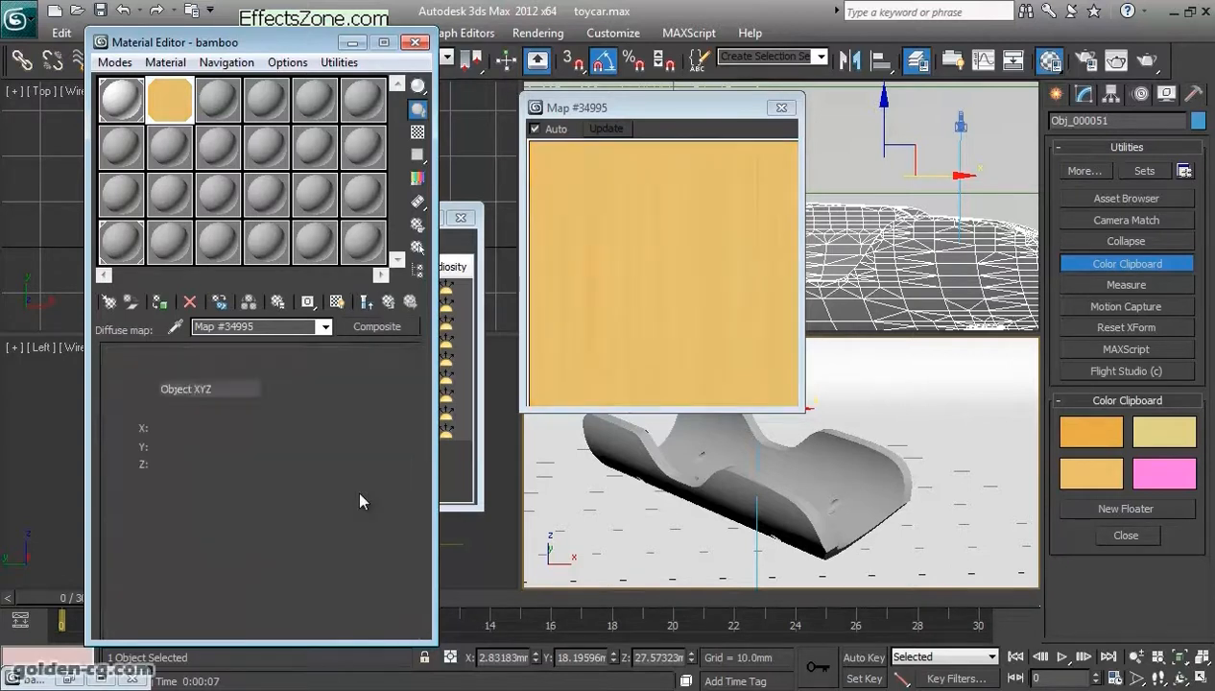
{"action": "left_click_drag", "start_coordinate": [192, 568], "coordinate": [93, 517]}
{"action": "right_click", "coordinate": [198, 520]}
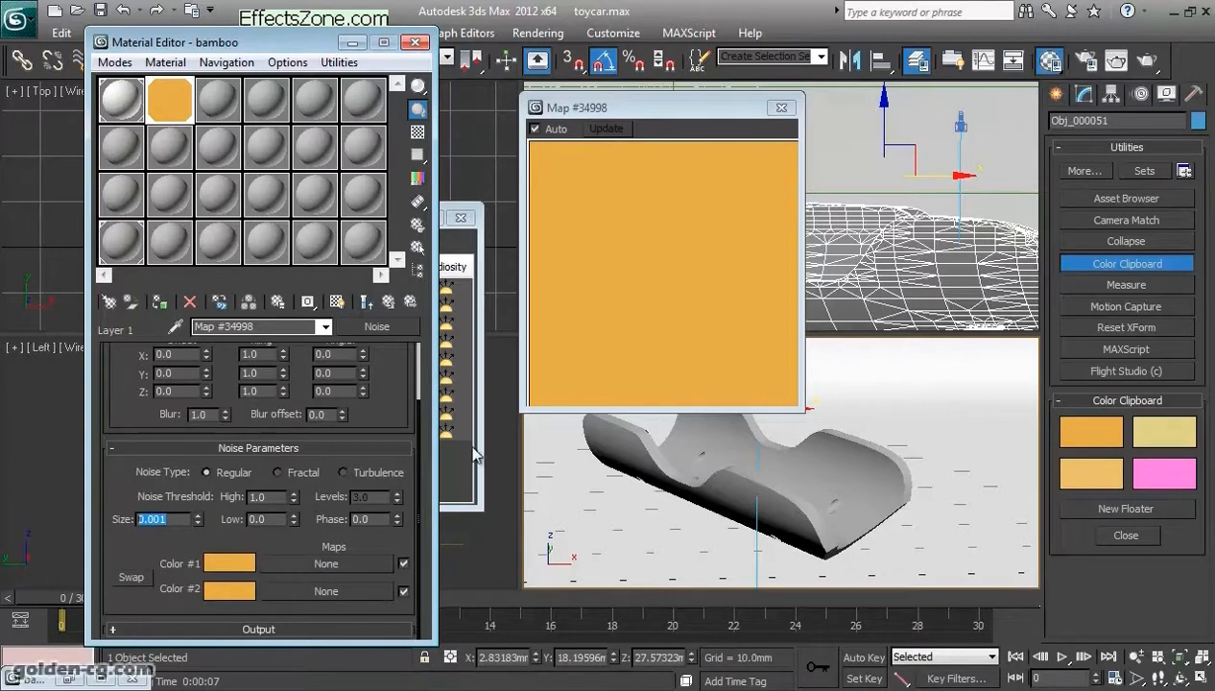
Step: Set the mask Noise map's Color #1 to black and Color #2 to white
{"action": "left_click", "coordinate": [238, 566]}
{"action": "left_click_drag", "start_coordinate": [517, 213], "coordinate": [535, 268]}
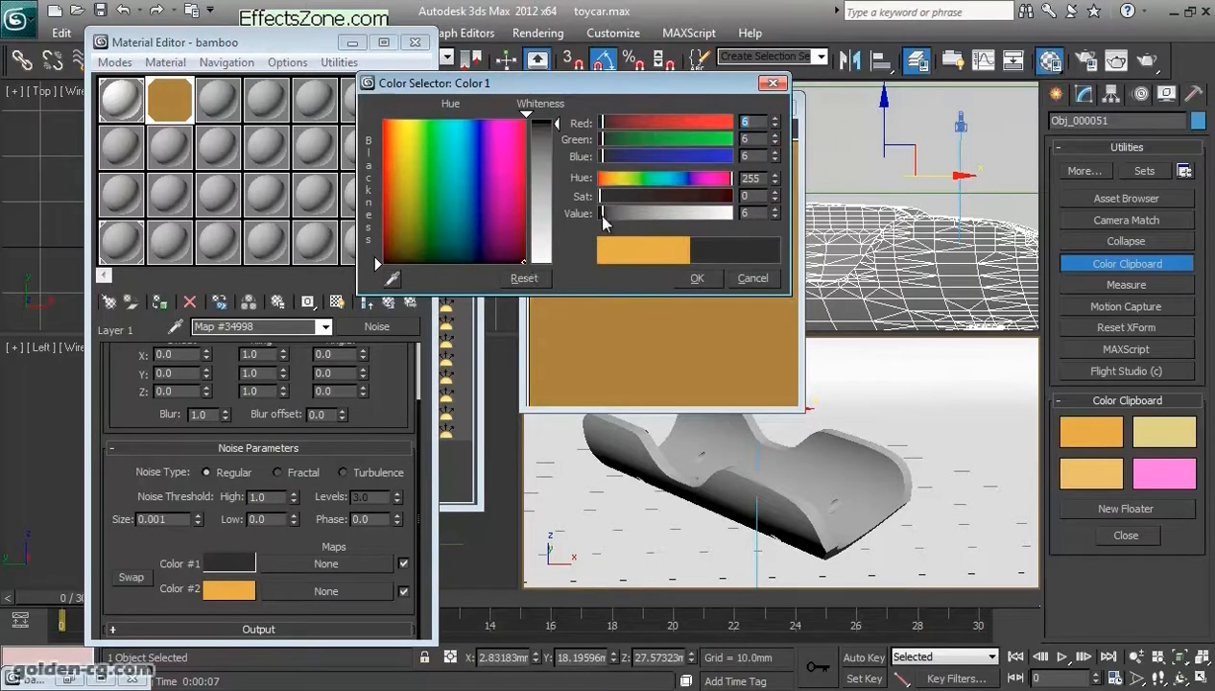
{"action": "left_click", "coordinate": [697, 278]}
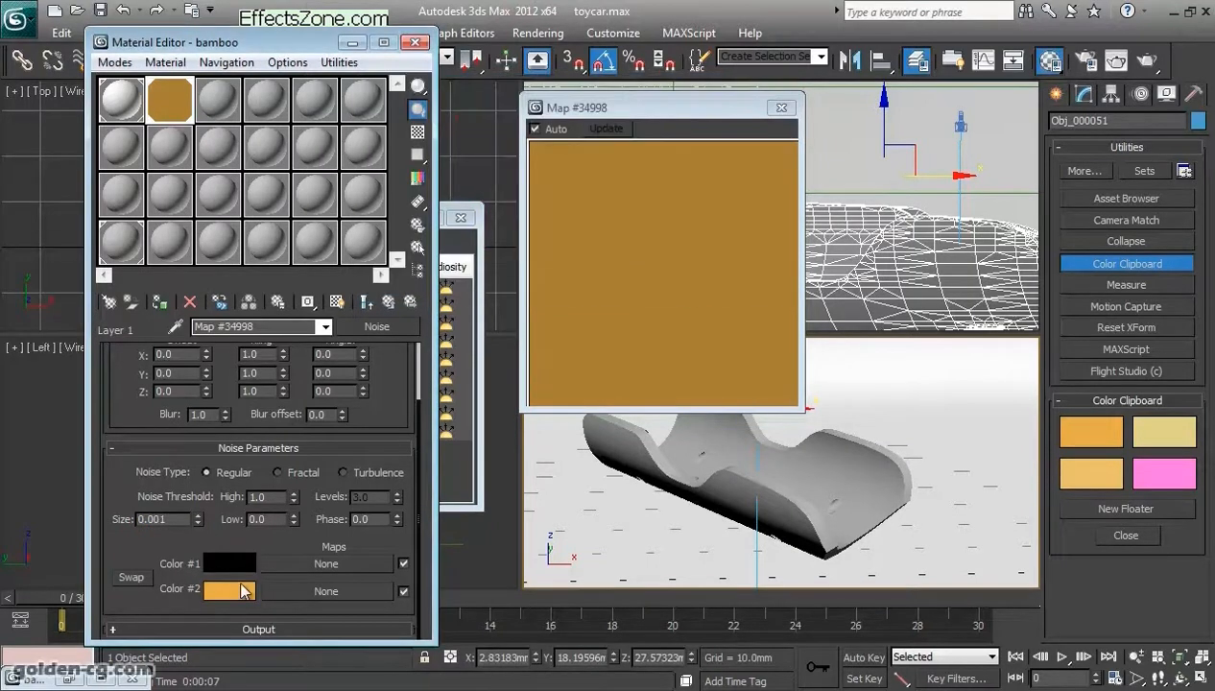
{"action": "left_click", "coordinate": [240, 589]}
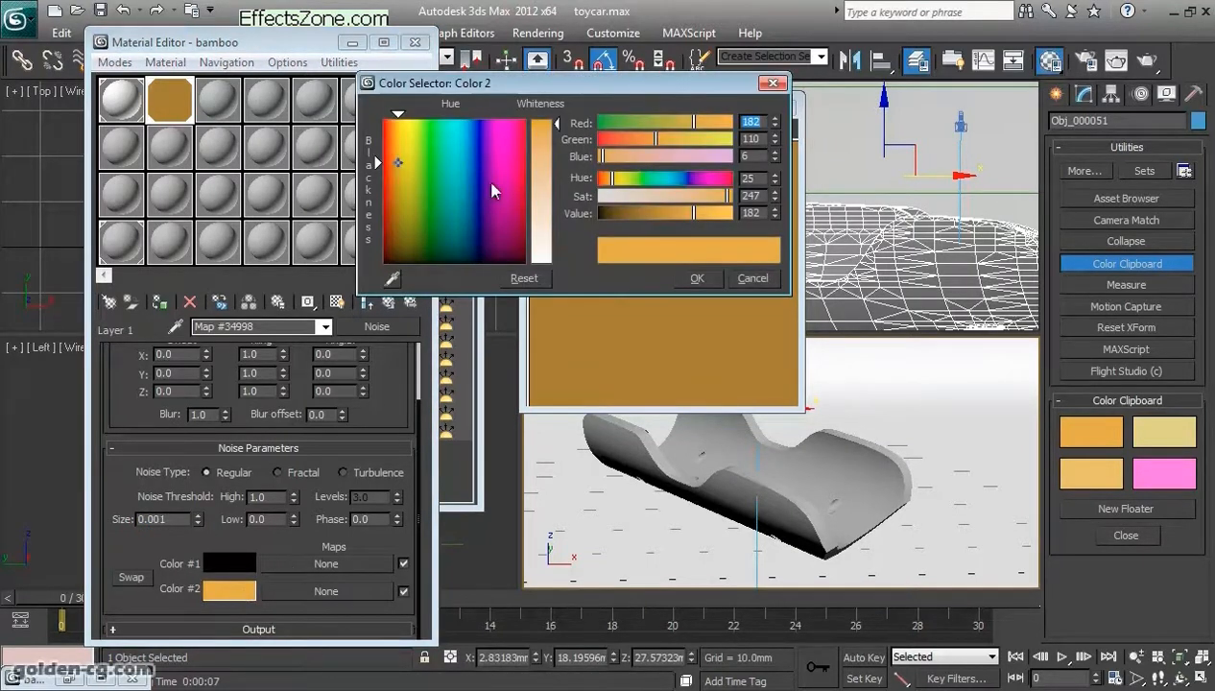
{"action": "left_click_drag", "start_coordinate": [548, 141], "coordinate": [549, 264]}
{"action": "left_click", "coordinate": [697, 278]}
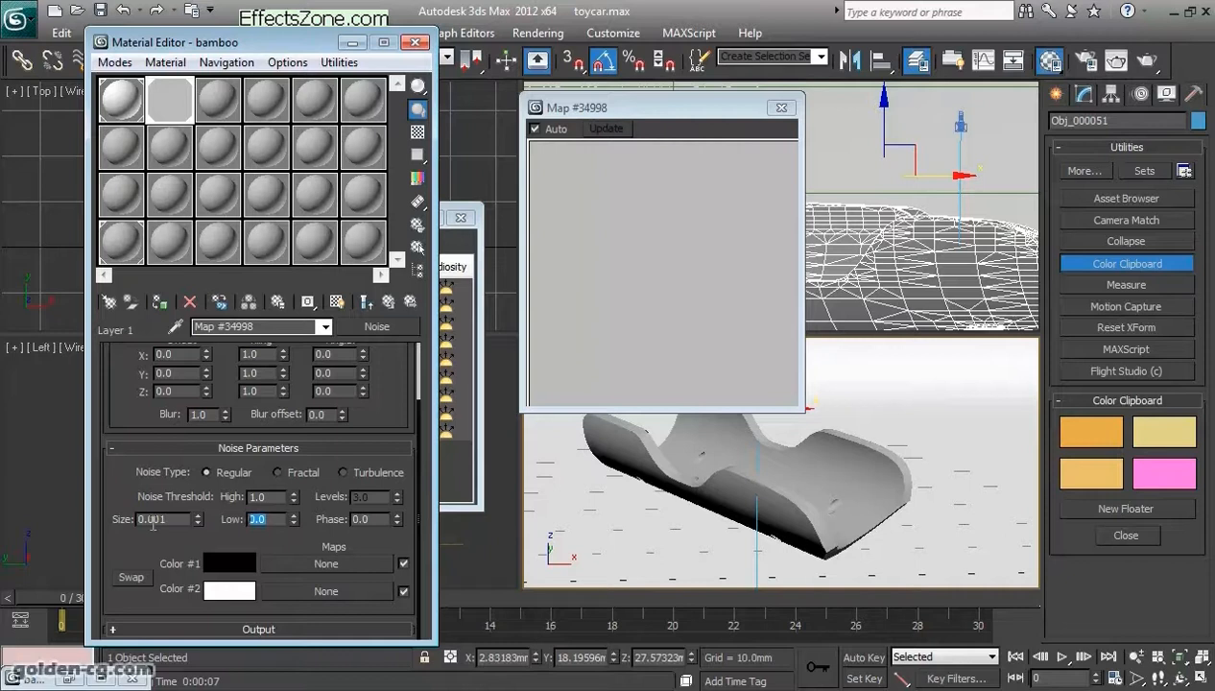
Step: Set the mask Noise map's threshold to High 0.685 and Low 0.42
{"action": "double_click", "coordinate": [285, 521]}
{"action": "left_click_drag", "start_coordinate": [294, 500], "coordinate": [293, 419]}
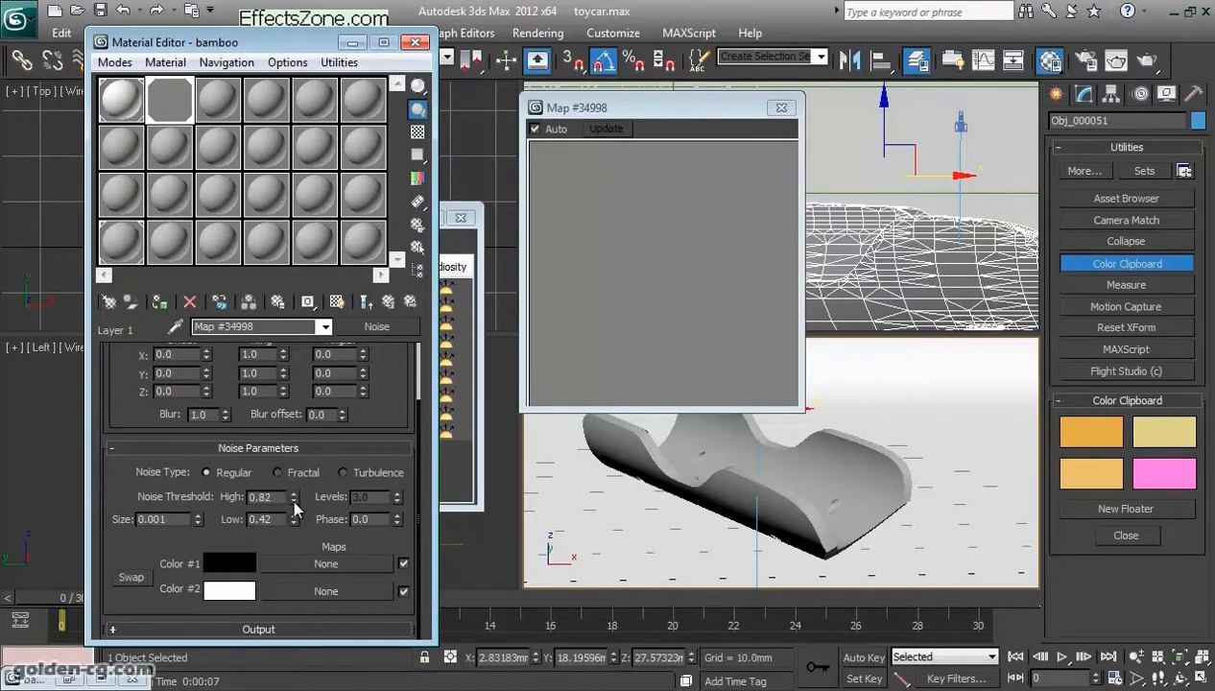
{"action": "left_click_drag", "start_coordinate": [293, 501], "coordinate": [294, 525]}
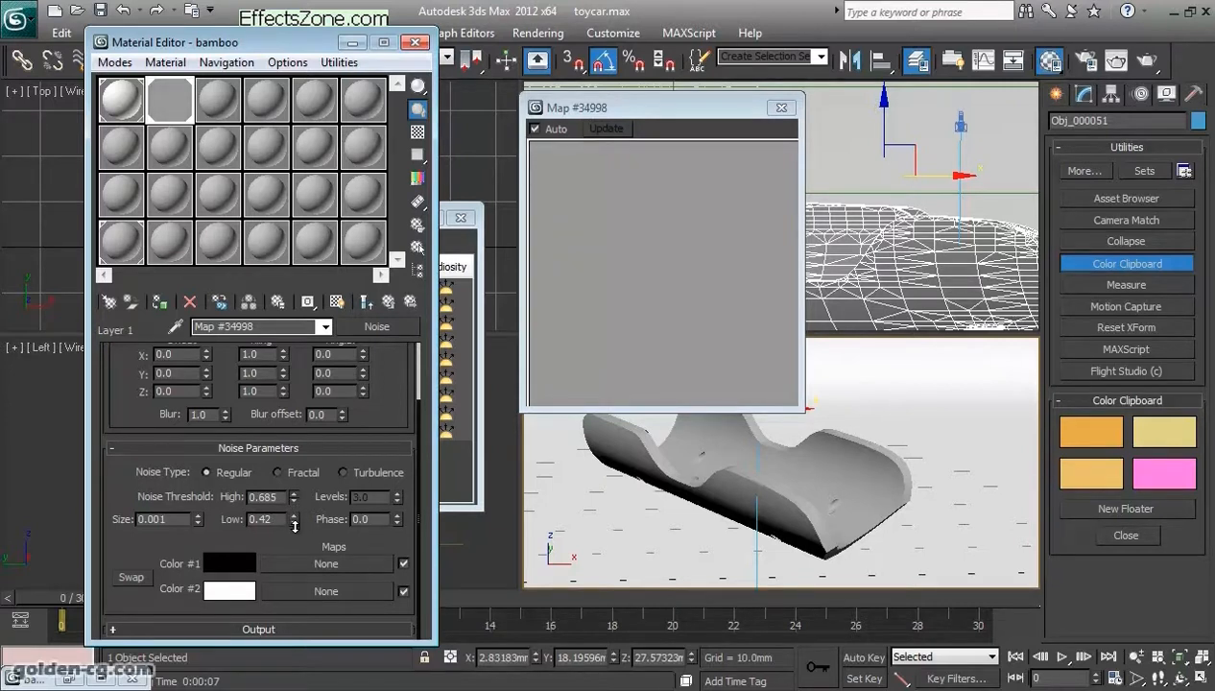
Step: Set the Size of the Layer 1 mask's Noise map to 1.0
{"action": "double_click", "coordinate": [178, 519]}
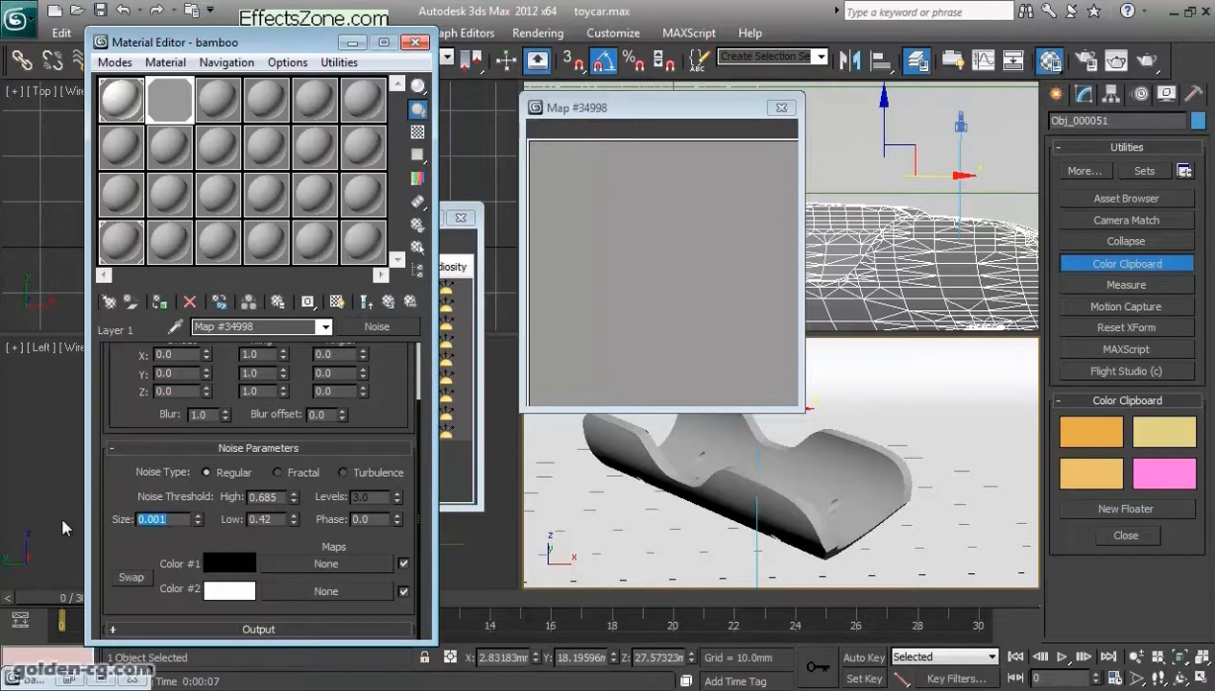
{"action": "type", "text": "1.0"}
{"action": "key", "text": "Return"}
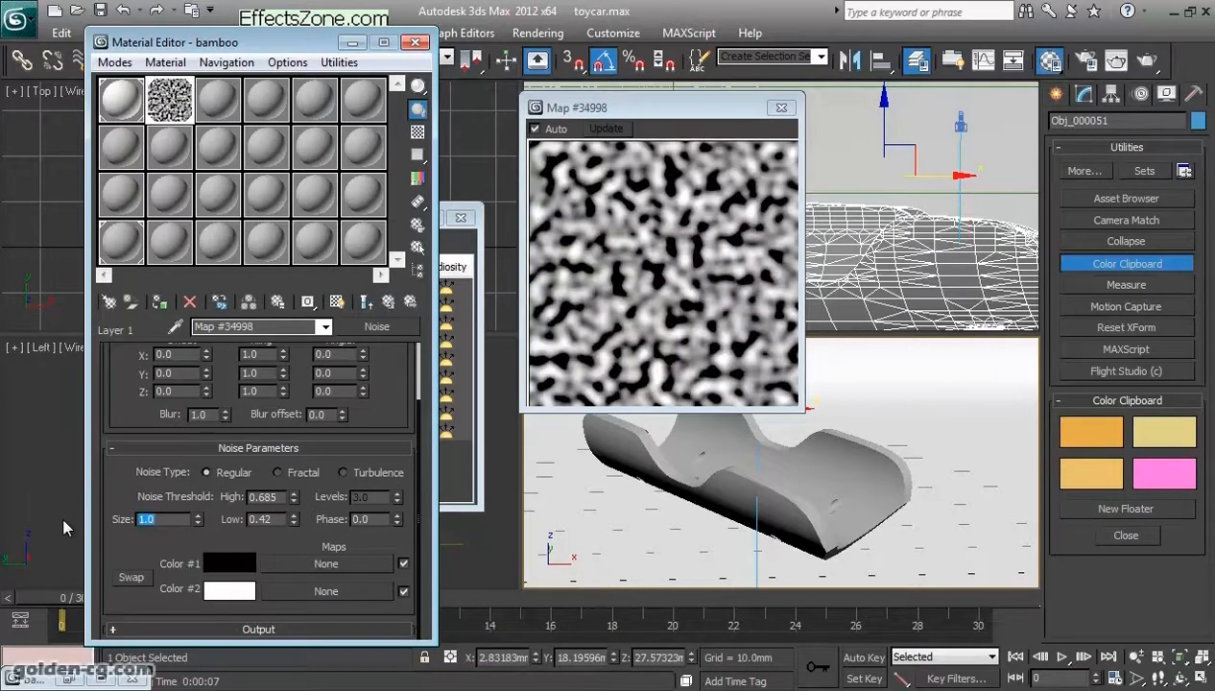
Step: Stretch the mask Noise map by setting its Tiling to X 10, Y 0.1 and Z 0.1
{"action": "left_click_drag", "start_coordinate": [373, 414], "coordinate": [357, 486]}
{"action": "left_click_drag", "start_coordinate": [262, 427], "coordinate": [186, 429]}
{"action": "type", "text": "10"}
{"action": "key", "text": "Tab"}
{"action": "type", "text": "0.1"}
{"action": "key", "text": "Tab"}
{"action": "type", "text": "0.1"}
{"action": "key", "text": "Return"}
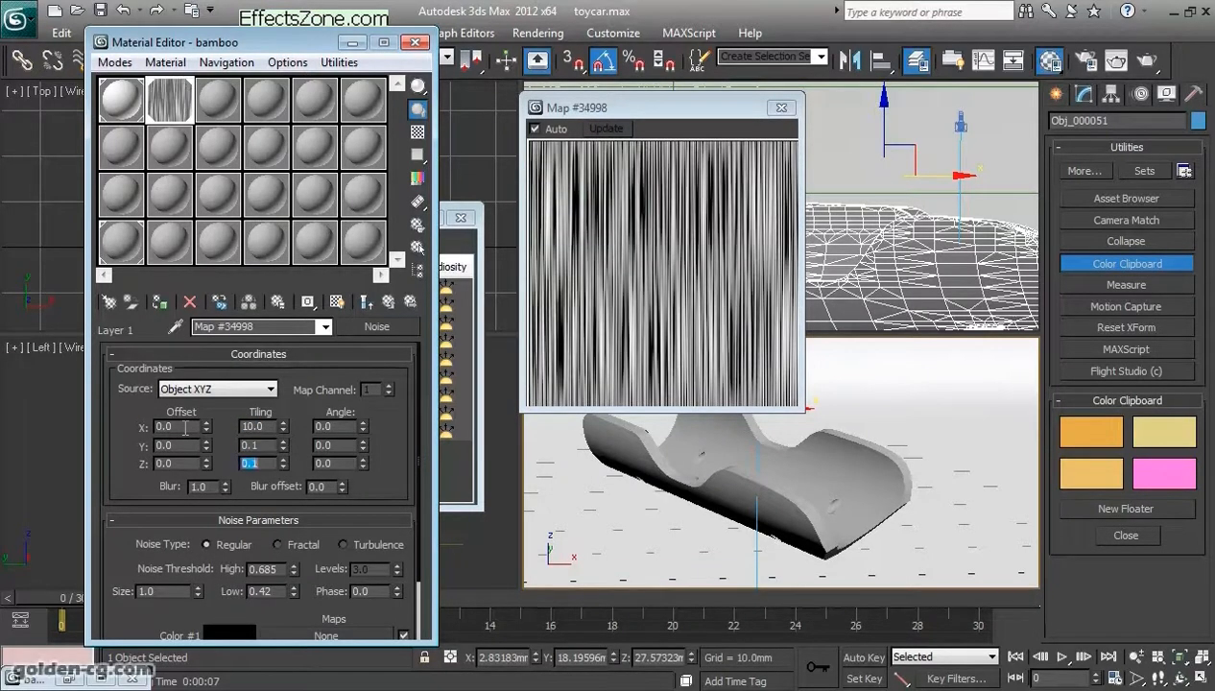
Step: Adjust the mask Noise map's threshold to High 0.395 and Low 0.27 to leave only sparse streaks
{"action": "left_click", "coordinate": [293, 575]}
{"action": "left_click_drag", "start_coordinate": [281, 570], "coordinate": [211, 569]}
{"action": "type", "text": "0.4"}
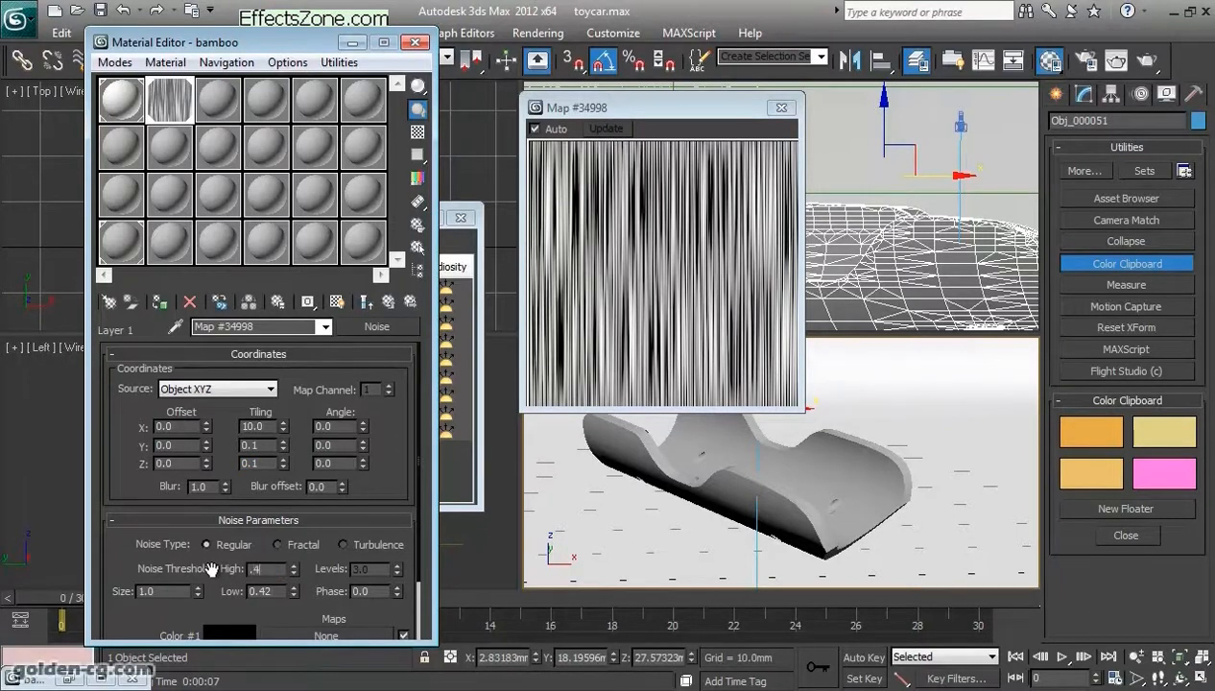
{"action": "key", "text": "Return"}
{"action": "key", "text": "Tab"}
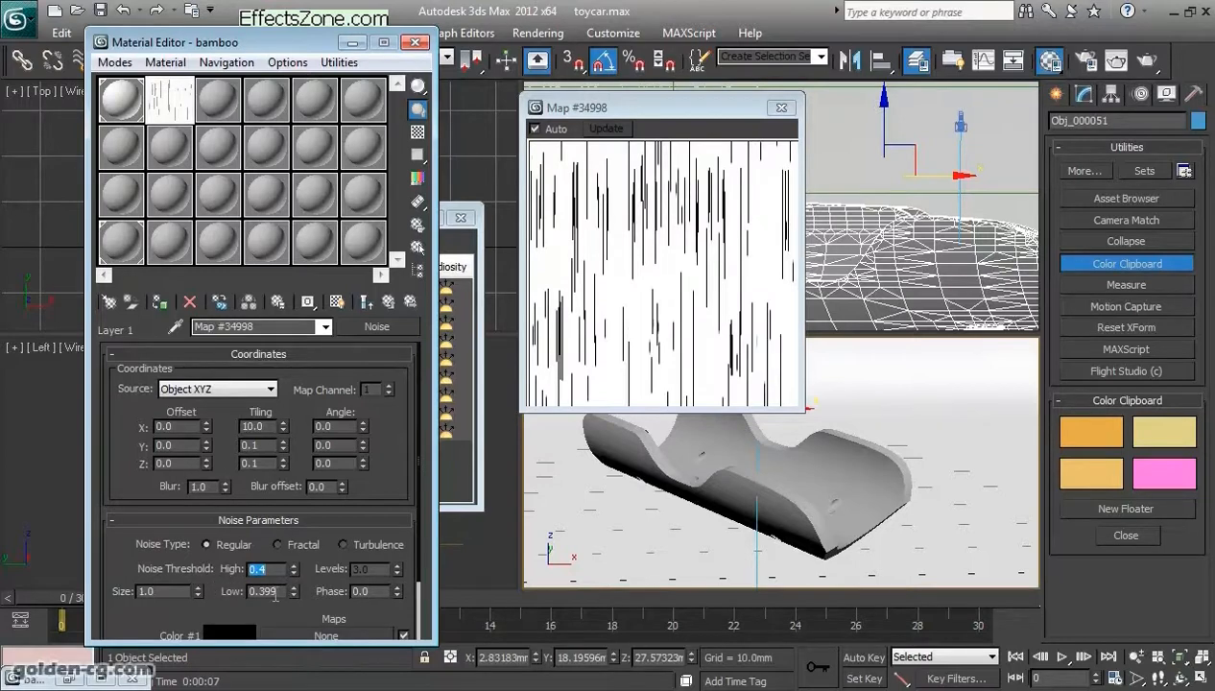
{"action": "type", "text": "0.3"}
{"action": "key", "text": "Return"}
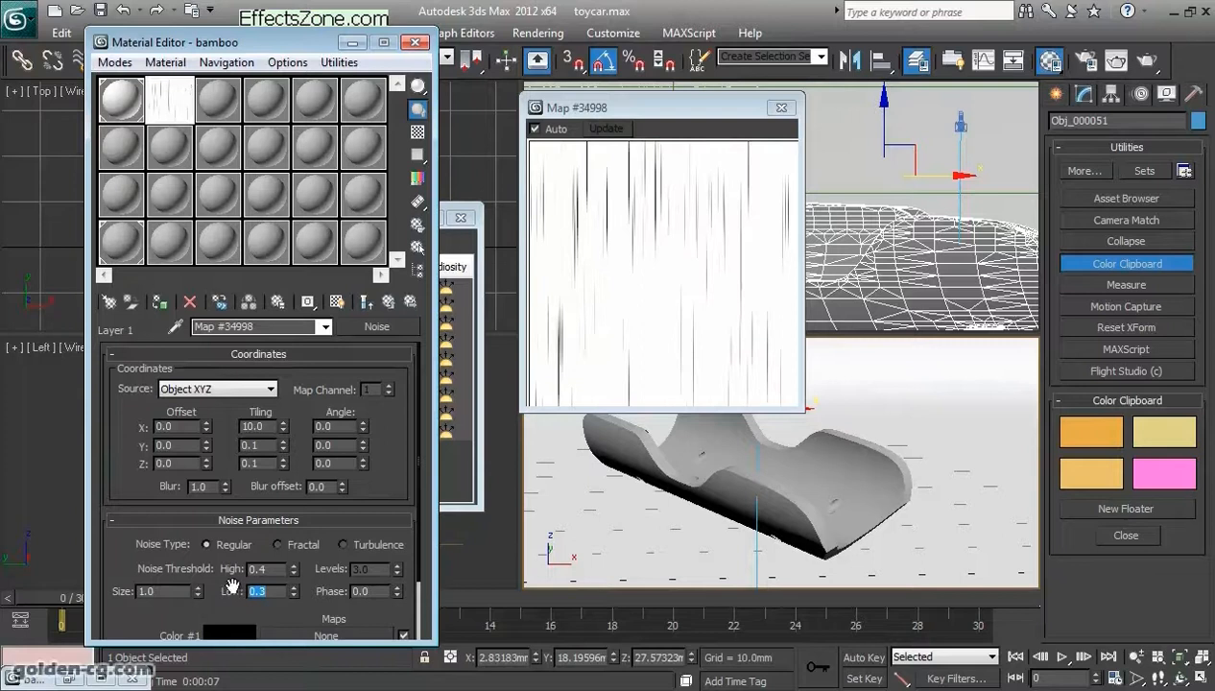
{"action": "left_click", "coordinate": [294, 574]}
{"action": "left_click", "coordinate": [295, 595]}
{"action": "left_click", "coordinate": [295, 595]}
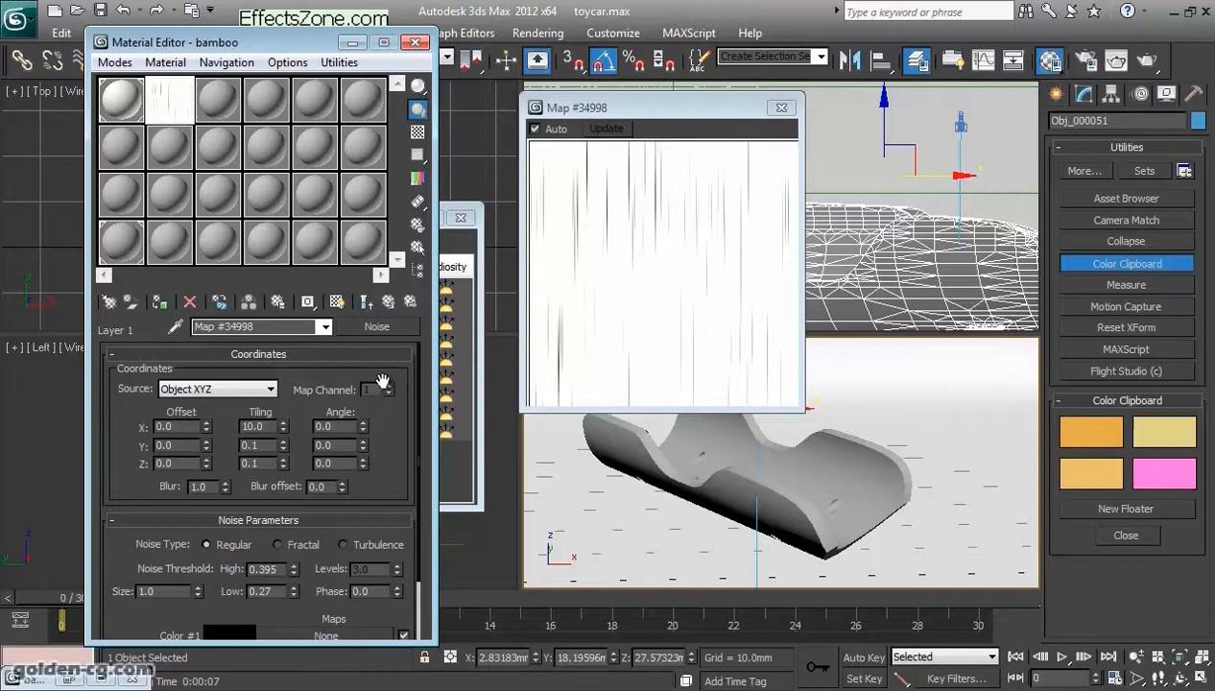
Step: Temporarily hide Layer 2 of the Composite map and swap Color #1 and Color #2 in the Layer 1 mask's Noise map
{"action": "left_click", "coordinate": [388, 303]}
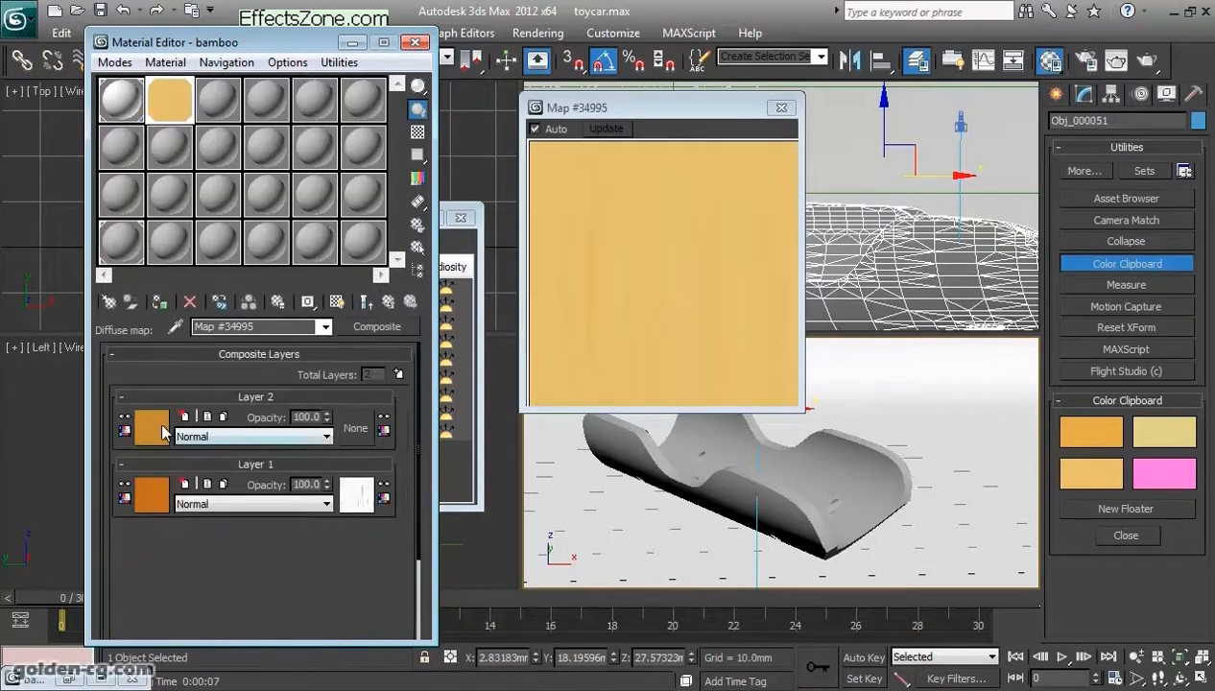
{"action": "left_click", "coordinate": [384, 418]}
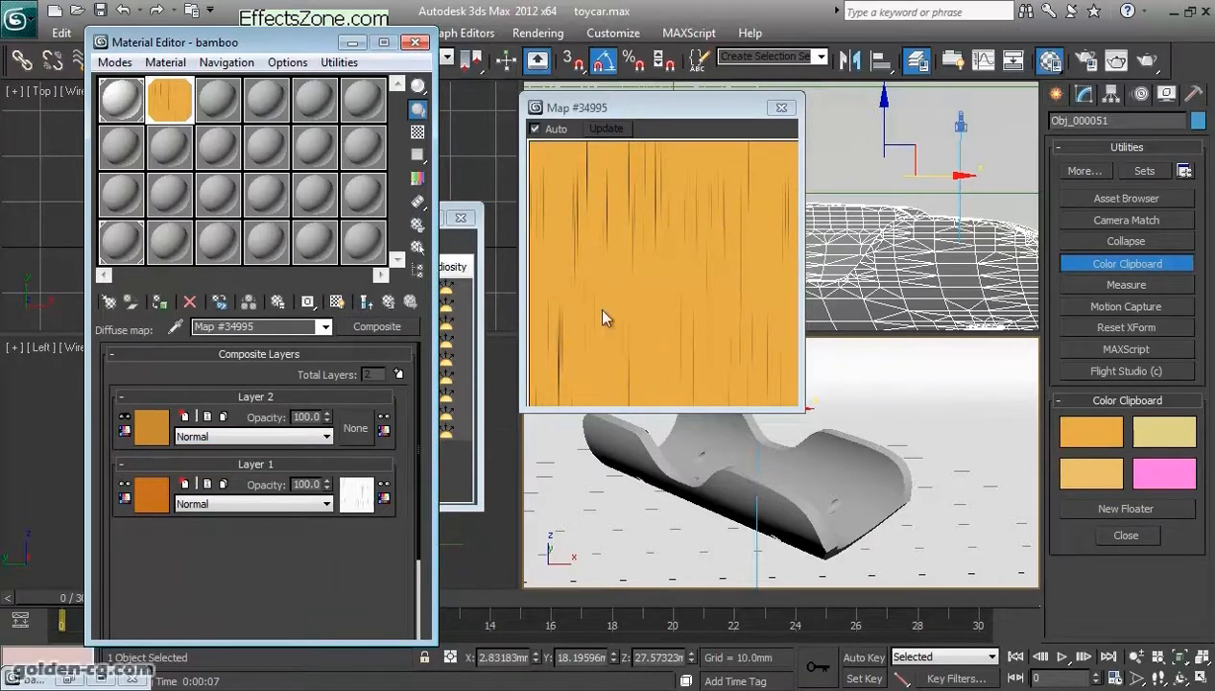
{"action": "left_click", "coordinate": [357, 495]}
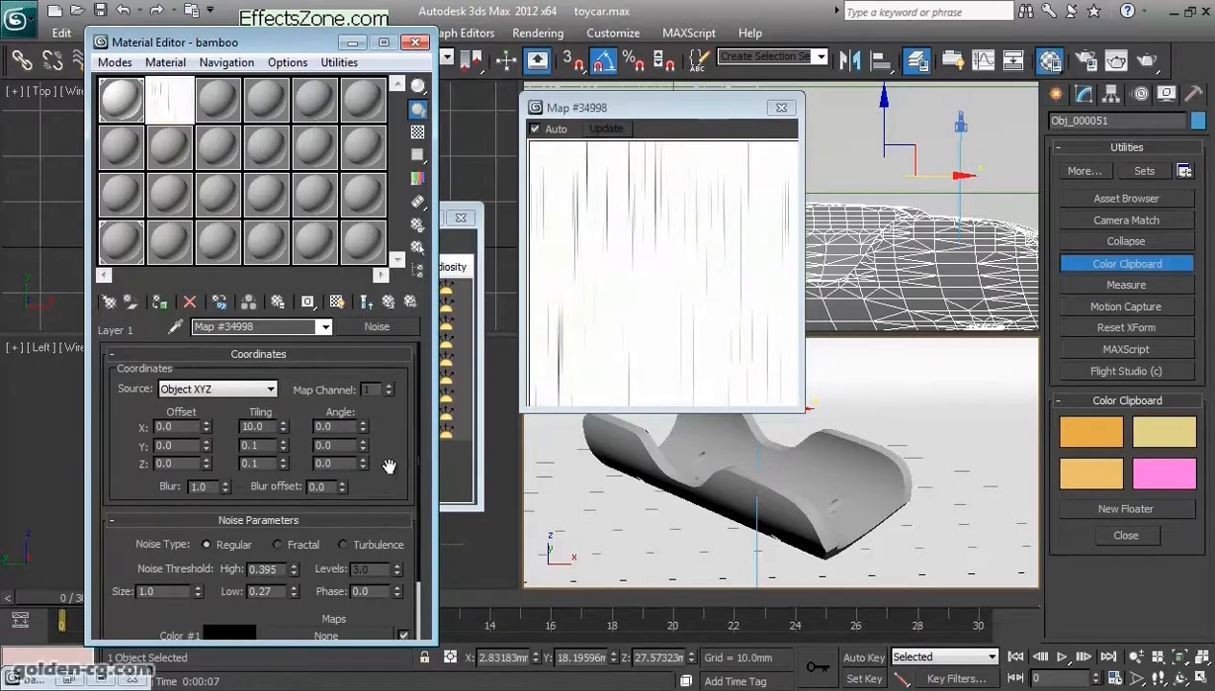
{"action": "scroll", "coordinate": [384, 466], "scroll_direction": "down", "scroll_amount": 2}
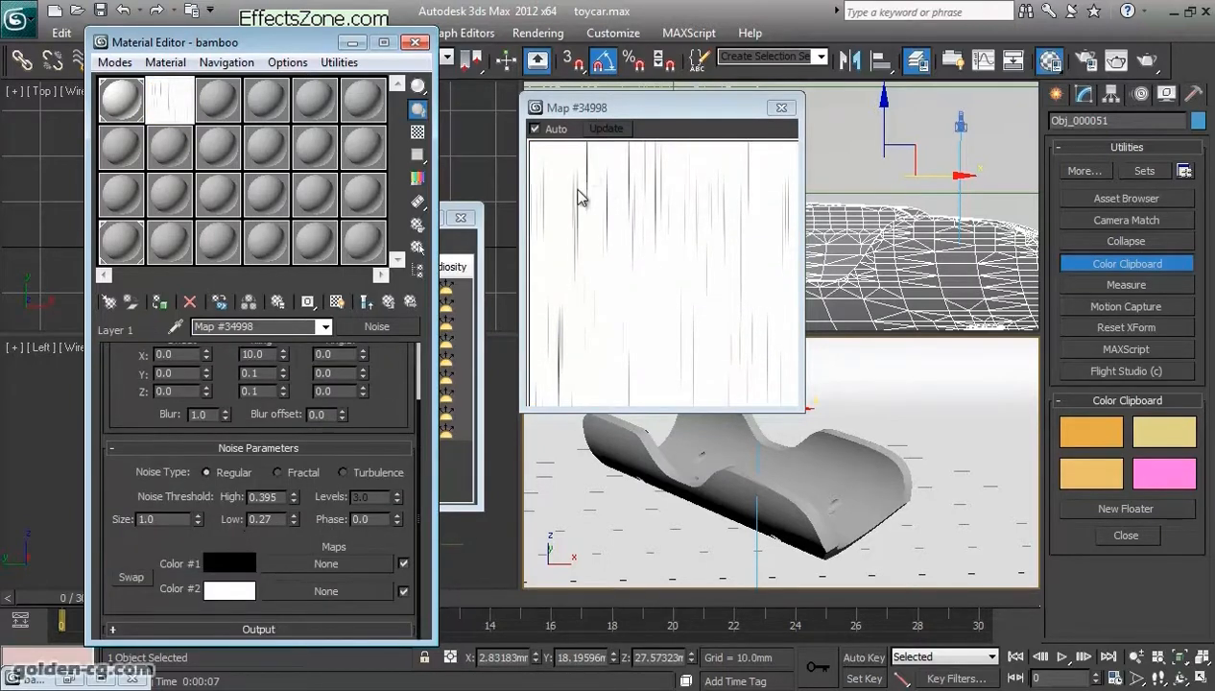
{"action": "left_click", "coordinate": [131, 577]}
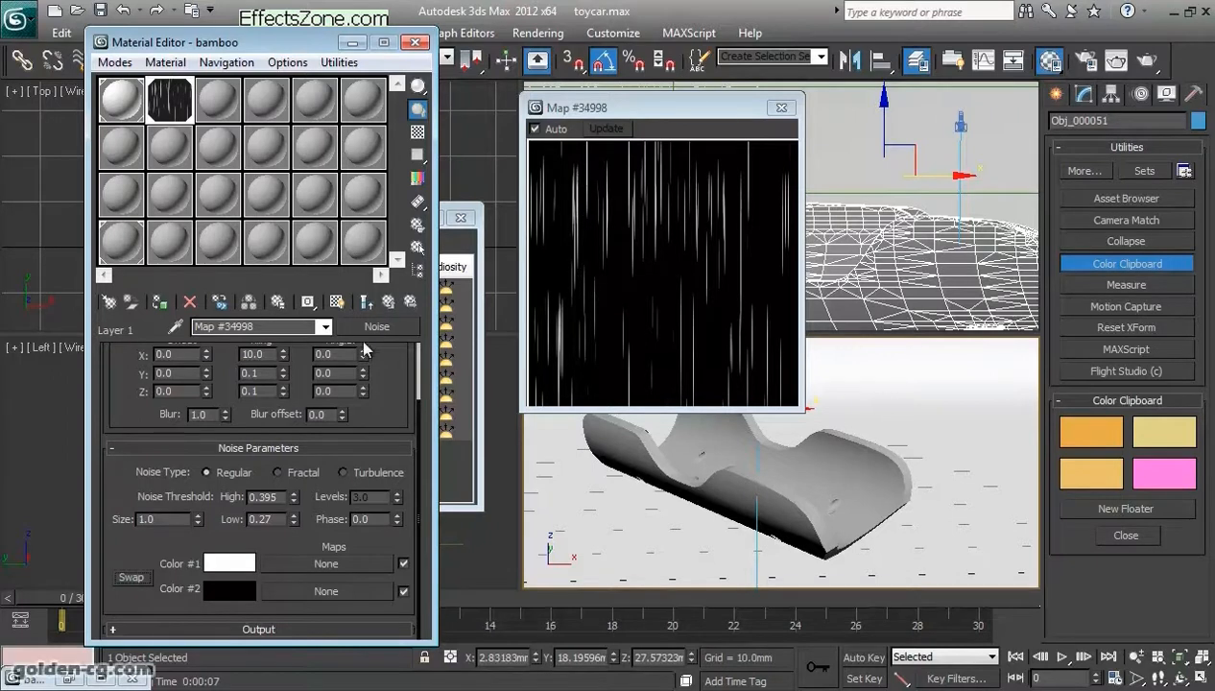
{"action": "left_click", "coordinate": [369, 301]}
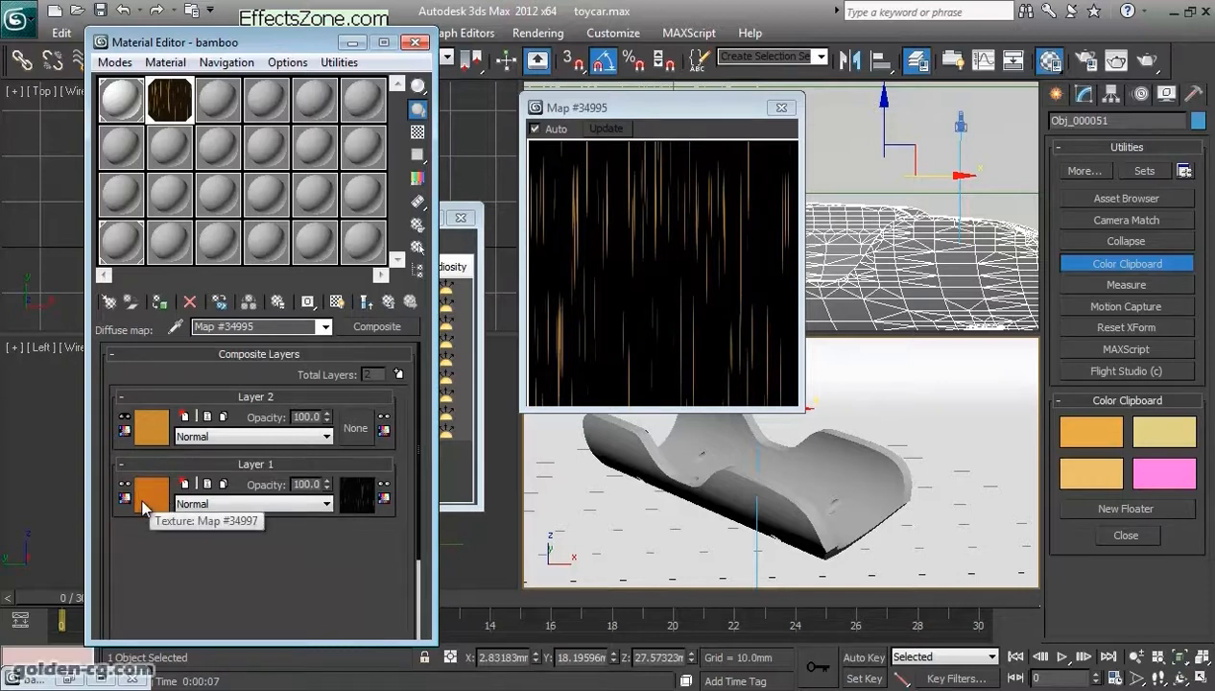
{"action": "left_click", "coordinate": [125, 418]}
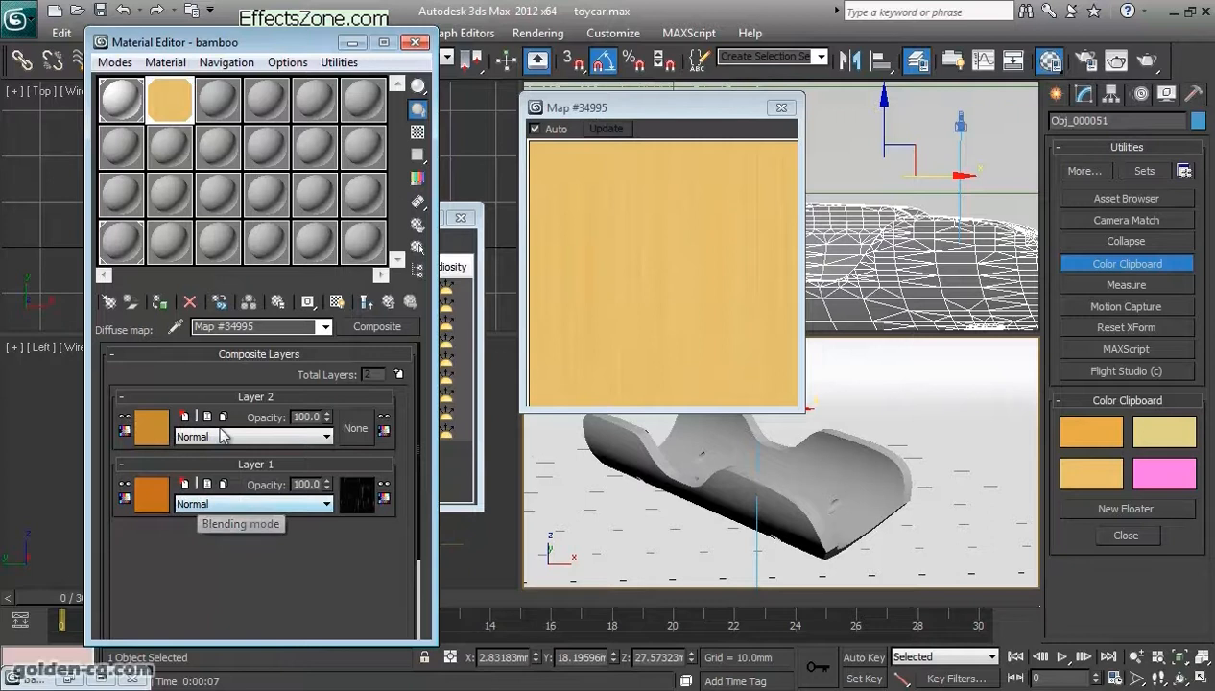
Step: Set Layer 2's blending mode to Multiply and compare the result with the bamboo_offset.jpg reference image
{"action": "left_click", "coordinate": [300, 440]}
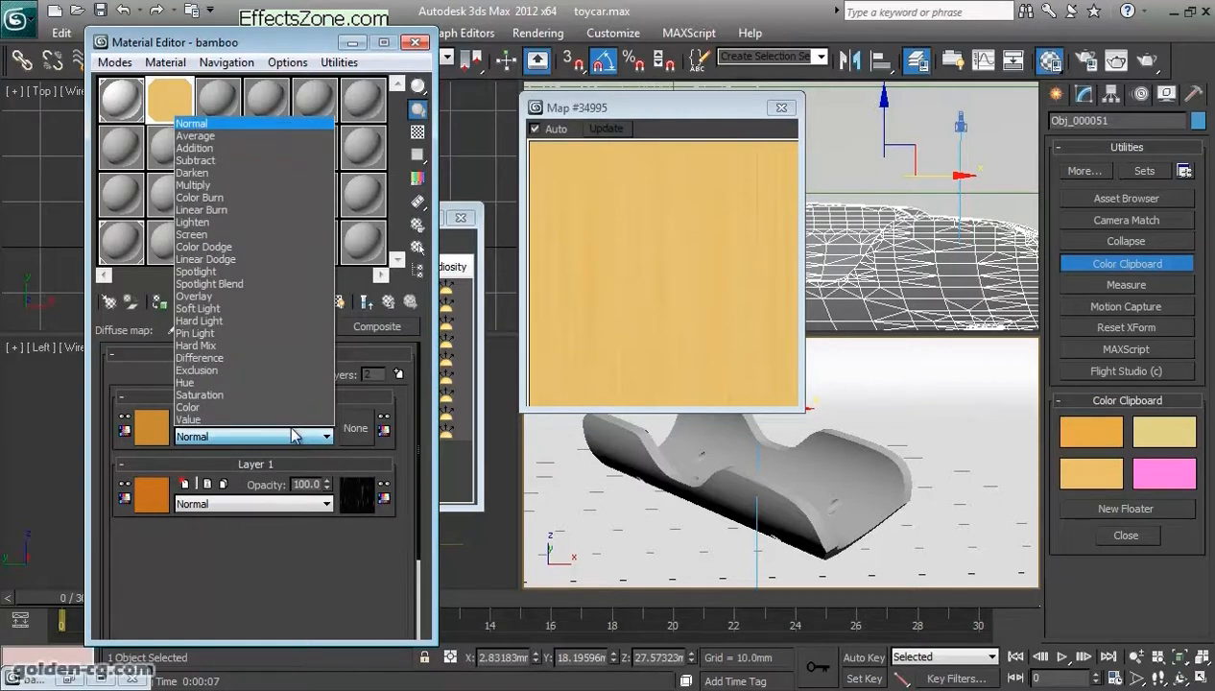
{"action": "left_click", "coordinate": [244, 137]}
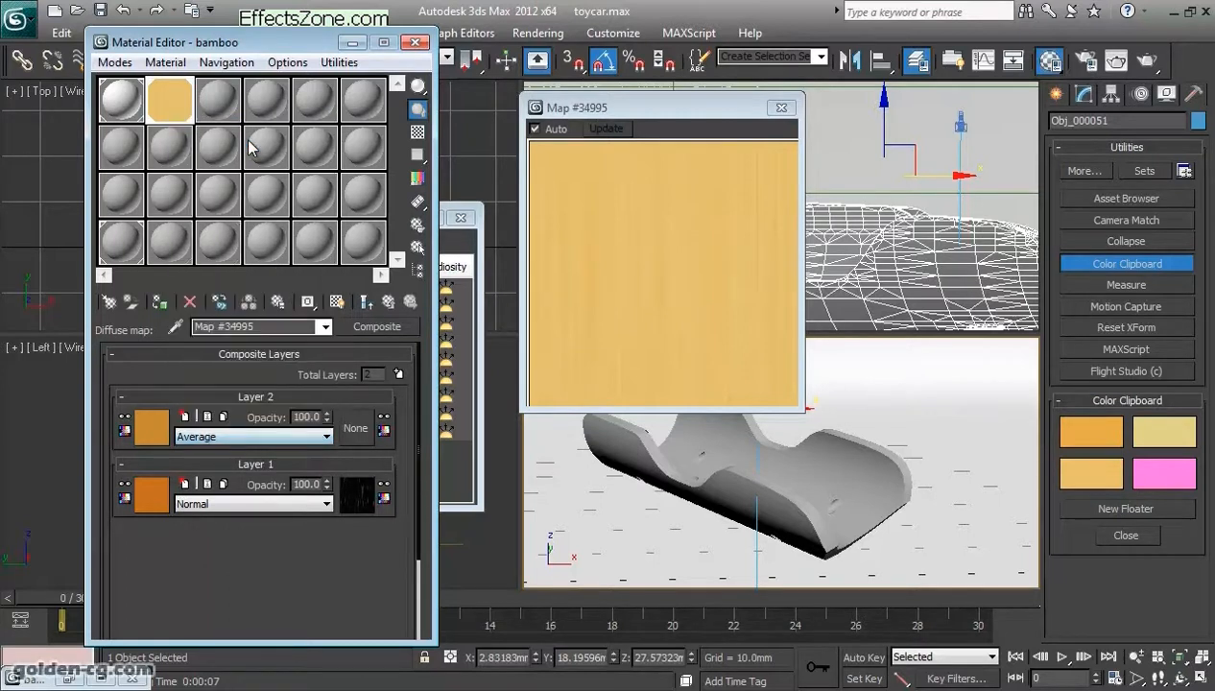
{"action": "key", "text": "Down"}
{"action": "key", "text": "Down"}
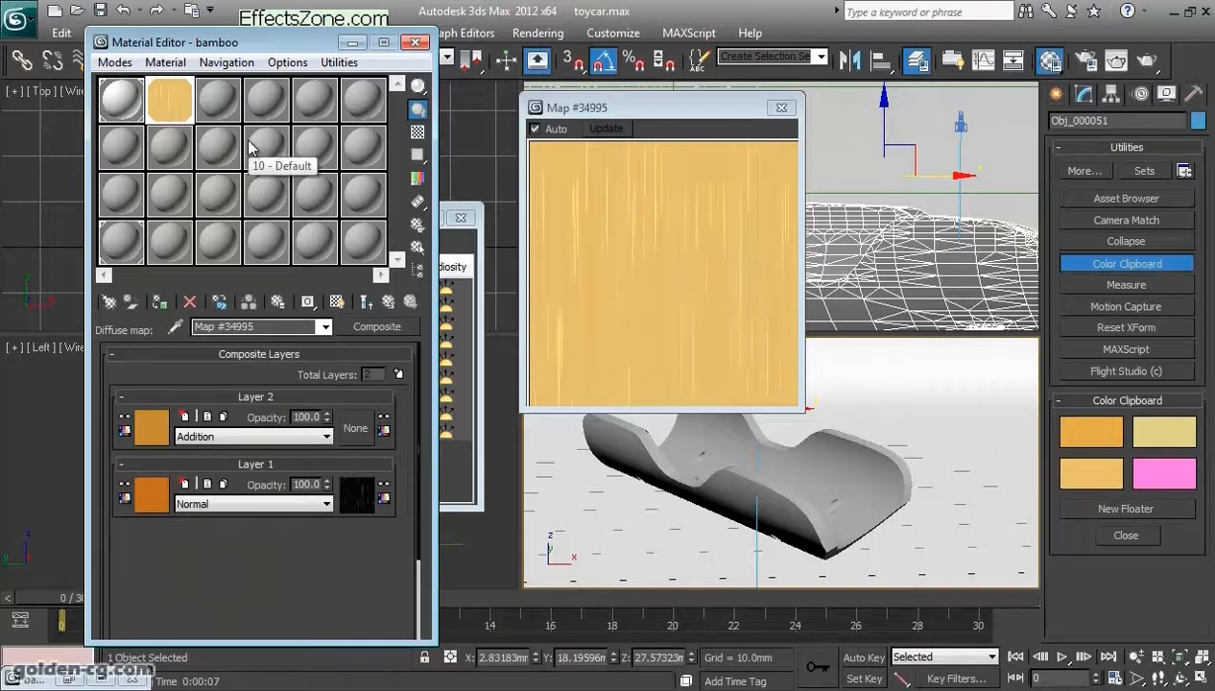
{"action": "key", "text": "Down"}
{"action": "key", "text": "Down"}
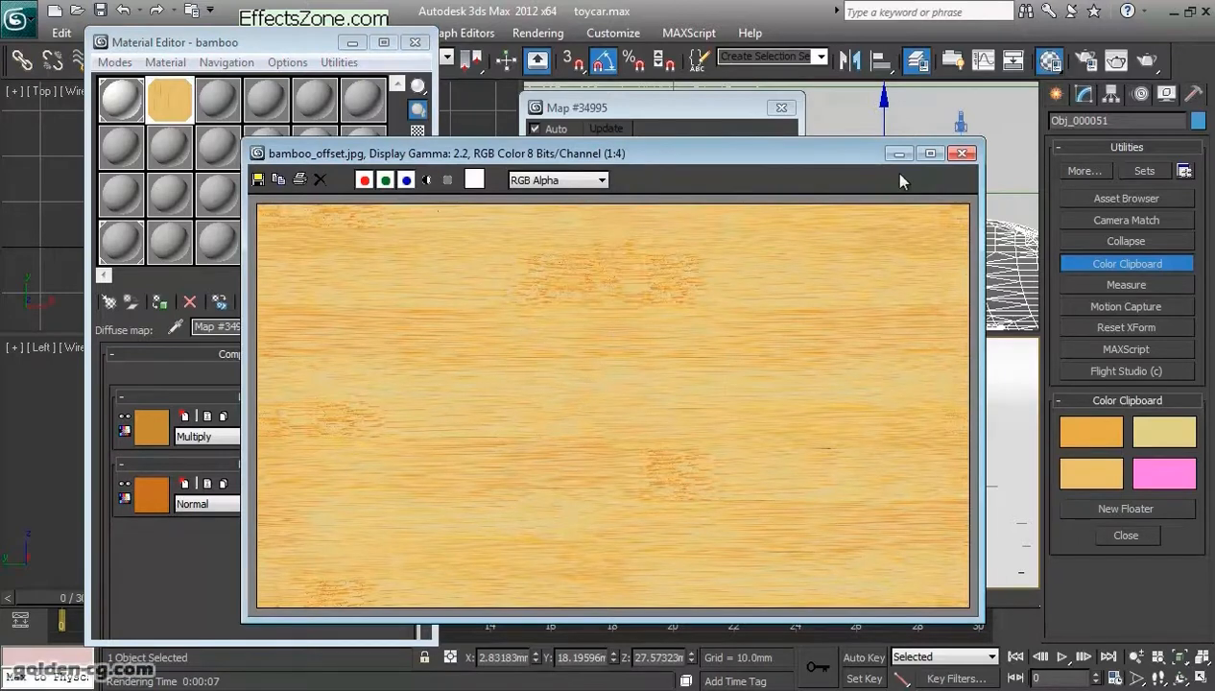
{"action": "left_click", "coordinate": [898, 155]}
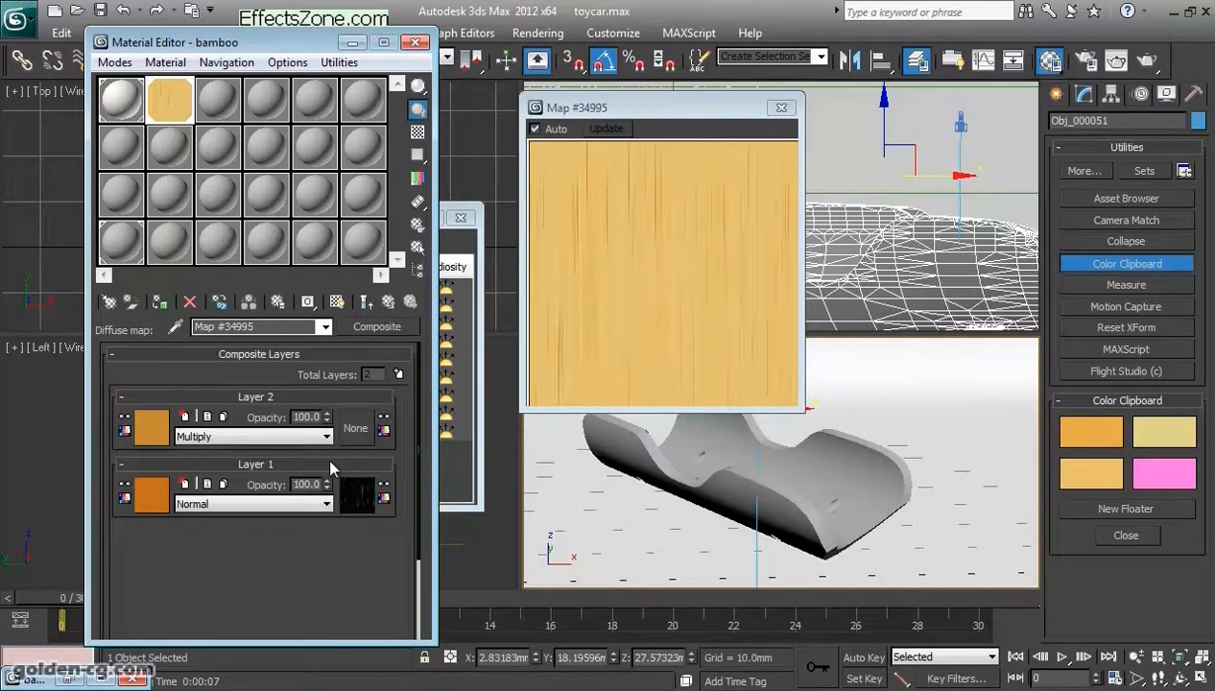
Step: Render the toy car body with V-Ray to check the bamboo texture
{"action": "left_click_drag", "start_coordinate": [710, 126], "coordinate": [602, 129]}
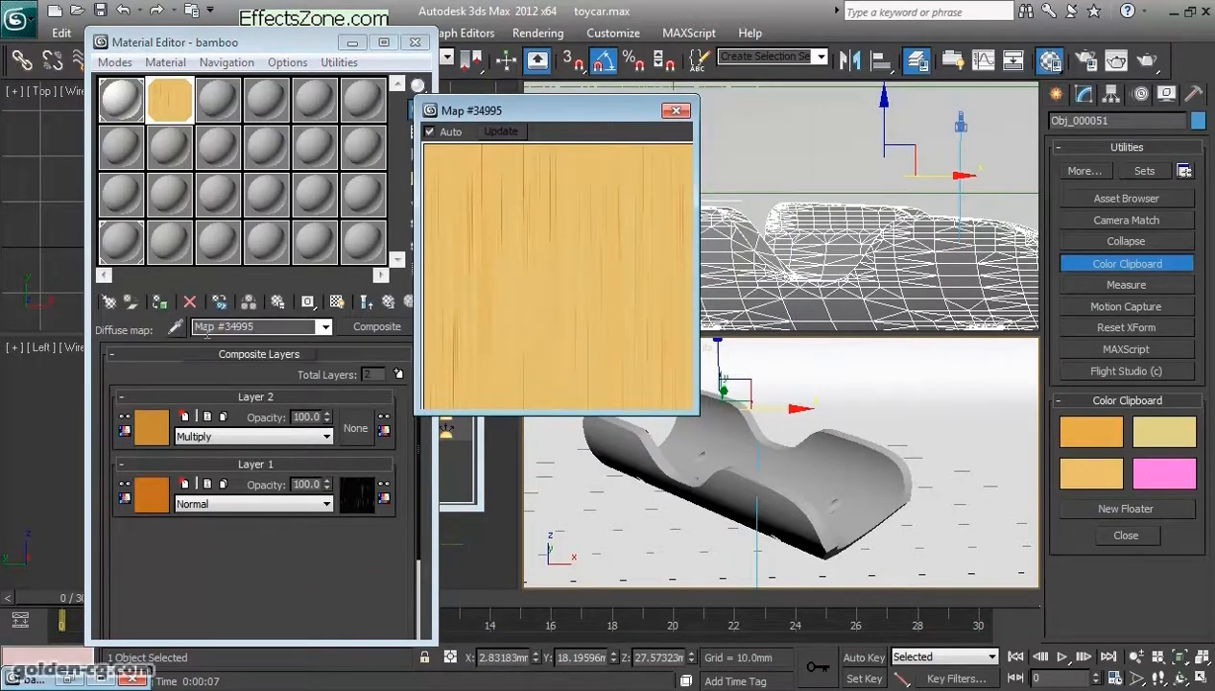
{"action": "left_click", "coordinate": [1150, 62]}
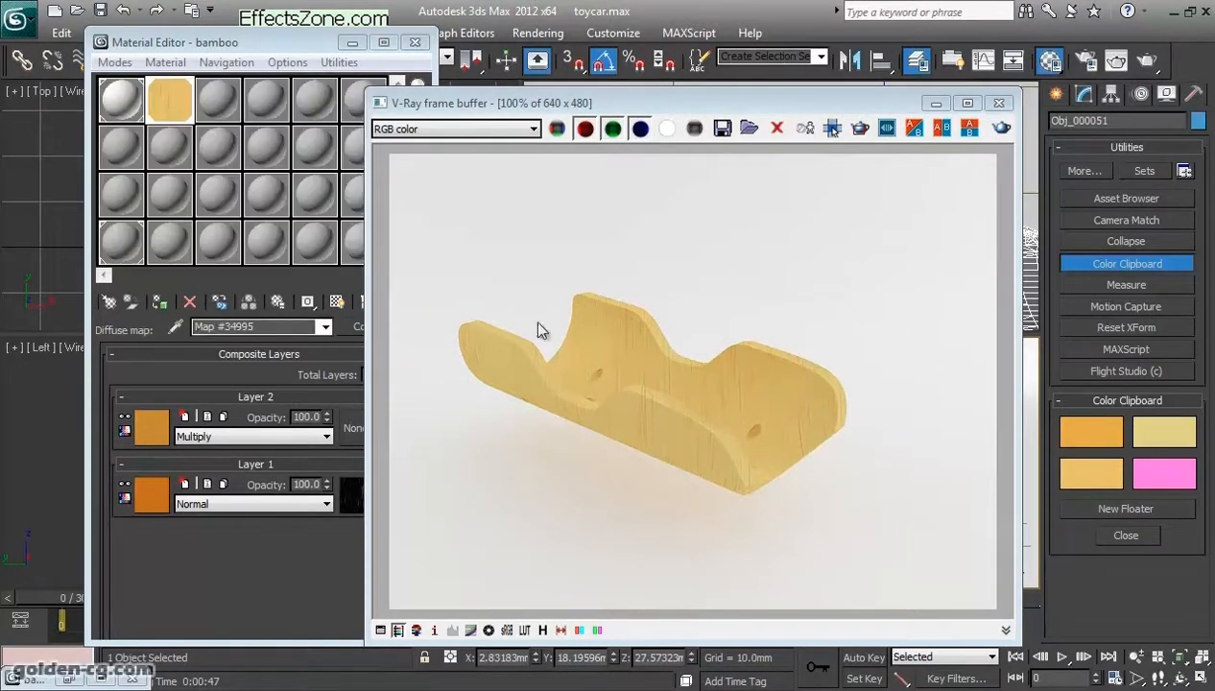
{"action": "left_click", "coordinate": [272, 573]}
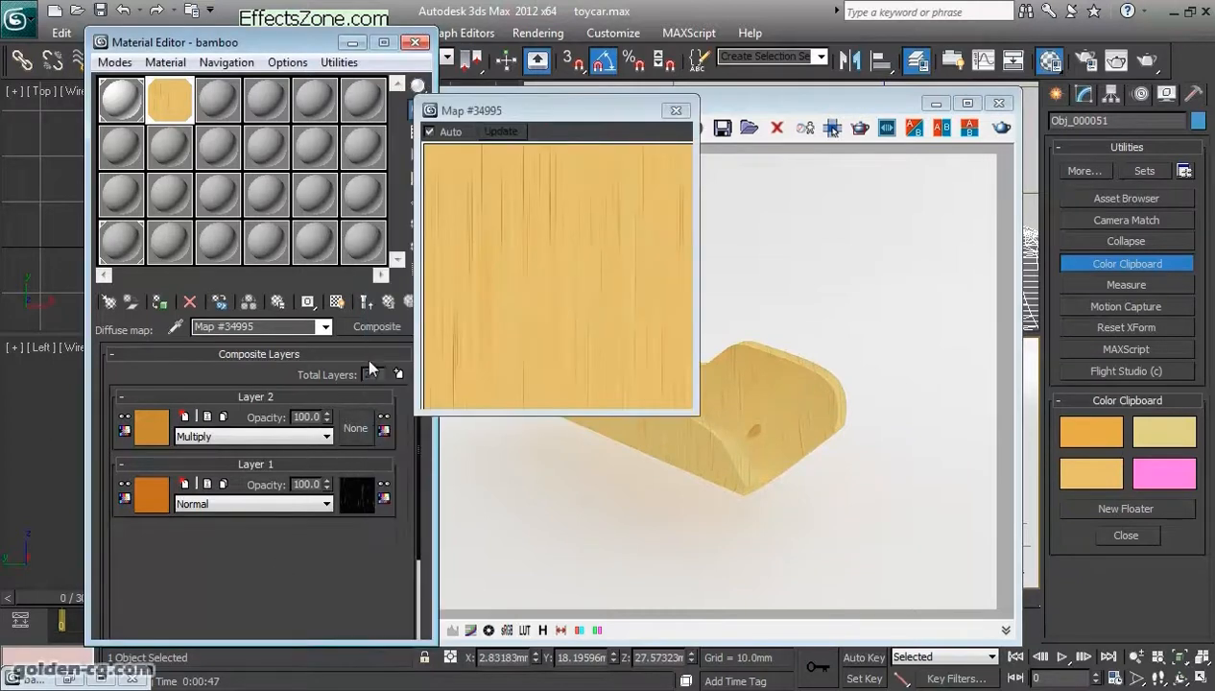
Step: Close the magnified bamboo material preview and reopen the material's diffuse Composite map
{"action": "left_click", "coordinate": [389, 304]}
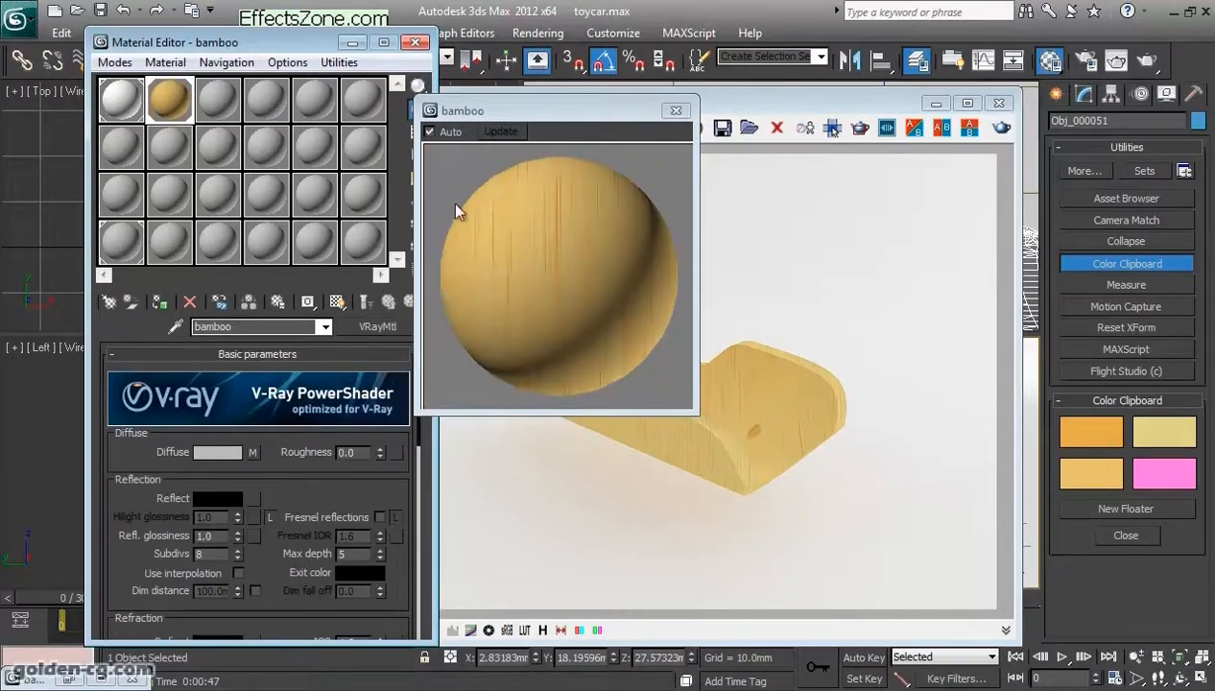
{"action": "left_click_drag", "start_coordinate": [497, 115], "coordinate": [570, 115]}
{"action": "left_click", "coordinate": [750, 111]}
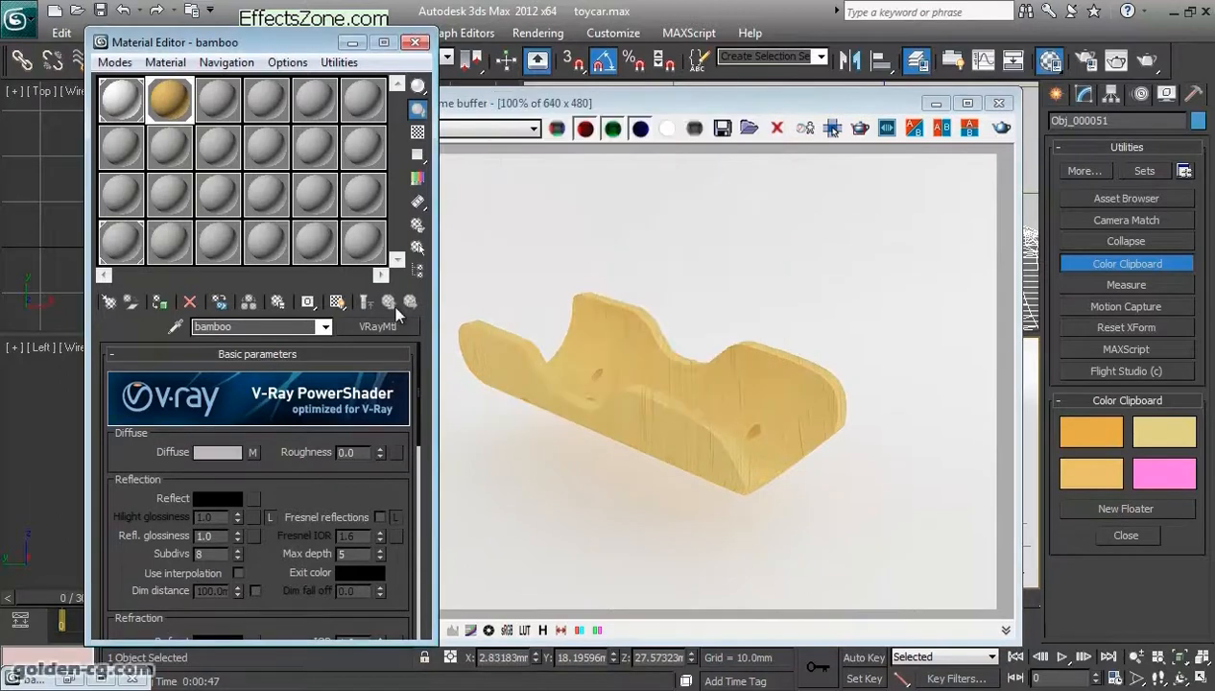
{"action": "left_click", "coordinate": [252, 452]}
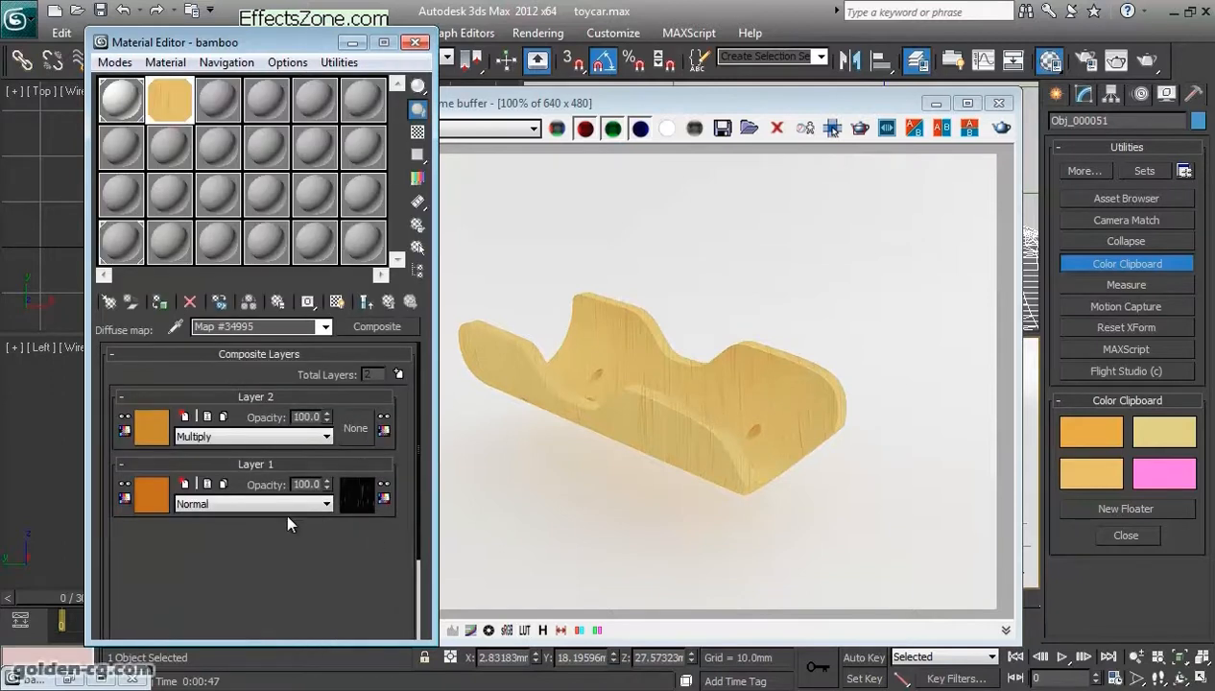
{"action": "left_click", "coordinate": [375, 328]}
{"action": "scroll", "coordinate": [499, 307], "scroll_direction": "up", "scroll_amount": 2}
{"action": "scroll", "coordinate": [497, 324], "scroll_direction": "down", "scroll_amount": 9}
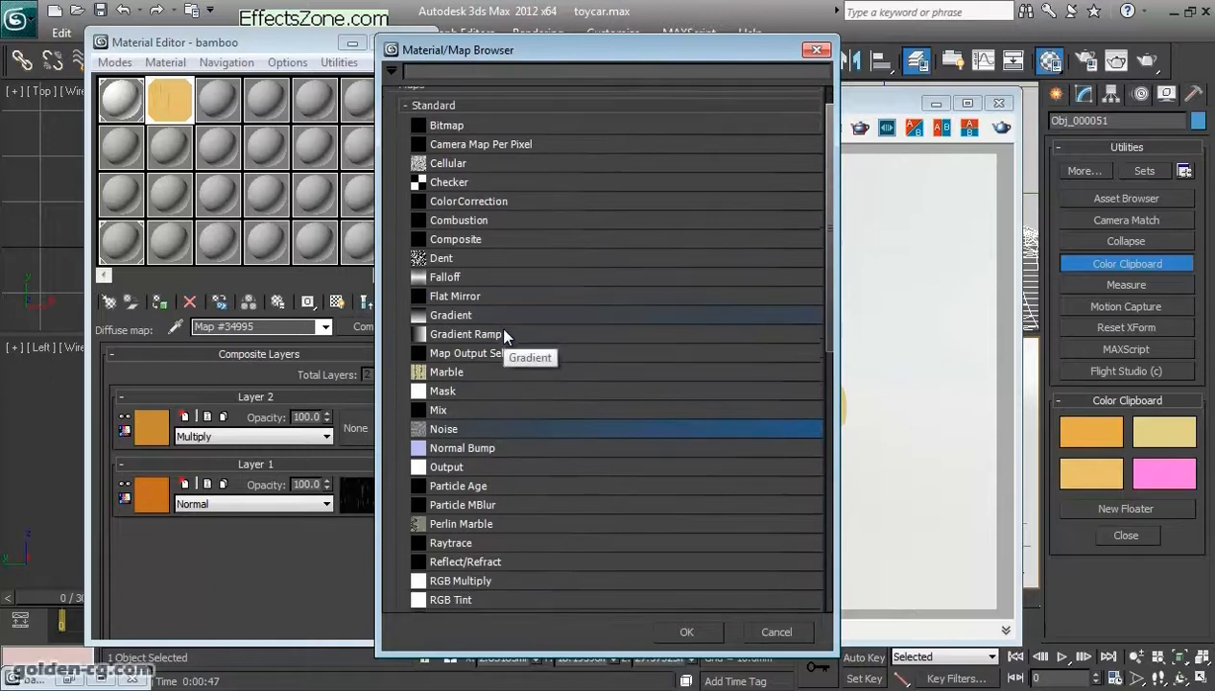
{"action": "scroll", "coordinate": [499, 354], "scroll_direction": "up", "scroll_amount": 4}
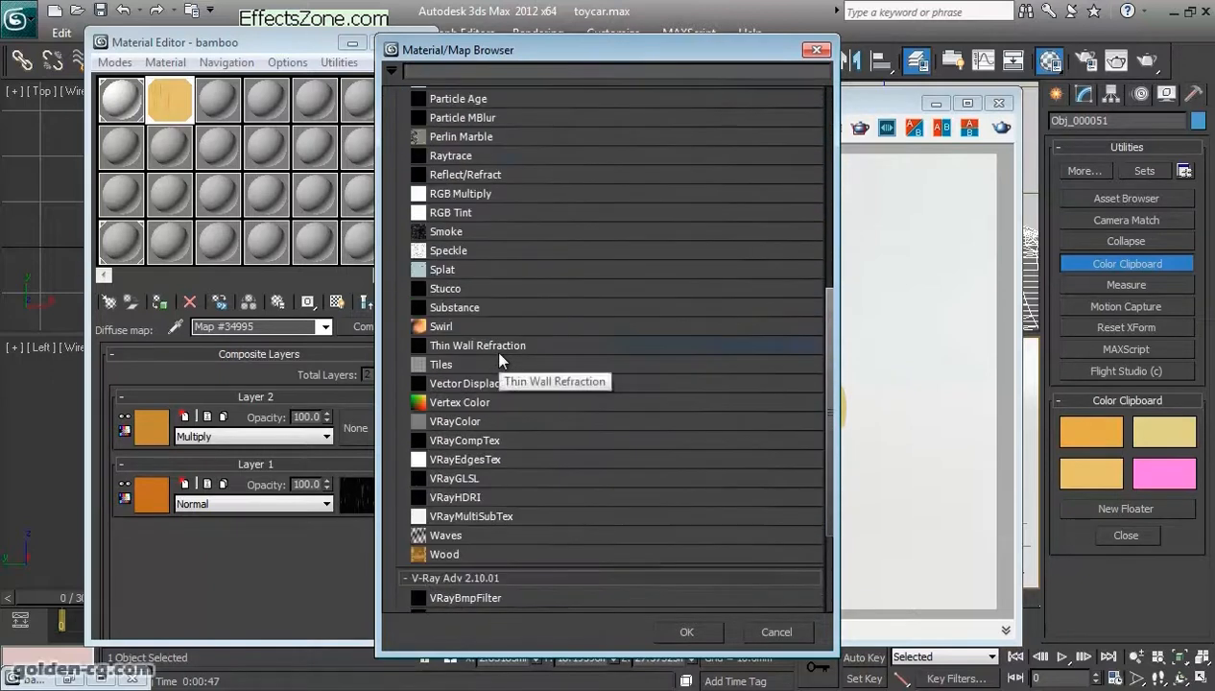
{"action": "scroll", "coordinate": [500, 354], "scroll_direction": "up", "scroll_amount": 2}
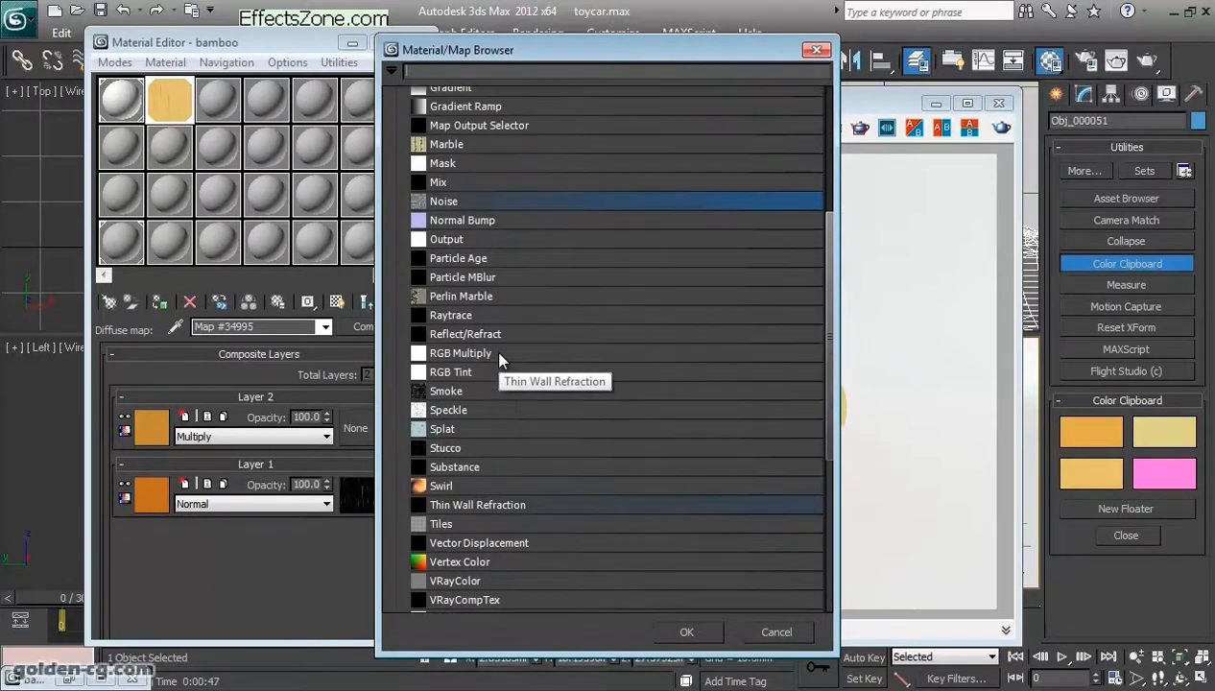
{"action": "scroll", "coordinate": [499, 354], "scroll_direction": "up", "scroll_amount": 4}
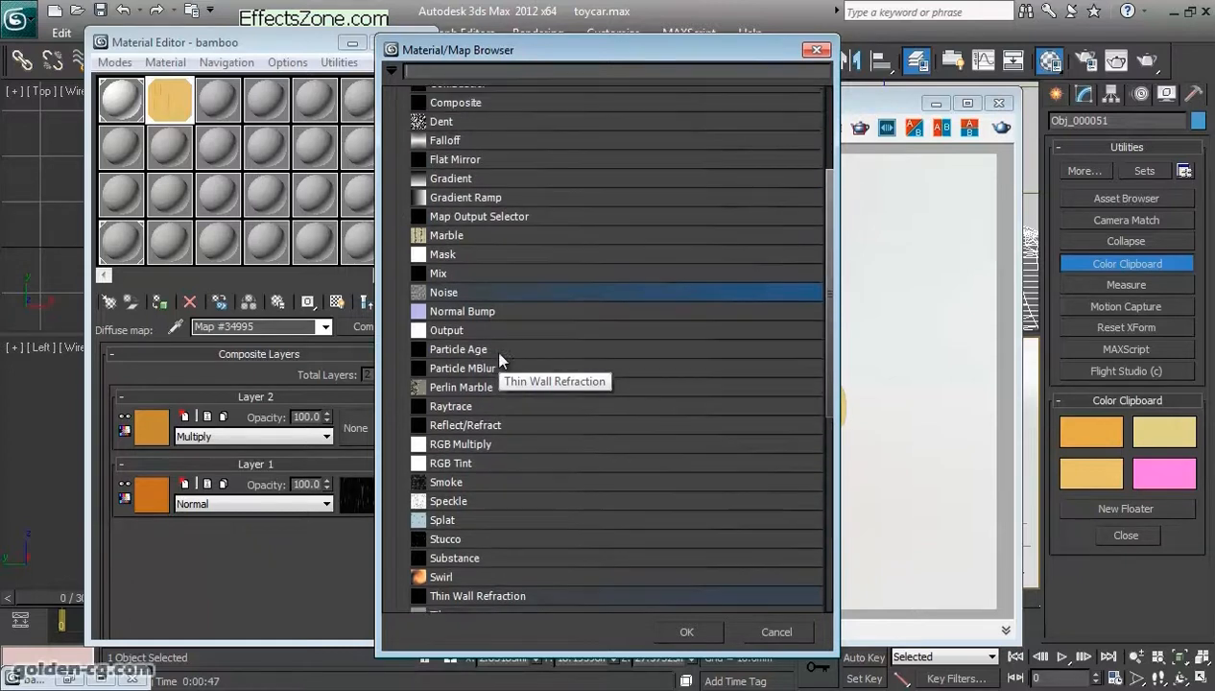
{"action": "scroll", "coordinate": [499, 354], "scroll_direction": "up", "scroll_amount": 2}
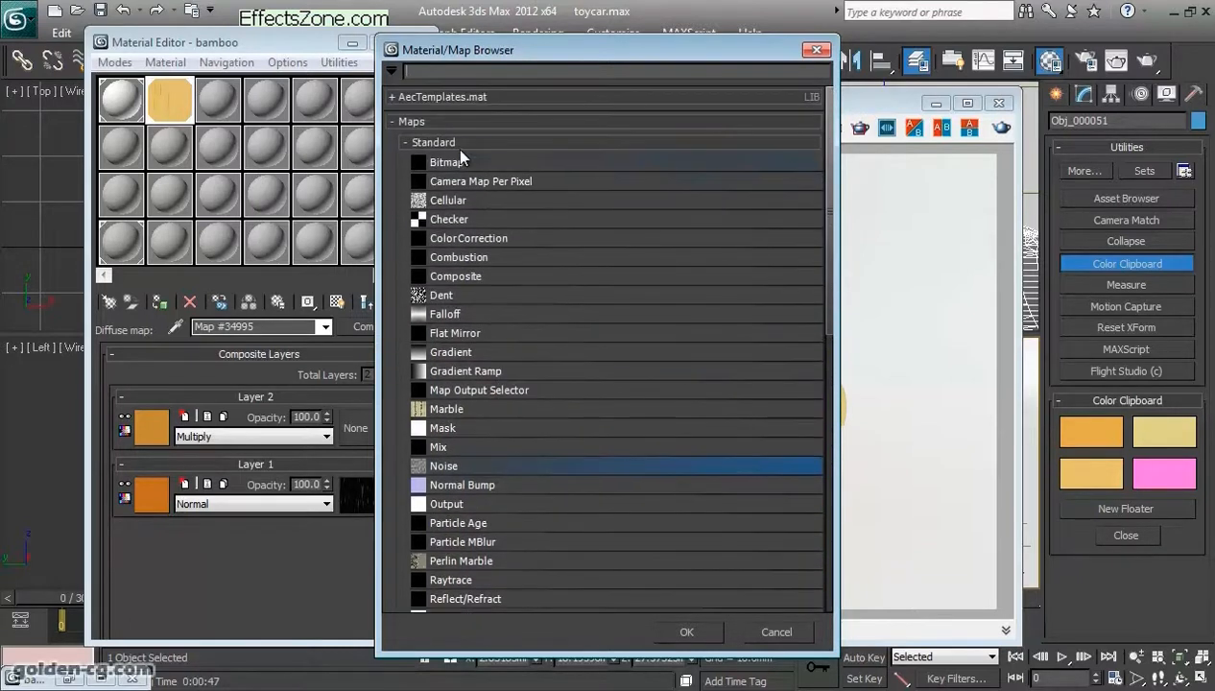
{"action": "left_click", "coordinate": [457, 143]}
{"action": "left_click", "coordinate": [456, 142]}
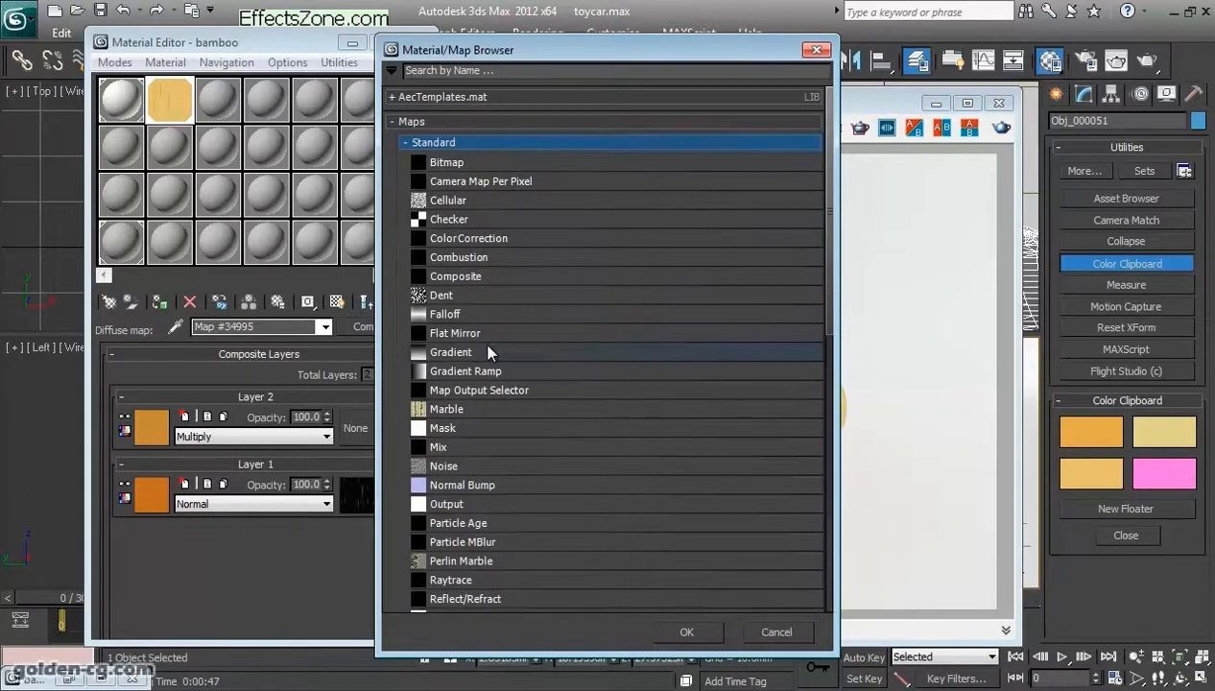
{"action": "scroll", "coordinate": [485, 341], "scroll_direction": "down", "scroll_amount": 2}
{"action": "scroll", "coordinate": [488, 352], "scroll_direction": "down", "scroll_amount": 6}
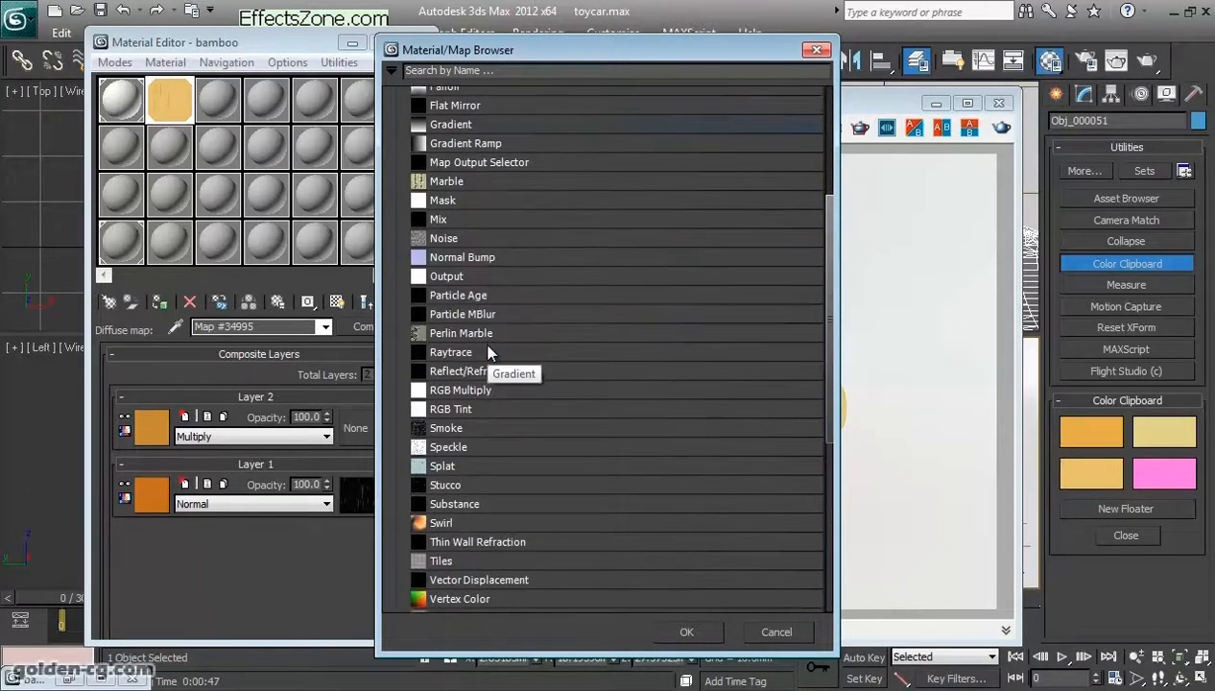
{"action": "scroll", "coordinate": [487, 352], "scroll_direction": "down", "scroll_amount": 1}
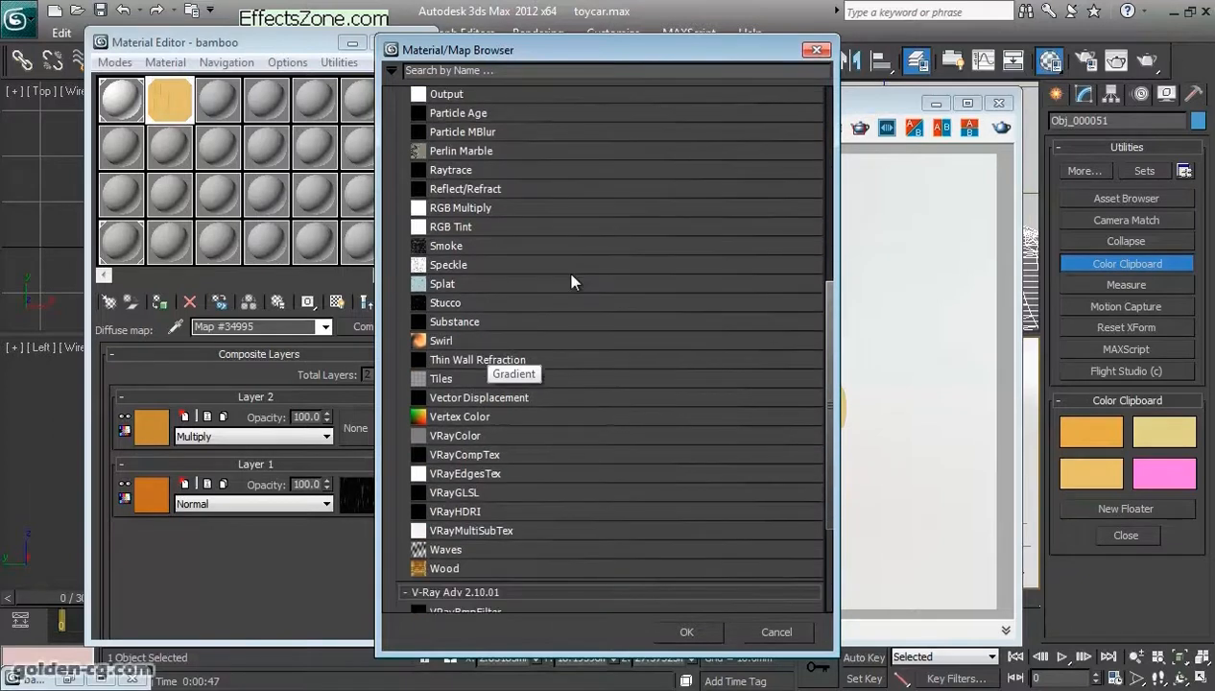
{"action": "scroll", "coordinate": [509, 353], "scroll_direction": "up", "scroll_amount": 2}
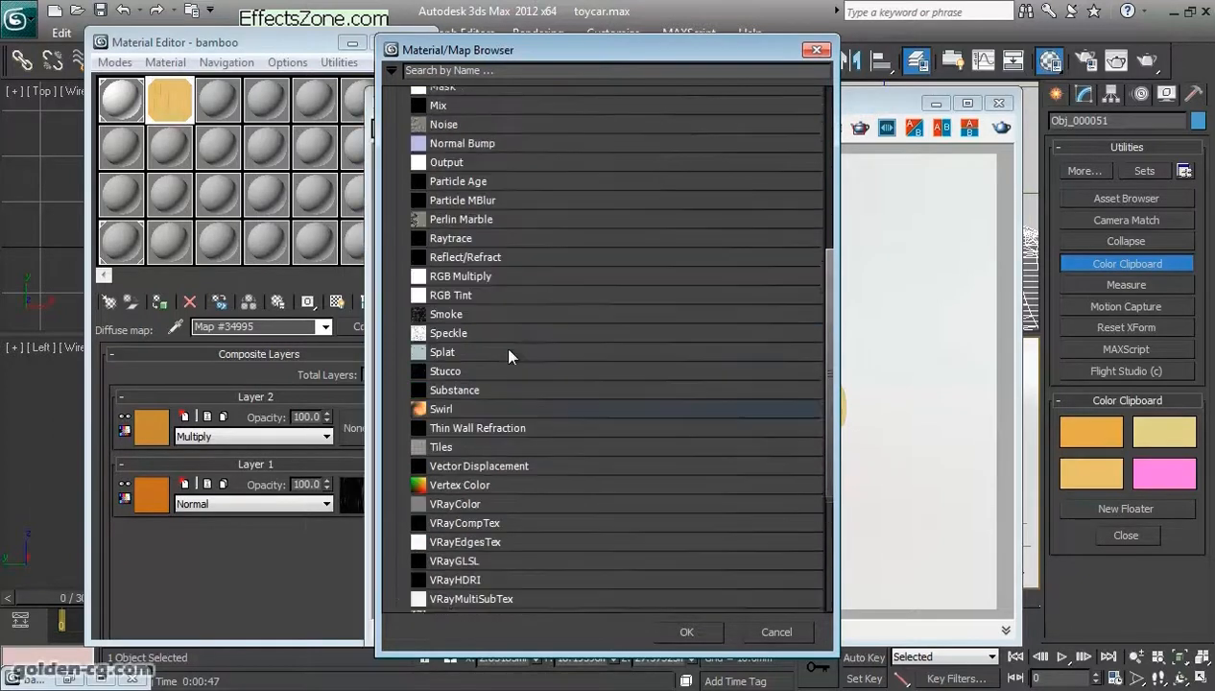
{"action": "scroll", "coordinate": [509, 356], "scroll_direction": "up", "scroll_amount": 7}
{"action": "scroll", "coordinate": [509, 356], "scroll_direction": "down", "scroll_amount": 8}
{"action": "scroll", "coordinate": [508, 356], "scroll_direction": "up", "scroll_amount": 6}
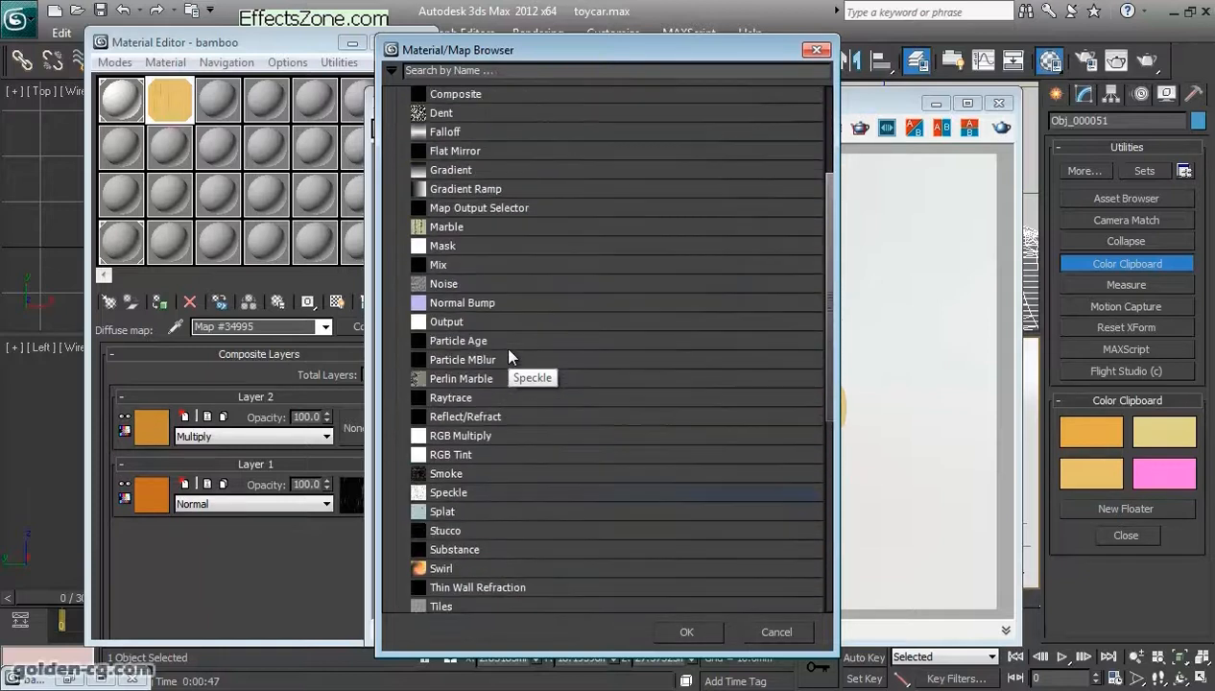
{"action": "scroll", "coordinate": [509, 356], "scroll_direction": "up", "scroll_amount": 5}
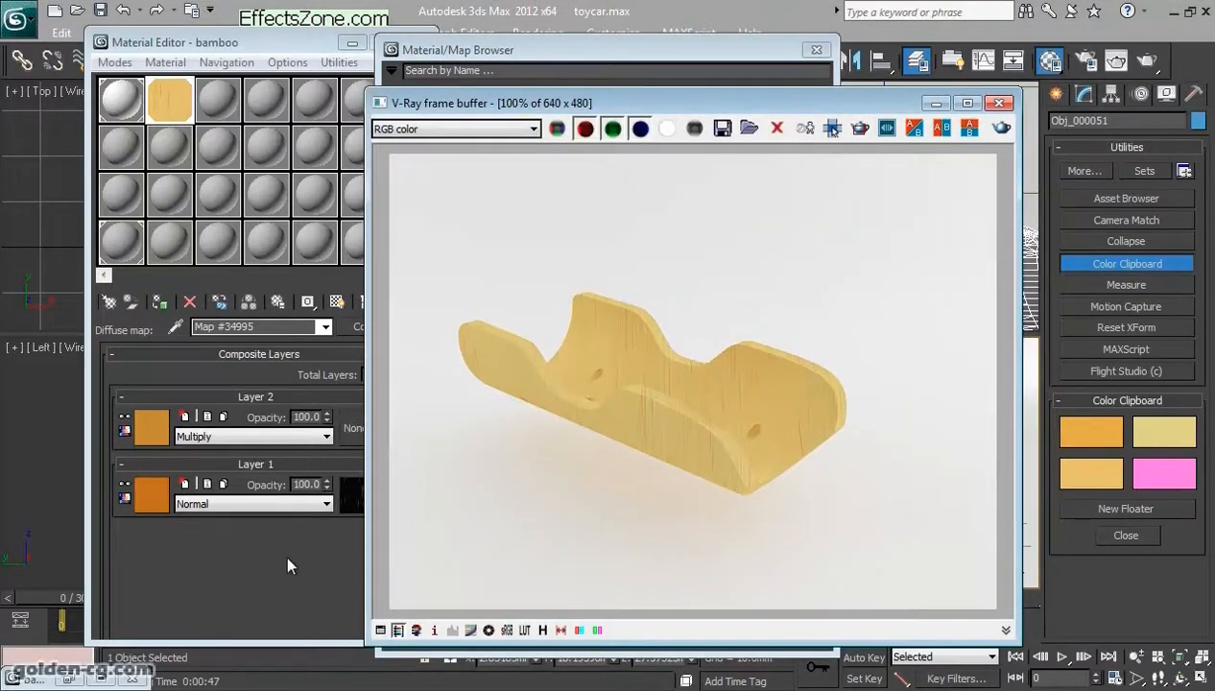
{"action": "left_click_drag", "start_coordinate": [504, 98], "coordinate": [731, 115]}
{"action": "left_click", "coordinate": [629, 49]}
{"action": "key", "text": "Escape"}
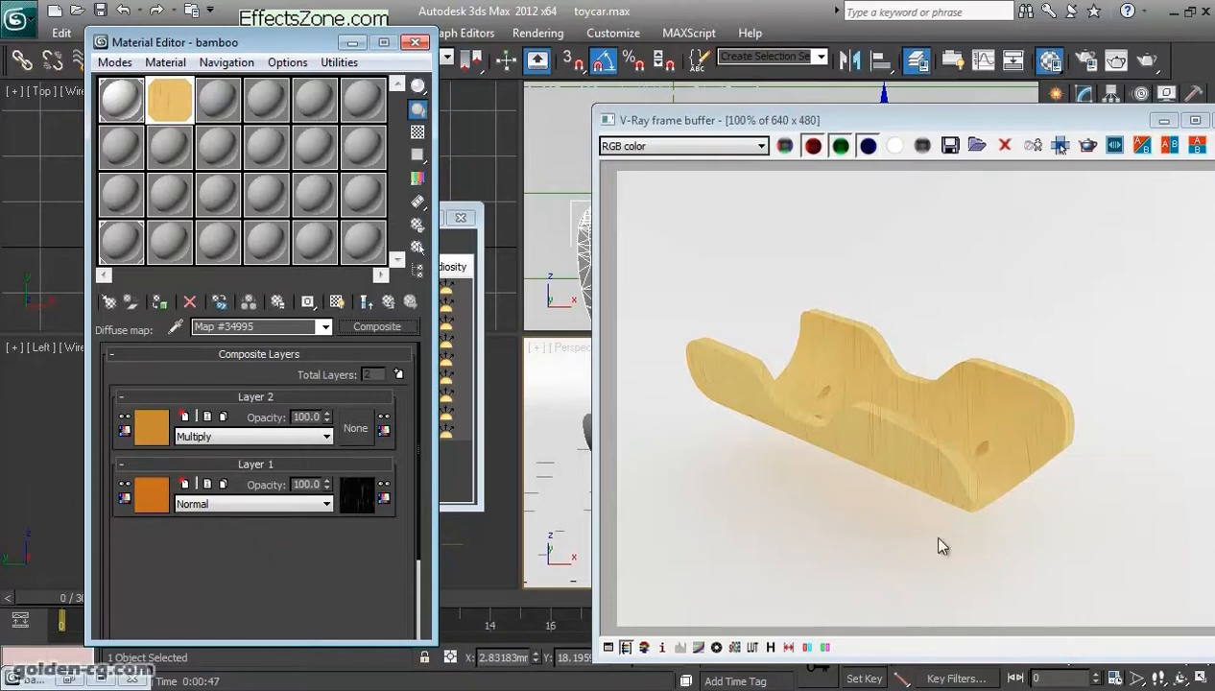
Step: Convert the bamboo VRayMtl to a Multi/Sub-Object material, keeping the old material as a sub-material
{"action": "left_click", "coordinate": [388, 305]}
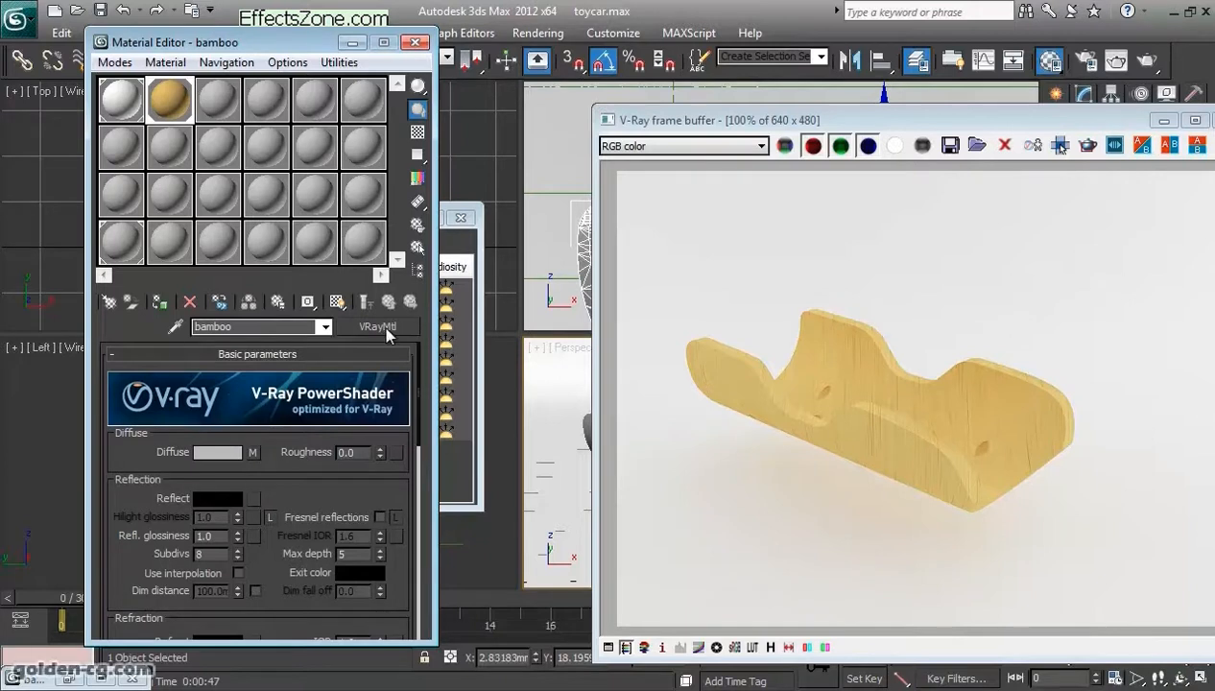
{"action": "left_click", "coordinate": [385, 327]}
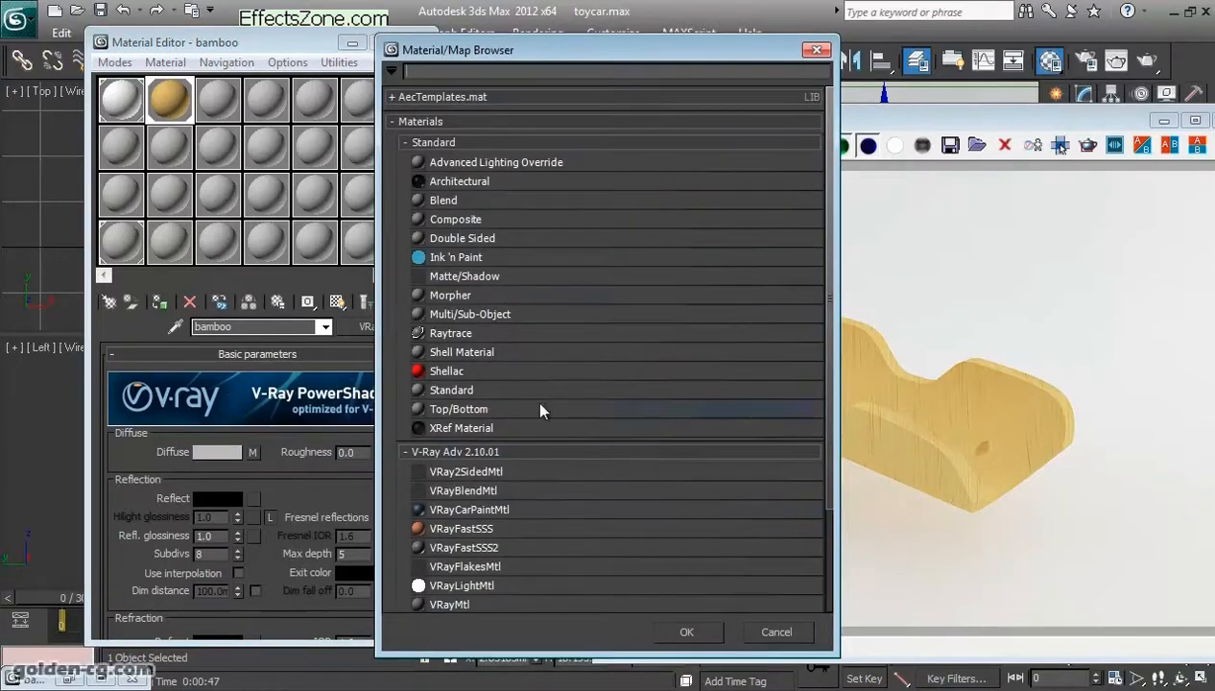
{"action": "double_click", "coordinate": [506, 317]}
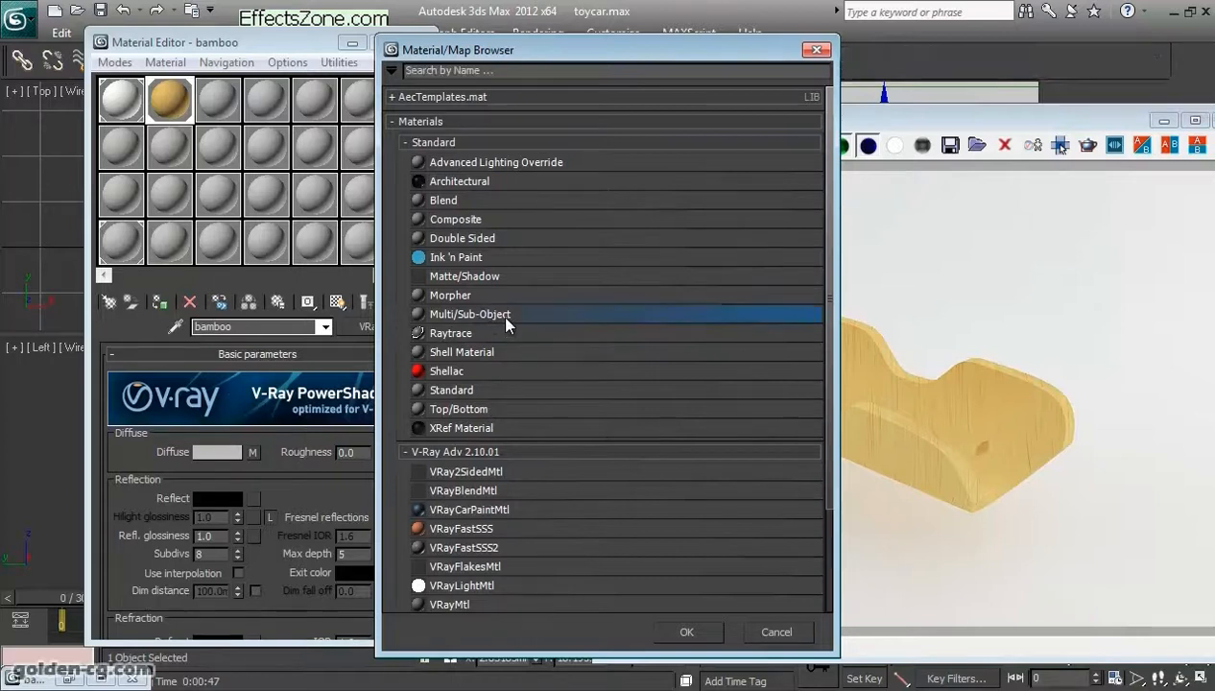
{"action": "left_click_drag", "start_coordinate": [288, 276], "coordinate": [475, 169]}
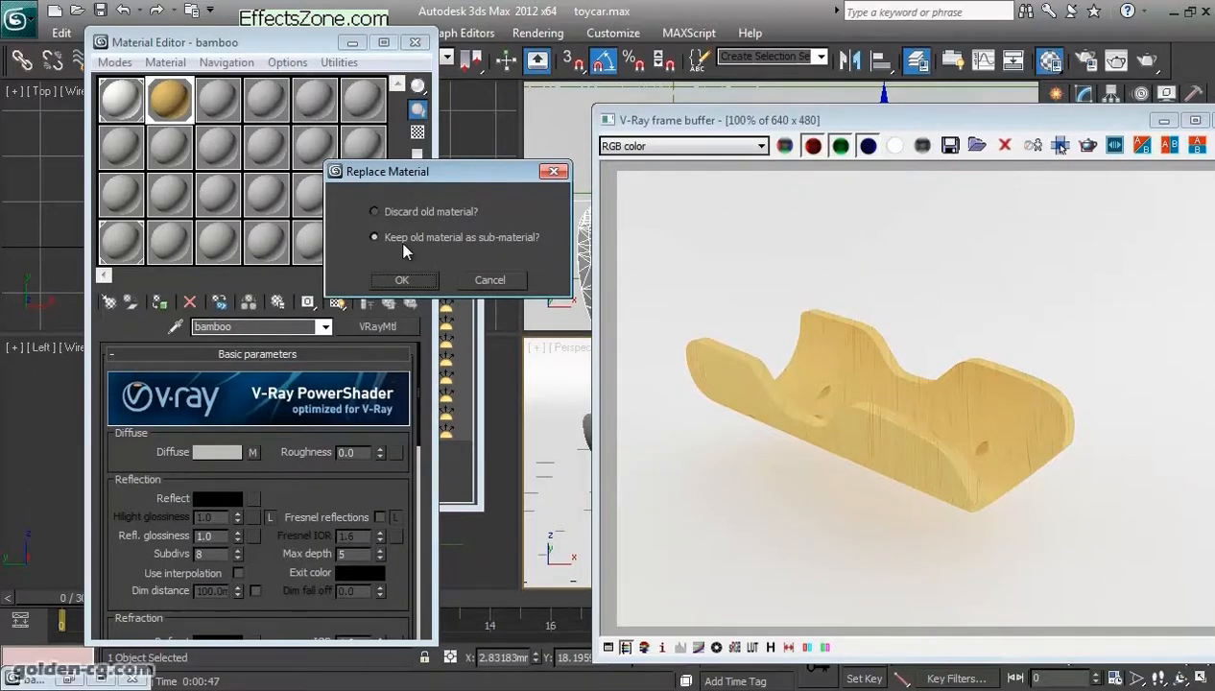
{"action": "left_click", "coordinate": [401, 217]}
{"action": "left_click", "coordinate": [411, 240]}
{"action": "left_click", "coordinate": [402, 280]}
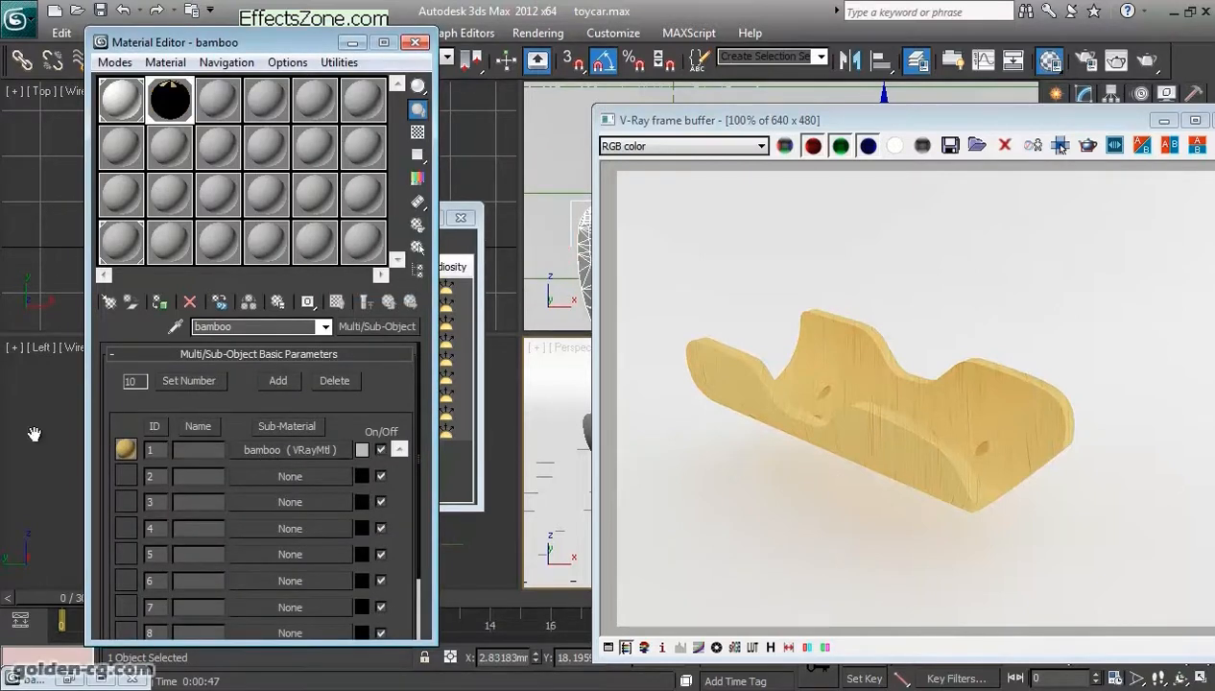
Step: Set the number of materials in the Multi/Sub-Object material to 2
{"action": "left_click", "coordinate": [188, 381]}
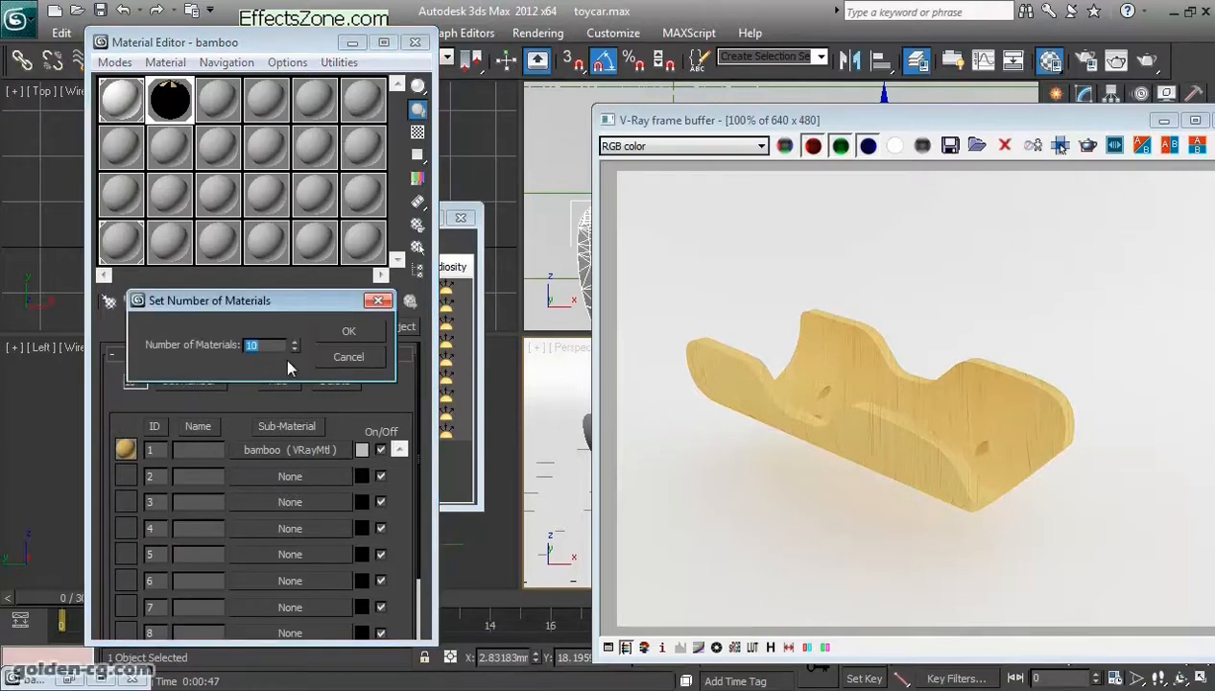
{"action": "type", "text": "2"}
{"action": "left_click", "coordinate": [343, 331]}
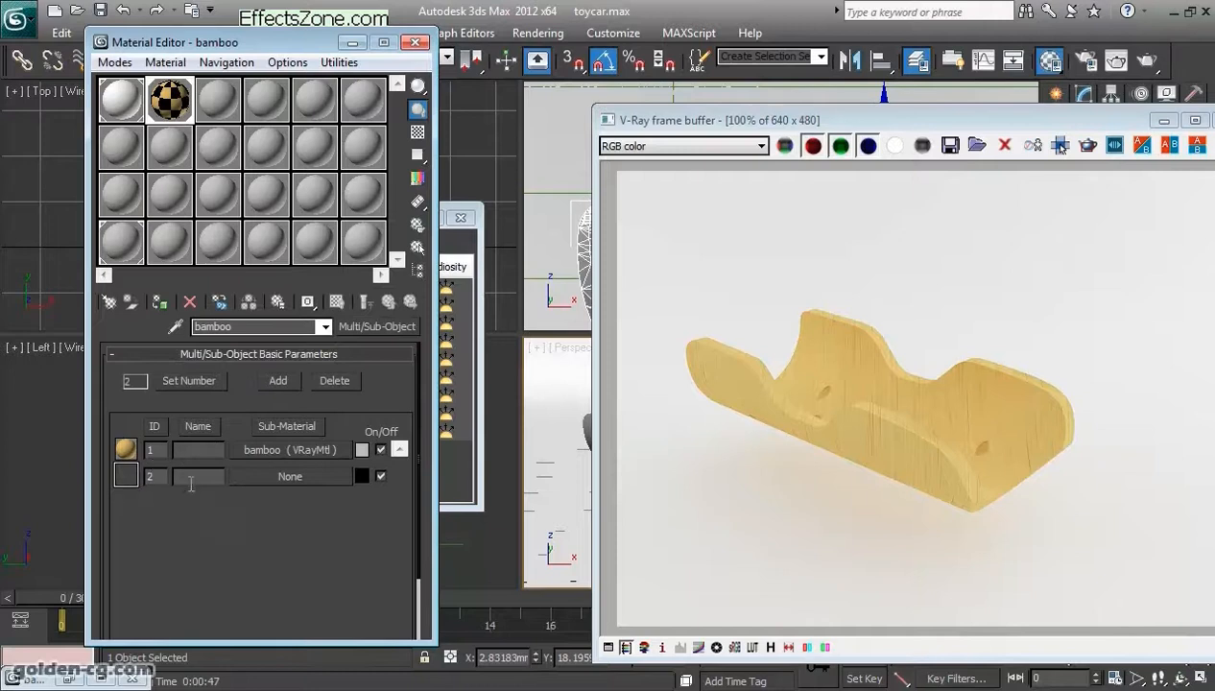
Step: Assign a new VRayMtl to sub-material slot 2 and return to the parent Multi/Sub-Object material
{"action": "left_click", "coordinate": [246, 478]}
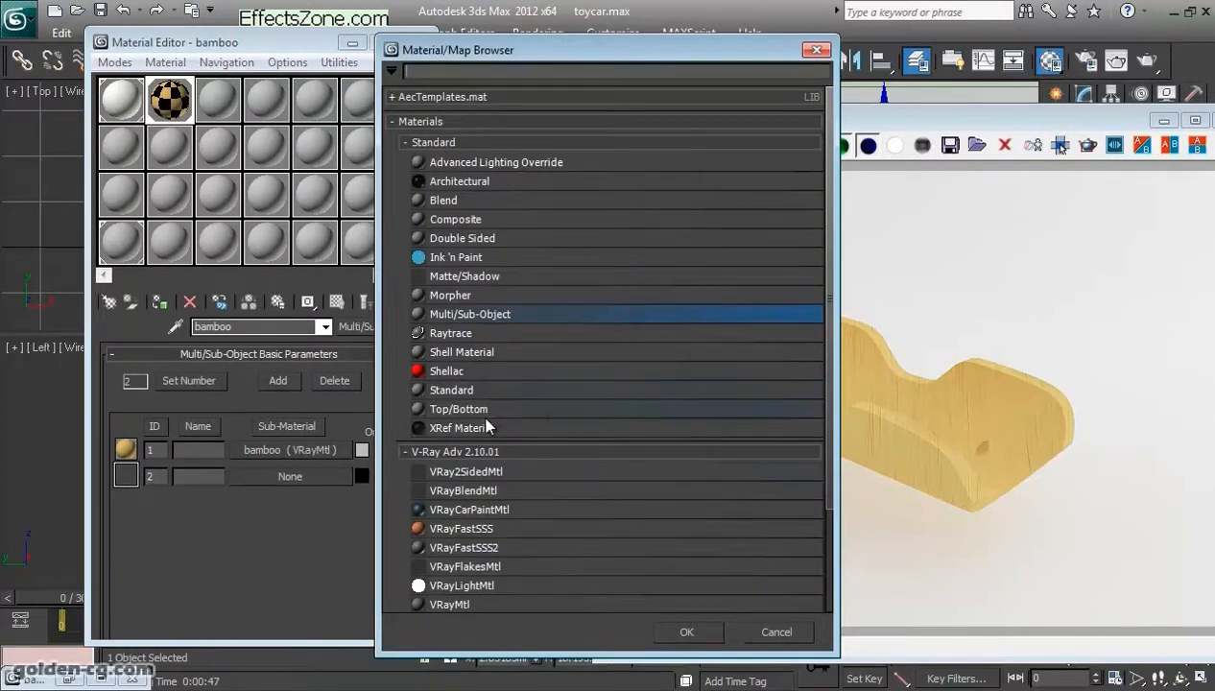
{"action": "scroll", "coordinate": [504, 441], "scroll_direction": "down", "scroll_amount": 2}
{"action": "left_click", "coordinate": [490, 515]}
{"action": "double_click", "coordinate": [490, 514]}
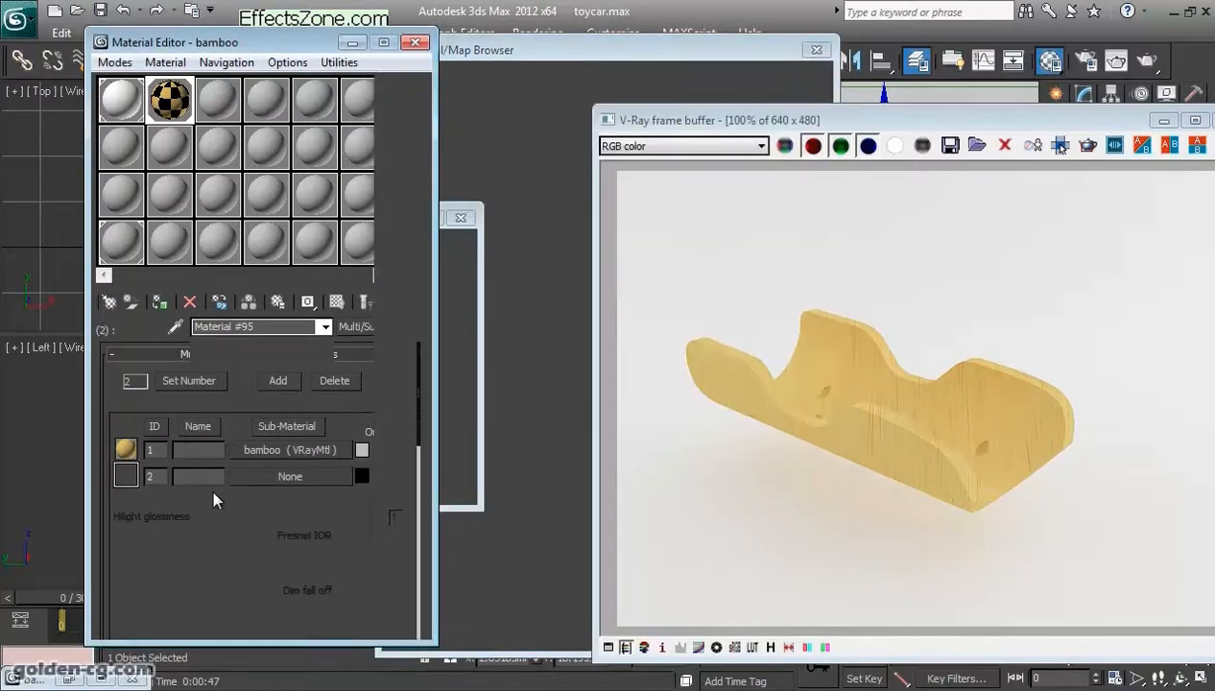
{"action": "left_click", "coordinate": [317, 477]}
{"action": "left_click", "coordinate": [366, 302]}
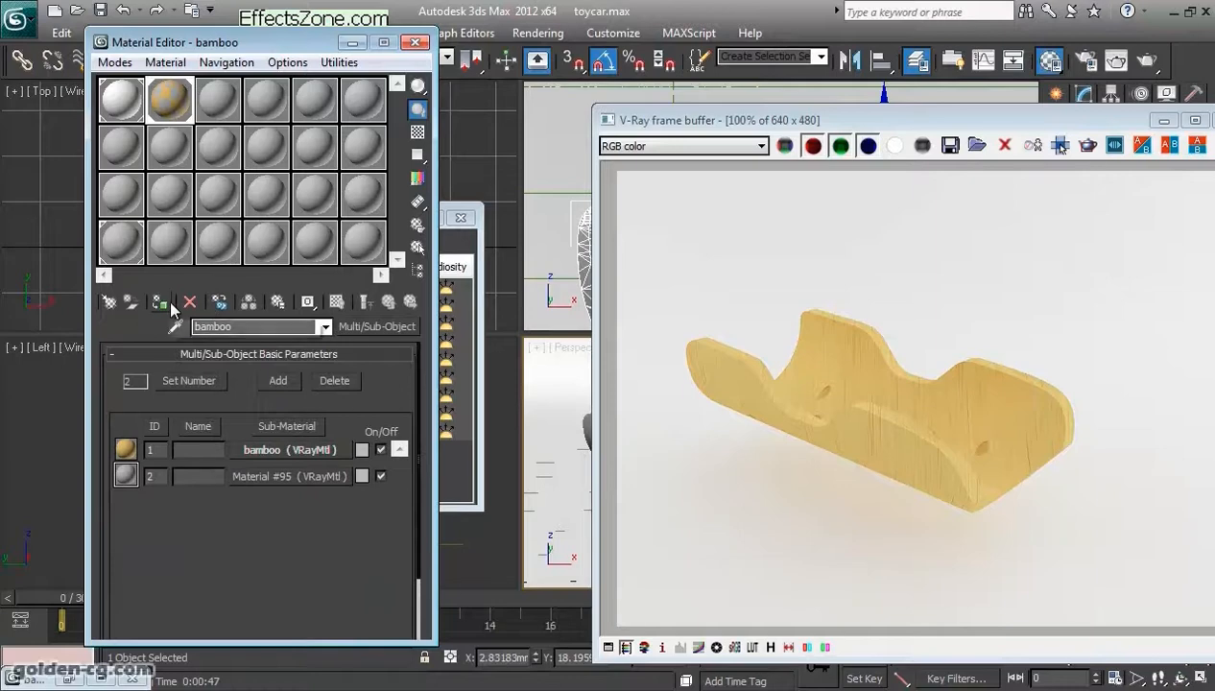
Step: Render the toy car body with V-Ray to check how the two sub-materials are distributed on it
{"action": "left_click_drag", "start_coordinate": [1104, 131], "coordinate": [660, 105]}
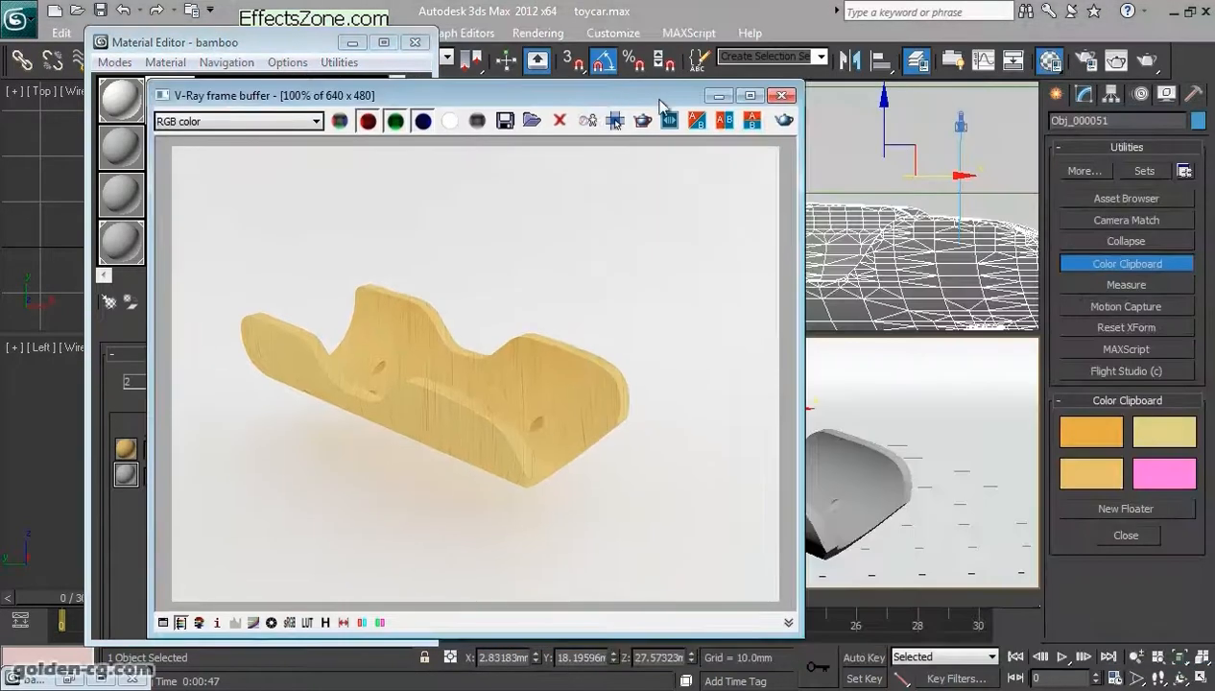
{"action": "left_click", "coordinate": [1142, 64]}
{"action": "left_click", "coordinate": [665, 376]}
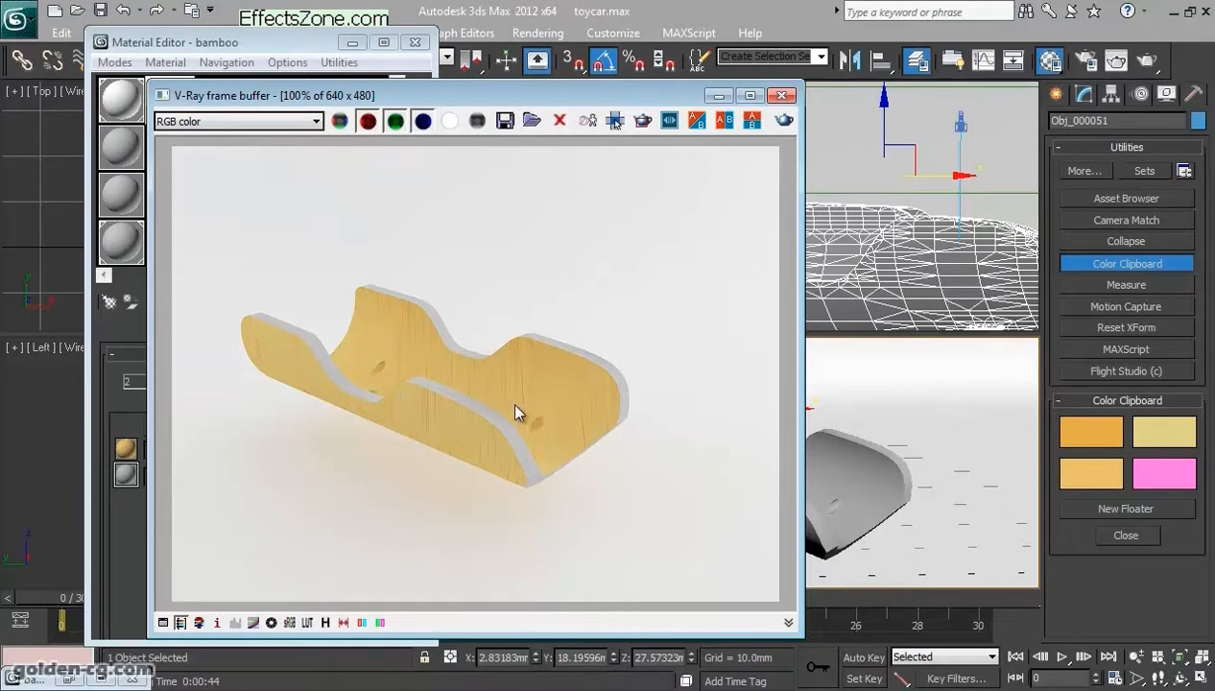
{"action": "left_click_drag", "start_coordinate": [525, 97], "coordinate": [423, 89]}
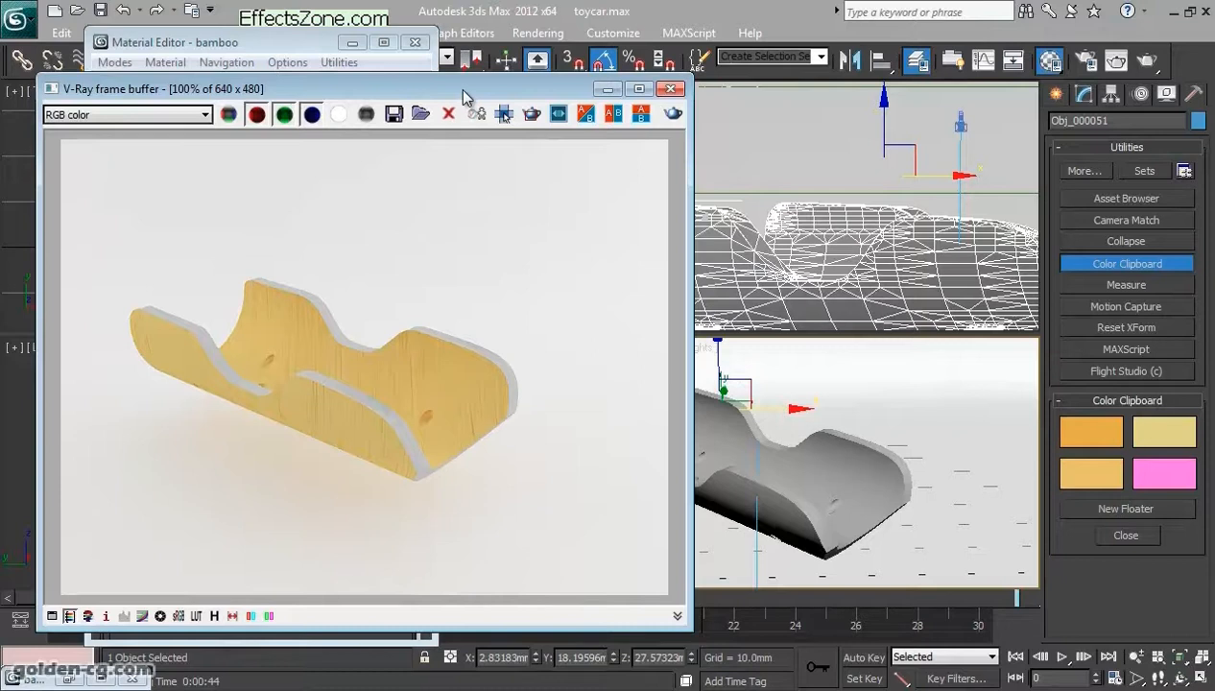
{"action": "left_click_drag", "start_coordinate": [463, 95], "coordinate": [832, 95]}
Step: Check the bamboo sub-material's basic parameters and the toy car body's Editable Poly modifier stack
{"action": "left_click", "coordinate": [261, 449]}
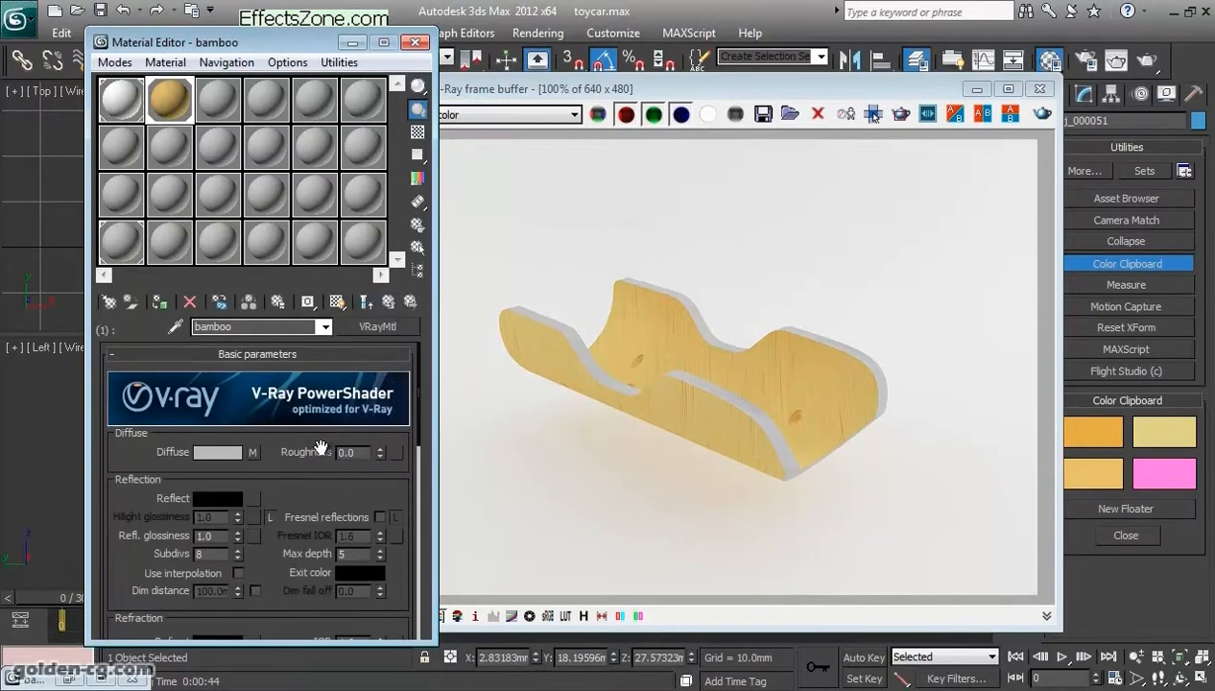
{"action": "left_click", "coordinate": [384, 305]}
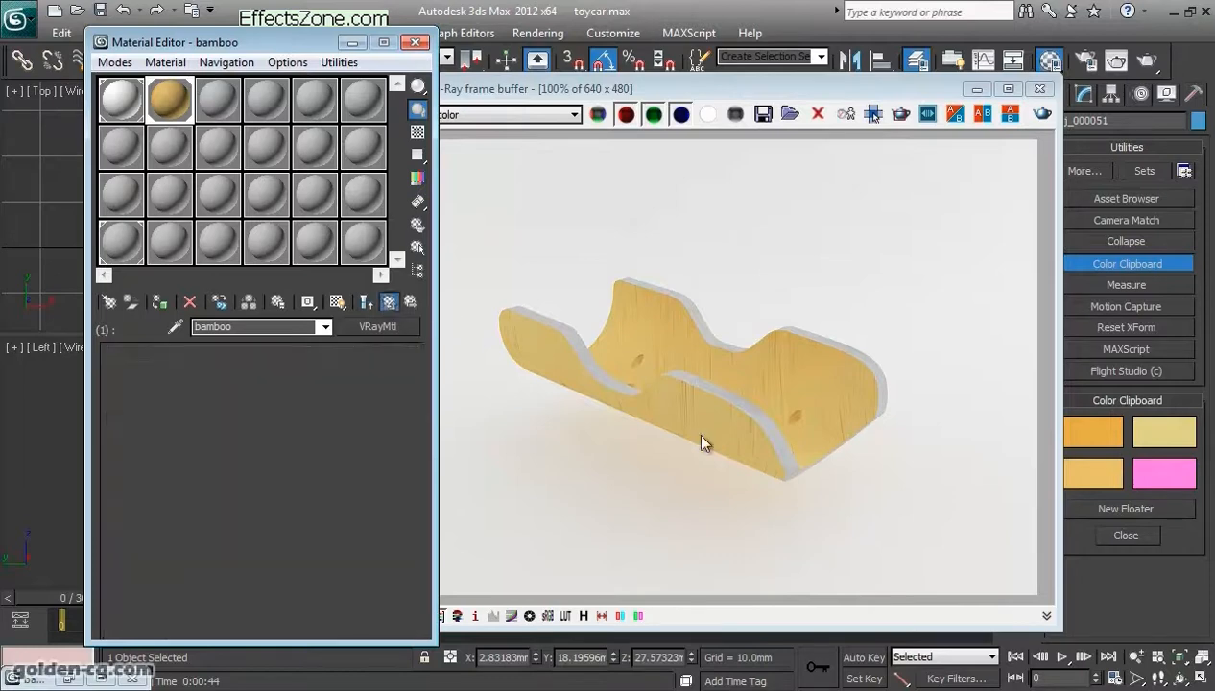
{"action": "left_click_drag", "start_coordinate": [924, 94], "coordinate": [624, 85]}
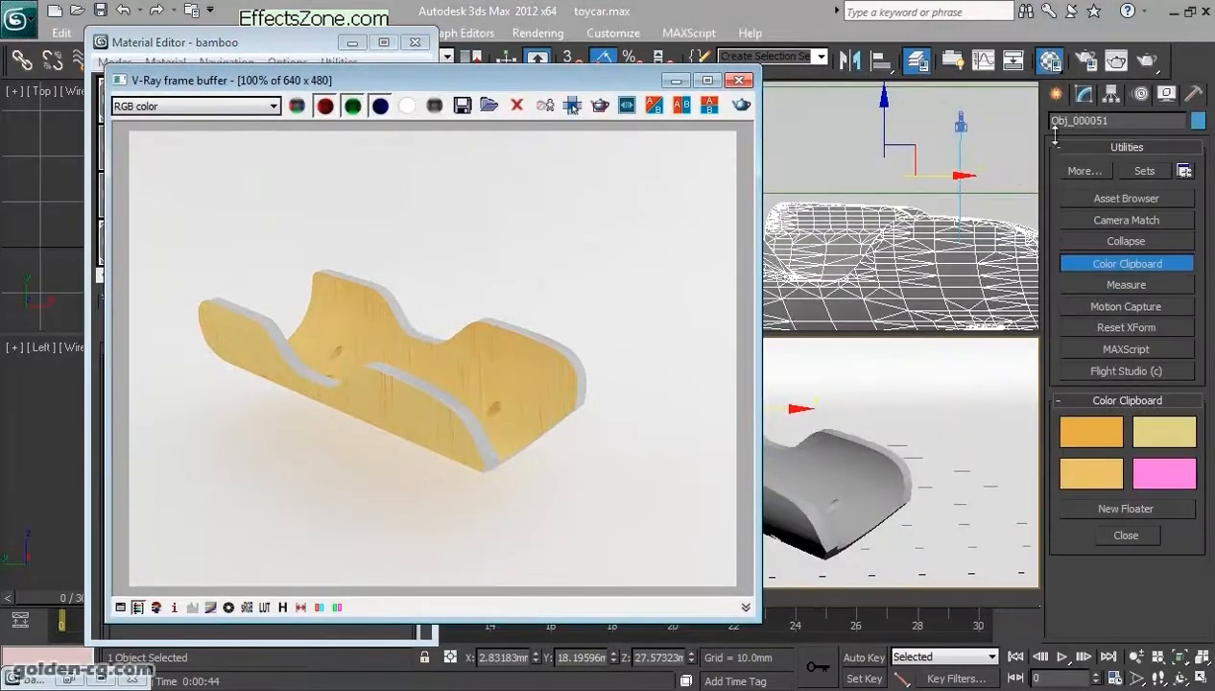
{"action": "left_click", "coordinate": [1081, 95]}
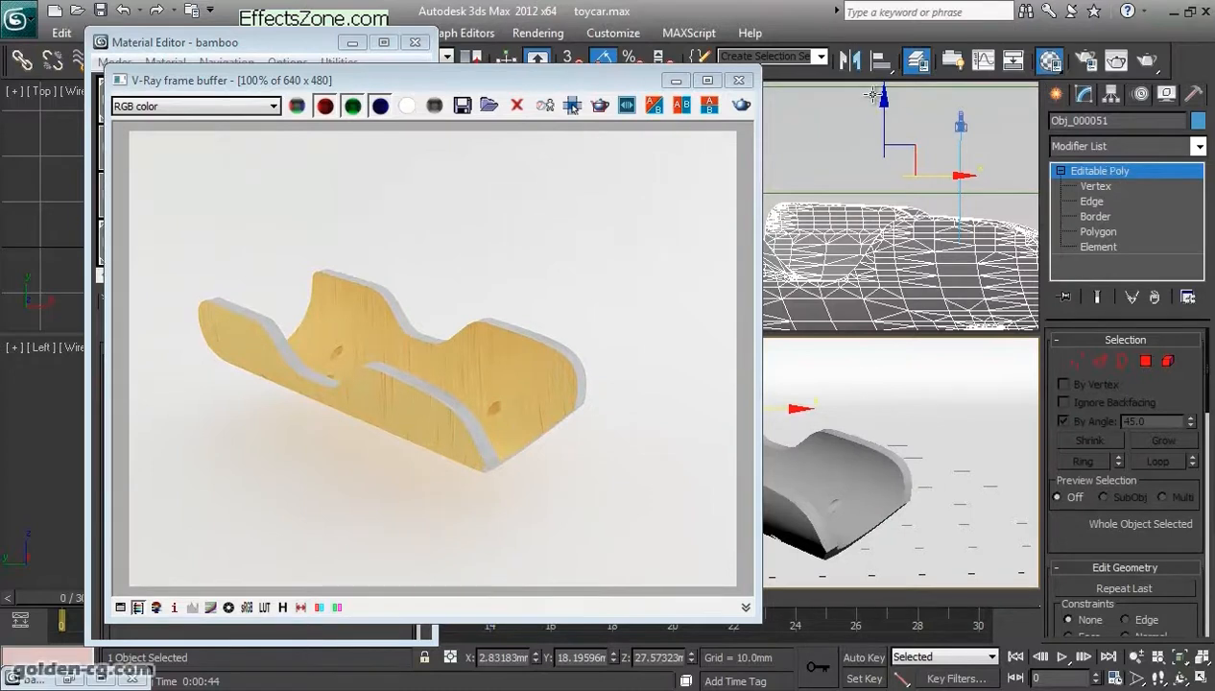
{"action": "left_click_drag", "start_coordinate": [519, 83], "coordinate": [999, 70]}
Step: Set the Y angle of the Layer 2 Noise map in the bamboo sub-material's Composite diffuse to 90 and magnify its preview
{"action": "left_click", "coordinate": [307, 449]}
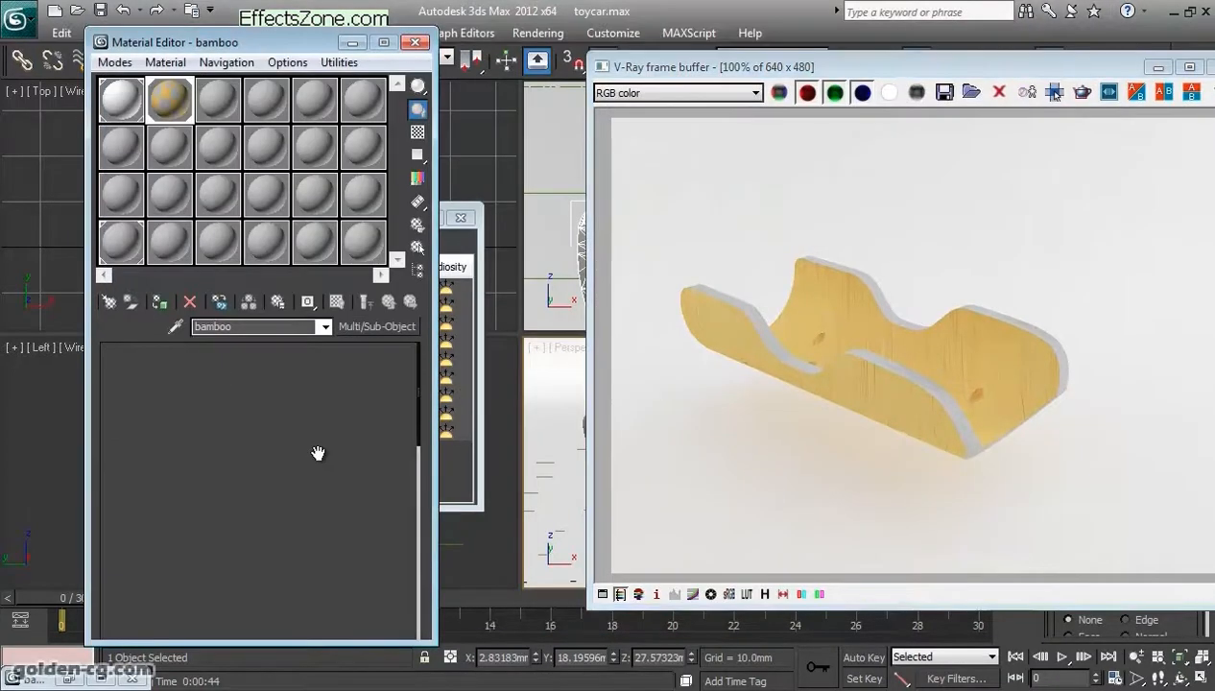
{"action": "left_click", "coordinate": [253, 452]}
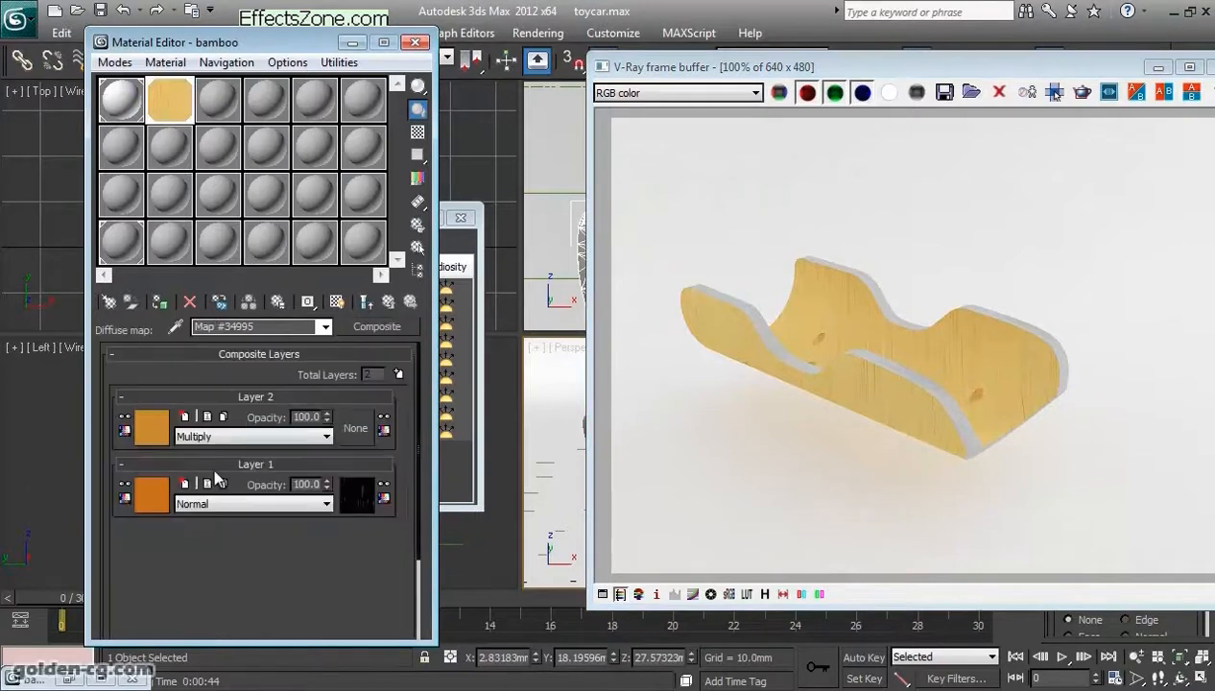
{"action": "left_click", "coordinate": [157, 432]}
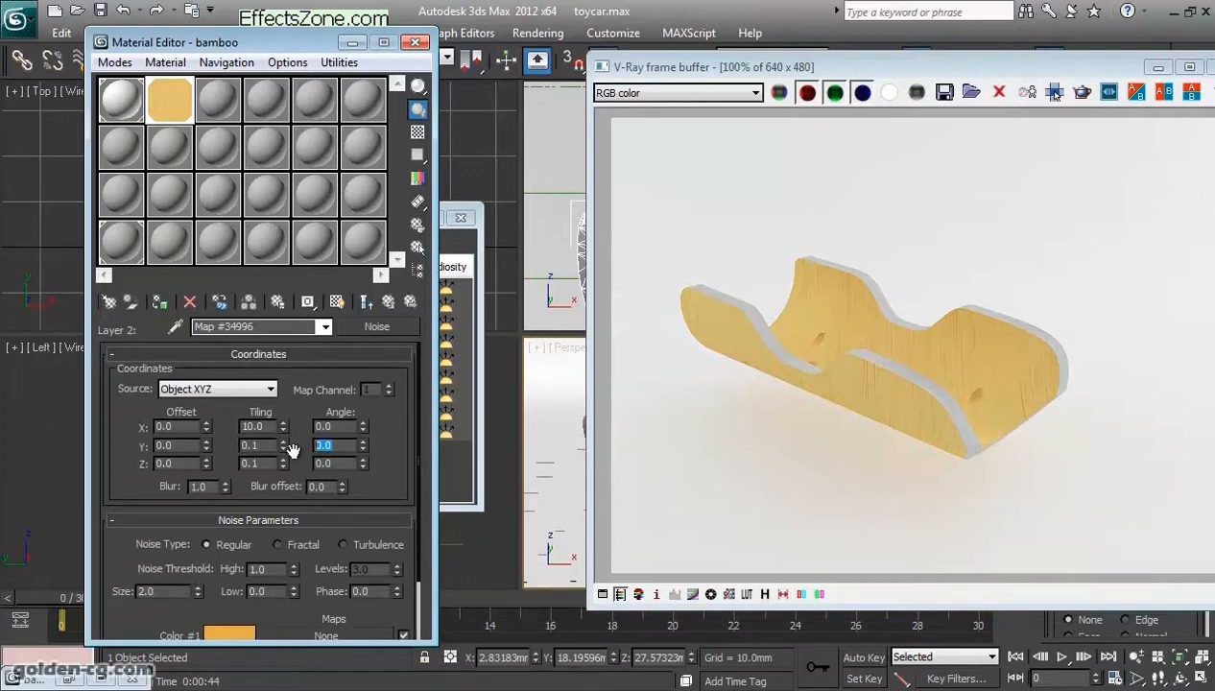
{"action": "double_click", "coordinate": [157, 93]}
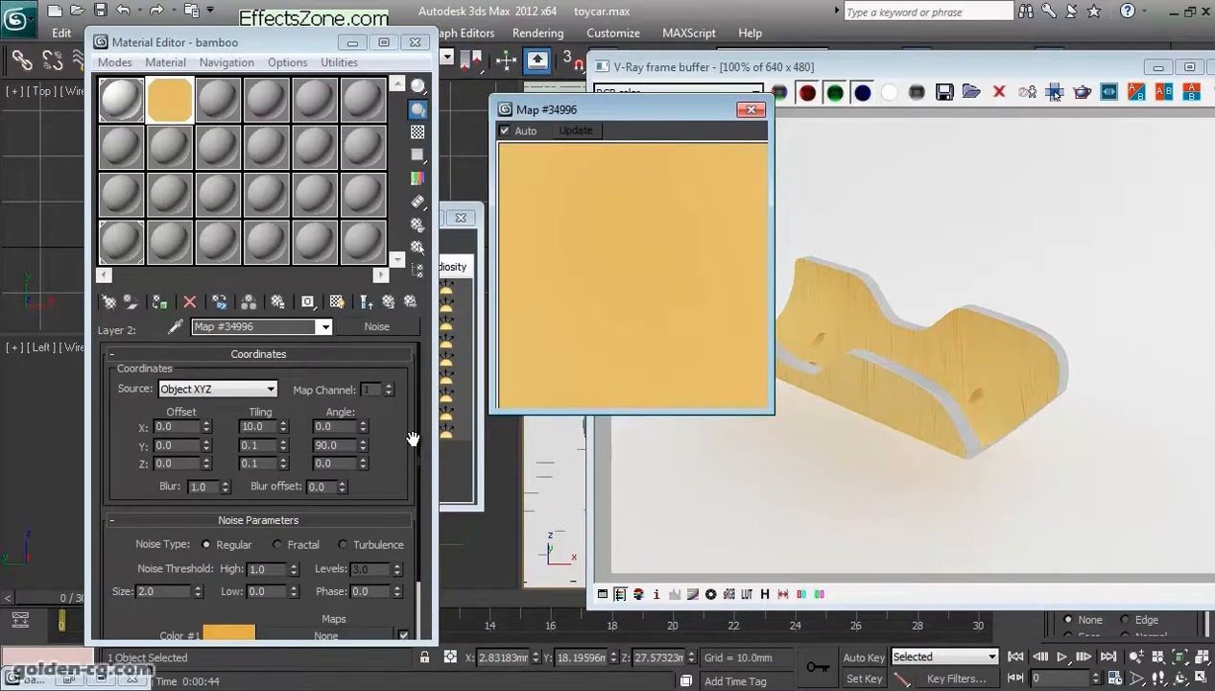
Step: Set the Y angle of the Layer 1 mask's Noise map in the bamboo Composite diffuse to 90 and return to the Composite
{"action": "left_click", "coordinate": [366, 302]}
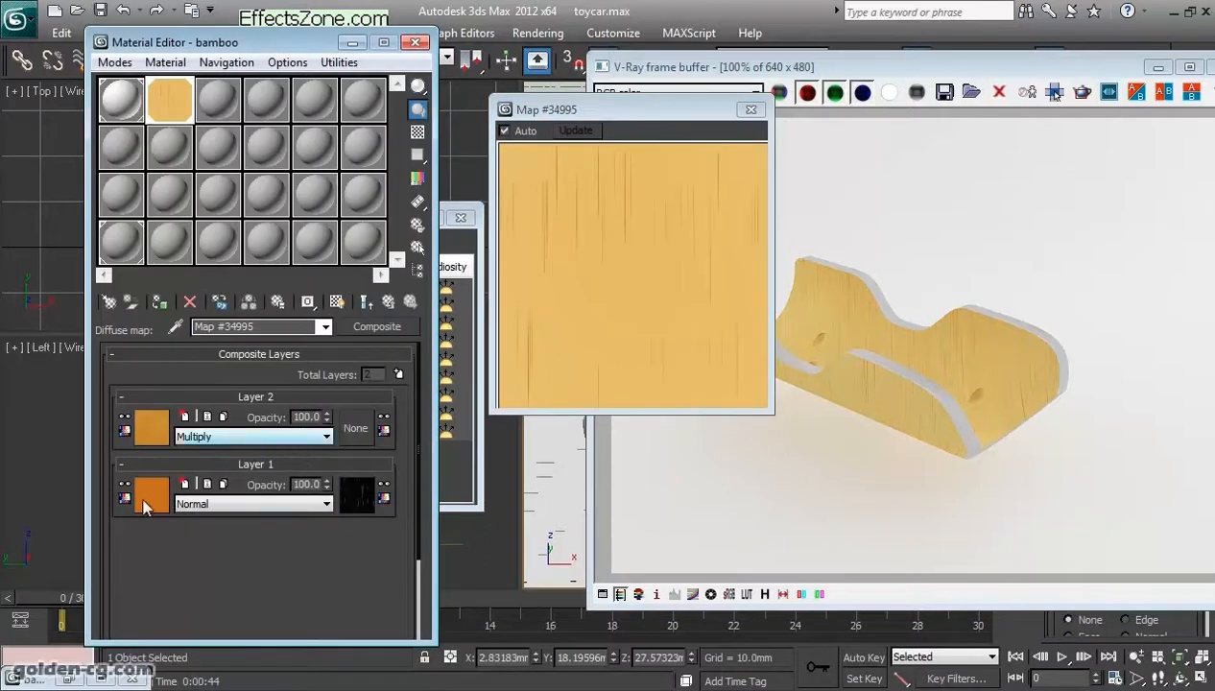
{"action": "left_click", "coordinate": [144, 507]}
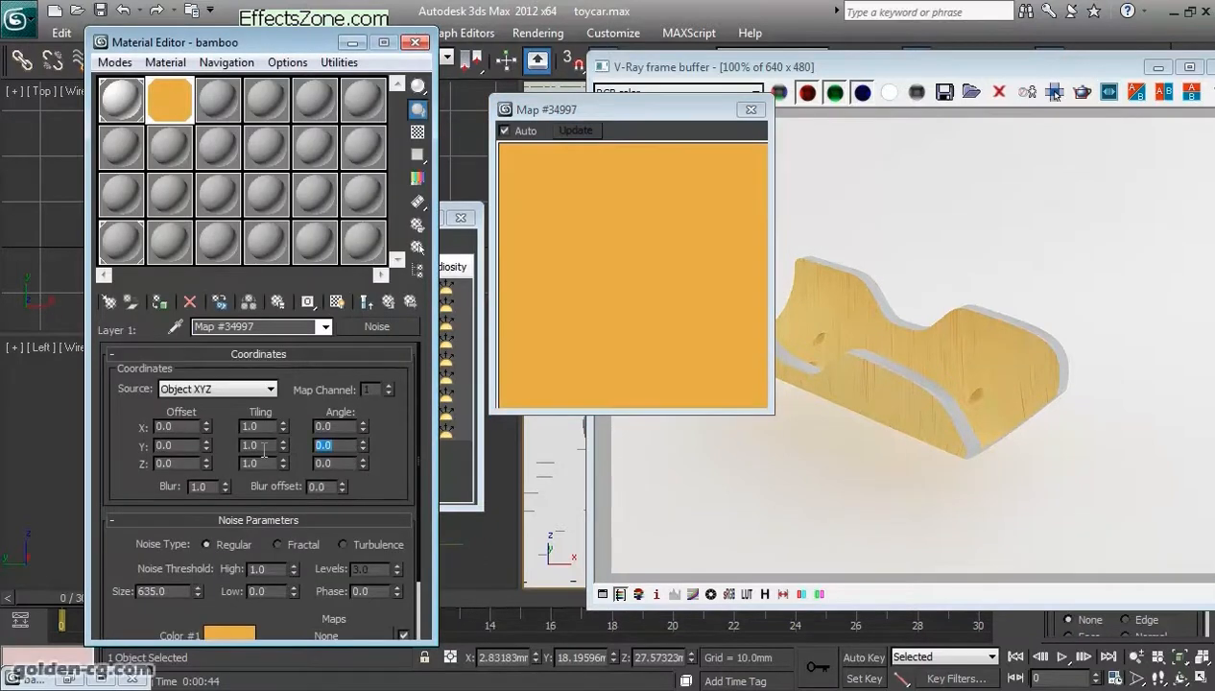
{"action": "left_click", "coordinate": [367, 302]}
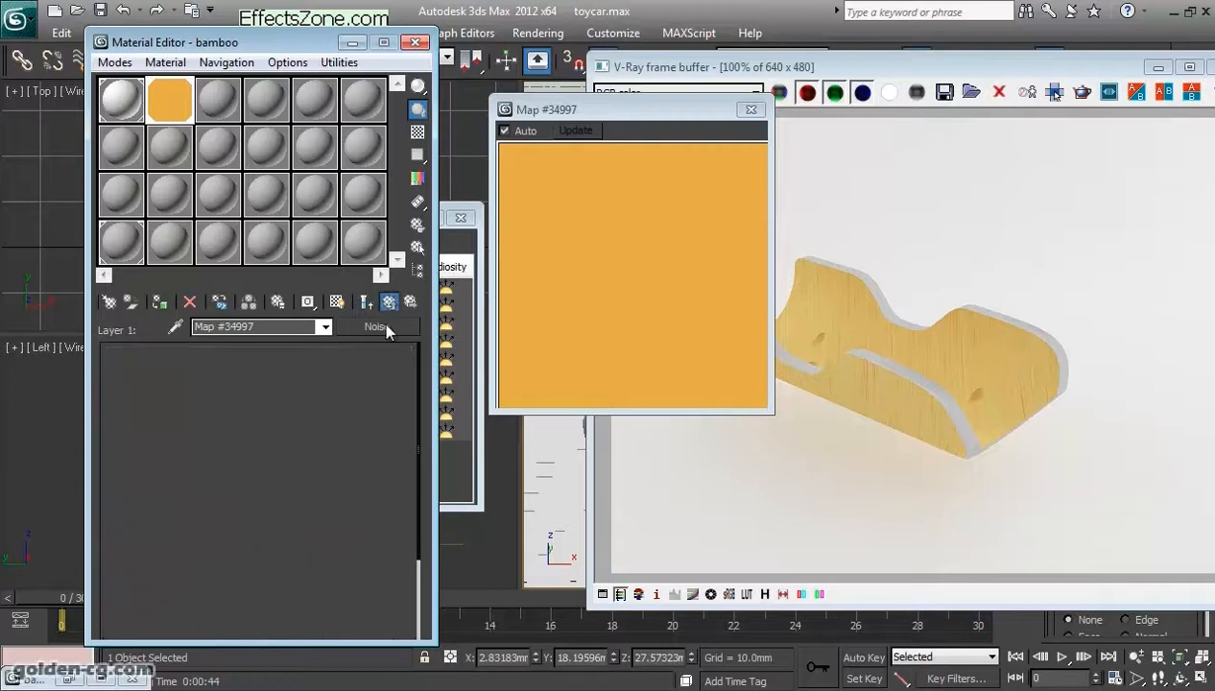
{"action": "left_click", "coordinate": [351, 493]}
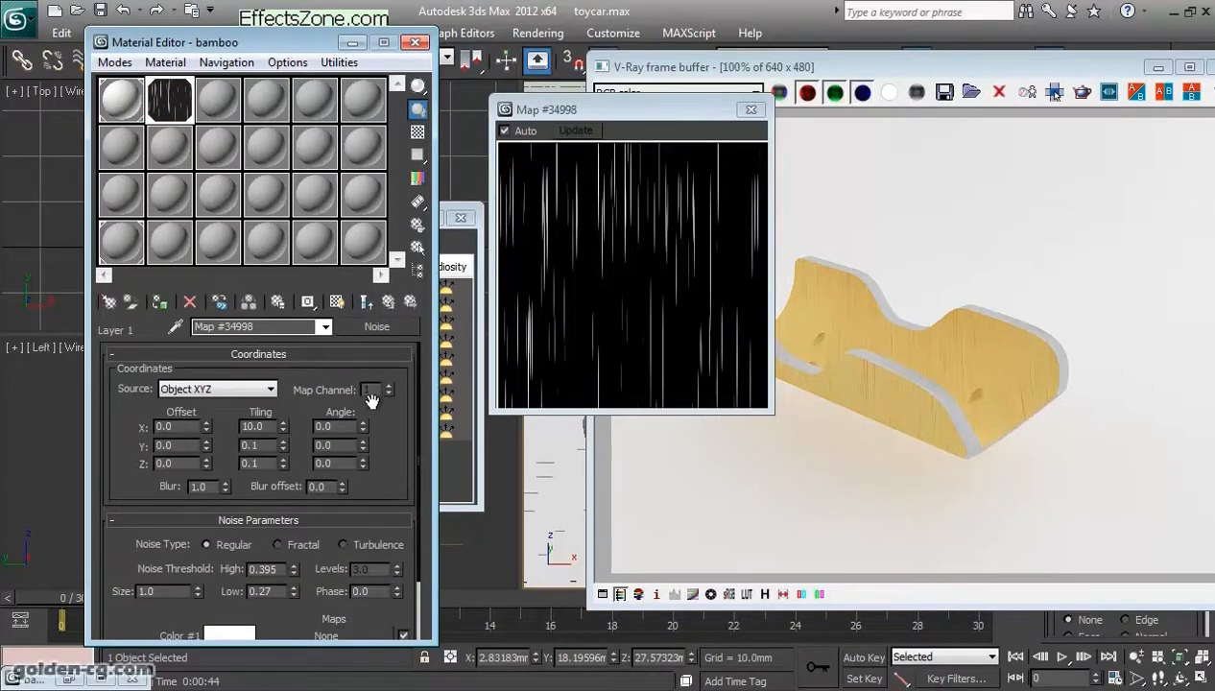
{"action": "double_click", "coordinate": [326, 445]}
{"action": "key", "text": "Return"}
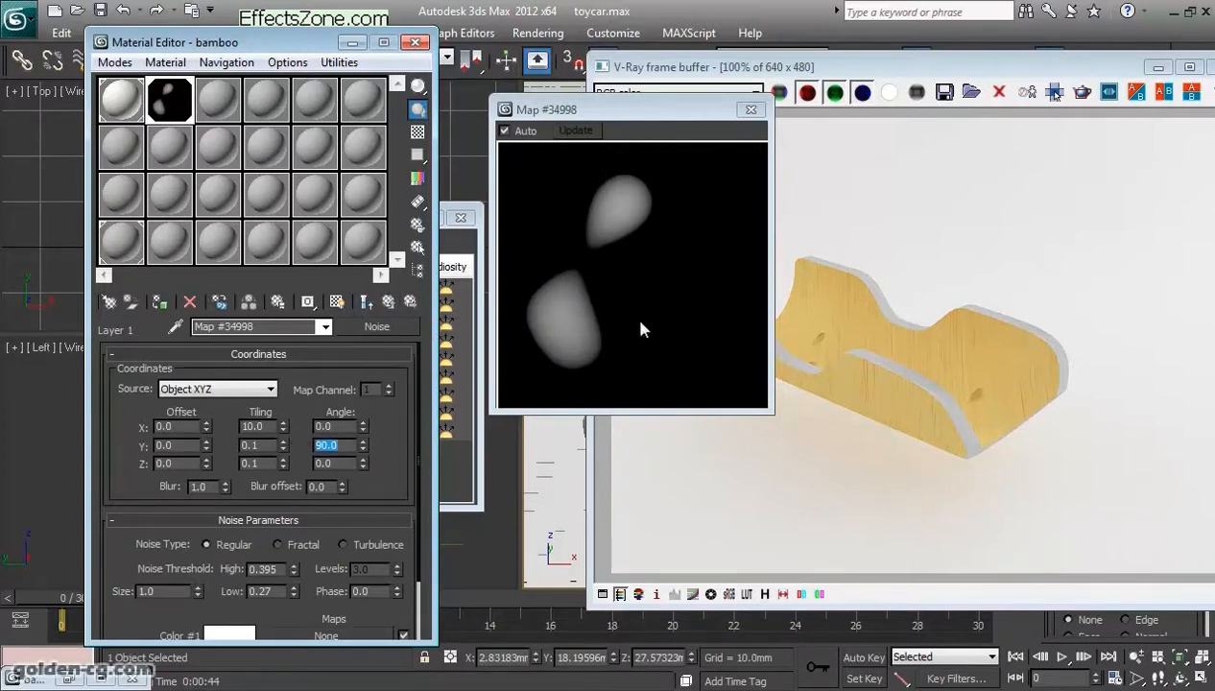
{"action": "left_click", "coordinate": [387, 302]}
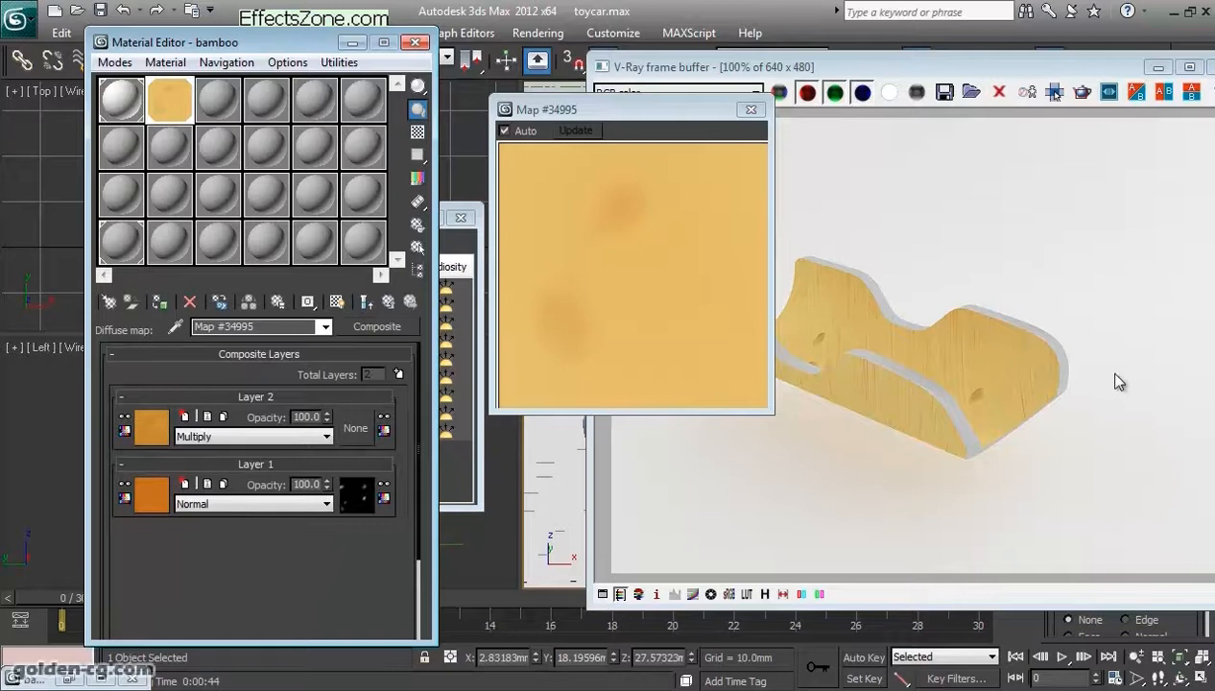
Step: Render the toy car body with V-Ray to check the reoriented bamboo grain
{"action": "left_click_drag", "start_coordinate": [1012, 68], "coordinate": [767, 71]}
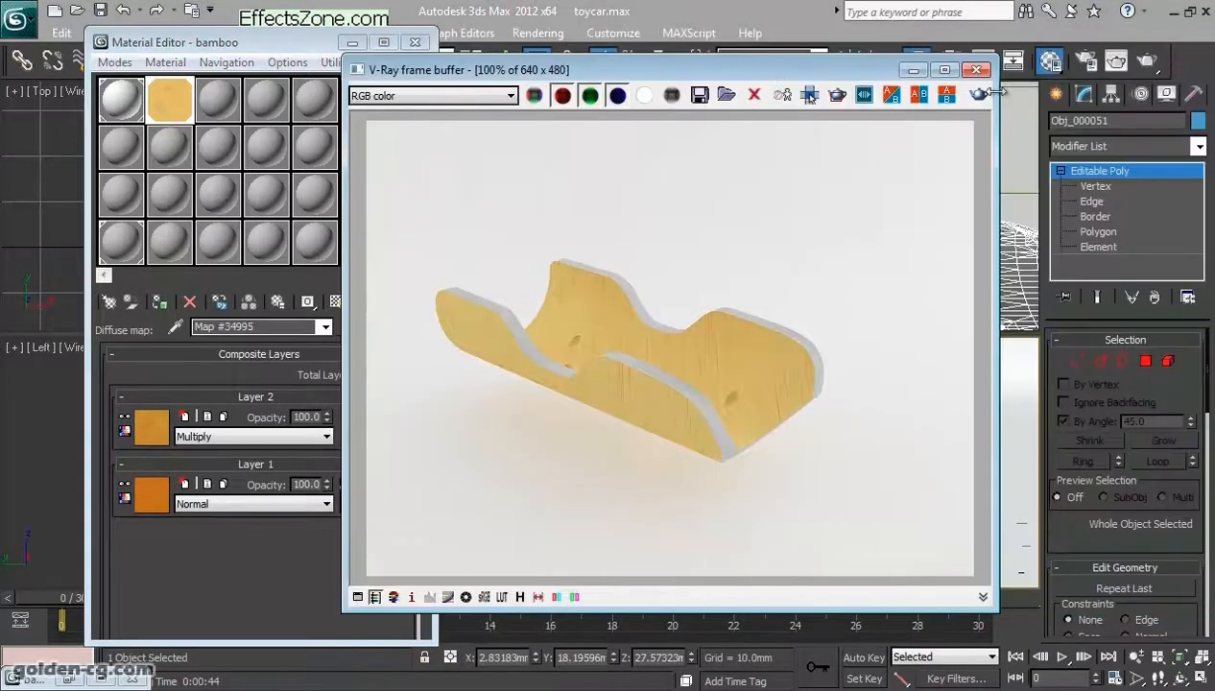
{"action": "left_click", "coordinate": [1148, 65]}
{"action": "left_click", "coordinate": [294, 514]}
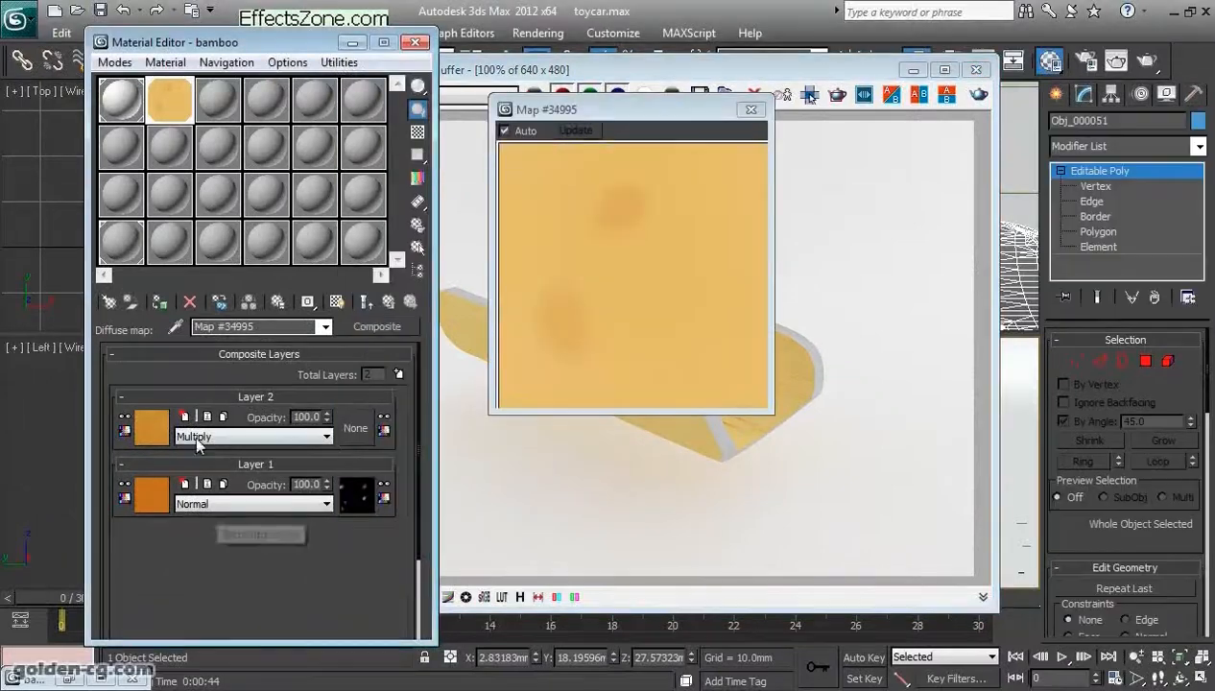
Step: Set the Size of the Layer 1 mask's Noise map to 1.001
{"action": "left_click", "coordinate": [151, 494]}
{"action": "scroll", "coordinate": [374, 493], "scroll_direction": "down", "scroll_amount": 3}
{"action": "scroll", "coordinate": [380, 393], "scroll_direction": "up", "scroll_amount": 3}
{"action": "left_click", "coordinate": [366, 301]}
{"action": "left_click", "coordinate": [331, 494]}
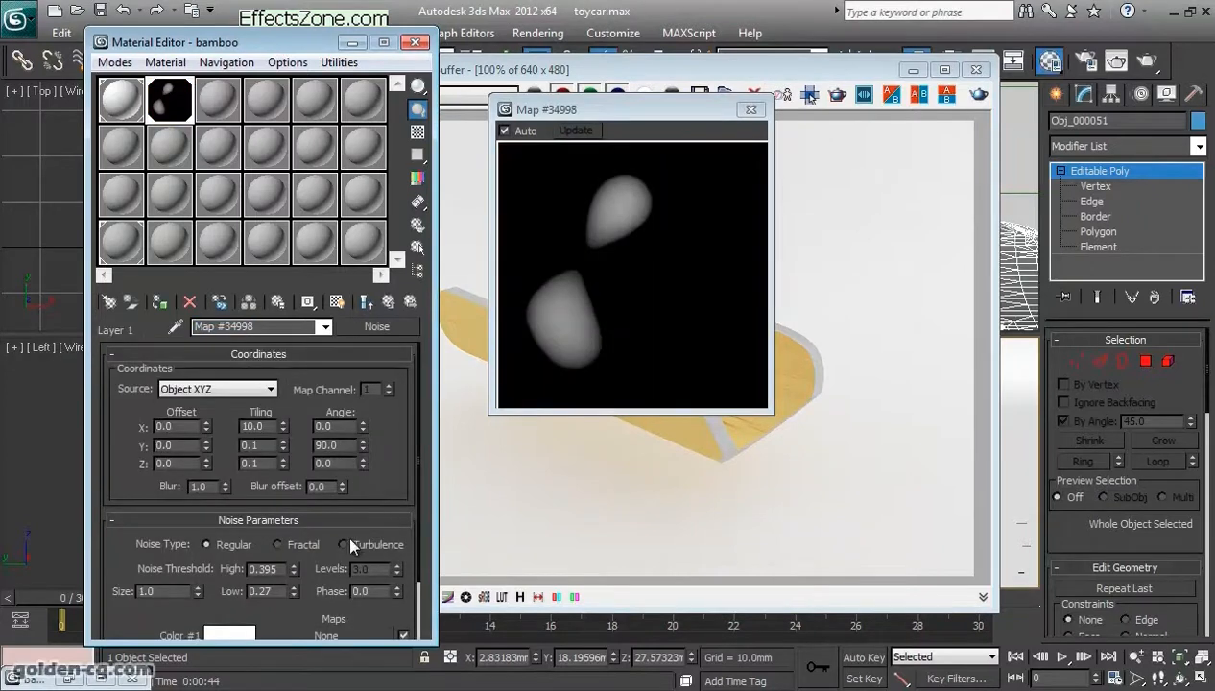
{"action": "left_click", "coordinate": [174, 589]}
{"action": "type", "text": "01"}
{"action": "key", "text": "Return"}
Step: Set the noise threshold of the Layer 1 mask's Noise map to High 0.39 and Low 0.24
{"action": "left_click", "coordinate": [161, 589]}
{"action": "key", "text": "BackSpace"}
{"action": "key", "text": "Return"}
{"action": "left_click_drag", "start_coordinate": [284, 591], "coordinate": [273, 593]}
{"action": "key", "text": "BackSpace"}
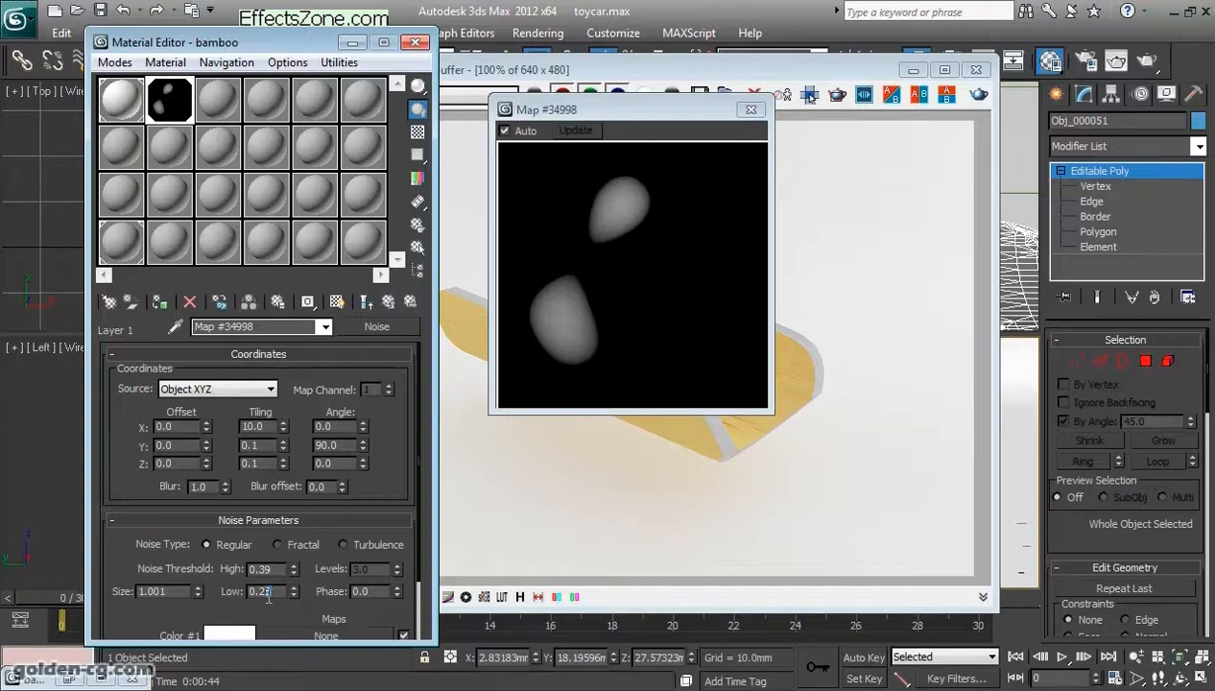
{"action": "key", "text": "Return"}
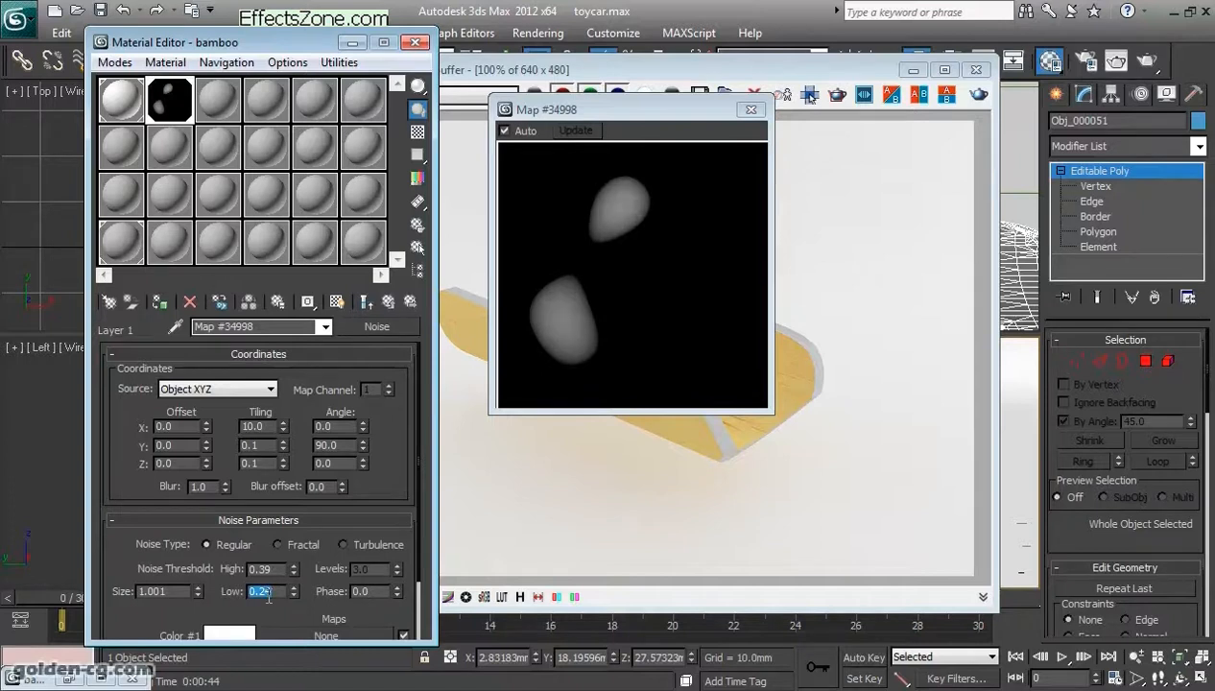
{"action": "left_click", "coordinate": [378, 479]}
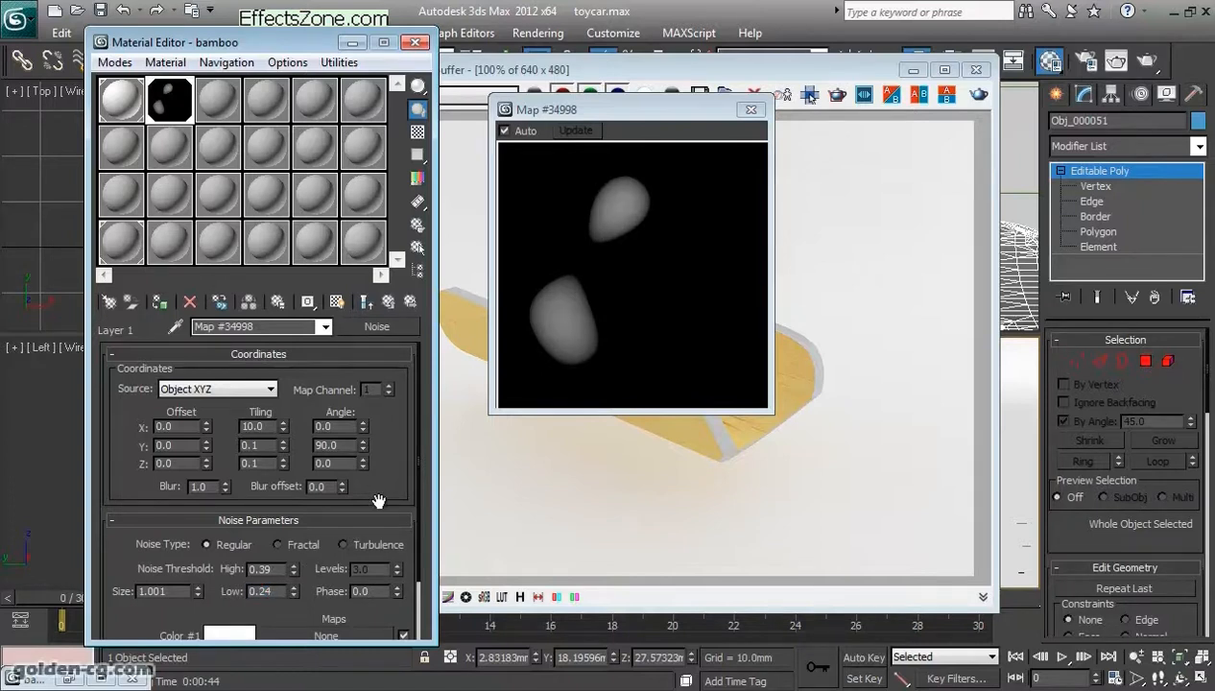
Step: Check the Layer 2 Noise map, then render only a region enclosing the whole toy car body in V-Ray
{"action": "left_click", "coordinate": [392, 302]}
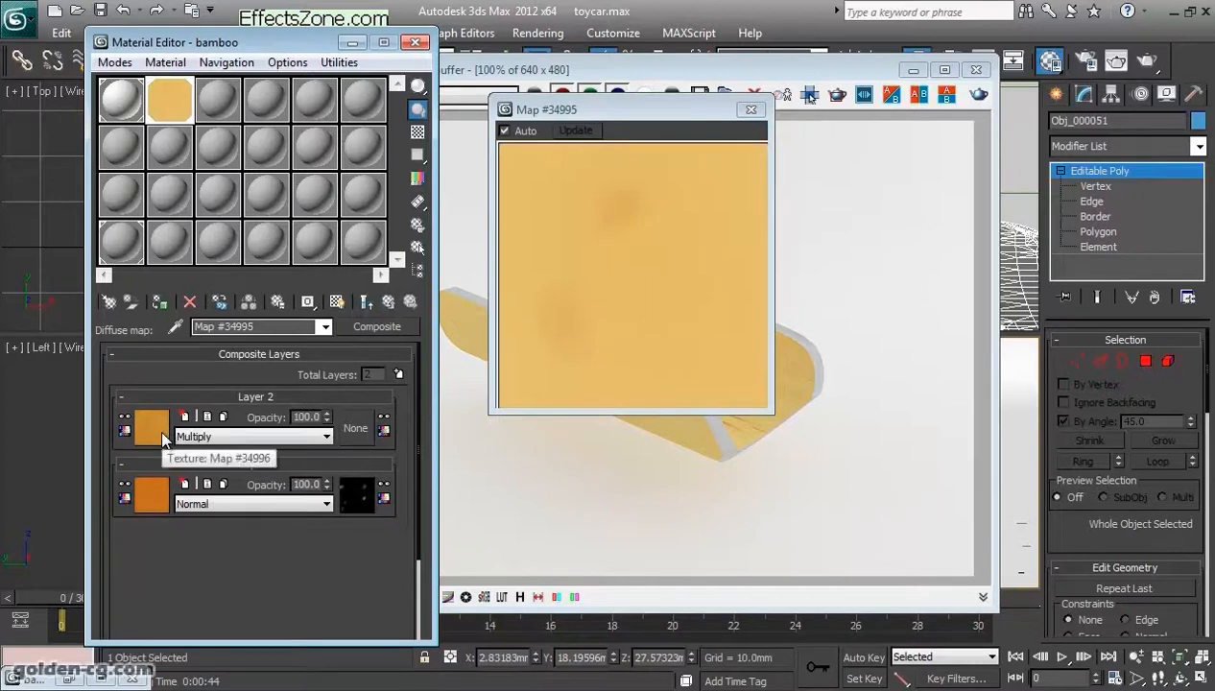
{"action": "left_click", "coordinate": [161, 432]}
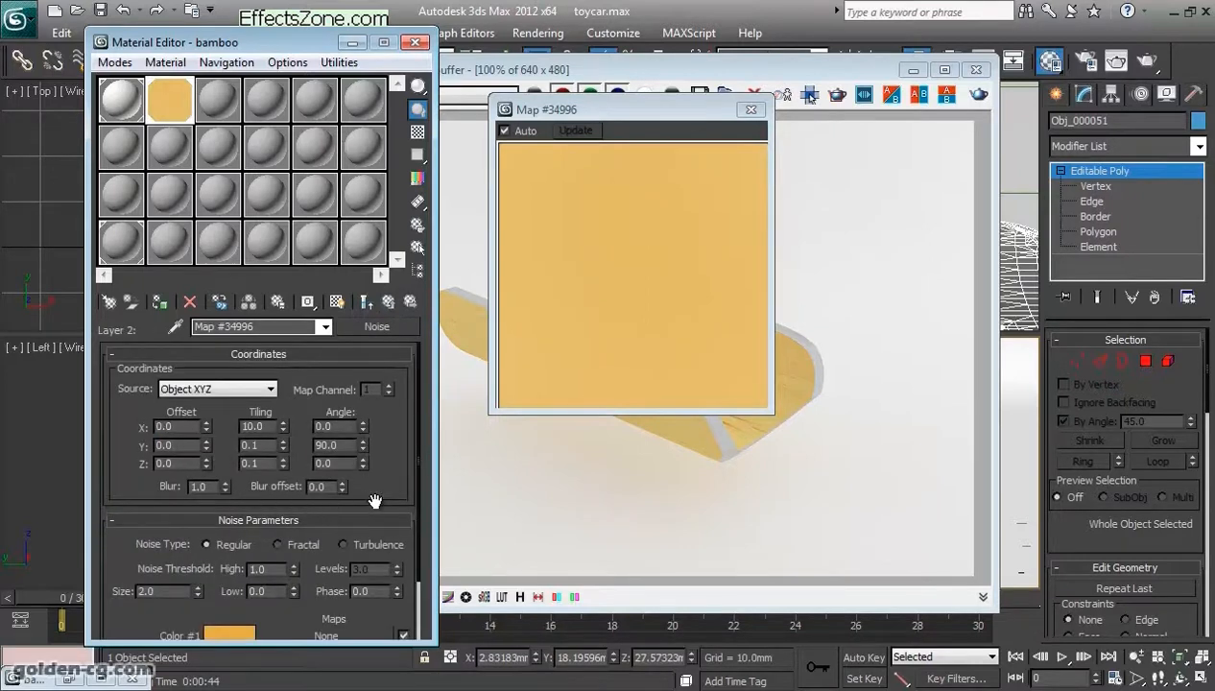
{"action": "left_click", "coordinate": [806, 261]}
{"action": "left_click", "coordinate": [837, 94]}
{"action": "left_click_drag", "start_coordinate": [437, 229], "coordinate": [846, 491]}
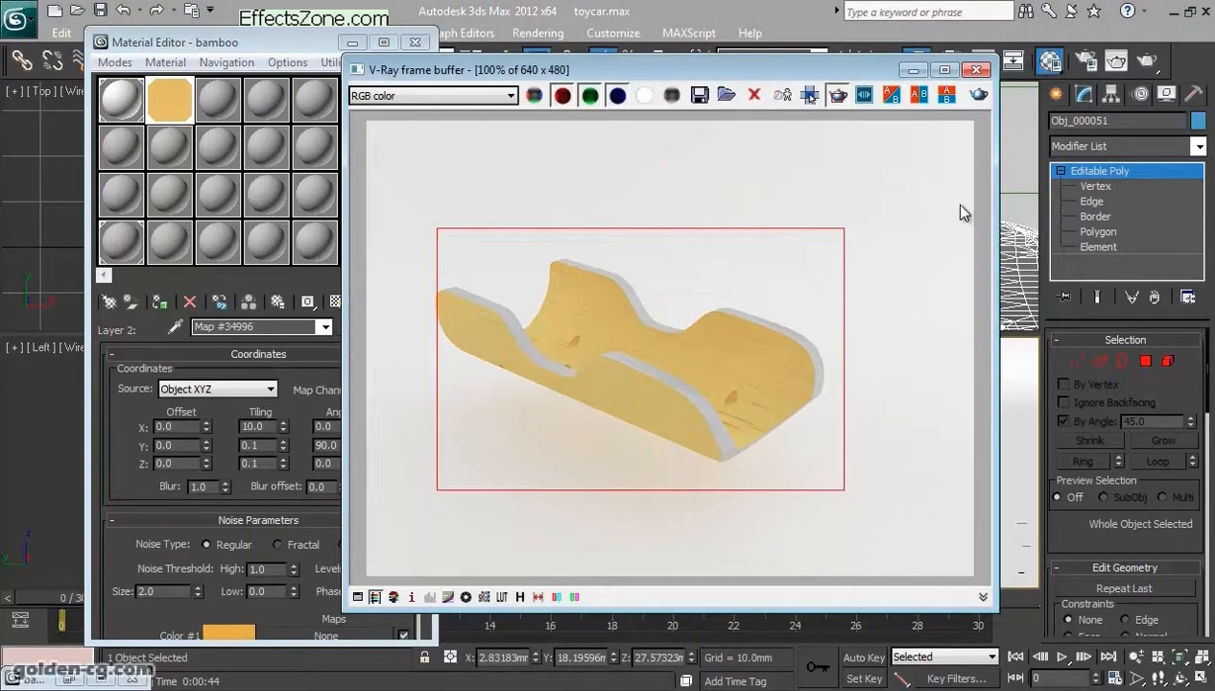
{"action": "left_click", "coordinate": [977, 97]}
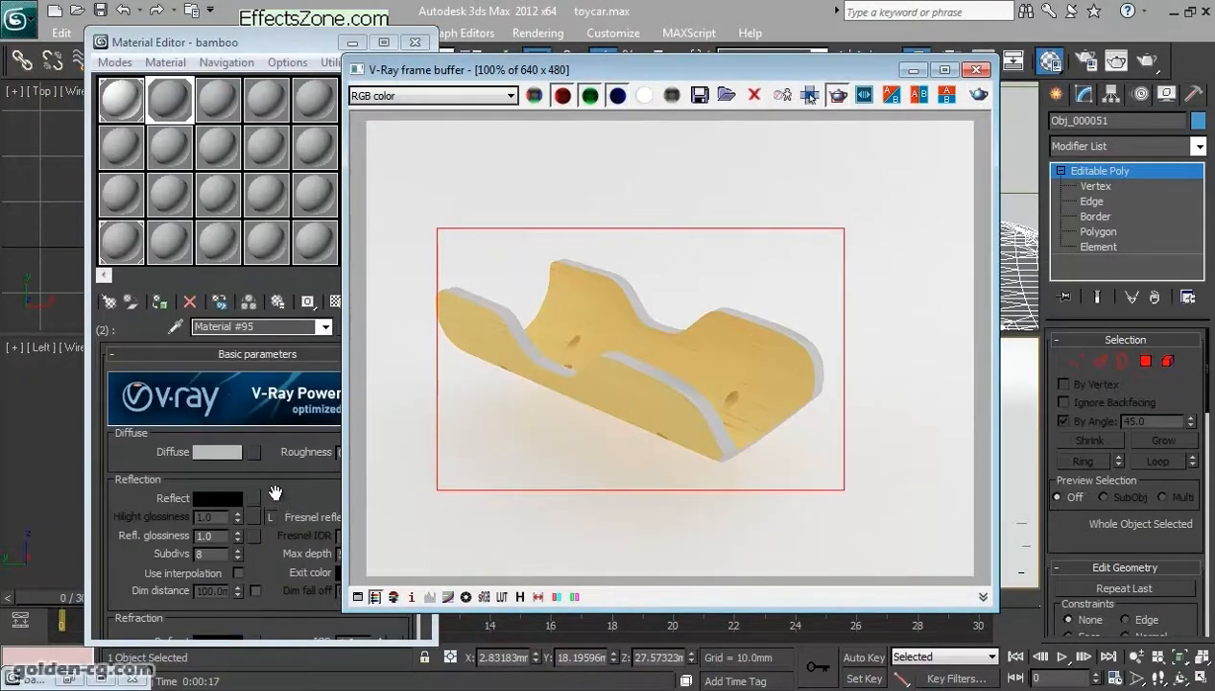
Step: Return from the second sub-material to the parent Multi/Sub-Object bamboo material
{"action": "left_click", "coordinate": [334, 350]}
{"action": "left_click", "coordinate": [367, 302]}
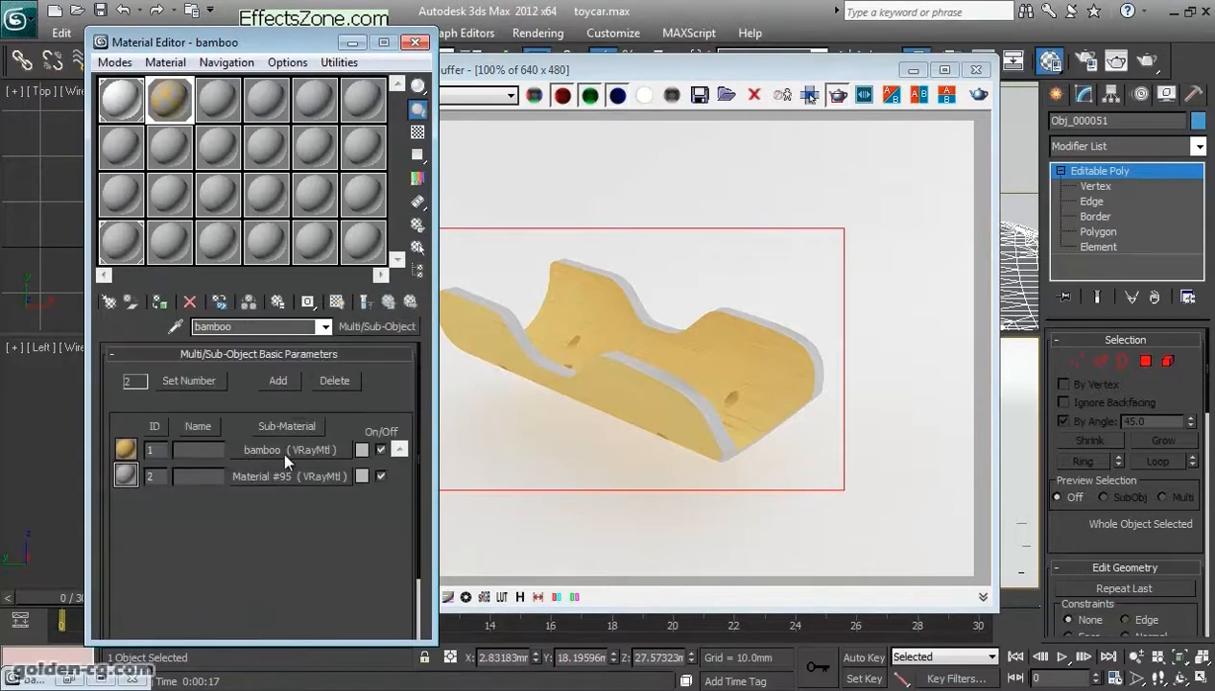
Step: Copy the Layer 2 map from the Composite diffuse map of the bamboo sub-material
{"action": "left_click", "coordinate": [284, 451]}
{"action": "scroll", "coordinate": [321, 480], "scroll_direction": "down", "scroll_amount": 6}
{"action": "scroll", "coordinate": [323, 455], "scroll_direction": "down", "scroll_amount": 3}
{"action": "scroll", "coordinate": [288, 441], "scroll_direction": "up", "scroll_amount": 10}
{"action": "left_click", "coordinate": [252, 446]}
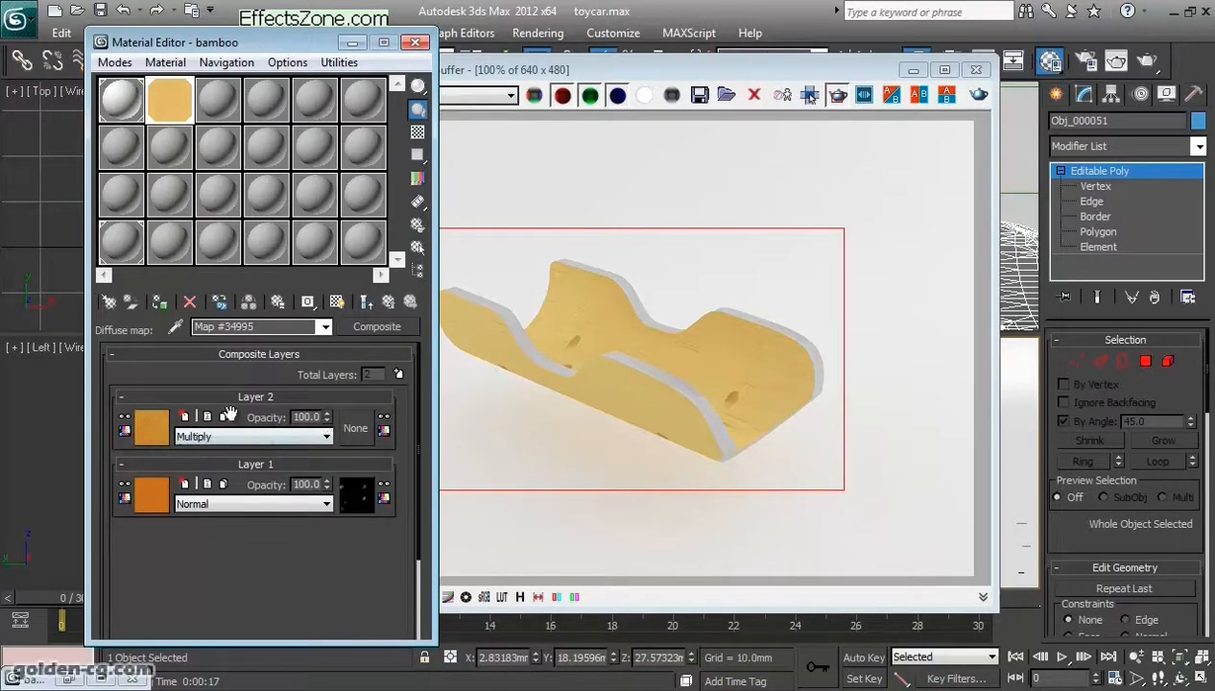
{"action": "right_click", "coordinate": [152, 429]}
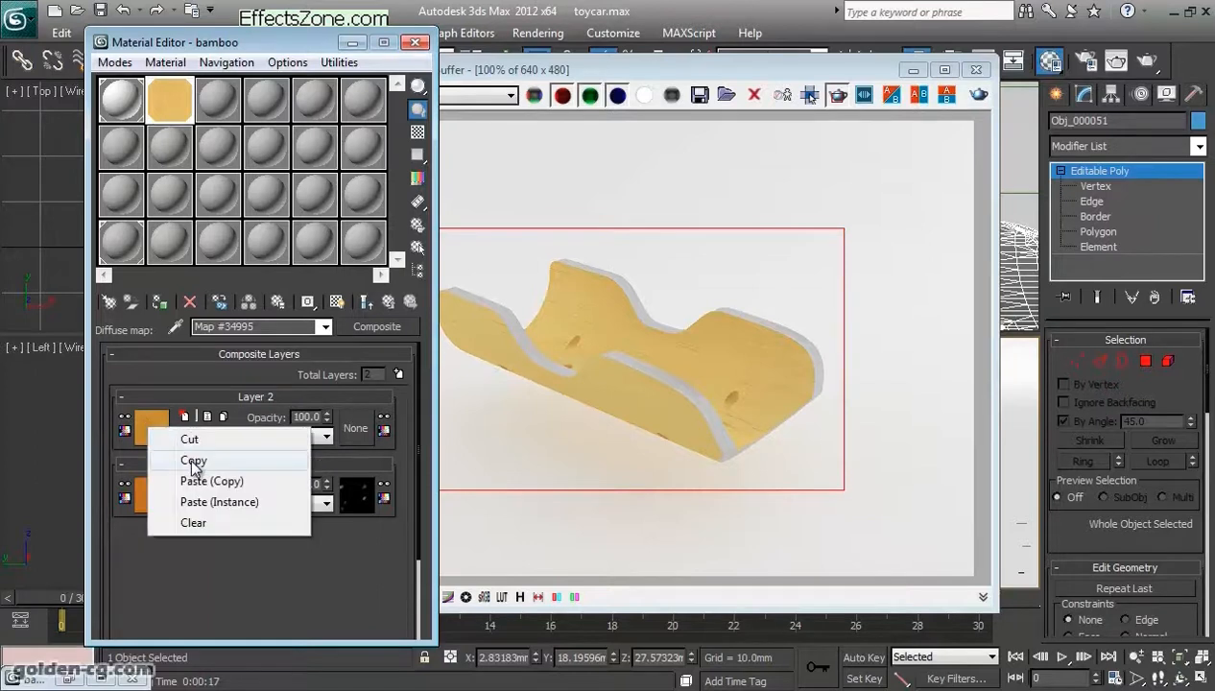
{"action": "left_click", "coordinate": [193, 461]}
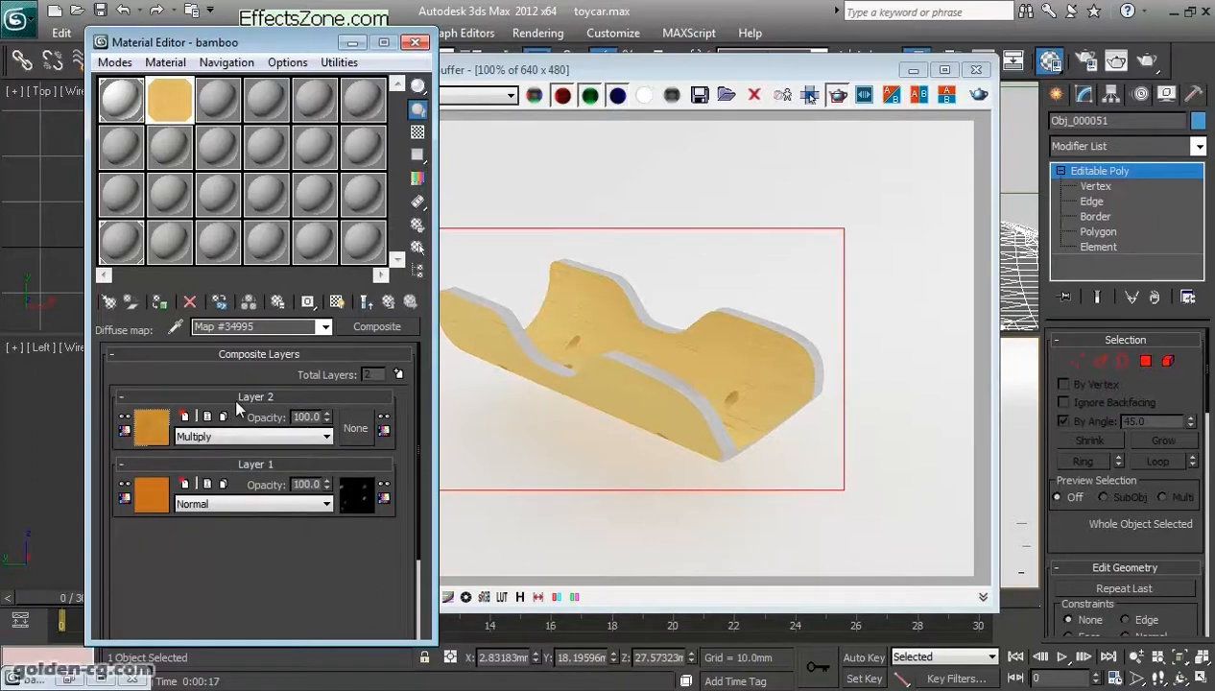
Step: Paste the copied map into the Bump slot of the bamboo sub-material as an independent copy
{"action": "left_click", "coordinate": [367, 301]}
{"action": "scroll", "coordinate": [312, 562], "scroll_direction": "down", "scroll_amount": 10}
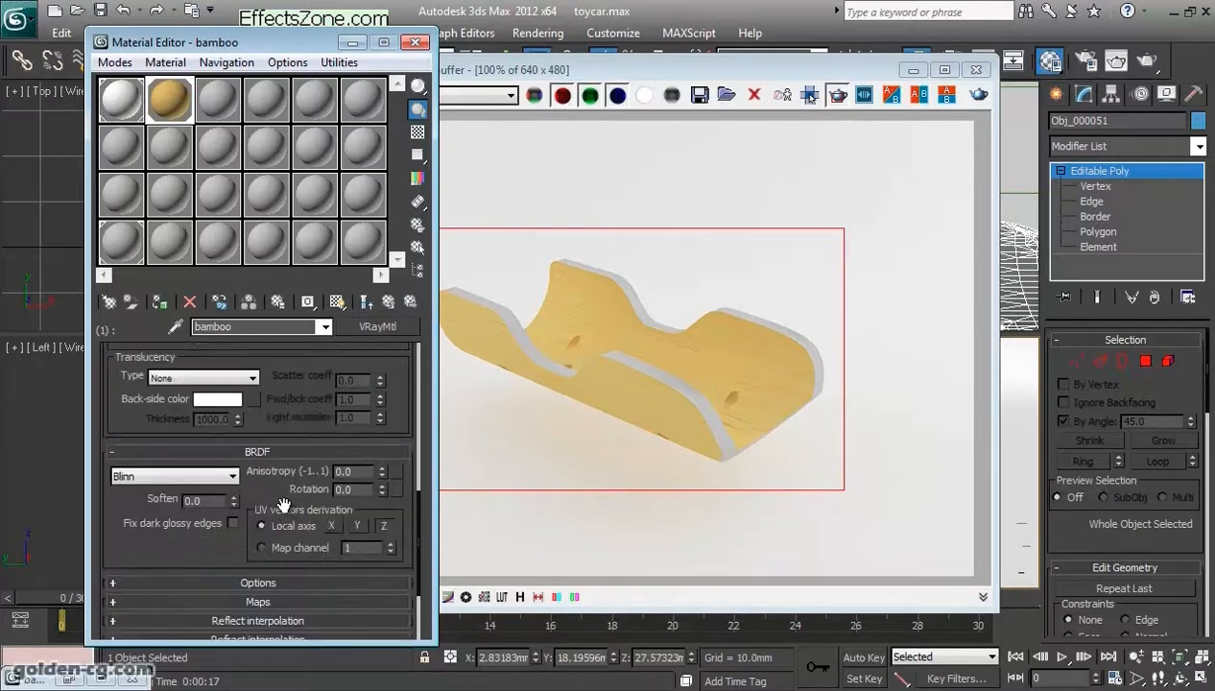
{"action": "left_click", "coordinate": [268, 476]}
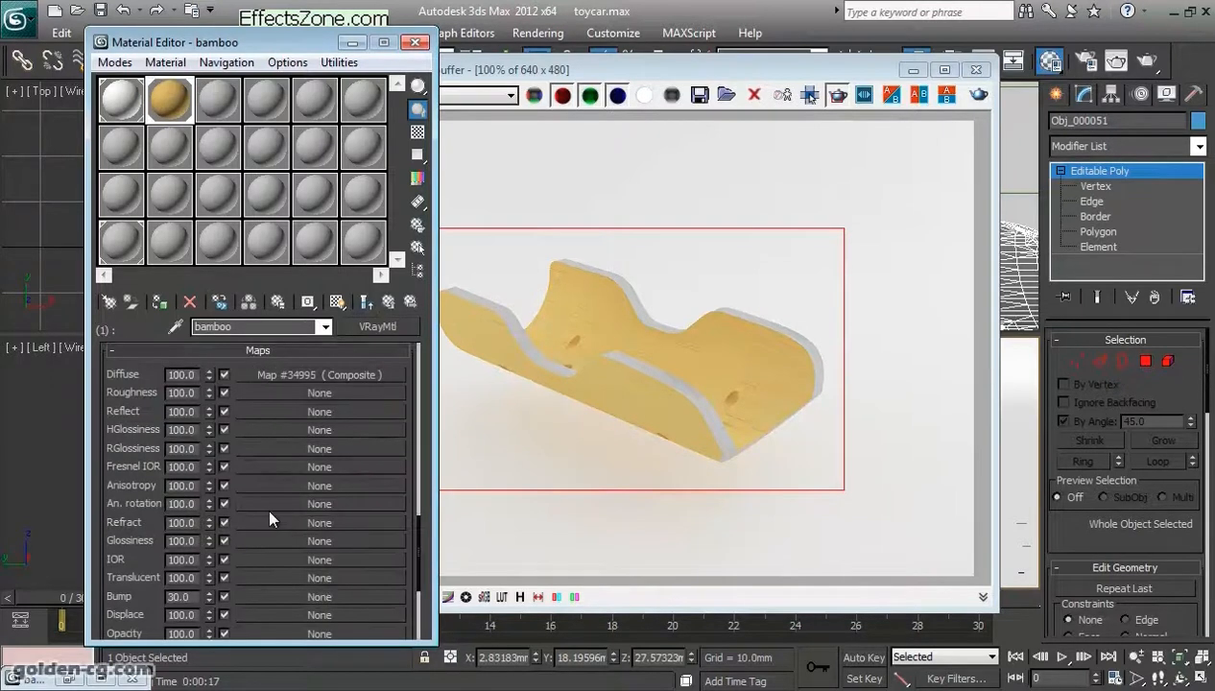
{"action": "left_click_drag", "start_coordinate": [407, 562], "coordinate": [410, 500]}
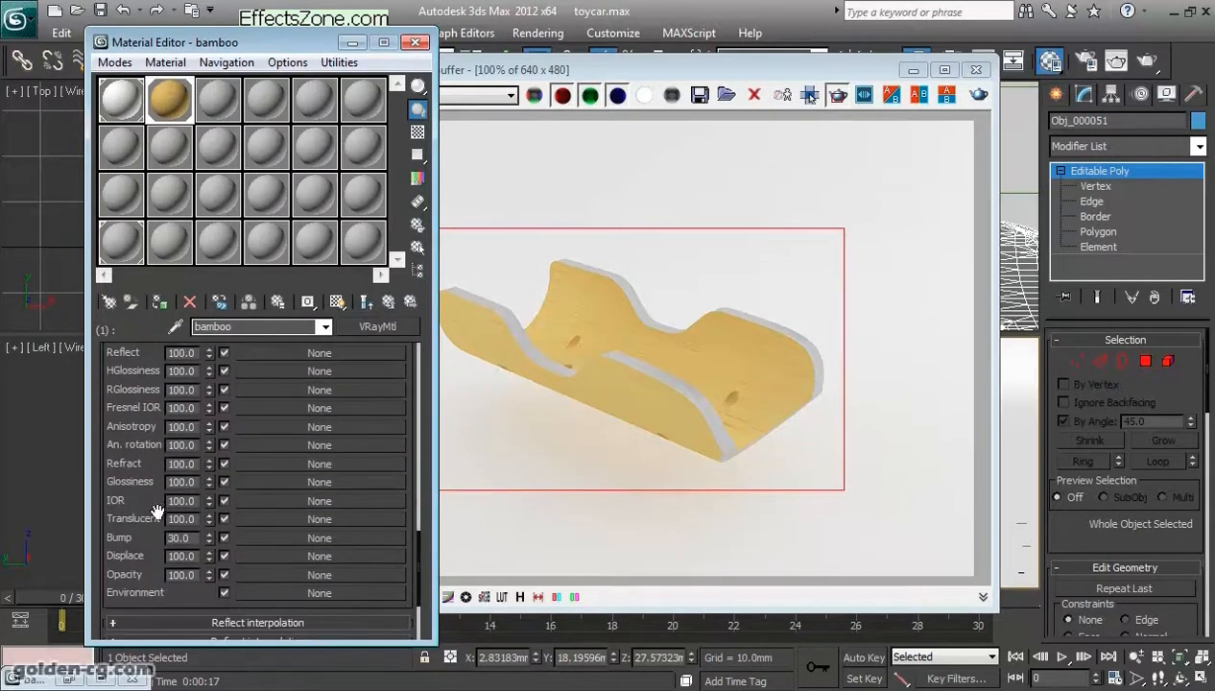
{"action": "right_click", "coordinate": [258, 539]}
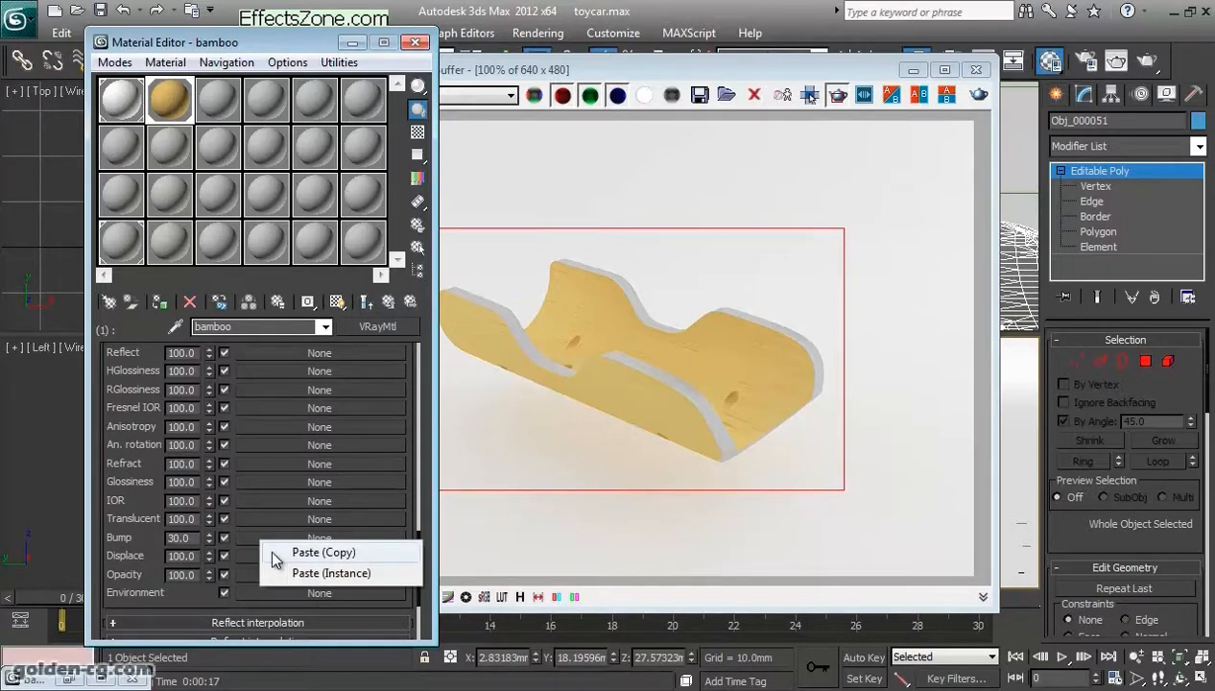
{"action": "left_click", "coordinate": [274, 553]}
Step: Set the bump Noise map's Color #1 to black and Color #2 to white
{"action": "left_click", "coordinate": [320, 525]}
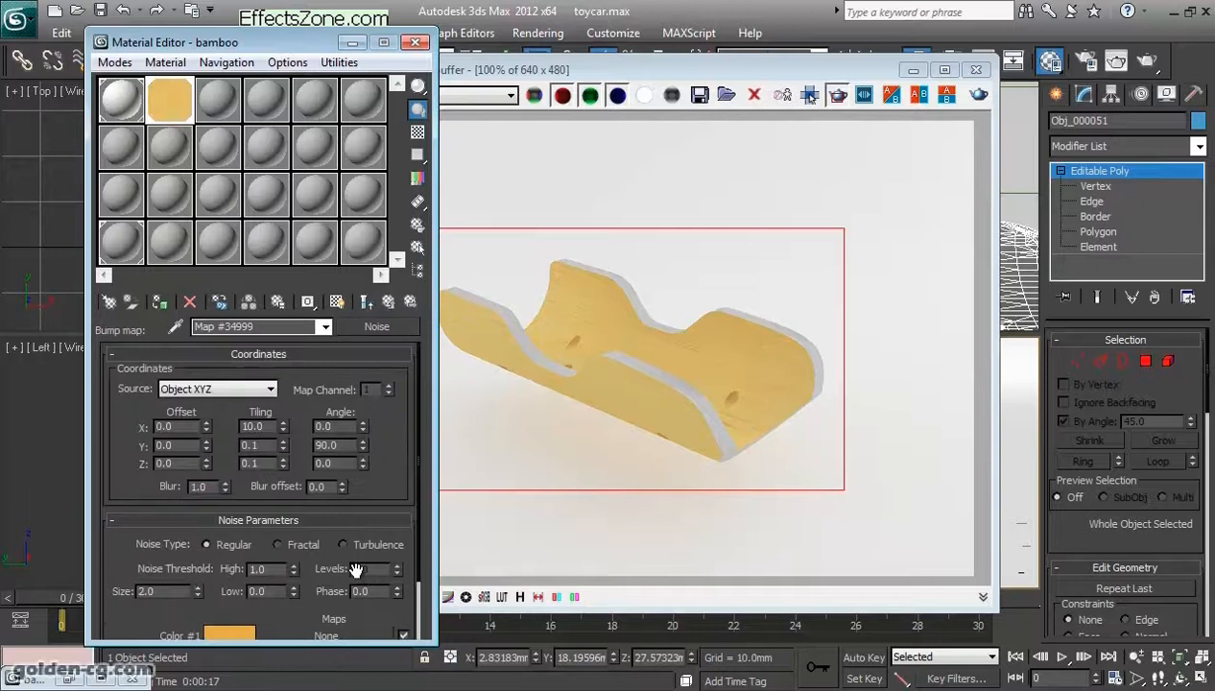
{"action": "scroll", "coordinate": [336, 552], "scroll_direction": "down", "scroll_amount": 3}
{"action": "left_click", "coordinate": [231, 563]}
{"action": "left_click_drag", "start_coordinate": [502, 221], "coordinate": [528, 265]}
{"action": "left_click_drag", "start_coordinate": [539, 200], "coordinate": [565, 121]}
{"action": "left_click", "coordinate": [694, 278]}
{"action": "left_click", "coordinate": [231, 589]}
{"action": "left_click_drag", "start_coordinate": [542, 221], "coordinate": [564, 274]}
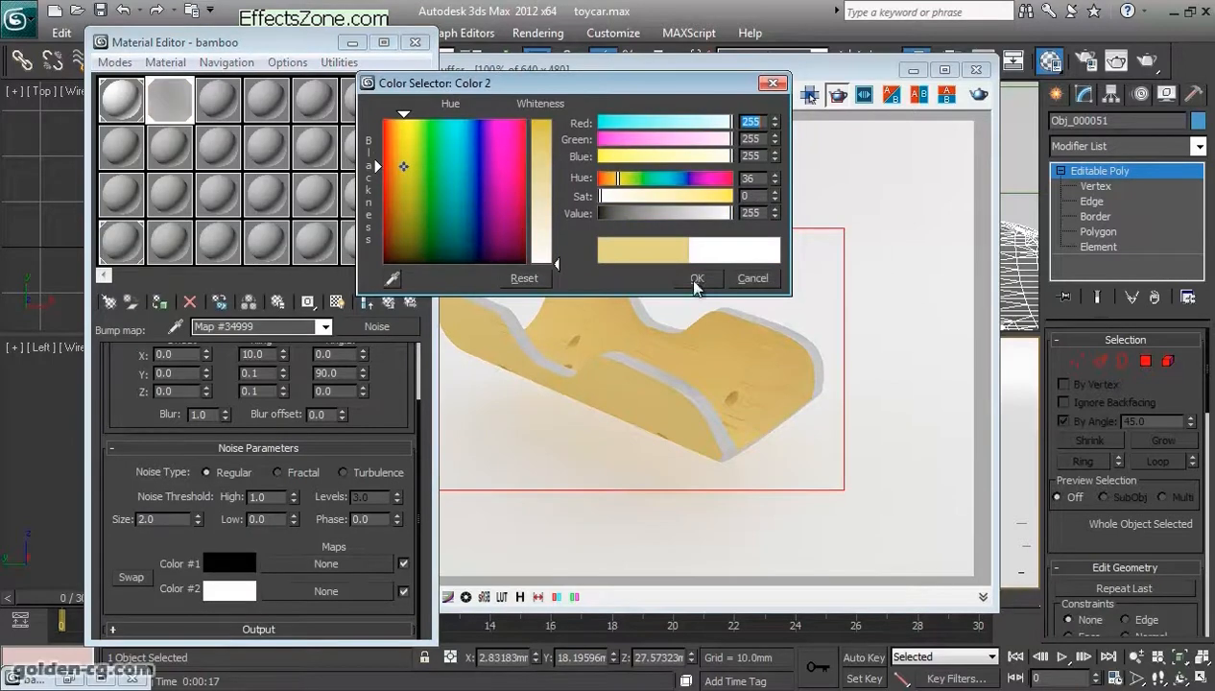
{"action": "left_click", "coordinate": [696, 279]}
Step: Render the perspective view to check the bamboo bump, and close the render window after examining it
{"action": "left_click", "coordinate": [978, 95]}
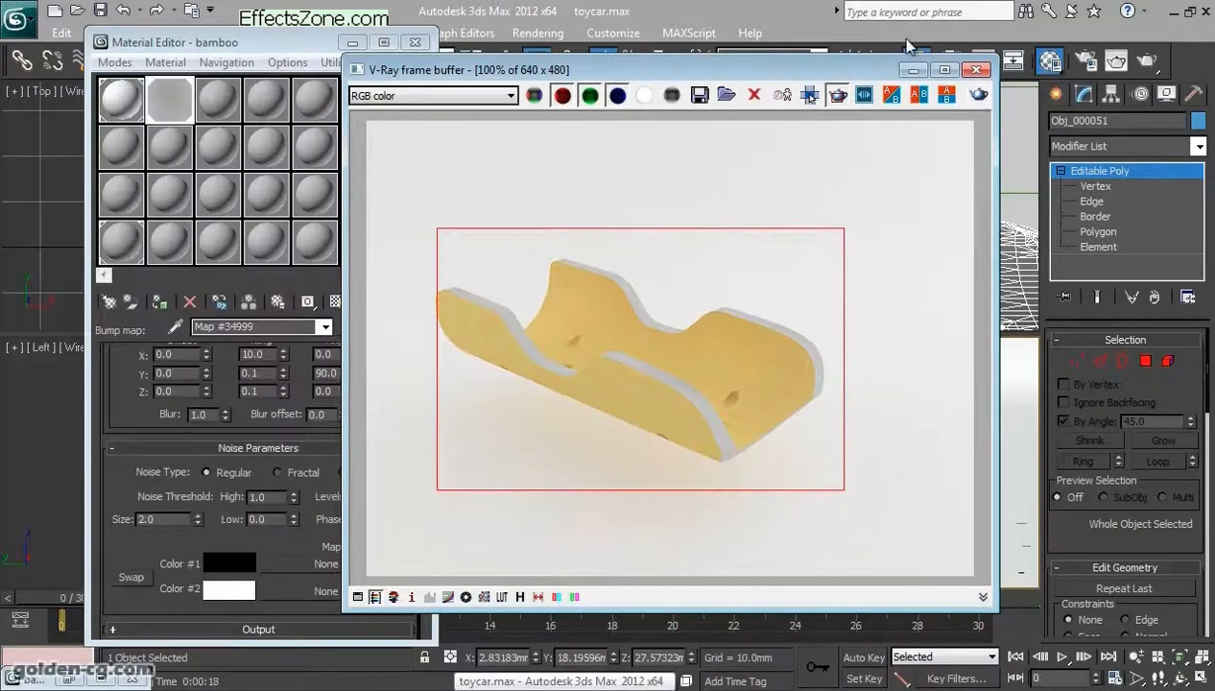
{"action": "left_click_drag", "start_coordinate": [765, 67], "coordinate": [891, 34]}
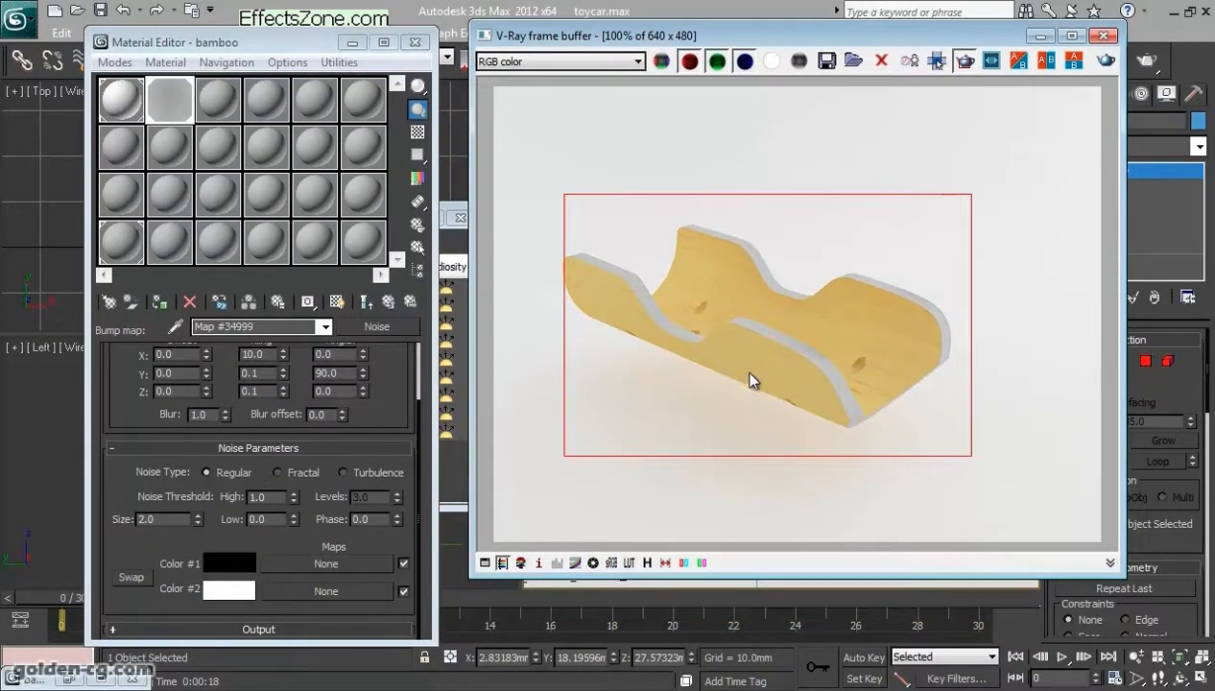
{"action": "left_click", "coordinate": [1103, 36]}
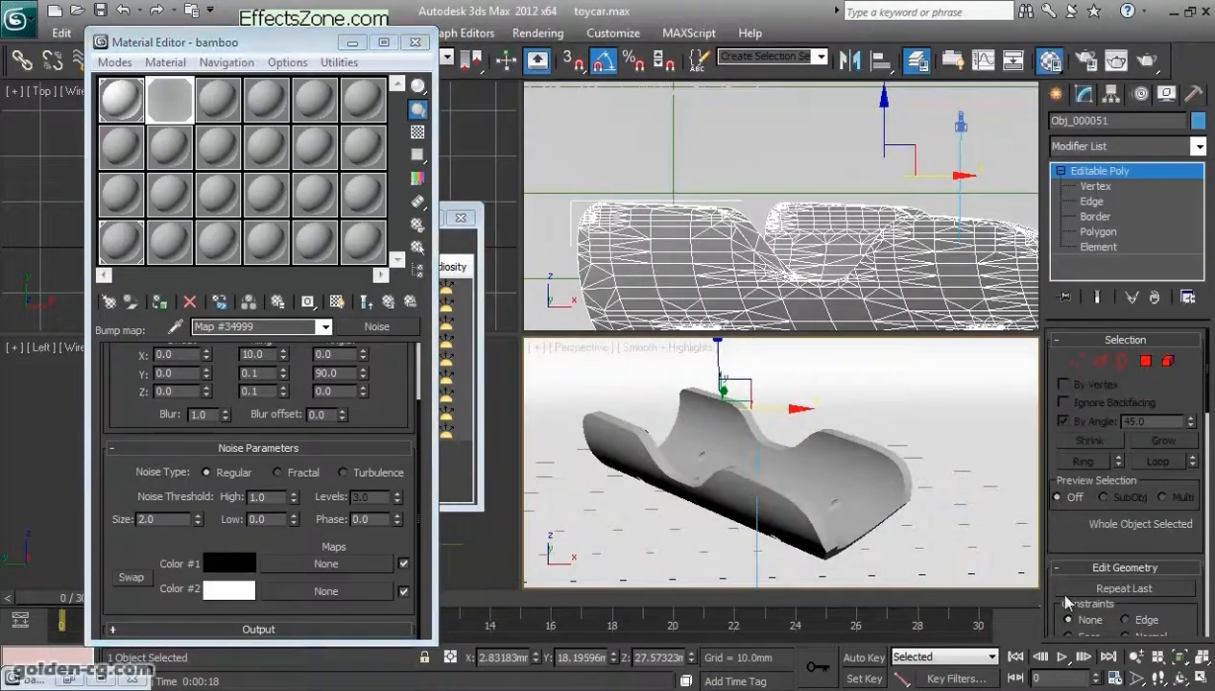
Step: Bring the perspective view close to the holed end of the car body and render a close-up of the grain
{"action": "left_click", "coordinate": [1182, 678]}
{"action": "left_click_drag", "start_coordinate": [816, 494], "coordinate": [837, 451]}
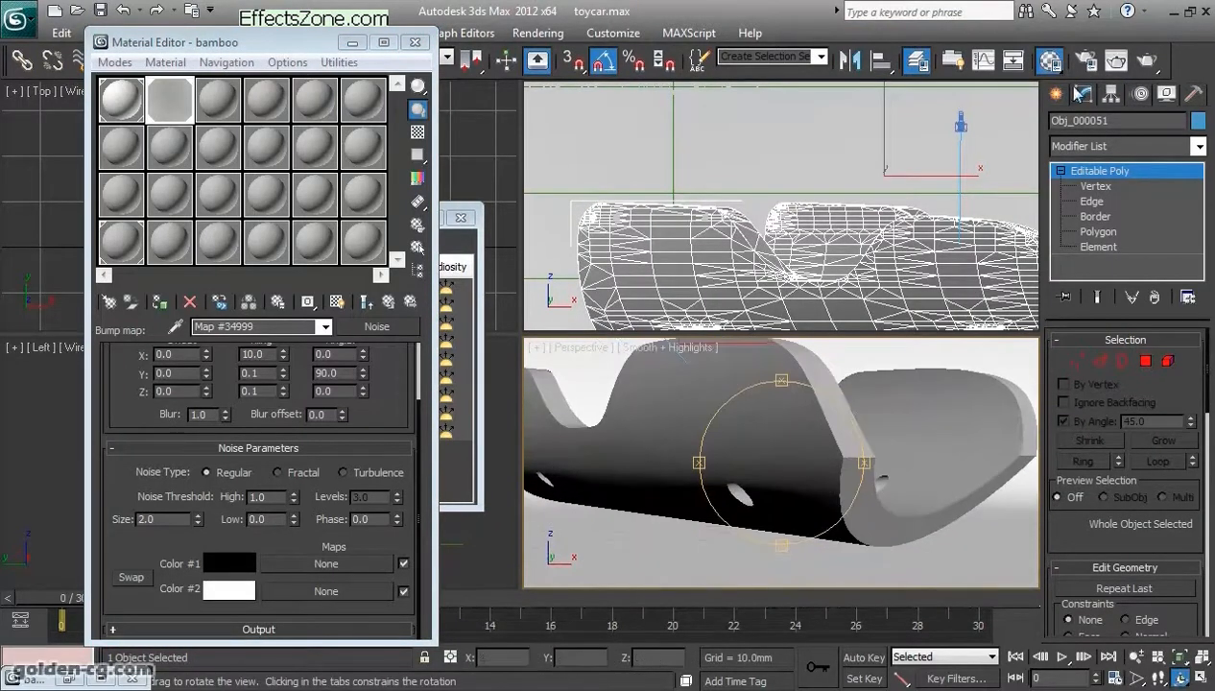
{"action": "left_click", "coordinate": [1147, 62]}
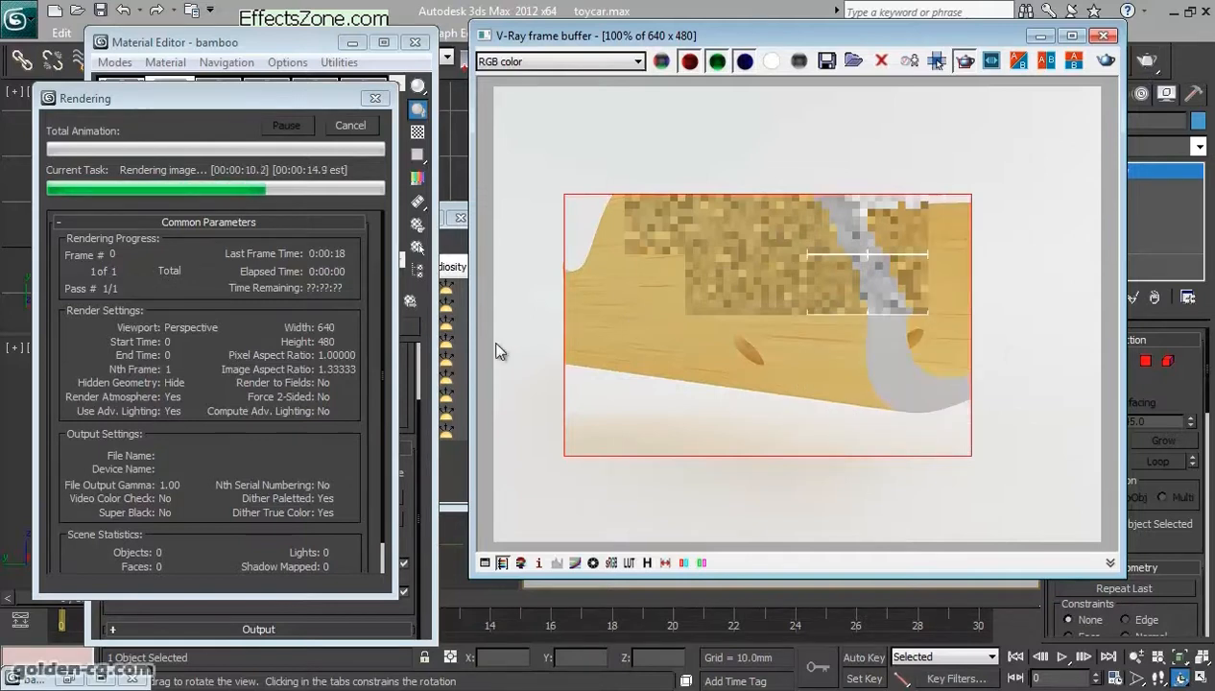
{"action": "left_click", "coordinate": [351, 125]}
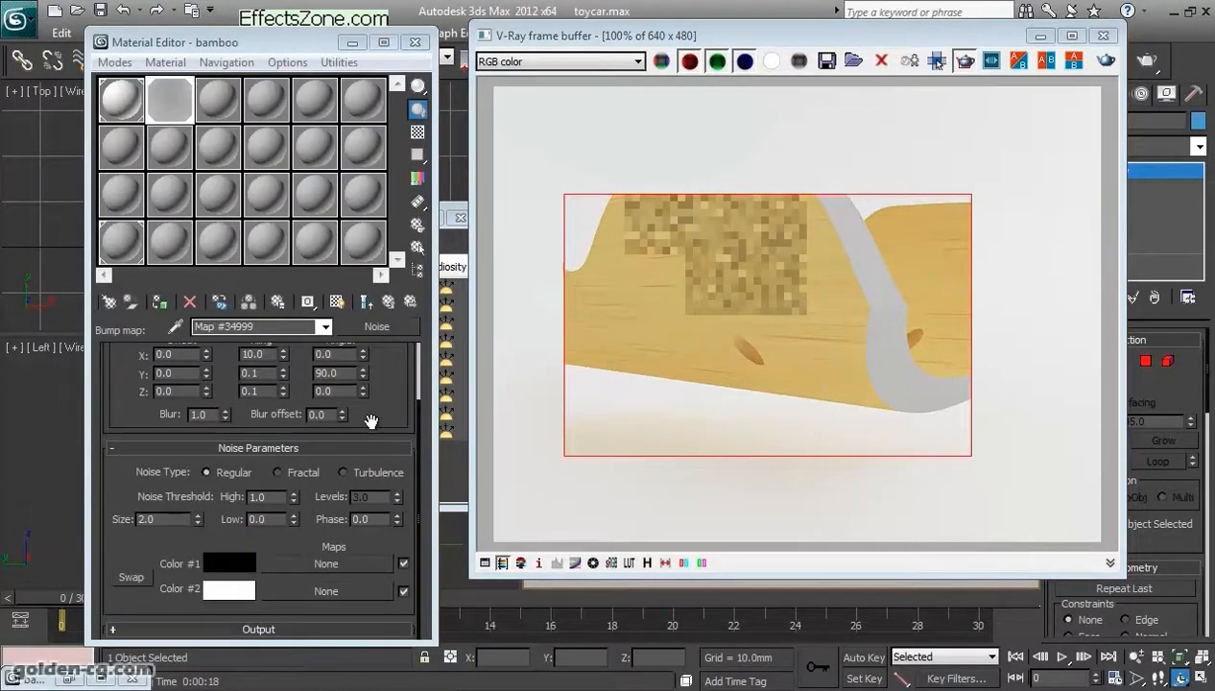
Step: Set the bump map amount of the bamboo sub-material to 100
{"action": "left_click", "coordinate": [387, 303]}
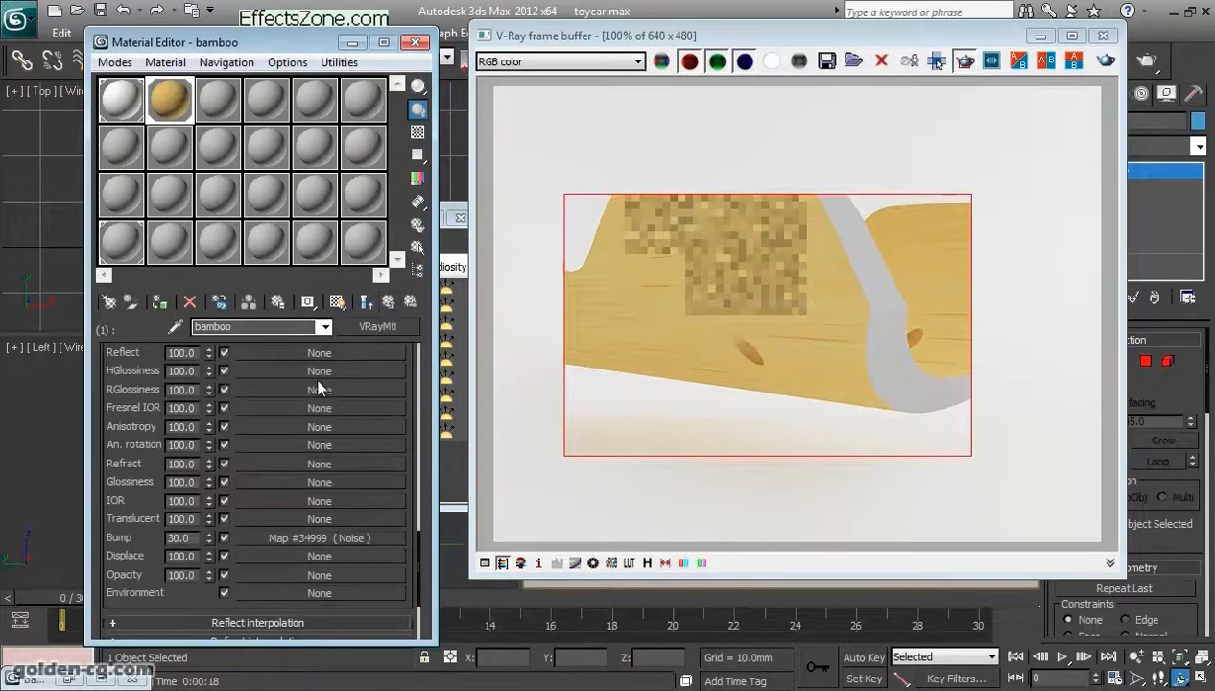
{"action": "left_click", "coordinate": [178, 537]}
{"action": "type", "text": "100"}
{"action": "key", "text": "Return"}
Step: Open an enlarged preview of the bamboo material and render the close-up again
{"action": "double_click", "coordinate": [171, 101]}
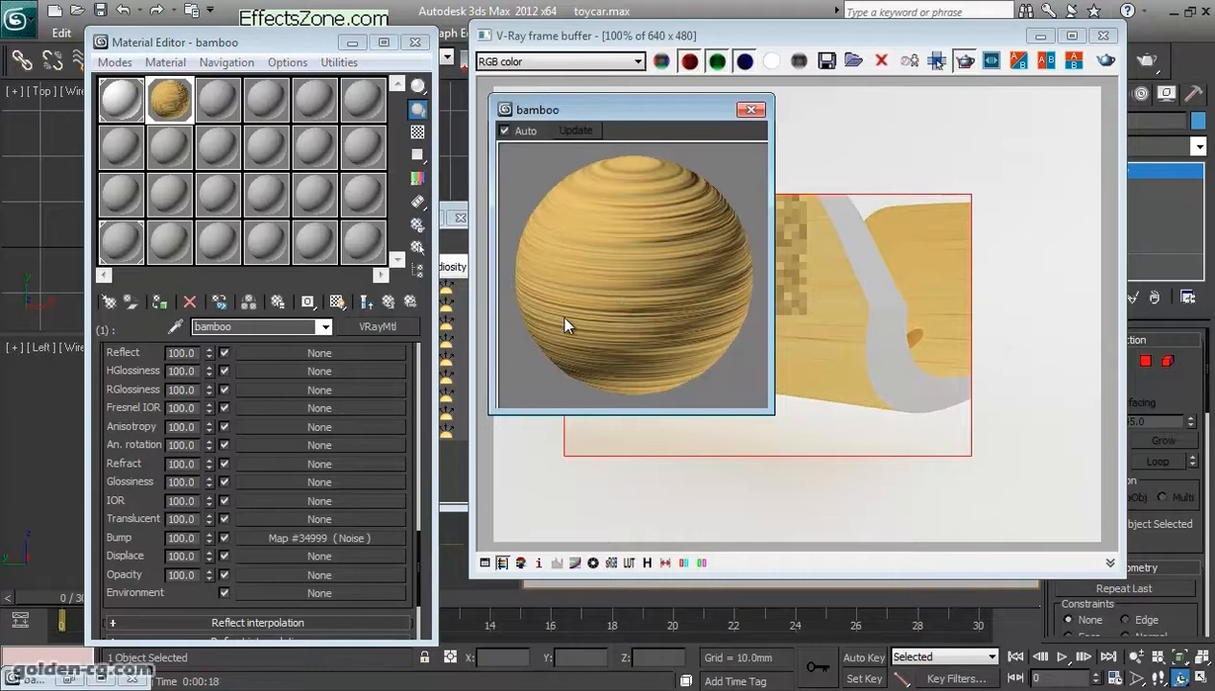
{"action": "left_click_drag", "start_coordinate": [677, 111], "coordinate": [404, 118]}
{"action": "left_click", "coordinate": [1105, 62]}
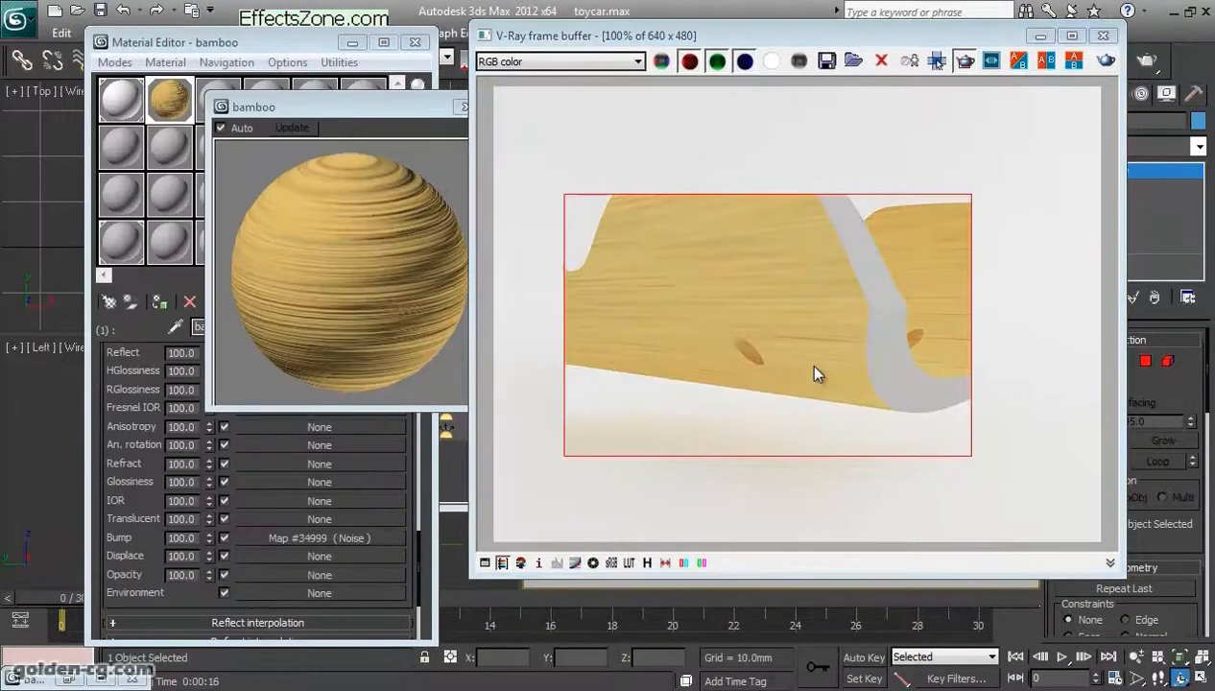
Step: Reduce the bump map amount of the bamboo sub-material
{"action": "left_click", "coordinate": [300, 391]}
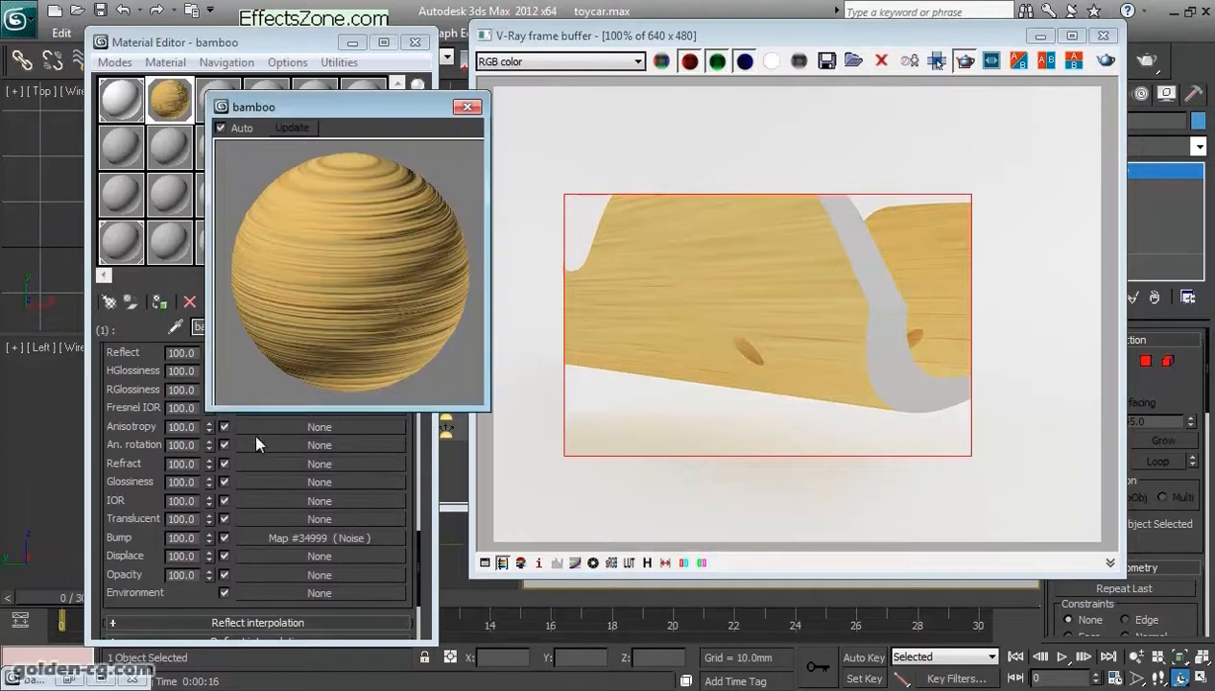
{"action": "double_click", "coordinate": [182, 538]}
{"action": "key", "text": "Return"}
Step: Set the bump Noise map's size to 1.0, with the preview showing the end result of the material
{"action": "left_click", "coordinate": [281, 542]}
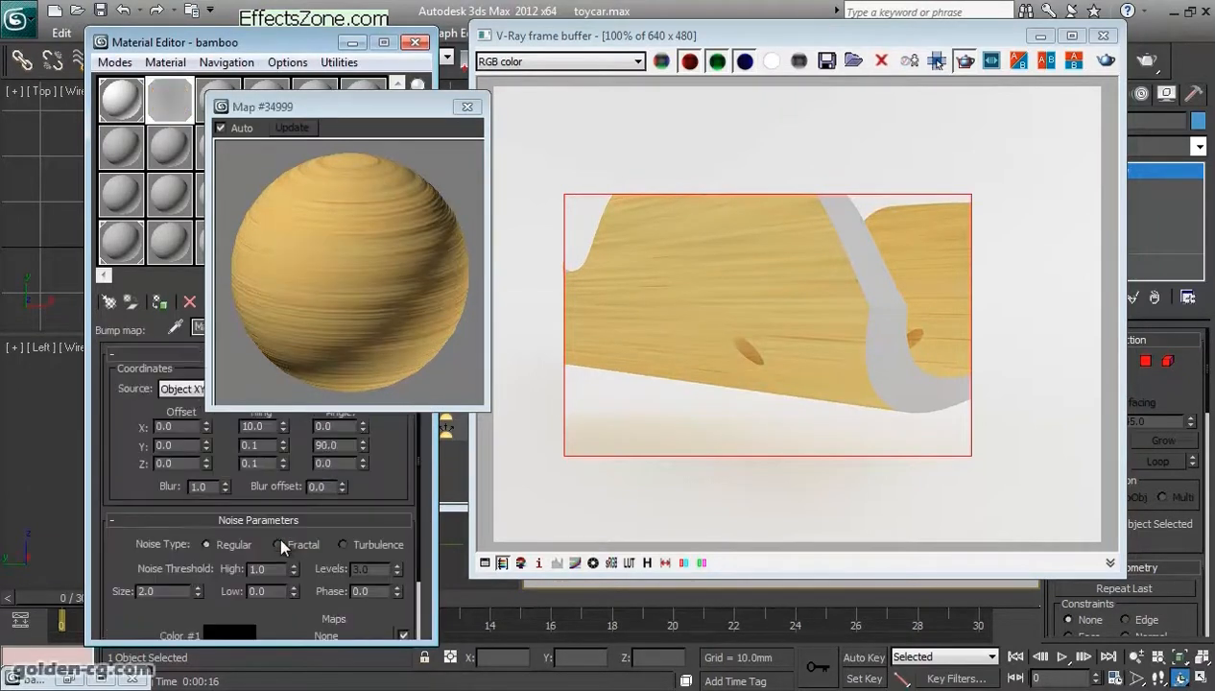
{"action": "left_click_drag", "start_coordinate": [150, 559], "coordinate": [150, 537]}
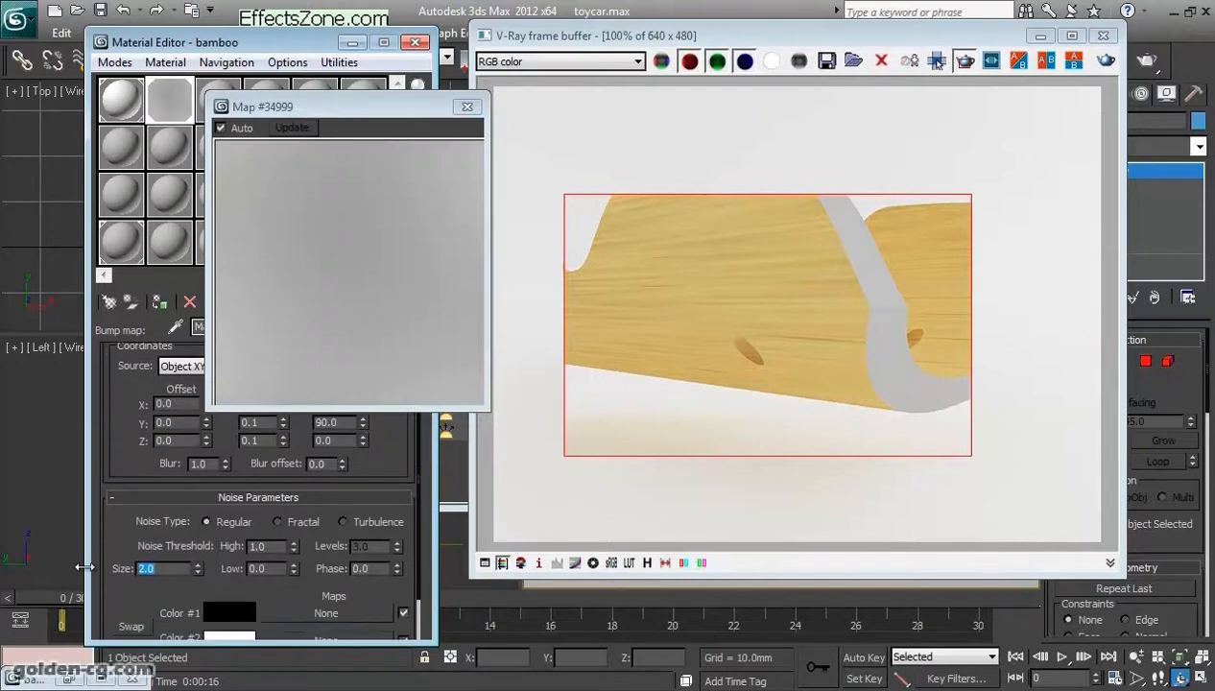
{"action": "left_click_drag", "start_coordinate": [399, 107], "coordinate": [616, 91]}
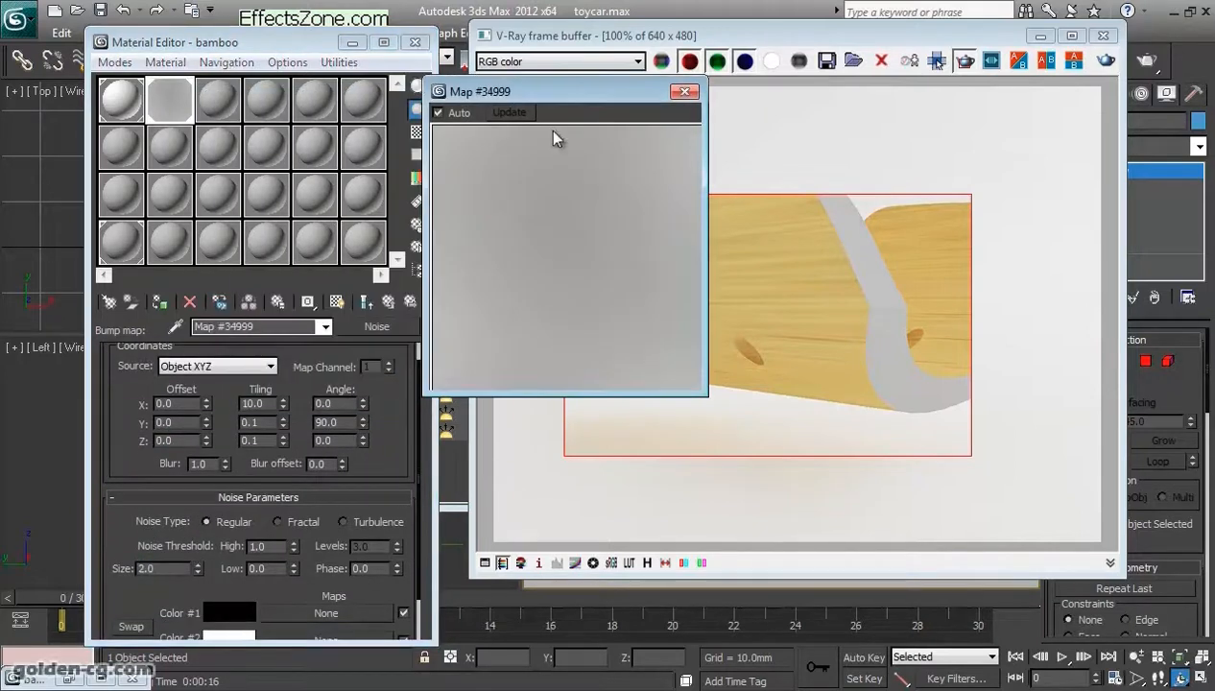
{"action": "left_click", "coordinate": [368, 301]}
{"action": "left_click_drag", "start_coordinate": [165, 568], "coordinate": [108, 571]}
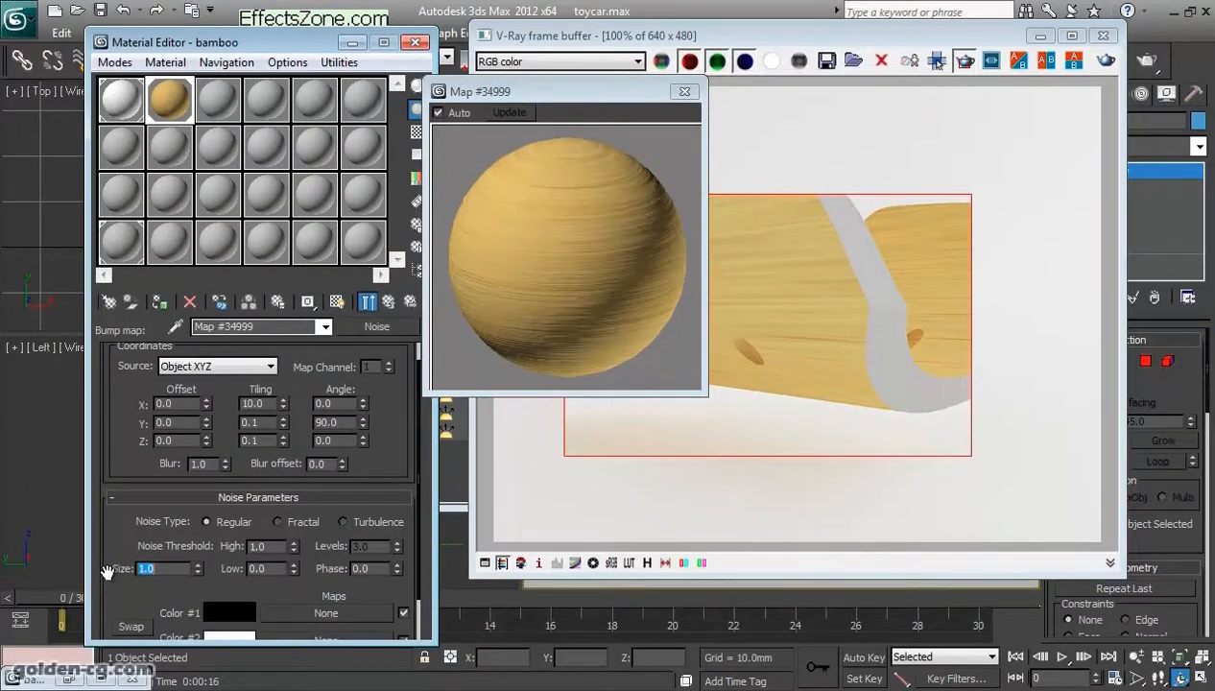
Step: Render the close-up to check the bump grain, and close the enlarged preview and the render window
{"action": "left_click", "coordinate": [1106, 61]}
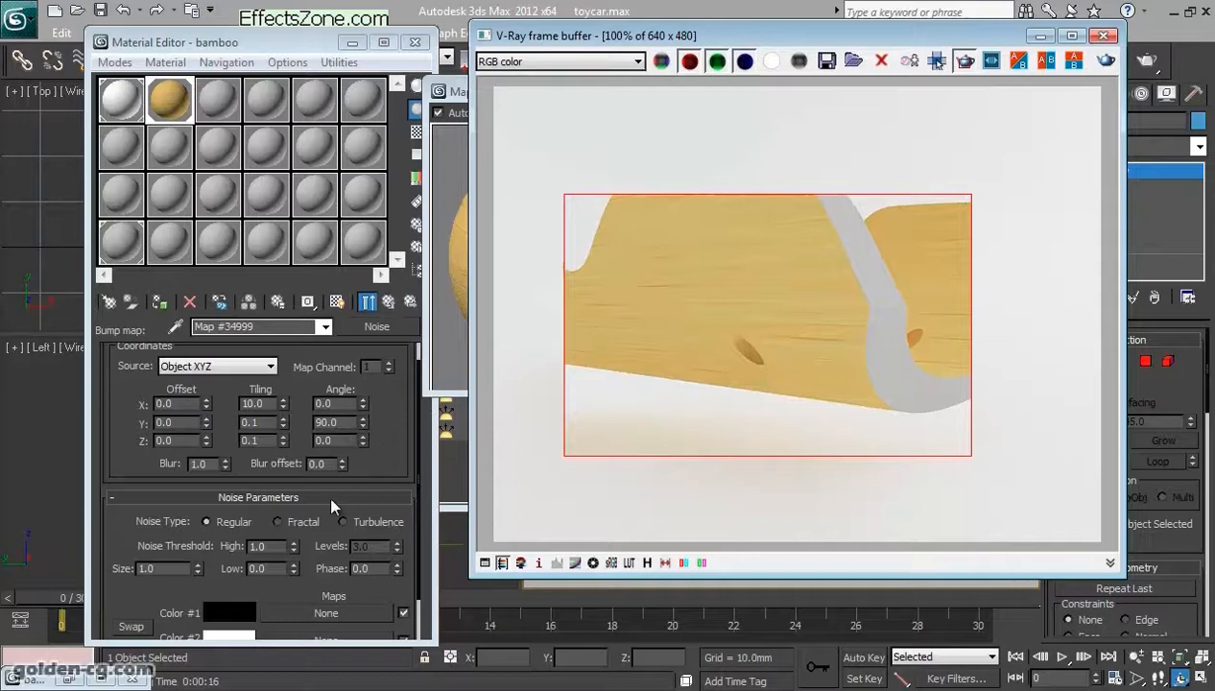
{"action": "left_click_drag", "start_coordinate": [381, 460], "coordinate": [382, 427]}
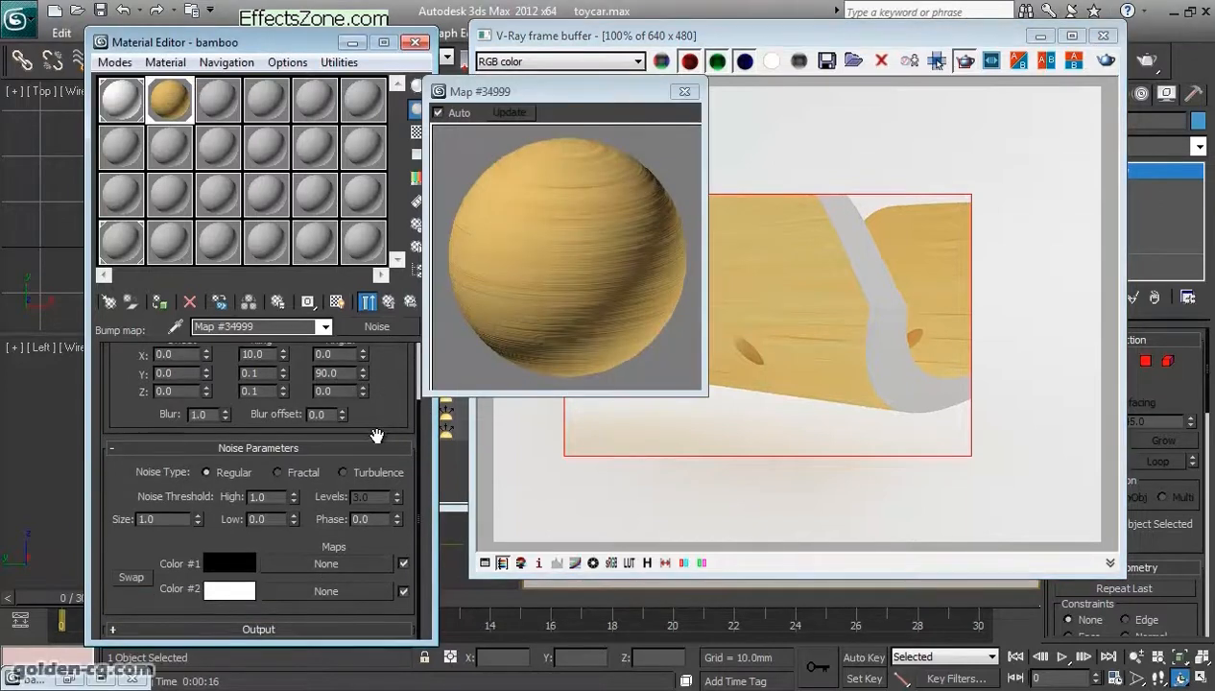
{"action": "left_click", "coordinate": [684, 93]}
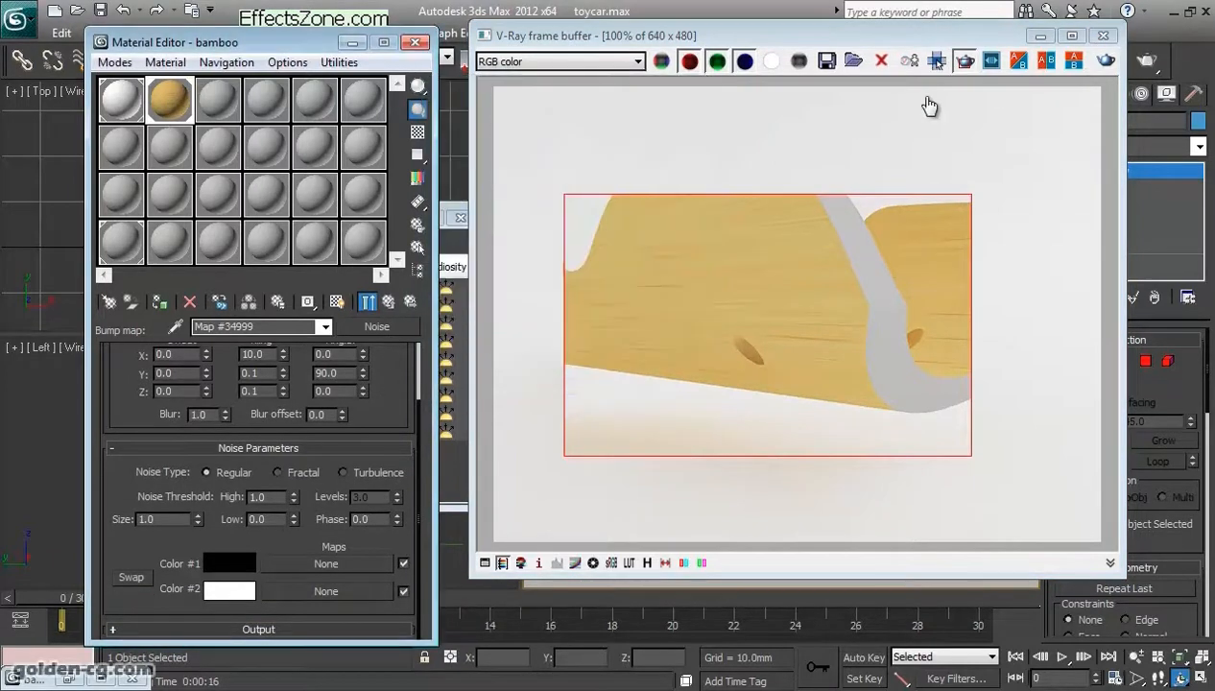
{"action": "left_click", "coordinate": [1103, 37]}
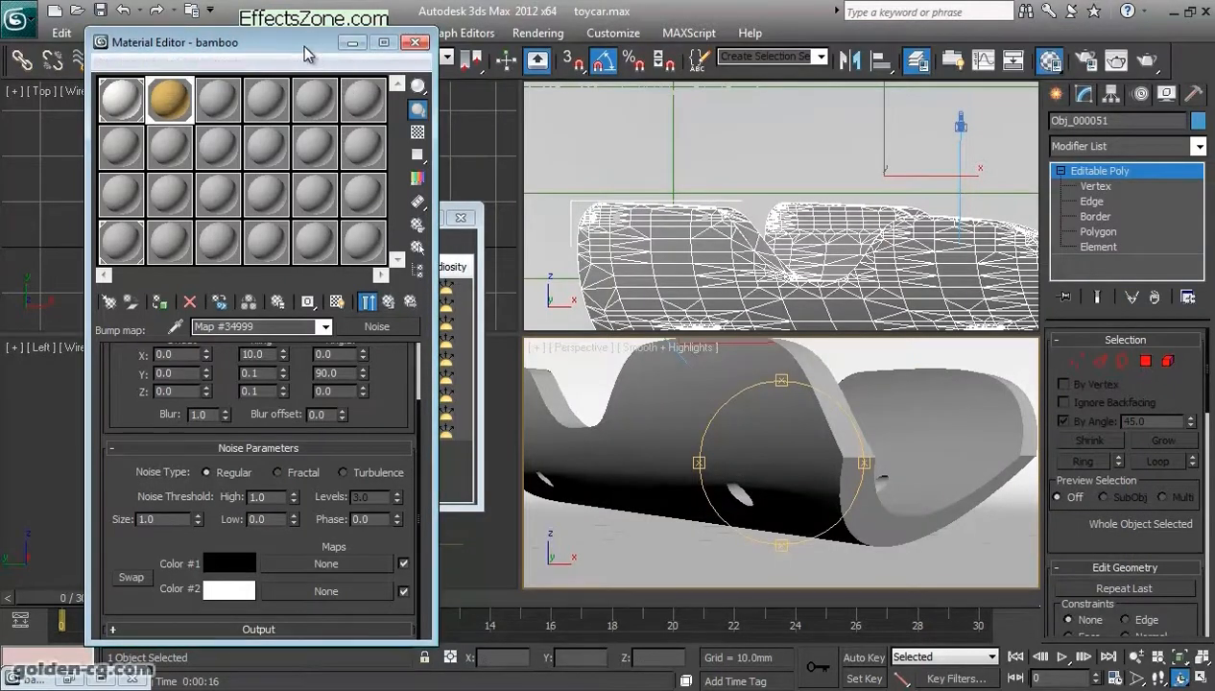
Step: Assign a Noise map to the diffuse slot of sub-material 2 (Material #95) in the bamboo Multi/Sub-Object material
{"action": "left_click_drag", "start_coordinate": [307, 43], "coordinate": [556, 42]}
{"action": "left_click", "coordinate": [640, 303]}
{"action": "left_click", "coordinate": [640, 303]}
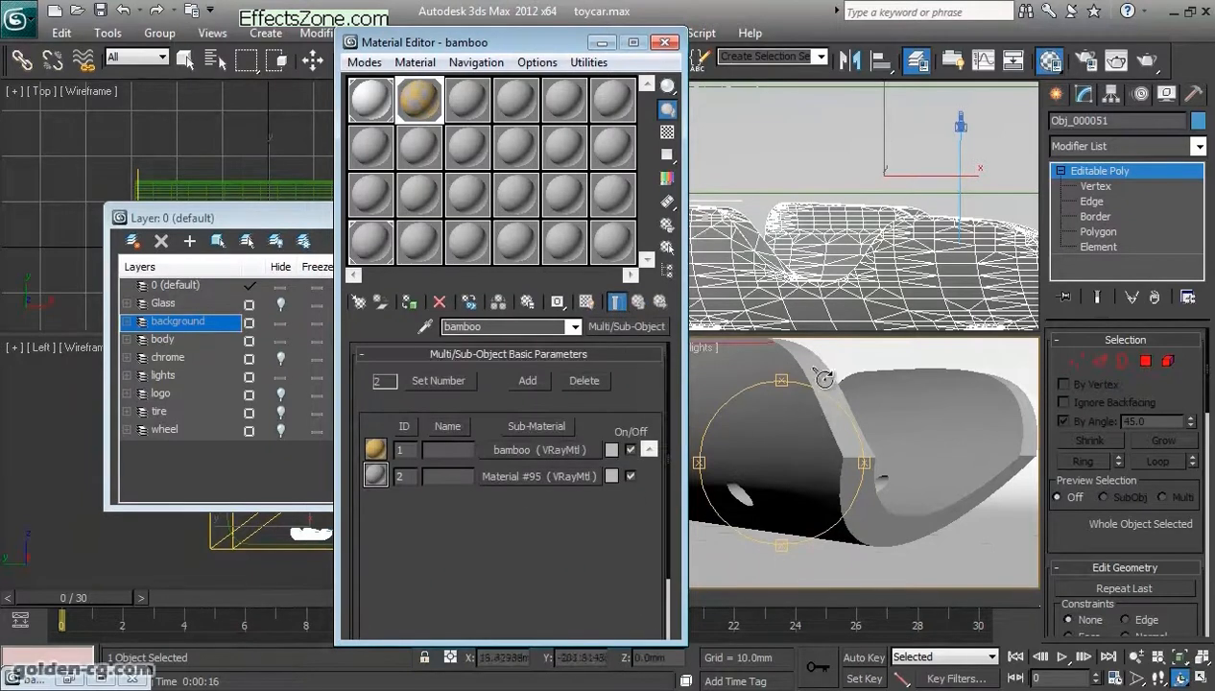
{"action": "left_click", "coordinate": [518, 476]}
{"action": "left_click", "coordinate": [502, 453]}
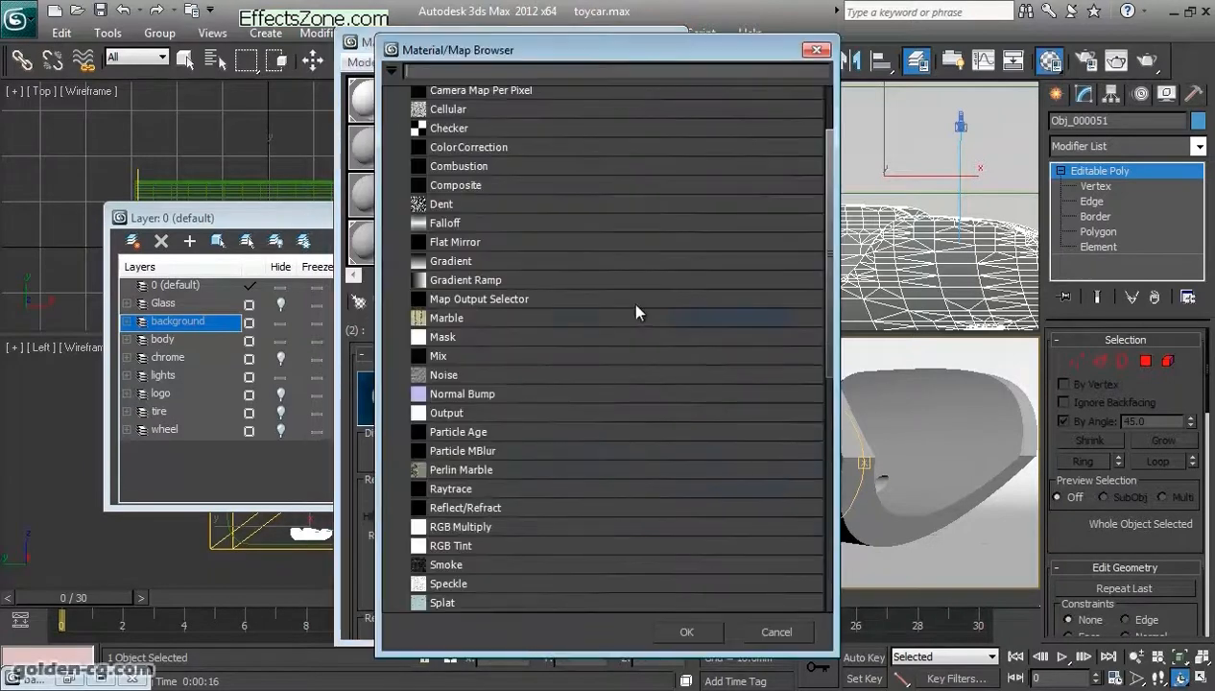
{"action": "scroll", "coordinate": [517, 411], "scroll_direction": "down", "scroll_amount": 4}
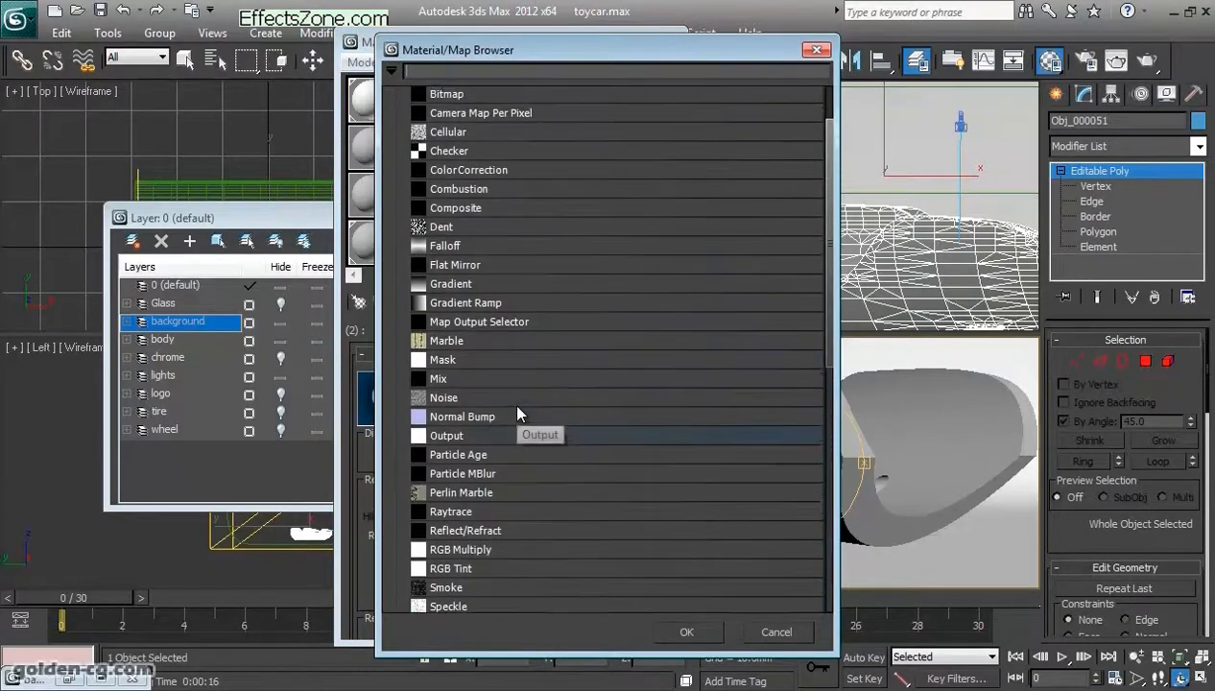
{"action": "scroll", "coordinate": [516, 408], "scroll_direction": "down", "scroll_amount": 2}
{"action": "scroll", "coordinate": [517, 409], "scroll_direction": "up", "scroll_amount": 2}
{"action": "scroll", "coordinate": [518, 408], "scroll_direction": "up", "scroll_amount": 1}
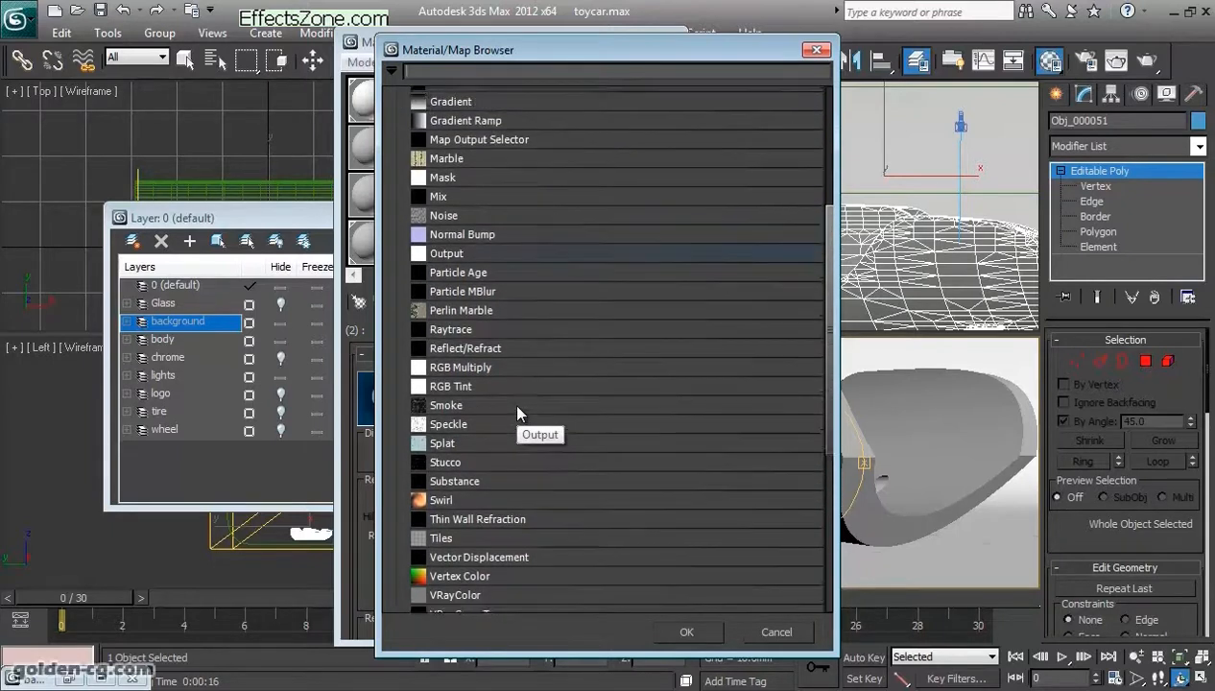
{"action": "double_click", "coordinate": [502, 215]}
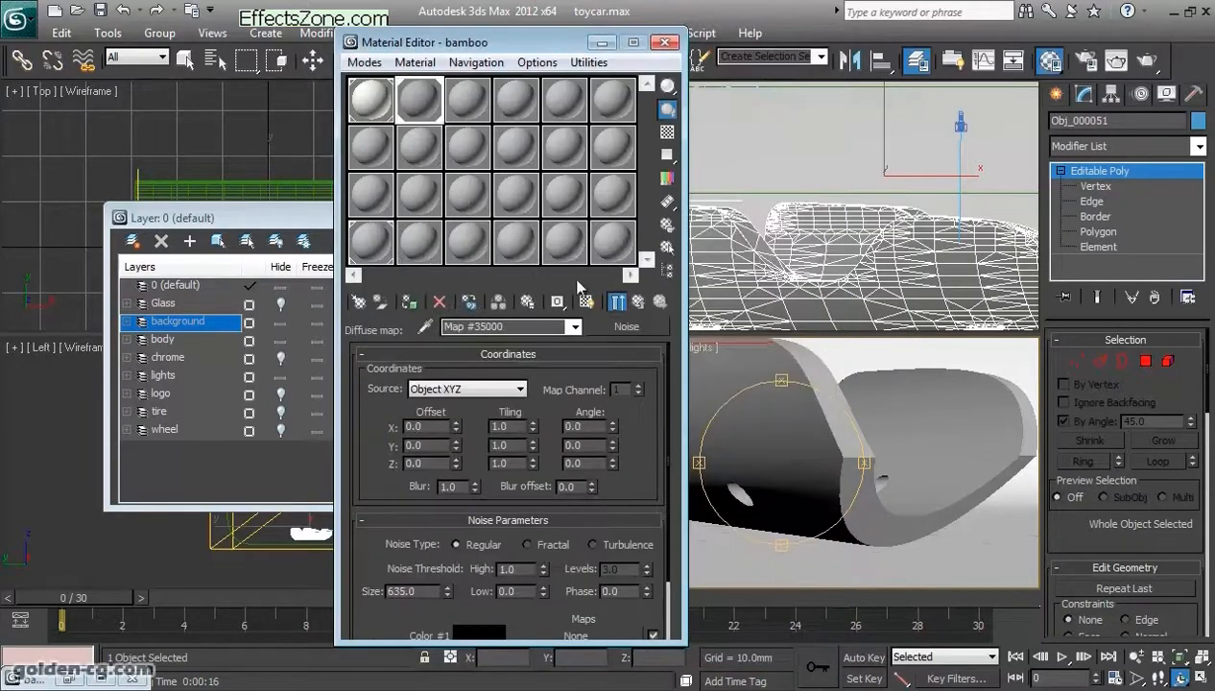
Step: Open an enlarged preview of the new diffuse Noise map and set the material editor's render sample size to 50 mm
{"action": "double_click", "coordinate": [422, 104]}
{"action": "left_click_drag", "start_coordinate": [539, 95], "coordinate": [881, 108]}
{"action": "left_click", "coordinate": [667, 223]}
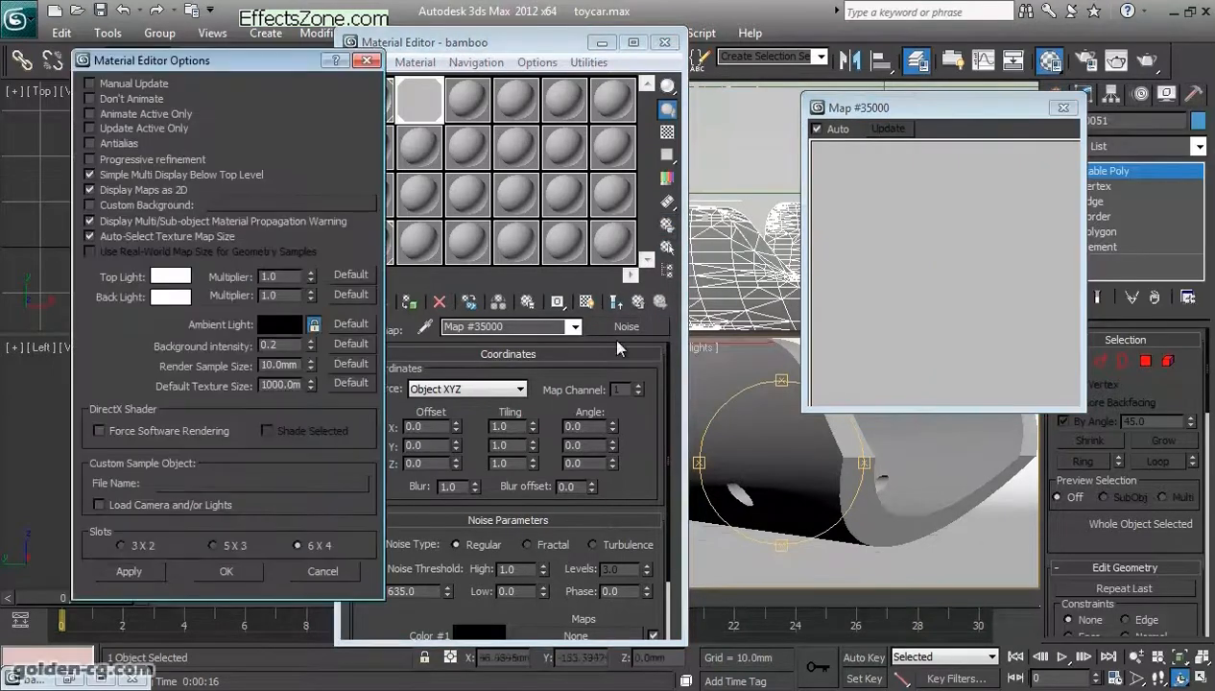
{"action": "double_click", "coordinate": [278, 364]}
{"action": "type", "text": "50"}
{"action": "key", "text": "Return"}
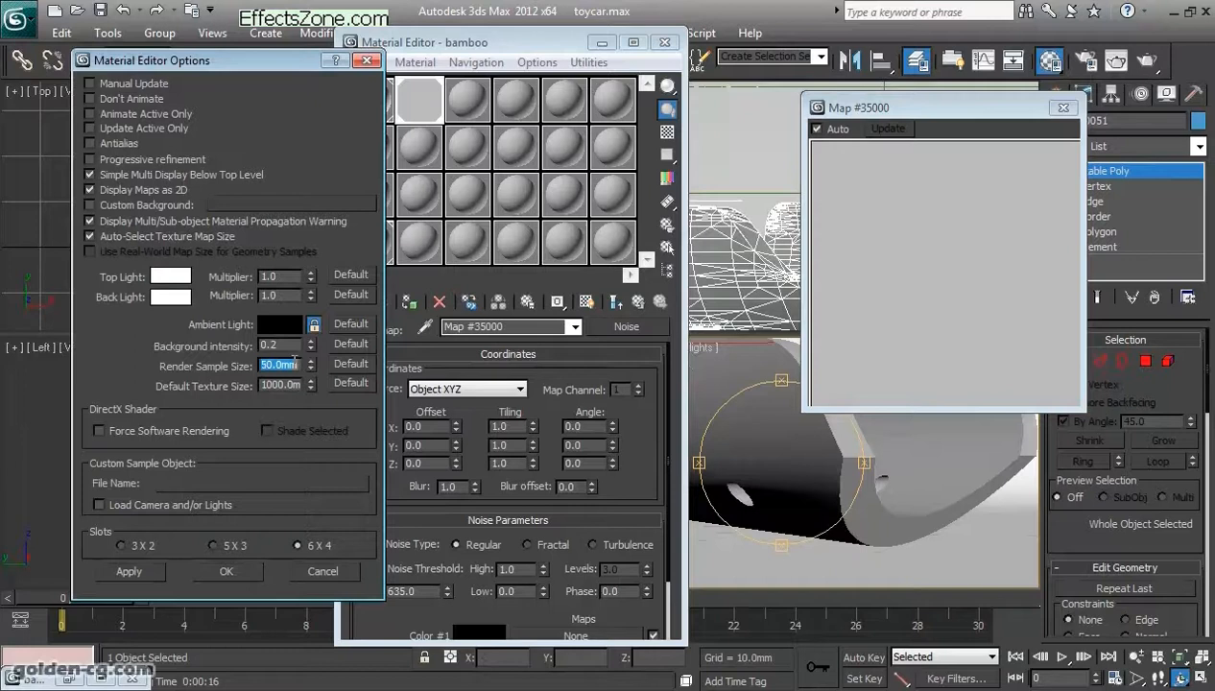
{"action": "left_click", "coordinate": [222, 570]}
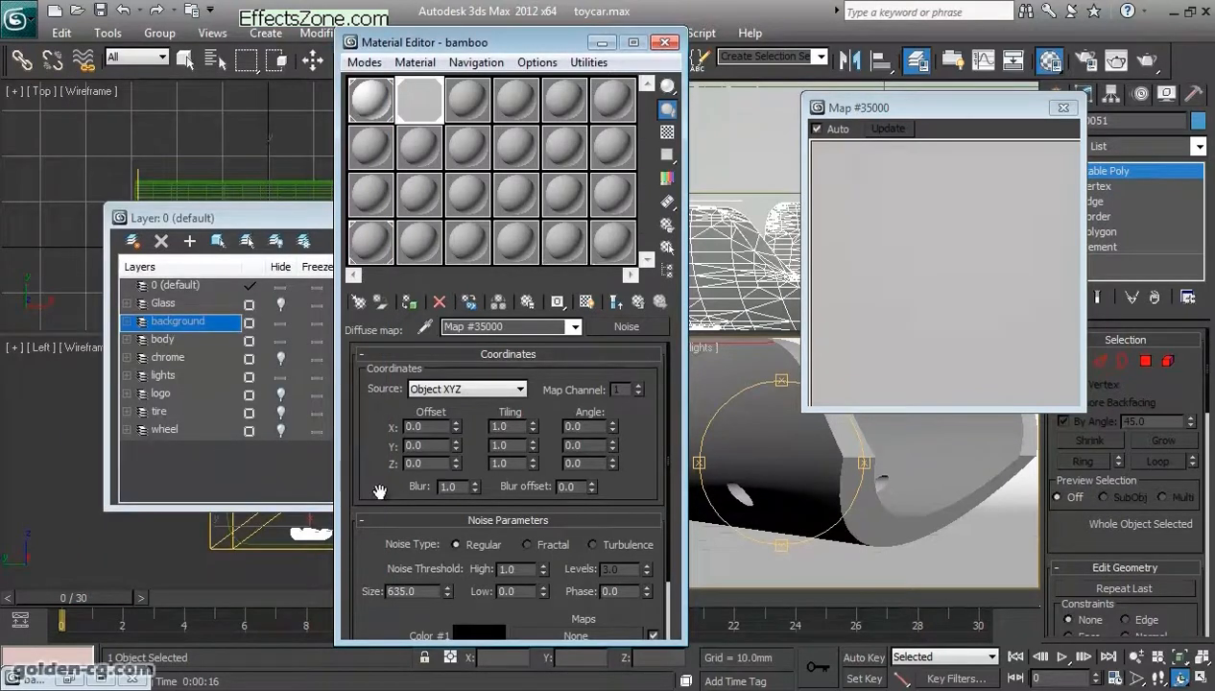
Step: Set the diffuse Noise map's size to 1.0
{"action": "left_click_drag", "start_coordinate": [381, 485], "coordinate": [384, 429]}
{"action": "double_click", "coordinate": [398, 530]}
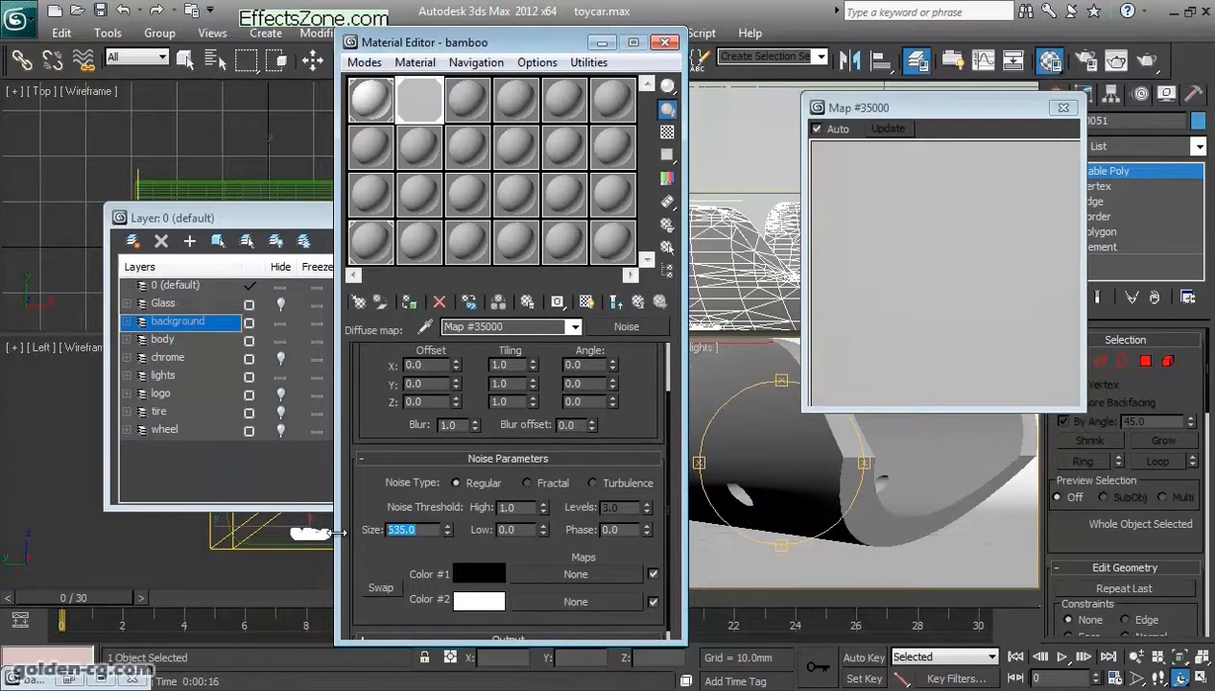
{"action": "type", "text": "1"}
{"action": "key", "text": "Return"}
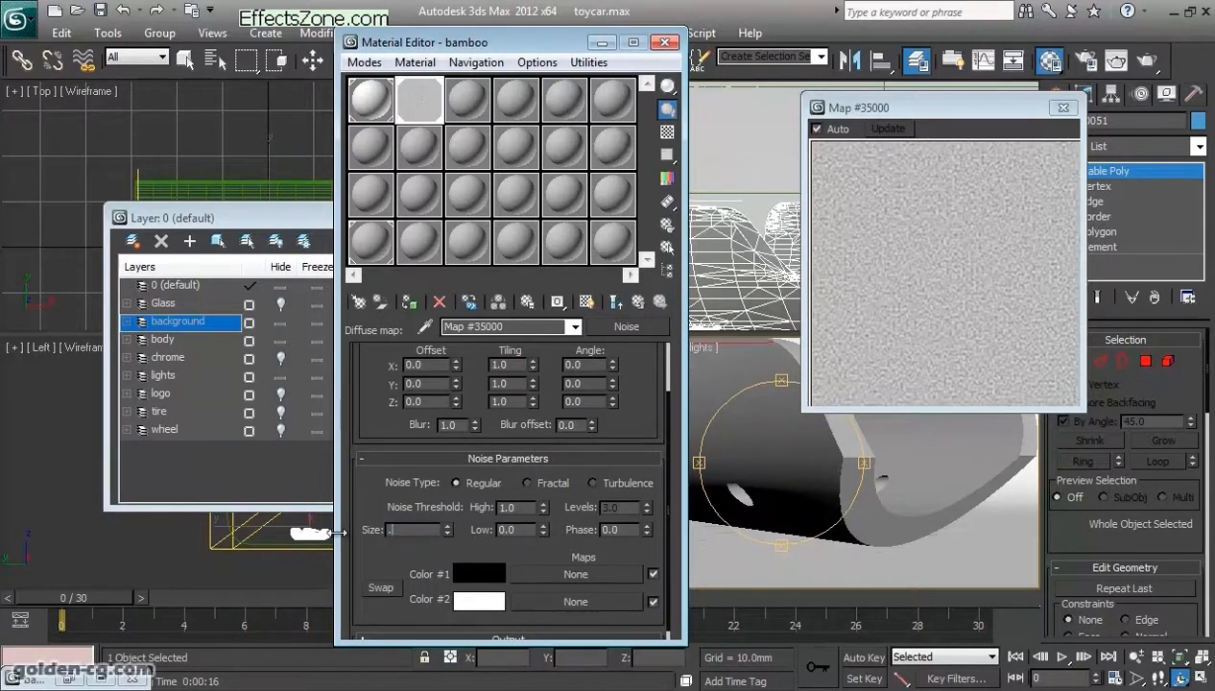
{"action": "key", "text": "Return"}
{"action": "left_click", "coordinate": [528, 484]}
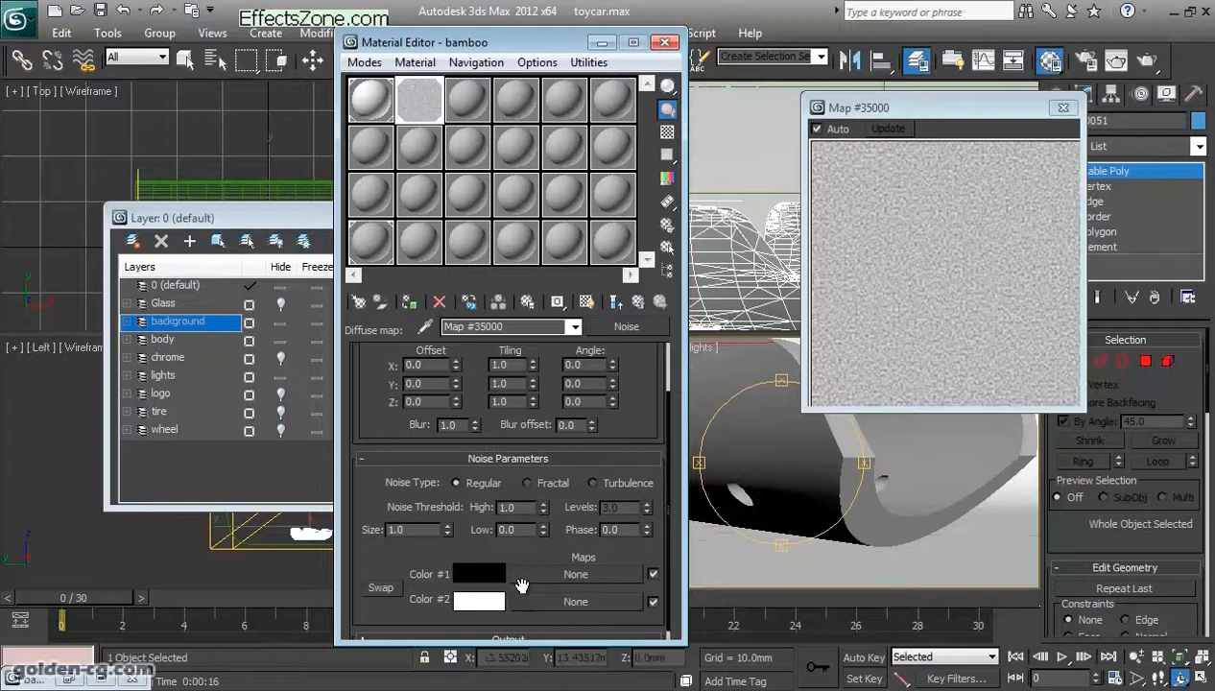
Step: Copy the light orange swatch from the Color Clipboard utility into Color #1 of the diffuse Noise map
{"action": "left_click", "coordinate": [977, 116]}
{"action": "left_click_drag", "start_coordinate": [977, 116], "coordinate": [833, 99]}
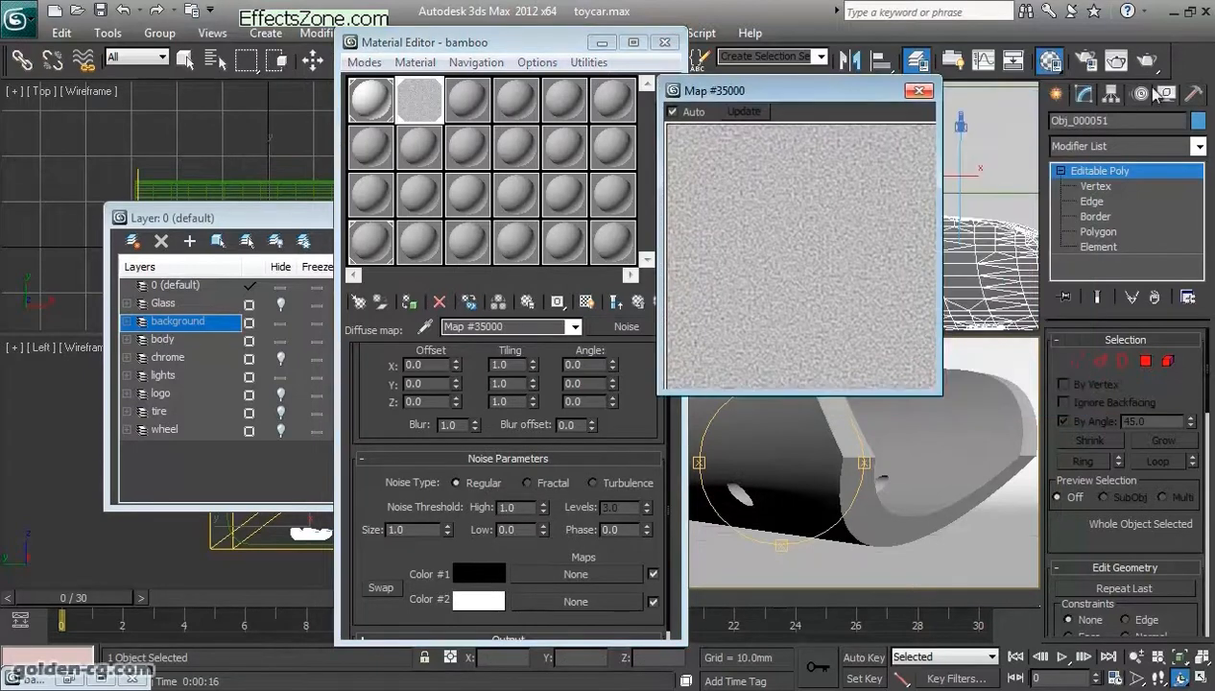
{"action": "left_click", "coordinate": [1193, 93]}
{"action": "left_click", "coordinate": [1126, 263]}
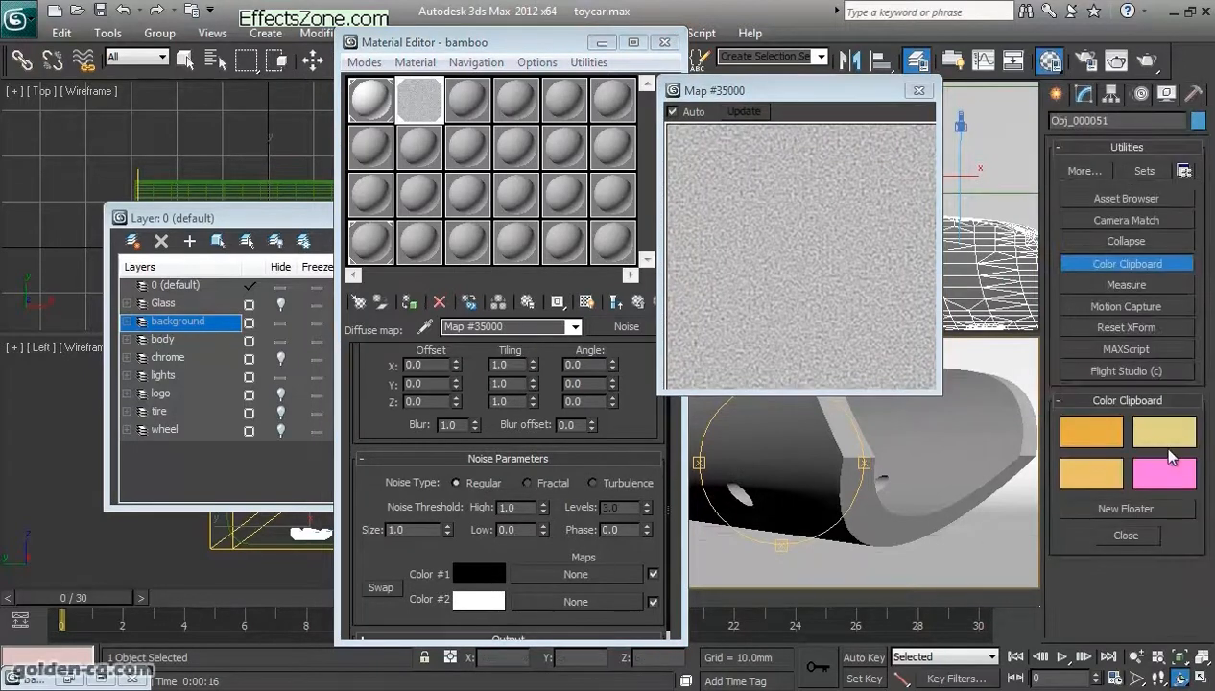
{"action": "right_click", "coordinate": [1090, 473]}
{"action": "left_click", "coordinate": [1113, 484]}
{"action": "right_click", "coordinate": [495, 574]}
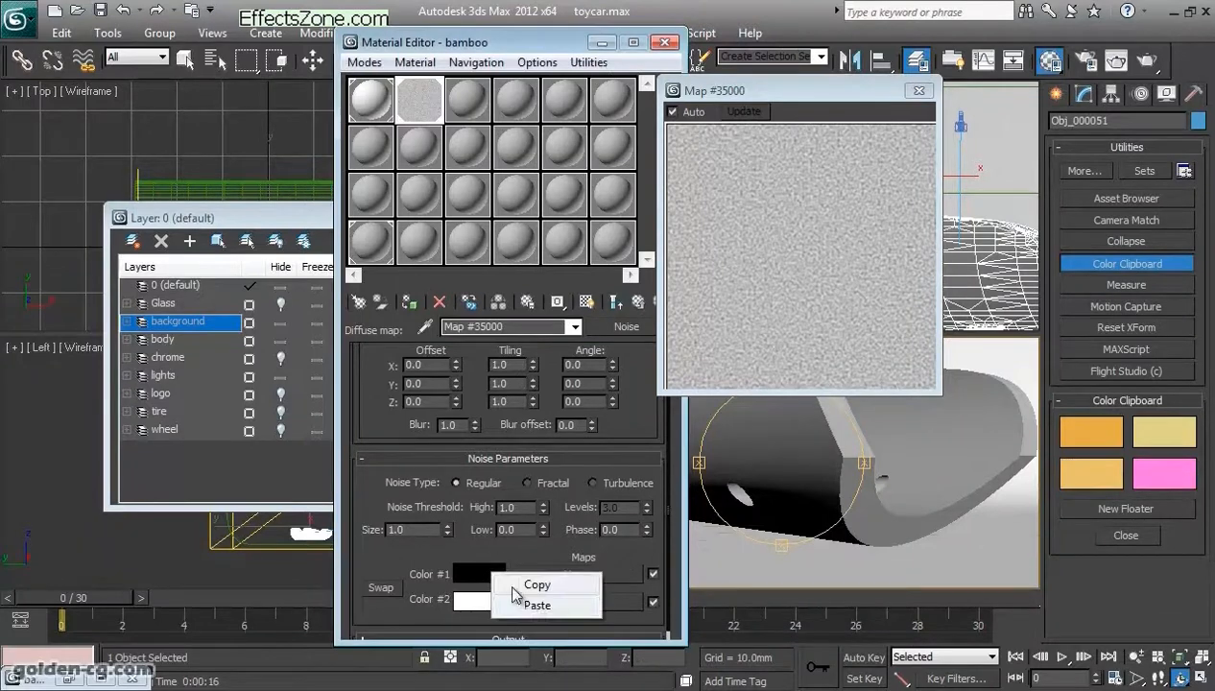
{"action": "left_click", "coordinate": [515, 600]}
Step: Copy the pale yellow Color Clipboard swatch into Color #2 of the diffuse Noise map
{"action": "right_click", "coordinate": [1147, 431]}
{"action": "left_click", "coordinate": [1167, 441]}
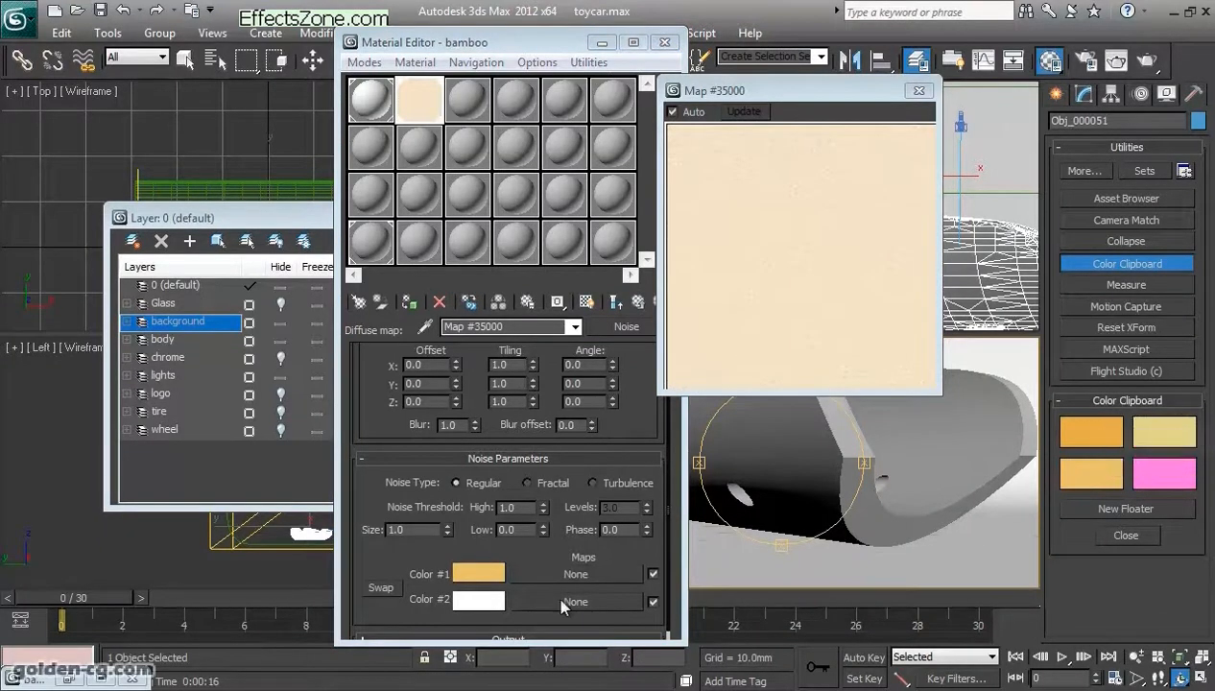
{"action": "right_click", "coordinate": [480, 600]}
{"action": "left_click", "coordinate": [516, 632]}
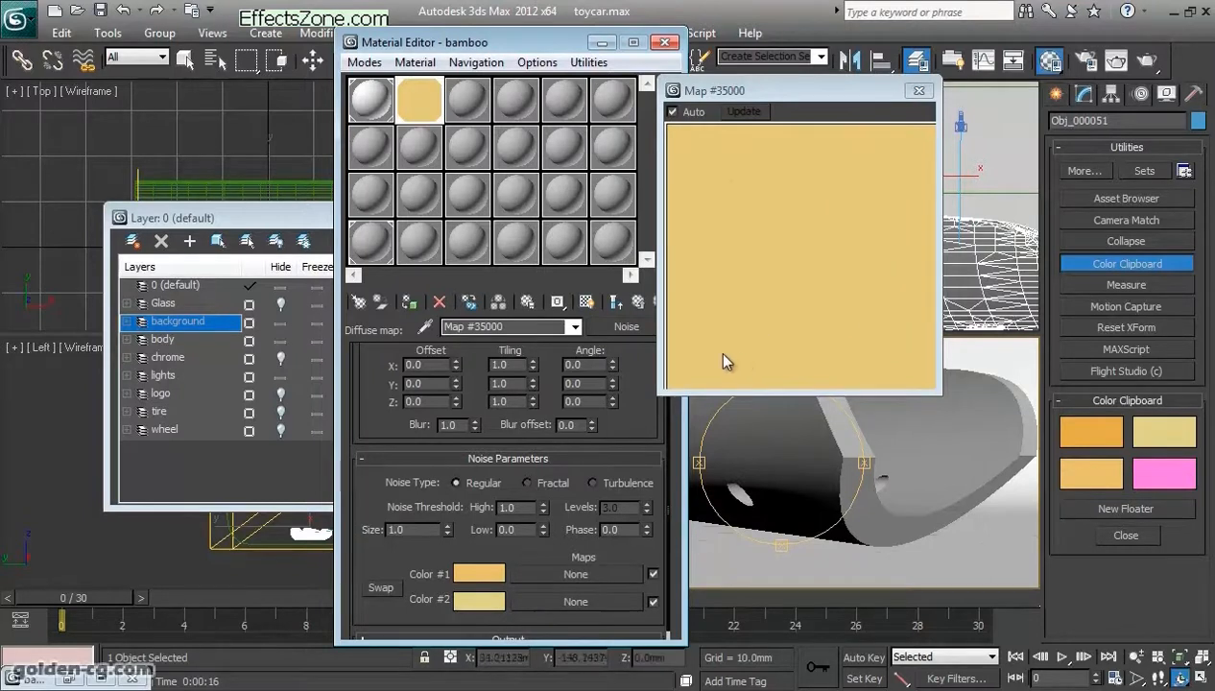
Step: Make the diffuse Noise map's Color #1 a more saturated orange, RGB 183, 116, 0
{"action": "left_click", "coordinate": [478, 576]}
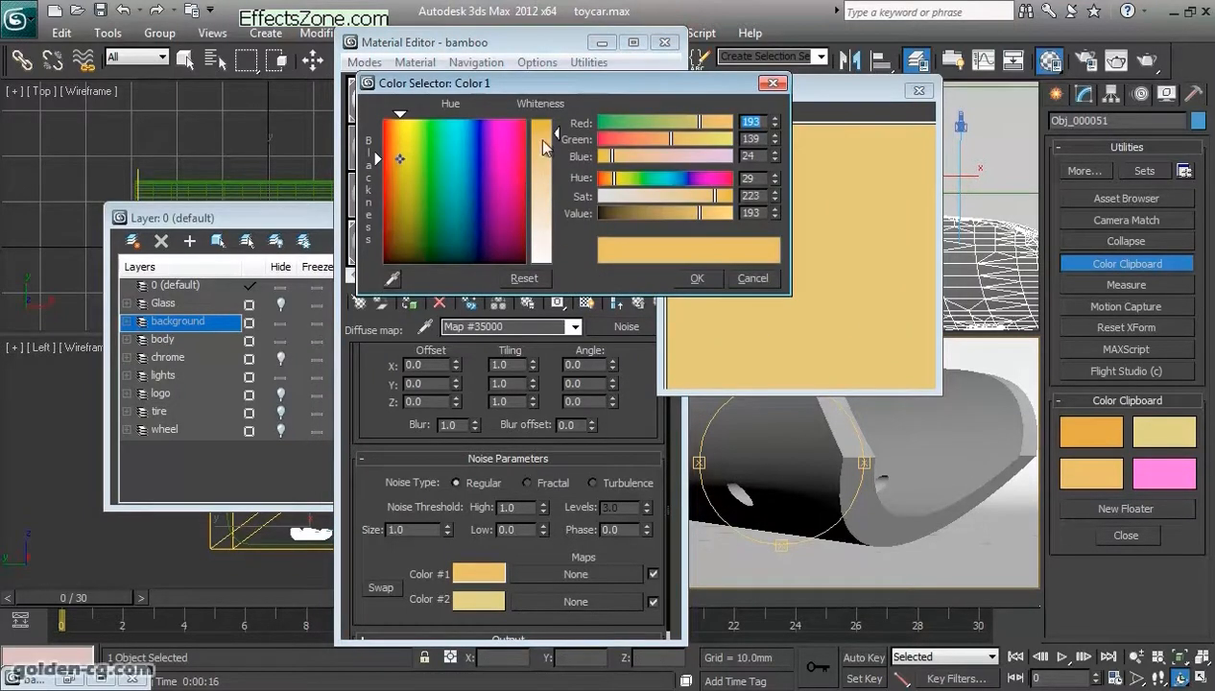
{"action": "left_click_drag", "start_coordinate": [555, 142], "coordinate": [560, 120]}
{"action": "left_click", "coordinate": [401, 161]}
{"action": "left_click_drag", "start_coordinate": [400, 160], "coordinate": [398, 162]}
{"action": "left_click", "coordinate": [692, 283]}
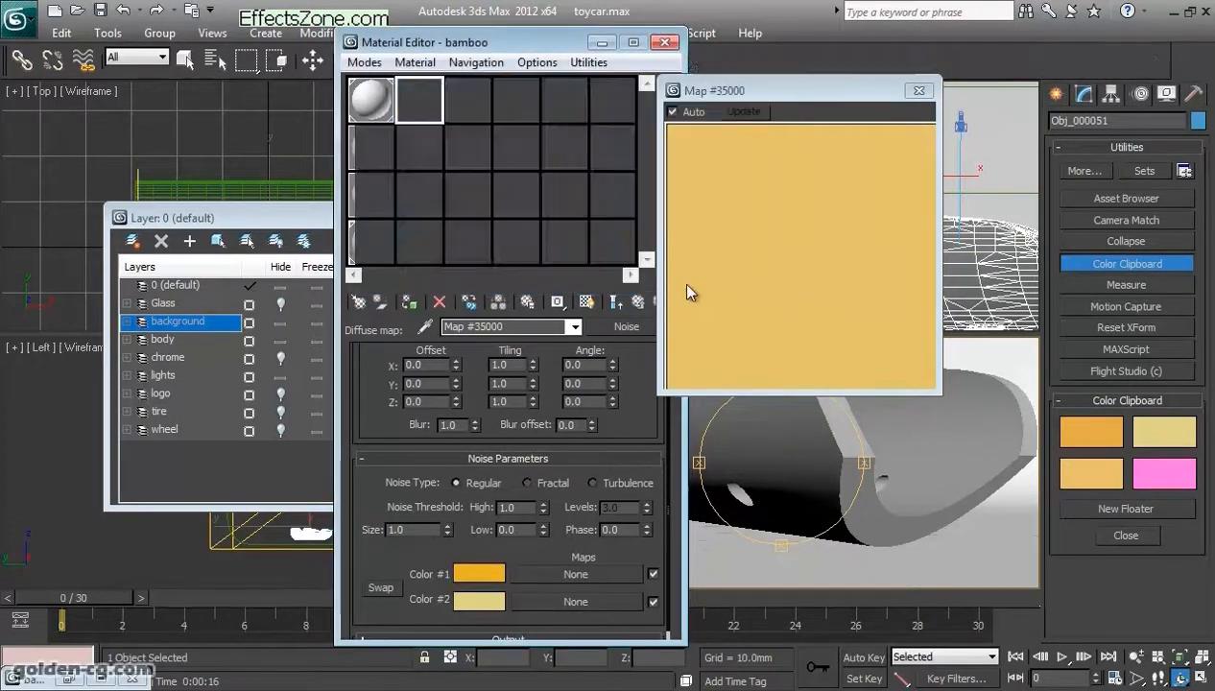
Step: Close the enlarged map preview, move the material editor aside and frame the body's cut edge in the perspective view for rendering
{"action": "left_click", "coordinate": [918, 93]}
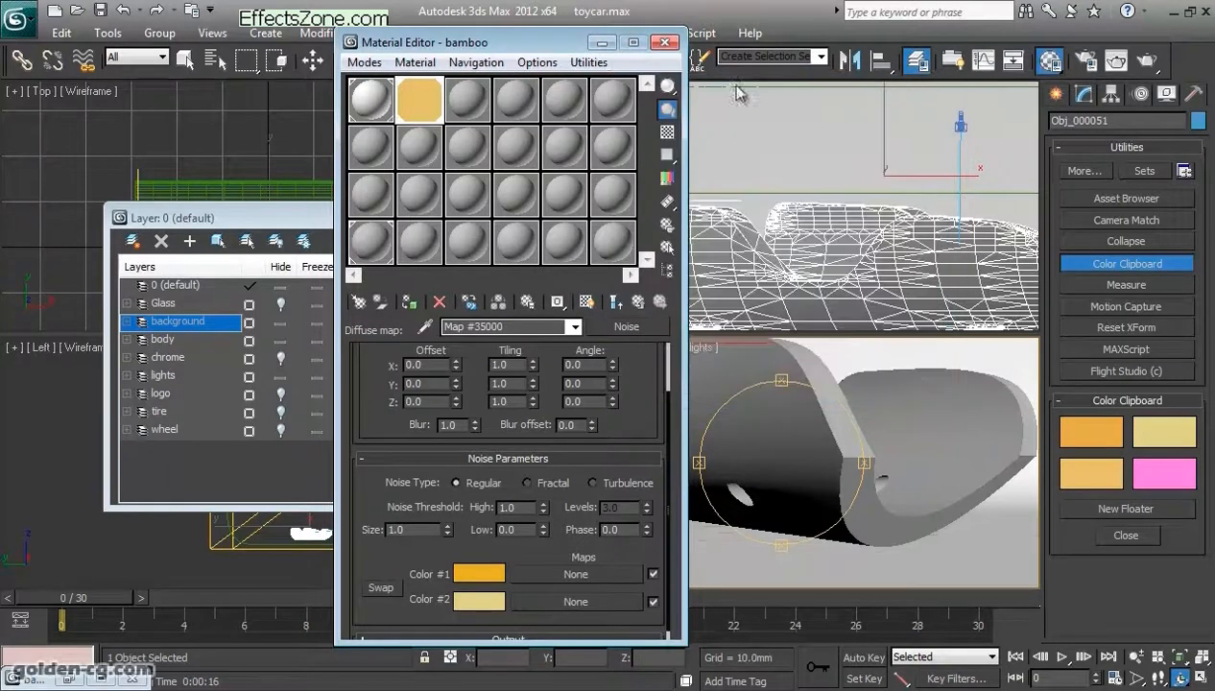
{"action": "left_click_drag", "start_coordinate": [567, 42], "coordinate": [375, 46]}
{"action": "scroll", "coordinate": [806, 435], "scroll_direction": "down", "scroll_amount": 5}
{"action": "left_click_drag", "start_coordinate": [803, 442], "coordinate": [915, 477]}
{"action": "scroll", "coordinate": [816, 466], "scroll_direction": "up", "scroll_amount": 3}
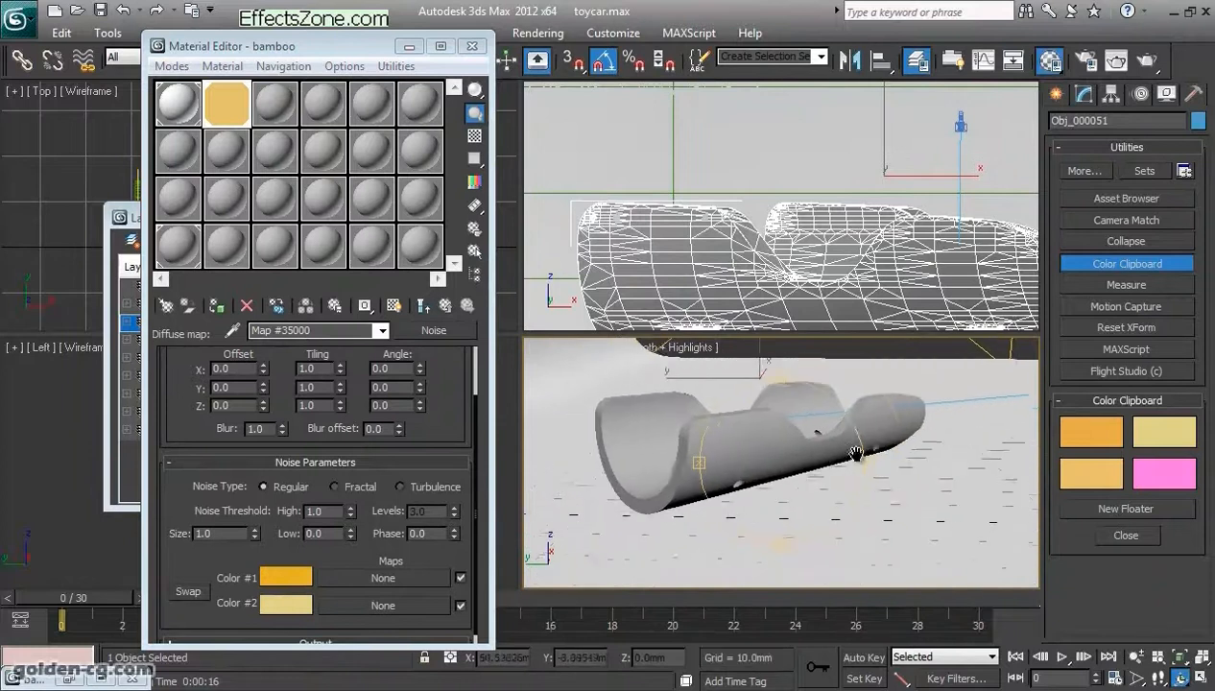
{"action": "scroll", "coordinate": [780, 461], "scroll_direction": "up", "scroll_amount": 2}
{"action": "left_click_drag", "start_coordinate": [781, 461], "coordinate": [804, 480]}
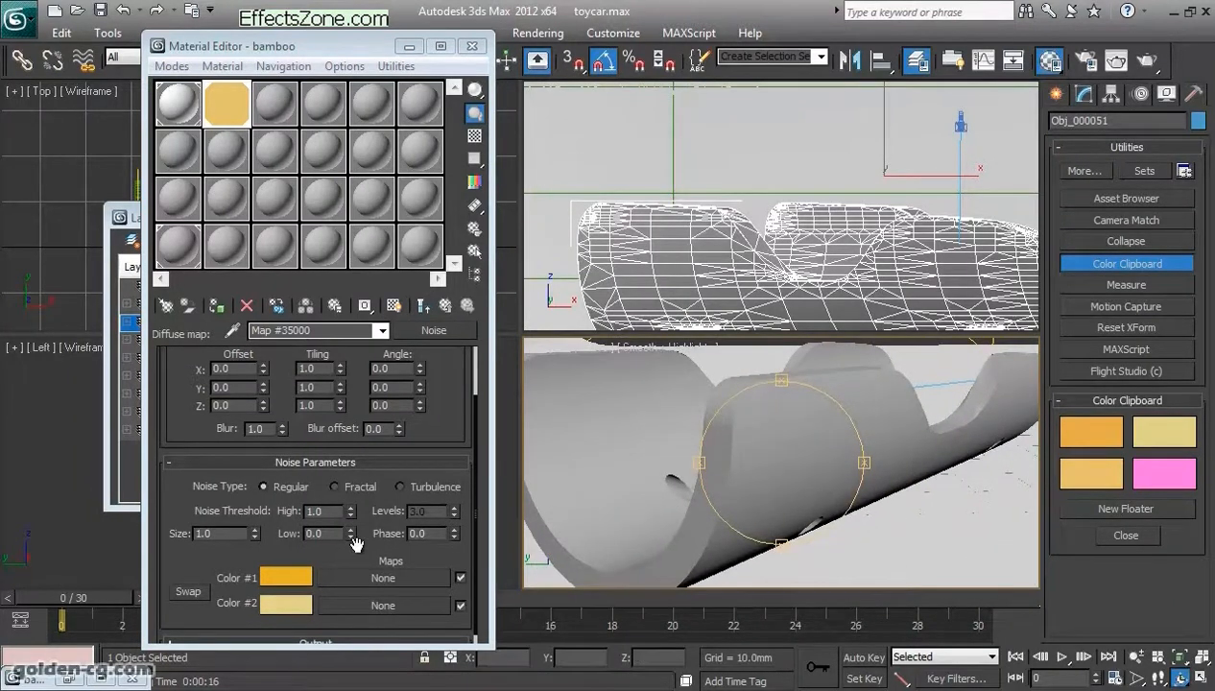
Step: Copy the diffuse Noise map into the bump slot of Material #95 as an independent copy
{"action": "left_click", "coordinate": [448, 303]}
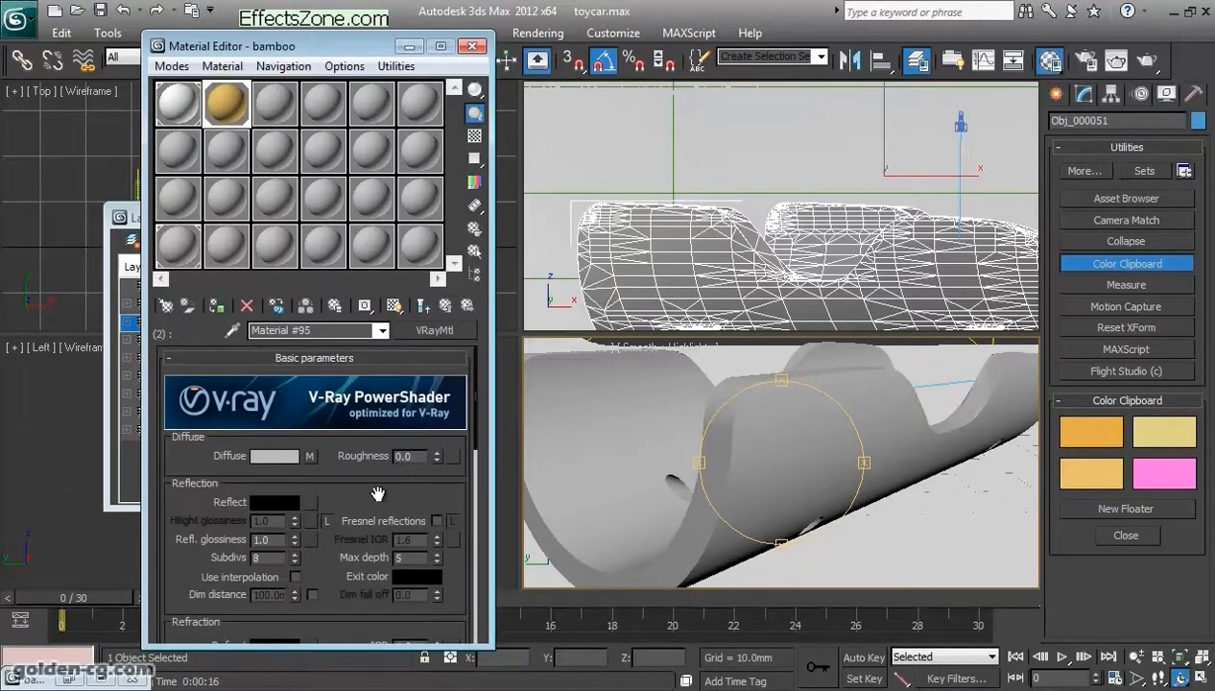
{"action": "left_click", "coordinate": [309, 456]}
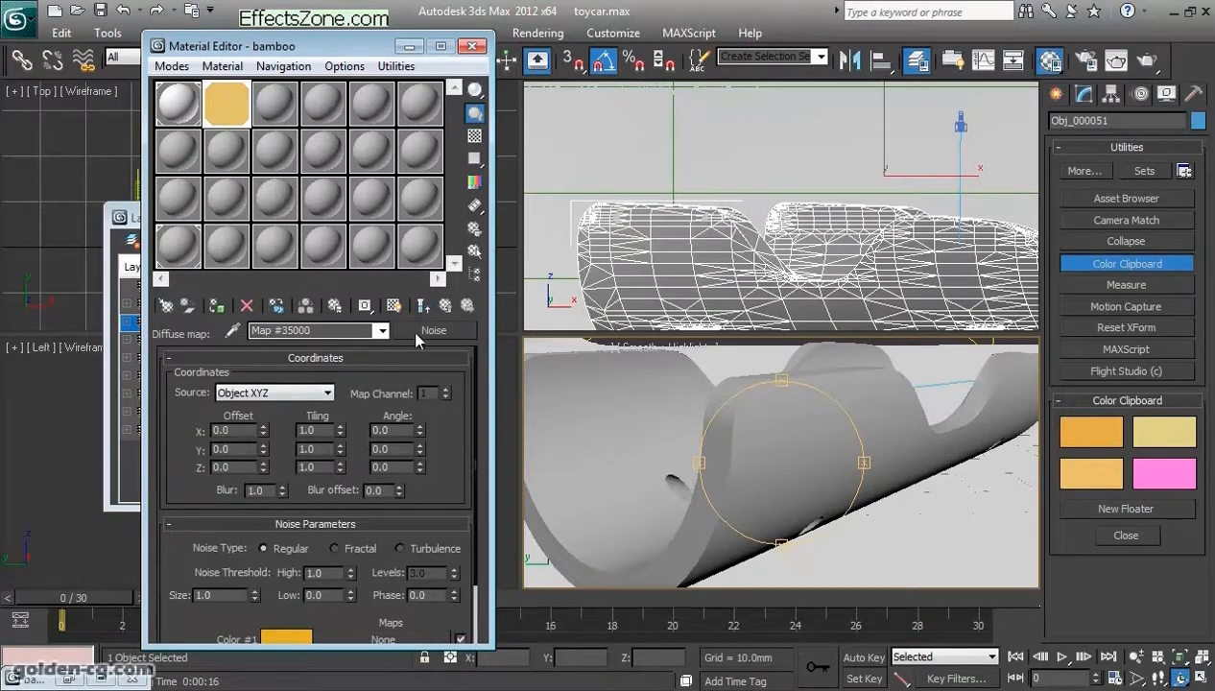
{"action": "left_click", "coordinate": [446, 305]}
{"action": "scroll", "coordinate": [379, 461], "scroll_direction": "down", "scroll_amount": 8}
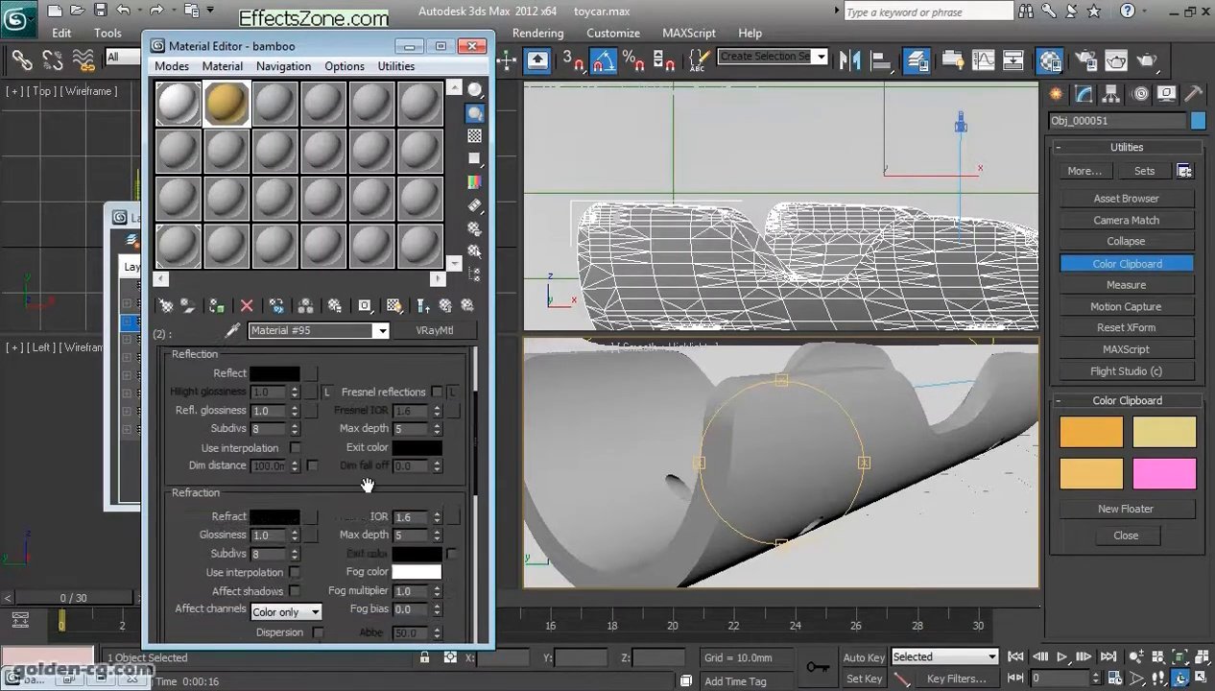
{"action": "scroll", "coordinate": [366, 490], "scroll_direction": "down", "scroll_amount": 10}
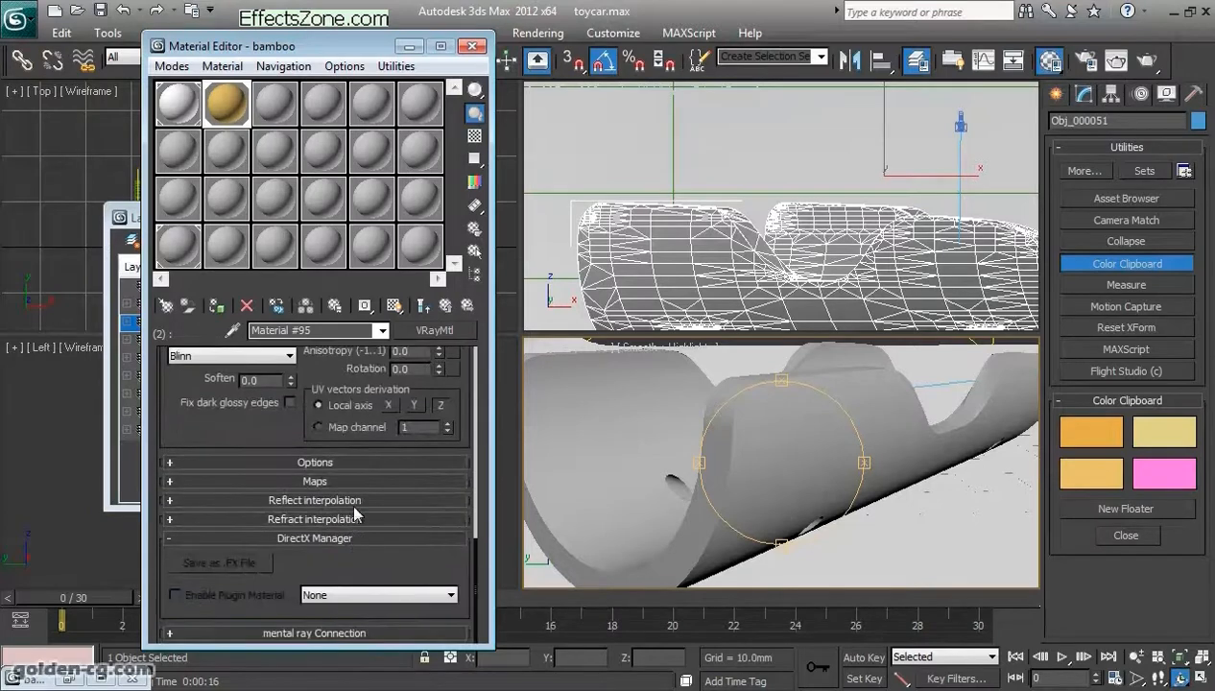
{"action": "left_click", "coordinate": [349, 483]}
{"action": "right_click", "coordinate": [386, 372]}
{"action": "left_click", "coordinate": [422, 406]}
{"action": "right_click", "coordinate": [321, 598]}
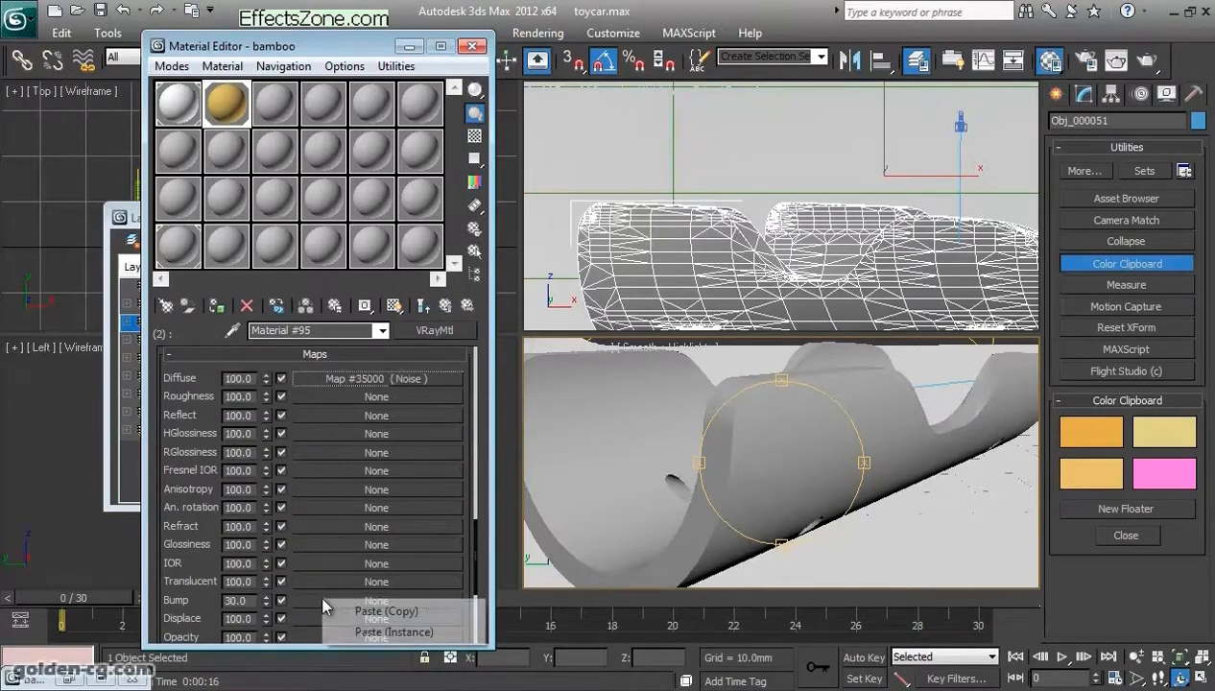
{"action": "left_click", "coordinate": [369, 632]}
Step: Open an enlarged material preview, set the bump Noise map's size to 0.02 and the bump amount to 100
{"action": "double_click", "coordinate": [228, 108]}
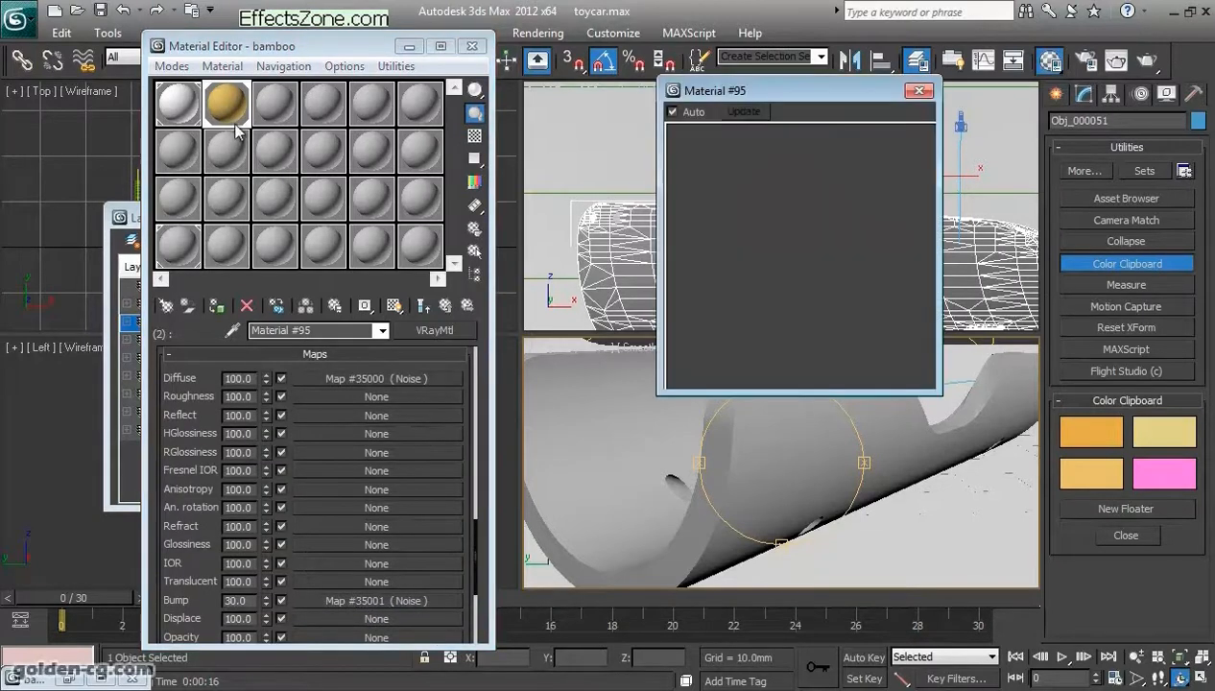
{"action": "left_click", "coordinate": [316, 604]}
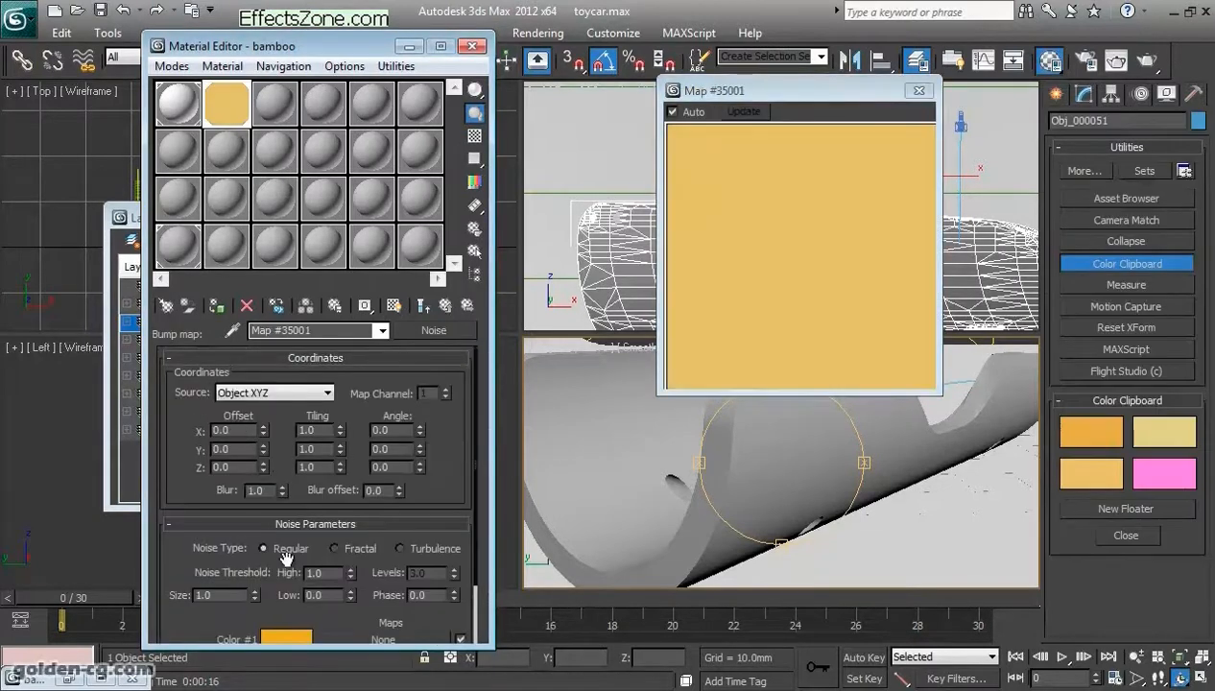
{"action": "scroll", "coordinate": [235, 553], "scroll_direction": "down", "scroll_amount": 3}
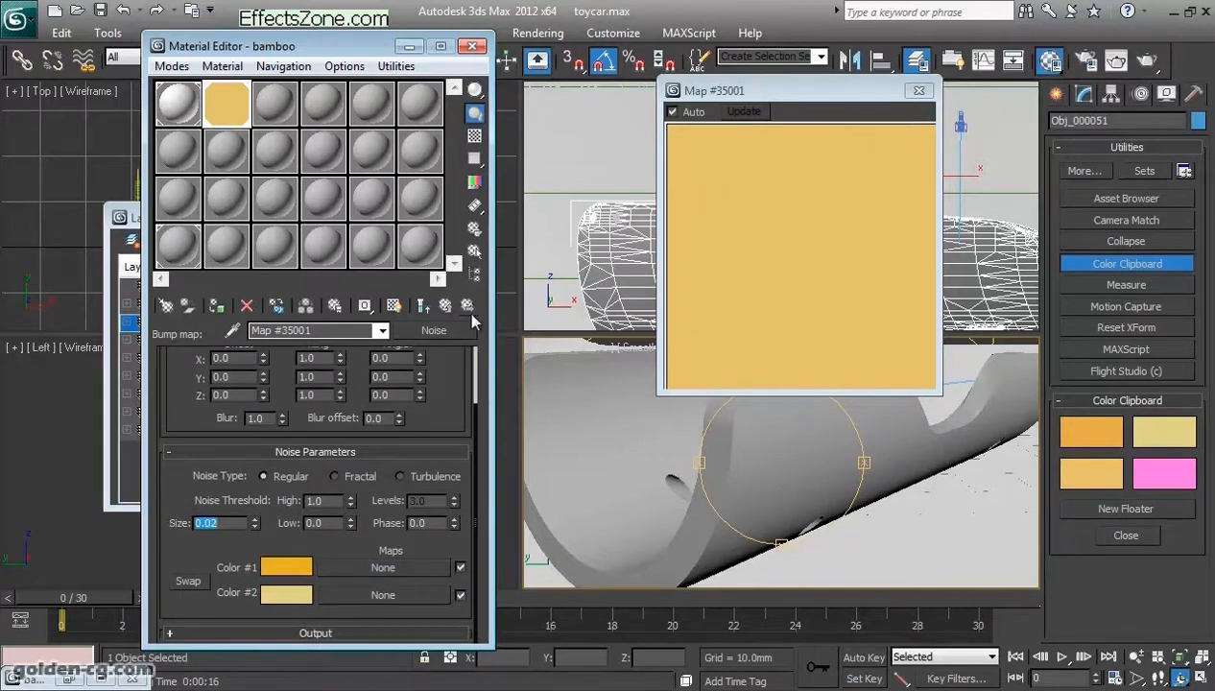
{"action": "left_click", "coordinate": [446, 305]}
{"action": "double_click", "coordinate": [249, 601]}
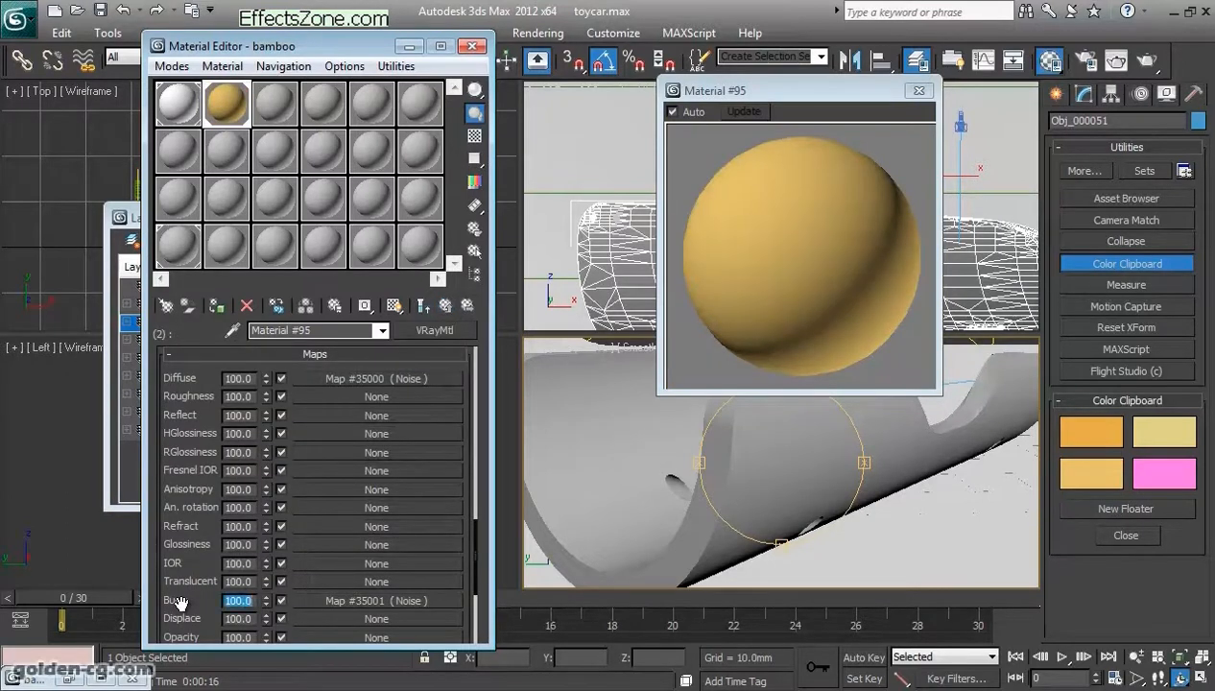
Step: Start a test render, cancel it, and set the diffuse Noise map's size to 0.1
{"action": "left_click", "coordinate": [1149, 60]}
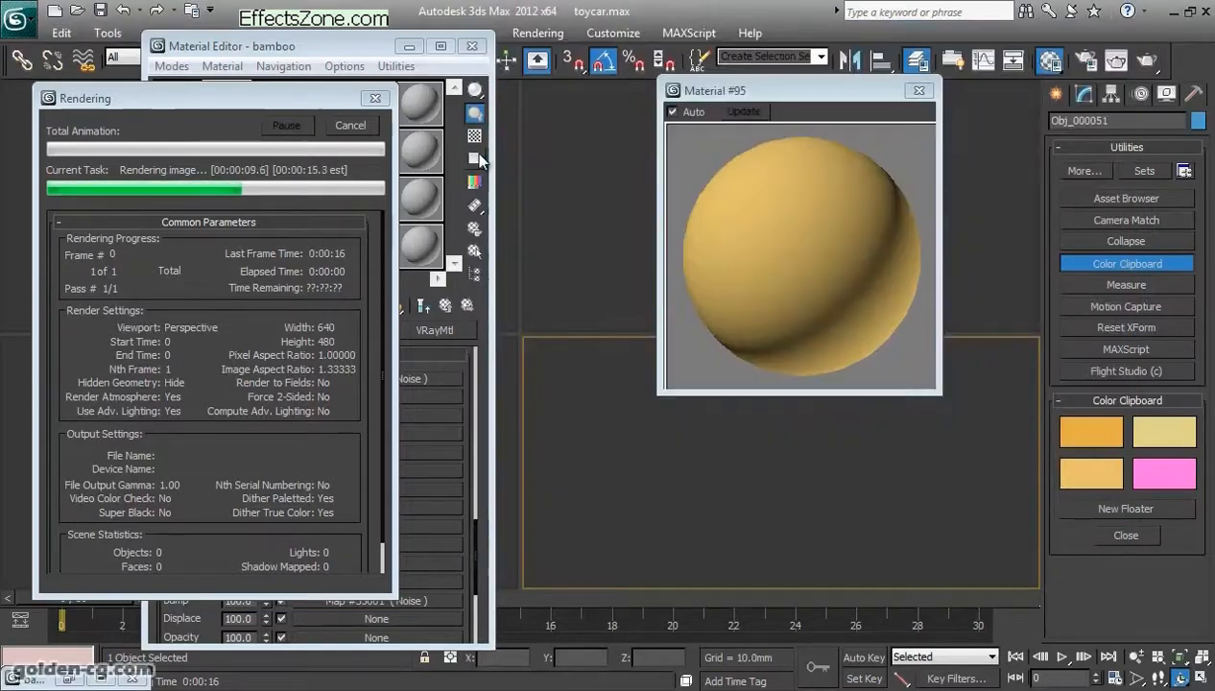
{"action": "left_click", "coordinate": [350, 125]}
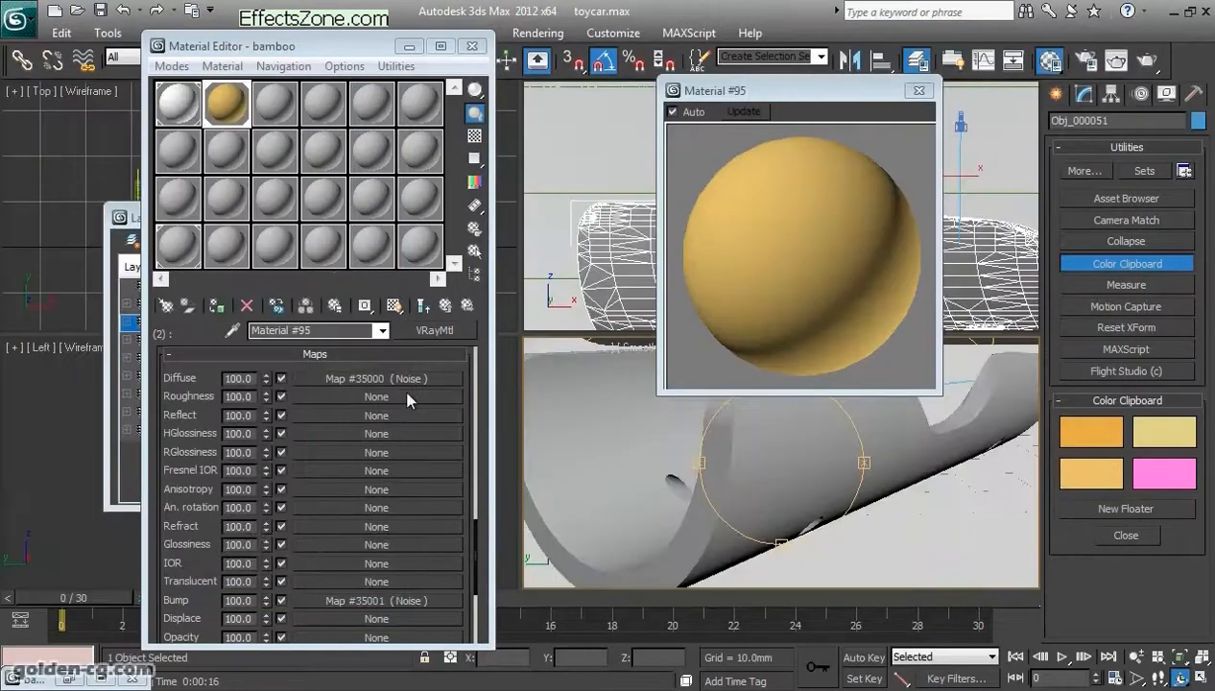
{"action": "left_click", "coordinate": [384, 379]}
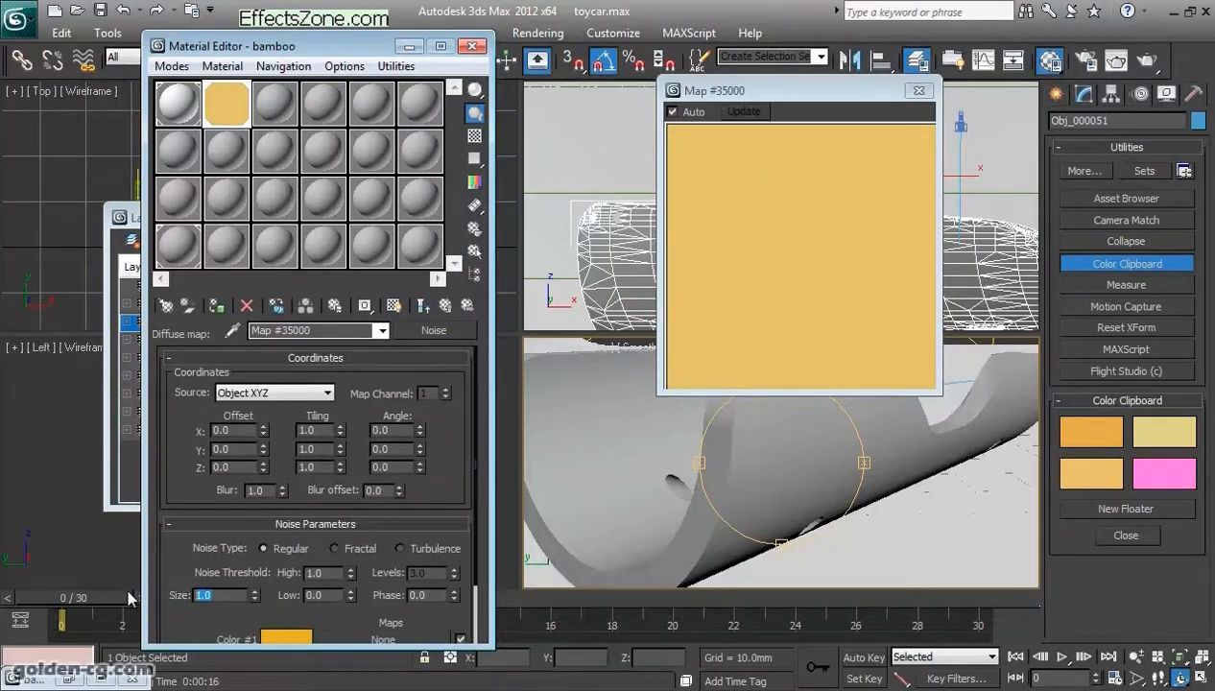
{"action": "key", "text": "Return"}
Step: Render the close-up, magnify the cut edge to examine its noise and colour, and stop the render
{"action": "left_click", "coordinate": [1151, 61]}
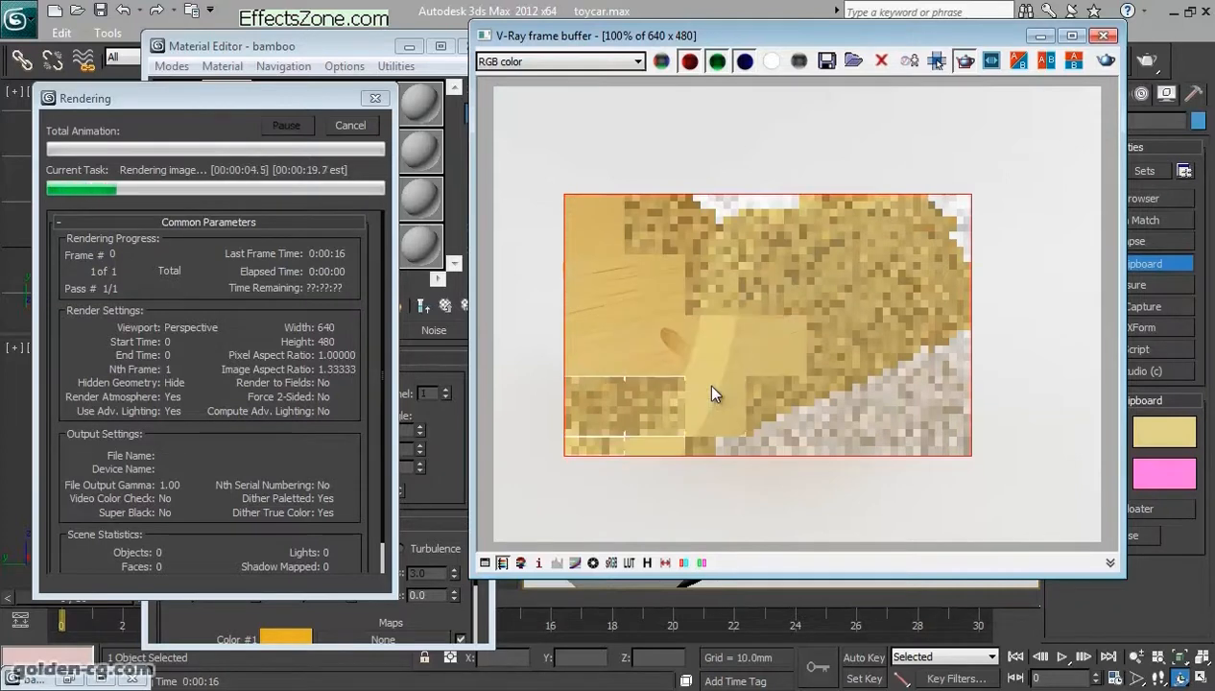
{"action": "scroll", "coordinate": [703, 382], "scroll_direction": "up", "scroll_amount": 1}
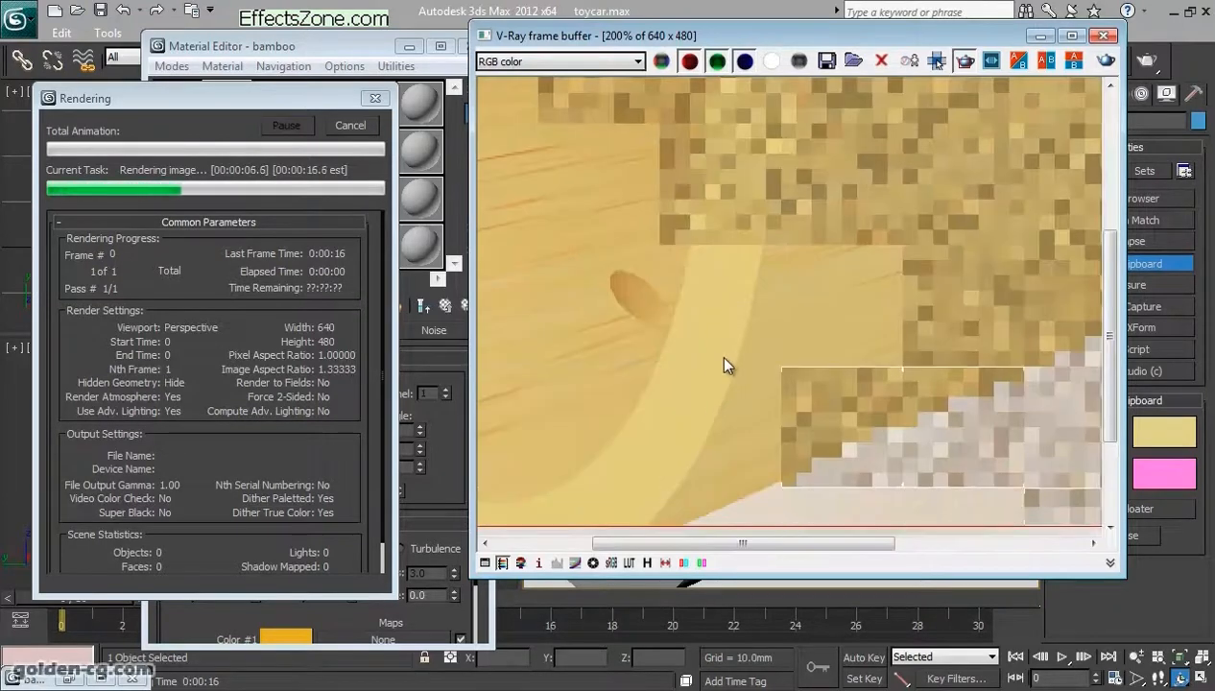
{"action": "scroll", "coordinate": [723, 370], "scroll_direction": "down", "scroll_amount": 1}
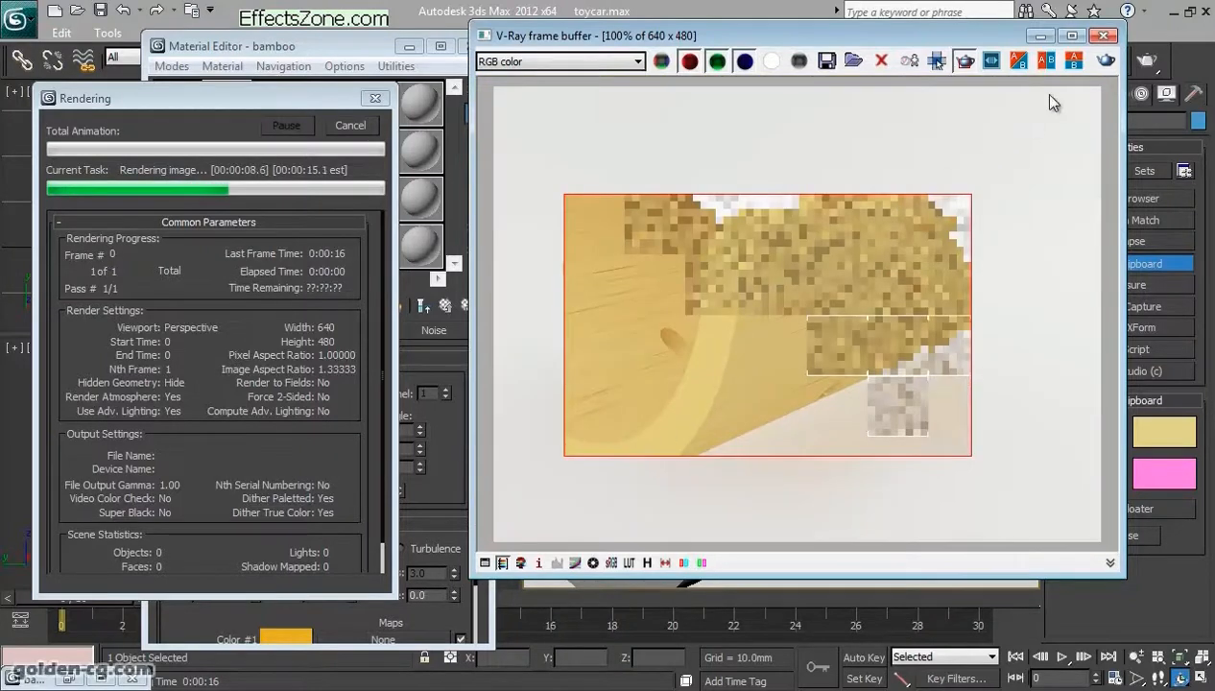
{"action": "left_click", "coordinate": [352, 126]}
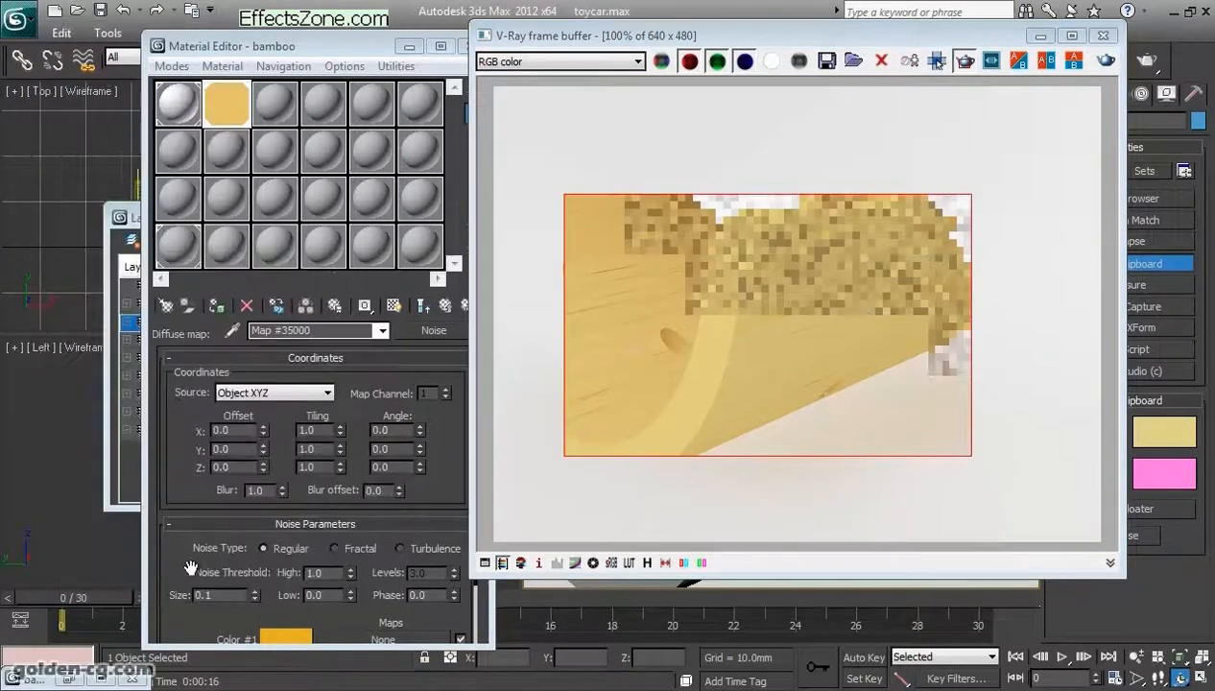
Step: Replace the diffuse Noise map's Color #1 with the light orange swatch from the Color Clipboard
{"action": "left_click_drag", "start_coordinate": [191, 568], "coordinate": [192, 496]}
{"action": "left_click", "coordinate": [280, 567]}
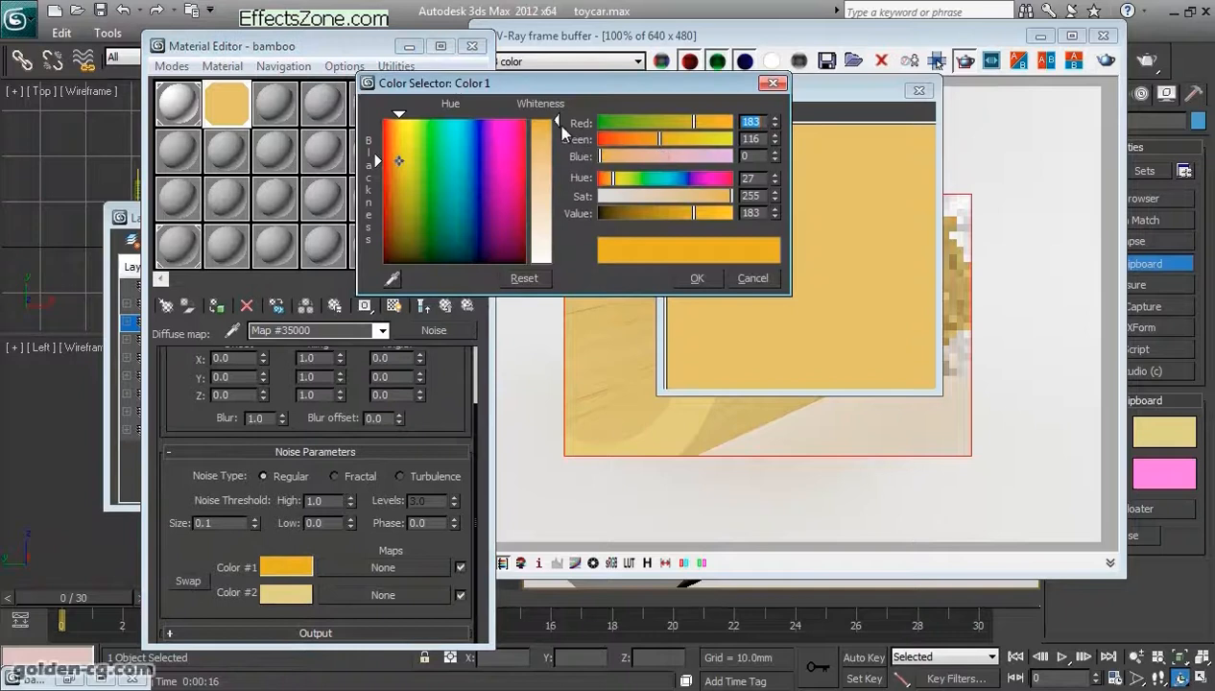
{"action": "left_click", "coordinate": [744, 279]}
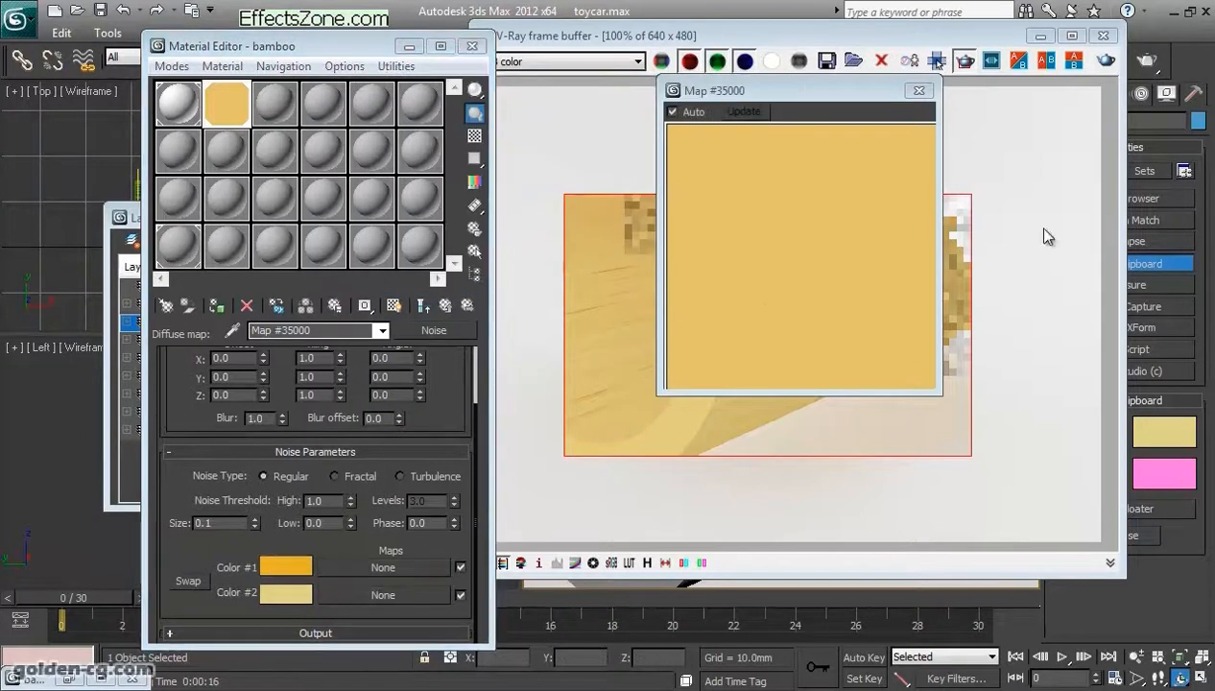
{"action": "left_click_drag", "start_coordinate": [980, 37], "coordinate": [835, 35]}
{"action": "right_click", "coordinate": [1086, 472]}
{"action": "left_click", "coordinate": [1103, 488]}
{"action": "right_click", "coordinate": [286, 568]}
{"action": "left_click", "coordinate": [318, 597]}
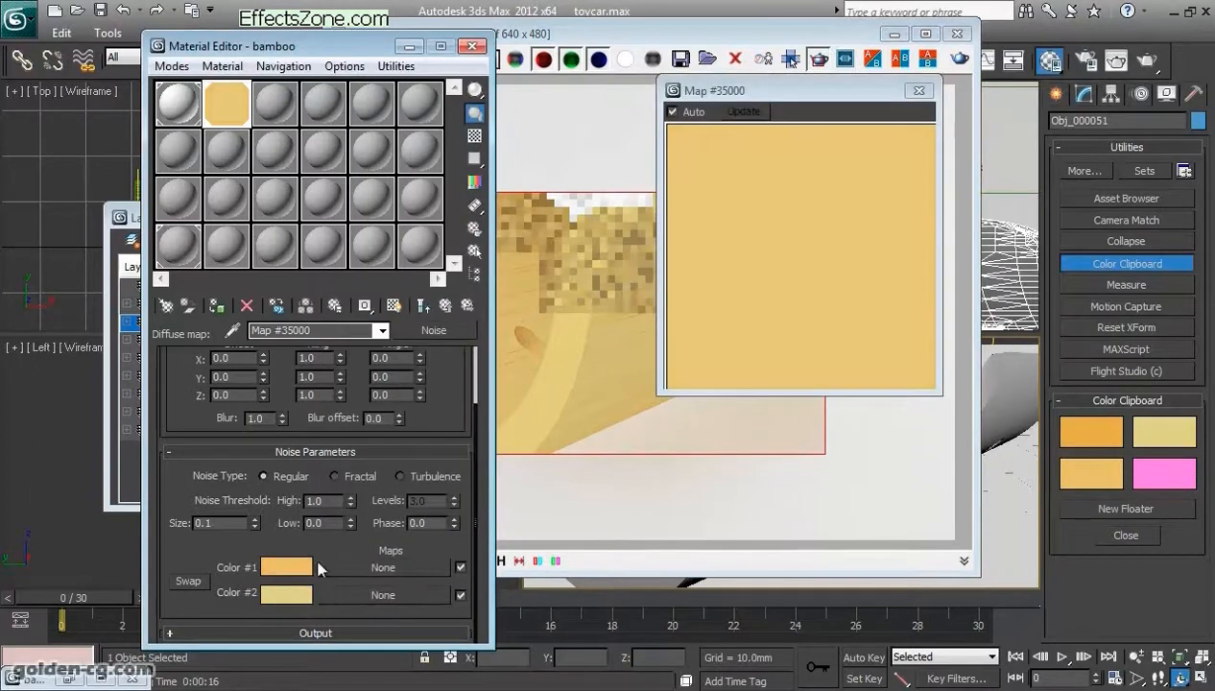
Step: Lighten the diffuse Noise map's Color #2 to a paler yellow, about RGB 204, 188, 98
{"action": "left_click", "coordinate": [282, 595]}
{"action": "left_click_drag", "start_coordinate": [555, 156], "coordinate": [561, 180]}
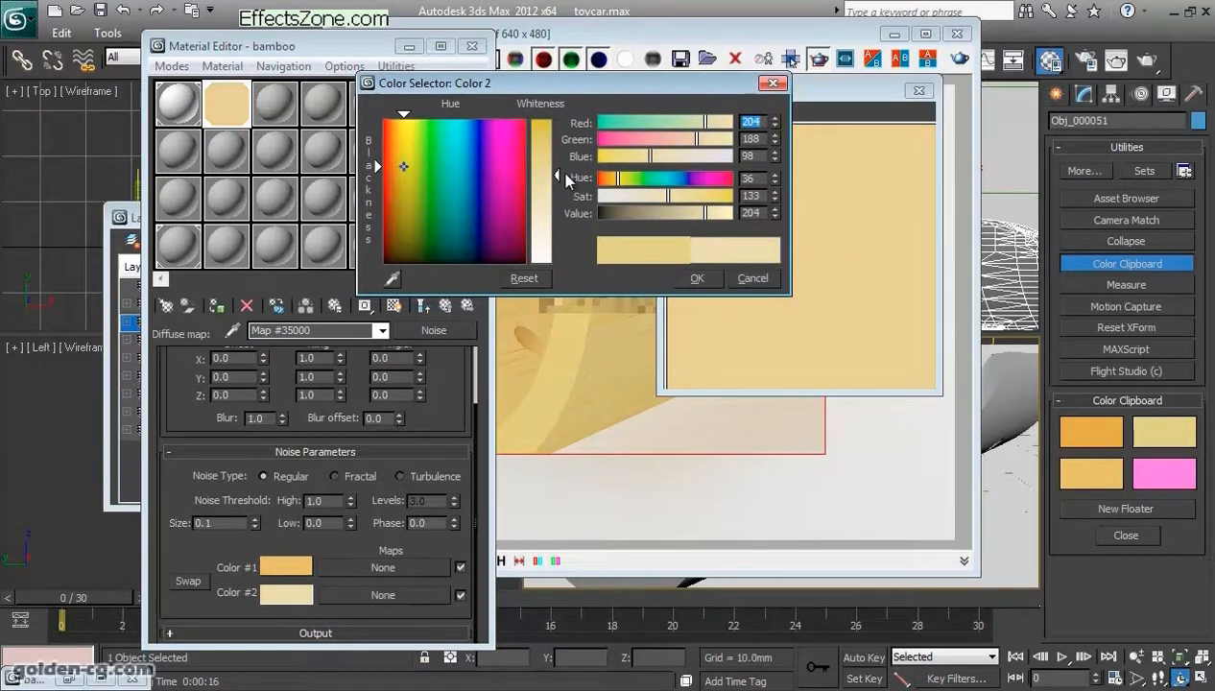
{"action": "left_click", "coordinate": [696, 277]}
Step: Return to the edge sub-material's maps and set its Bump amount to 150
{"action": "left_click", "coordinate": [587, 359]}
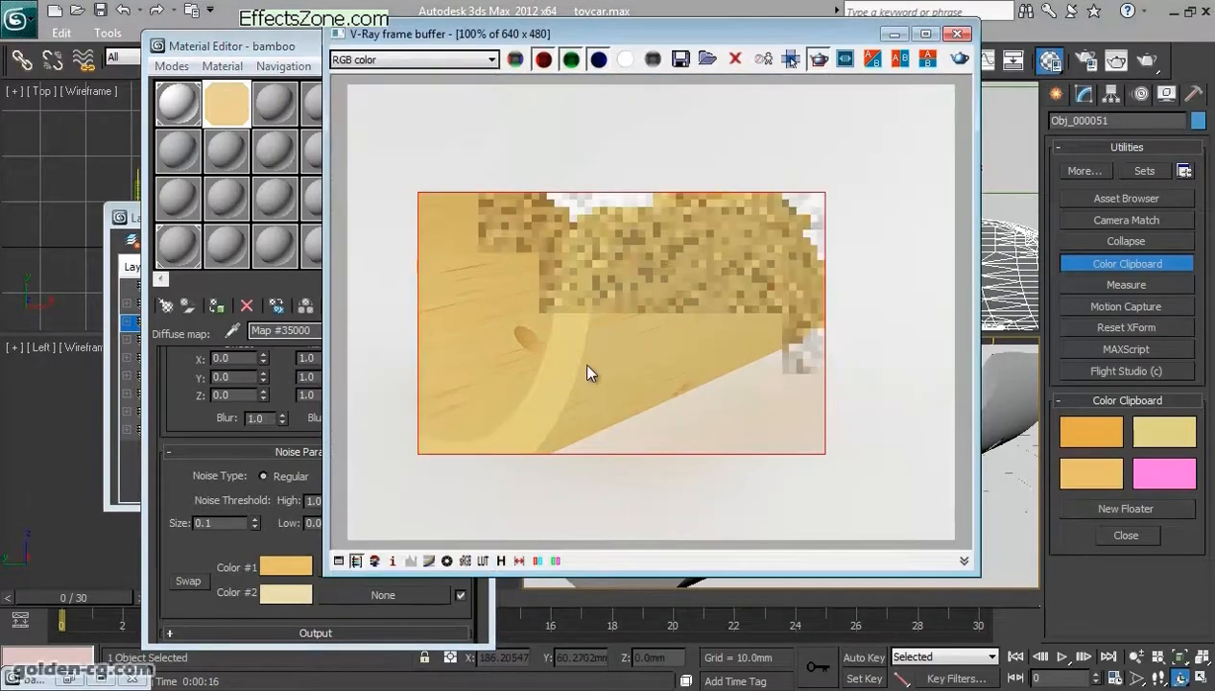
{"action": "left_click", "coordinate": [312, 485]}
{"action": "left_click", "coordinate": [335, 476]}
{"action": "left_click", "coordinate": [422, 305]}
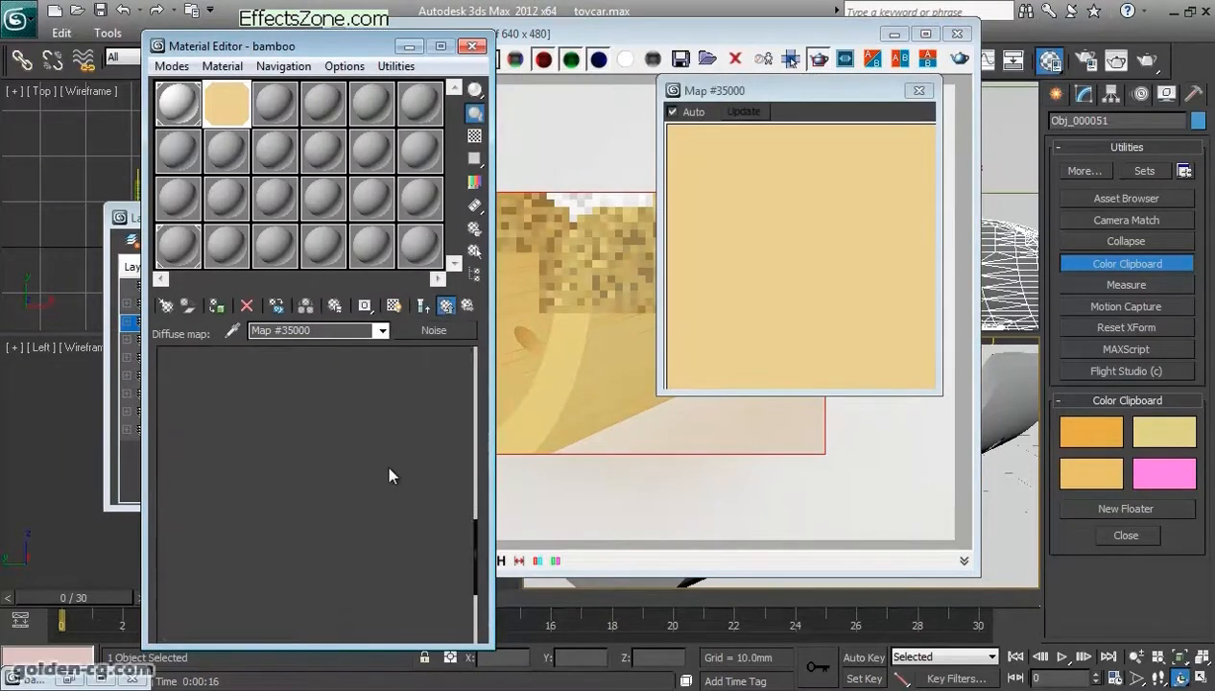
{"action": "double_click", "coordinate": [252, 601]}
{"action": "type", "text": "150"}
{"action": "key", "text": "Return"}
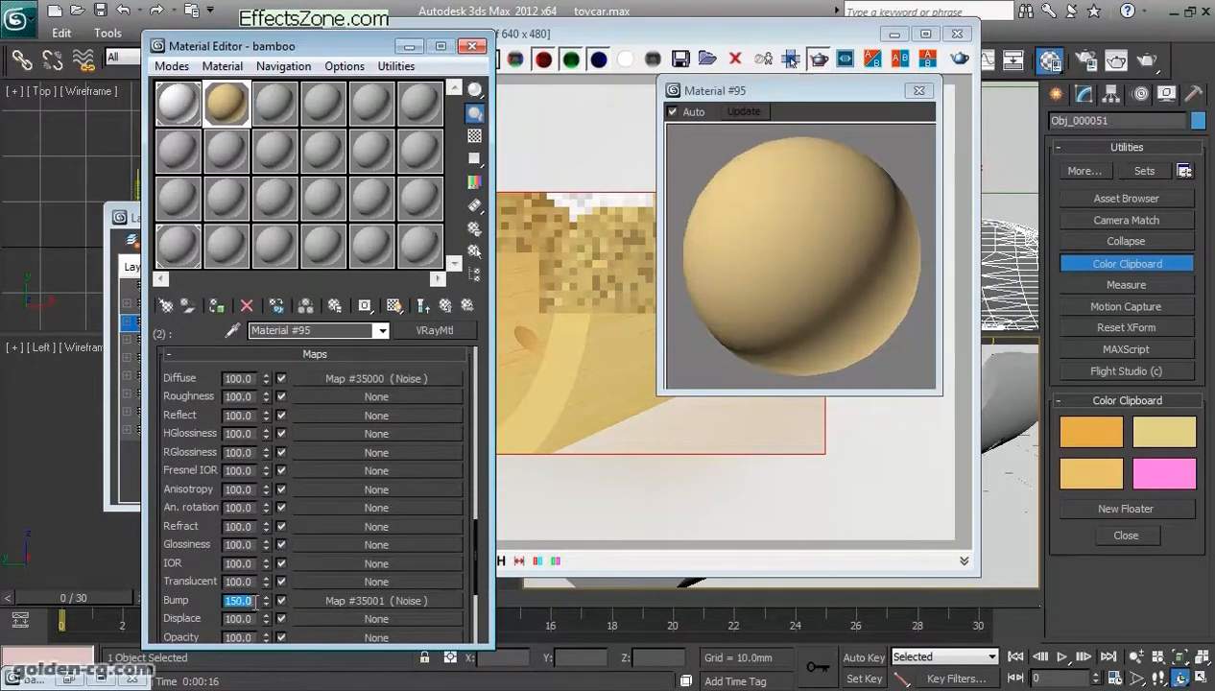
Step: Render a small region around the curved cut edge and magnify it to examine the edge colour and bump
{"action": "left_click", "coordinate": [652, 261]}
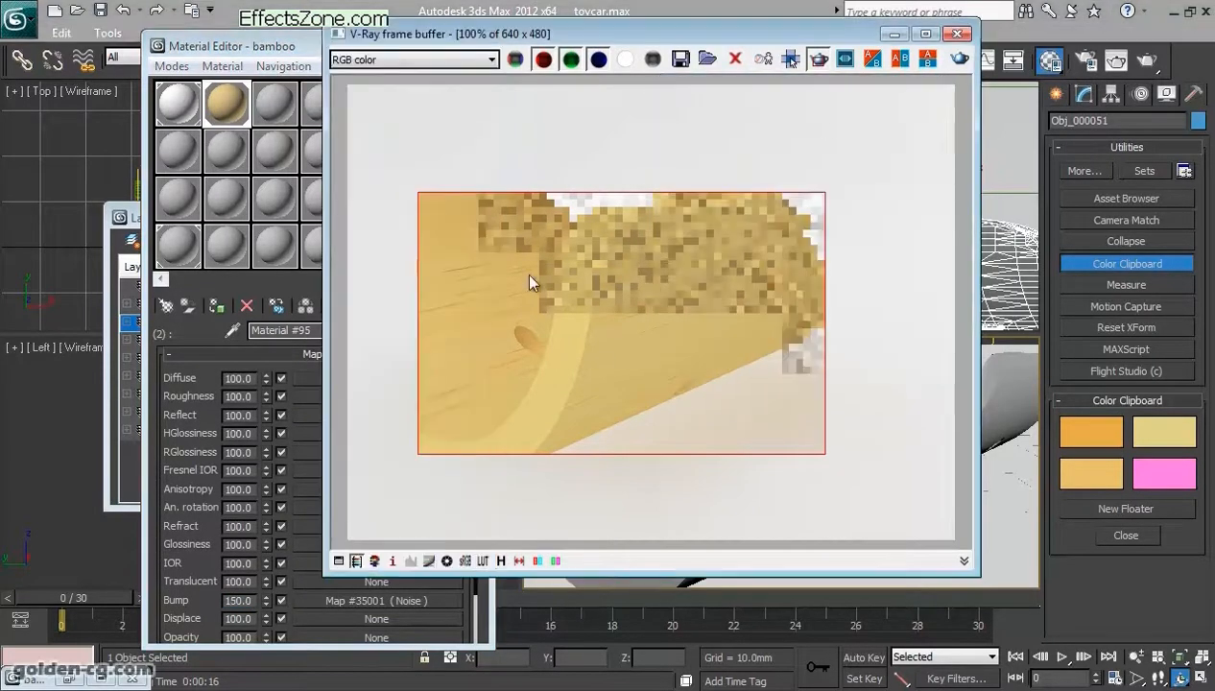
{"action": "left_click_drag", "start_coordinate": [496, 290], "coordinate": [607, 449]}
{"action": "left_click", "coordinate": [958, 59]}
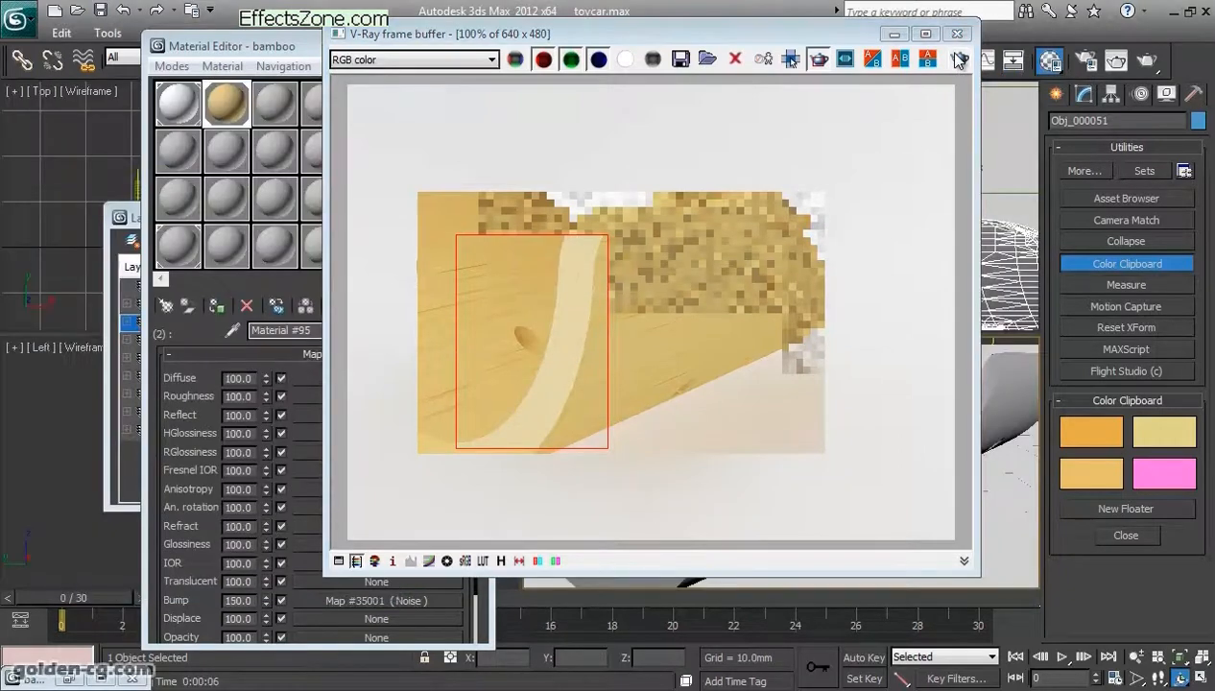
{"action": "scroll", "coordinate": [588, 335], "scroll_direction": "up", "scroll_amount": 1}
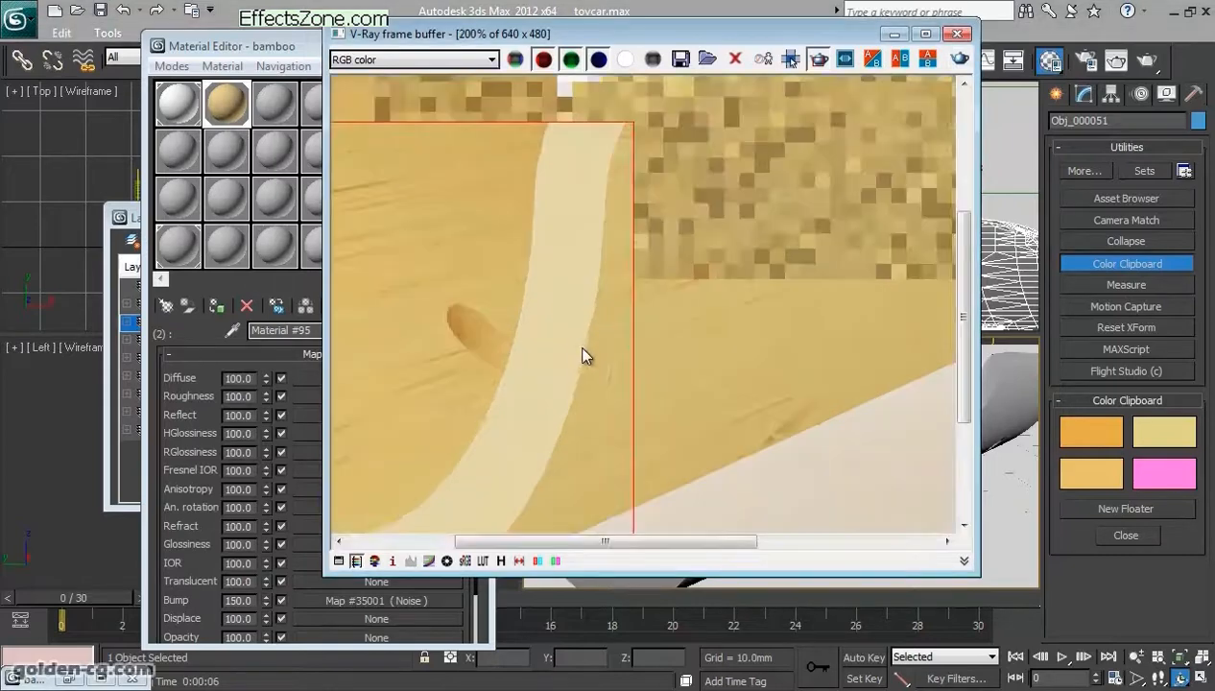
{"action": "double_click", "coordinate": [716, 35]}
{"action": "double_click", "coordinate": [670, 15]}
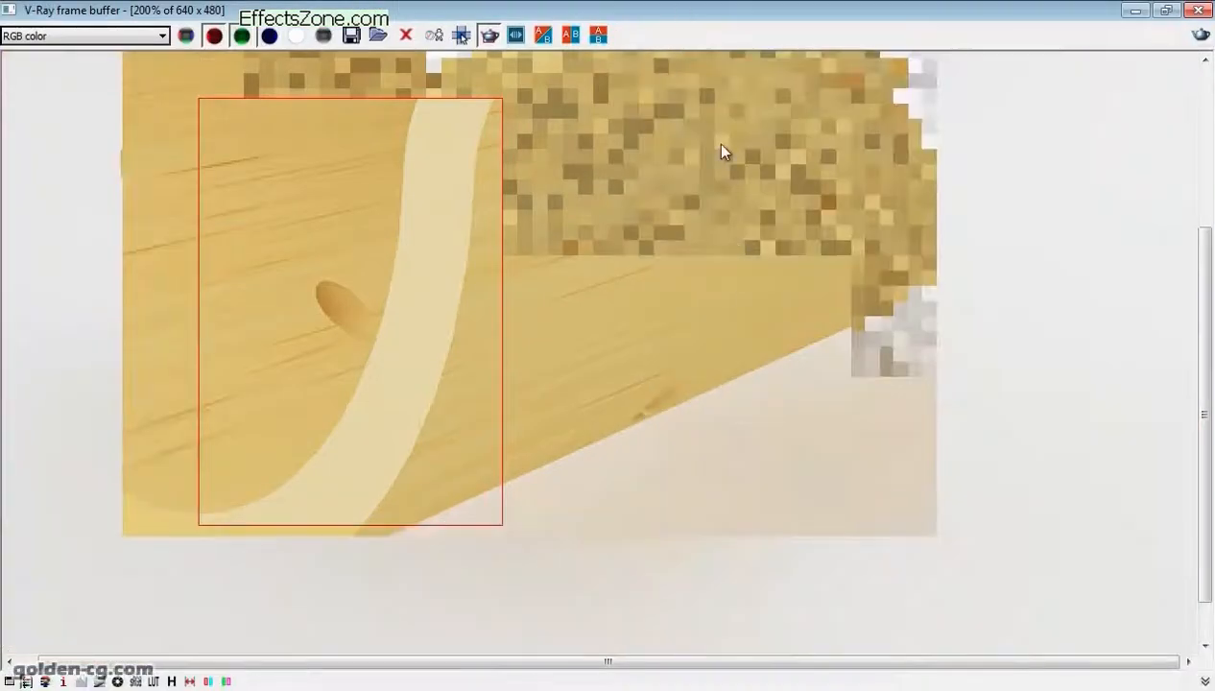
{"action": "scroll", "coordinate": [716, 313], "scroll_direction": "down", "scroll_amount": 1}
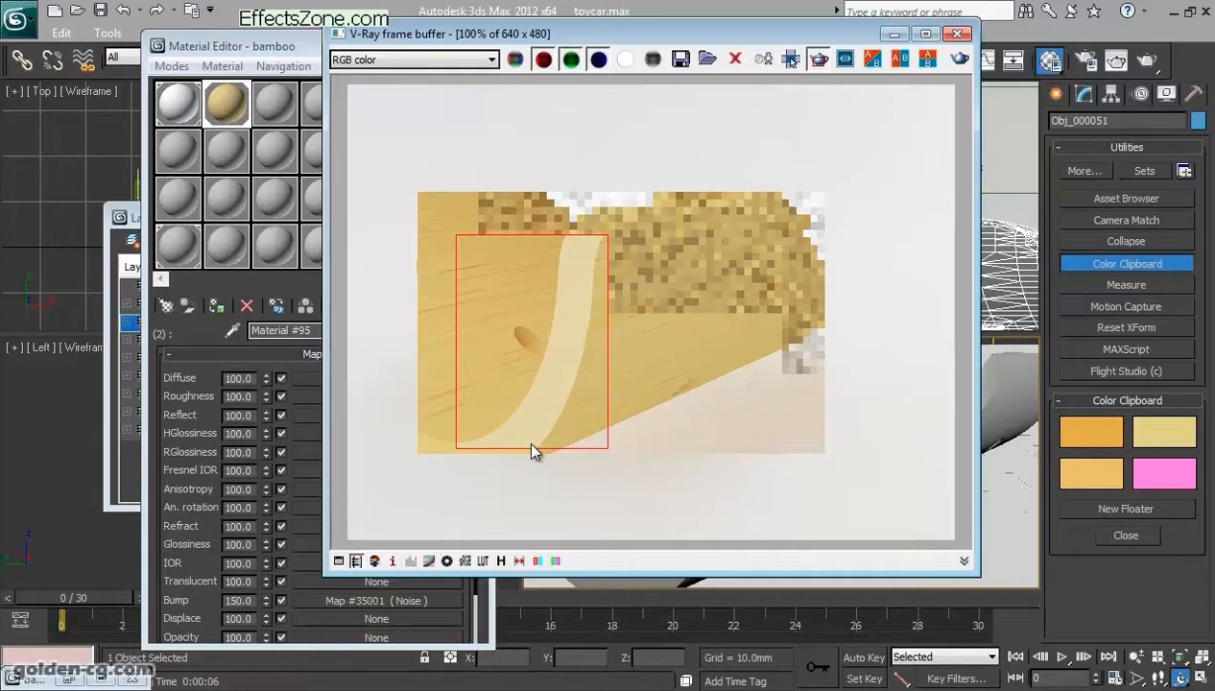
{"action": "left_click", "coordinate": [957, 36]}
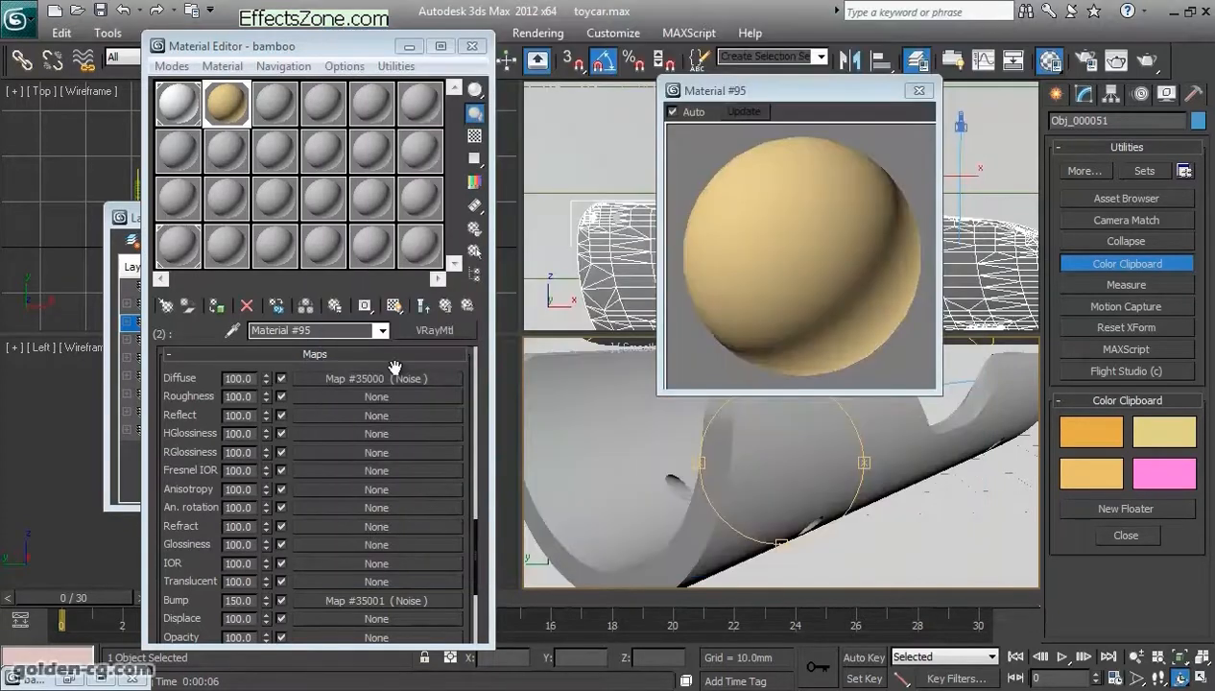
Step: Close the enlarged material preview, switch to the Camera001 view, and render the full frame to check the bamboo body
{"action": "left_click_drag", "start_coordinate": [397, 366], "coordinate": [398, 531]}
{"action": "scroll", "coordinate": [399, 530], "scroll_direction": "up", "scroll_amount": 8}
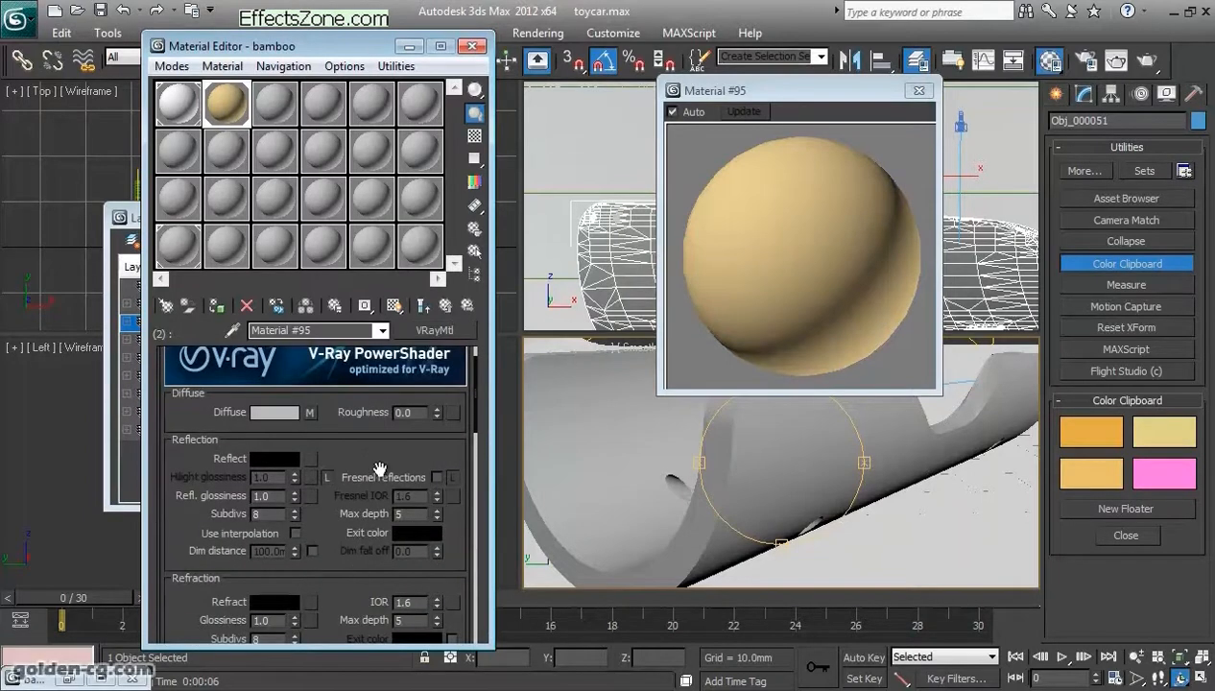
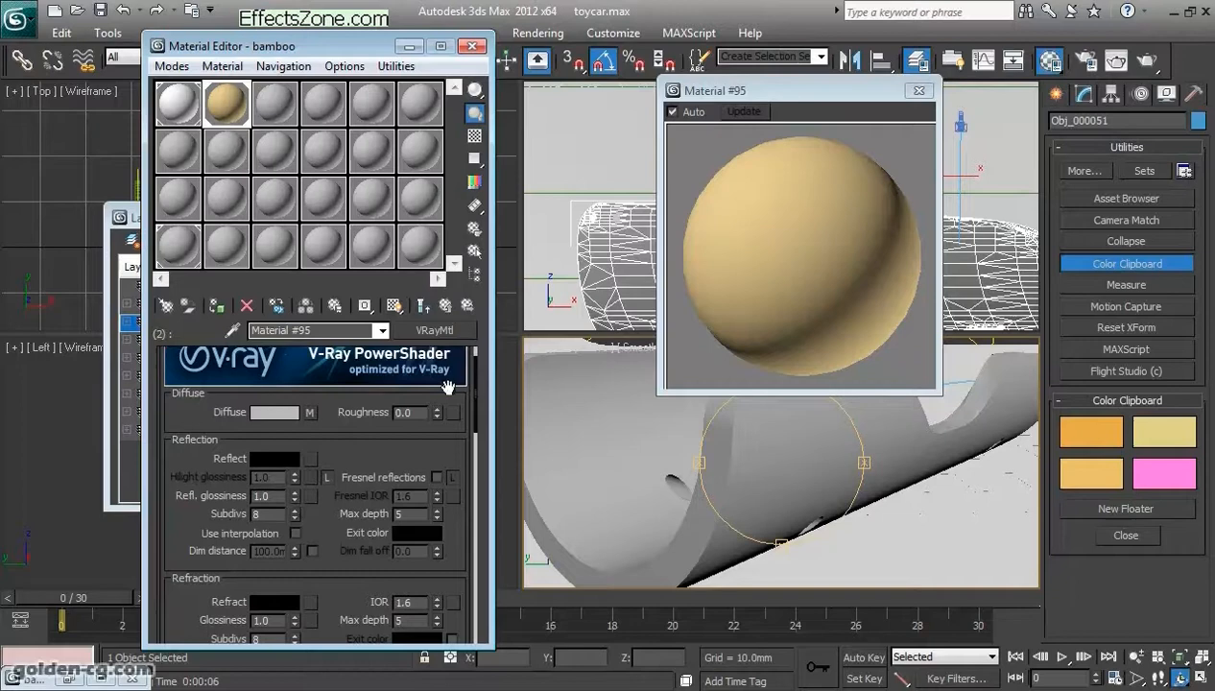
{"action": "left_click", "coordinate": [919, 91]}
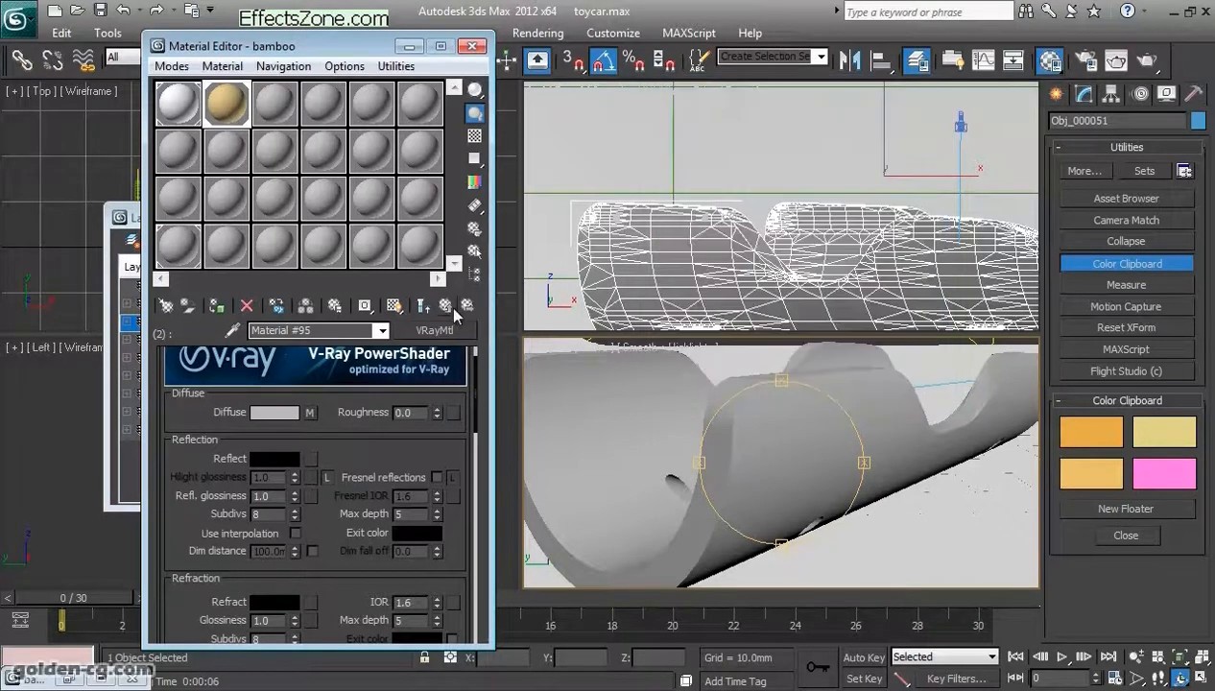
{"action": "key", "text": "w"}
{"action": "key", "text": "c"}
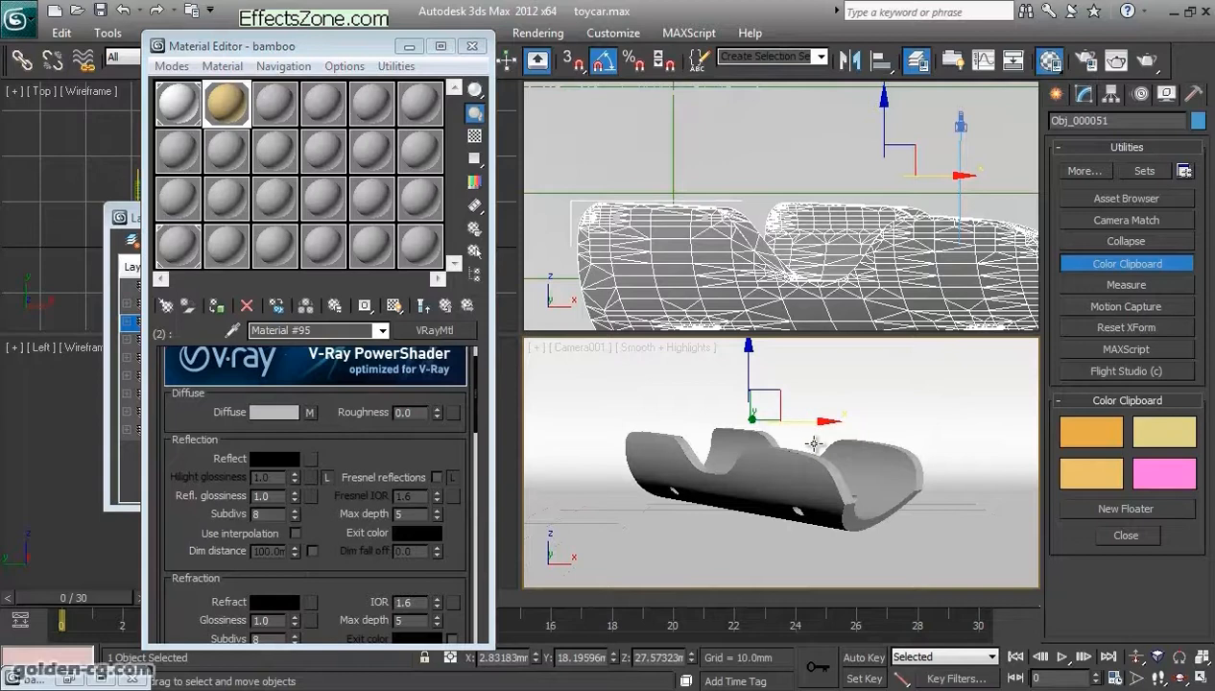
{"action": "left_click", "coordinate": [1145, 62]}
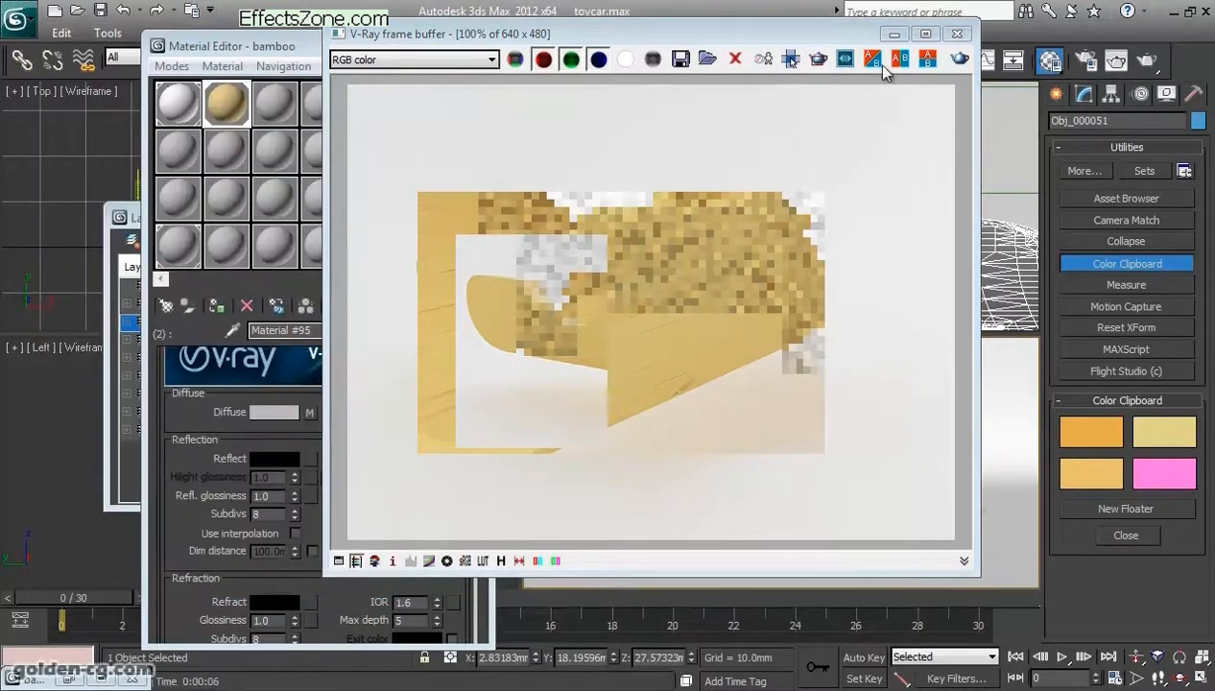
{"action": "left_click", "coordinate": [959, 59]}
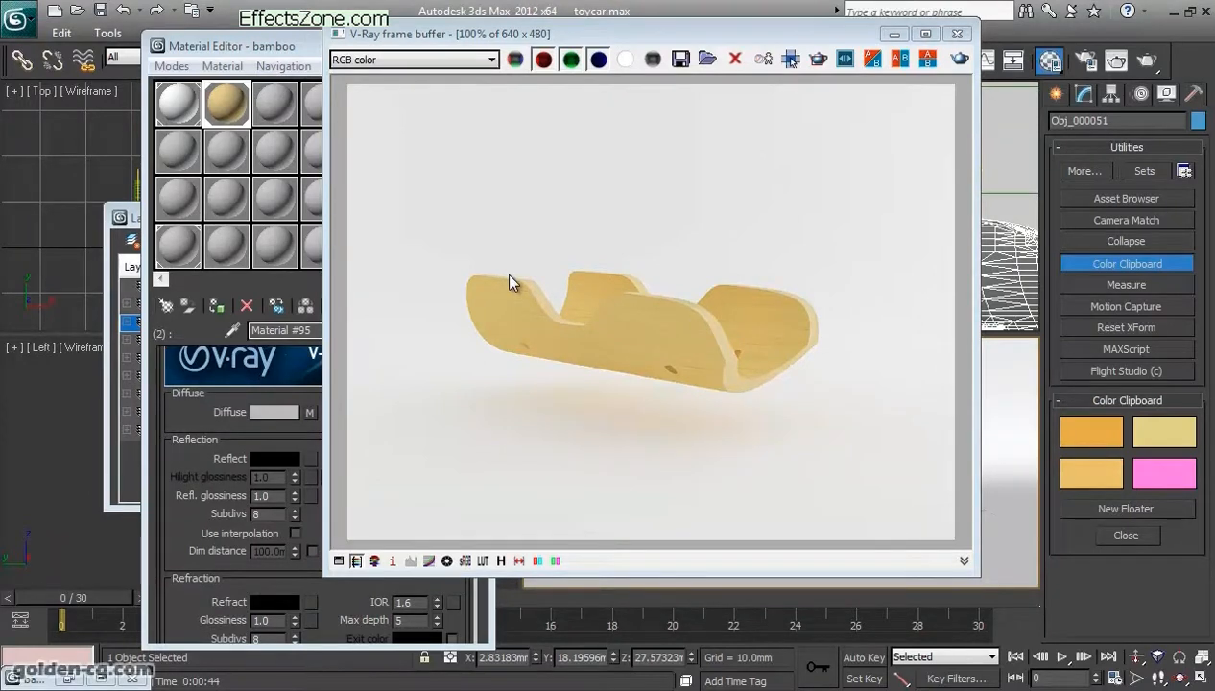
{"action": "left_click", "coordinate": [501, 561]}
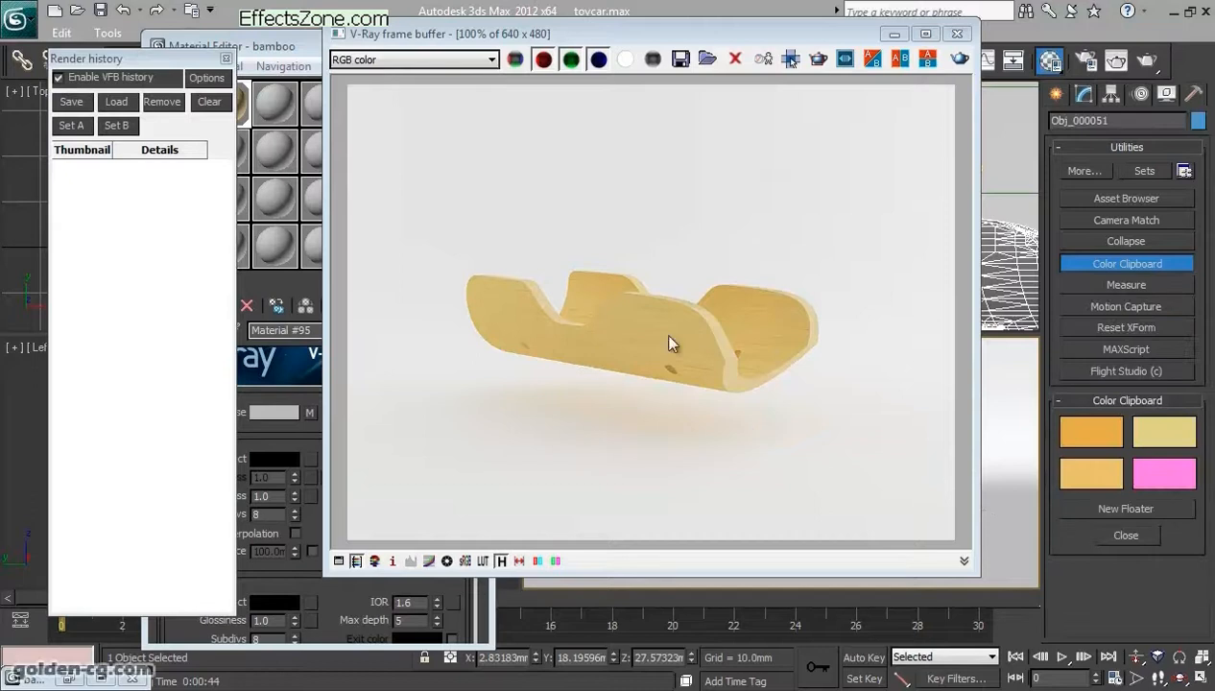
{"action": "left_click", "coordinate": [957, 33]}
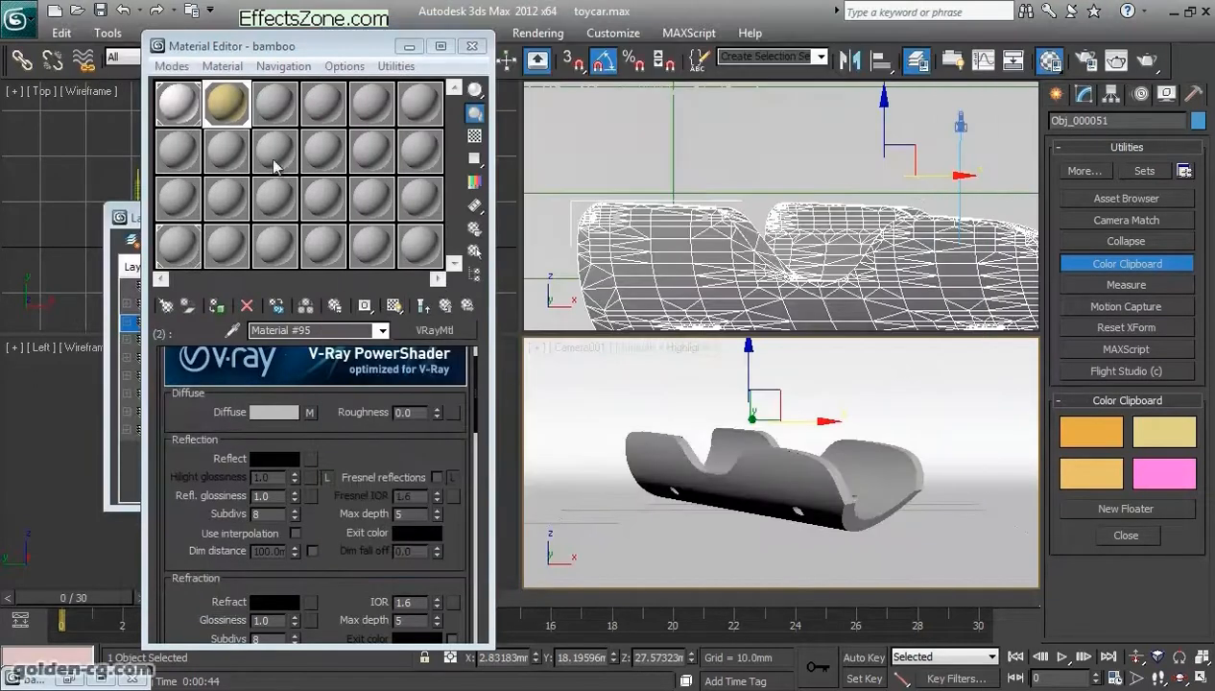
Step: Change the unused 04 - Default material's type to VRayMtl
{"action": "left_click", "coordinate": [270, 107]}
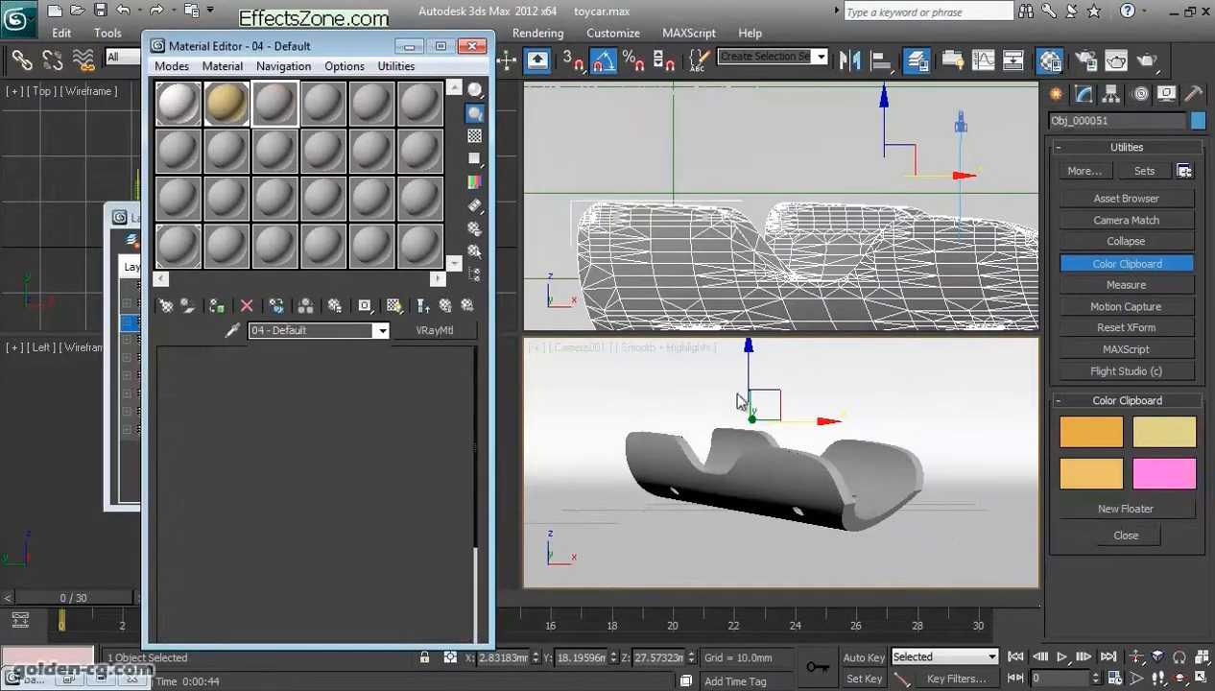
{"action": "left_click", "coordinate": [336, 330]}
{"action": "left_click", "coordinate": [426, 328]}
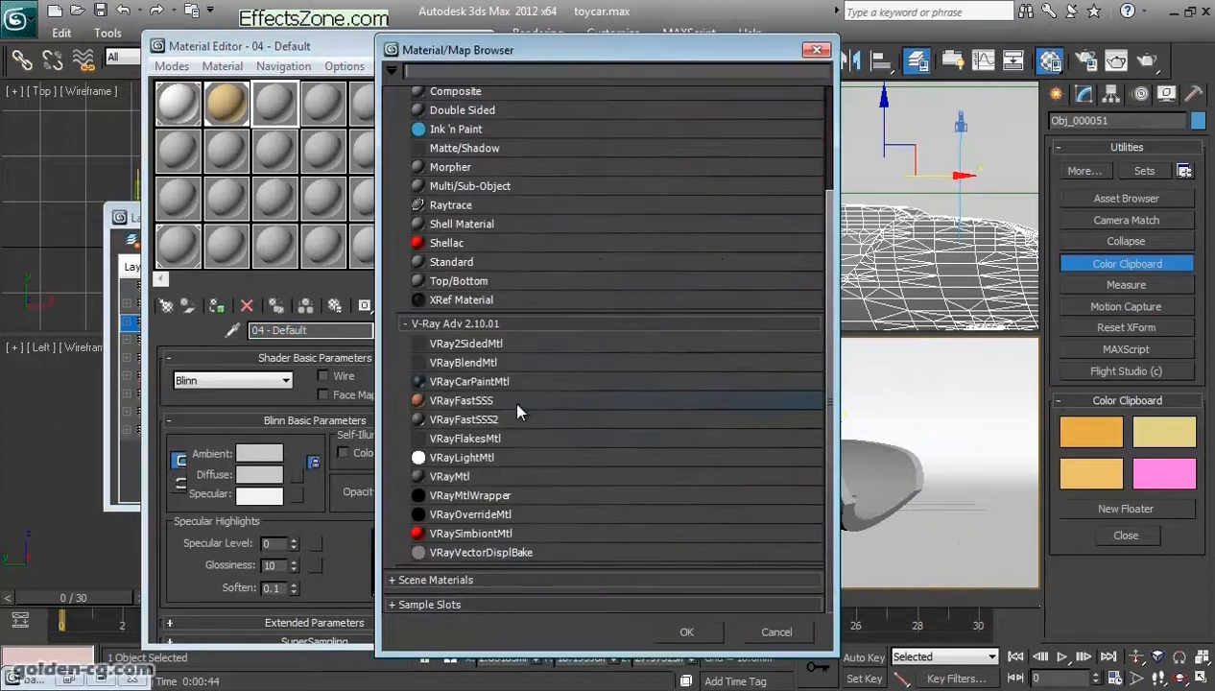
{"action": "double_click", "coordinate": [497, 477]}
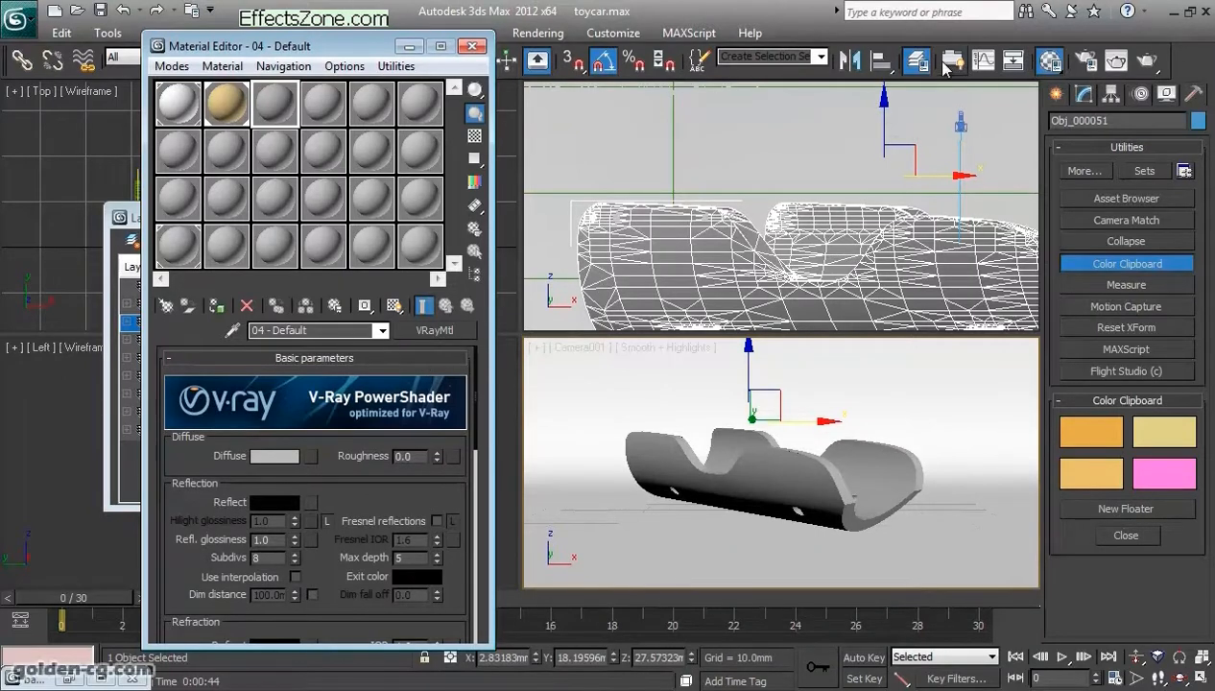
Step: Unhide the Glass layer and select the car's glass object
{"action": "left_click_drag", "start_coordinate": [361, 48], "coordinate": [719, 65]}
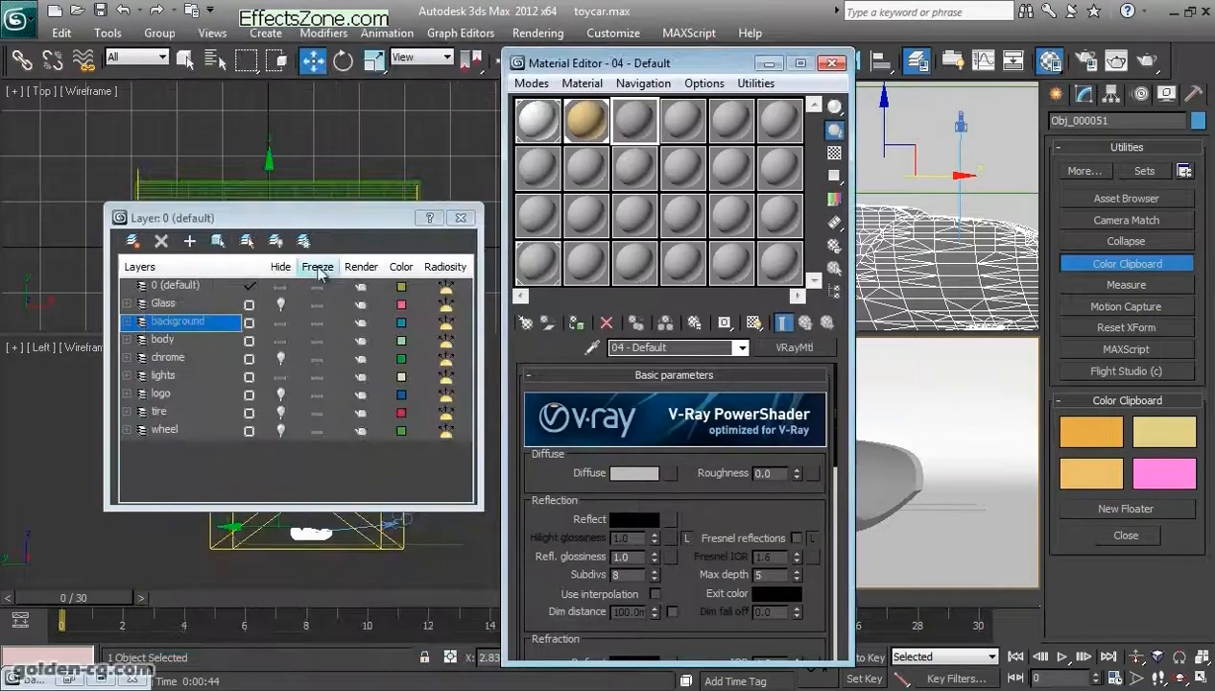
{"action": "left_click", "coordinate": [280, 303]}
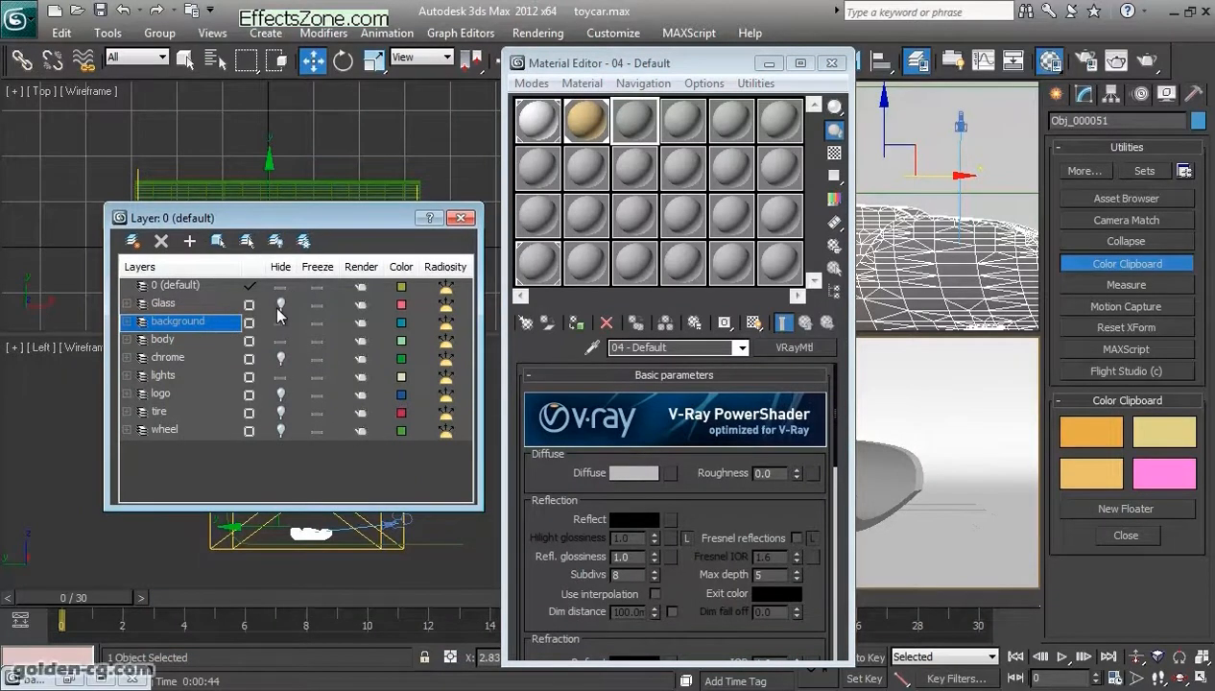
{"action": "left_click_drag", "start_coordinate": [710, 65], "coordinate": [459, 68]}
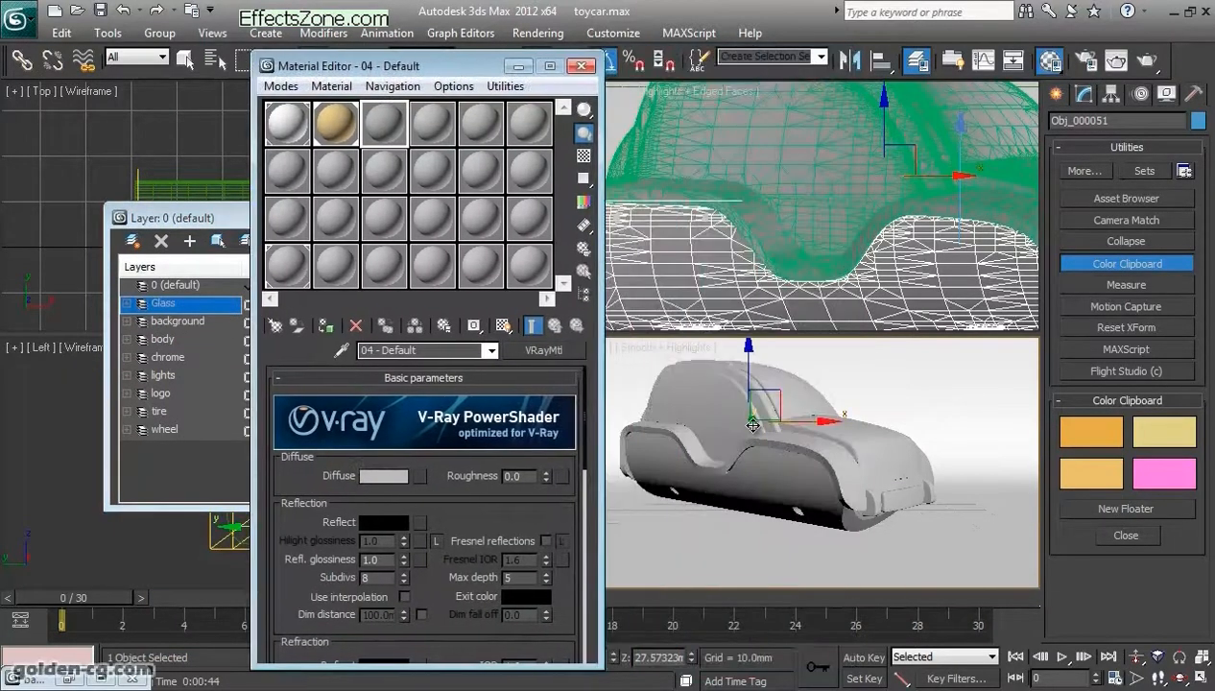
{"action": "left_click", "coordinate": [714, 398]}
Step: Hide the body layer and close the bamboo_offset.jpg image window
{"action": "left_click", "coordinate": [335, 125]}
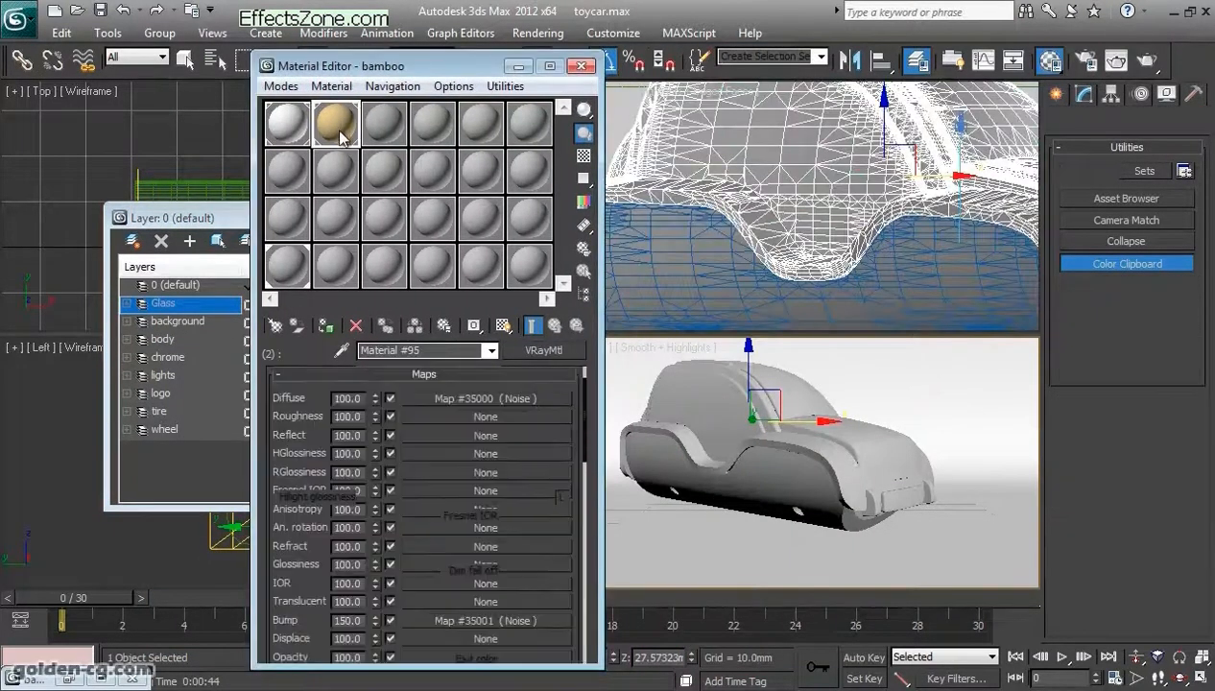
{"action": "left_click", "coordinate": [519, 66]}
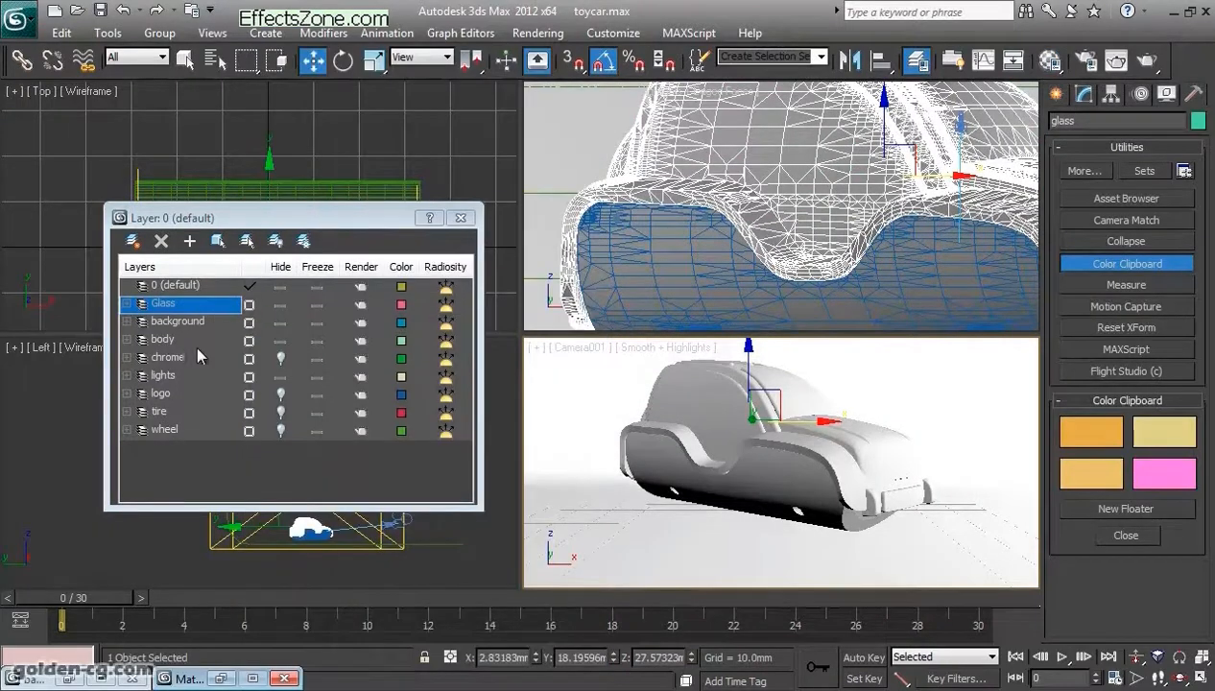
{"action": "left_click", "coordinate": [280, 340]}
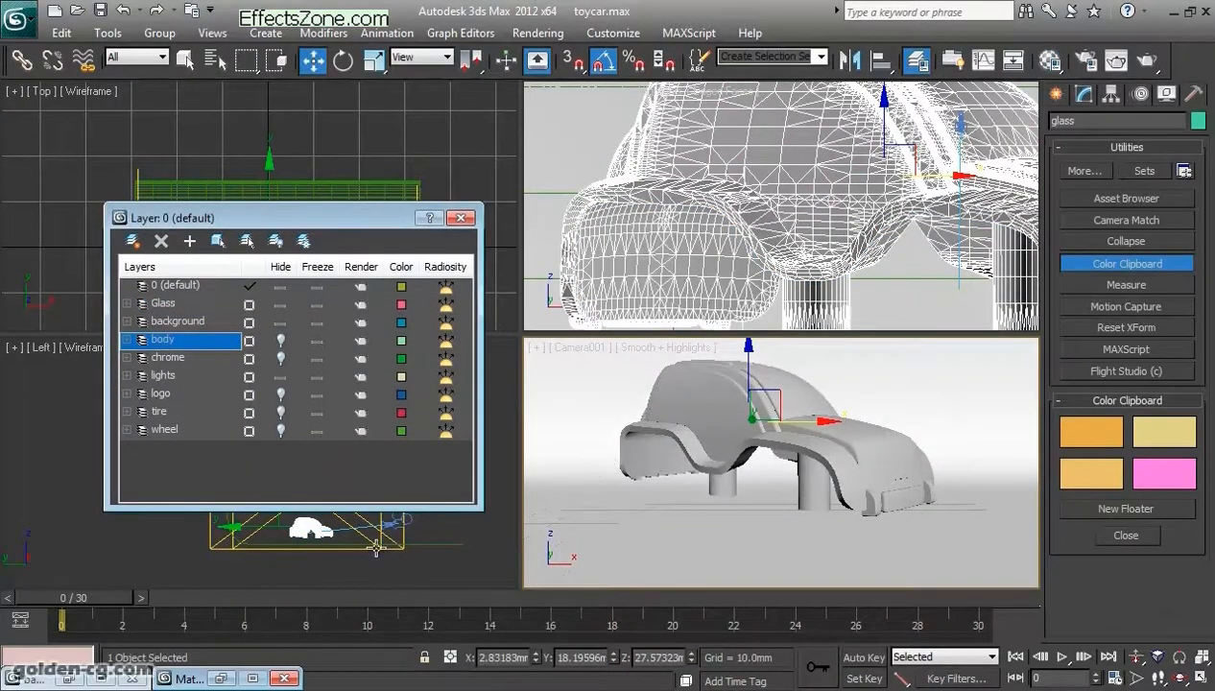
{"action": "left_click", "coordinate": [74, 678]}
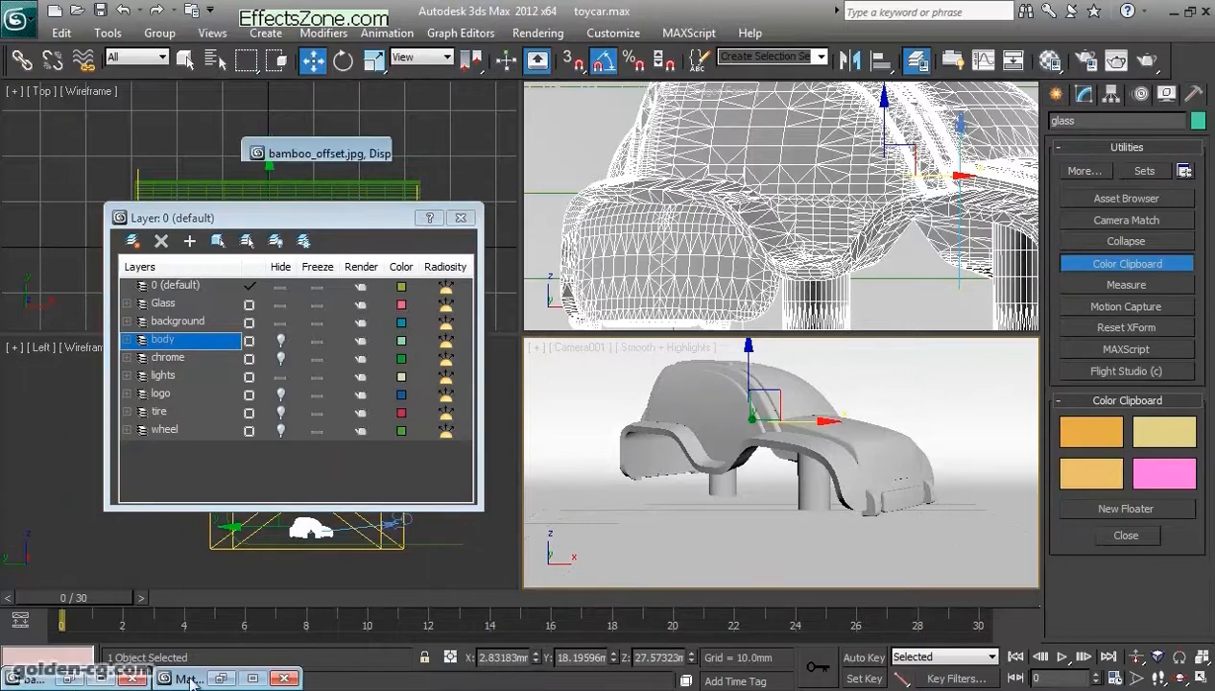
{"action": "left_click", "coordinate": [961, 154]}
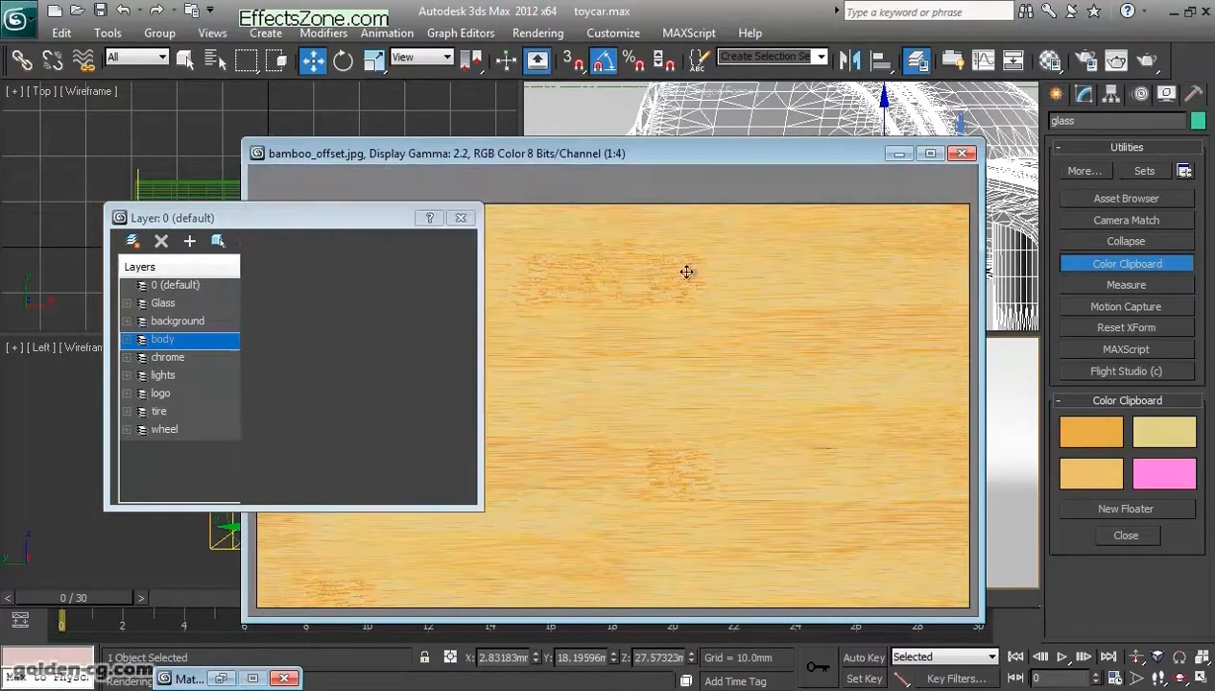
Step: Rename the 04 - Default VRayMtl material as glass
{"action": "left_click", "coordinate": [220, 678]}
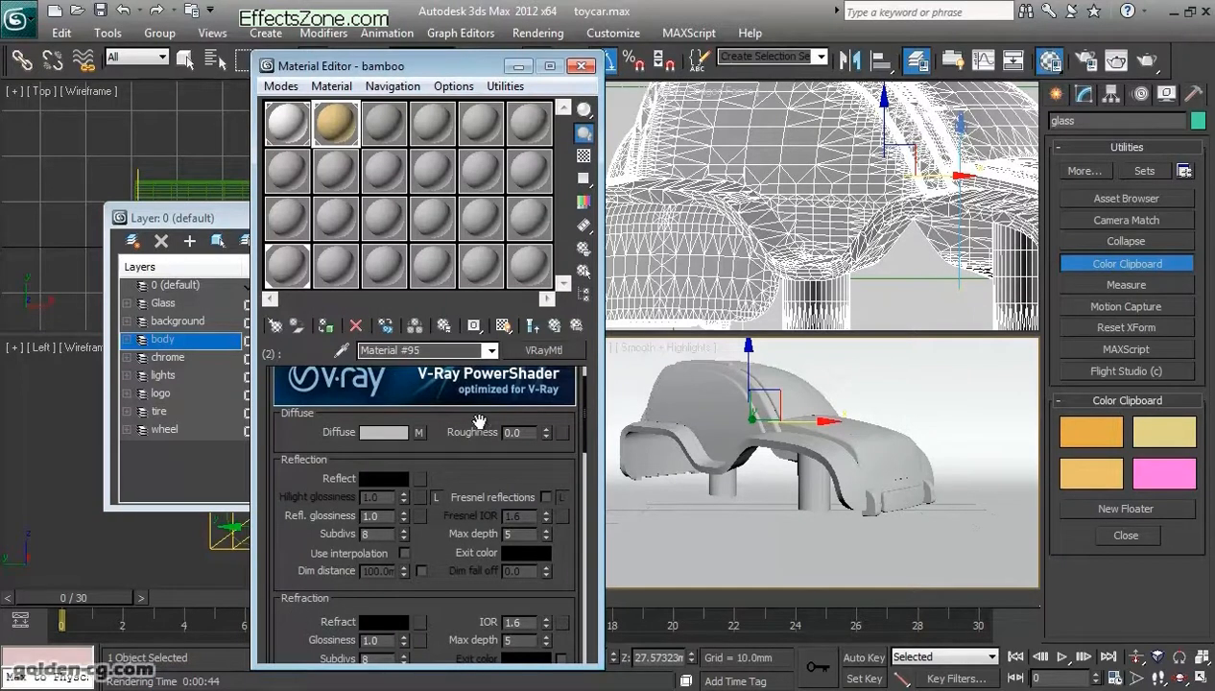
{"action": "left_click", "coordinate": [384, 140]}
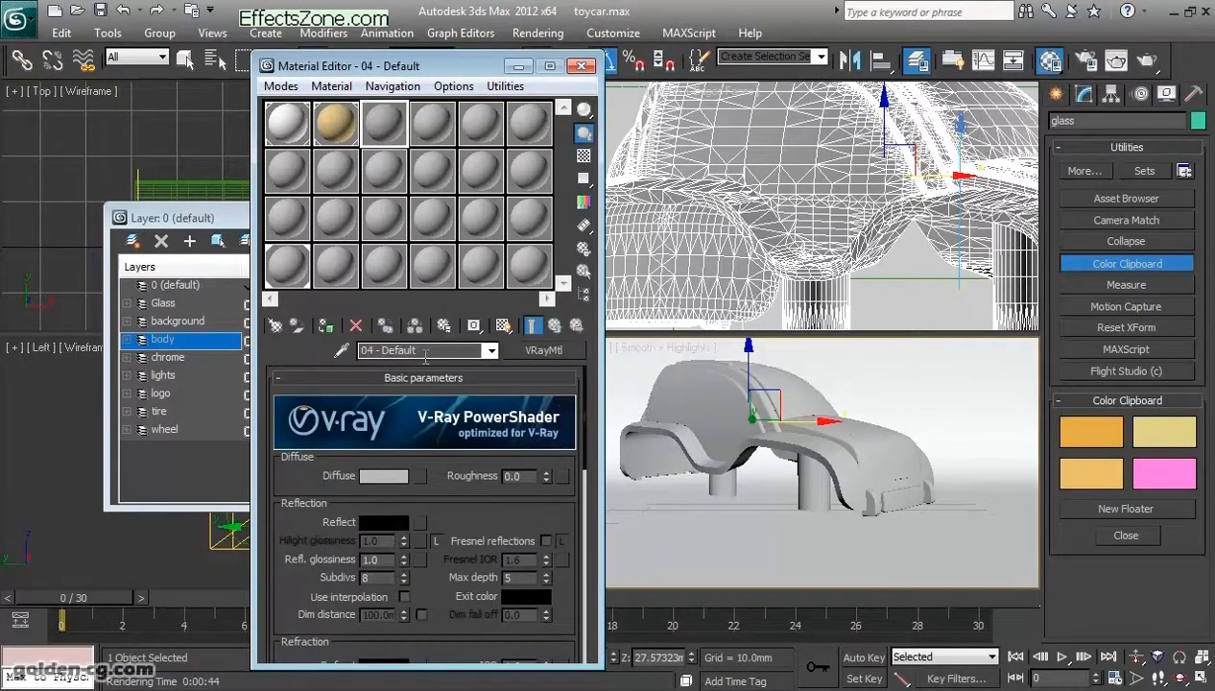
{"action": "type", "text": "glass"}
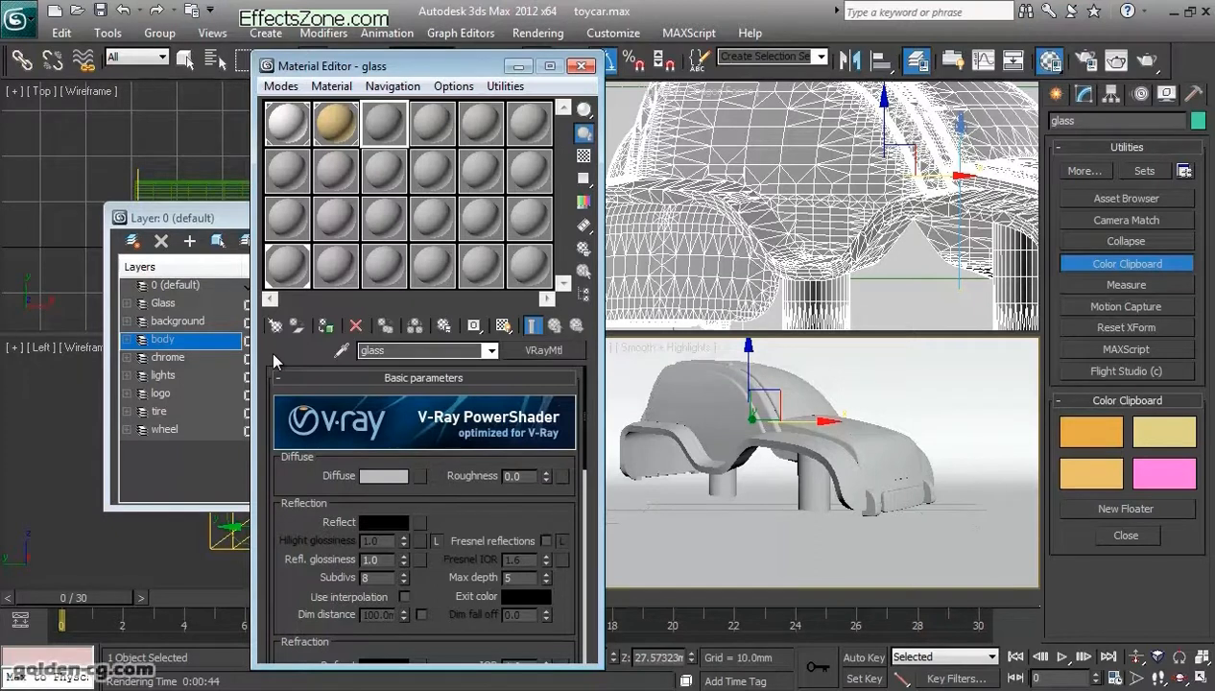
Step: Set the glass material's diffuse colour to a yellow-green of red 132, green 174, blue 0
{"action": "left_click", "coordinate": [383, 476]}
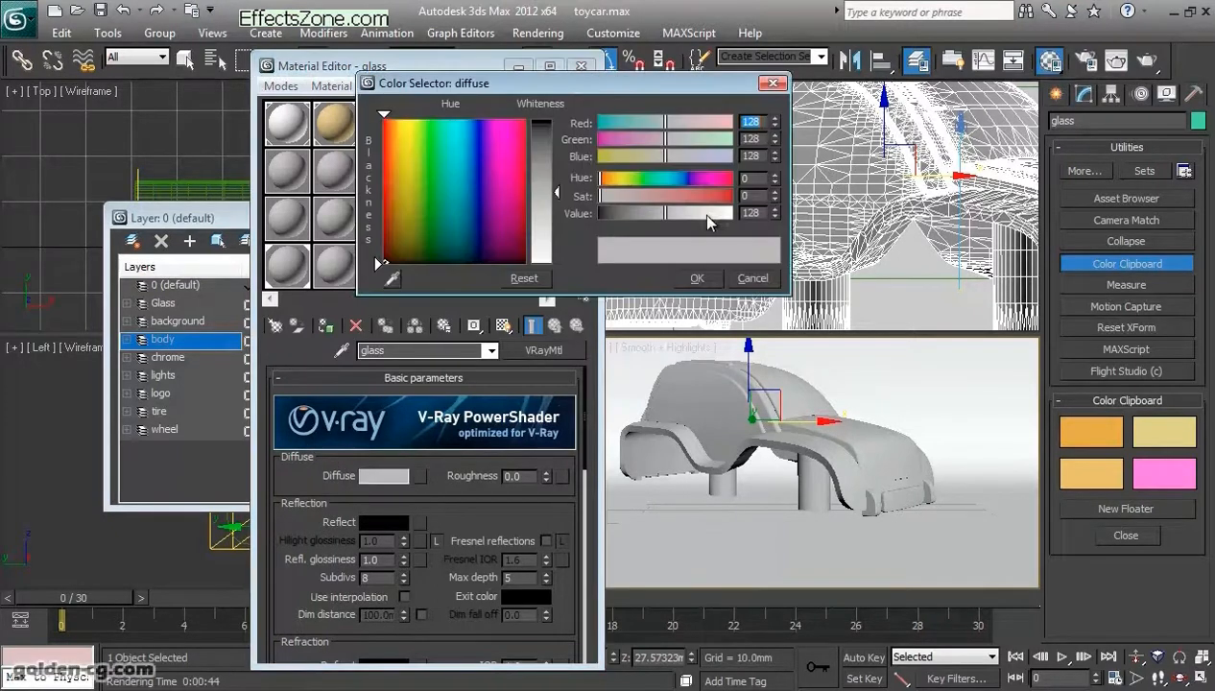
{"action": "mouse_move", "coordinate": [430, 177]}
{"action": "left_mouse_down"}
{"action": "mouse_move", "coordinate": [414, 161]}
{"action": "mouse_move", "coordinate": [417, 182]}
{"action": "left_mouse_up"}
{"action": "left_click_drag", "start_coordinate": [534, 170], "coordinate": [535, 120]}
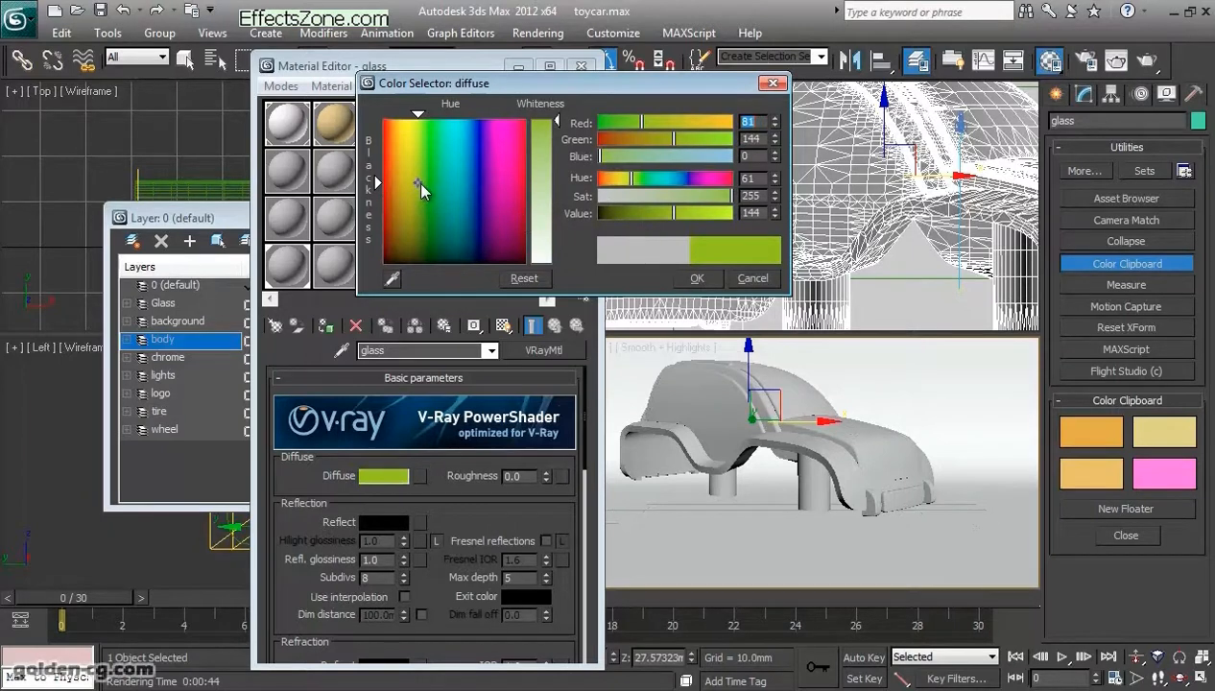
{"action": "mouse_move", "coordinate": [419, 182]}
{"action": "left_mouse_down"}
{"action": "mouse_move", "coordinate": [434, 195]}
{"action": "mouse_move", "coordinate": [442, 177]}
{"action": "mouse_move", "coordinate": [413, 175]}
{"action": "left_mouse_up"}
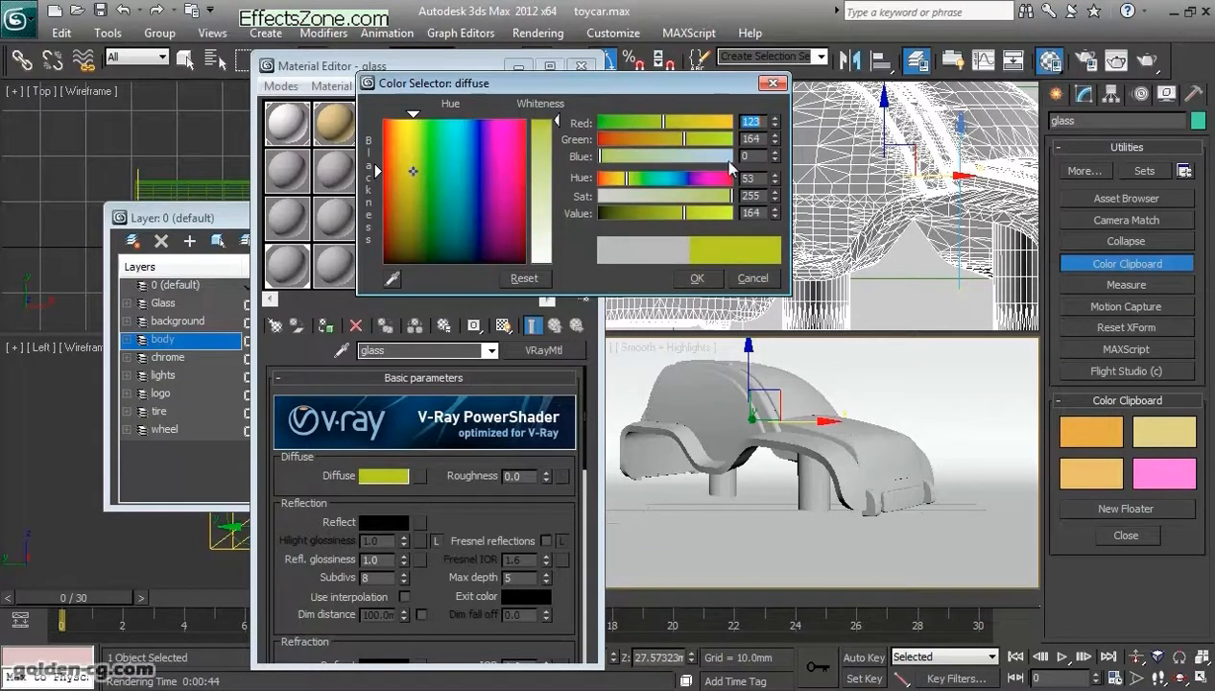
{"action": "mouse_move", "coordinate": [666, 126]}
{"action": "left_mouse_down"}
{"action": "mouse_move", "coordinate": [653, 126]}
{"action": "mouse_move", "coordinate": [692, 147]}
{"action": "left_mouse_up"}
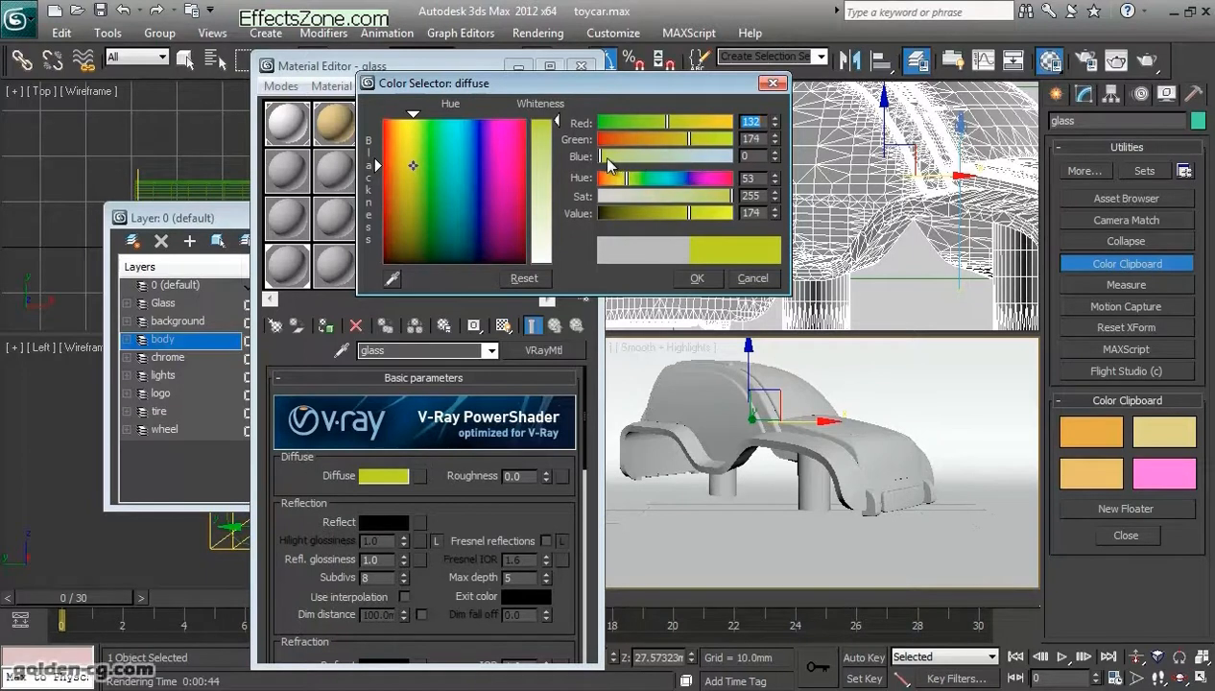
{"action": "left_click", "coordinate": [697, 278]}
Step: Set the glass material's reflection colour to a grey of value 138 and enable Fresnel reflections
{"action": "scroll", "coordinate": [448, 394], "scroll_direction": "down", "scroll_amount": 3}
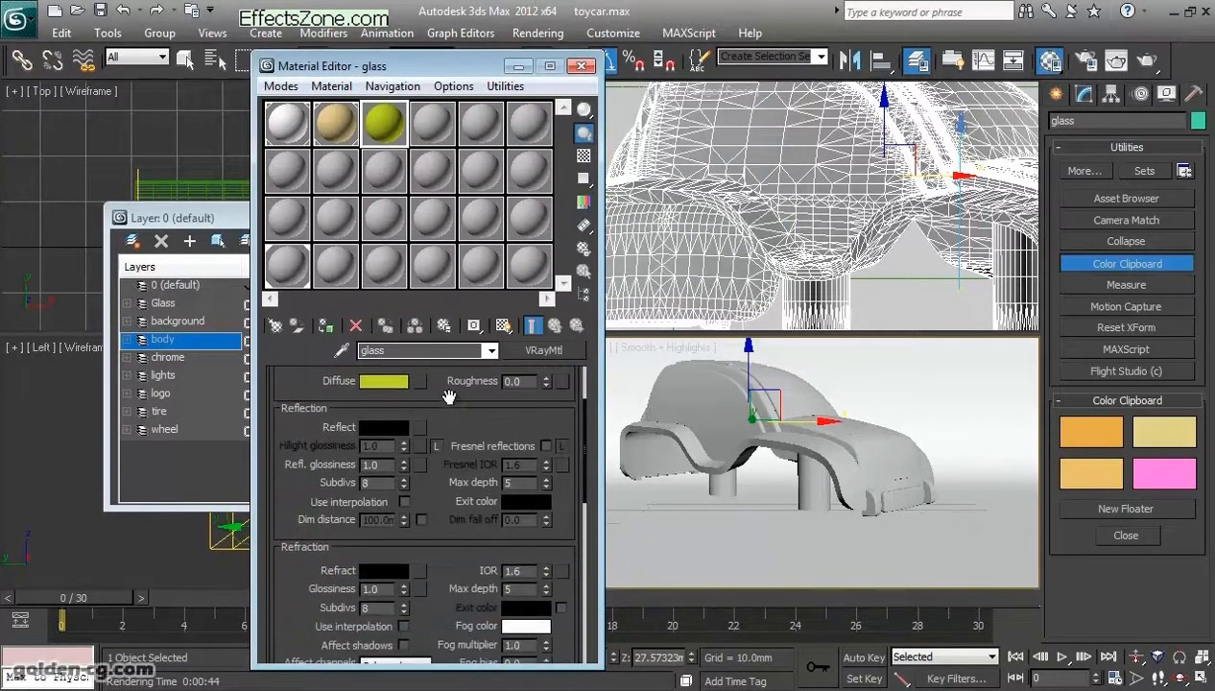
{"action": "left_click", "coordinate": [393, 428]}
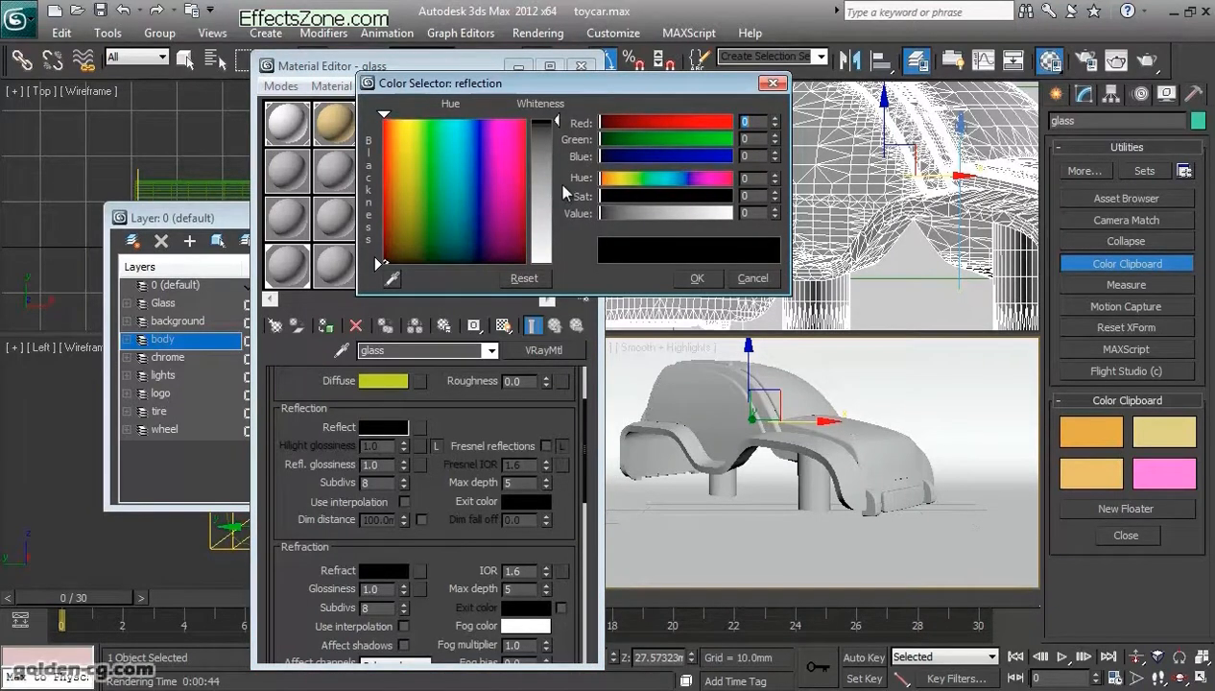
{"action": "mouse_move", "coordinate": [557, 120]}
{"action": "left_mouse_down"}
{"action": "mouse_move", "coordinate": [551, 208]}
{"action": "mouse_move", "coordinate": [555, 196]}
{"action": "left_mouse_up"}
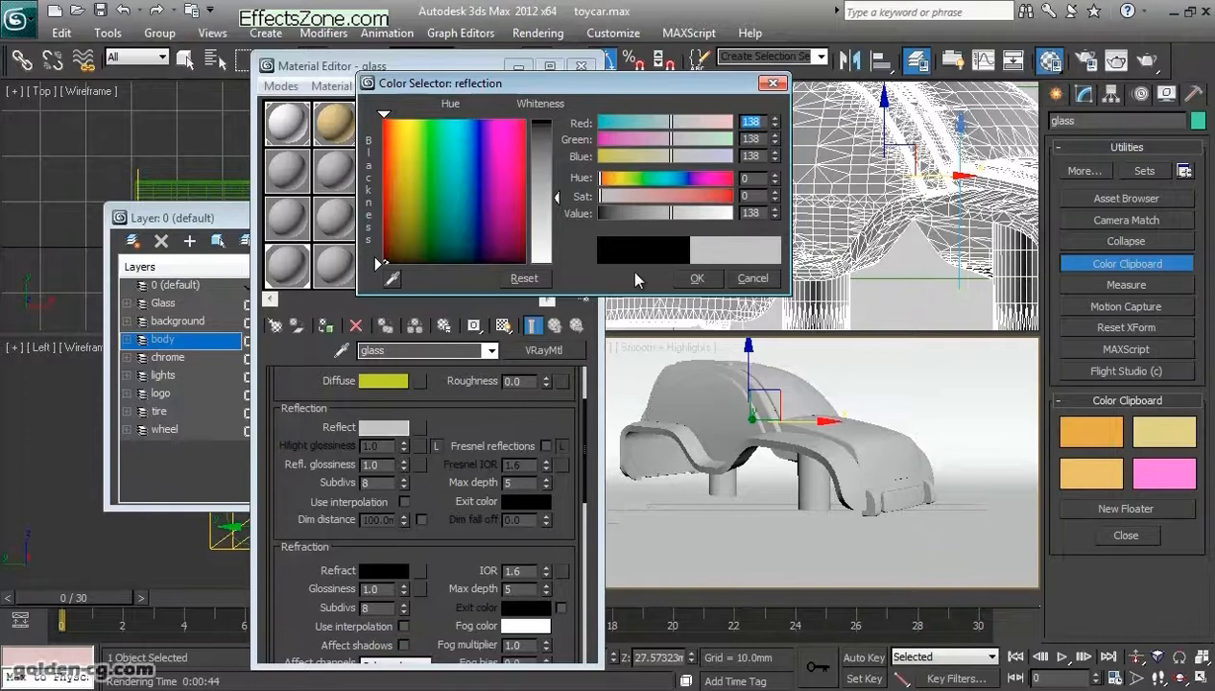
{"action": "left_click", "coordinate": [697, 278]}
{"action": "left_click", "coordinate": [546, 446]}
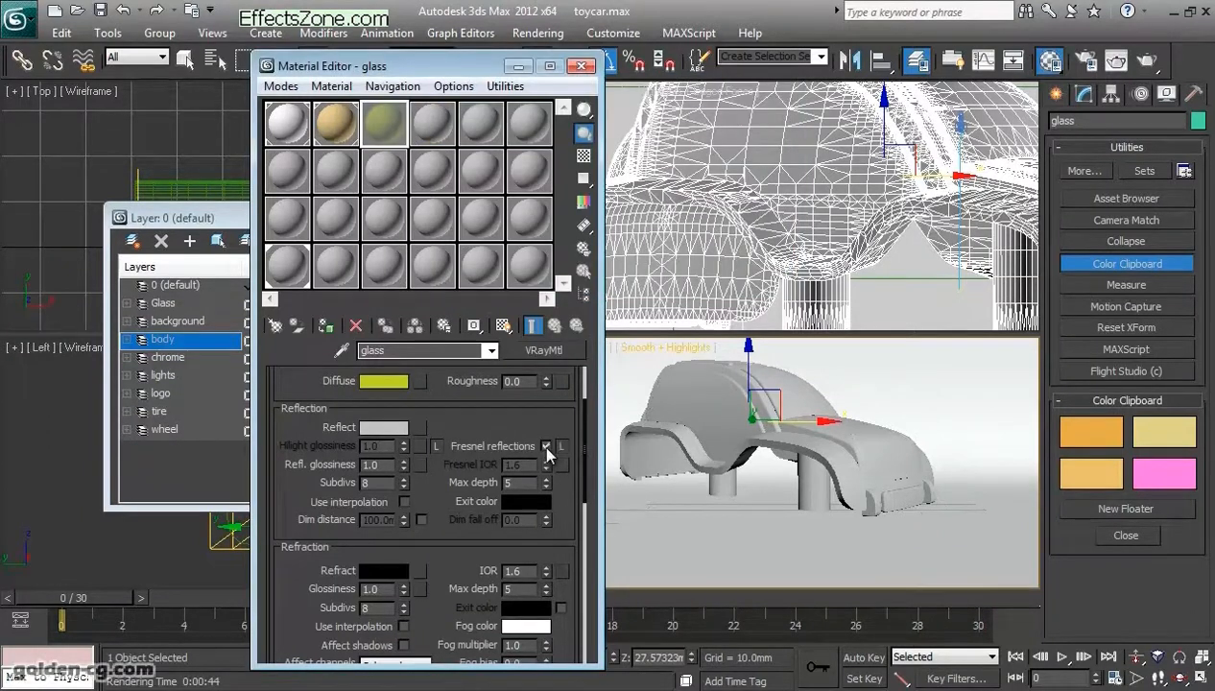
Step: Set the glass material's refraction IOR to 1.2 and show its sample enlarged against a checkered background
{"action": "left_click_drag", "start_coordinate": [490, 441], "coordinate": [506, 353]}
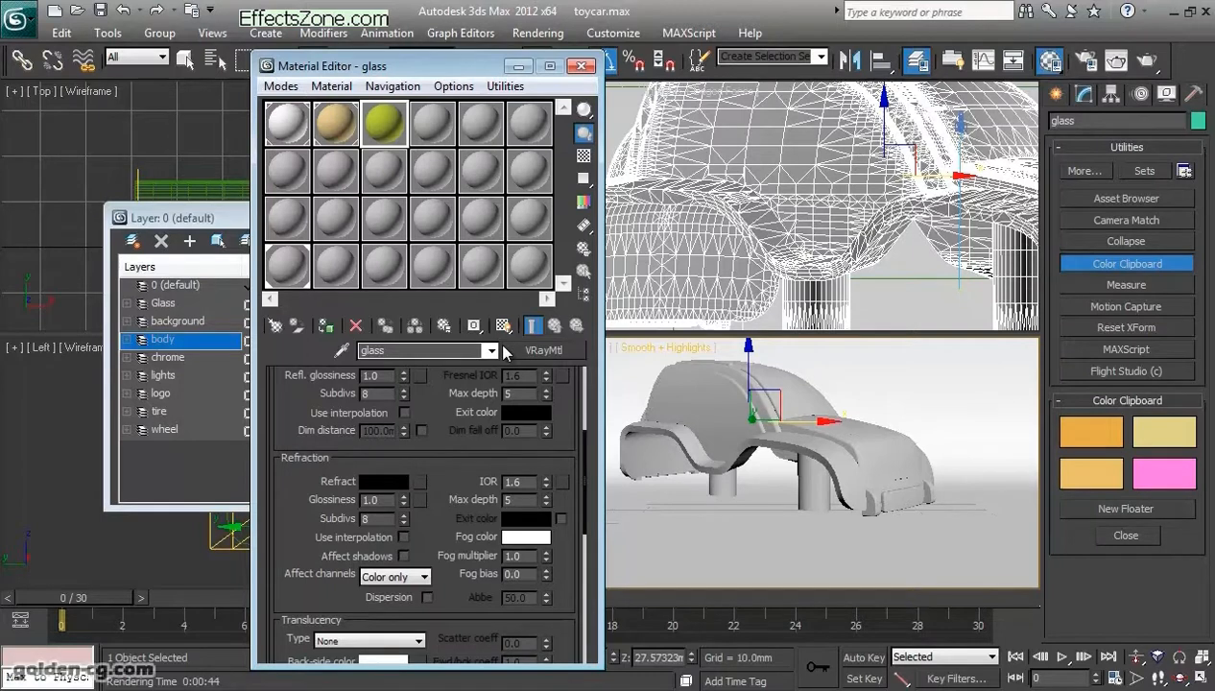
{"action": "left_click_drag", "start_coordinate": [484, 477], "coordinate": [479, 453]}
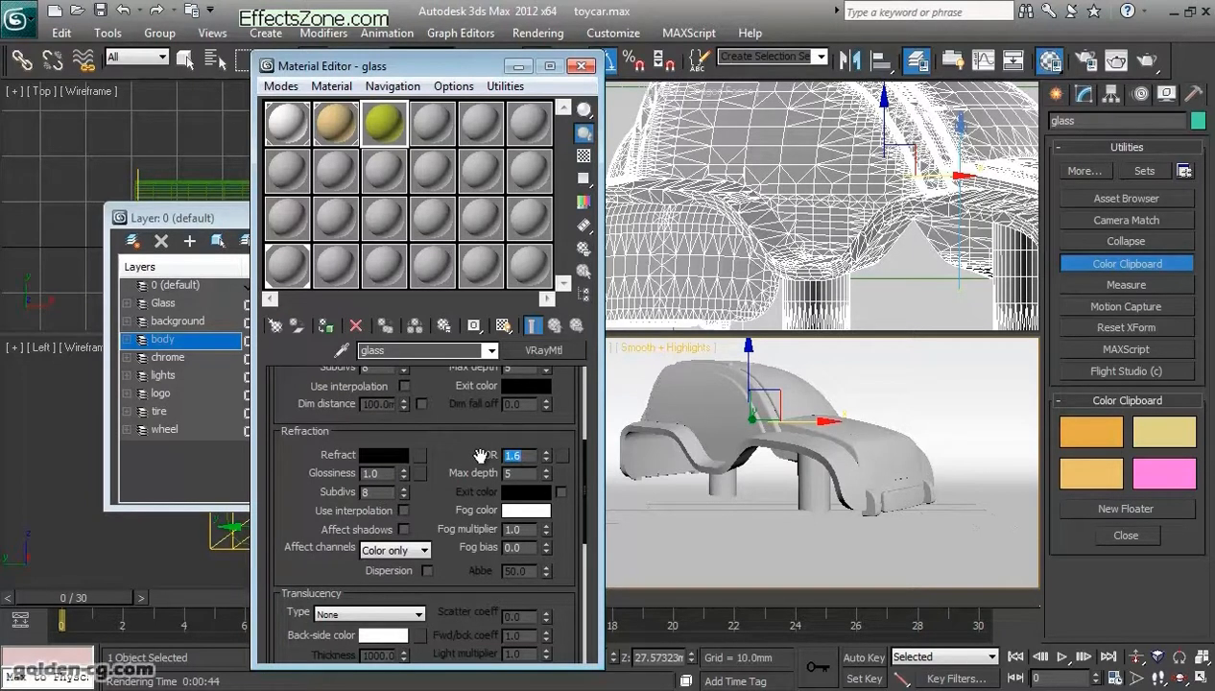
{"action": "type", "text": "1"}
{"action": "key", "text": "Return"}
{"action": "left_click", "coordinate": [584, 155]}
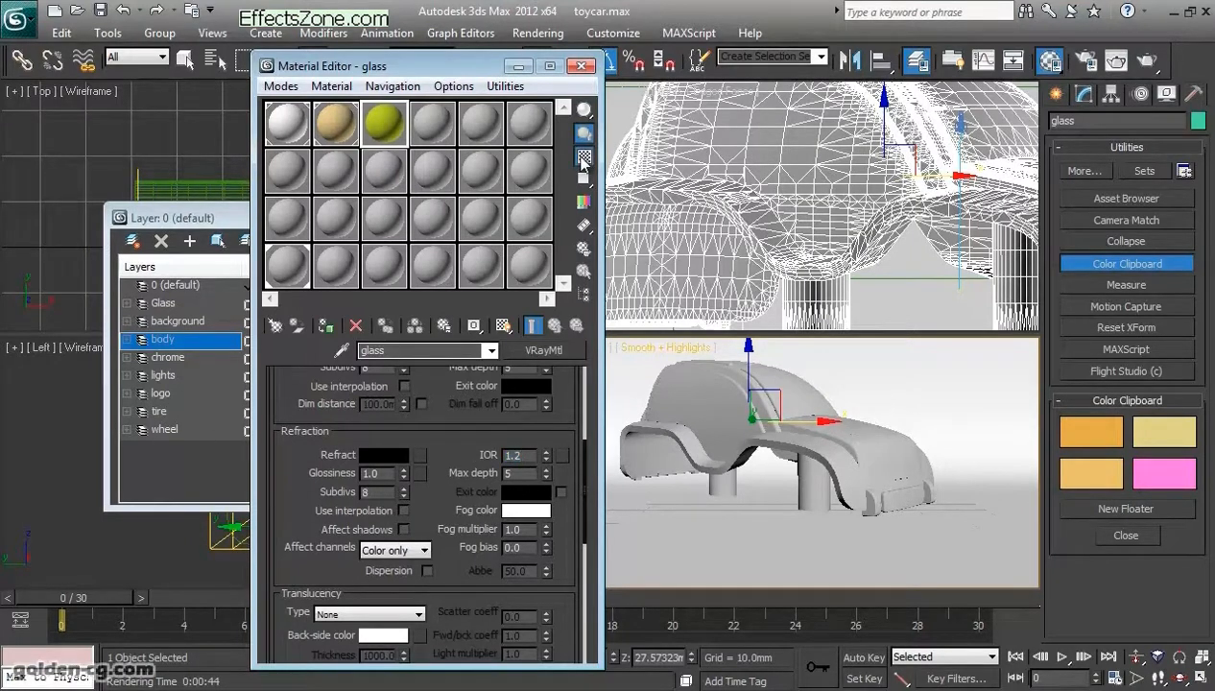
{"action": "double_click", "coordinate": [384, 135]}
Step: Try the glass material with Fresnel reflections off and a refraction IOR of 1.6
{"action": "scroll", "coordinate": [524, 422], "scroll_direction": "up", "scroll_amount": 3}
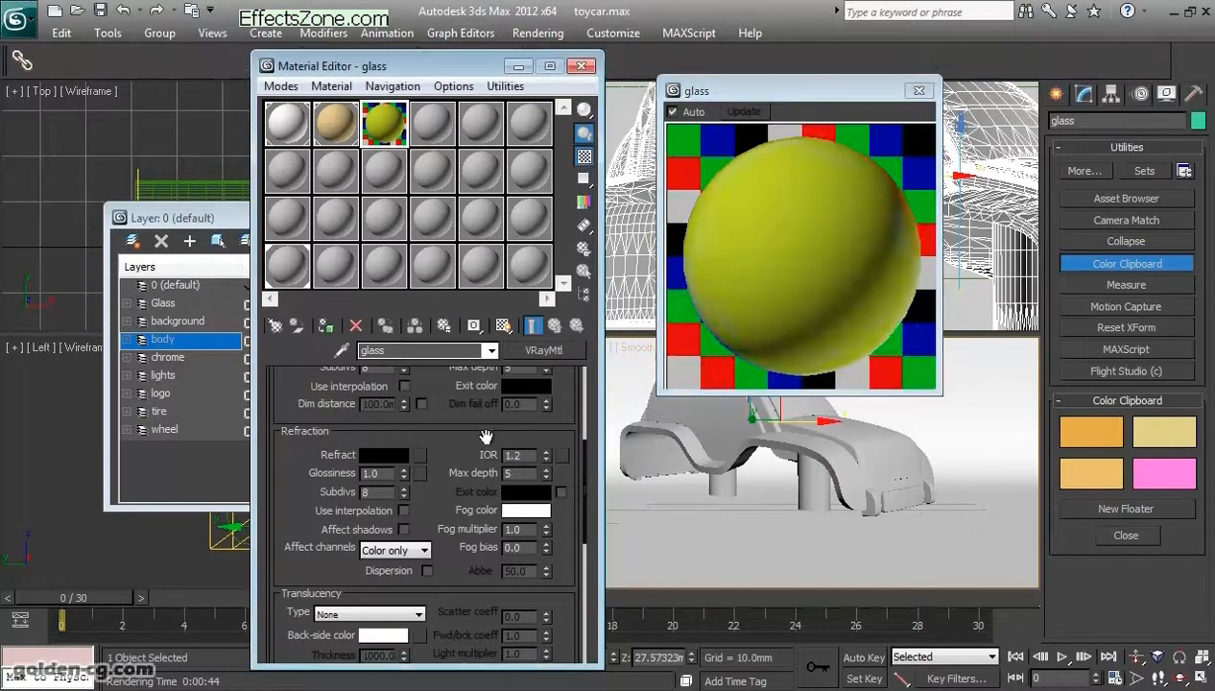
{"action": "left_click", "coordinate": [546, 457]}
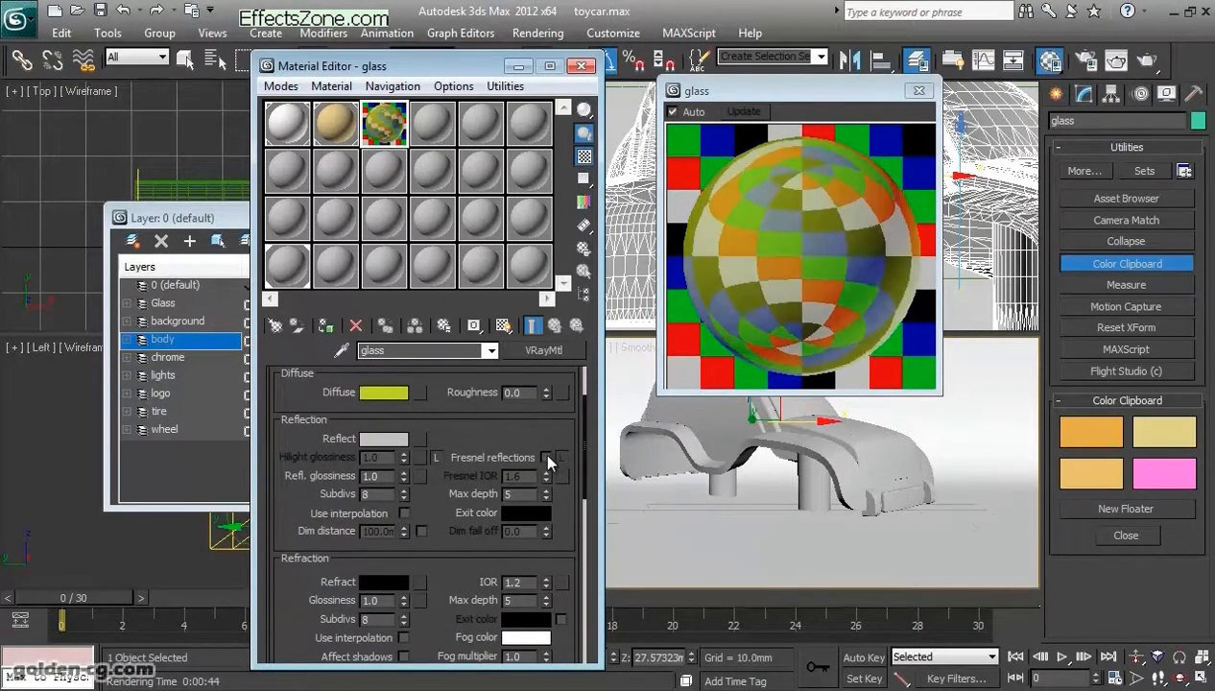
{"action": "scroll", "coordinate": [463, 443], "scroll_direction": "down", "scroll_amount": 5}
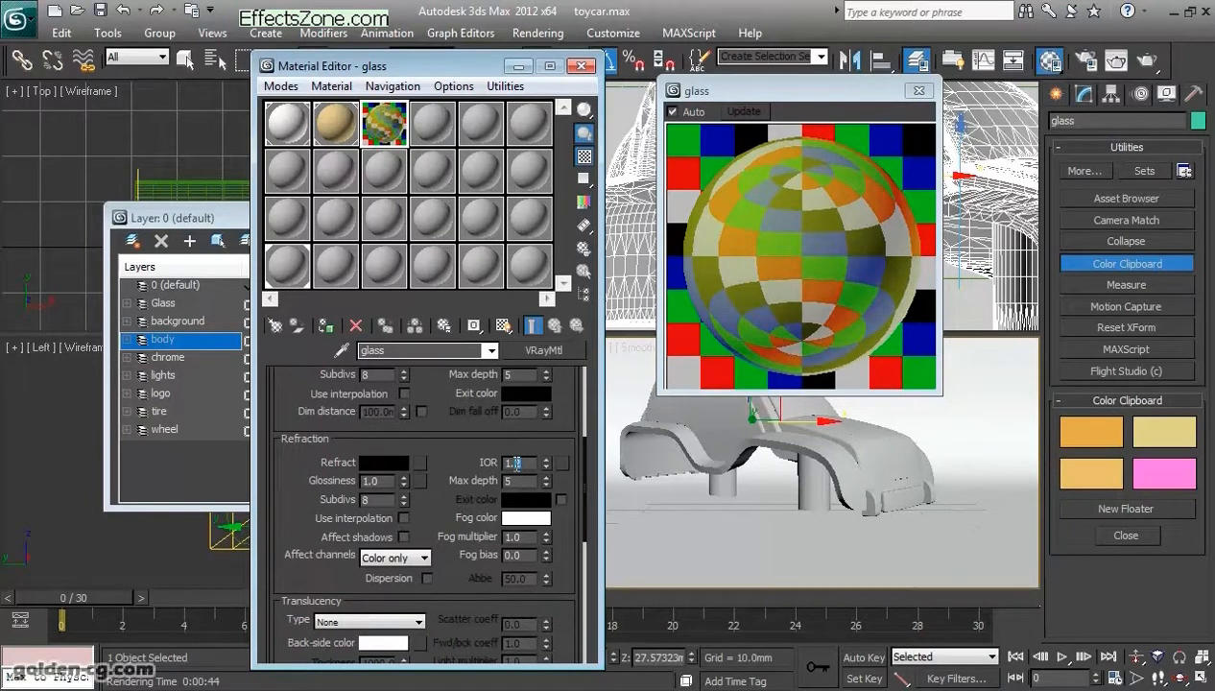
{"action": "double_click", "coordinate": [516, 462]}
{"action": "left_click_drag", "start_coordinate": [461, 435], "coordinate": [477, 556]}
{"action": "scroll", "coordinate": [477, 558], "scroll_direction": "down", "scroll_amount": 3}
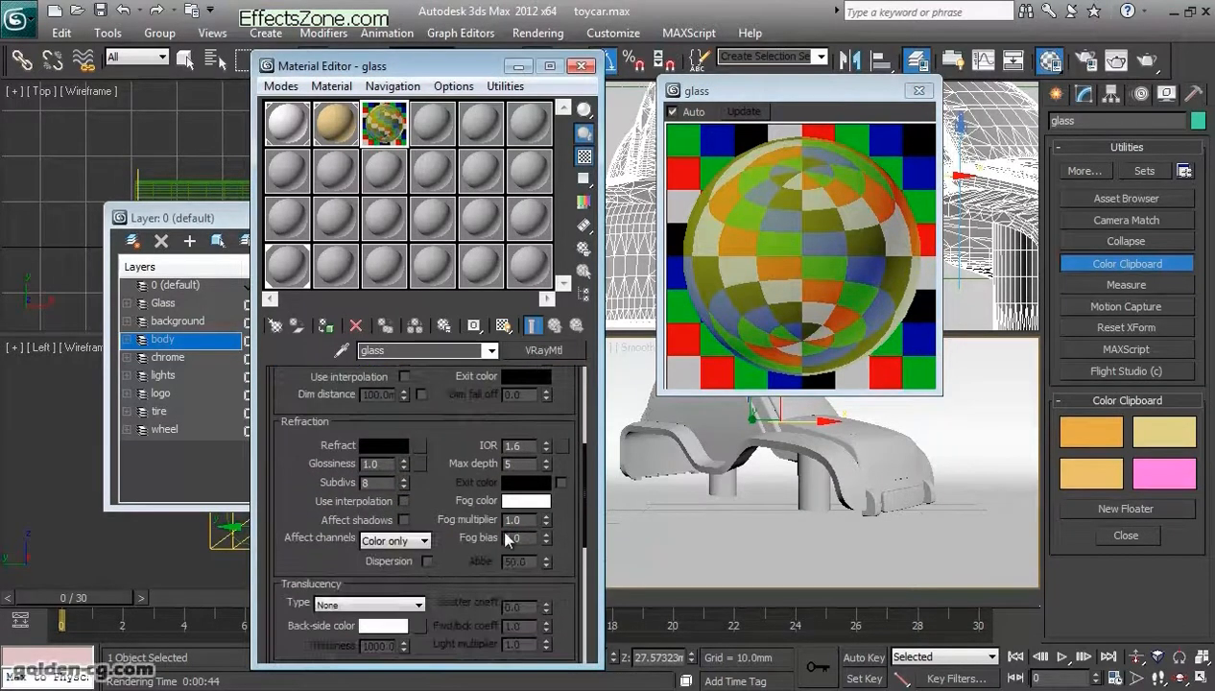
Step: Restore the glass material's refraction IOR to 1.2 and turn Fresnel reflections back on
{"action": "double_click", "coordinate": [516, 446]}
{"action": "type", "text": "5"}
{"action": "key", "text": "Return"}
{"action": "scroll", "coordinate": [480, 446], "scroll_direction": "up", "scroll_amount": 4}
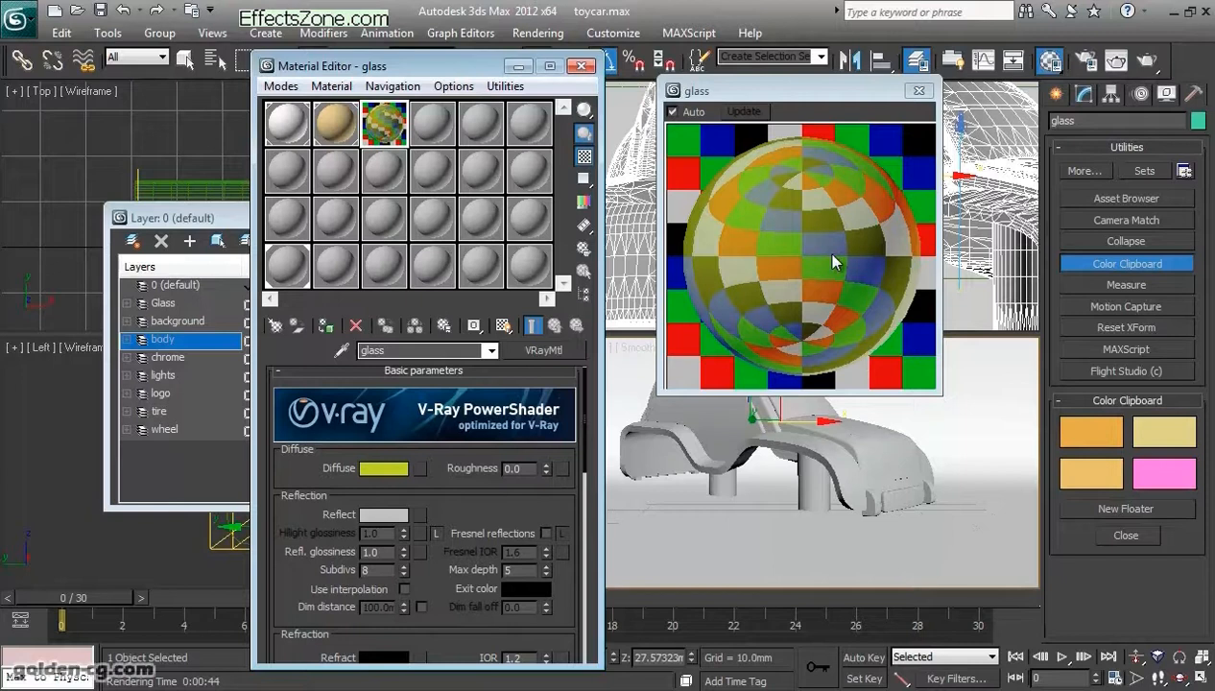
{"action": "scroll", "coordinate": [496, 456], "scroll_direction": "down", "scroll_amount": 2}
{"action": "left_click", "coordinate": [543, 460]}
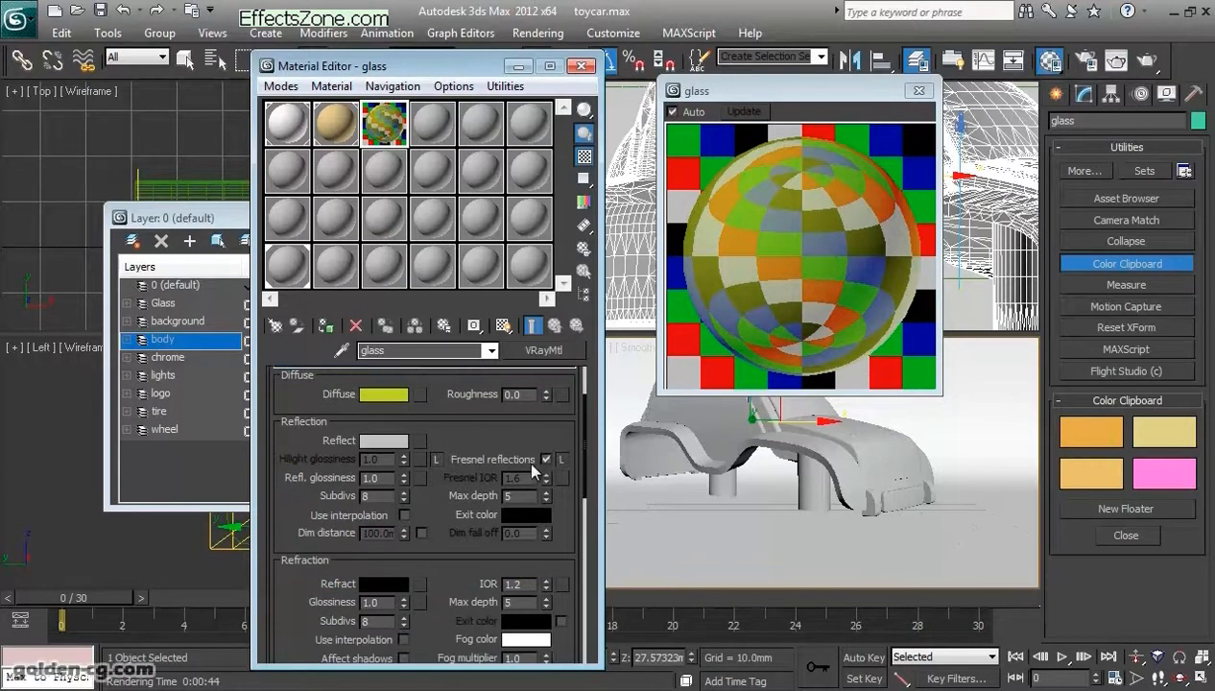
Step: Assign the glass material to the selected car glass object and render the scene
{"action": "scroll", "coordinate": [530, 461], "scroll_direction": "down", "scroll_amount": 2}
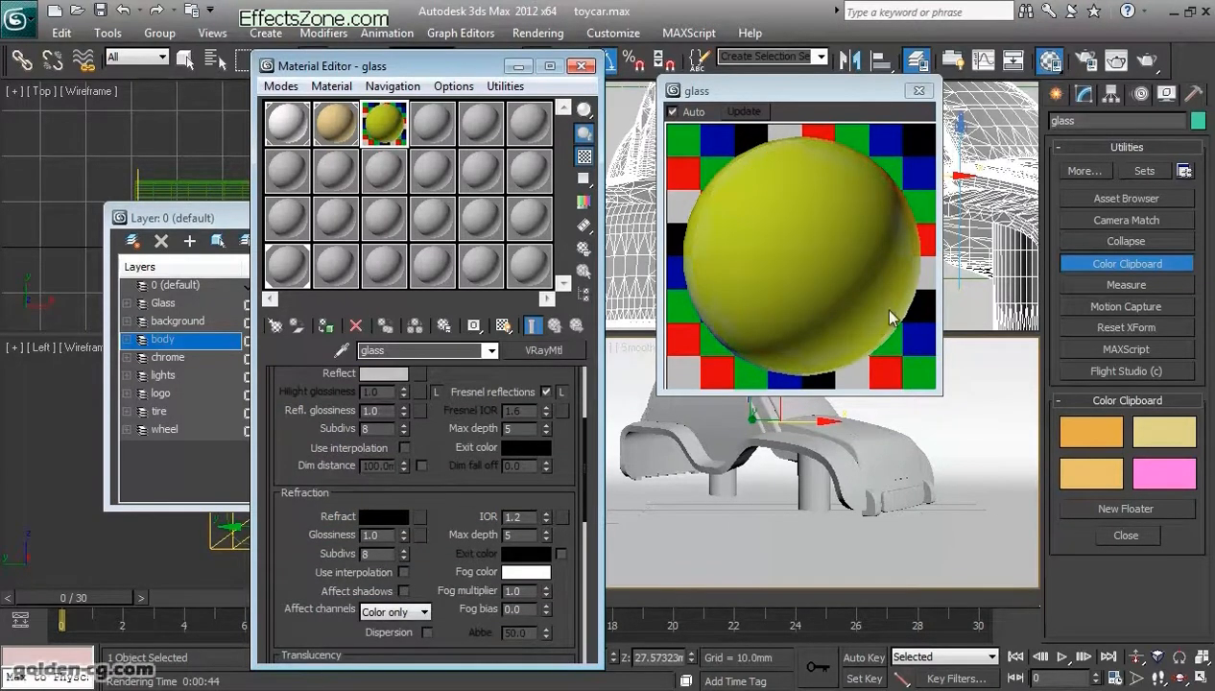
{"action": "scroll", "coordinate": [449, 503], "scroll_direction": "up", "scroll_amount": 1}
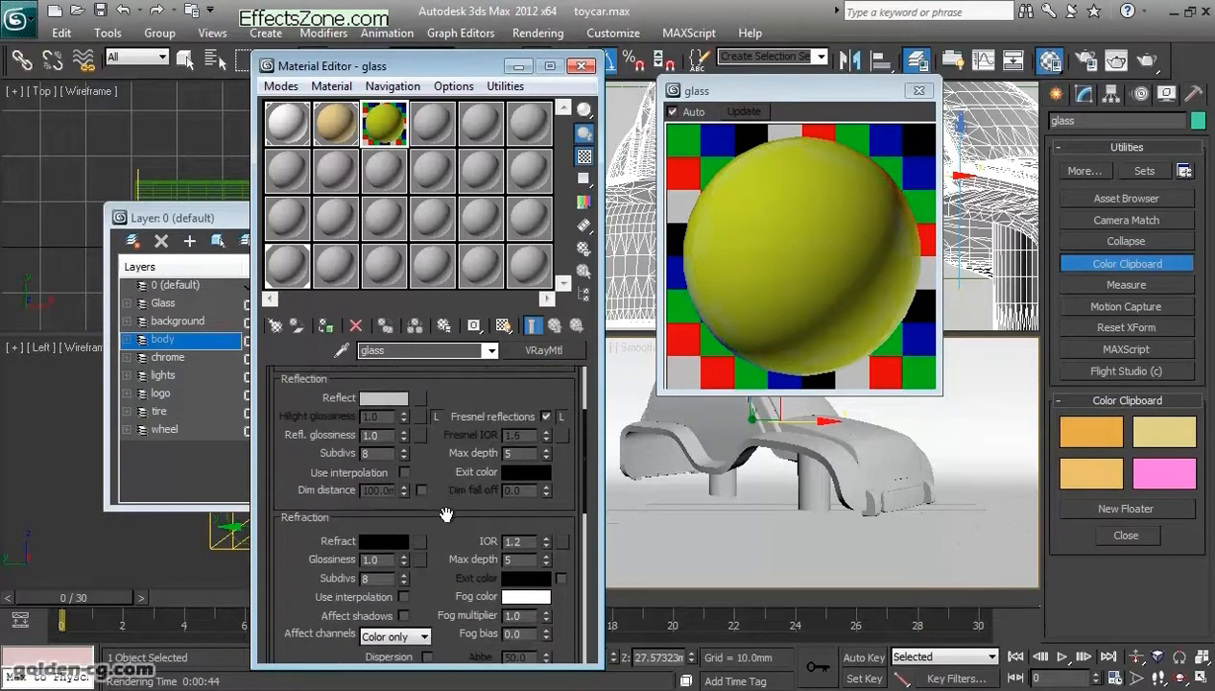
{"action": "scroll", "coordinate": [446, 515], "scroll_direction": "up", "scroll_amount": 1}
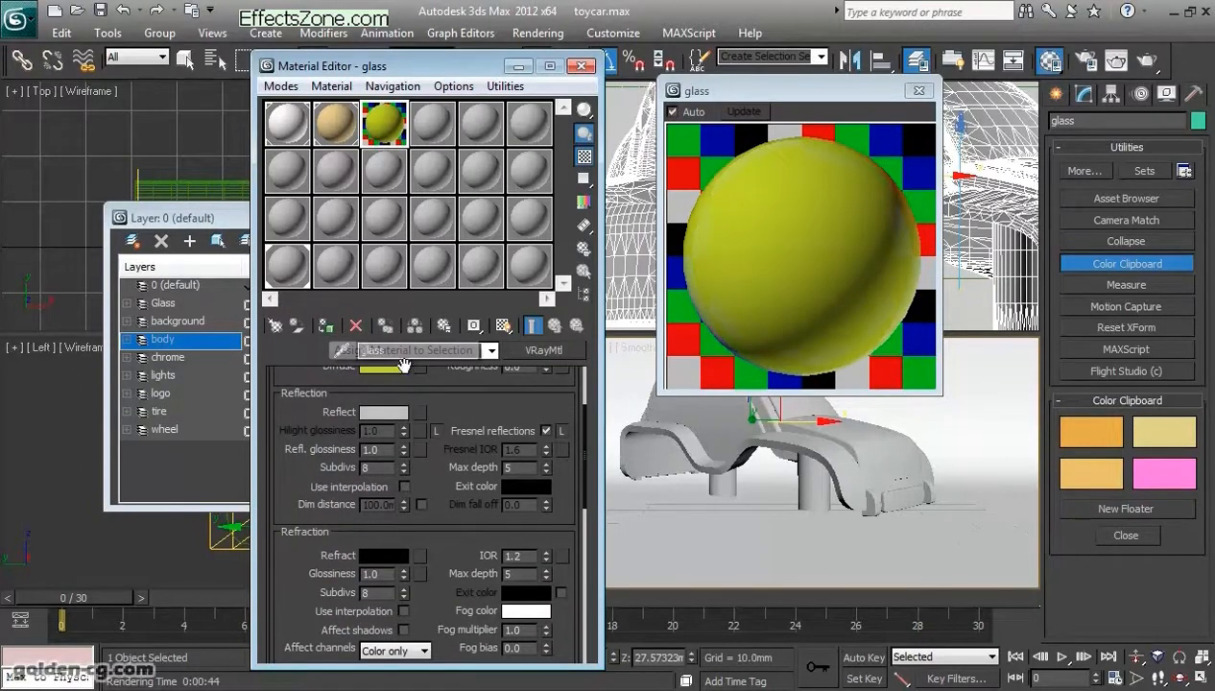
{"action": "left_click", "coordinate": [327, 325]}
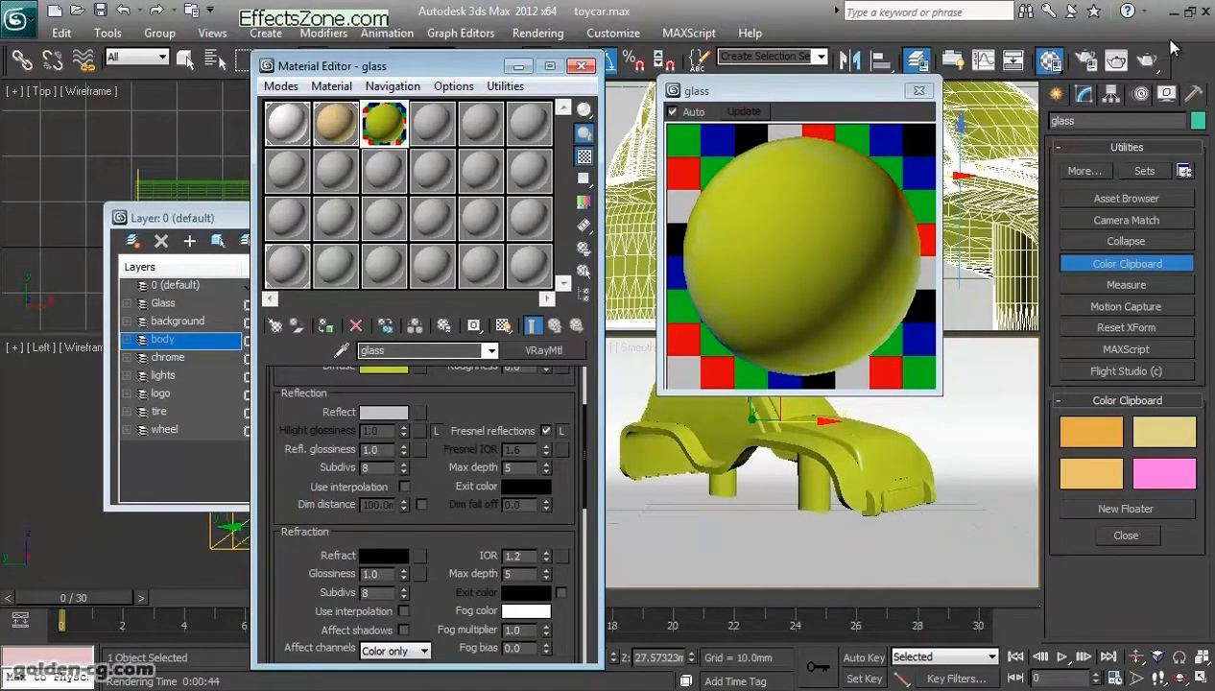
{"action": "left_click", "coordinate": [1151, 60]}
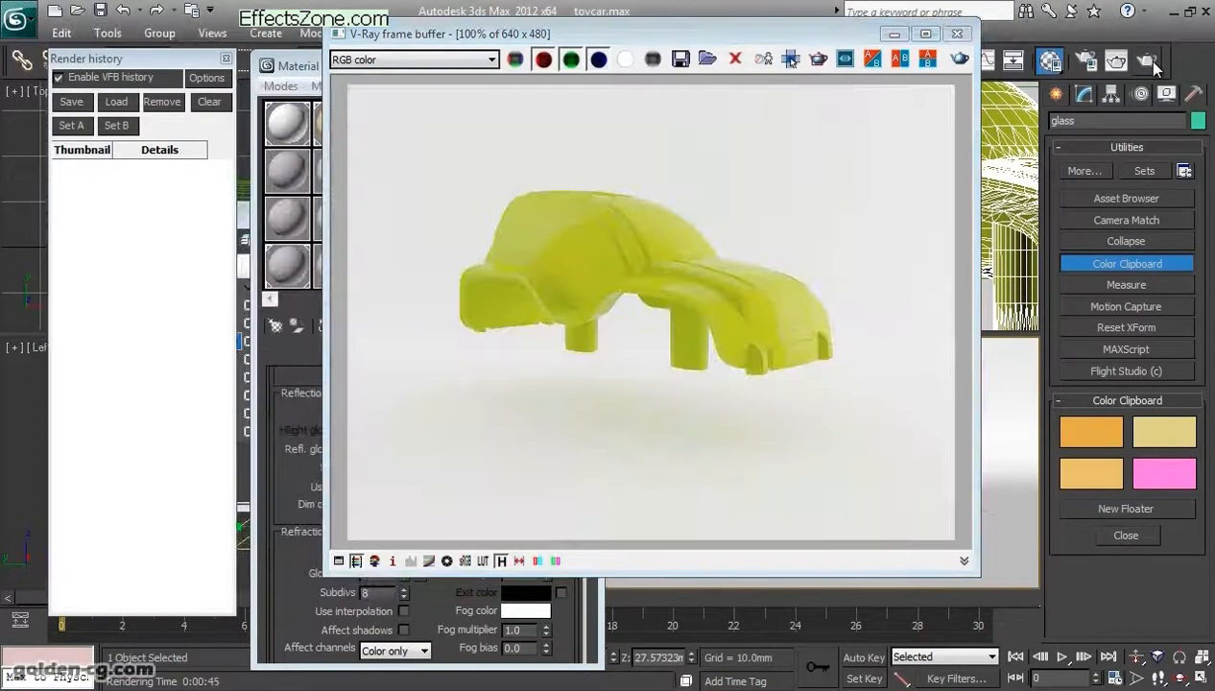
Step: Rearrange the render and sample preview windows, and set the glass material's refraction colour to pure white (value 255)
{"action": "left_click_drag", "start_coordinate": [602, 38], "coordinate": [806, 58]}
{"action": "left_click", "coordinate": [470, 400]}
{"action": "scroll", "coordinate": [471, 399], "scroll_direction": "down", "scroll_amount": 4}
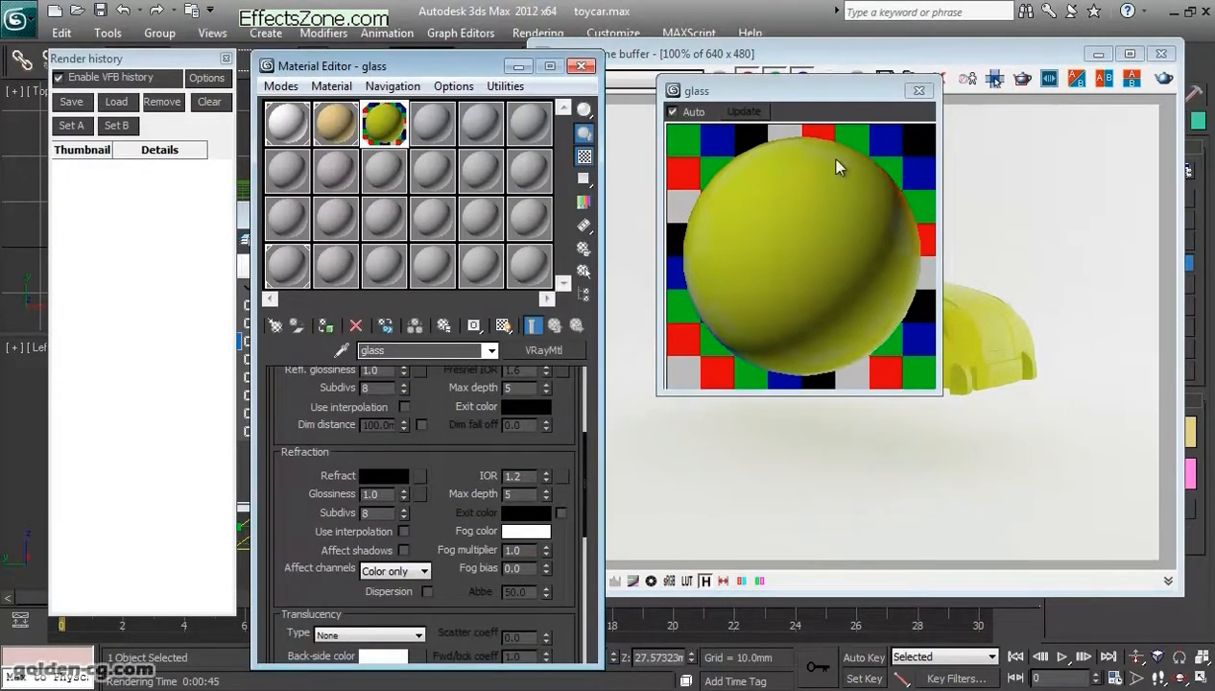
{"action": "left_click_drag", "start_coordinate": [862, 92], "coordinate": [643, 100]}
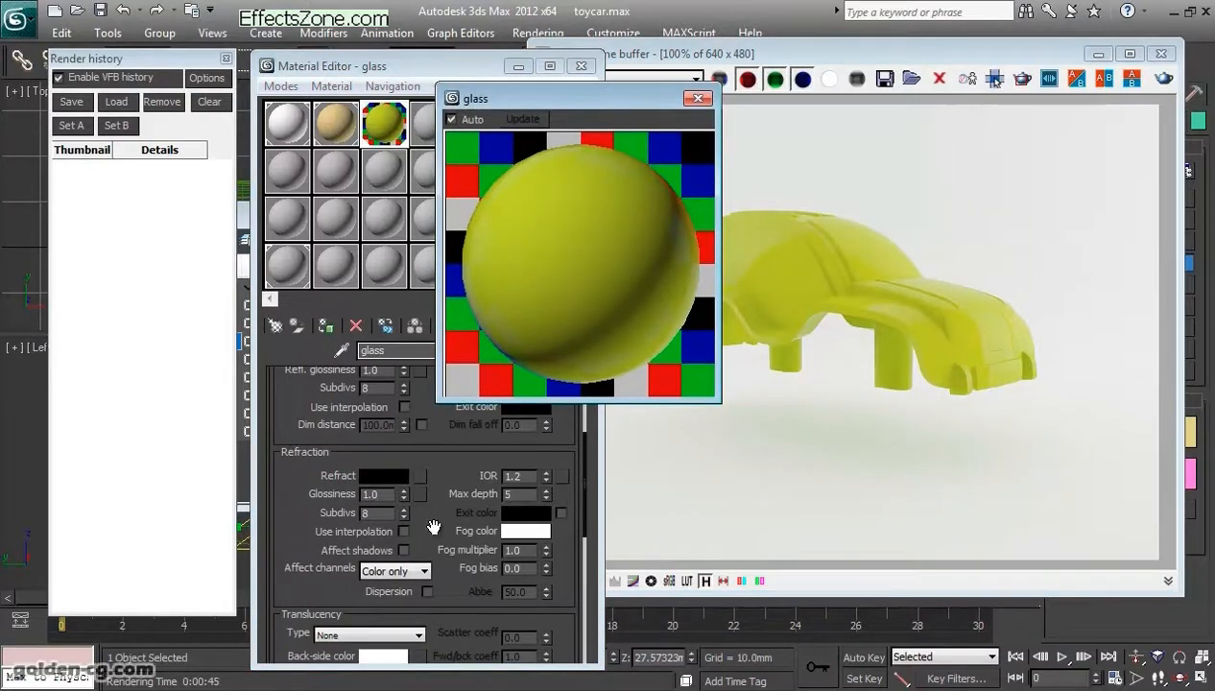
{"action": "left_click", "coordinate": [393, 476]}
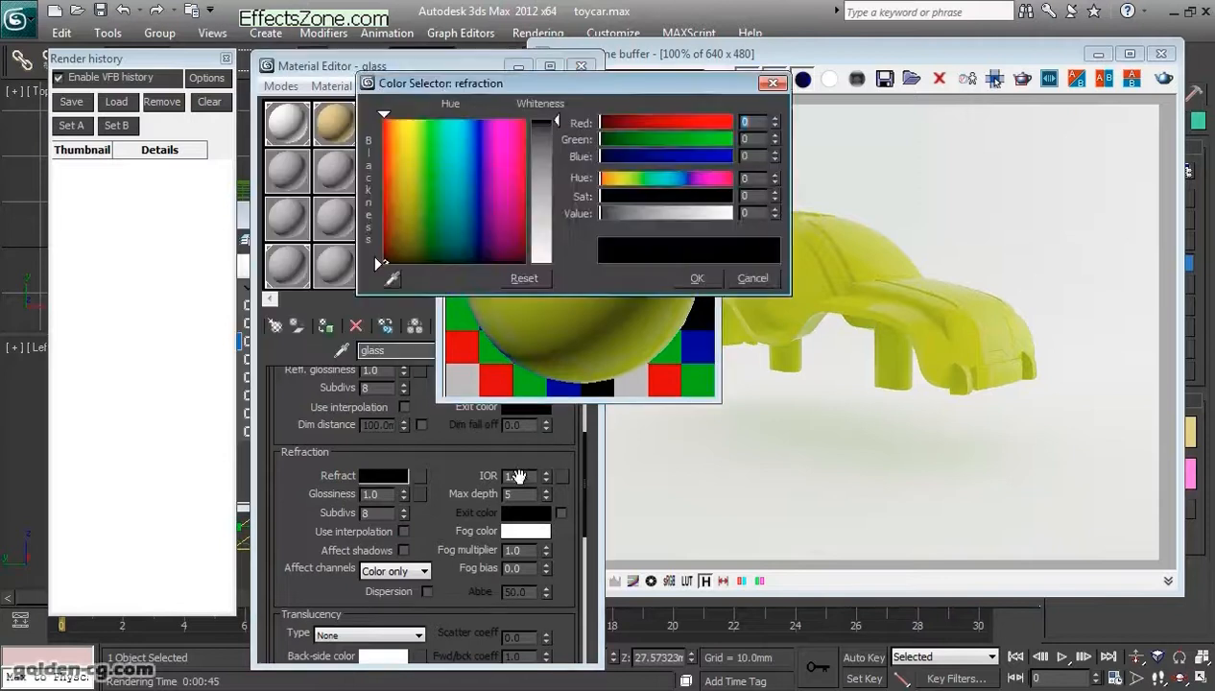
{"action": "left_click_drag", "start_coordinate": [559, 96], "coordinate": [775, 328]}
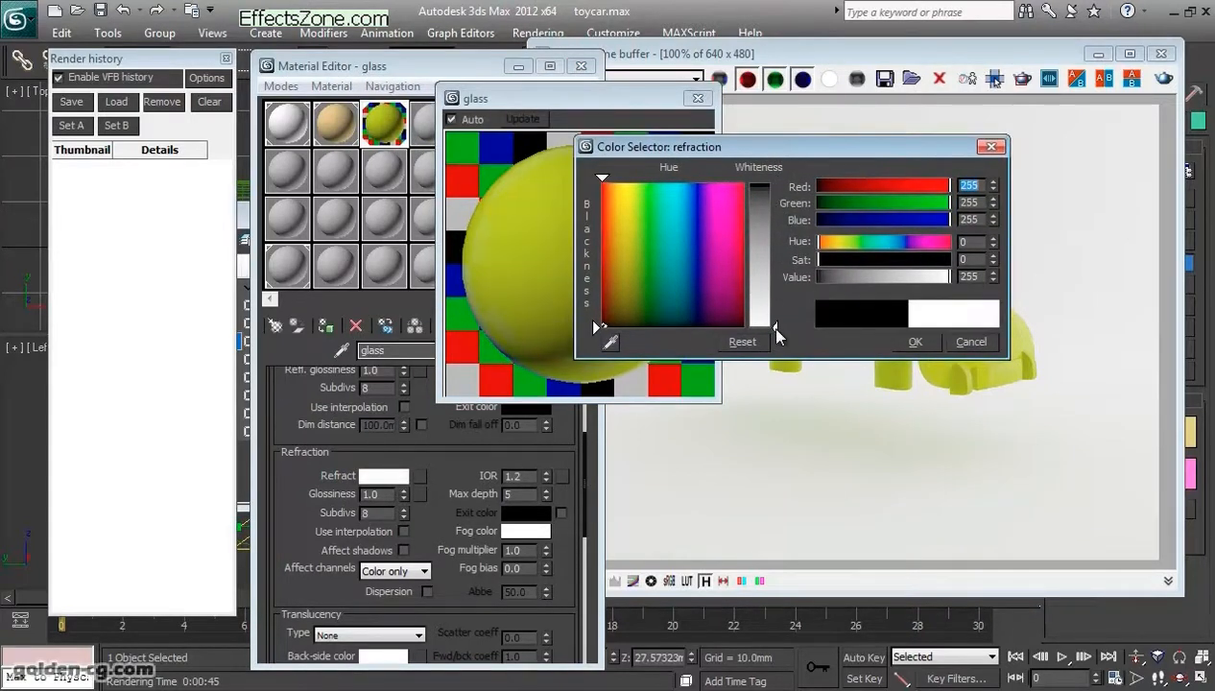
{"action": "left_click", "coordinate": [891, 341]}
Step: Define a render region over the middle of the car in the V-Ray frame buffer and re-render it
{"action": "left_click", "coordinate": [777, 198]}
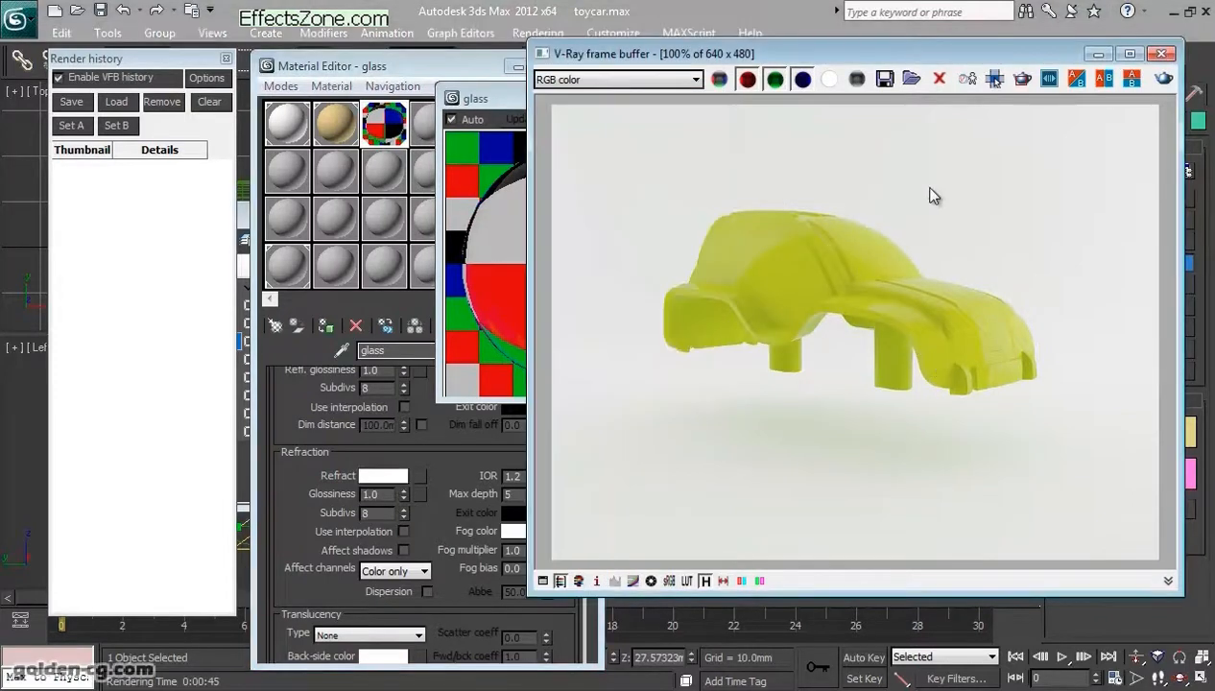
{"action": "left_click", "coordinate": [996, 78]}
{"action": "left_click_drag", "start_coordinate": [749, 197], "coordinate": [908, 382]}
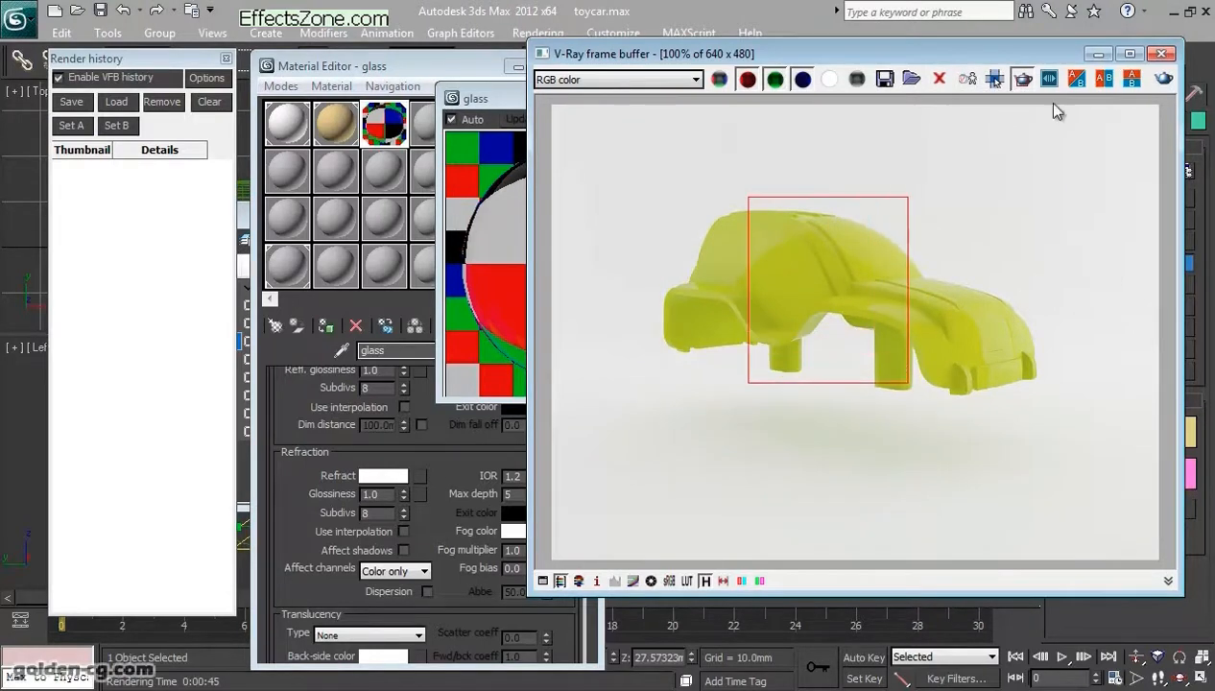
{"action": "left_click", "coordinate": [1163, 79]}
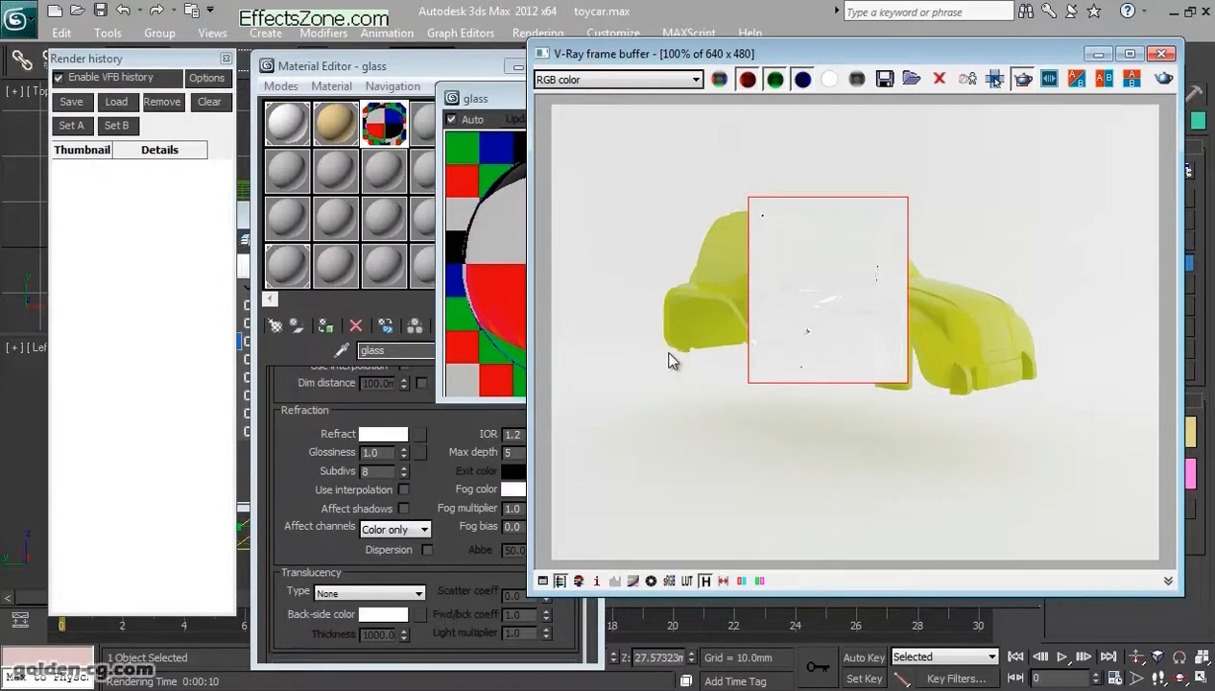
Step: Examine the glass material's diffuse, reflection and refraction settings against the enlarged sample and the region render
{"action": "left_click", "coordinate": [453, 414]}
{"action": "scroll", "coordinate": [426, 499], "scroll_direction": "up", "scroll_amount": 6}
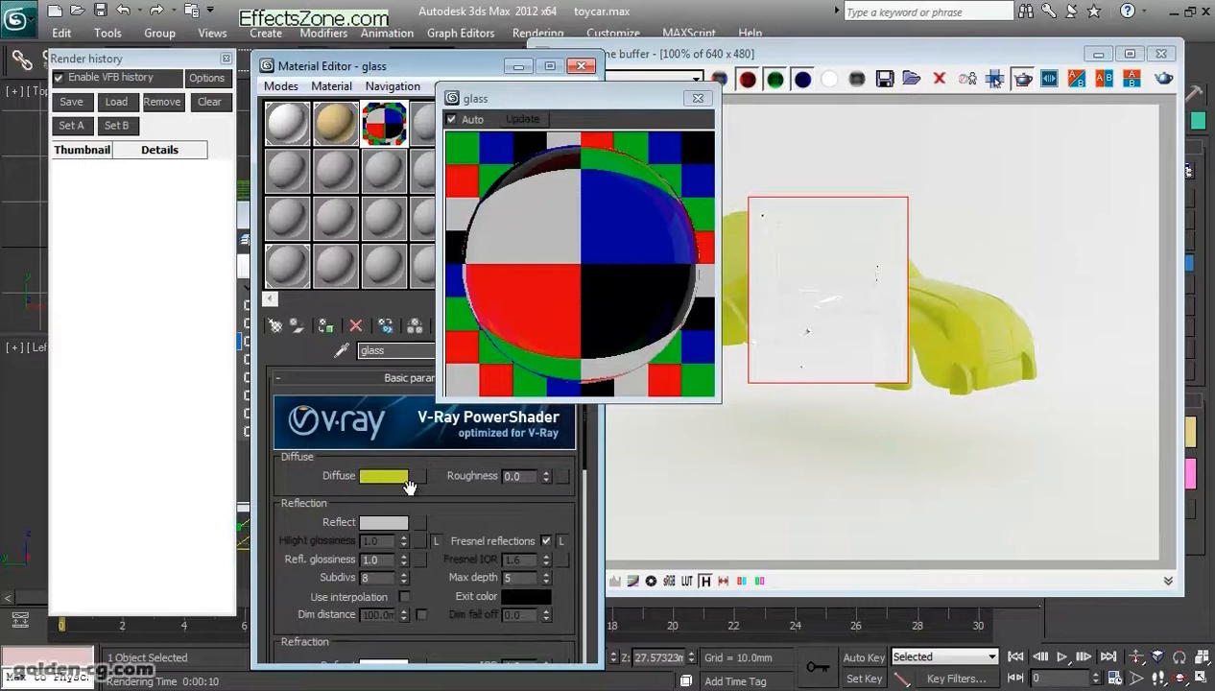
{"action": "scroll", "coordinate": [431, 498], "scroll_direction": "down", "scroll_amount": 5}
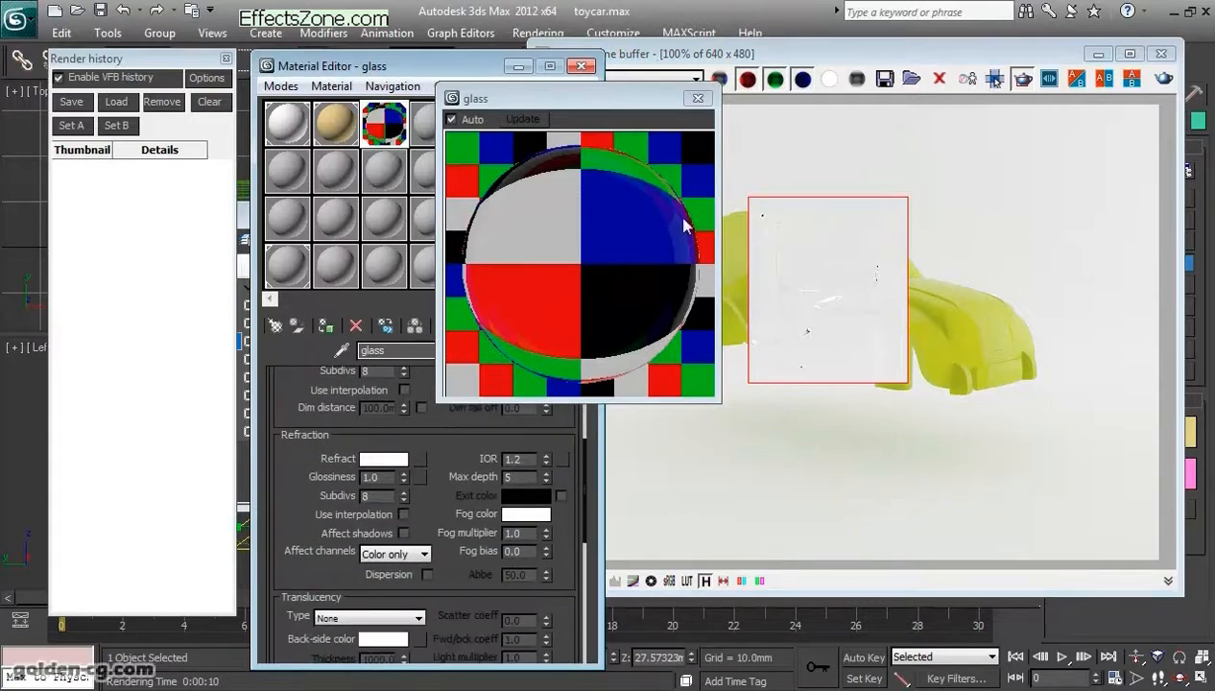
{"action": "left_click_drag", "start_coordinate": [649, 98], "coordinate": [697, 70]}
{"action": "left_click", "coordinate": [448, 445]}
{"action": "scroll", "coordinate": [447, 445], "scroll_direction": "up", "scroll_amount": 5}
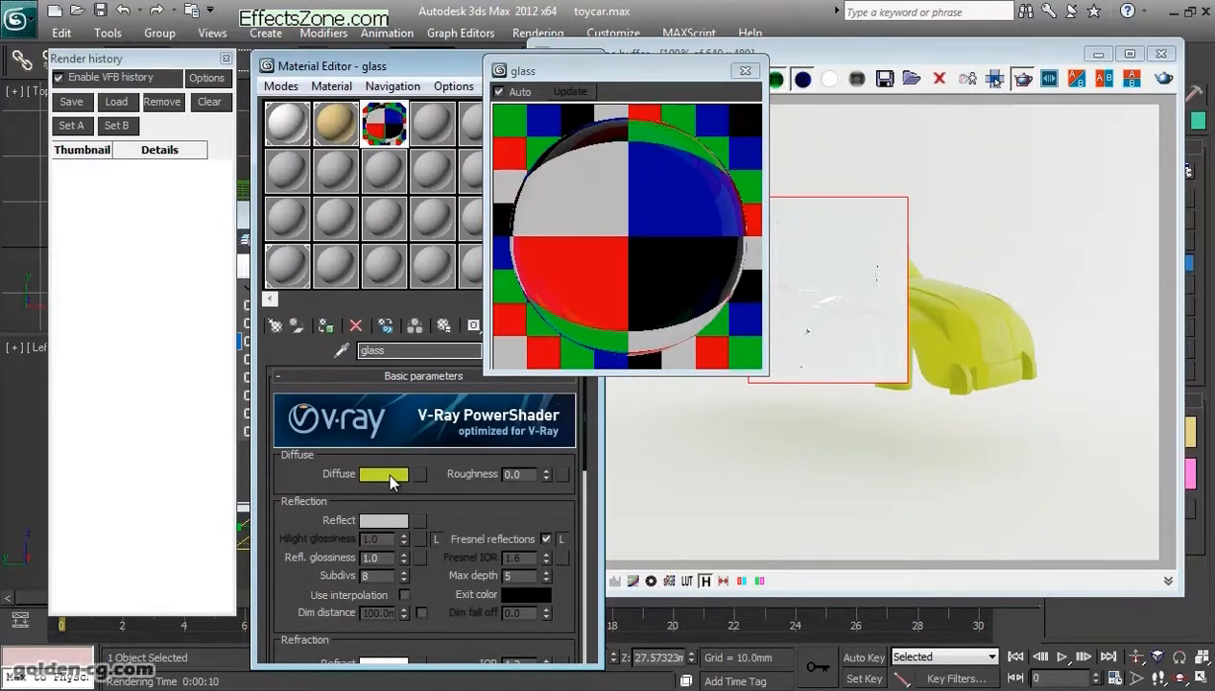
{"action": "scroll", "coordinate": [465, 507], "scroll_direction": "down", "scroll_amount": 5}
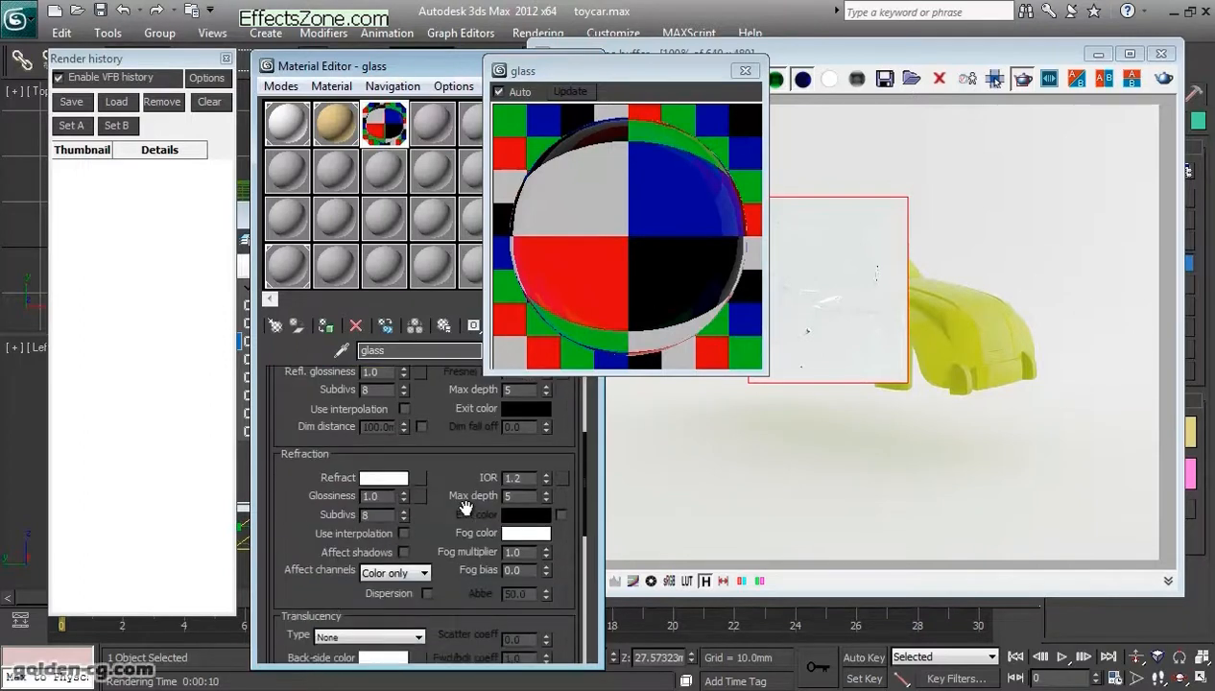
{"action": "scroll", "coordinate": [466, 508], "scroll_direction": "up", "scroll_amount": 5}
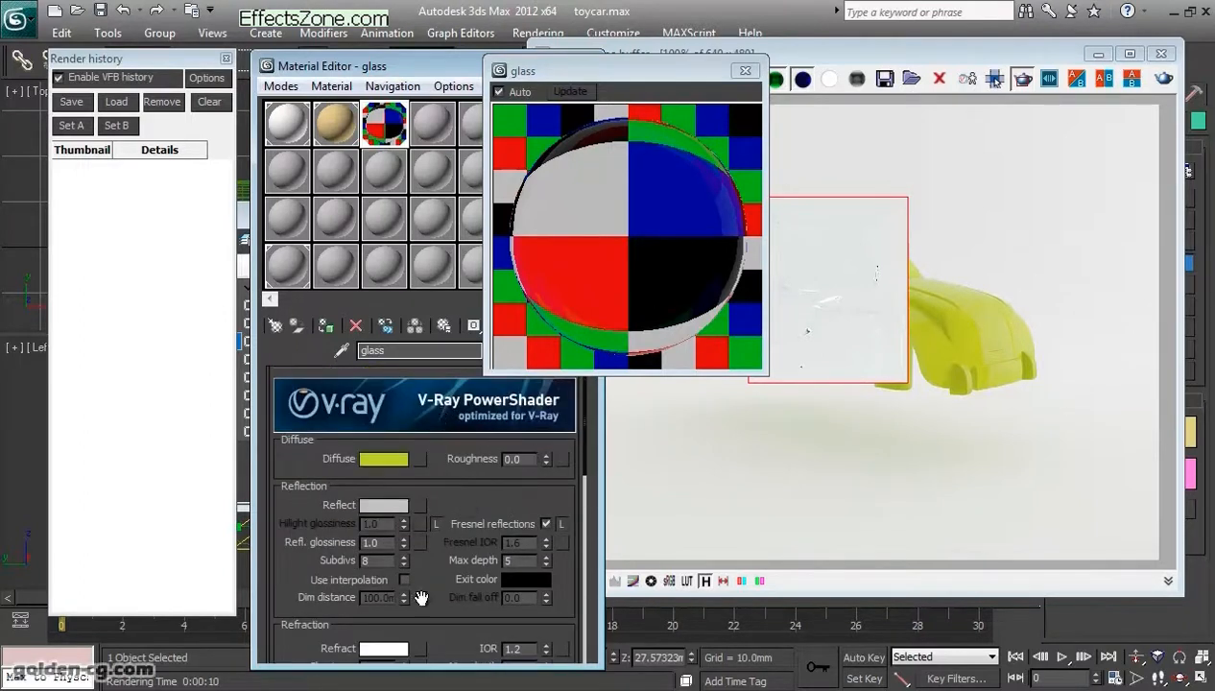
{"action": "left_click_drag", "start_coordinate": [456, 501], "coordinate": [459, 401]}
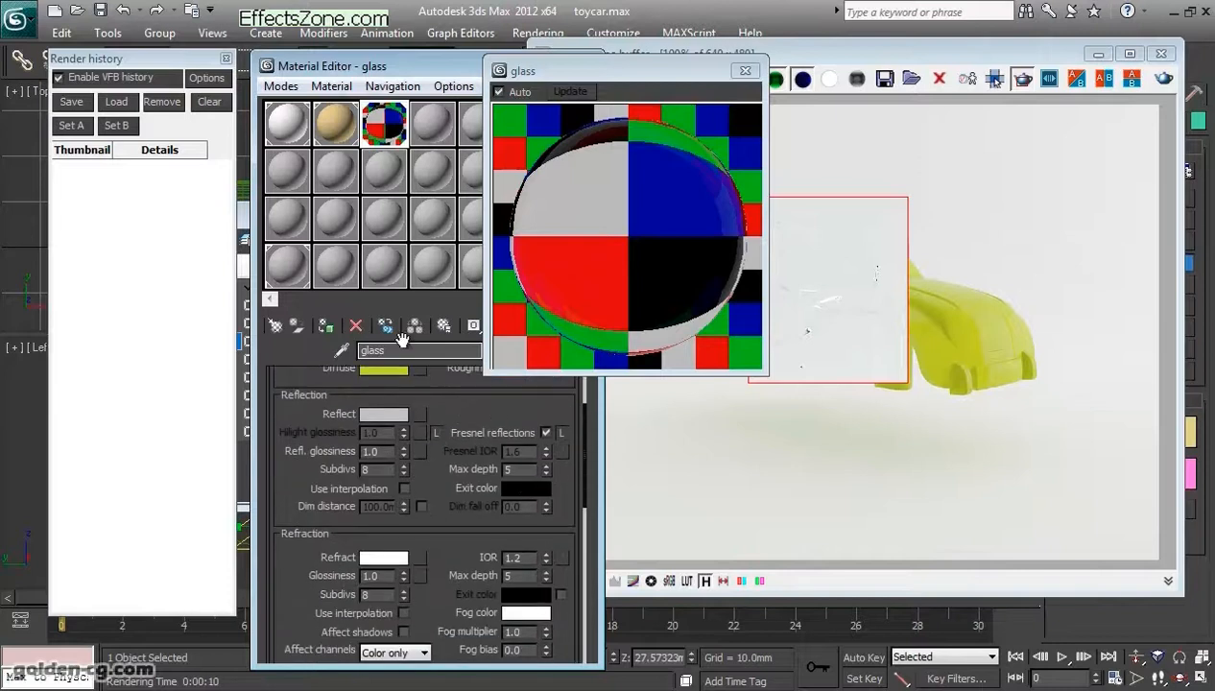
Step: Set the glass material's refraction colour to red 195, green 205, blue 170
{"action": "scroll", "coordinate": [437, 443], "scroll_direction": "down", "scroll_amount": 3}
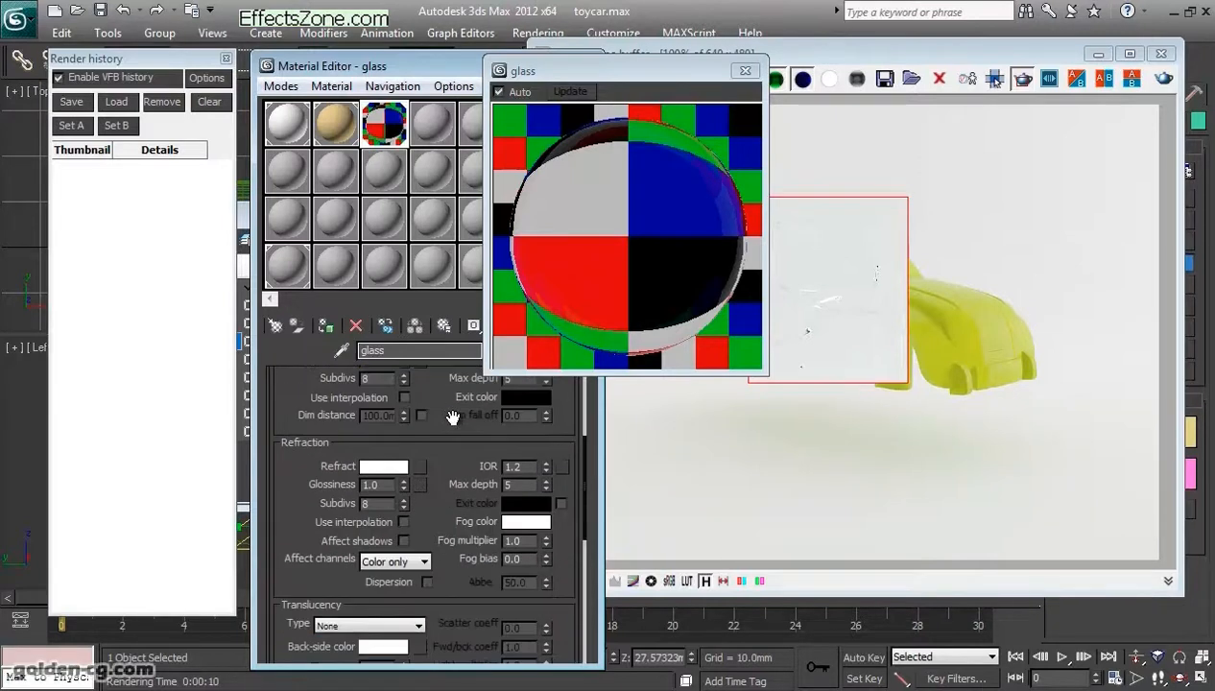
{"action": "scroll", "coordinate": [458, 434], "scroll_direction": "up", "scroll_amount": 2}
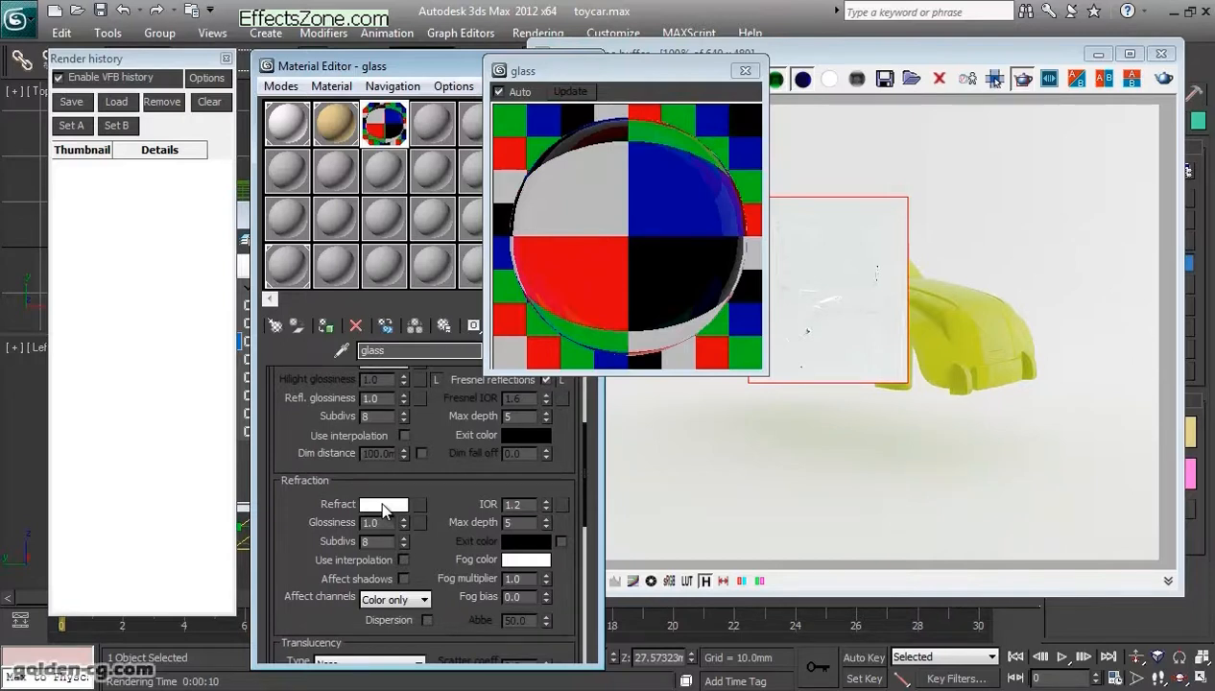
{"action": "left_click", "coordinate": [384, 505]}
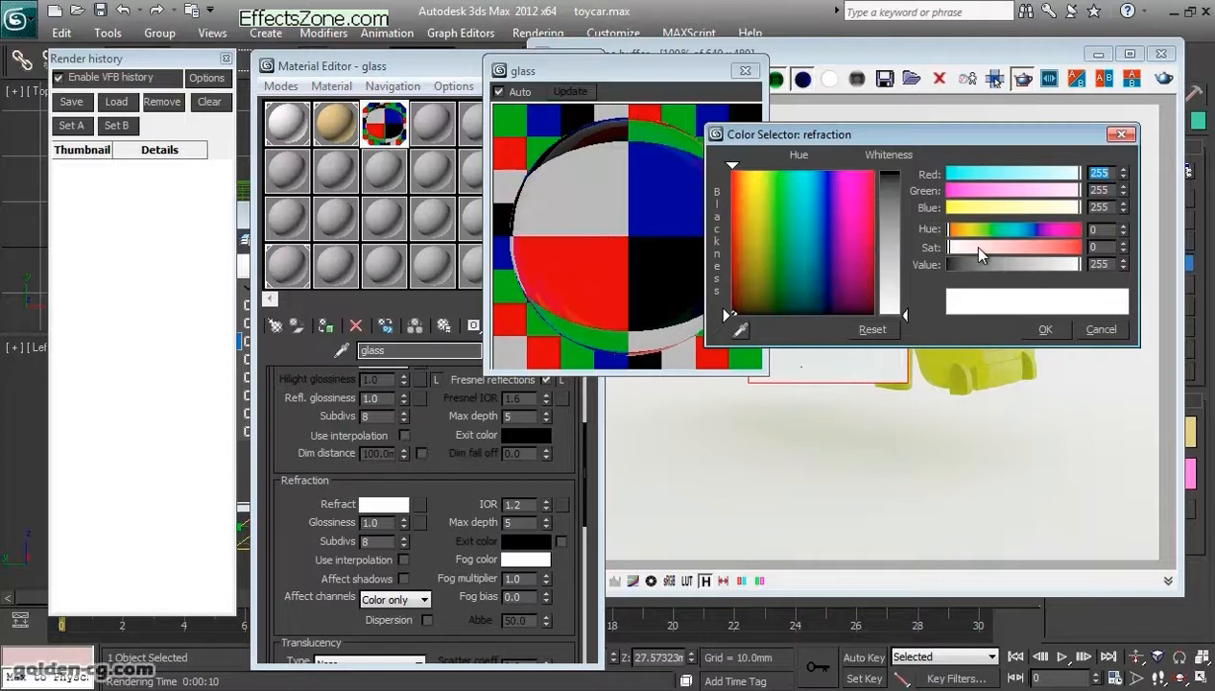
{"action": "type", "text": "195"}
{"action": "key", "text": "Tab"}
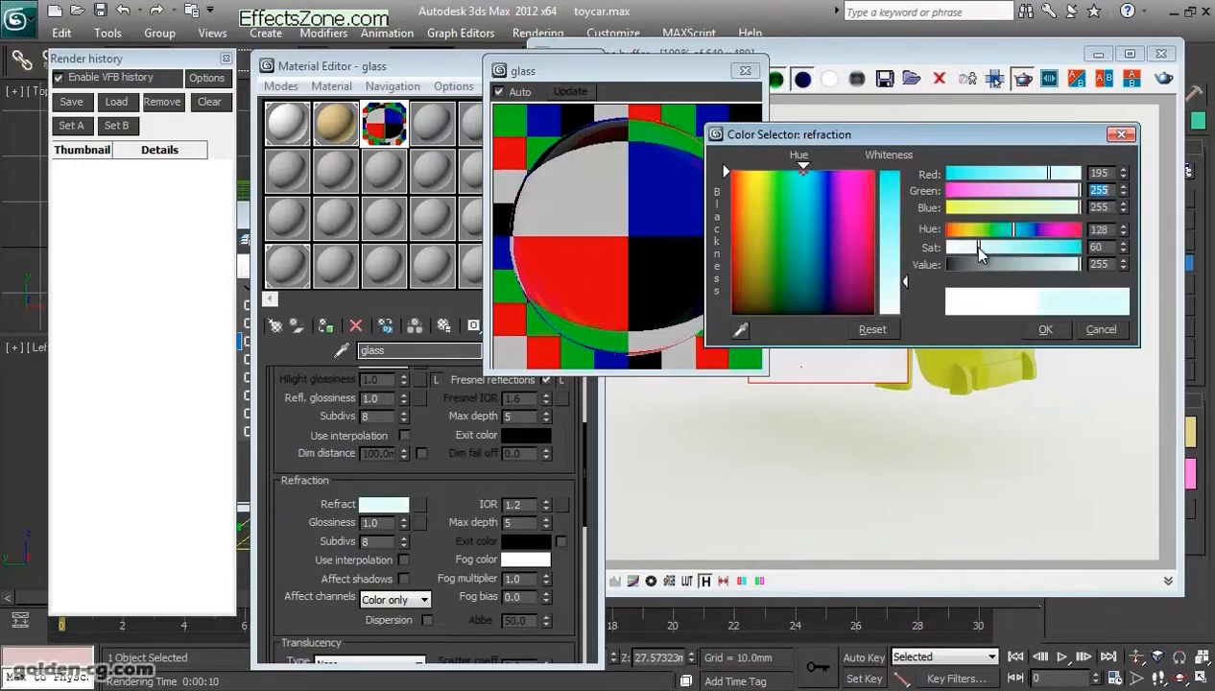
{"action": "type", "text": "205"}
{"action": "key", "text": "Tab"}
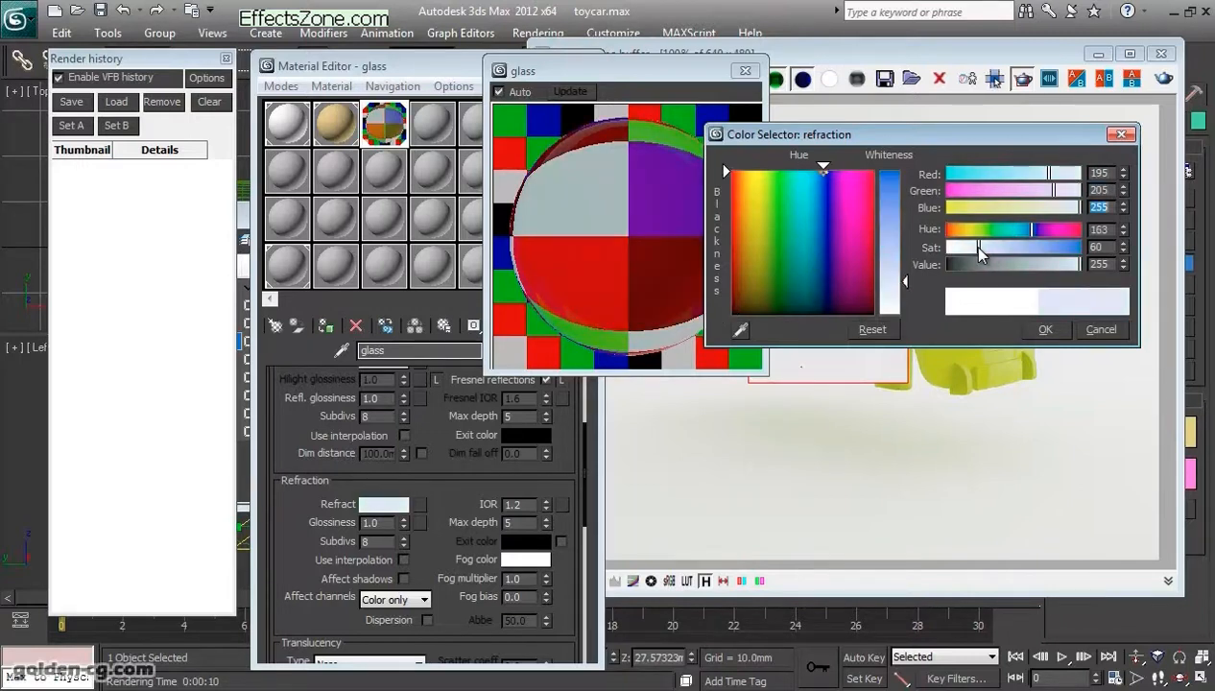
{"action": "type", "text": "170"}
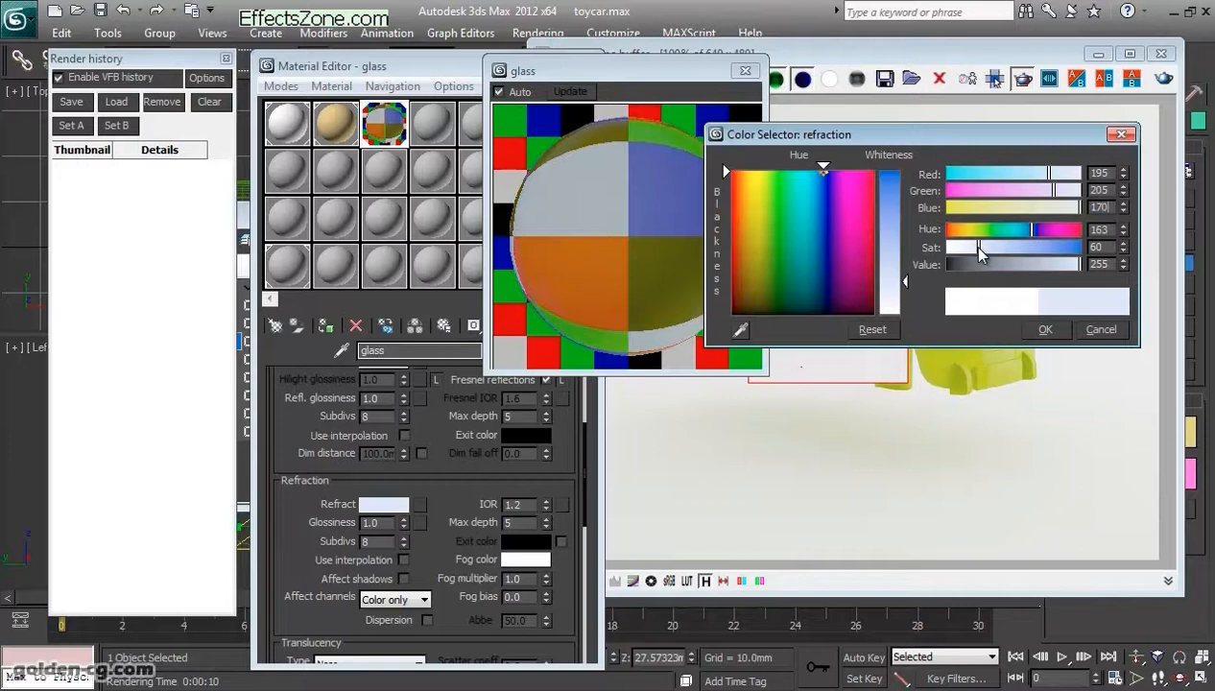
{"action": "key", "text": "Return"}
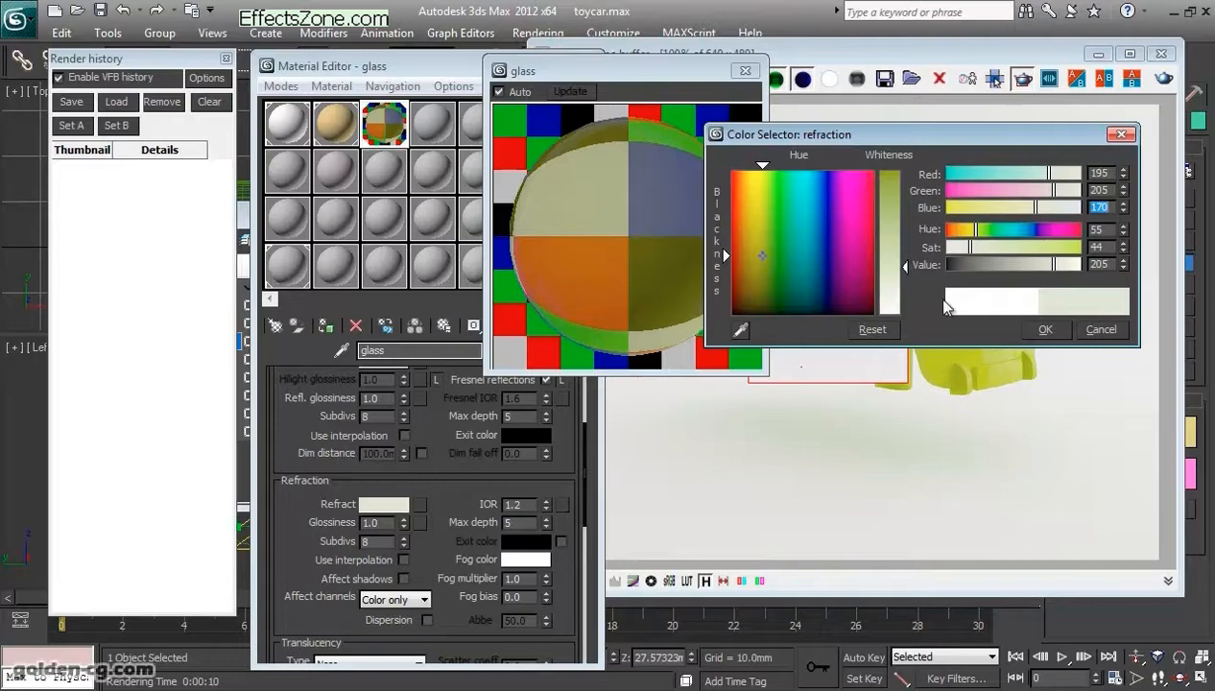
{"action": "left_click", "coordinate": [1041, 330]}
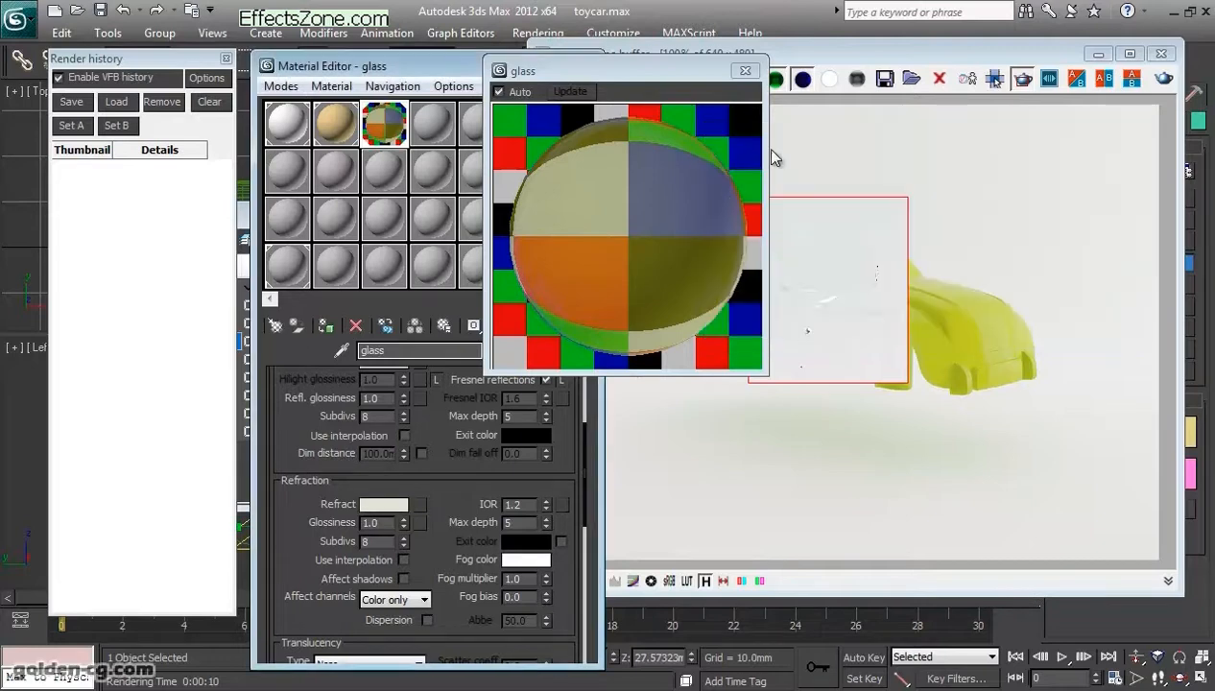
Step: Re-render the region with the tinted refraction and save the image to the render history
{"action": "left_click", "coordinate": [1163, 80]}
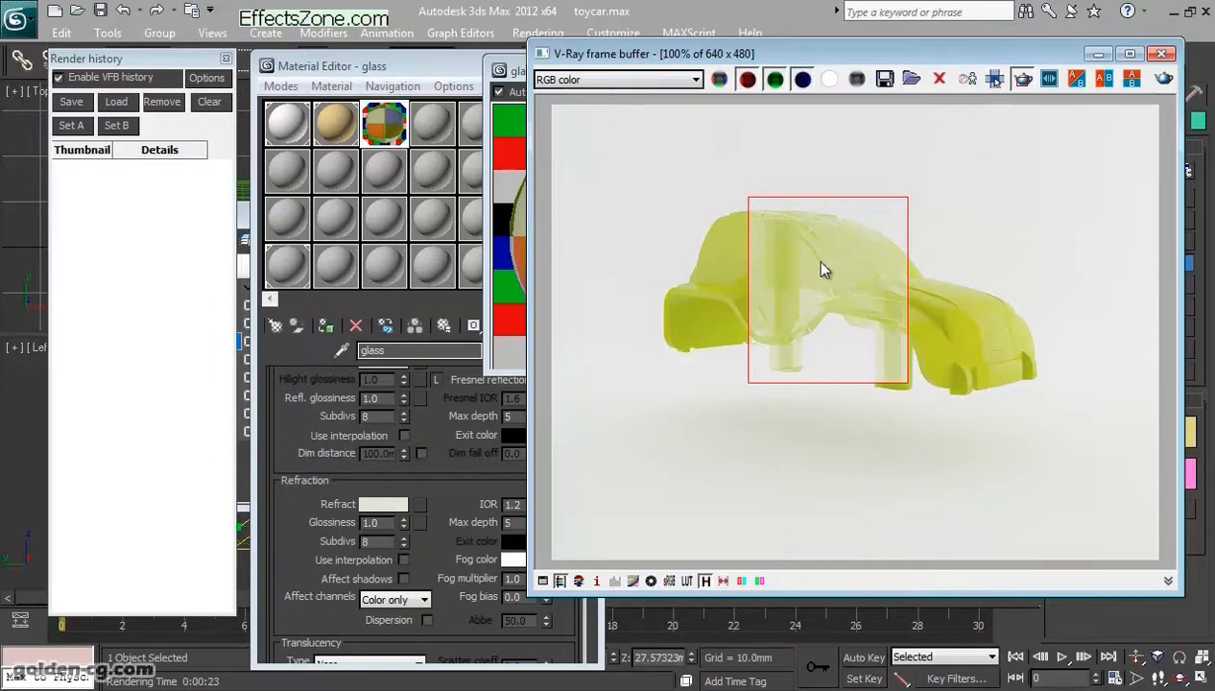
{"action": "left_click", "coordinate": [73, 103]}
{"action": "left_click_drag", "start_coordinate": [423, 431], "coordinate": [427, 503]}
{"action": "left_click", "coordinate": [816, 375]}
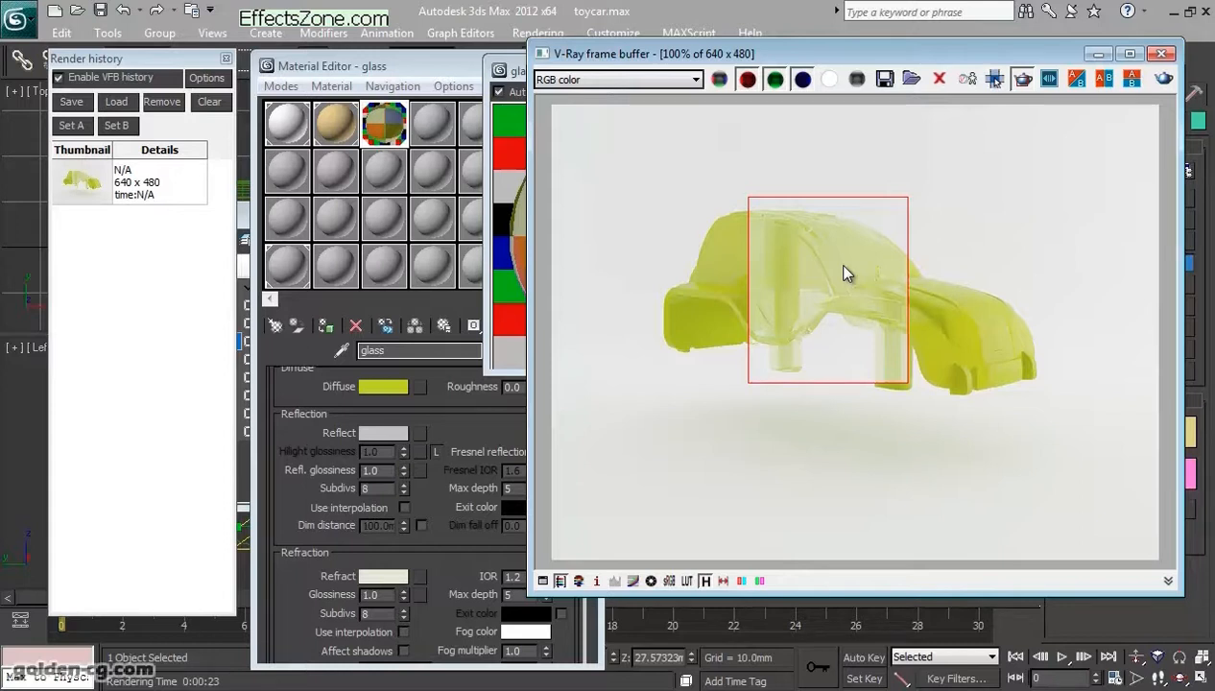
Step: Set the glass material's refraction fog colour to red 230, green 240, blue 210
{"action": "left_click", "coordinate": [449, 532]}
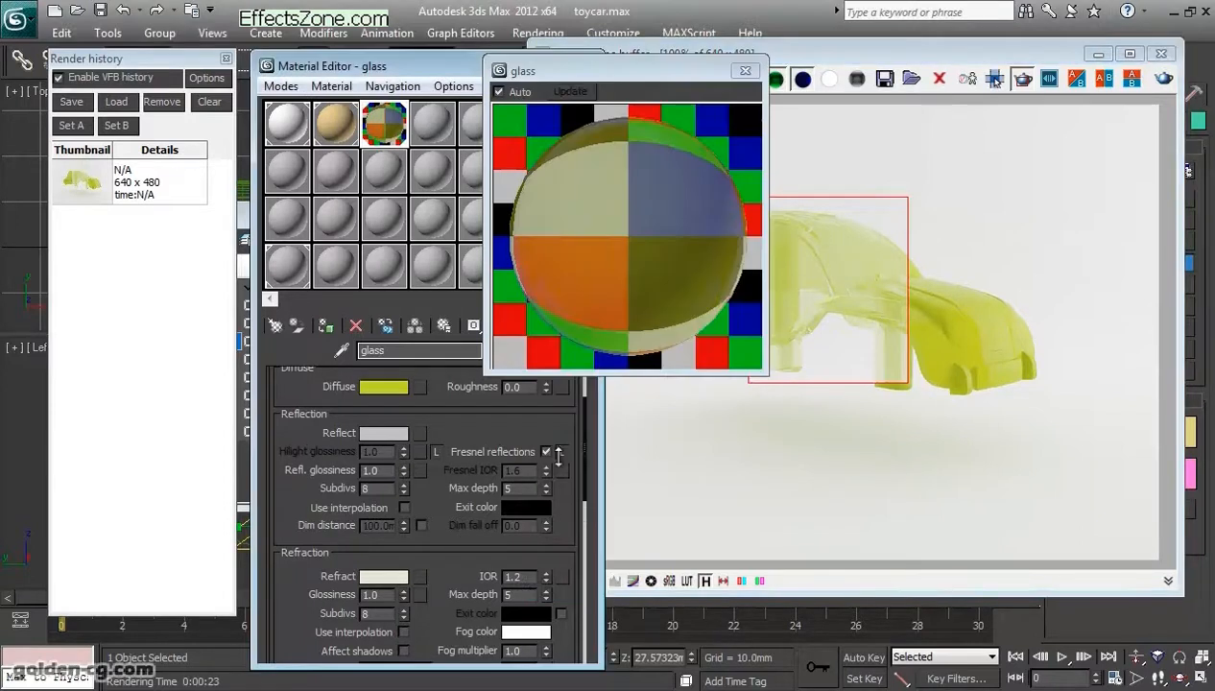
{"action": "left_click_drag", "start_coordinate": [432, 529], "coordinate": [441, 441]}
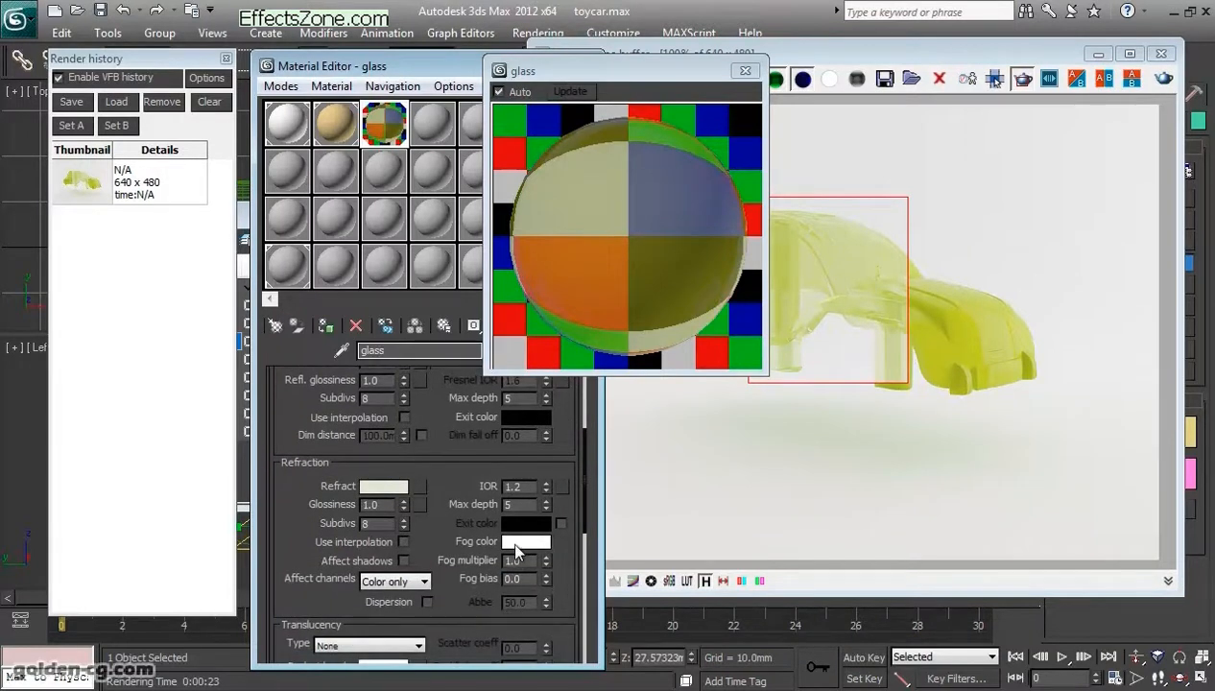
{"action": "left_click", "coordinate": [516, 543]}
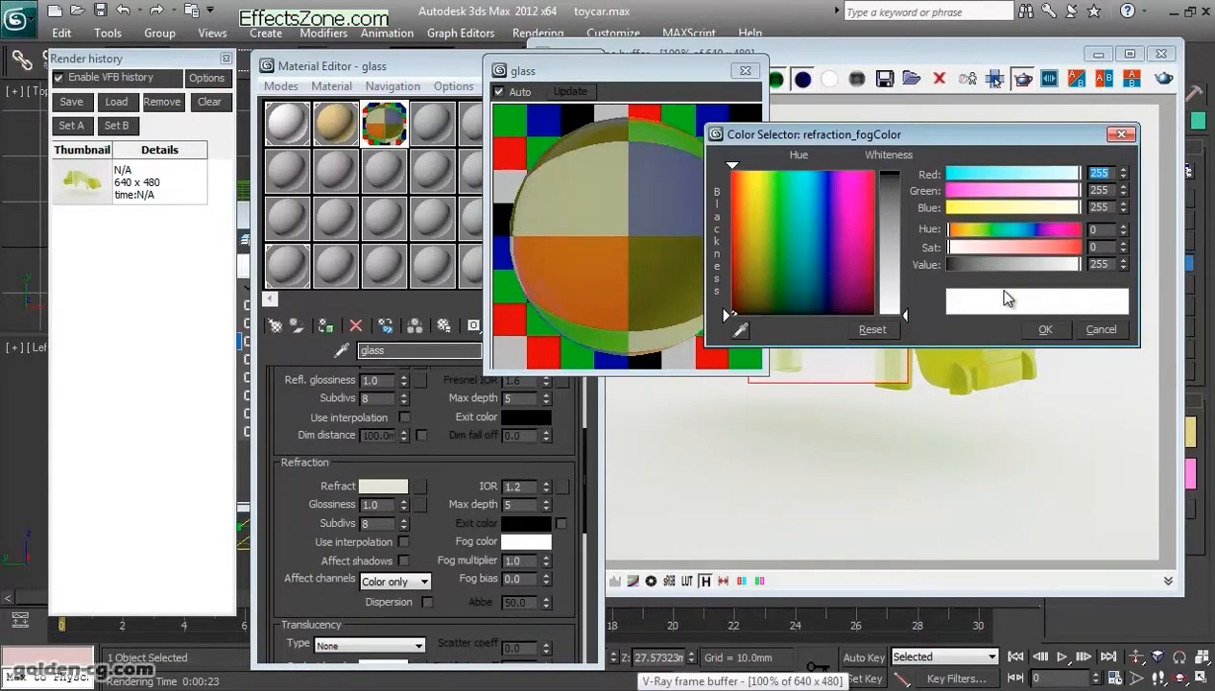
{"action": "type", "text": "230"}
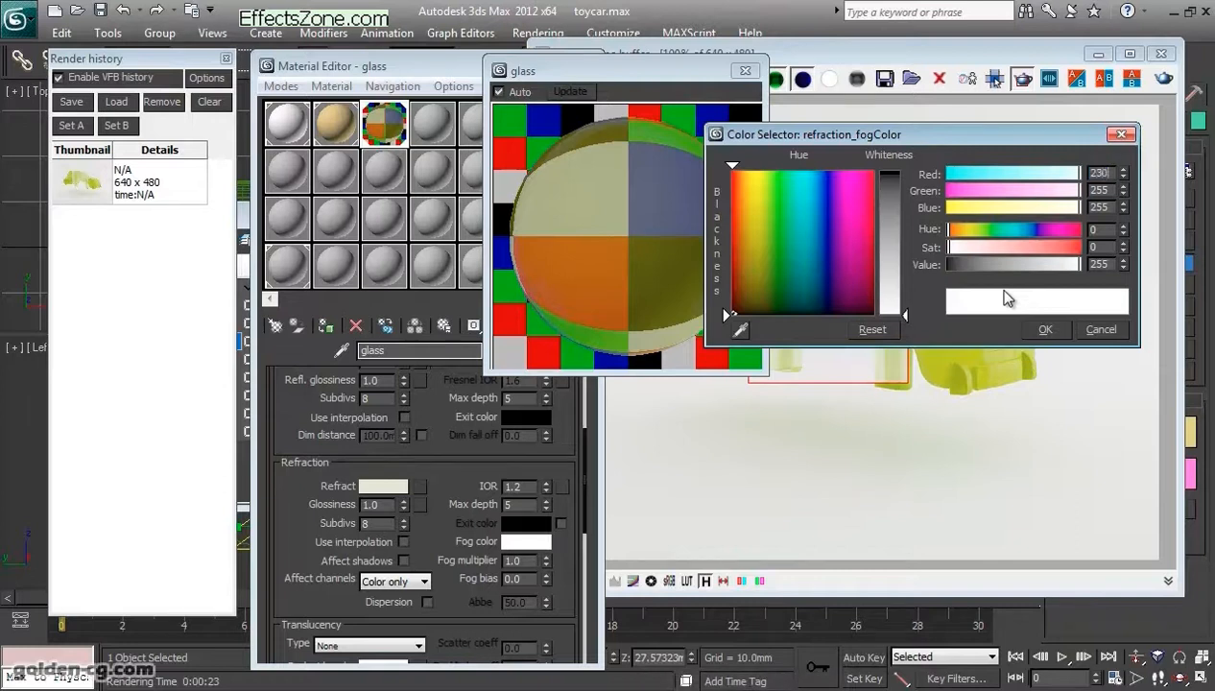
{"action": "key", "text": "Tab"}
{"action": "type", "text": "240"}
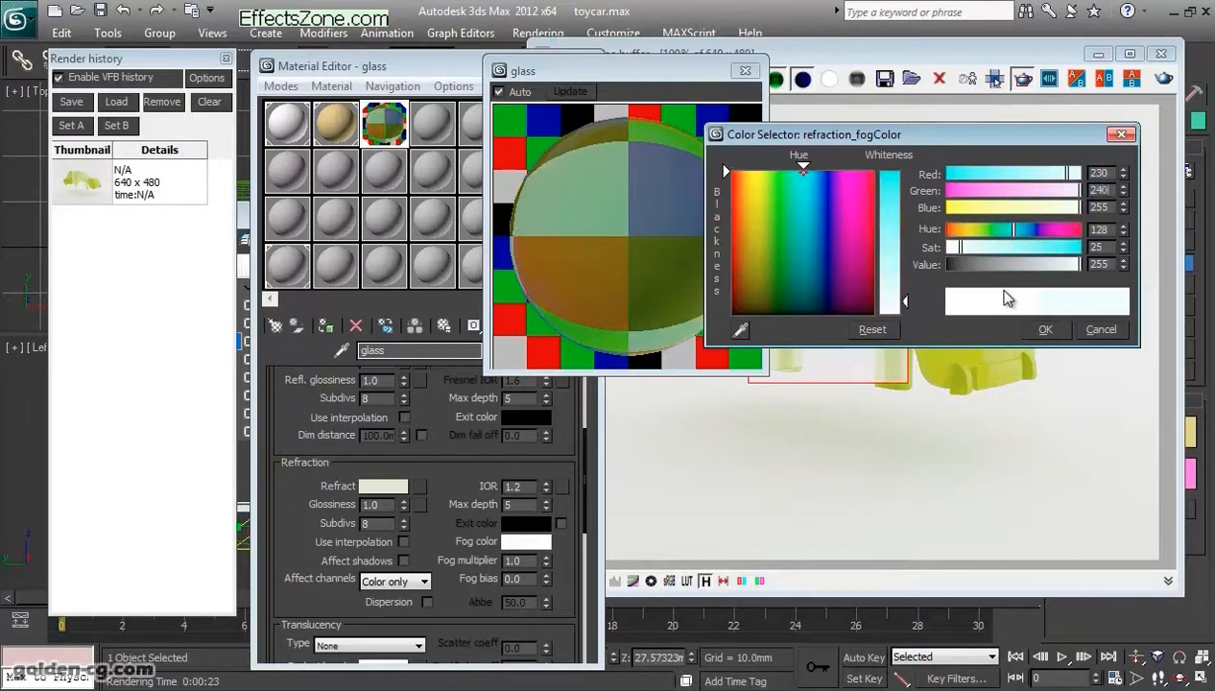
{"action": "key", "text": "Tab"}
{"action": "type", "text": "210"}
{"action": "key", "text": "Return"}
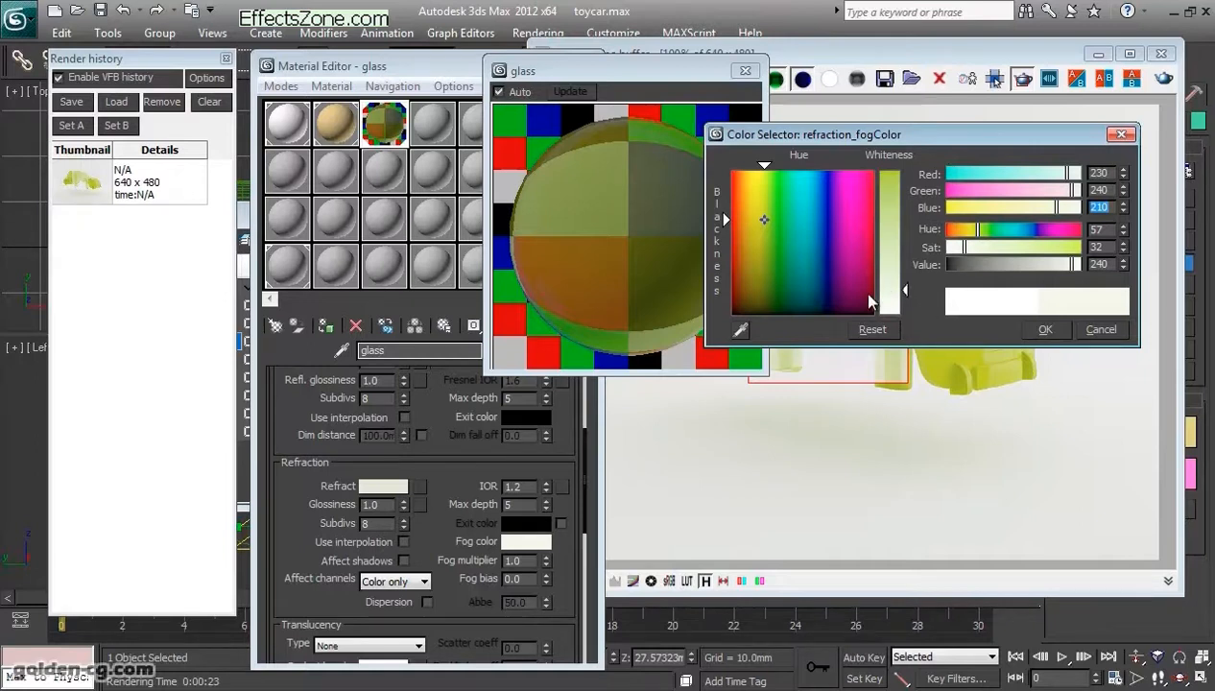
{"action": "left_click", "coordinate": [1025, 330]}
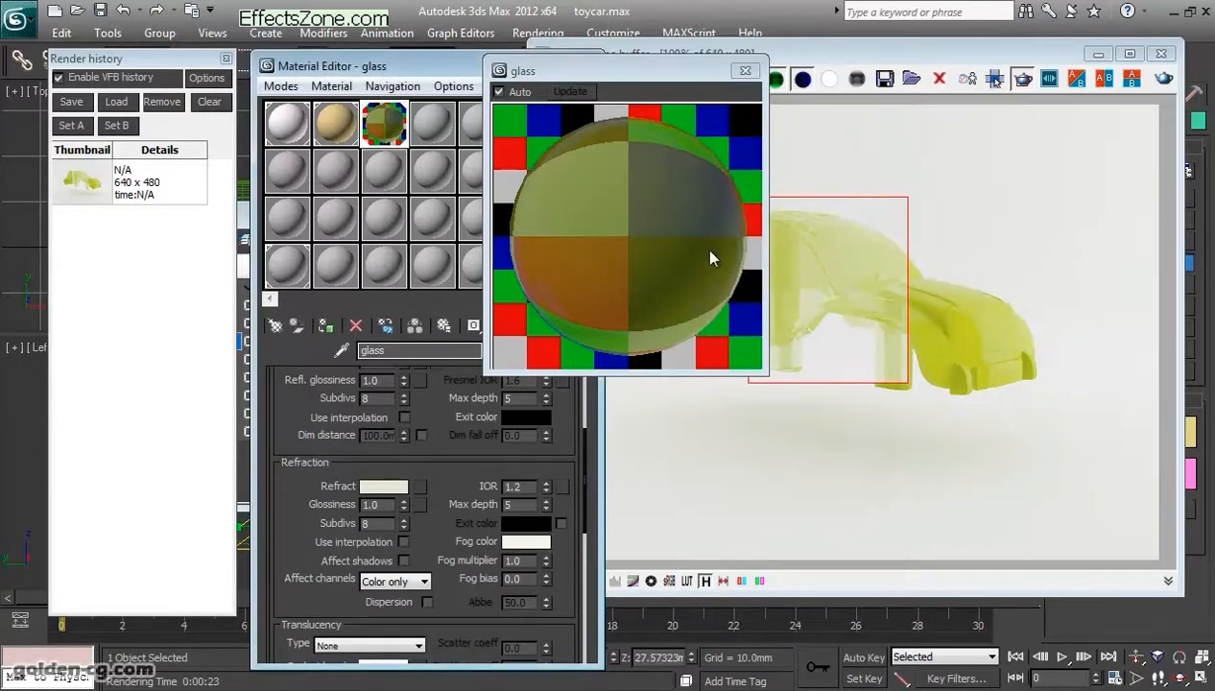
Step: Re-render the region and save it to the render history, with the earlier render as A and the new one as B
{"action": "left_click_drag", "start_coordinate": [622, 78], "coordinate": [547, 83]}
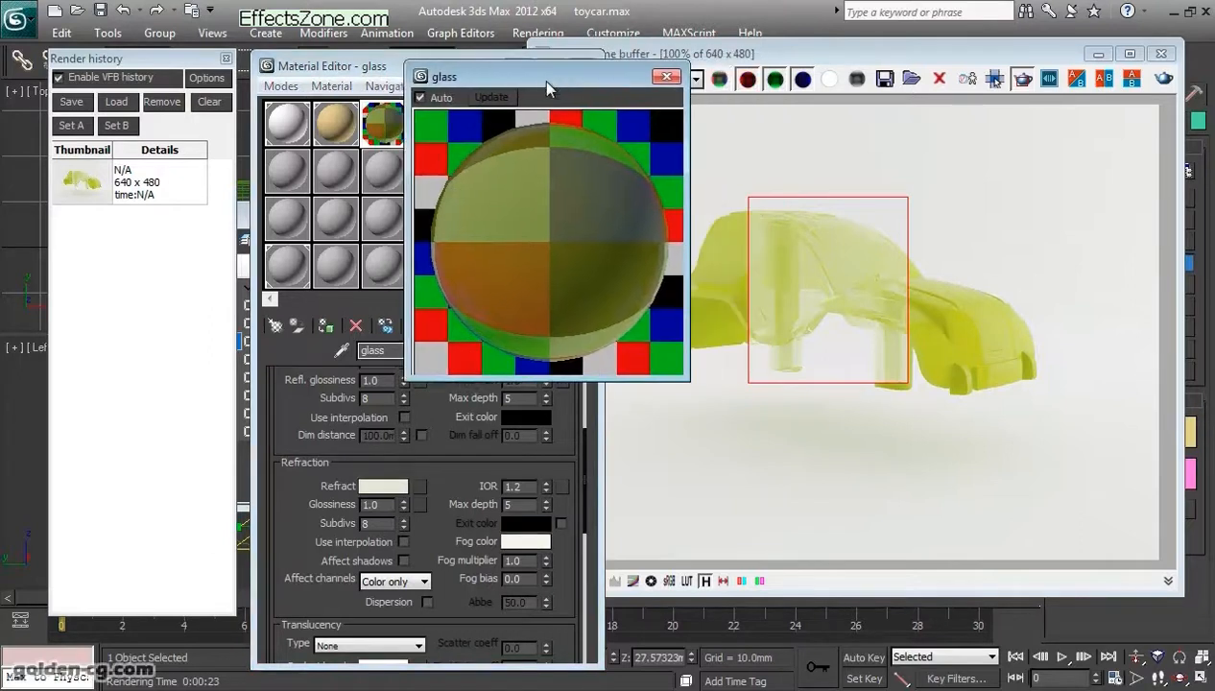
{"action": "left_click", "coordinate": [1162, 81]}
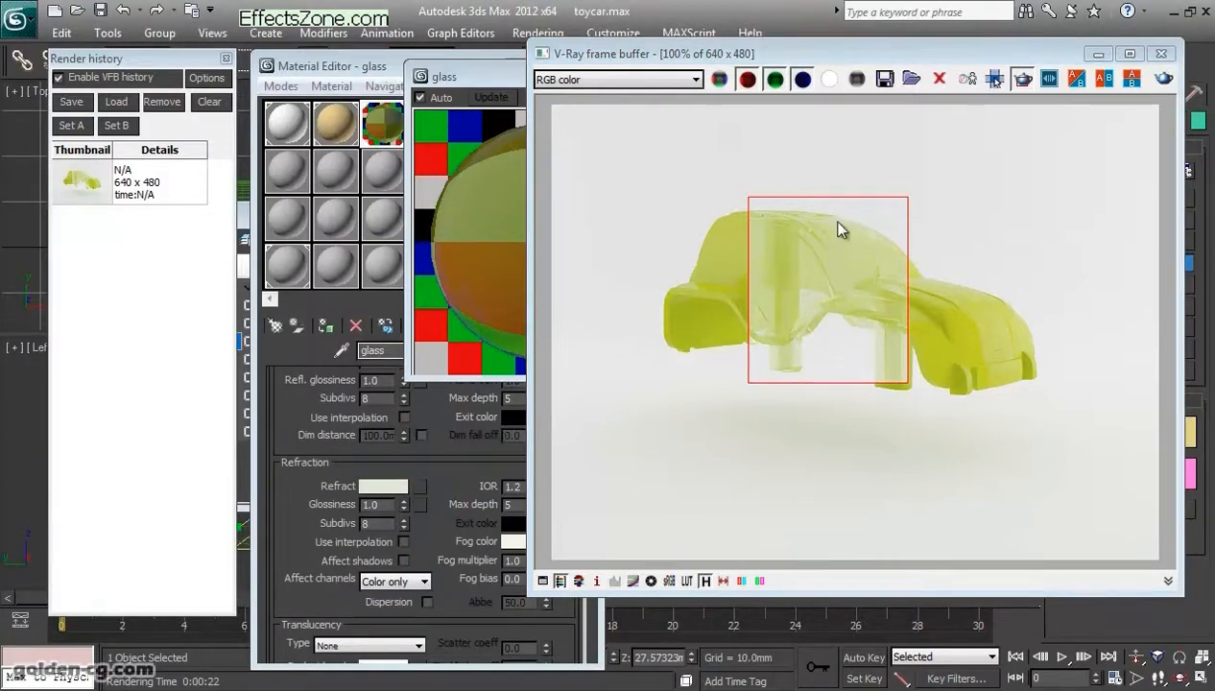
{"action": "left_click", "coordinate": [88, 175]}
{"action": "left_click", "coordinate": [77, 125]}
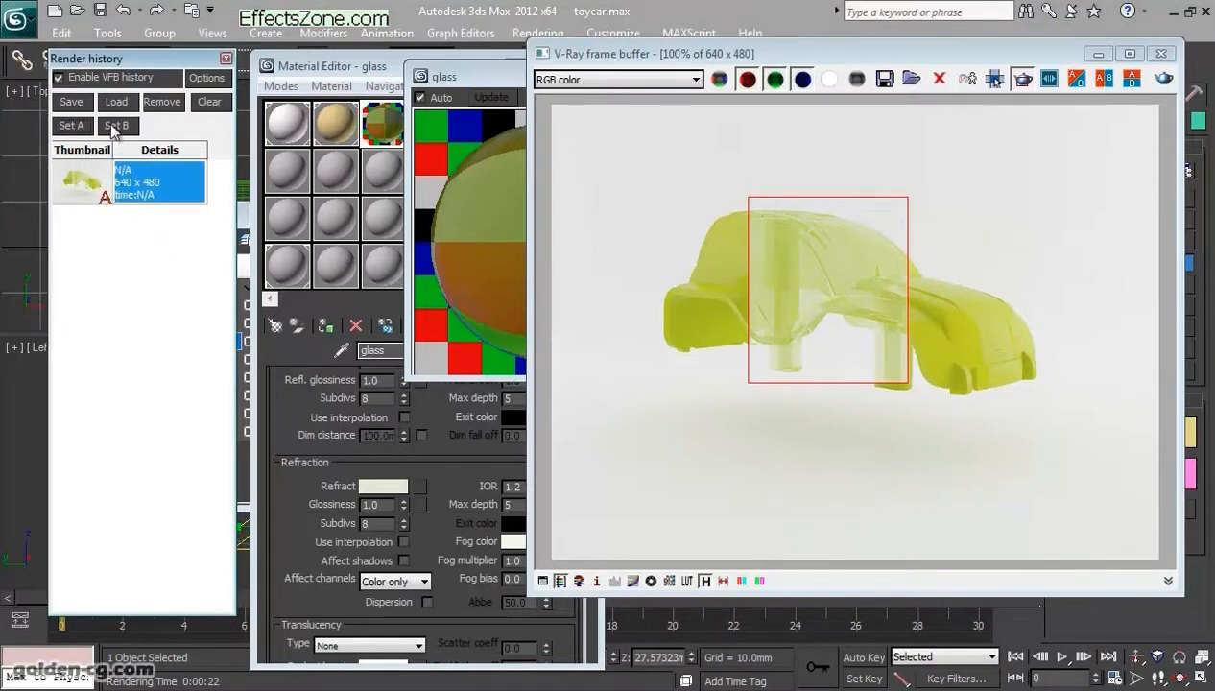
{"action": "left_click", "coordinate": [78, 110]}
{"action": "left_click", "coordinate": [144, 183]}
{"action": "left_click", "coordinate": [116, 125]}
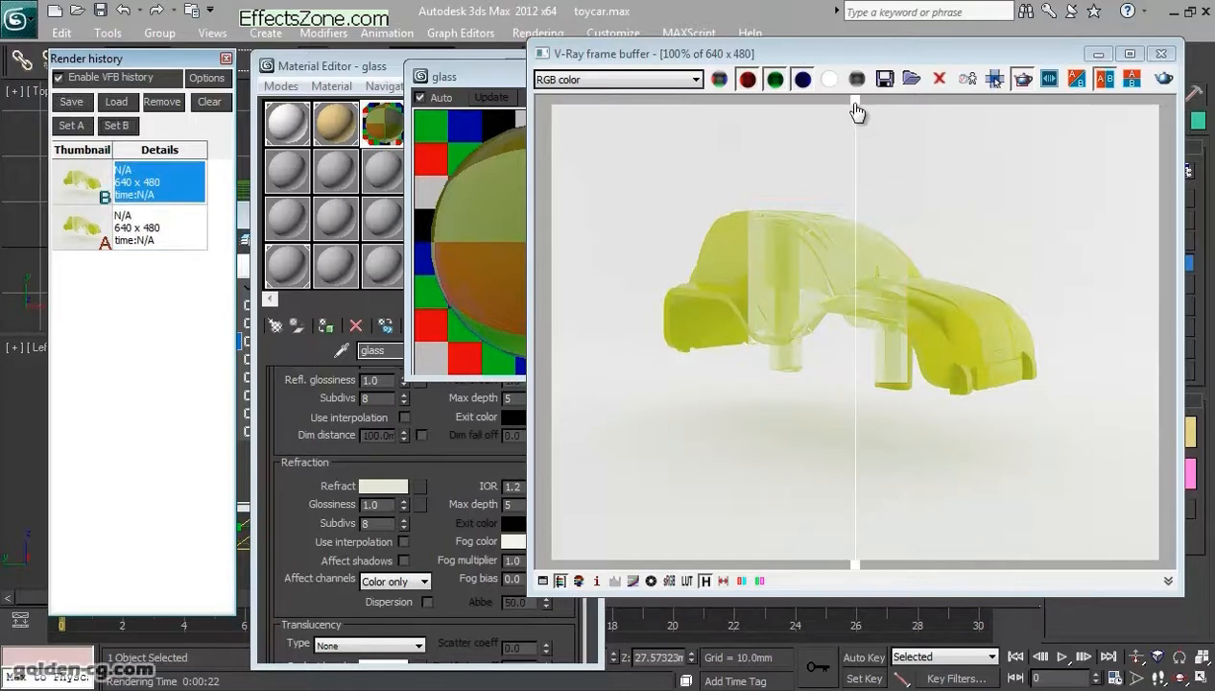
Step: Compare renders A and B across the car's middle with the split divider, zooming the image to 200%
{"action": "left_click_drag", "start_coordinate": [856, 108], "coordinate": [883, 114]}
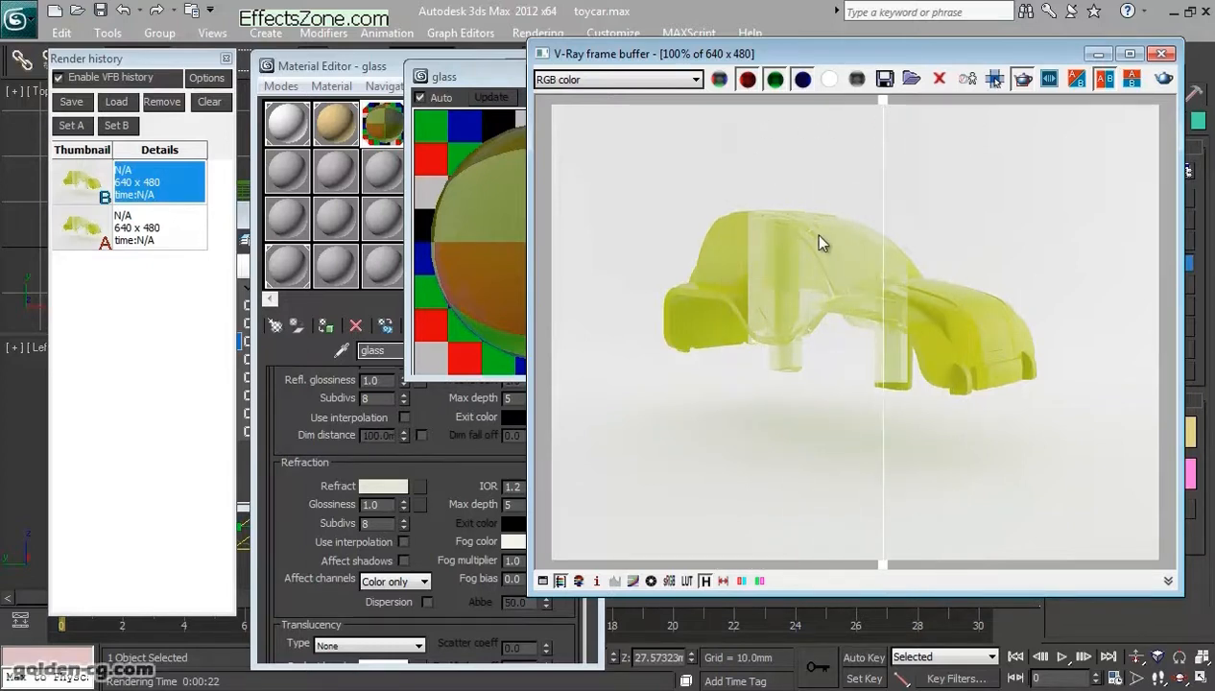
{"action": "scroll", "coordinate": [821, 244], "scroll_direction": "up", "scroll_amount": 2}
{"action": "left_click_drag", "start_coordinate": [876, 112], "coordinate": [785, 106]}
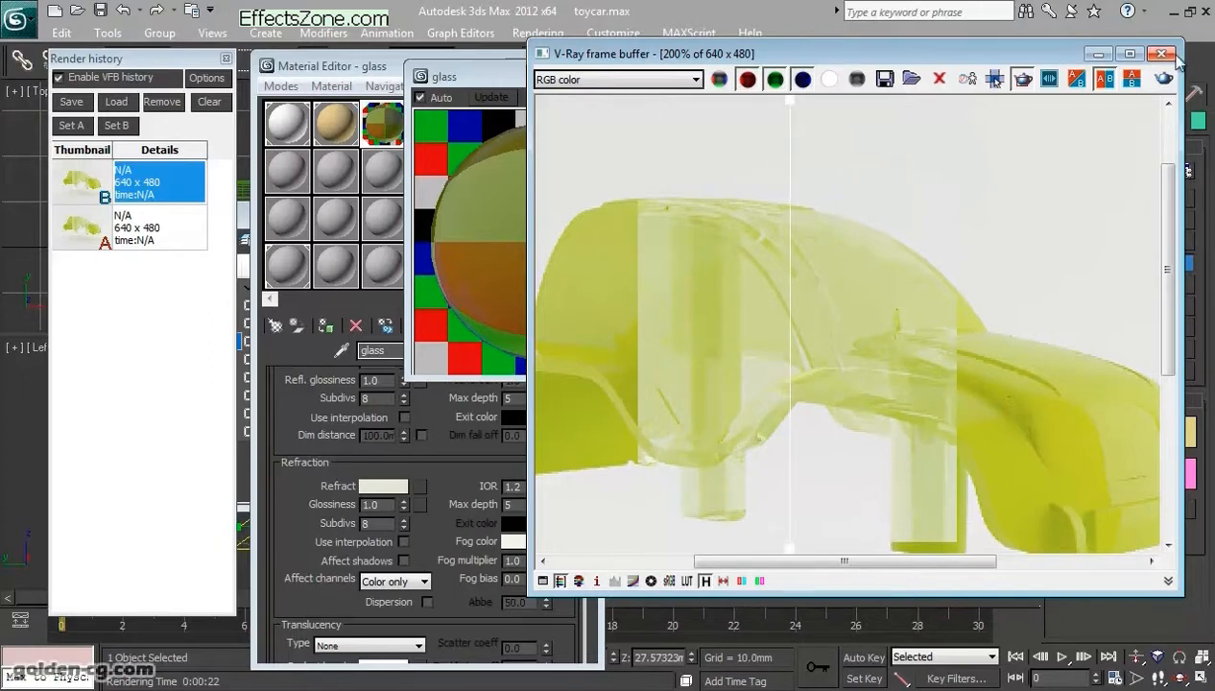
{"action": "double_click", "coordinate": [804, 401]}
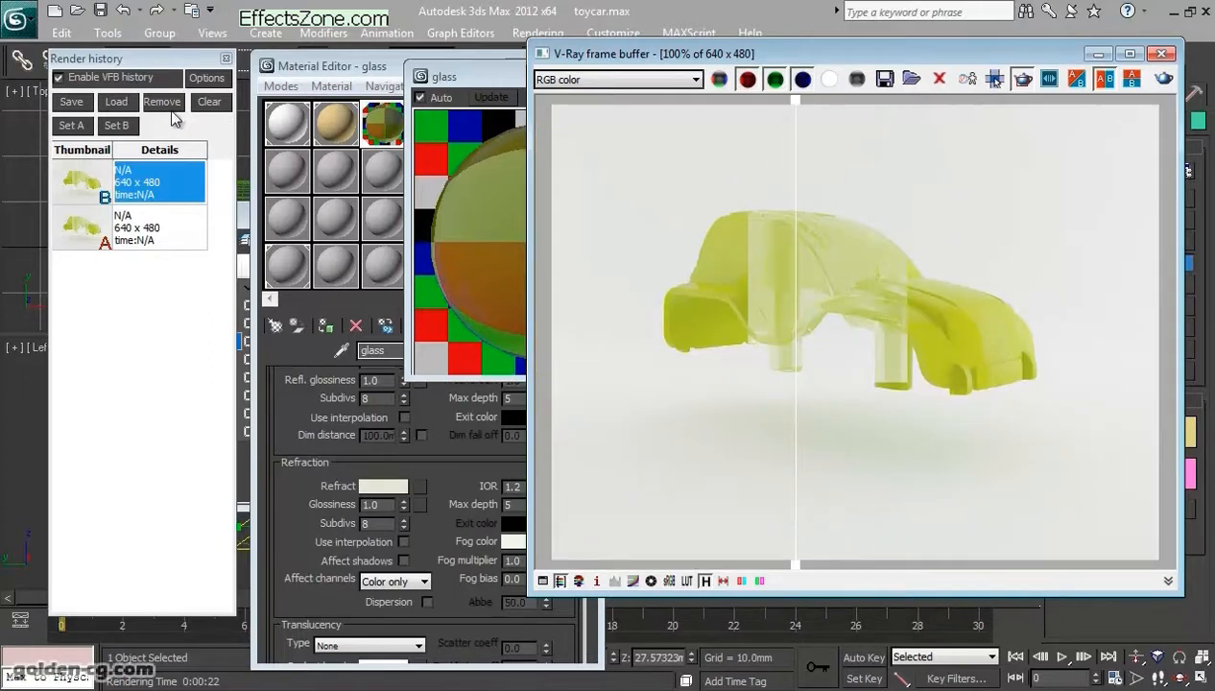
Step: Clear the render history and close the V-Ray frame buffer and the enlarged glass sample
{"action": "left_click", "coordinate": [206, 102]}
{"action": "left_click", "coordinate": [666, 418]}
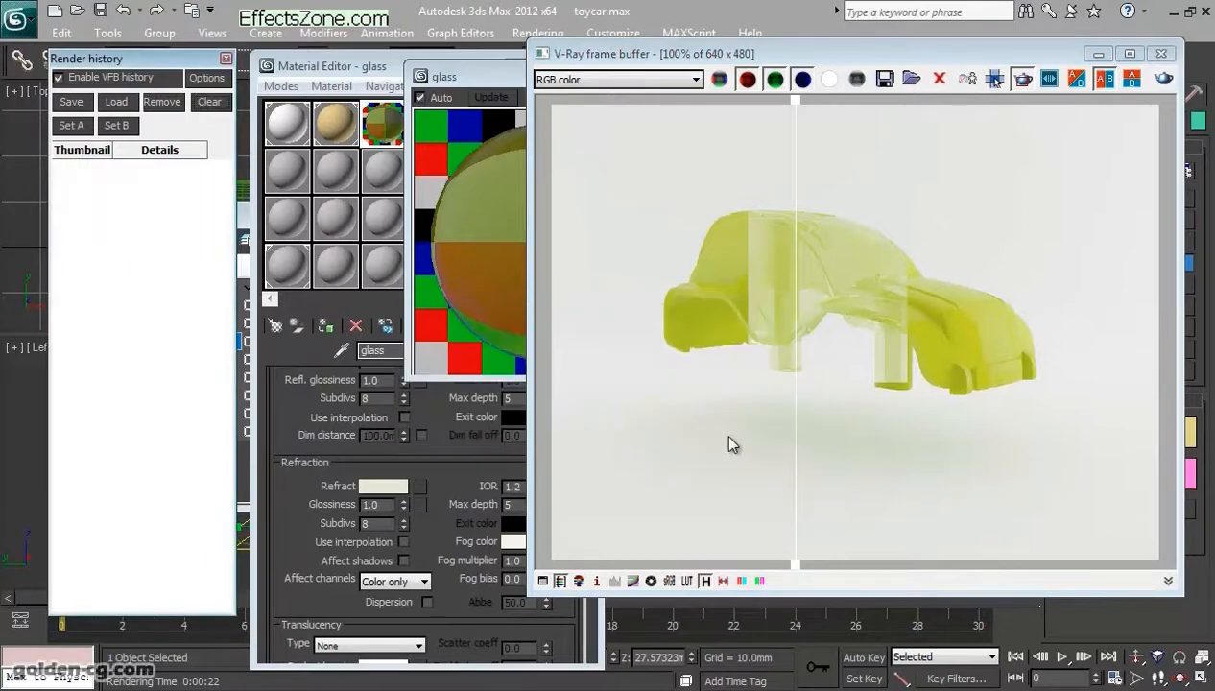
{"action": "left_click_drag", "start_coordinate": [1031, 54], "coordinate": [729, 74]}
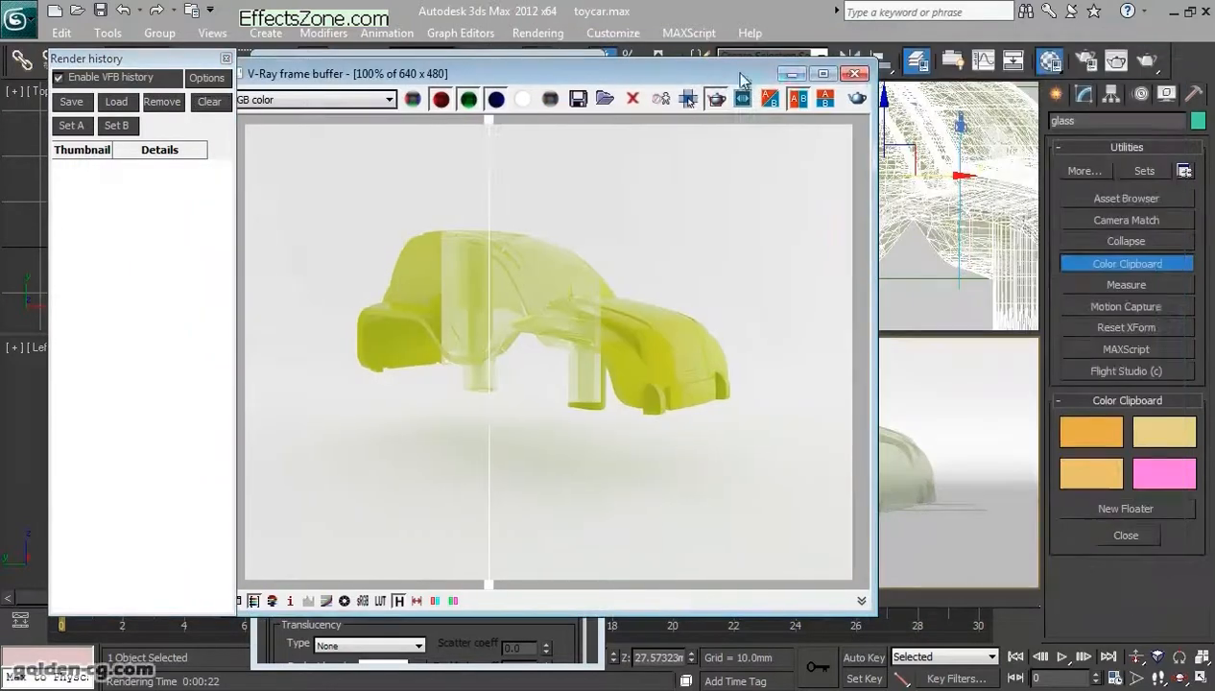
{"action": "left_click", "coordinate": [855, 75]}
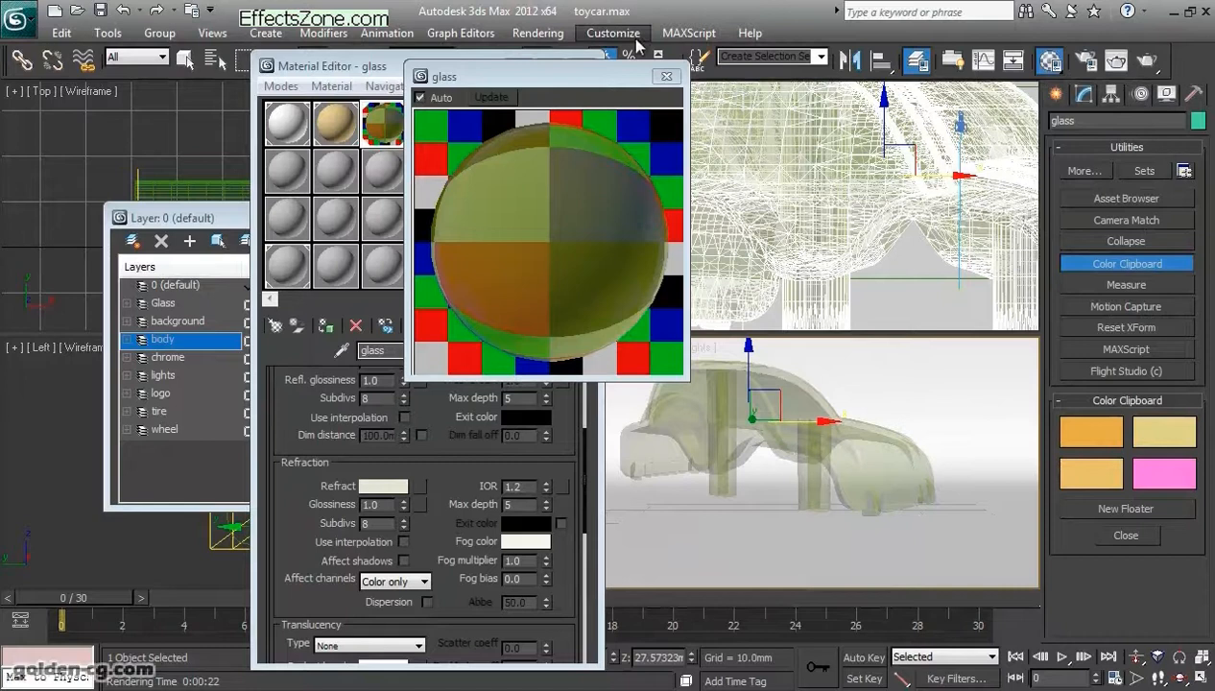
{"action": "left_click", "coordinate": [666, 76]}
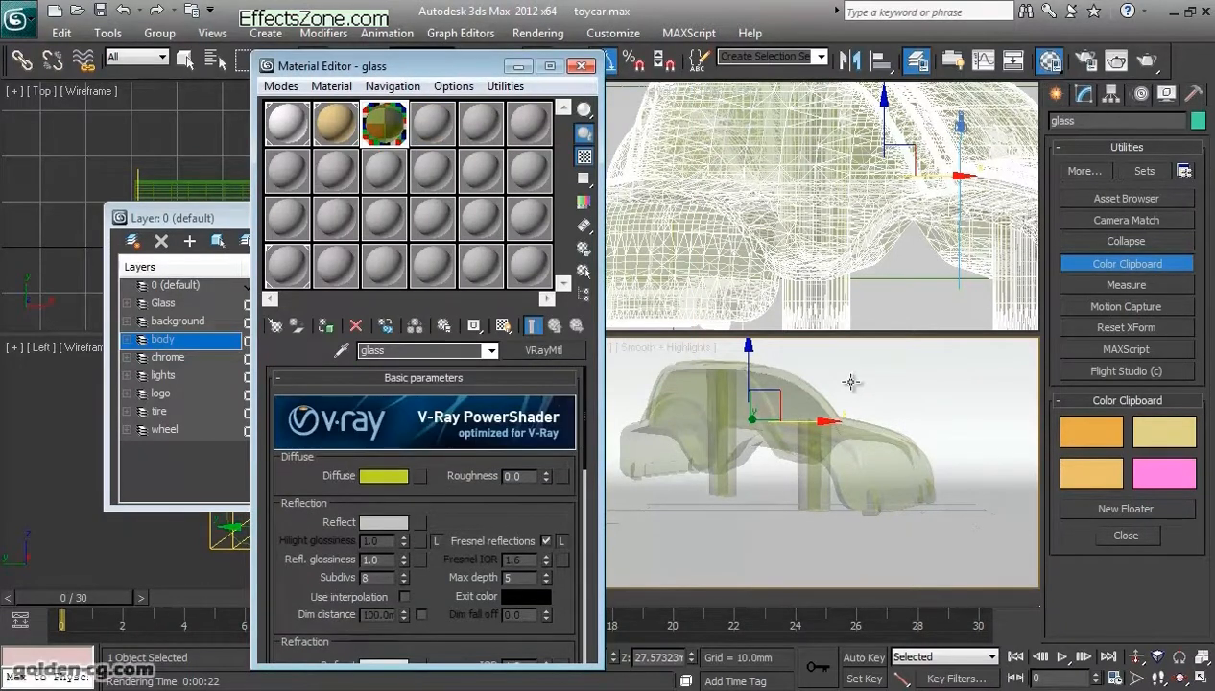
Step: Reopen the V-Ray frame buffer and render the car with the updated glass
{"action": "right_click", "coordinate": [766, 453]}
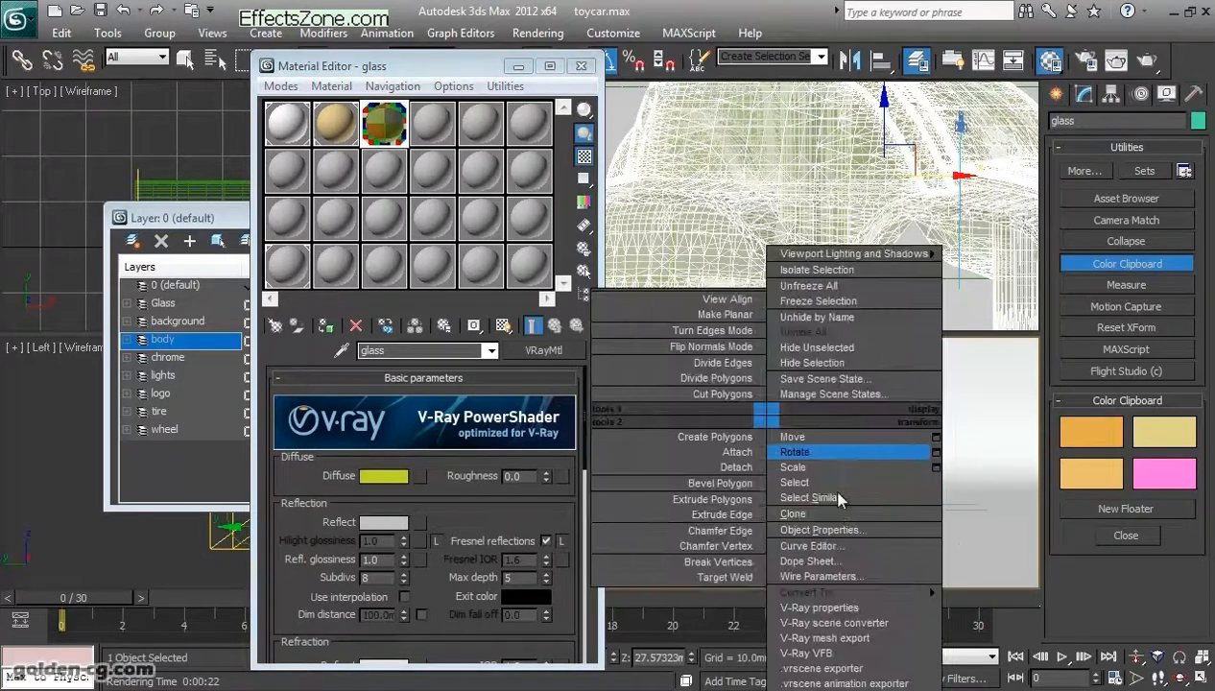
{"action": "left_click", "coordinate": [843, 655]}
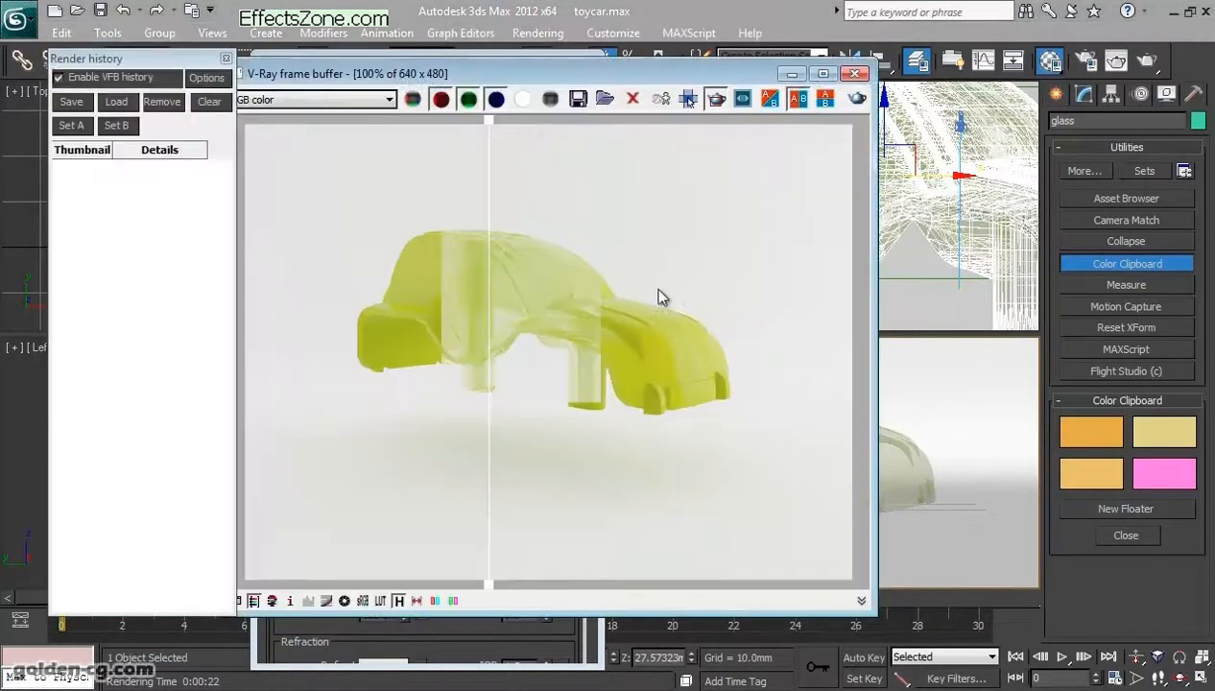
{"action": "left_click", "coordinate": [859, 100]}
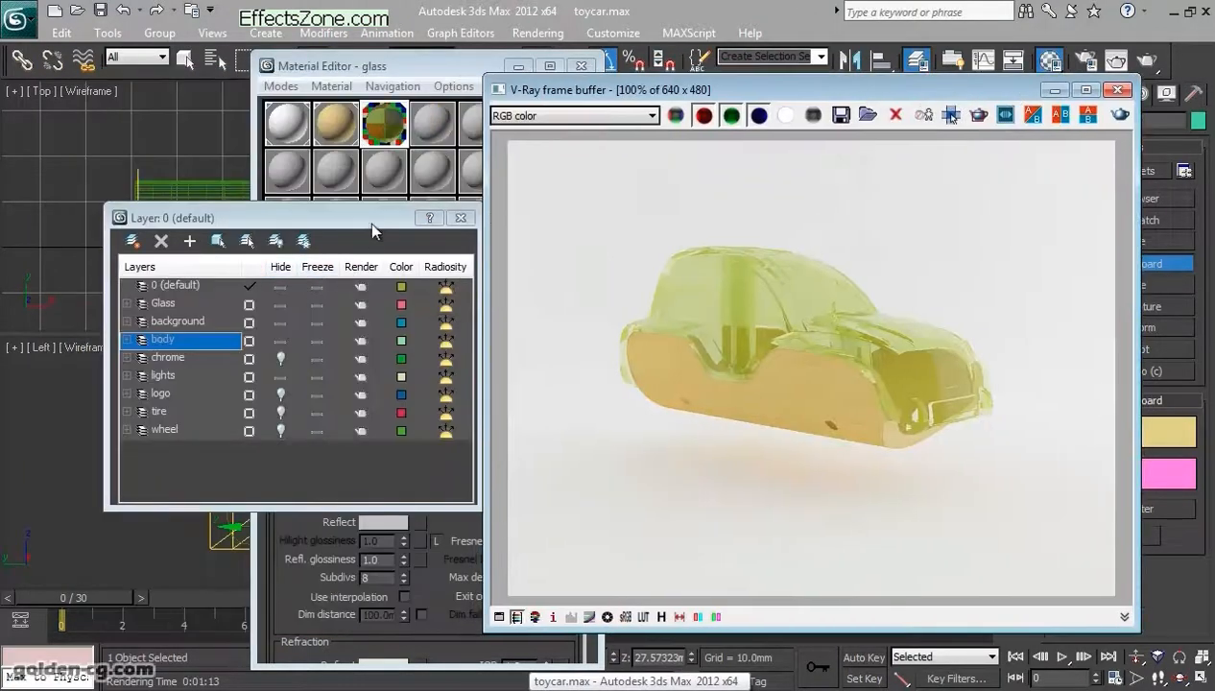
Step: Unhide the wheel layer, then clear the frame buffer and layer windows from the viewports
{"action": "left_click_drag", "start_coordinate": [369, 220], "coordinate": [359, 124]}
{"action": "left_click", "coordinate": [271, 335]}
{"action": "left_click_drag", "start_coordinate": [904, 90], "coordinate": [522, 85]}
{"action": "left_click", "coordinate": [784, 341]}
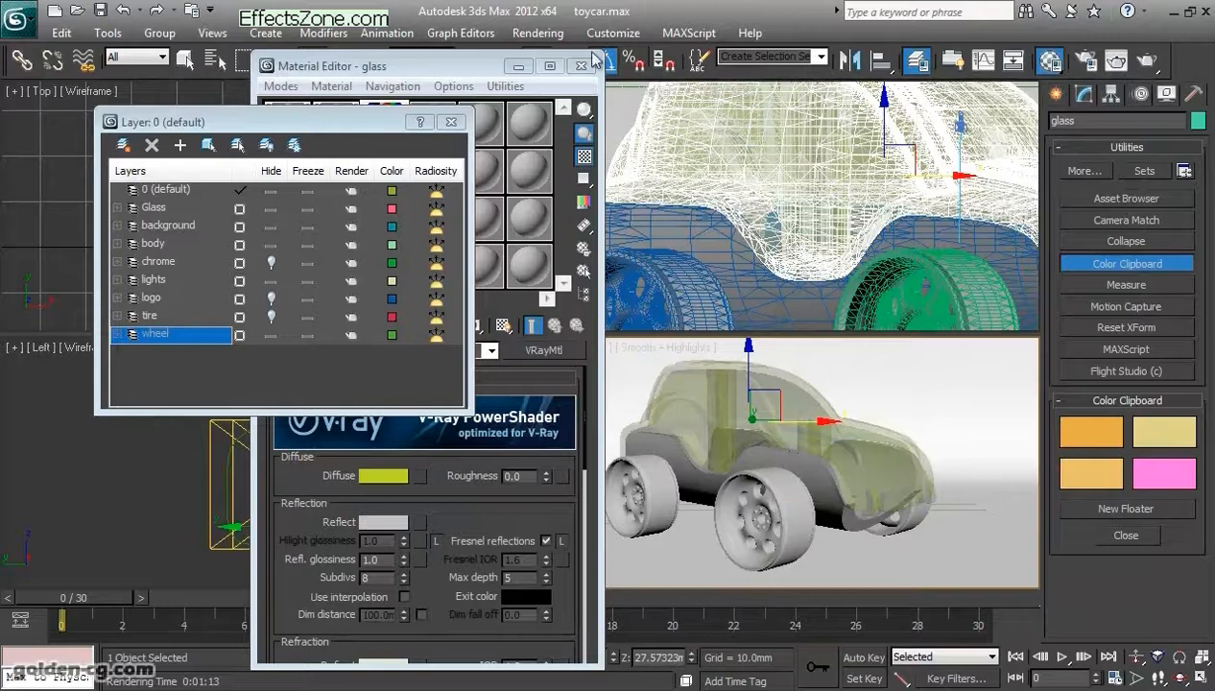
{"action": "left_click", "coordinate": [450, 122]}
Step: Change the material in the fourth sample slot, 04 - Default, to the VRayMtl type
{"action": "left_click", "coordinate": [434, 131]}
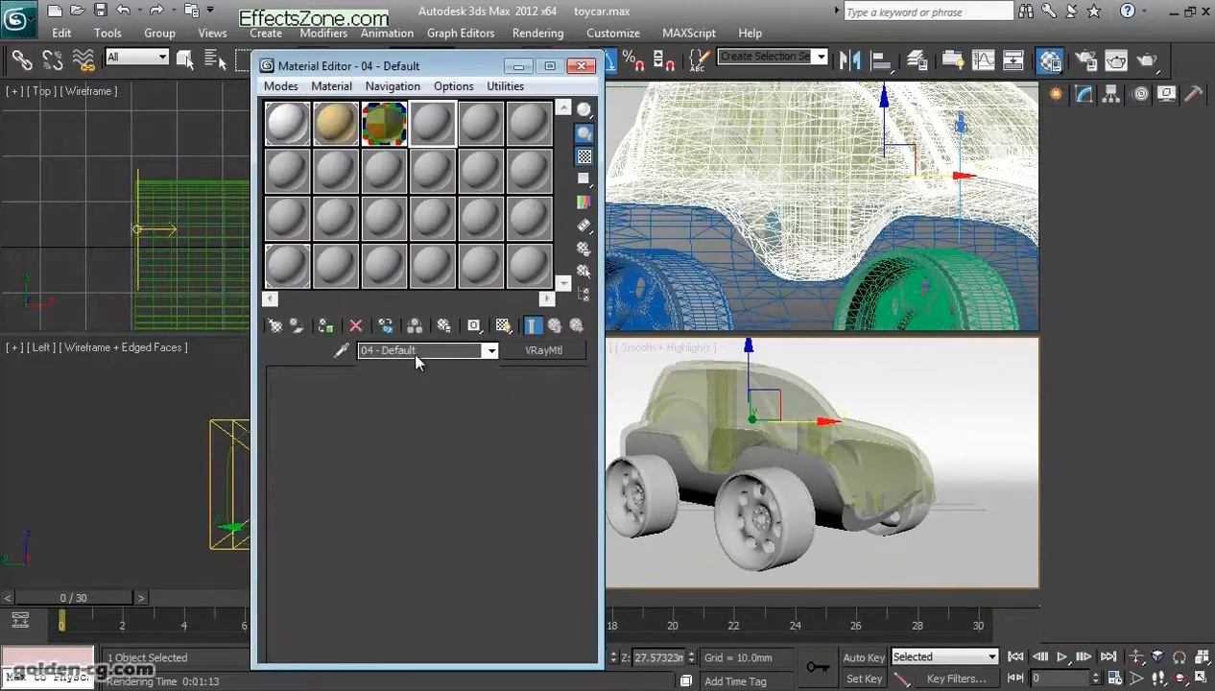
{"action": "left_click", "coordinate": [523, 350]}
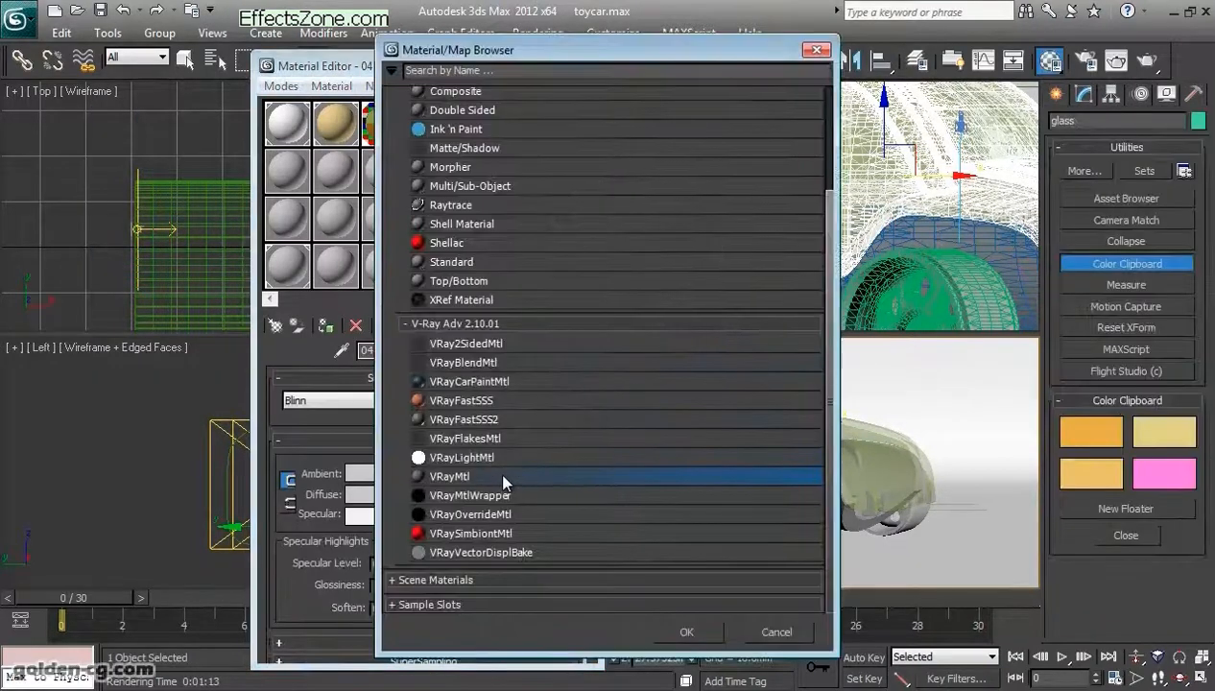
{"action": "double_click", "coordinate": [499, 474]}
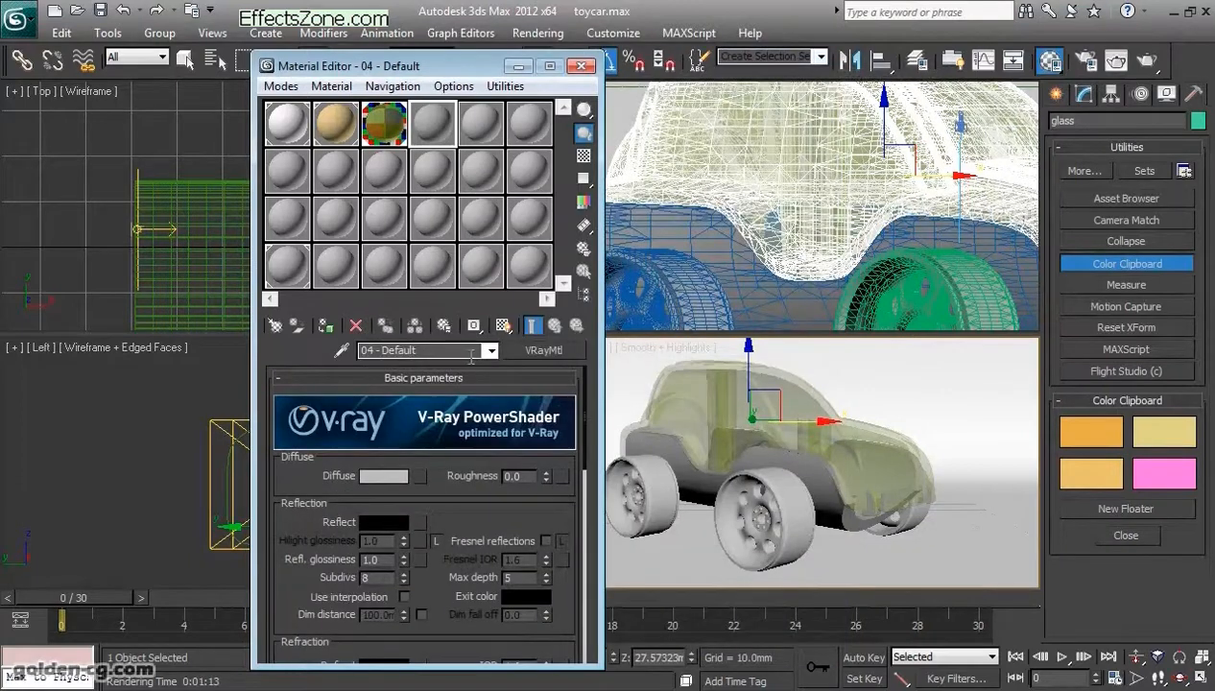
Step: Rename the material Wheel and assign it to all objects on the wheel layer
{"action": "left_click_drag", "start_coordinate": [467, 350], "coordinate": [198, 355]}
{"action": "type", "text": "Wheel"}
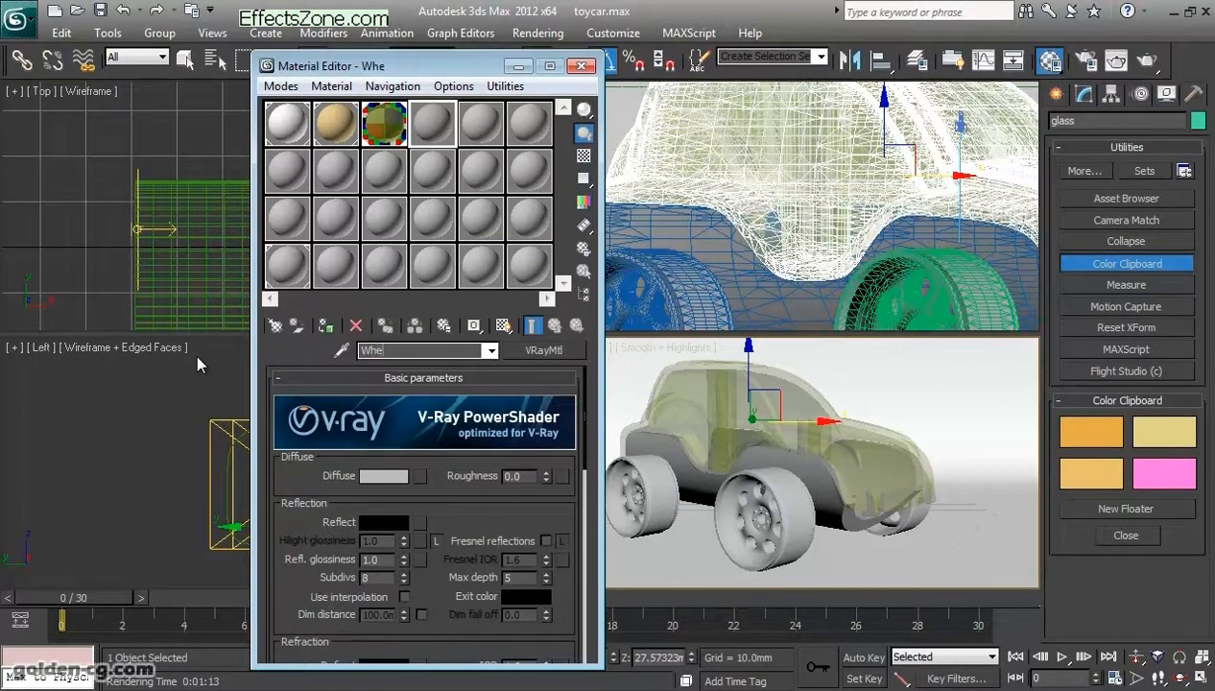
{"action": "left_click", "coordinate": [915, 60]}
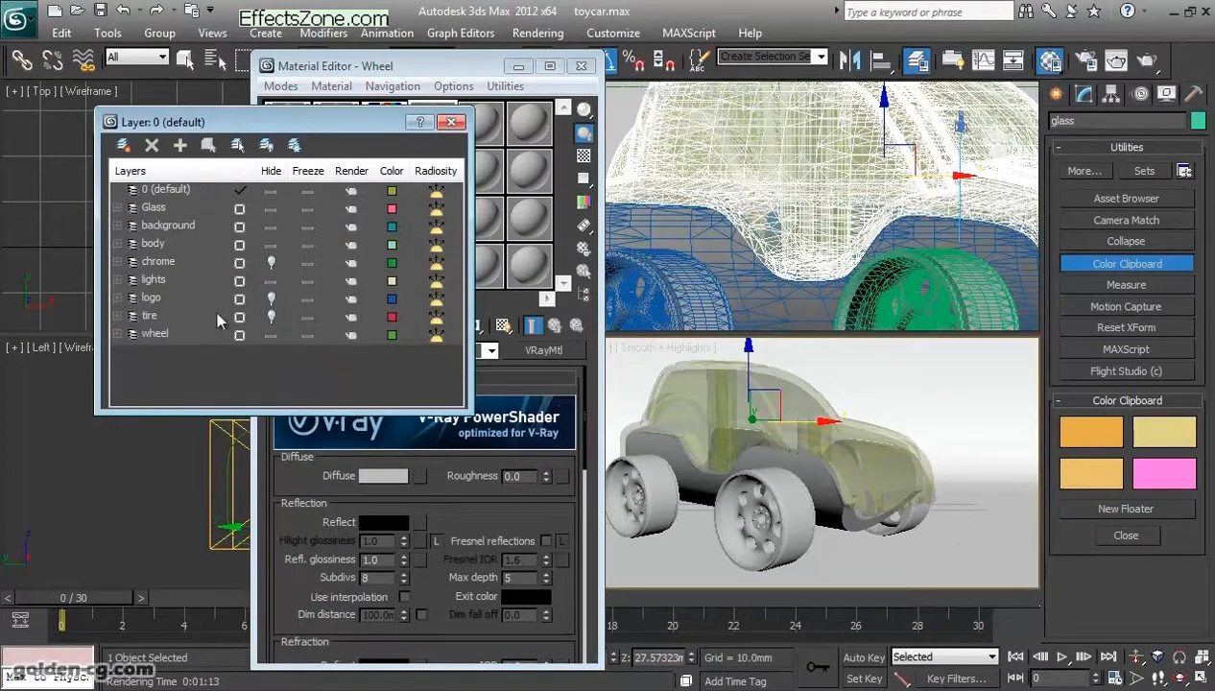
{"action": "right_click", "coordinate": [156, 342]}
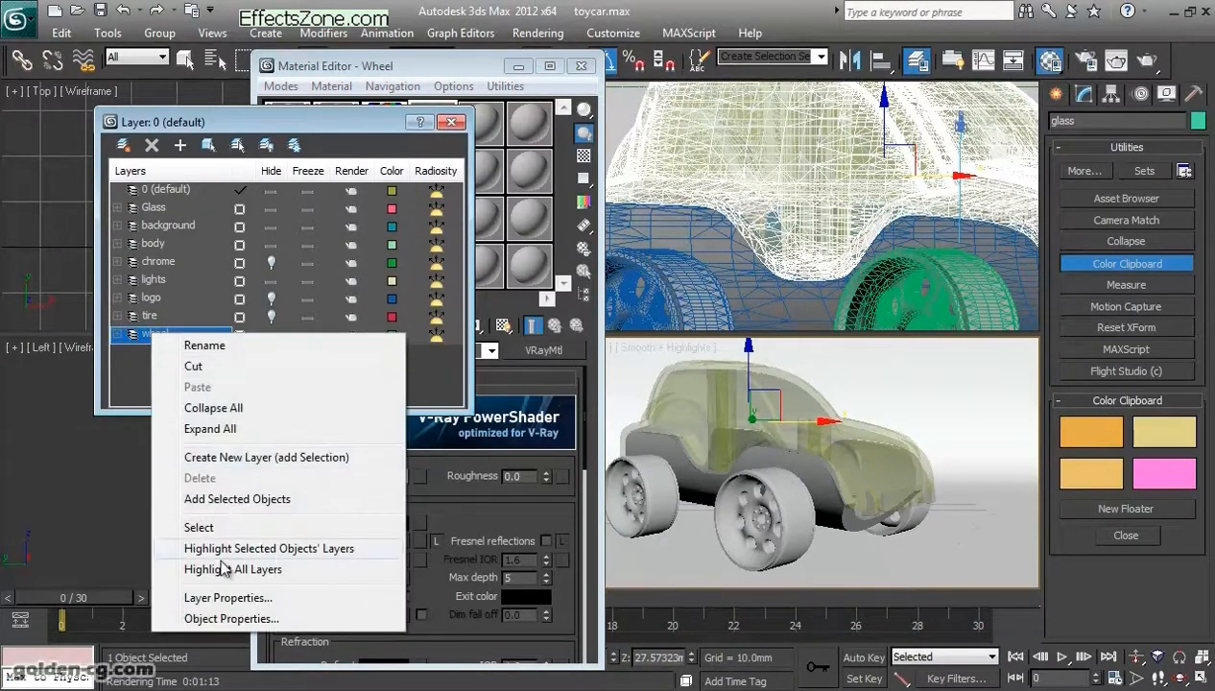
{"action": "left_click", "coordinate": [199, 528]}
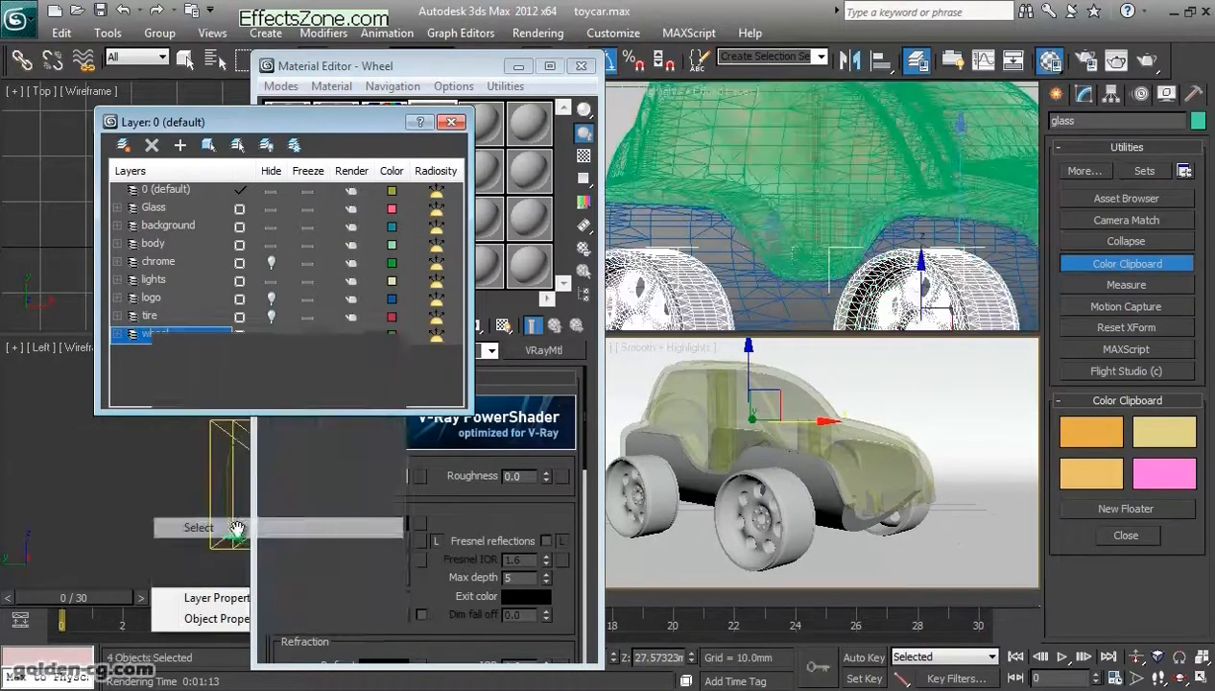
{"action": "left_click", "coordinate": [450, 119]}
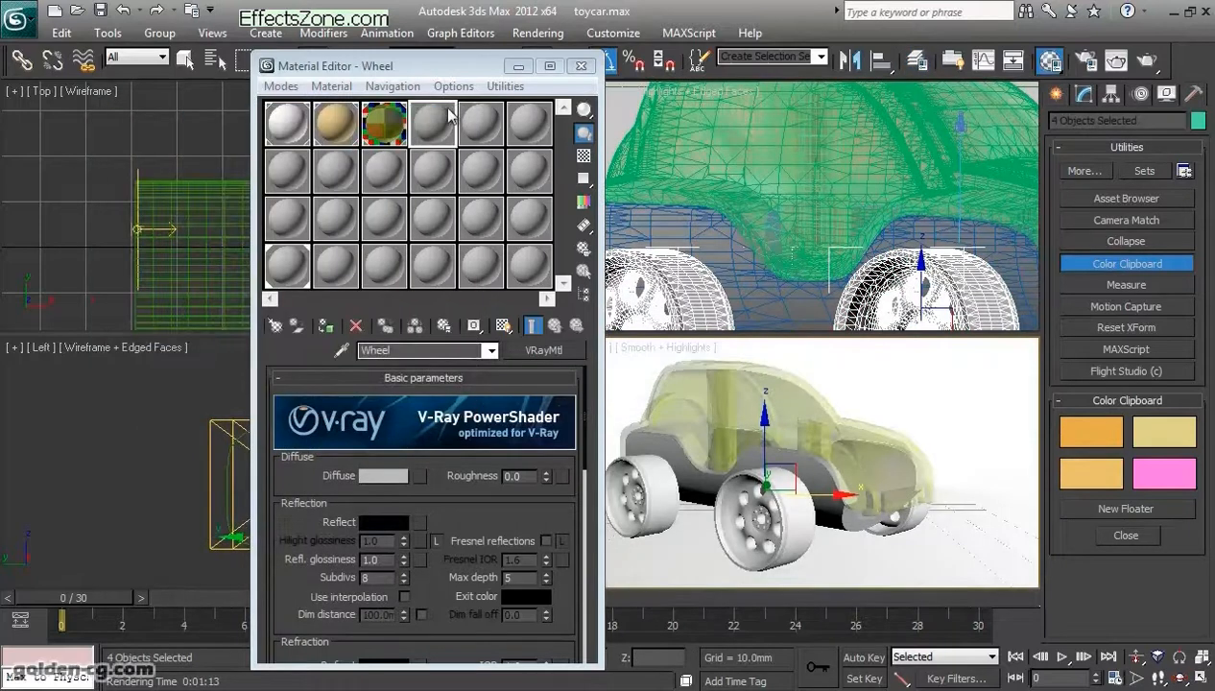
{"action": "left_click", "coordinate": [326, 328]}
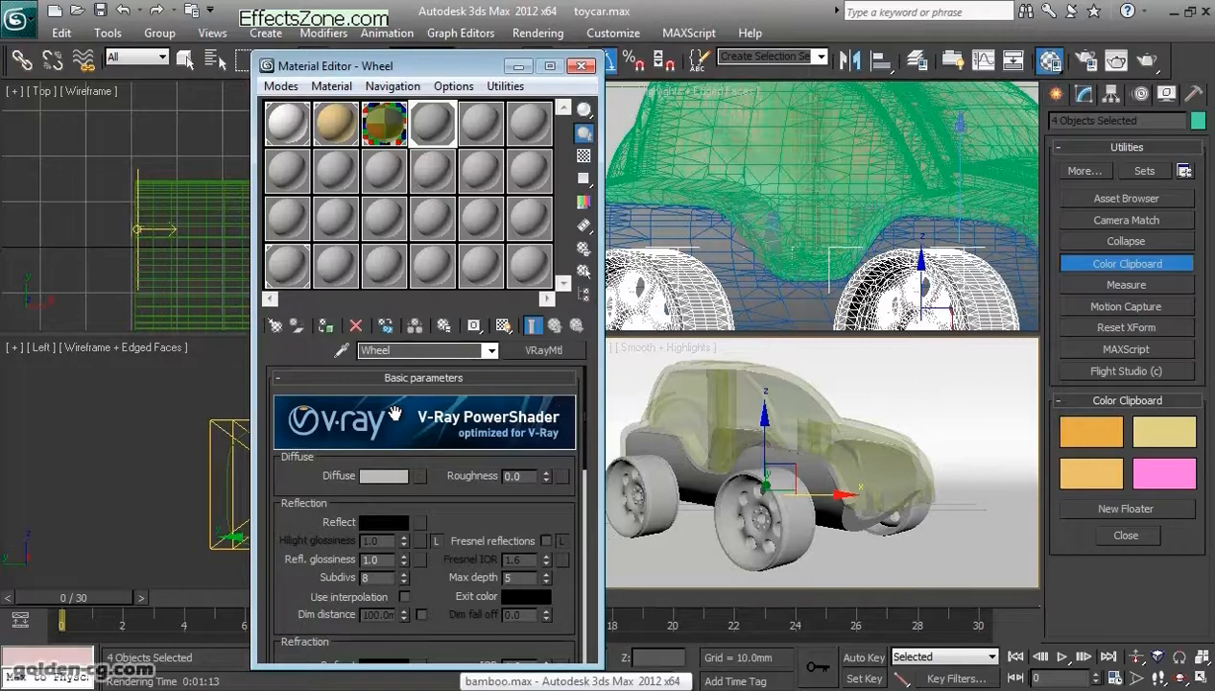
Step: Set the Wheel material's diffuse color to white
{"action": "left_click", "coordinate": [389, 476]}
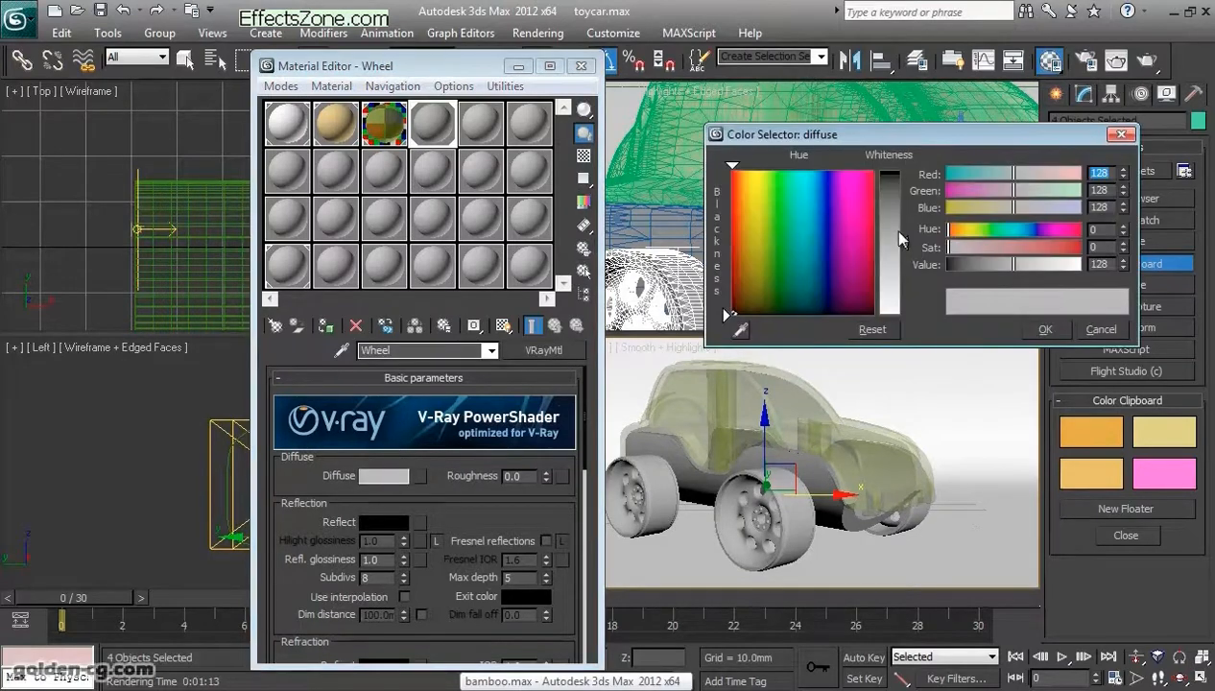
{"action": "left_click_drag", "start_coordinate": [900, 238], "coordinate": [902, 315]}
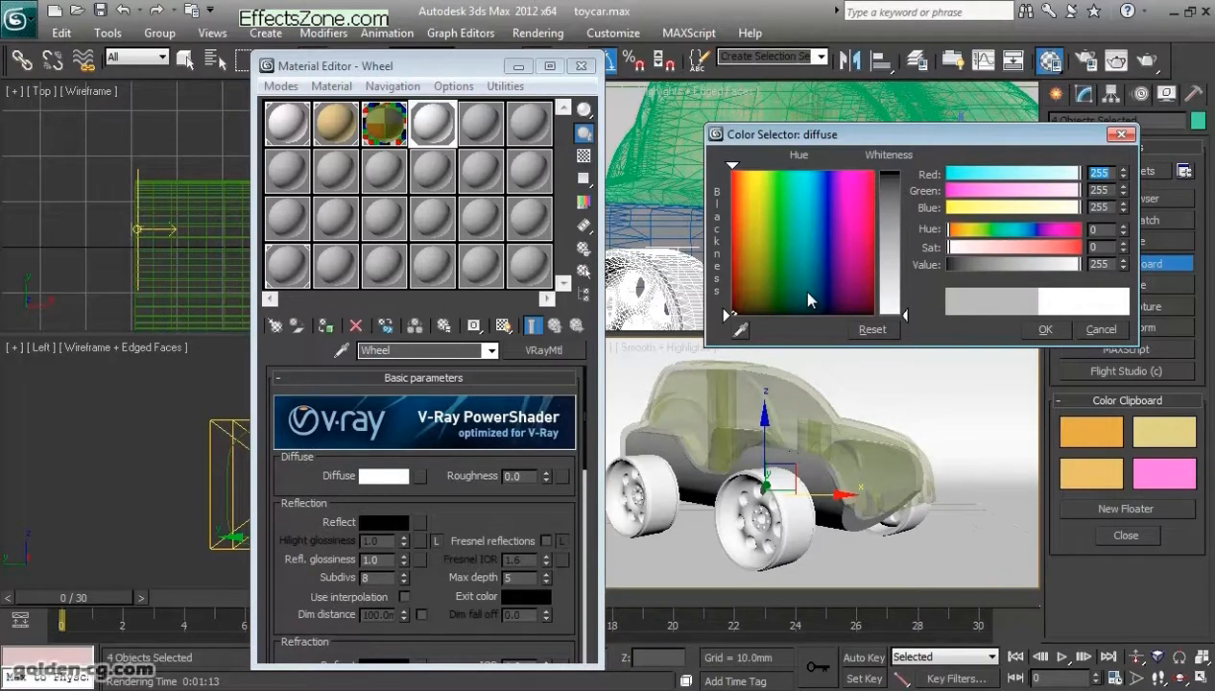
{"action": "double_click", "coordinate": [1123, 269]}
{"action": "left_click", "coordinate": [1045, 329]}
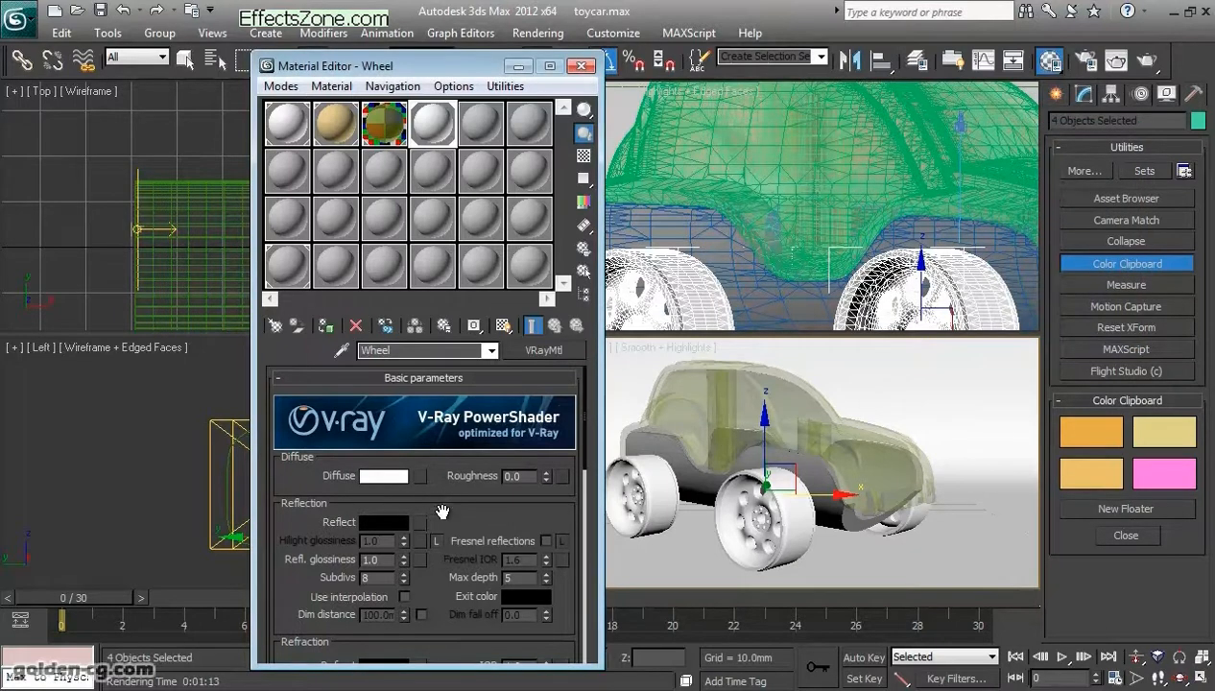
Step: Set the Wheel material's reflection color to a neutral dark gray with a value of 20
{"action": "left_click_drag", "start_coordinate": [442, 510], "coordinate": [442, 462]}
{"action": "left_click", "coordinate": [372, 473]}
{"action": "left_click_drag", "start_coordinate": [896, 225], "coordinate": [893, 321]}
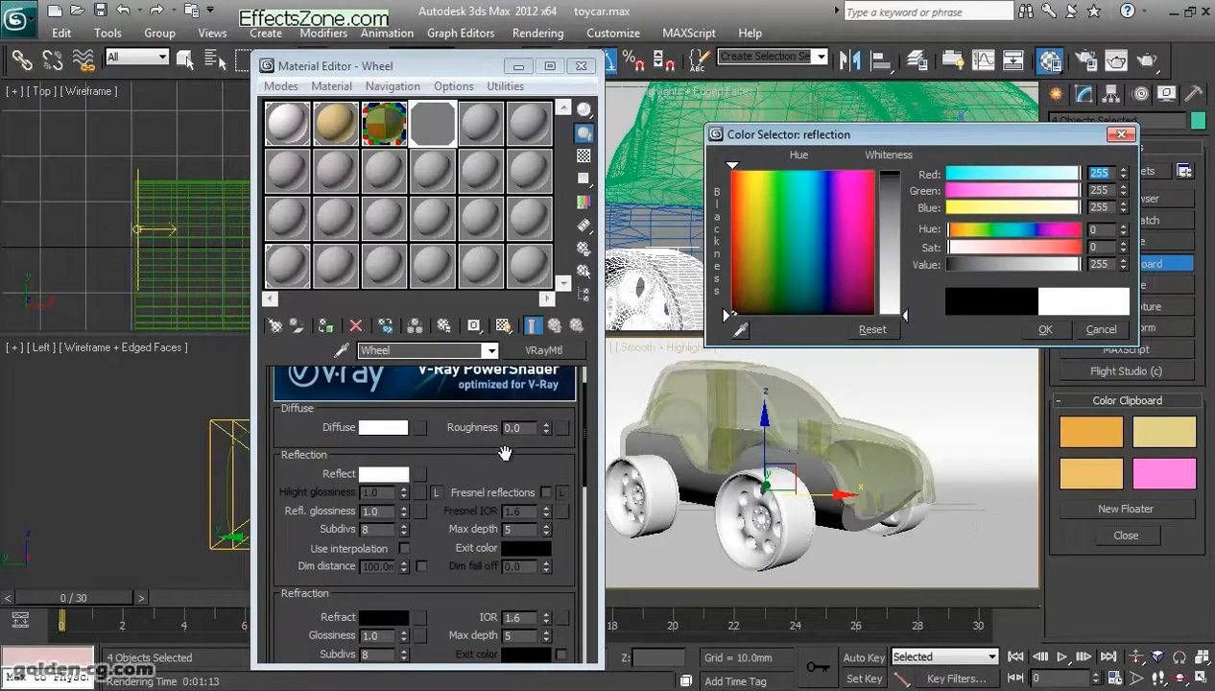
{"action": "left_click_drag", "start_coordinate": [903, 314], "coordinate": [911, 203]}
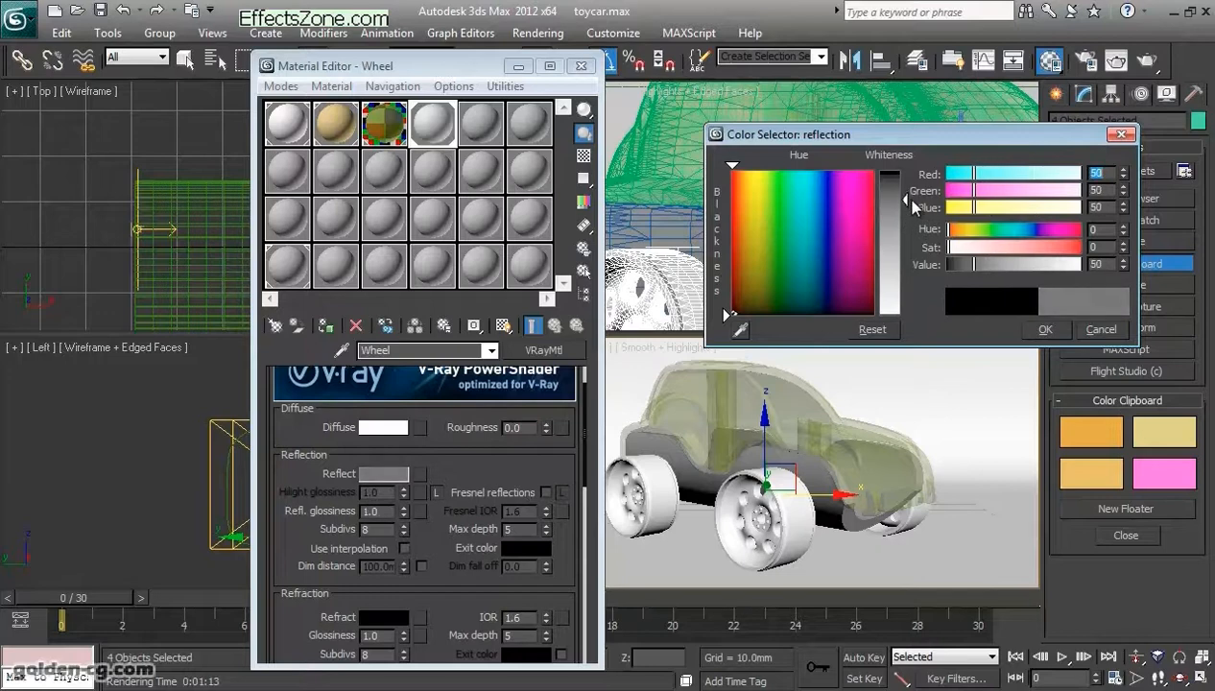
{"action": "type", "text": "20"}
{"action": "key", "text": "Return"}
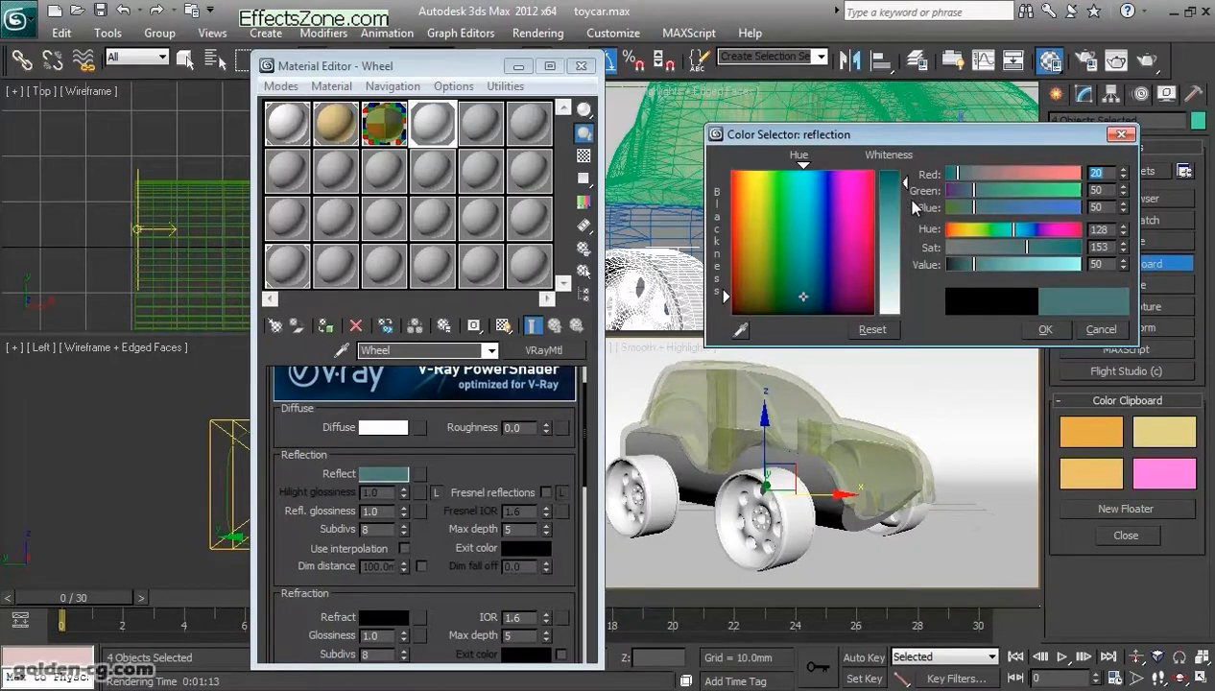
{"action": "right_click", "coordinate": [1123, 177]}
{"action": "right_click", "coordinate": [1123, 191]}
{"action": "right_click", "coordinate": [1123, 209]}
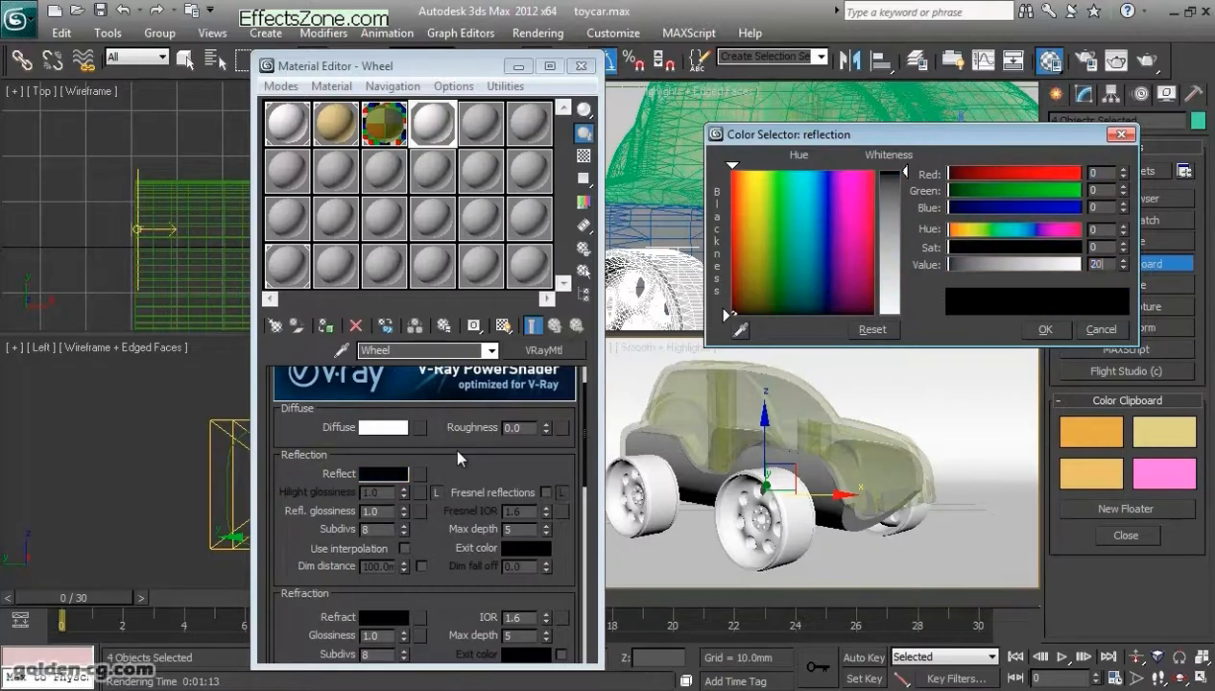
{"action": "type", "text": "20"}
{"action": "key", "text": "Return"}
{"action": "key", "text": "Tab"}
{"action": "left_click", "coordinate": [1033, 330]}
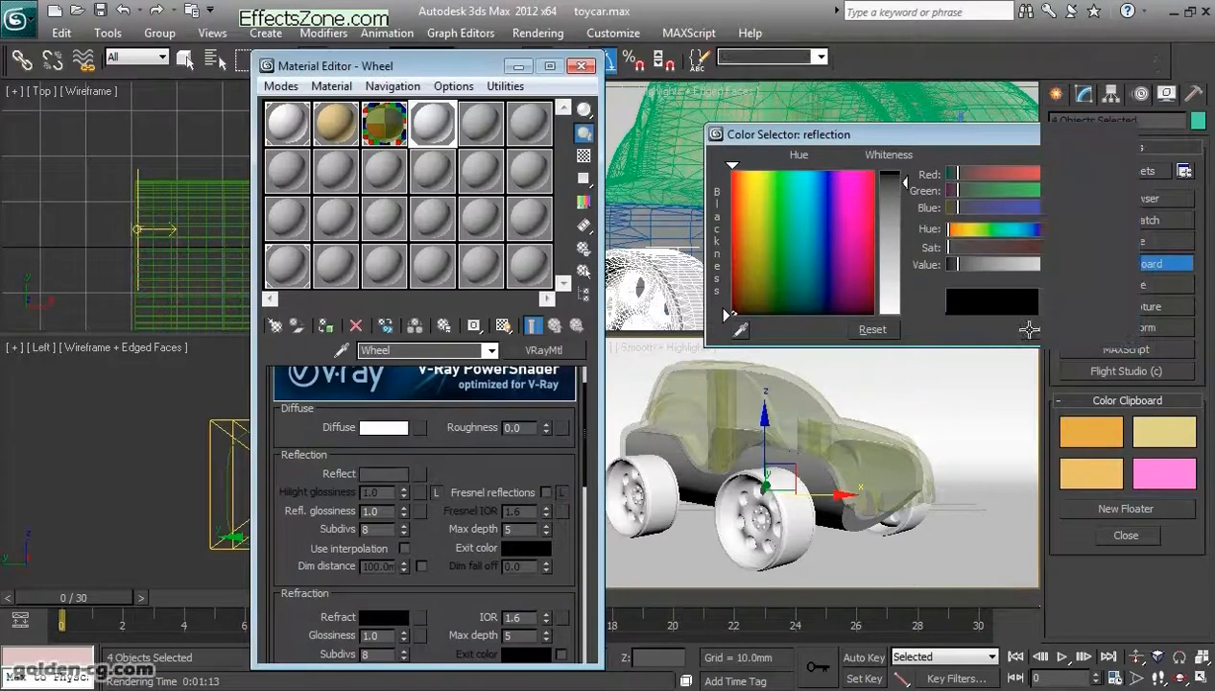
Step: Enlarge the Wheel sample with a checkered background and set the material's reflection glossiness to 0.7
{"action": "double_click", "coordinate": [434, 134]}
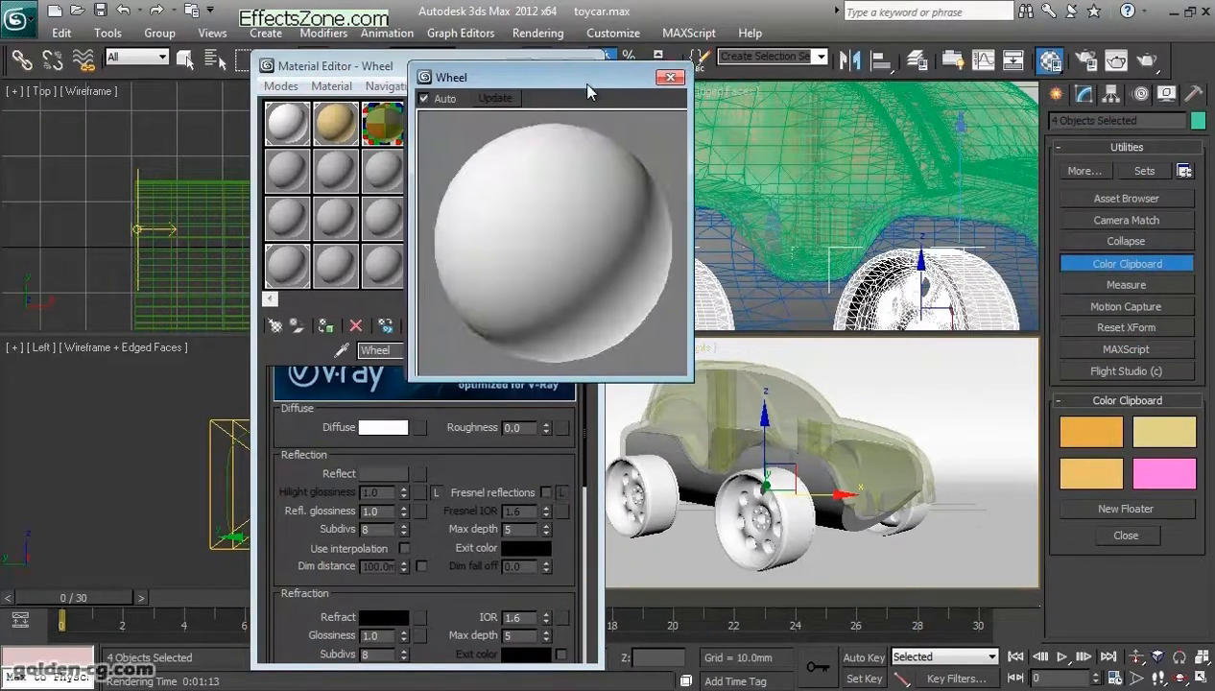
{"action": "left_click_drag", "start_coordinate": [537, 76], "coordinate": [737, 101]}
{"action": "left_click", "coordinate": [583, 157]}
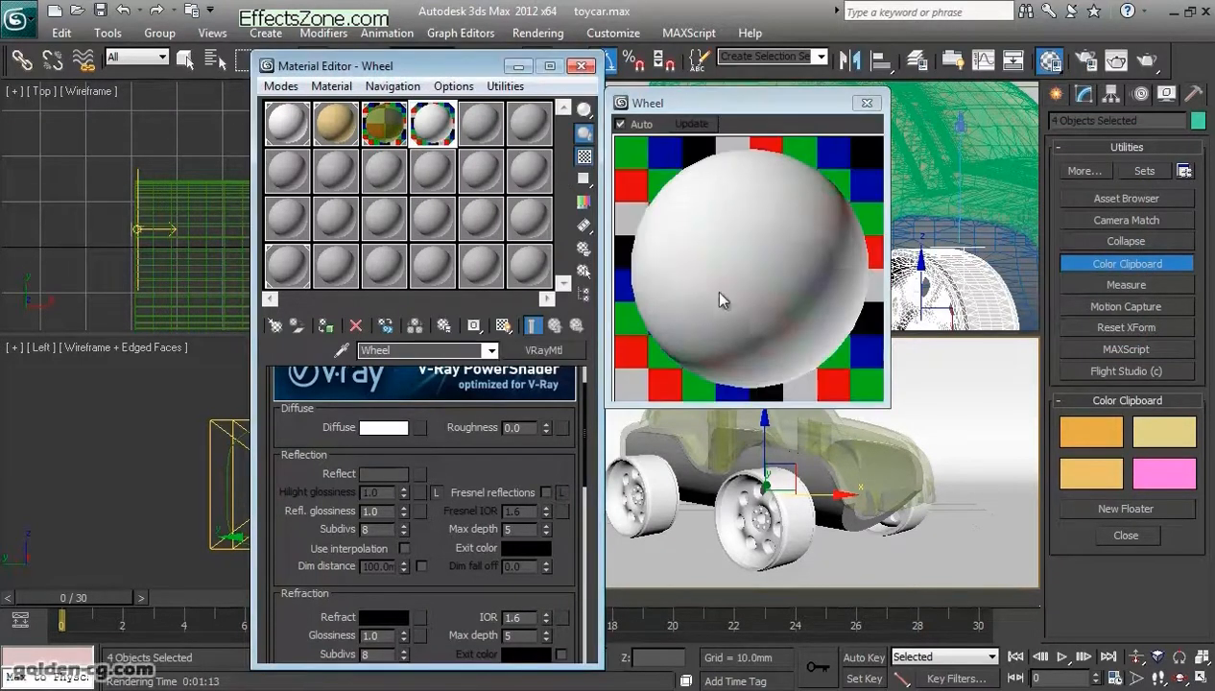
{"action": "left_click_drag", "start_coordinate": [473, 479], "coordinate": [416, 519]}
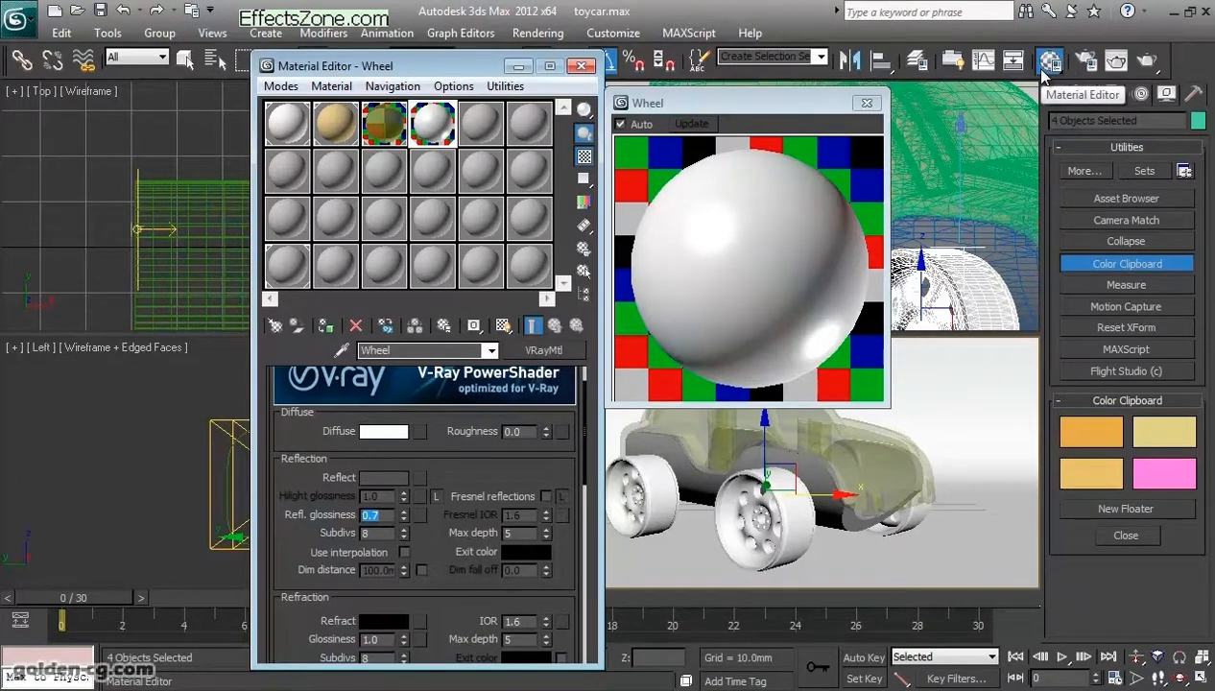
Step: Render the car with the Wheel material and place the frame buffer beside the material editor
{"action": "left_click", "coordinate": [1148, 61]}
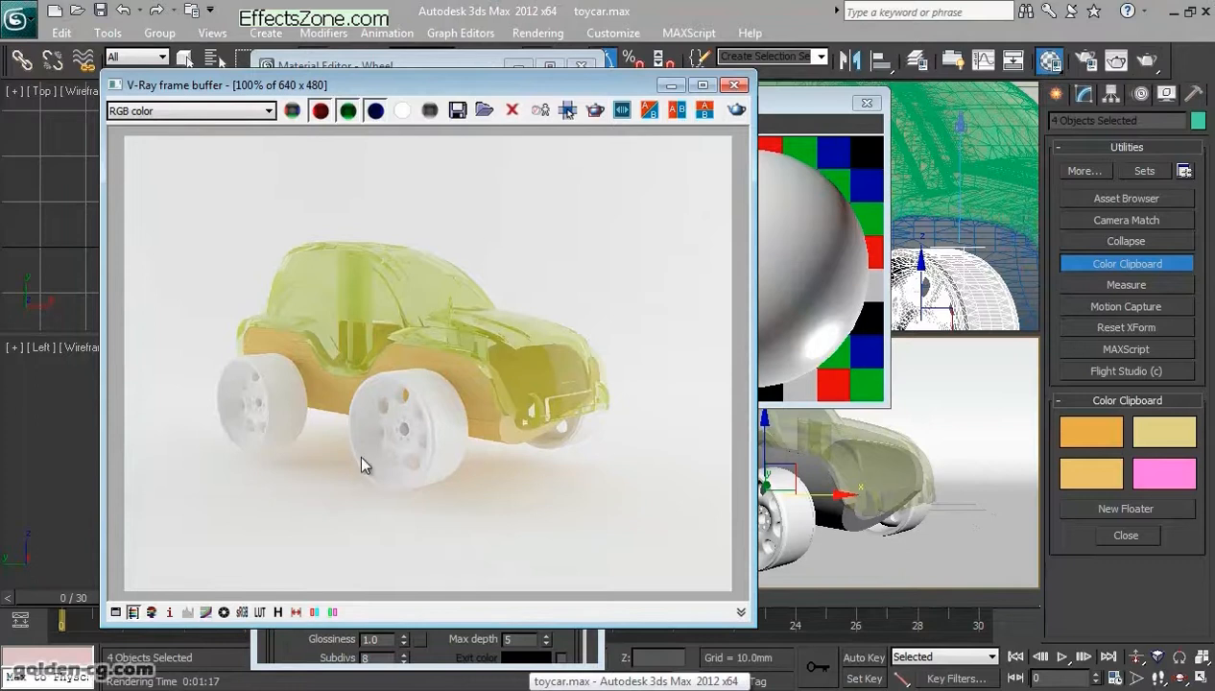
{"action": "left_click_drag", "start_coordinate": [529, 93], "coordinate": [845, 91]}
{"action": "left_click_drag", "start_coordinate": [651, 92], "coordinate": [833, 103]}
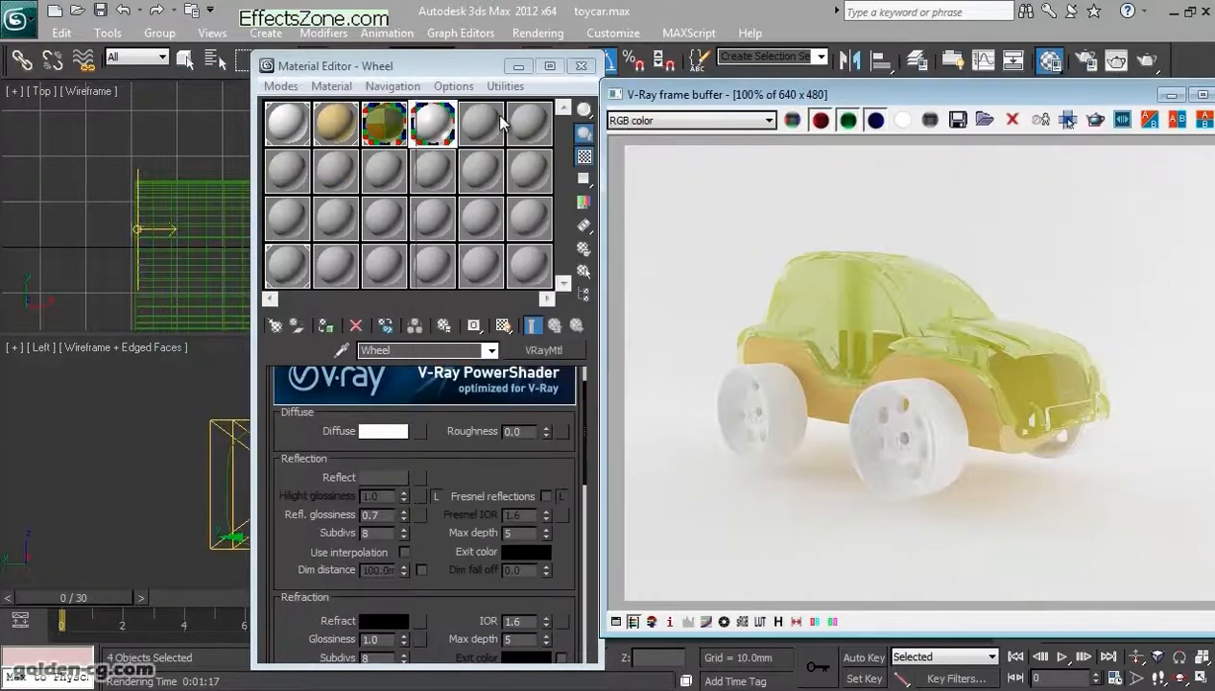
Step: Activate the unused fifth sample slot and close the enlarged Wheel sample
{"action": "double_click", "coordinate": [494, 122]}
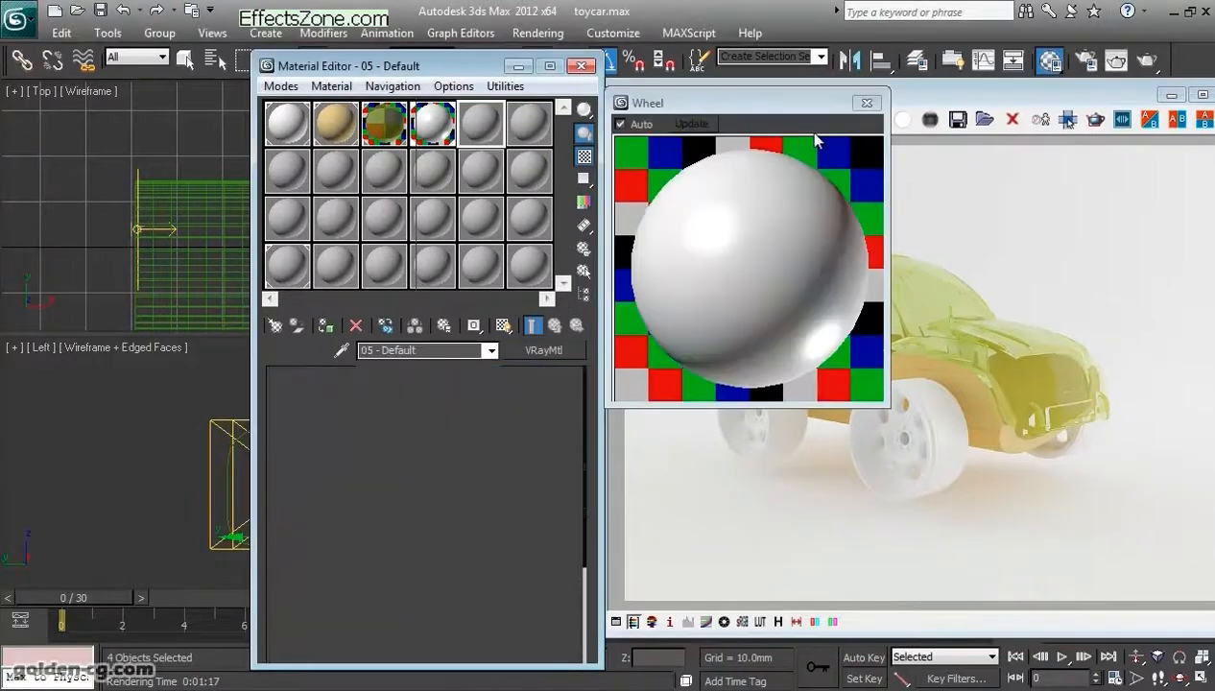
{"action": "left_click", "coordinate": [867, 102]}
{"action": "left_click_drag", "start_coordinate": [922, 96], "coordinate": [525, 107]}
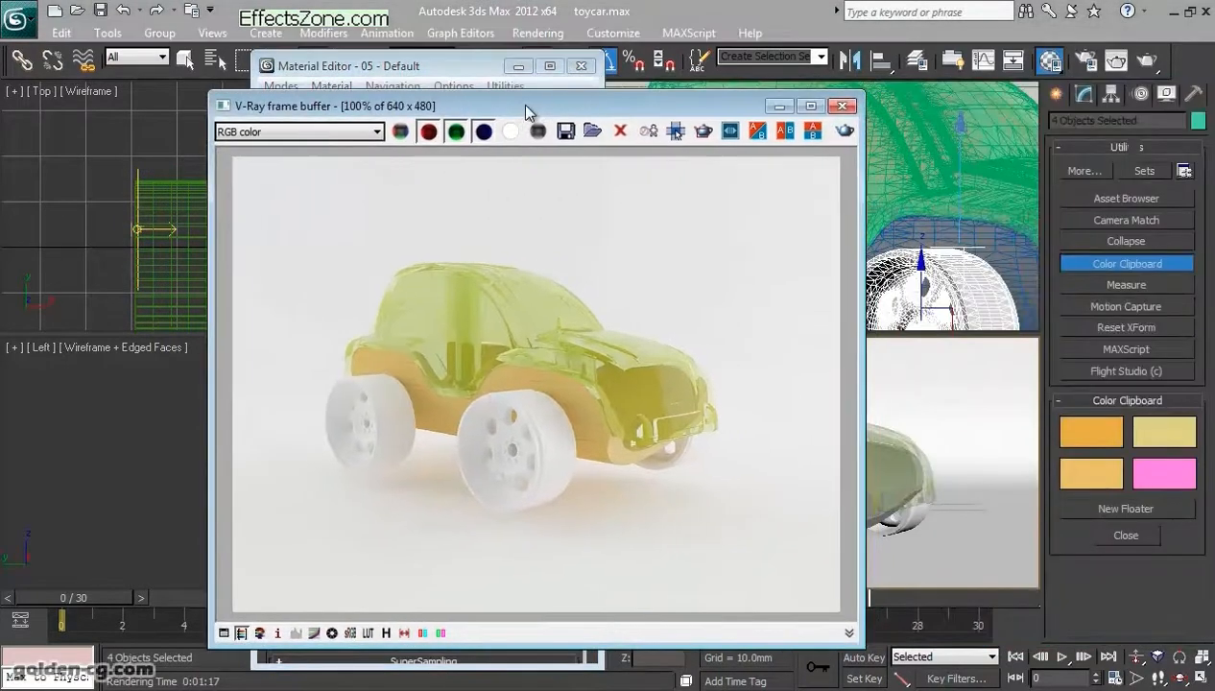
Step: Unhide the tire layer and close the layer list
{"action": "left_click", "coordinate": [916, 61]}
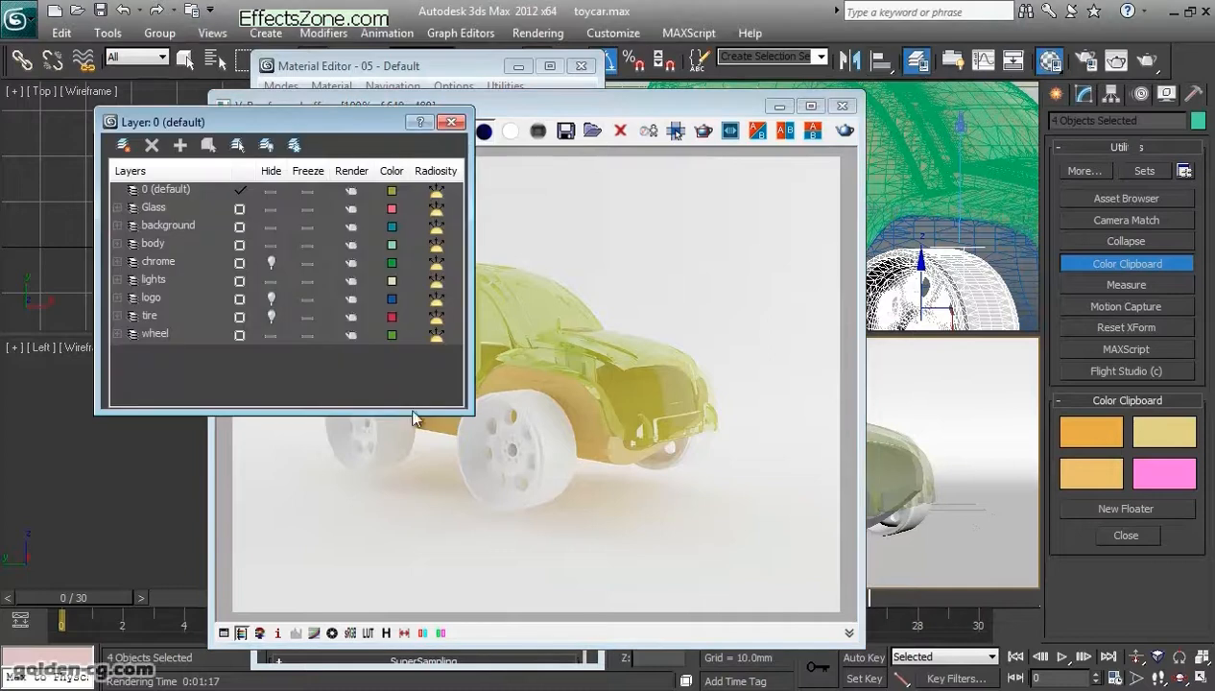
{"action": "left_click", "coordinate": [273, 315]}
{"action": "left_click", "coordinate": [451, 122]}
{"action": "left_click_drag", "start_coordinate": [474, 103], "coordinate": [471, 130]}
Step: Change the material in the fifth sample slot, 05 - Default, to the VRayMtl type
{"action": "left_click", "coordinate": [778, 133]}
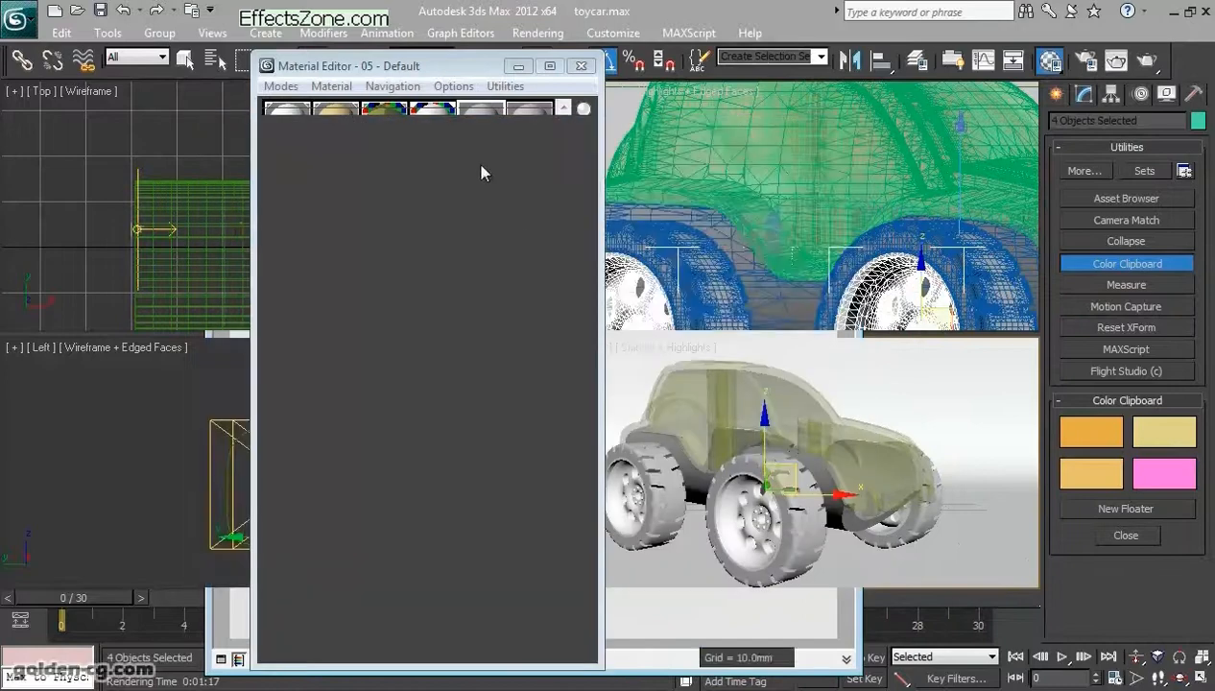
{"action": "left_click", "coordinate": [530, 350]}
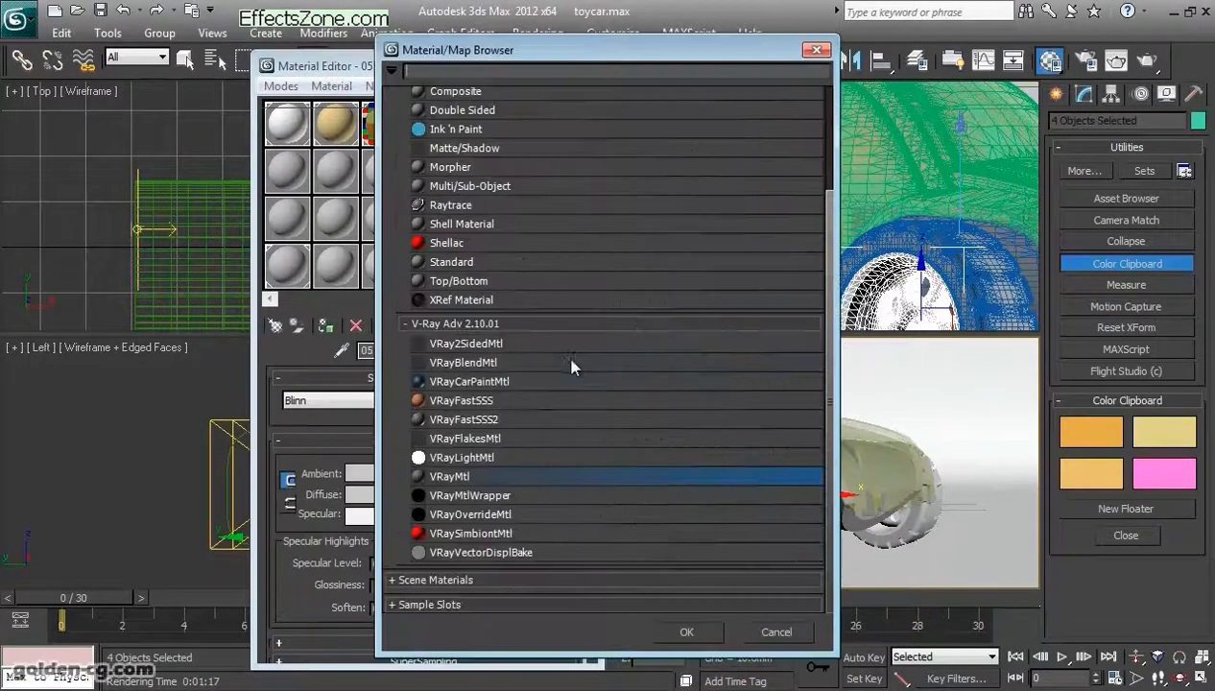
{"action": "double_click", "coordinate": [498, 477]}
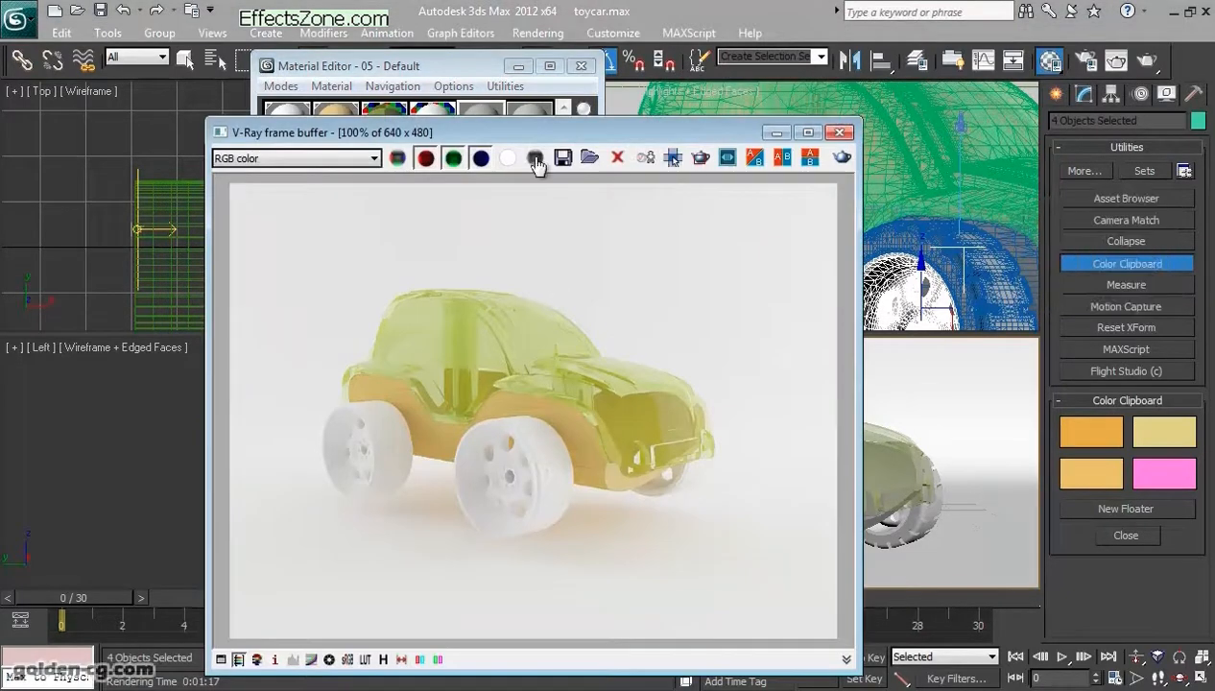
Step: Copy the glass material's yellow-green diffuse color to the diffuse color of 05 - Default
{"action": "left_click_drag", "start_coordinate": [528, 136], "coordinate": [806, 164]}
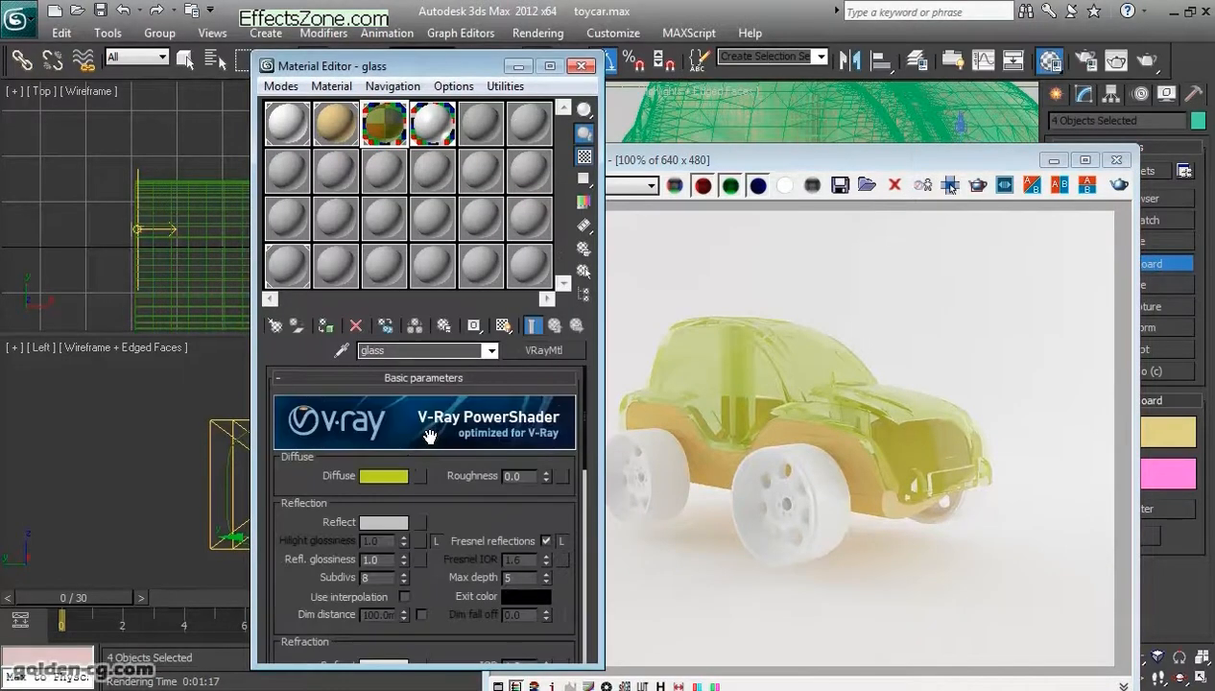
{"action": "right_click", "coordinate": [388, 476]}
{"action": "left_click", "coordinate": [408, 483]}
{"action": "left_click", "coordinate": [480, 123]}
{"action": "right_click", "coordinate": [382, 480]}
{"action": "left_click", "coordinate": [423, 509]}
Step: Set the reflection color of 05 - Default to a value of 10
{"action": "scroll", "coordinate": [451, 499], "scroll_direction": "down", "scroll_amount": 1}
{"action": "left_click", "coordinate": [383, 492]}
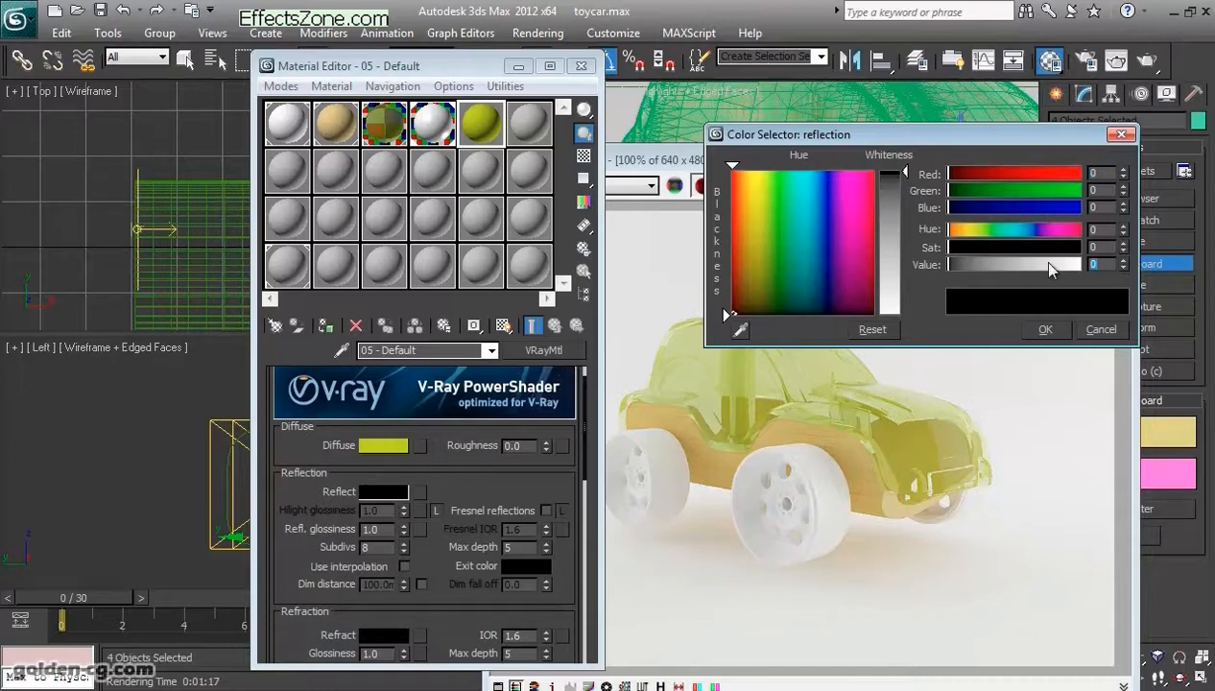
{"action": "type", "text": "10"}
{"action": "key", "text": "Return"}
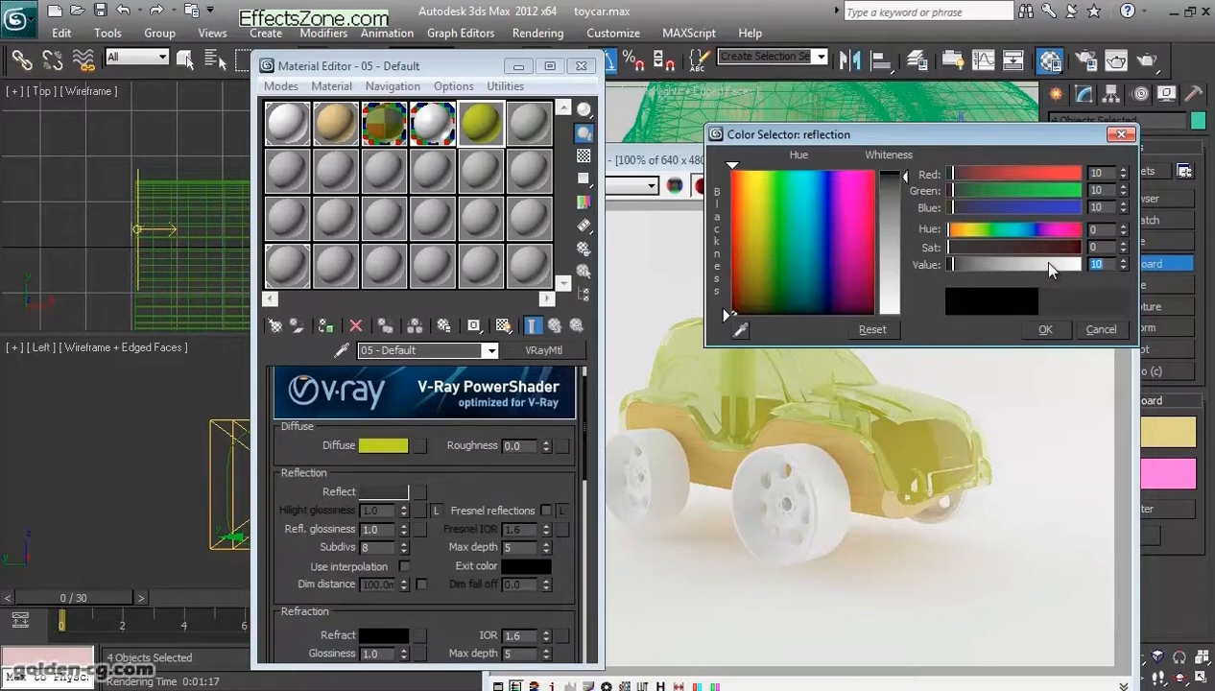
Step: Enlarge the 05 - Default sample with a checkered background, accept the reflection color, and set reflection glossiness to 0.7
{"action": "double_click", "coordinate": [485, 136]}
{"action": "left_click_drag", "start_coordinate": [747, 124], "coordinate": [864, 170]}
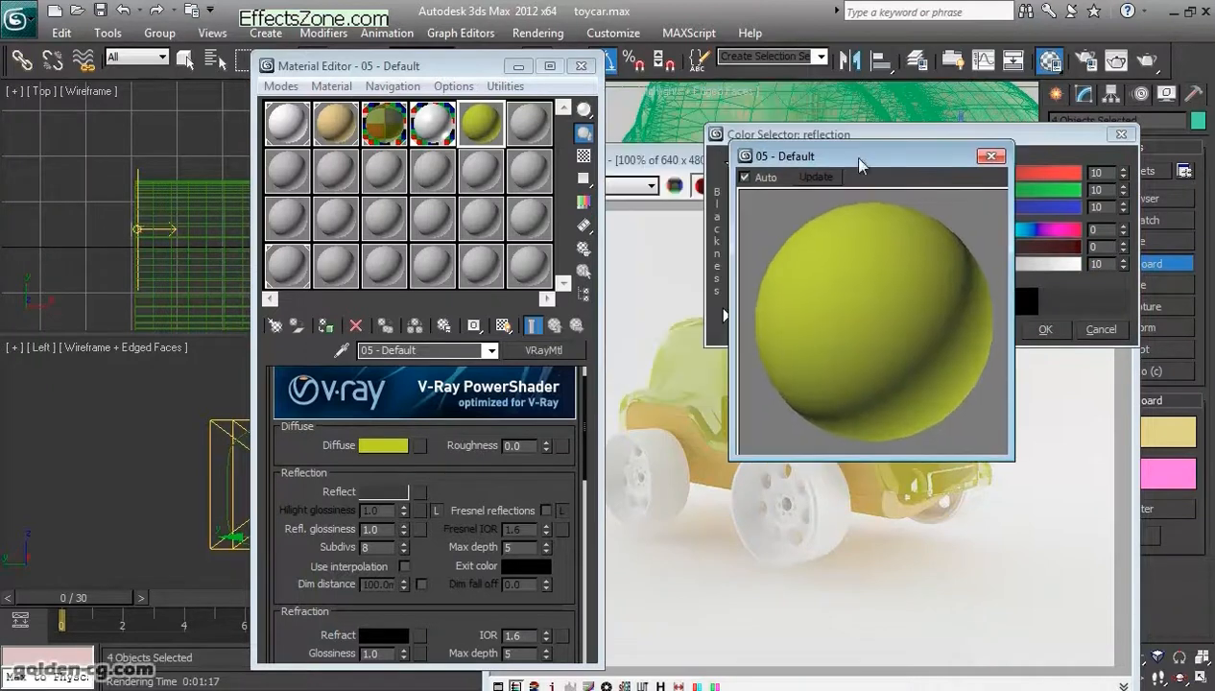
{"action": "left_click", "coordinate": [584, 156]}
{"action": "left_click", "coordinate": [1044, 330]}
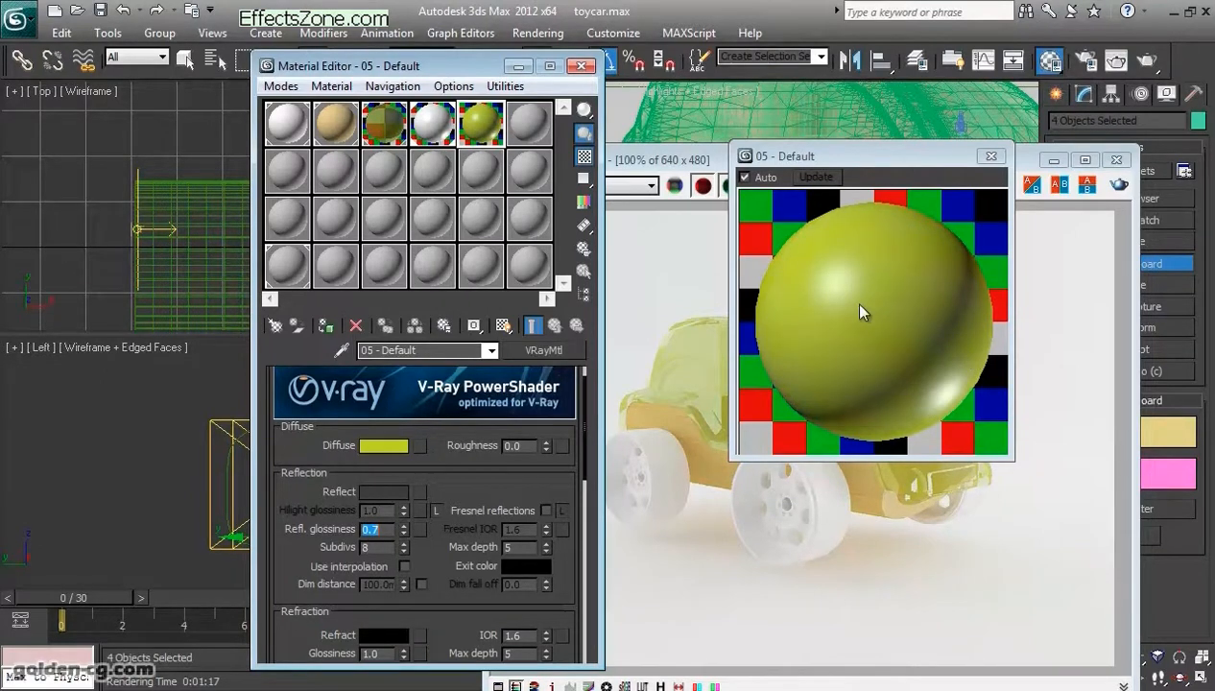
Step: Review the refraction settings of 05 - Default, then close the V-Ray frame buffer and the enlarged sample
{"action": "scroll", "coordinate": [467, 453], "scroll_direction": "down", "scroll_amount": 5}
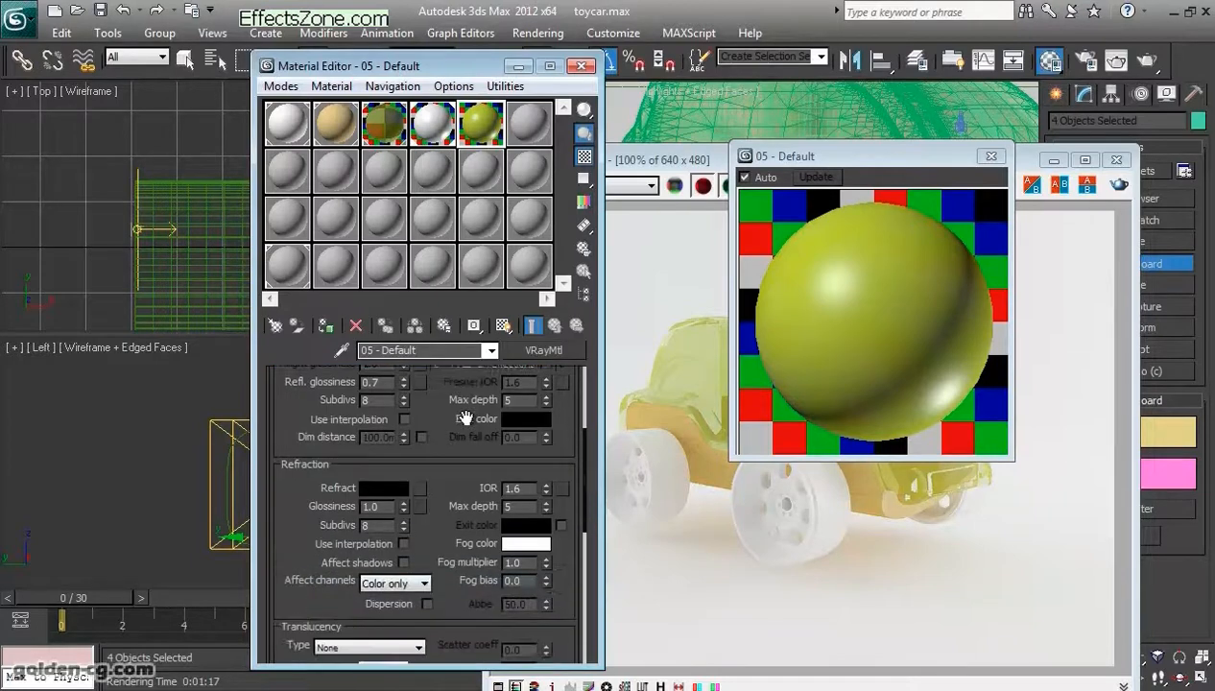
{"action": "scroll", "coordinate": [465, 414], "scroll_direction": "up", "scroll_amount": 5}
{"action": "left_click_drag", "start_coordinate": [831, 163], "coordinate": [176, 248]}
{"action": "left_click", "coordinate": [815, 269]}
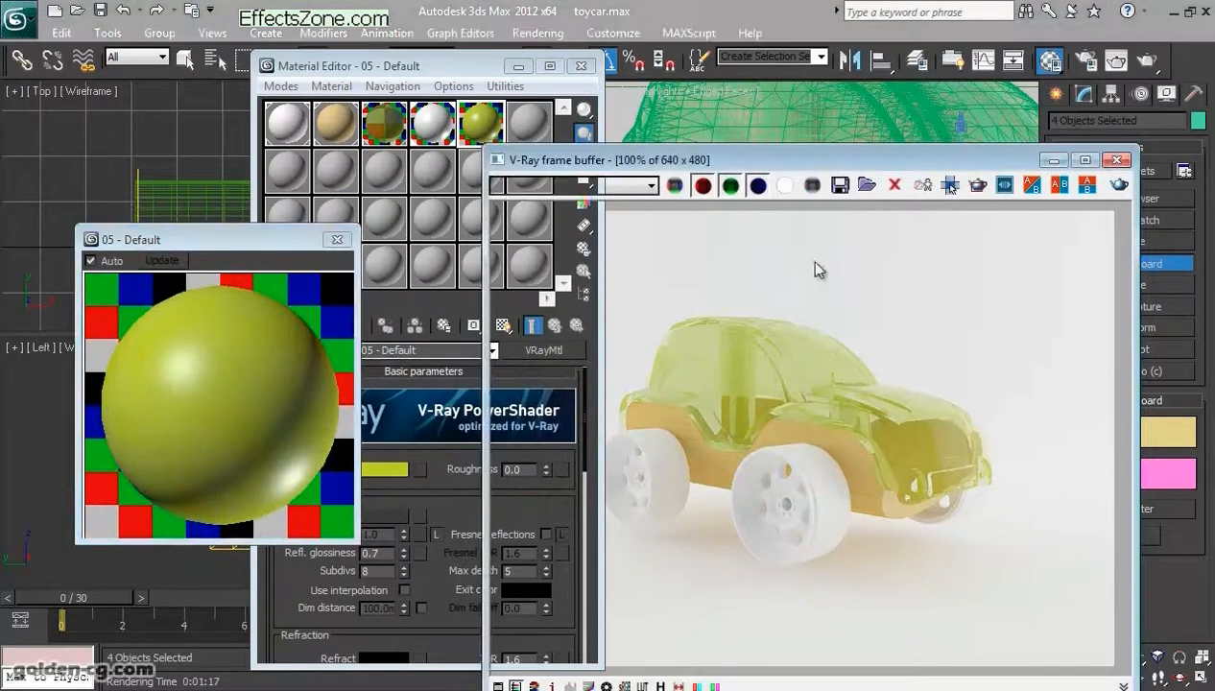
{"action": "left_click", "coordinate": [1116, 160]}
{"action": "left_click", "coordinate": [336, 240]}
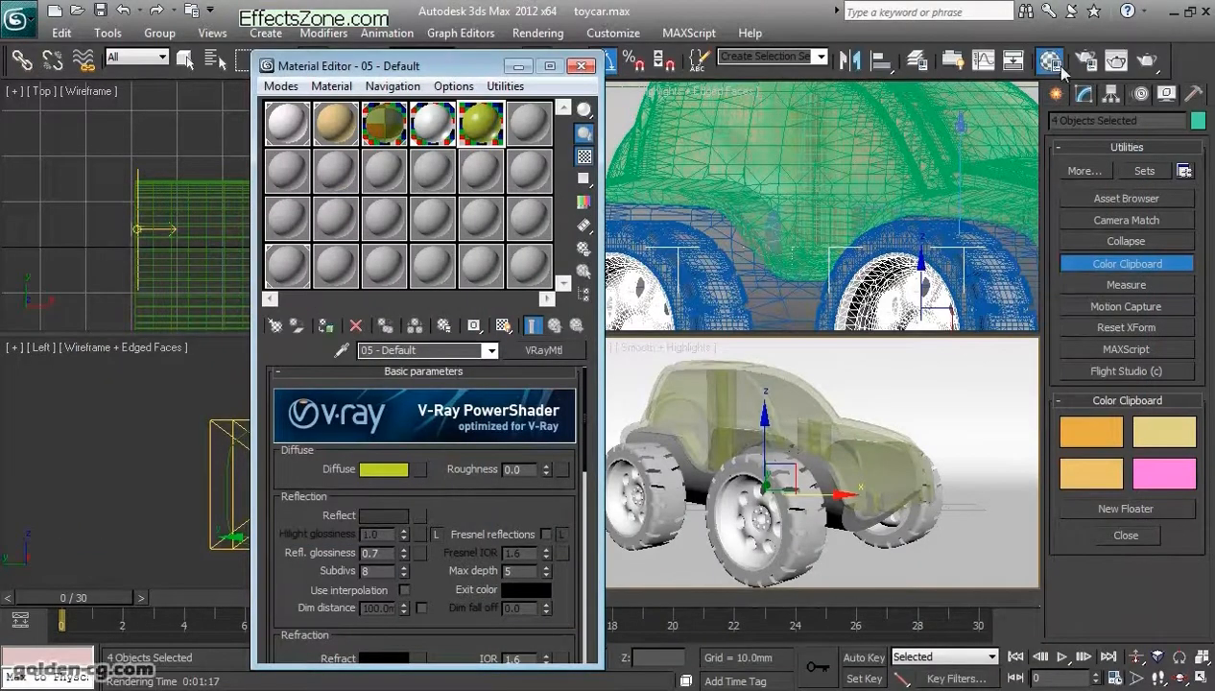
Step: Select all objects on the tire layer and assign the yellow-green 05 - Default material to them
{"action": "left_click", "coordinate": [916, 60]}
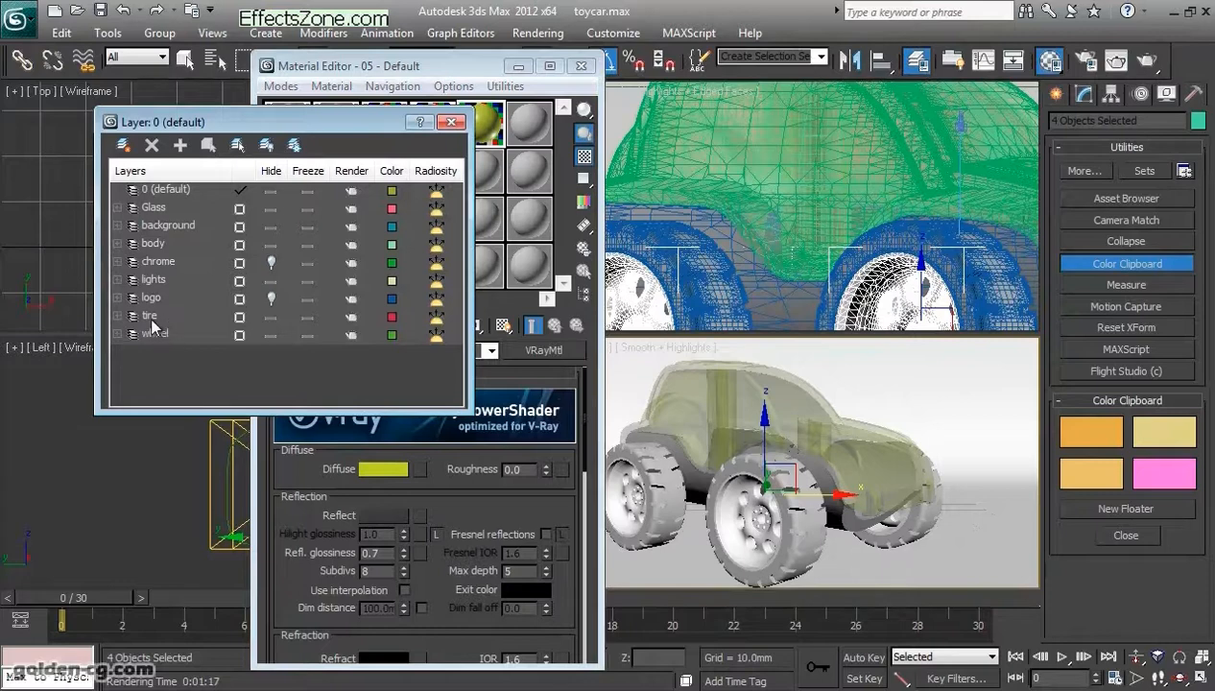
{"action": "right_click", "coordinate": [151, 319]}
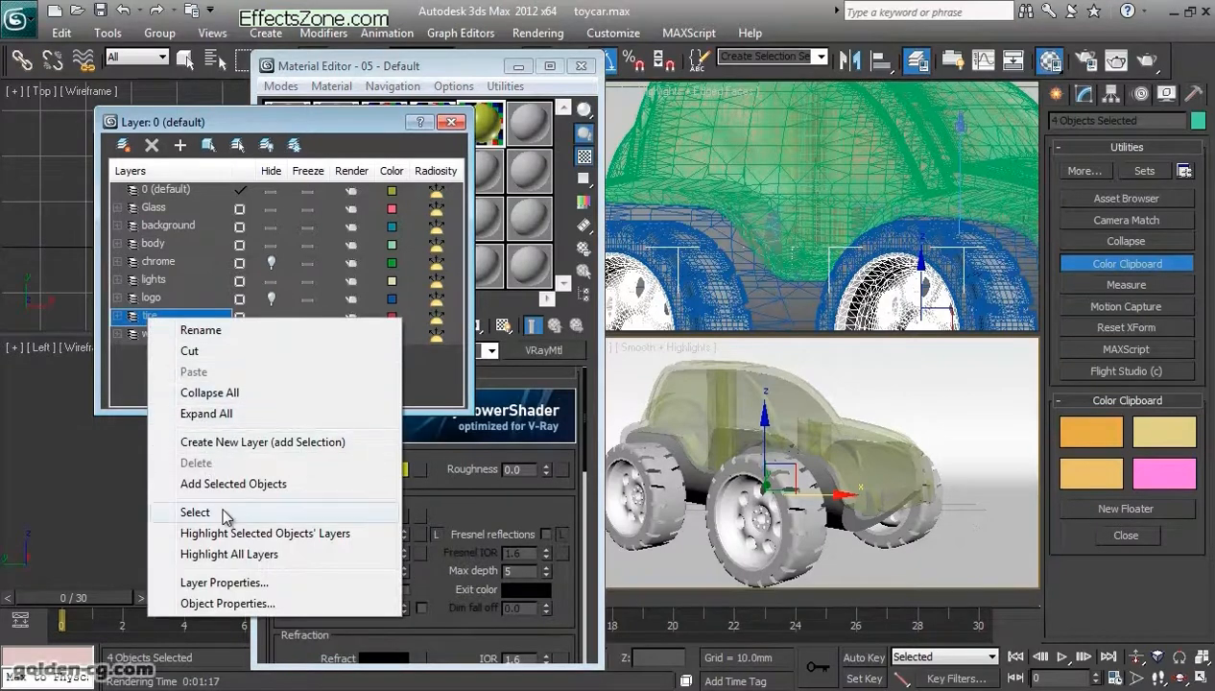
{"action": "left_click", "coordinate": [197, 586]}
{"action": "left_click_drag", "start_coordinate": [408, 122], "coordinate": [181, 290]}
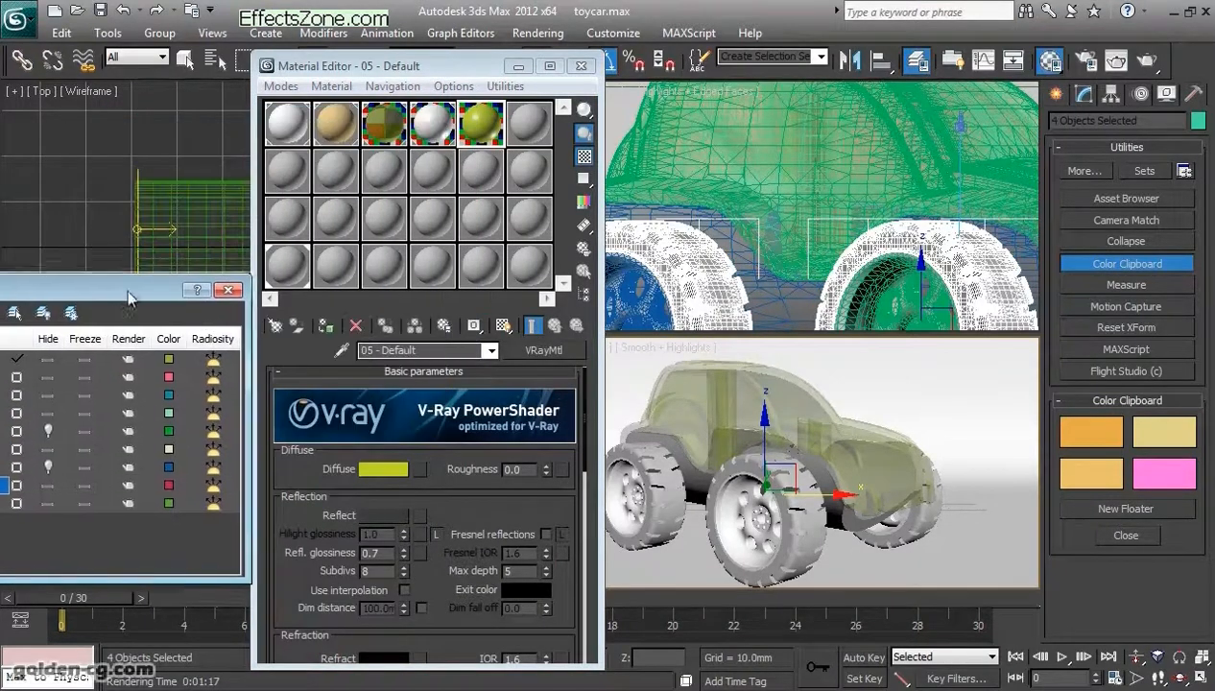
{"action": "left_click", "coordinate": [326, 327]}
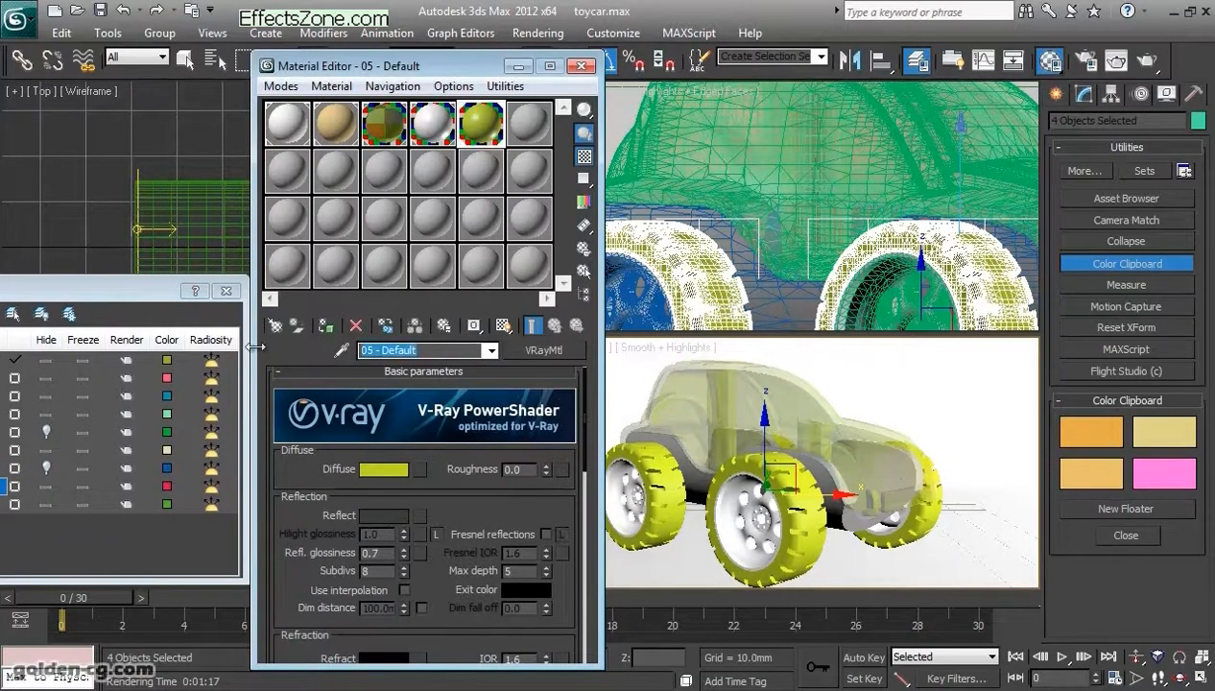
Step: Name the assigned material tire and render the camera view
{"action": "type", "text": "tire"}
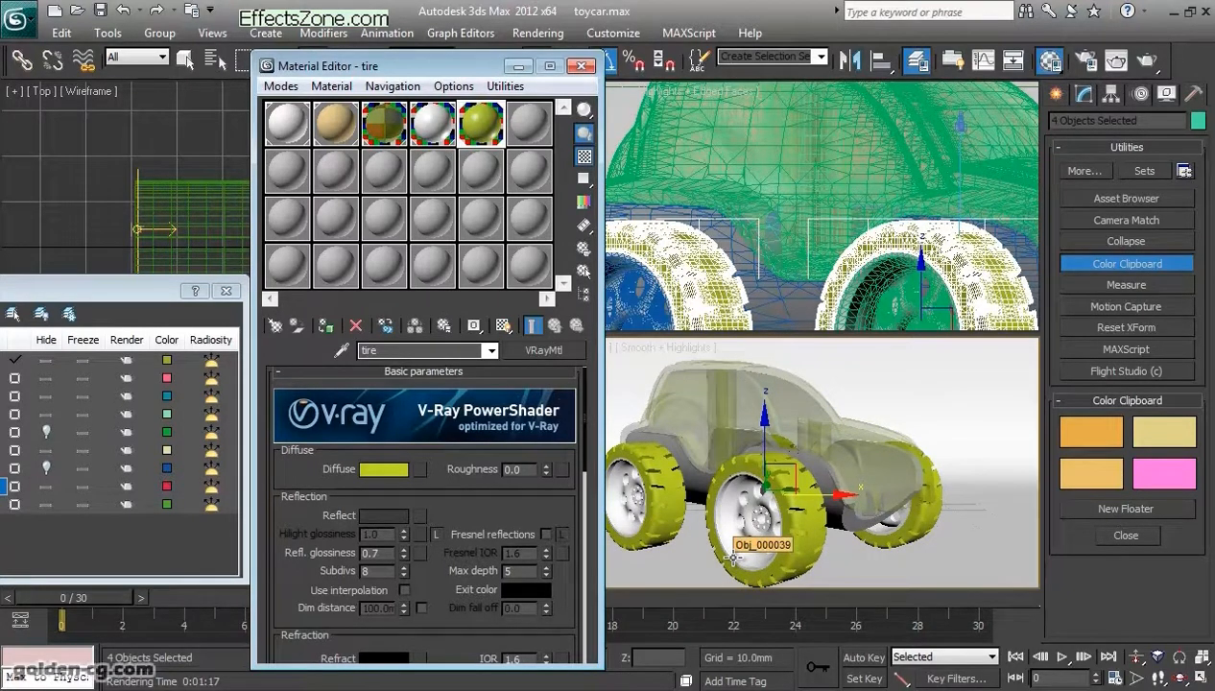
{"action": "key", "text": "shift+q"}
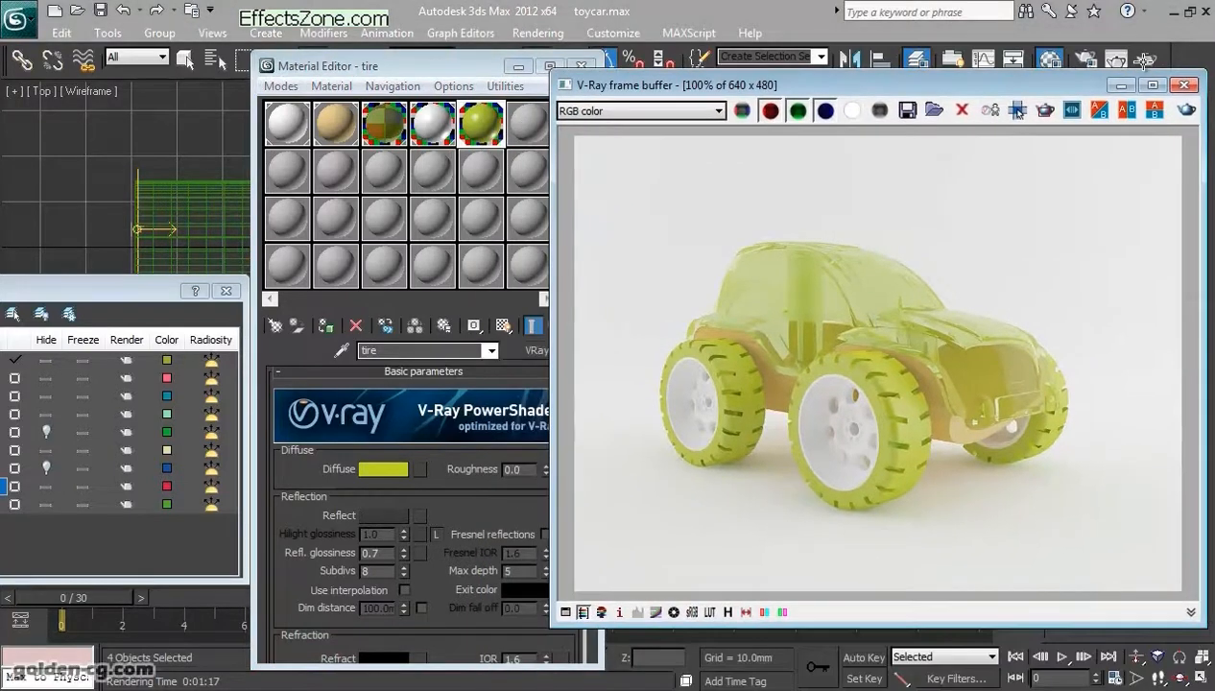
{"action": "left_click_drag", "start_coordinate": [326, 65], "coordinate": [224, 59]}
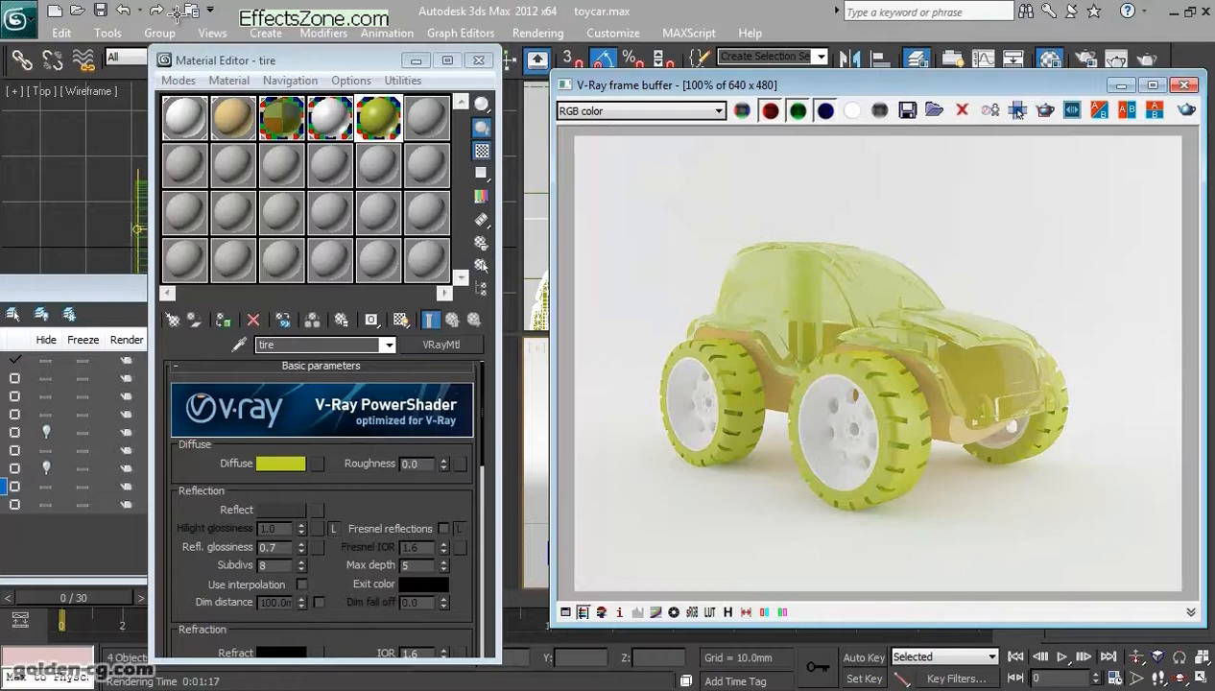
Step: Add a Falloff map to the tire material's diffuse and copy the yellow-green diffuse color into its front and side colors
{"action": "left_click", "coordinate": [317, 464]}
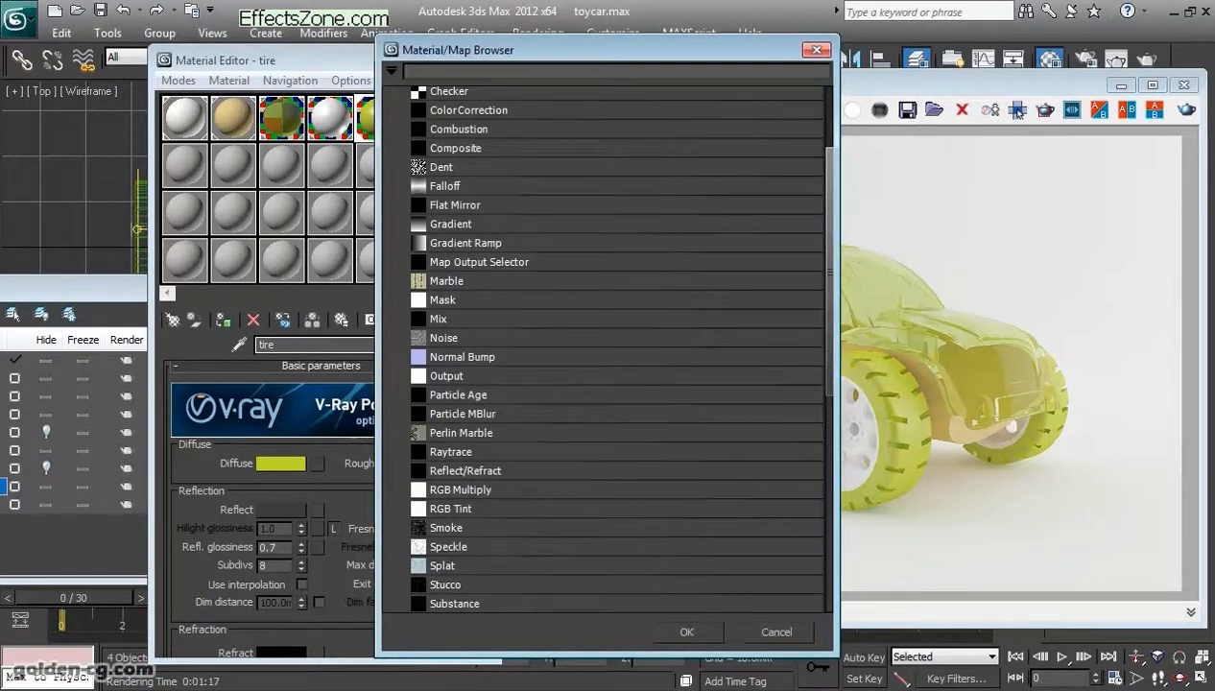
{"action": "double_click", "coordinate": [445, 186]}
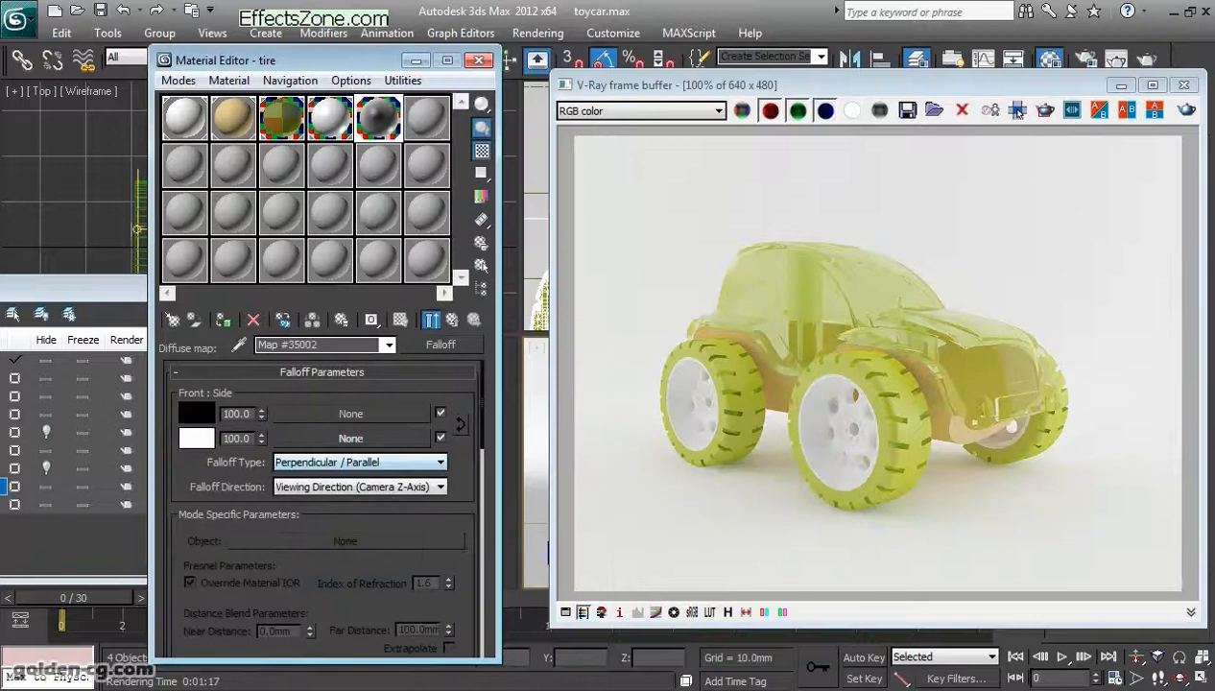
{"action": "left_click", "coordinate": [452, 320]}
{"action": "right_click", "coordinate": [288, 464]}
{"action": "left_click", "coordinate": [322, 478]}
{"action": "left_click", "coordinate": [315, 464]}
{"action": "right_click", "coordinate": [197, 412]}
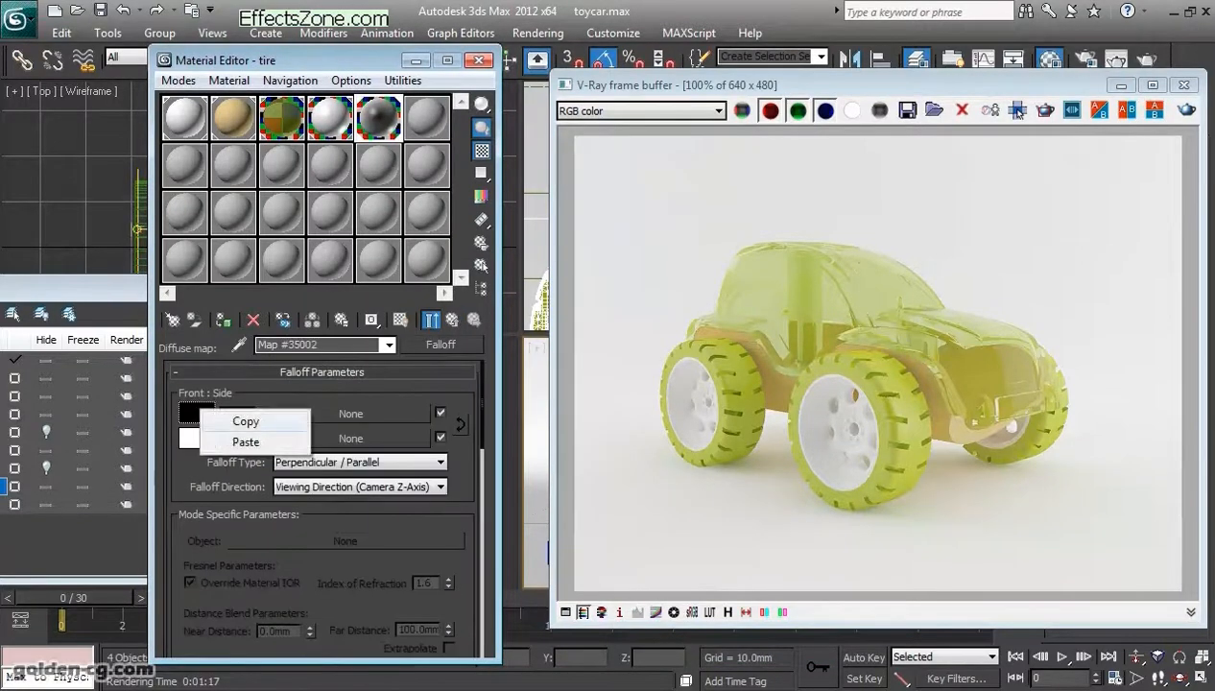
{"action": "left_click", "coordinate": [246, 442]}
{"action": "right_click", "coordinate": [189, 438]}
{"action": "left_click", "coordinate": [242, 468]}
Step: Lighten the Falloff map's side color to red 135, green 174, blue 15
{"action": "left_click", "coordinate": [197, 438]}
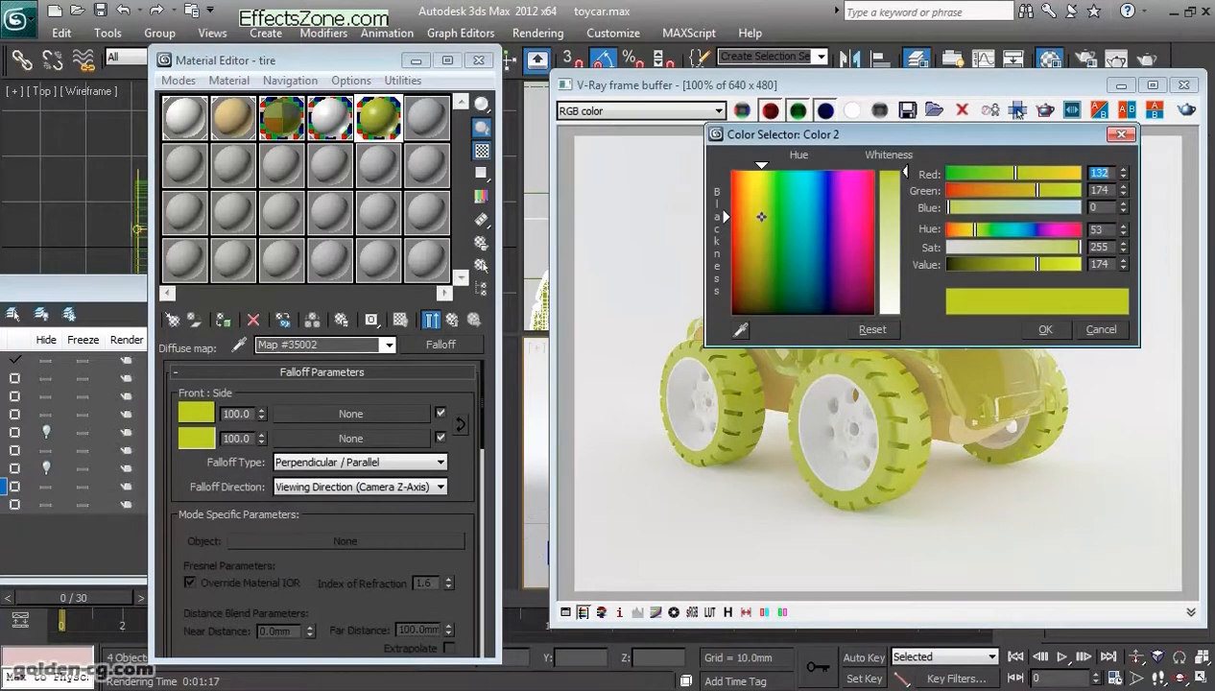
{"action": "left_click_drag", "start_coordinate": [761, 217], "coordinate": [761, 220]}
{"action": "left_click_drag", "start_coordinate": [905, 172], "coordinate": [905, 179]}
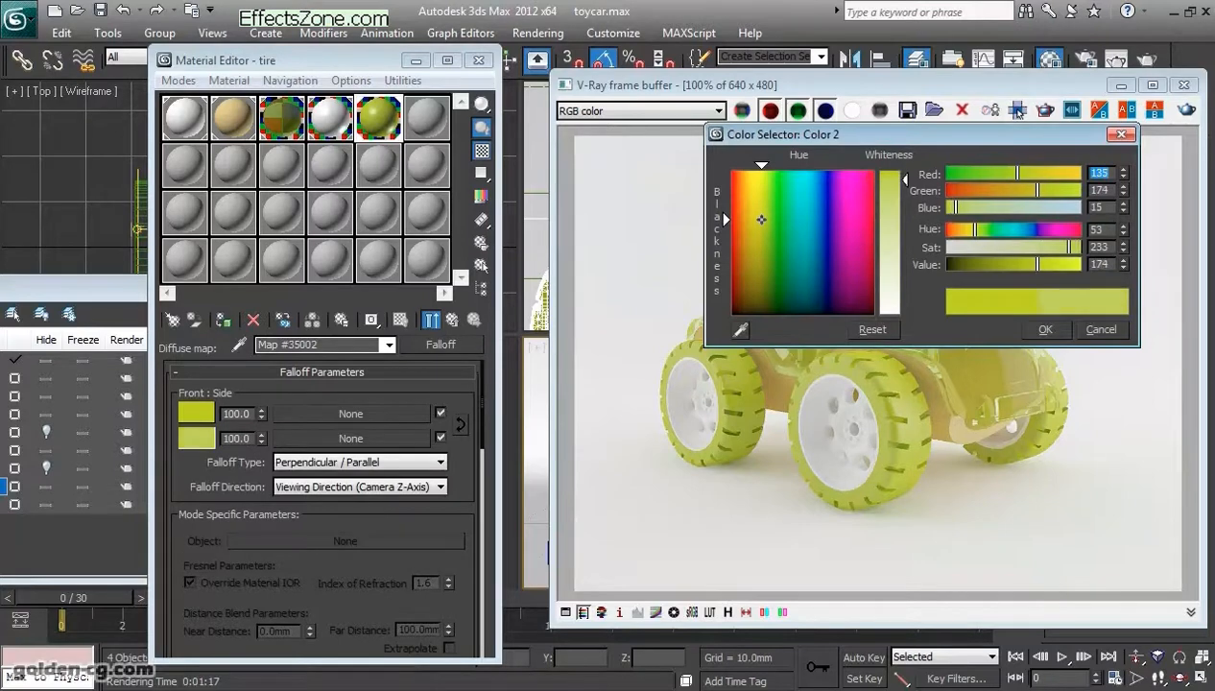
{"action": "key", "text": "Return"}
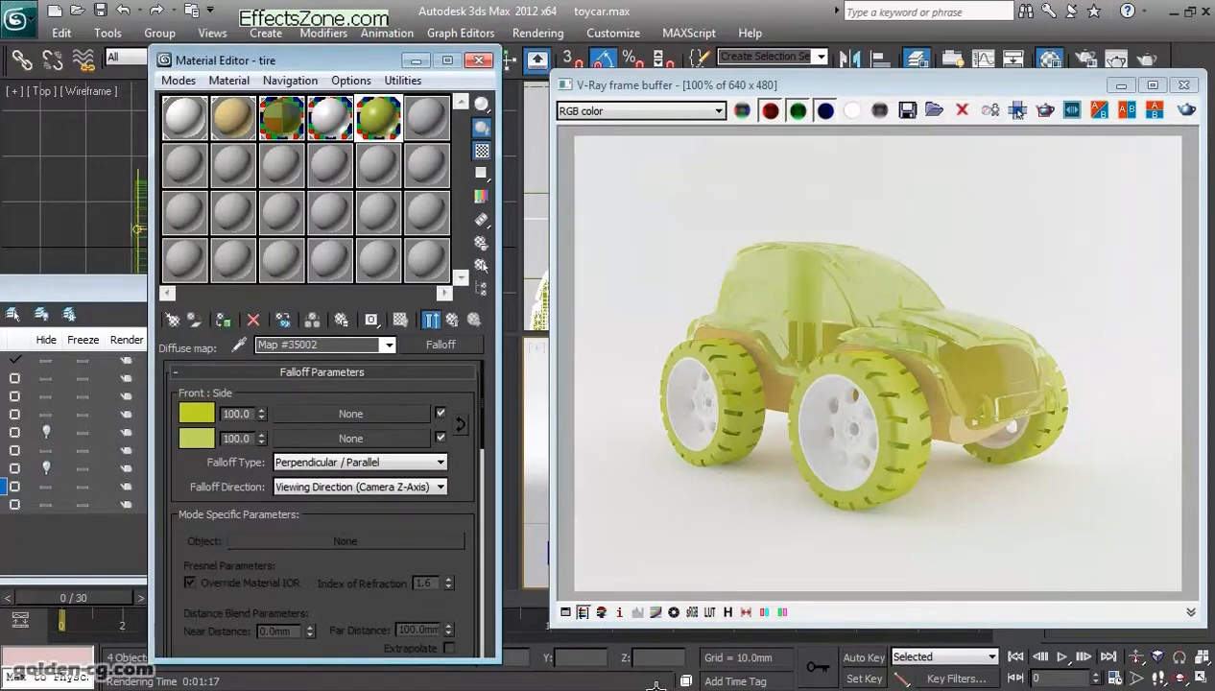
Step: Close the layer manager and render only a region around the two near wheels
{"action": "left_click", "coordinate": [125, 288]}
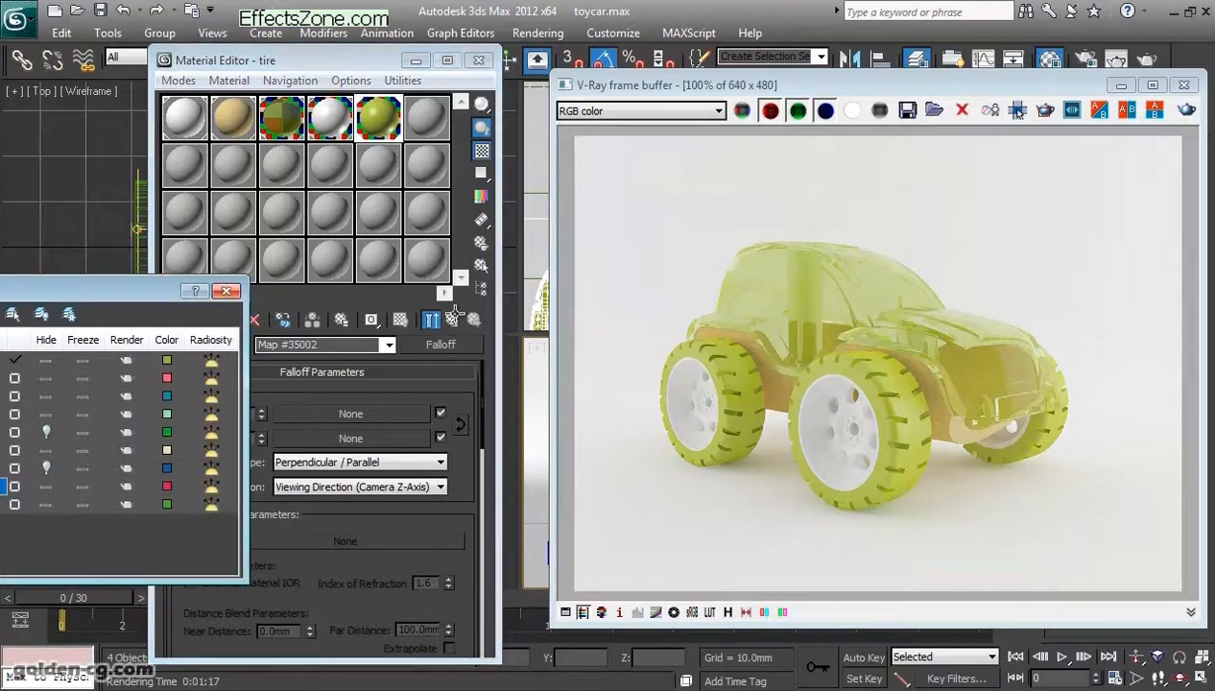
{"action": "left_click", "coordinate": [225, 288]}
{"action": "left_click", "coordinate": [455, 314]}
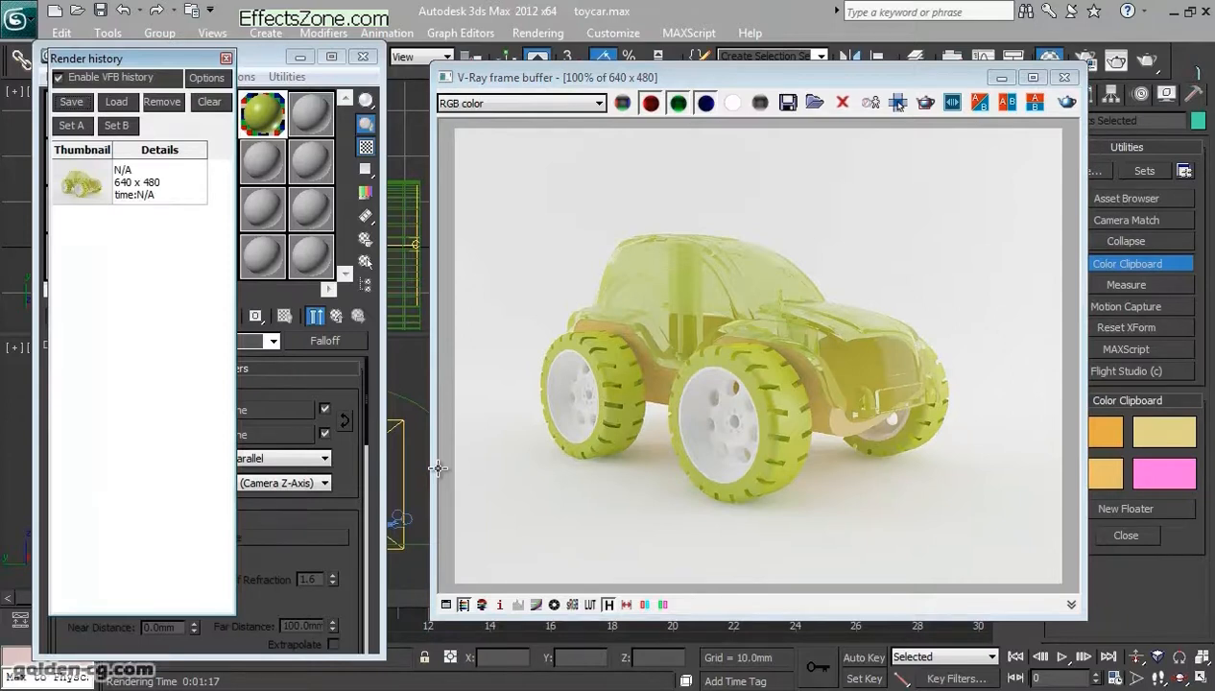
{"action": "left_click", "coordinate": [925, 103]}
{"action": "left_click_drag", "start_coordinate": [521, 318], "coordinate": [833, 539]}
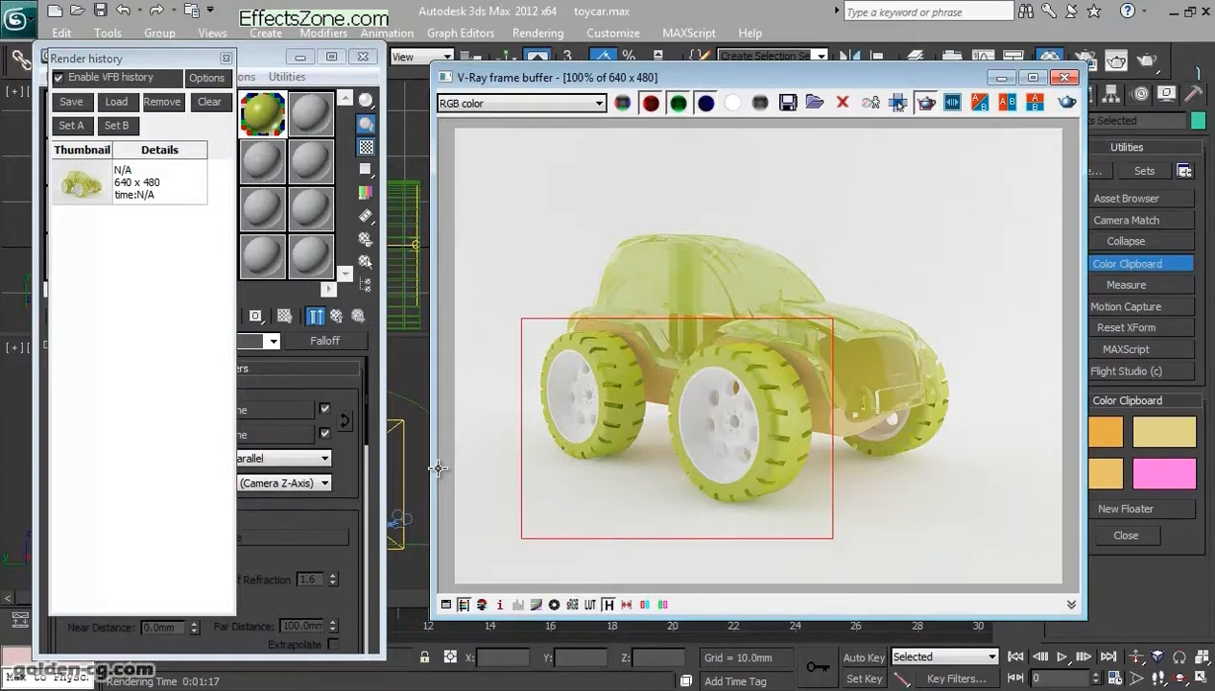
{"action": "left_click", "coordinate": [1067, 103]}
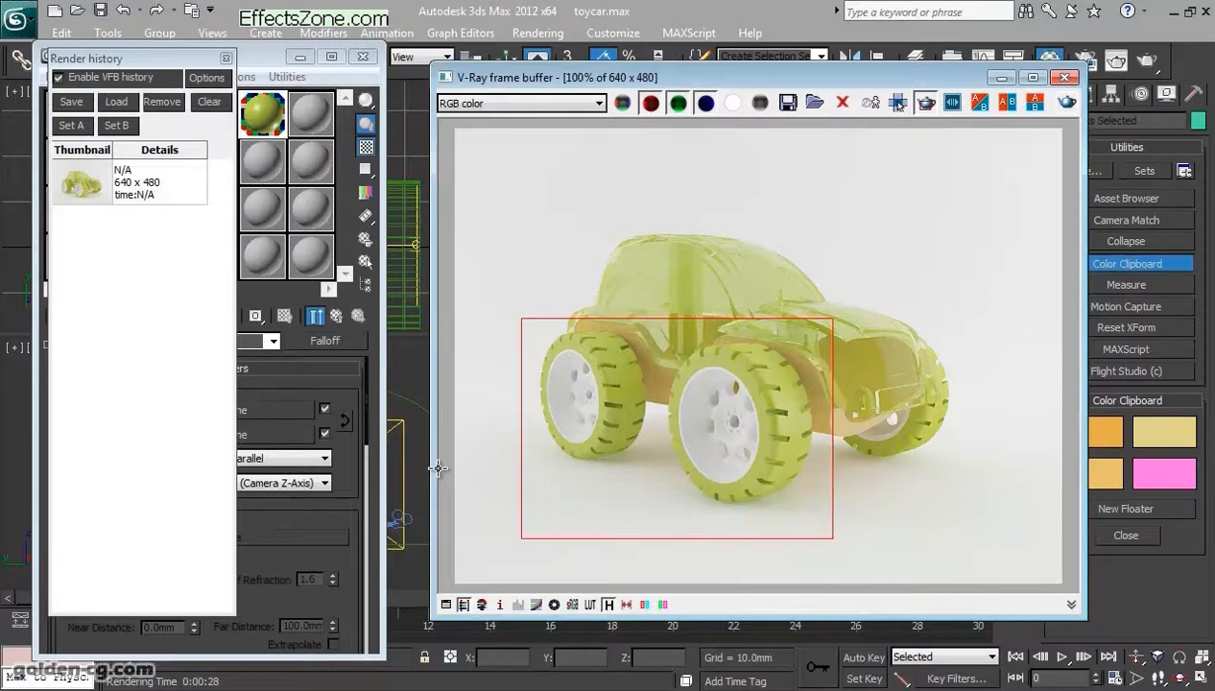
Step: Save the new render to the render history and compare it as B against the earlier render as A
{"action": "left_click", "coordinate": [159, 183]}
{"action": "left_click", "coordinate": [72, 126]}
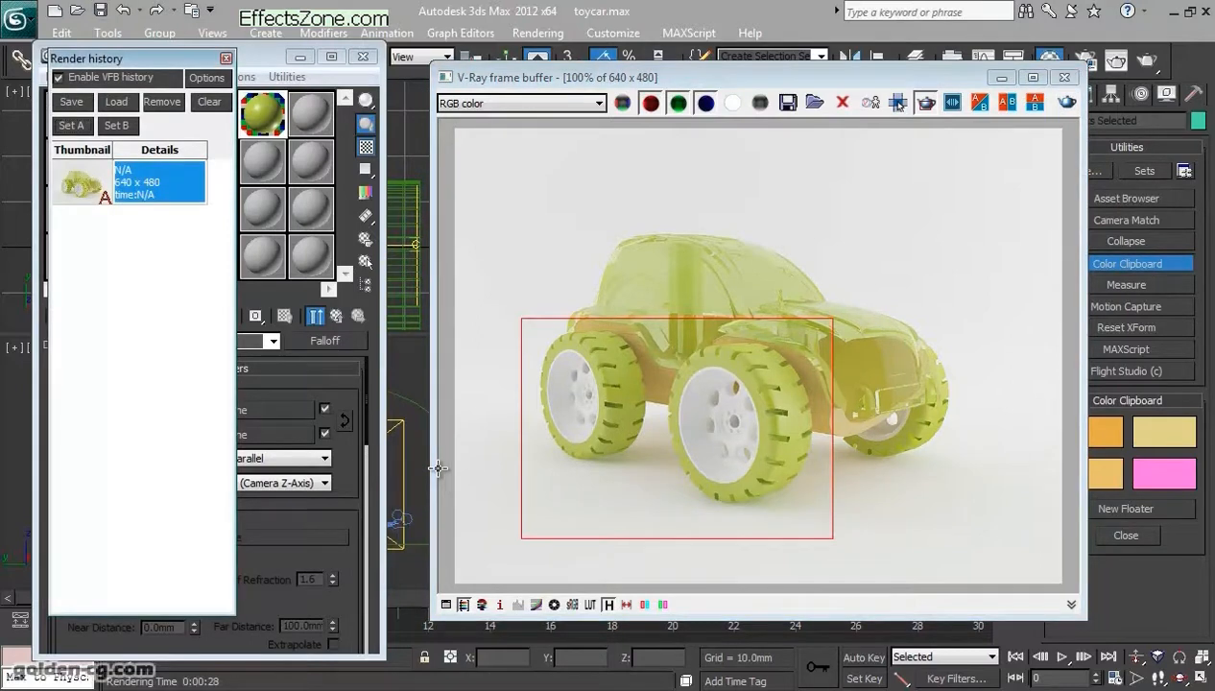
{"action": "left_click", "coordinate": [71, 101]}
{"action": "left_click", "coordinate": [159, 183]}
{"action": "left_click", "coordinate": [117, 126]}
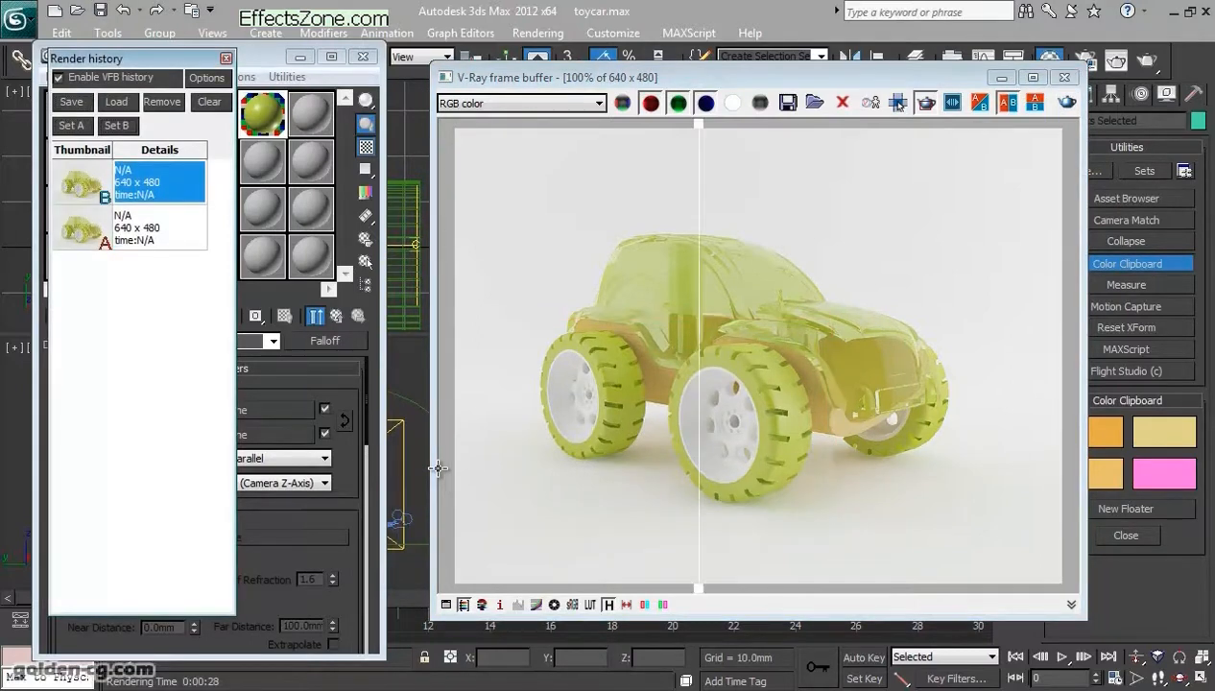
{"action": "mouse_move", "coordinate": [699, 355]}
{"action": "left_mouse_down"}
{"action": "mouse_move", "coordinate": [822, 355]}
{"action": "mouse_move", "coordinate": [573, 355]}
{"action": "mouse_move", "coordinate": [856, 355]}
{"action": "mouse_move", "coordinate": [526, 355]}
{"action": "mouse_move", "coordinate": [813, 355]}
{"action": "mouse_move", "coordinate": [526, 355]}
{"action": "mouse_move", "coordinate": [659, 355]}
{"action": "left_mouse_up"}
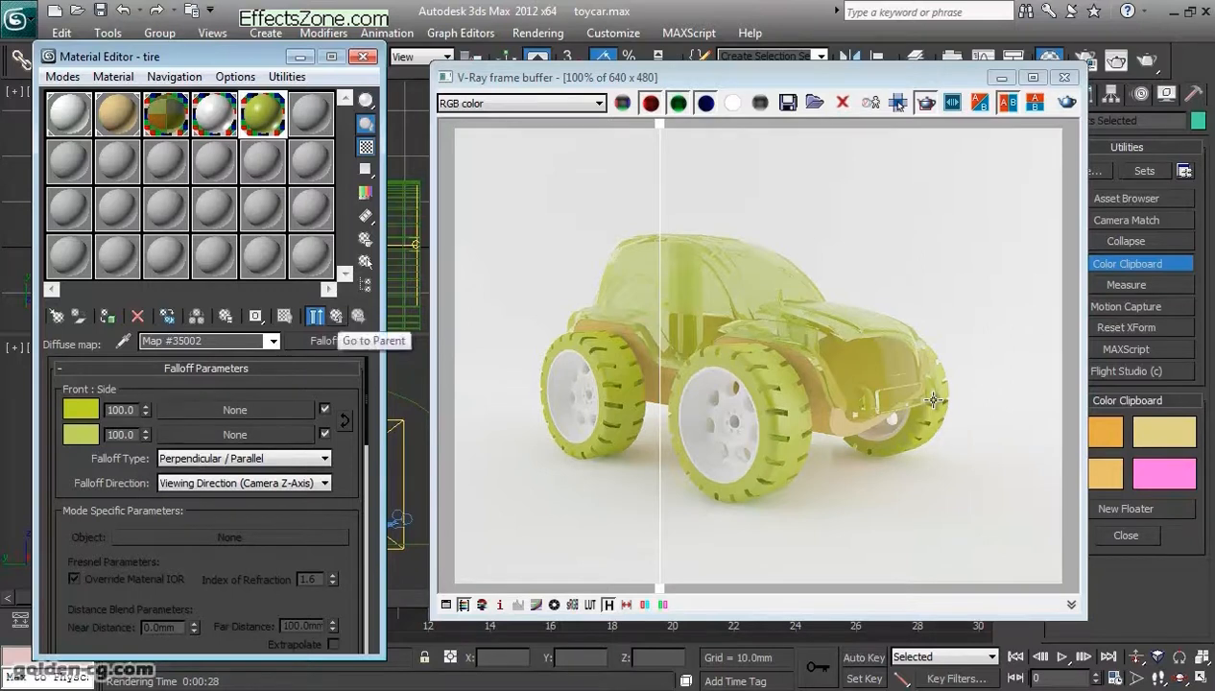
Step: Return to the tire material's main level, unhide the chrome layer and select its objects
{"action": "left_click", "coordinate": [336, 316]}
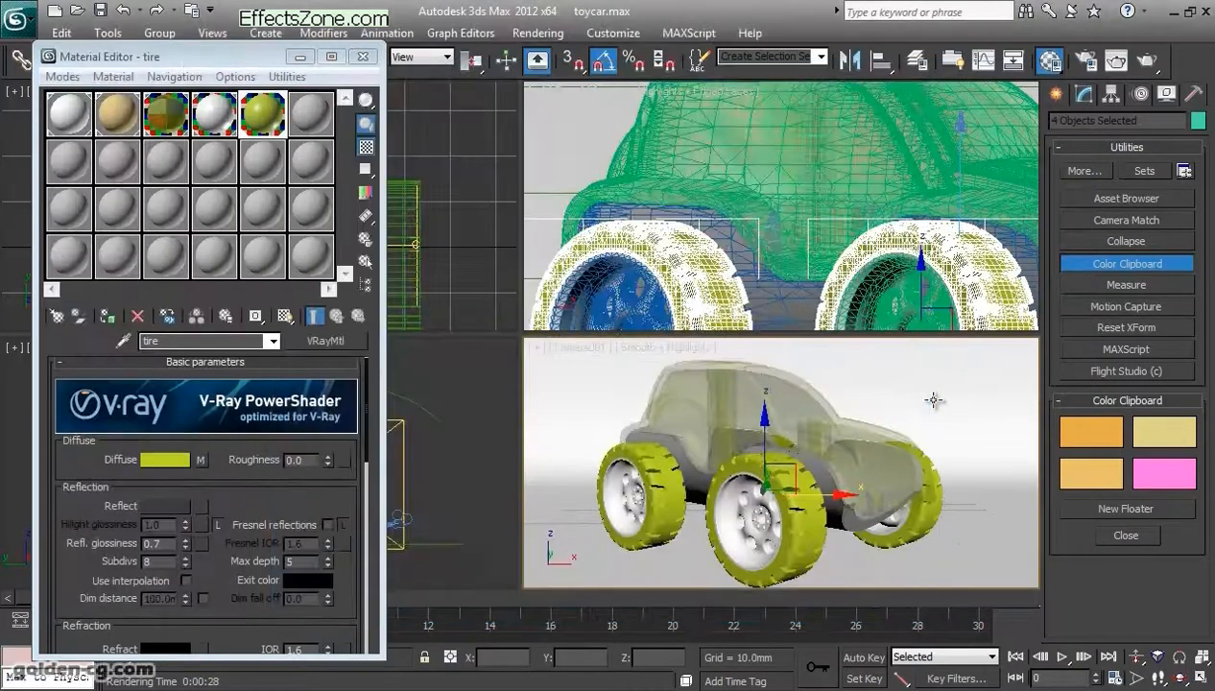
{"action": "right_click", "coordinate": [934, 400]}
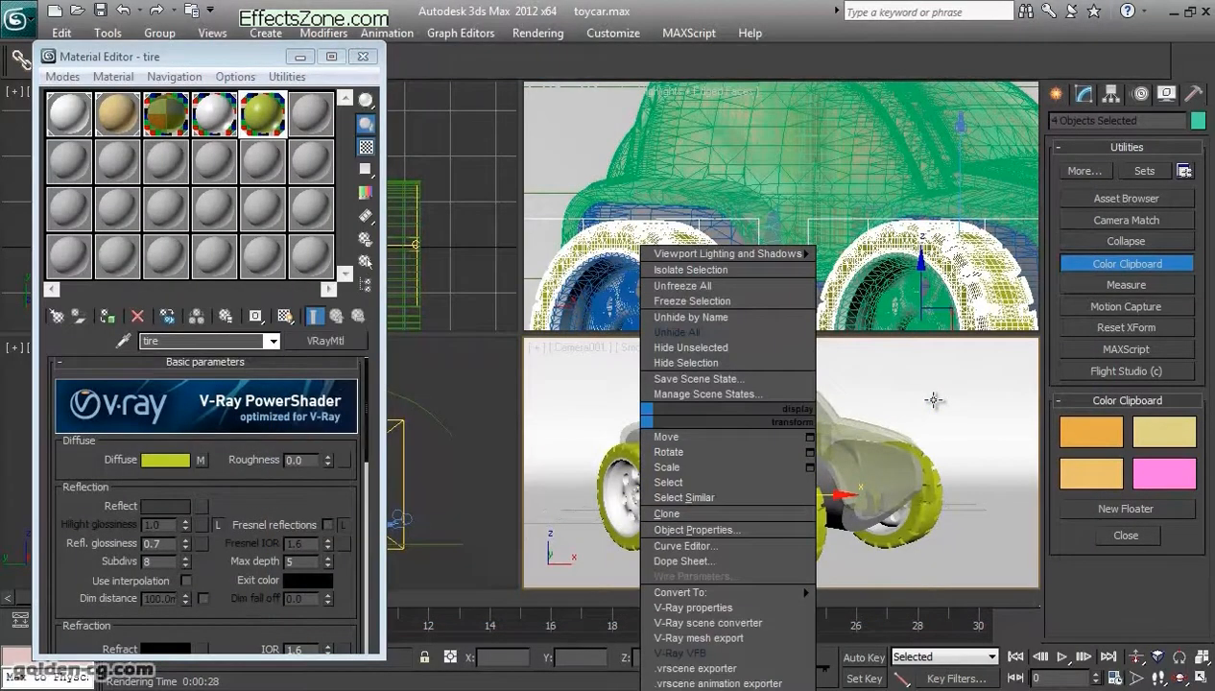
{"action": "left_click", "coordinate": [934, 400]}
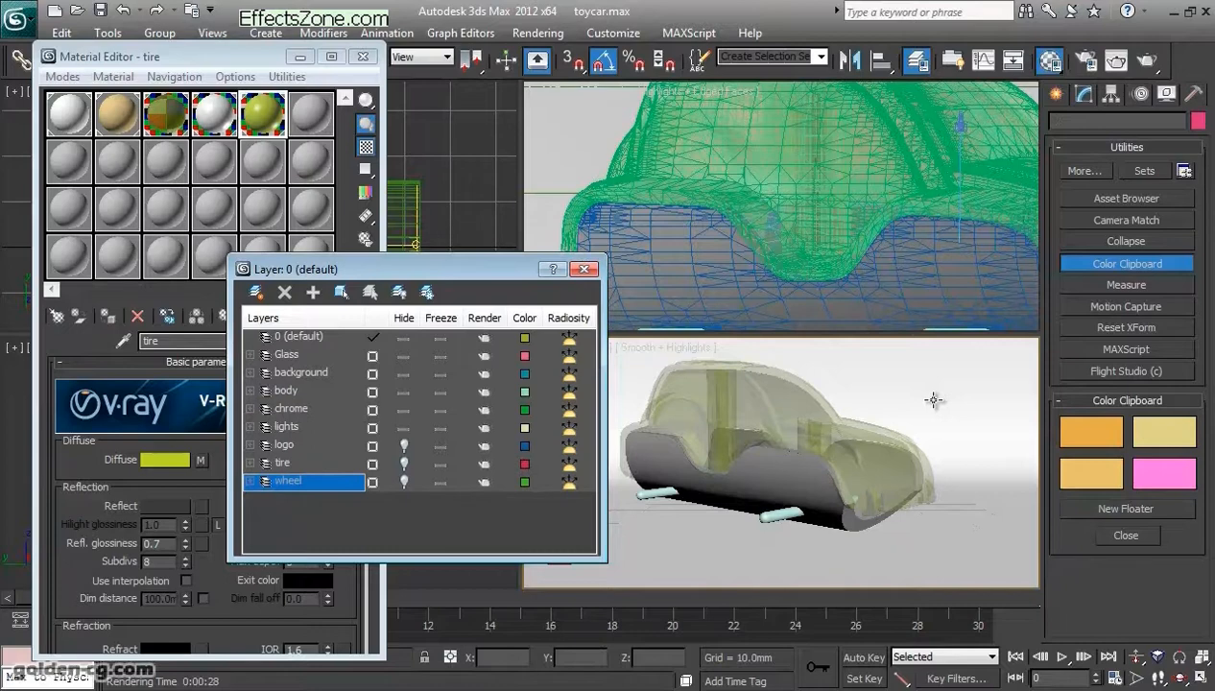
{"action": "right_click", "coordinate": [285, 408]}
{"action": "left_click", "coordinate": [470, 304]}
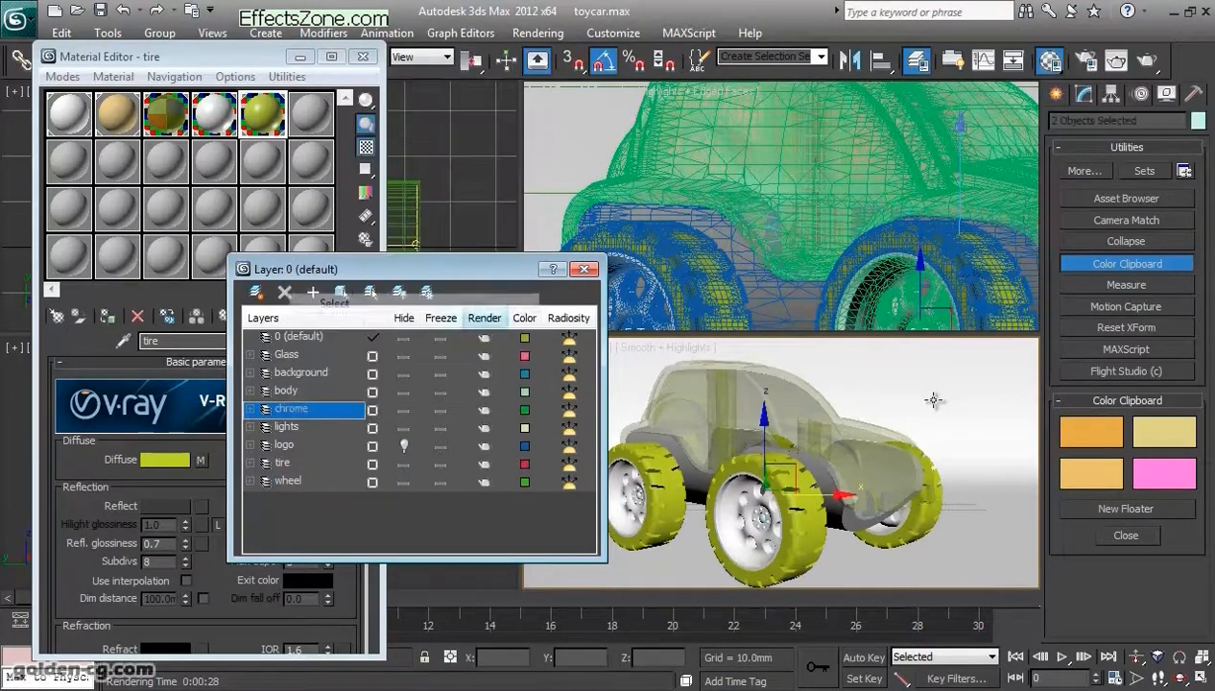
{"action": "left_click", "coordinate": [583, 270]}
Step: Change the unused 06 - Default material to VRayMtl and name it Chrome
{"action": "left_click", "coordinate": [311, 115]}
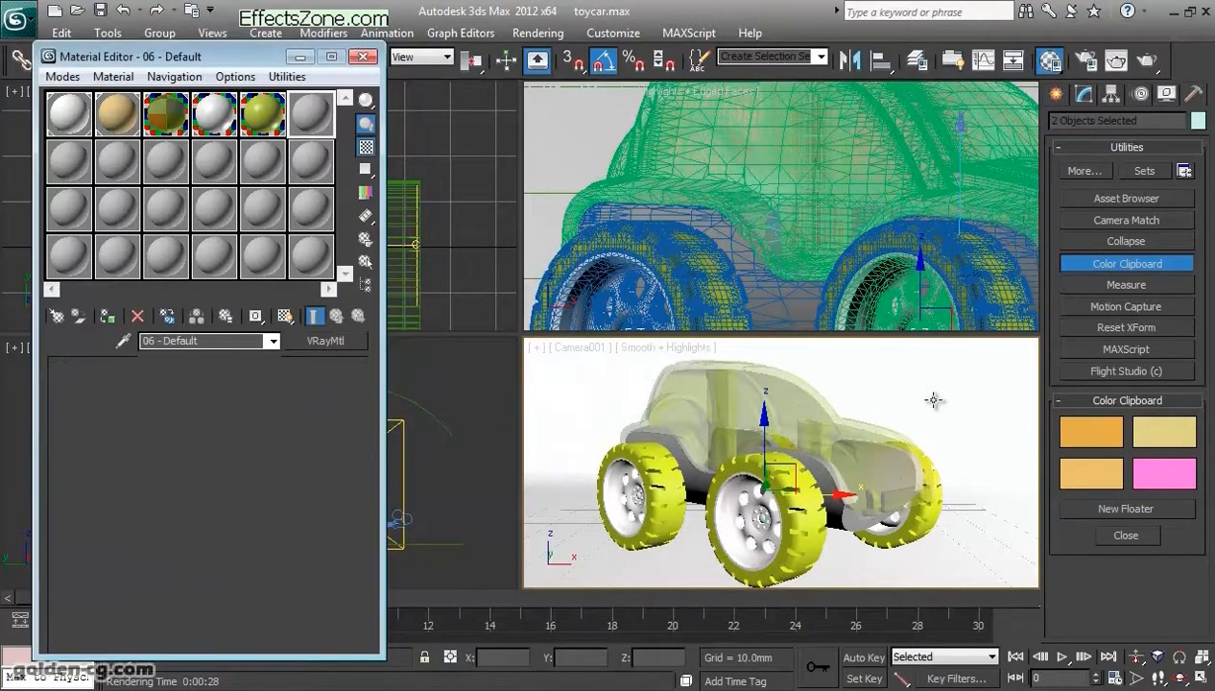
{"action": "left_click", "coordinate": [324, 341]}
{"action": "double_click", "coordinate": [449, 476]}
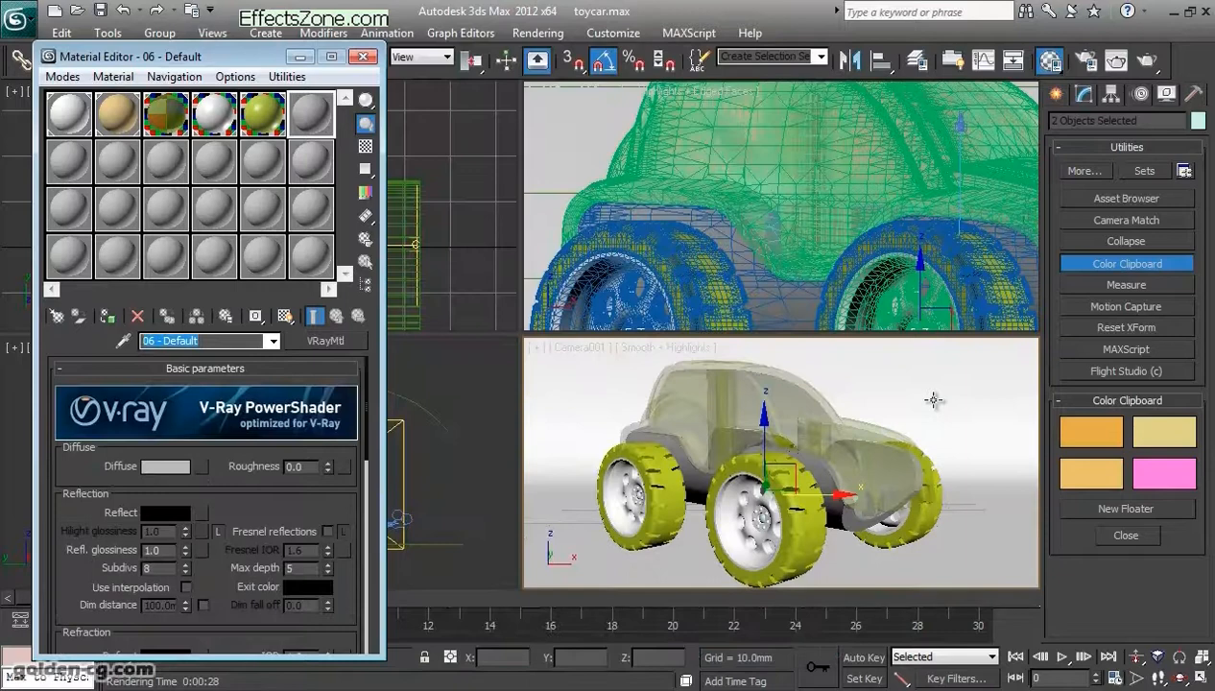
{"action": "type", "text": "Chrome"}
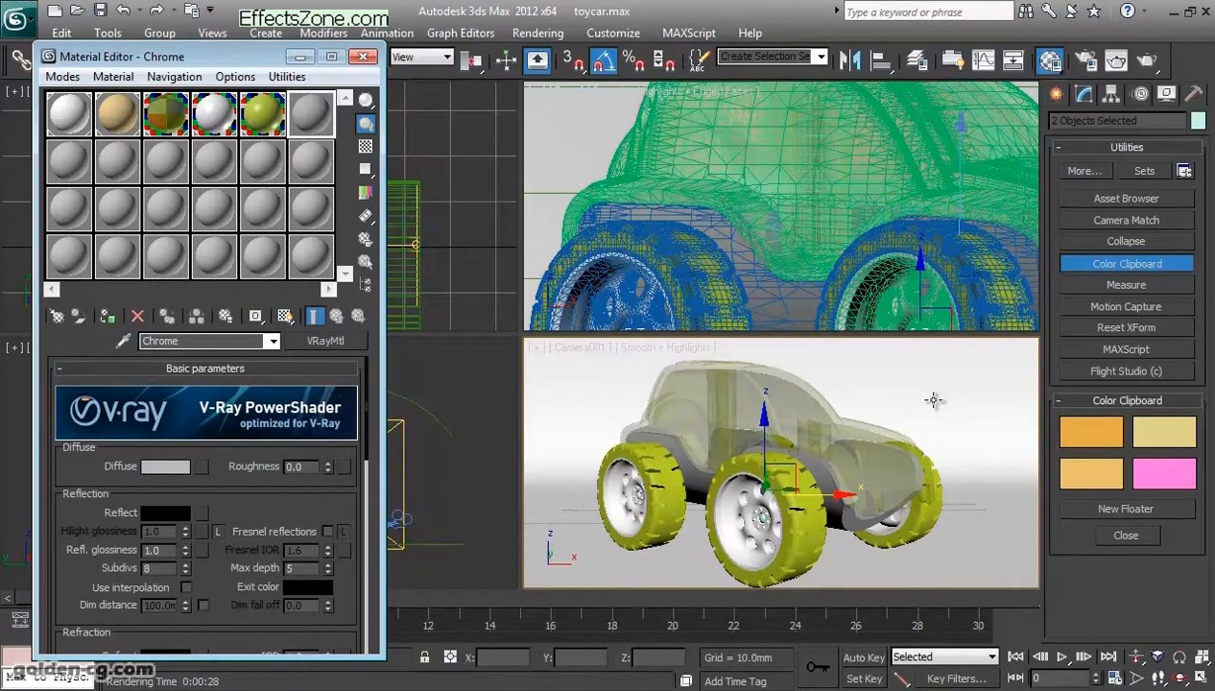
Step: Set the Chrome material's diffuse color to black and its reflection color to white
{"action": "left_click", "coordinate": [165, 467]}
{"action": "mouse_move", "coordinate": [905, 244]}
{"action": "left_mouse_down"}
{"action": "mouse_move", "coordinate": [905, 171]}
{"action": "mouse_move", "coordinate": [905, 314]}
{"action": "left_mouse_up"}
{"action": "left_click", "coordinate": [1045, 329]}
{"action": "left_click", "coordinate": [165, 512]}
{"action": "left_click", "coordinate": [1045, 329]}
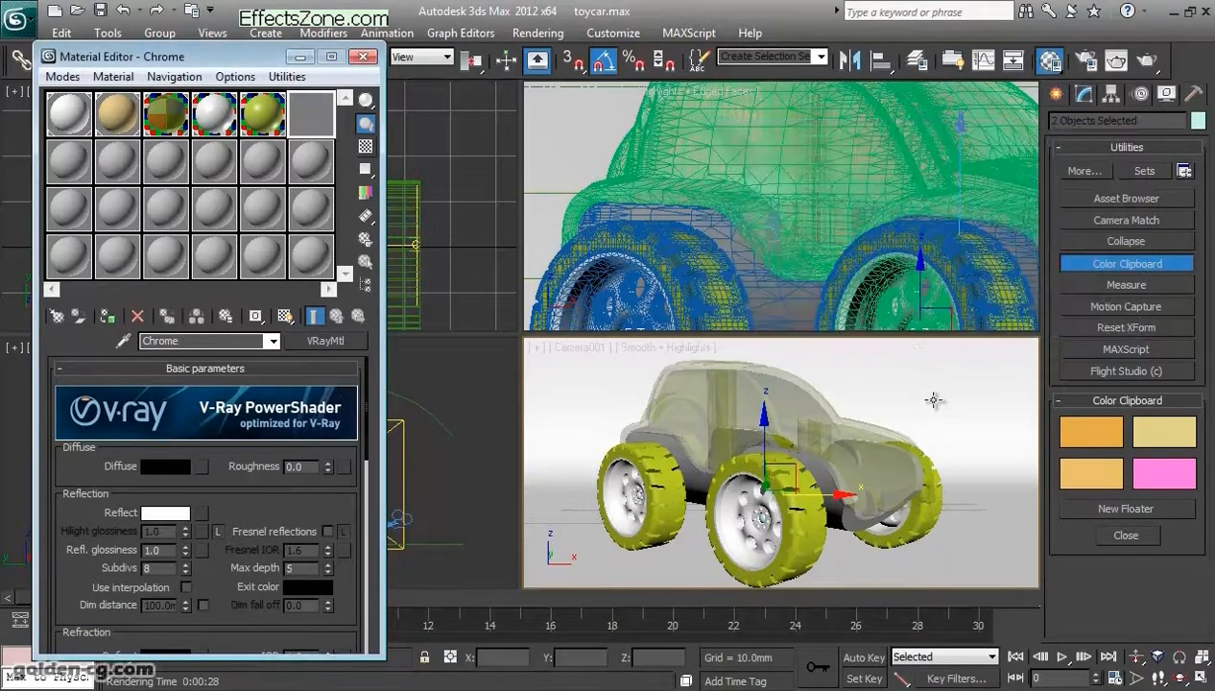
Step: Assign Chrome to the selected objects with a checkered sample background, and render the wheel region
{"action": "left_click", "coordinate": [366, 146]}
{"action": "left_click", "coordinate": [107, 315]}
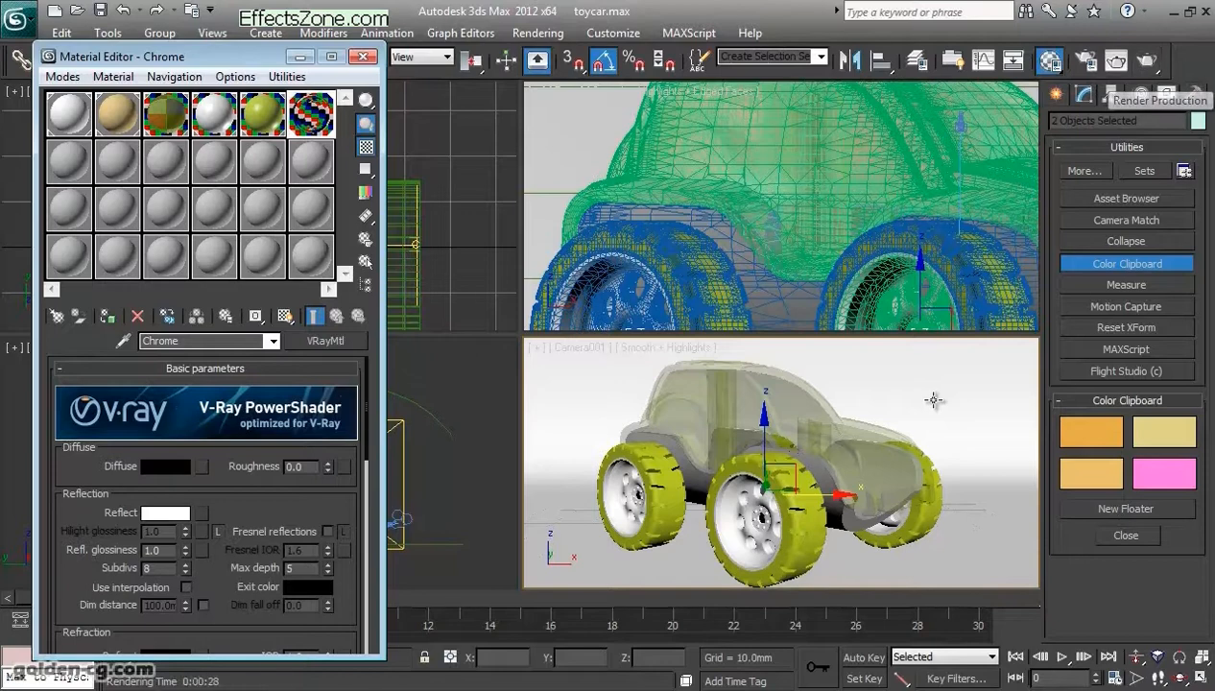
{"action": "left_click", "coordinate": [1115, 60]}
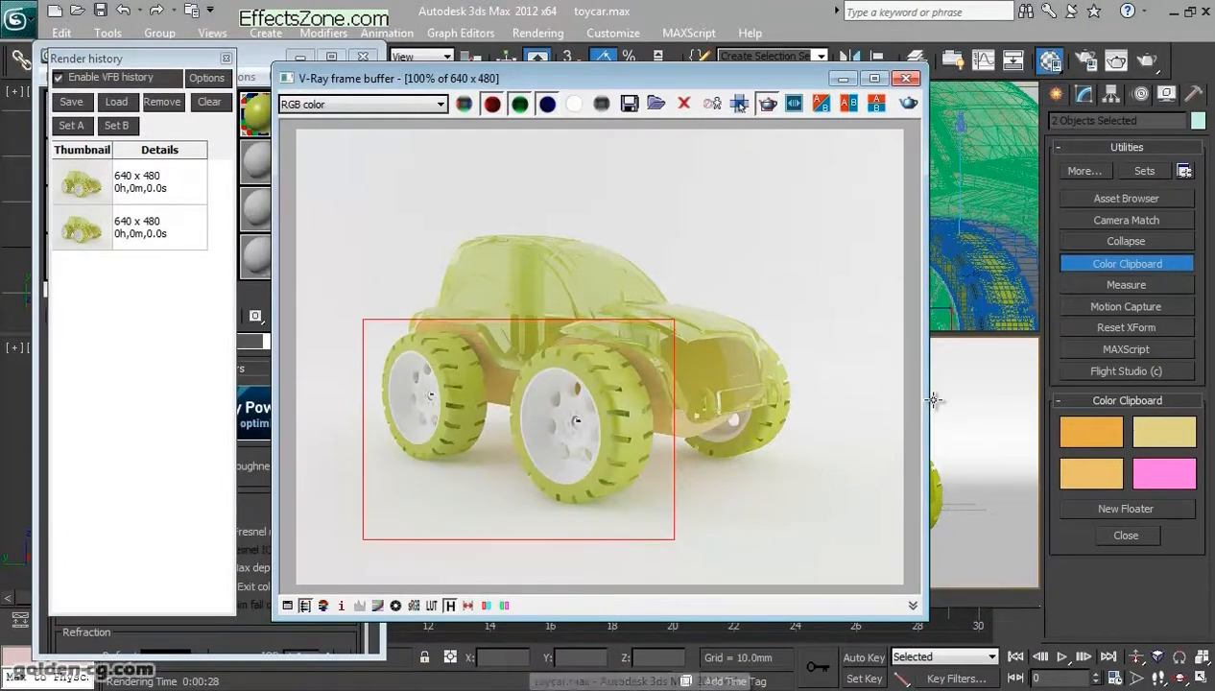
Step: Clear the render history, save the current chrome render to it, and bring the material editor back beside the frame buffer
{"action": "left_click", "coordinate": [209, 102]}
{"action": "left_click", "coordinate": [667, 419]}
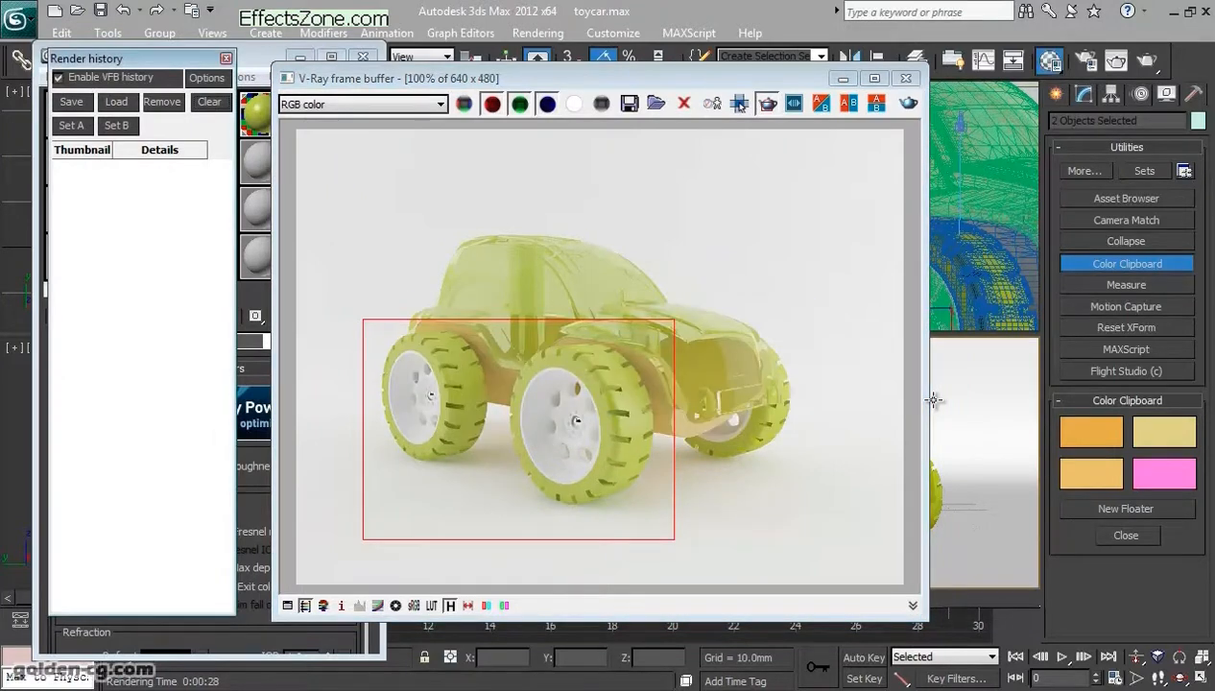
{"action": "left_click", "coordinate": [72, 102]}
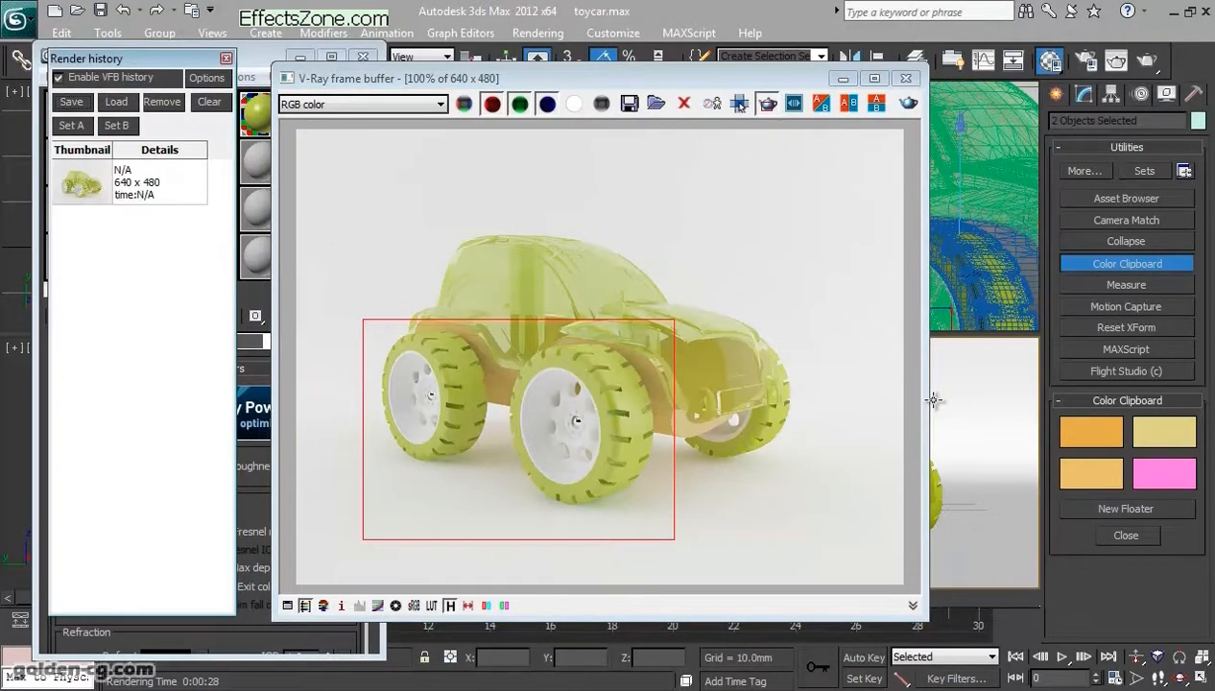
{"action": "left_click", "coordinate": [160, 183]}
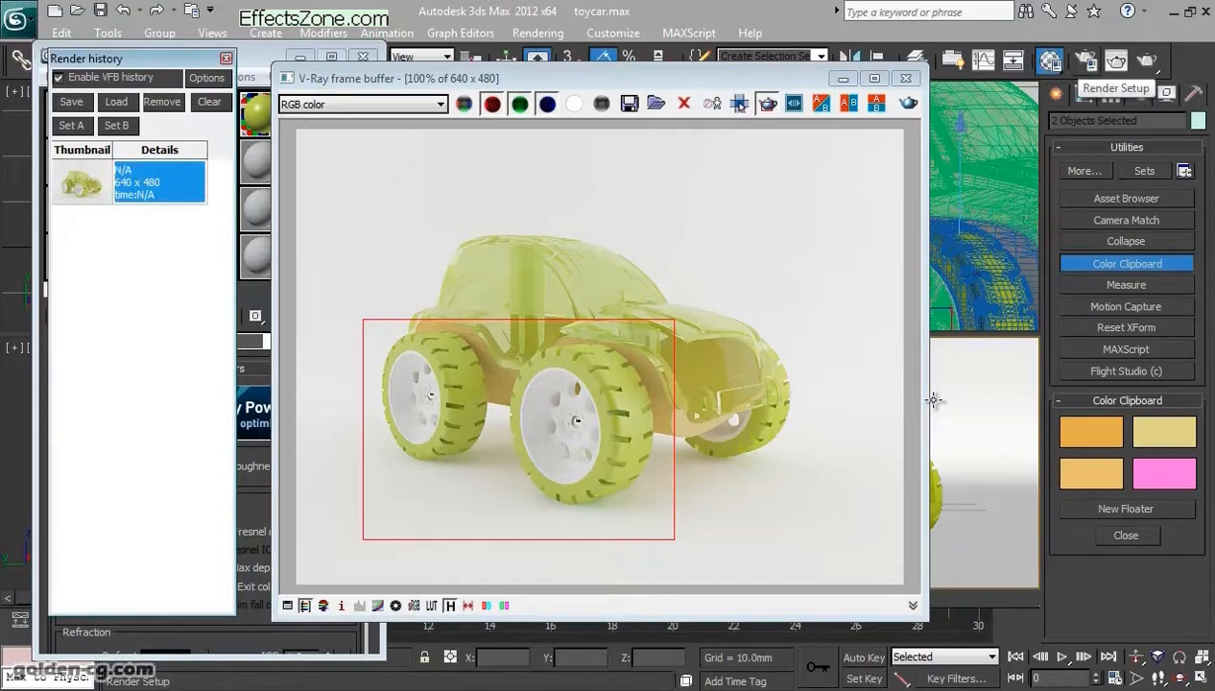
{"action": "left_click_drag", "start_coordinate": [595, 78], "coordinate": [725, 83]}
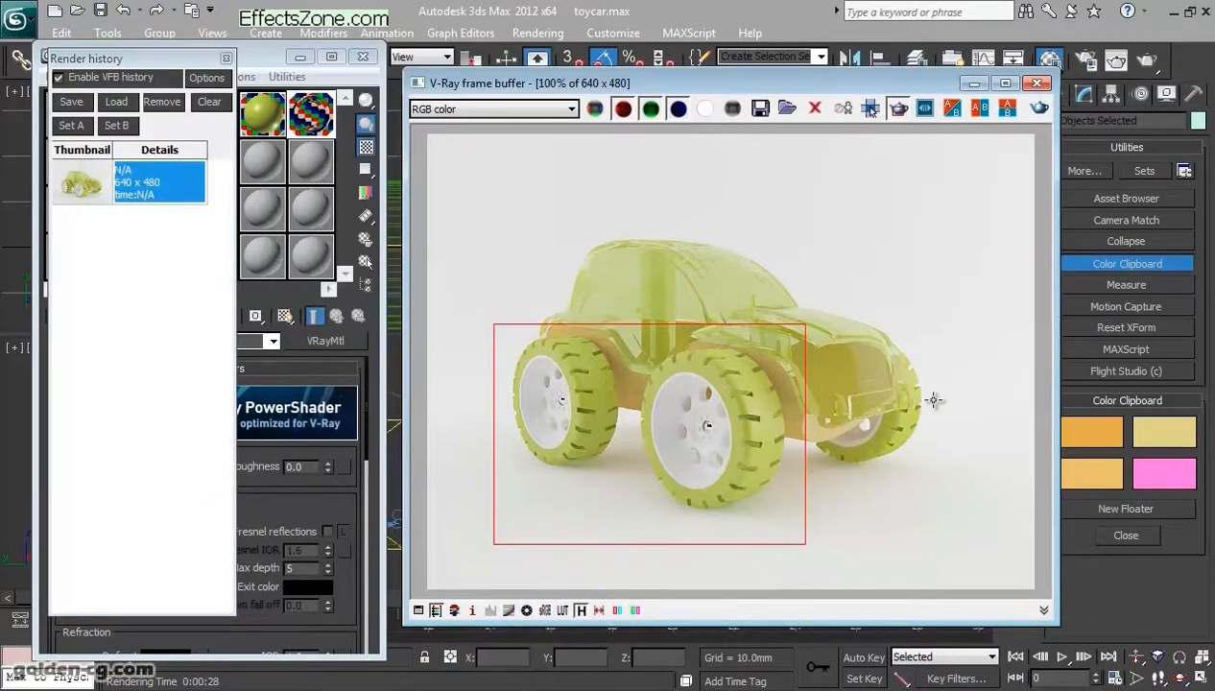
{"action": "left_click", "coordinate": [264, 56]}
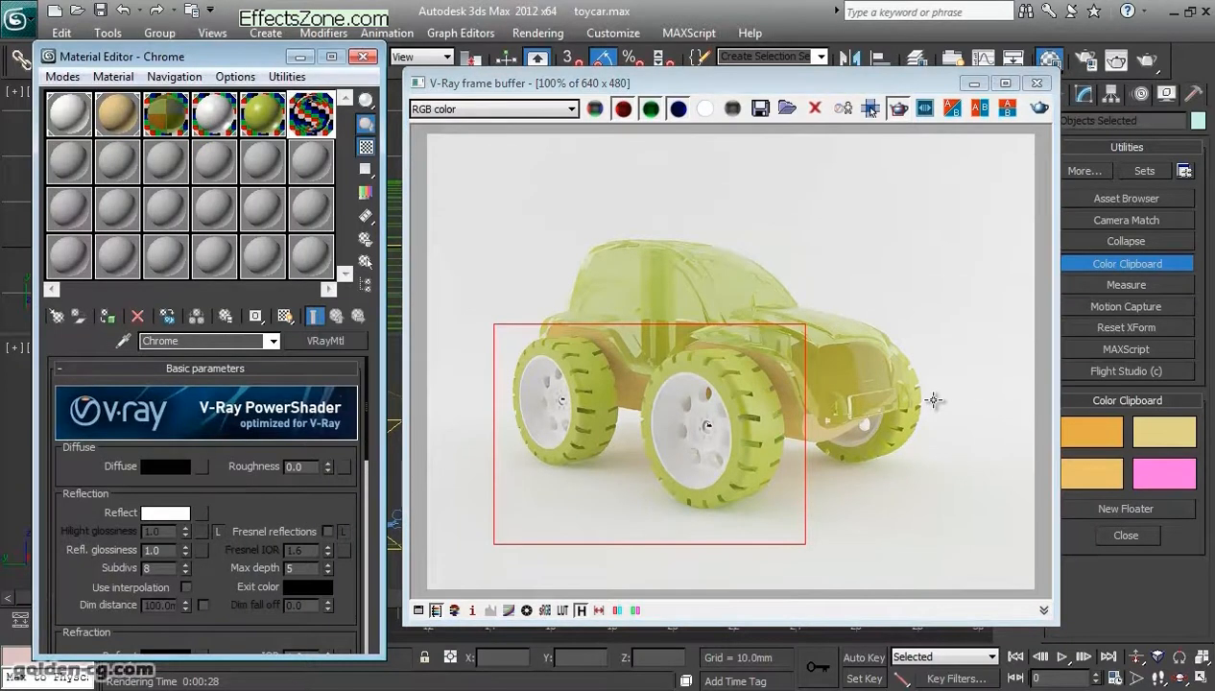
Step: Enable Fresnel reflections on the Chrome material and set its refraction IOR to 16
{"action": "left_click", "coordinate": [328, 531]}
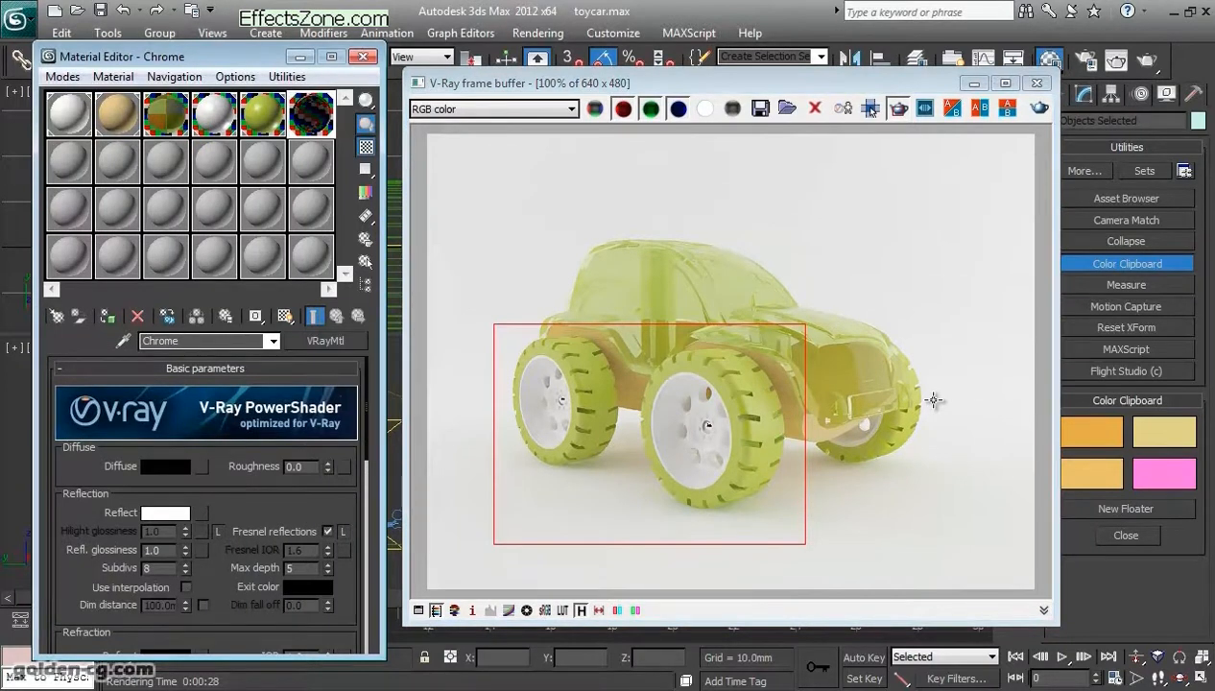
{"action": "scroll", "coordinate": [206, 500], "scroll_direction": "down", "scroll_amount": 3}
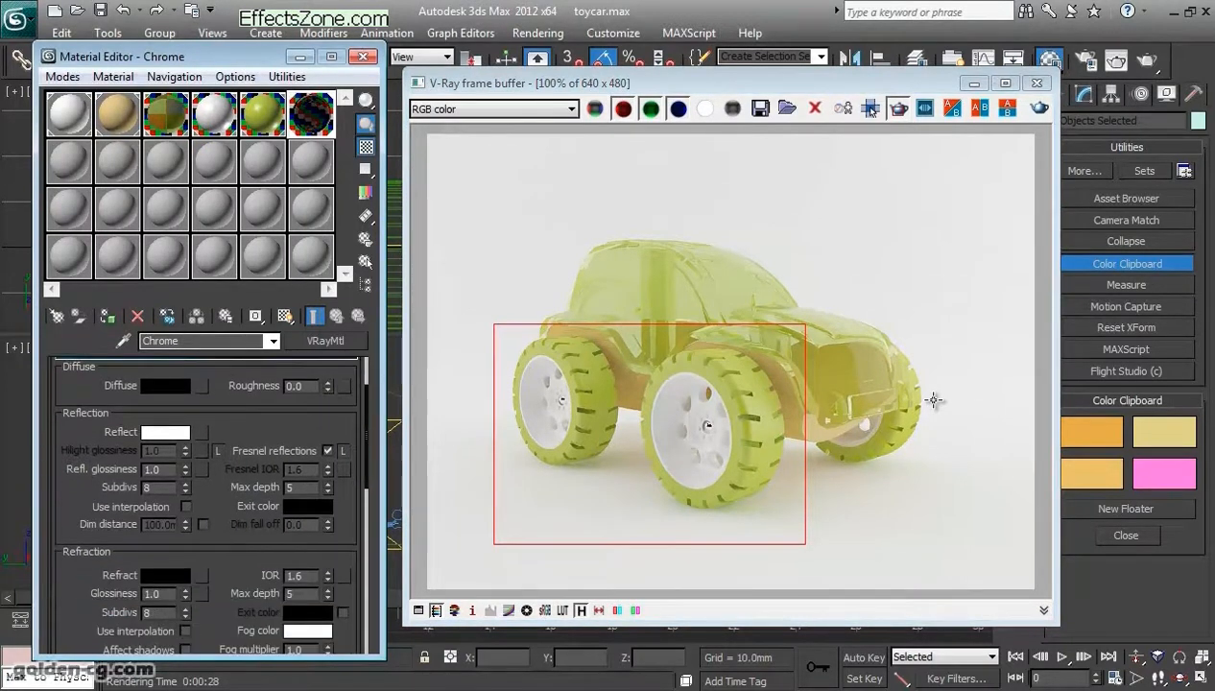
{"action": "scroll", "coordinate": [206, 499], "scroll_direction": "down", "scroll_amount": 2}
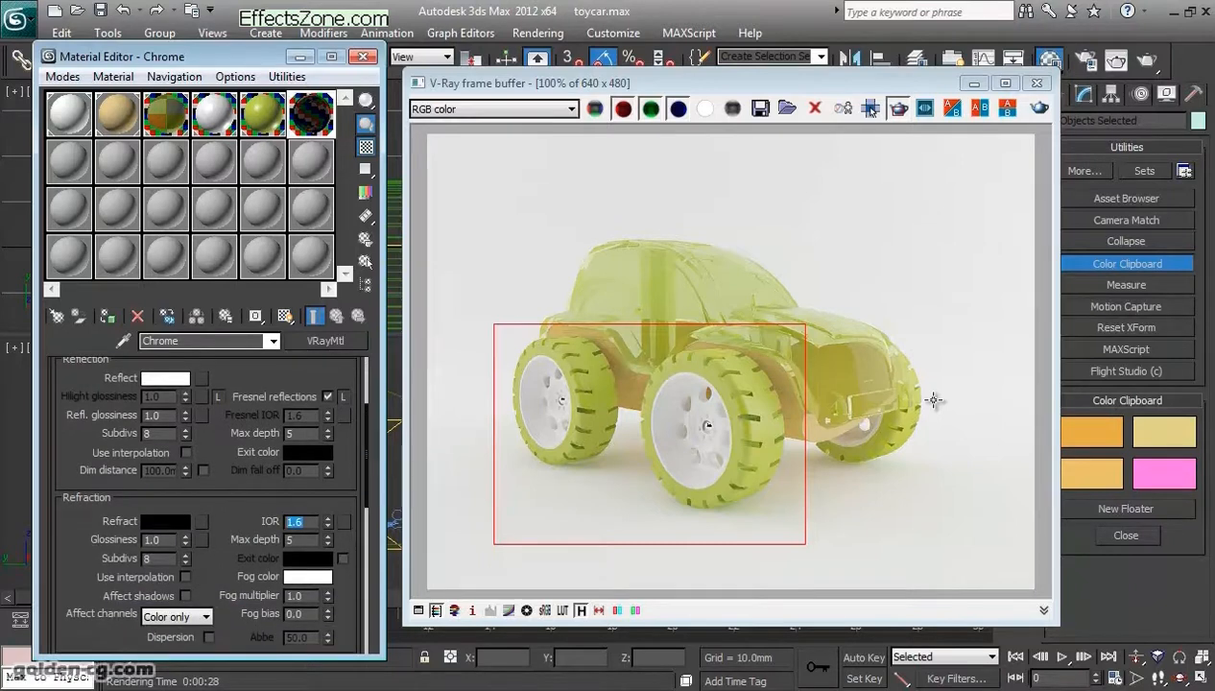
{"action": "key", "text": "Return"}
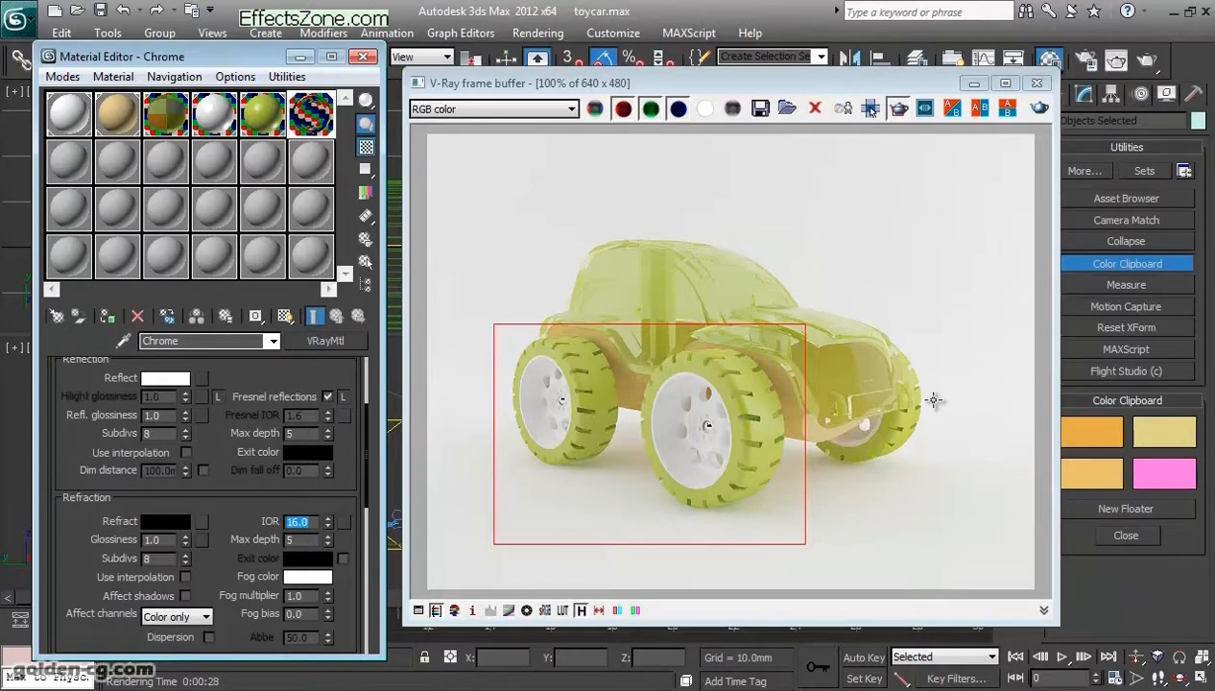
Step: Enlarge the Chrome sample preview and compare it with Fresnel reflections switched off, restoring the setting
{"action": "double_click", "coordinate": [311, 114]}
{"action": "left_click_drag", "start_coordinate": [217, 239], "coordinate": [597, 232]}
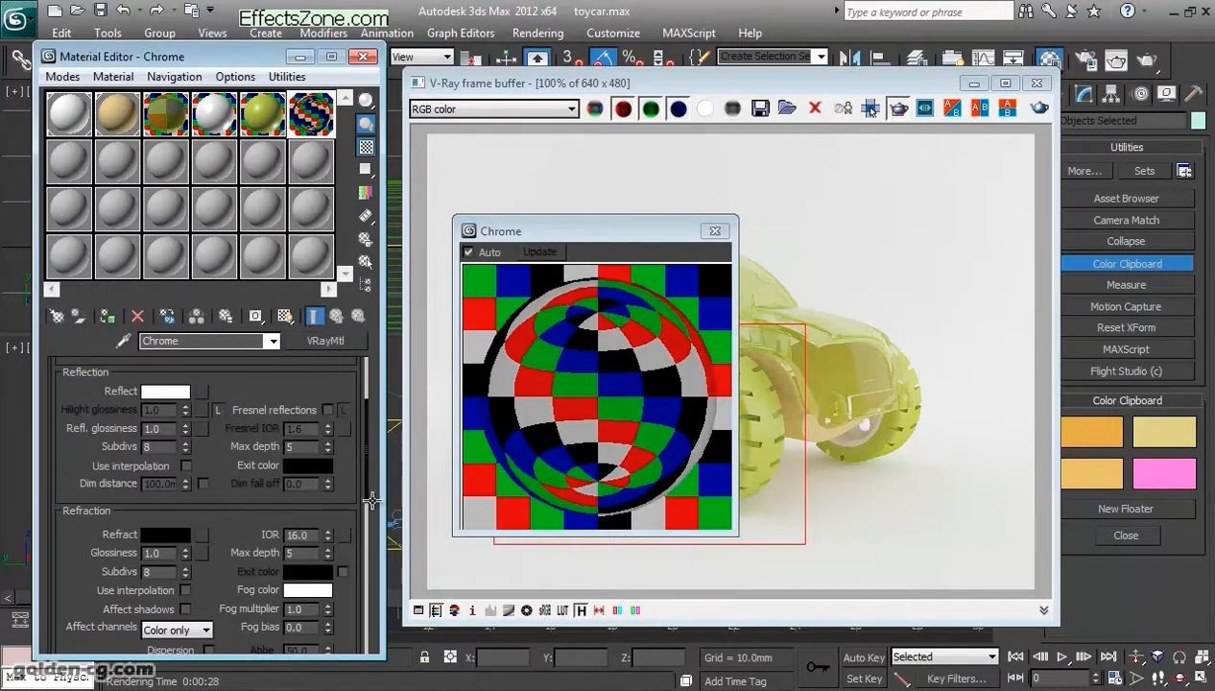
{"action": "left_click", "coordinate": [328, 409]}
{"action": "key", "text": "ctrl+z"}
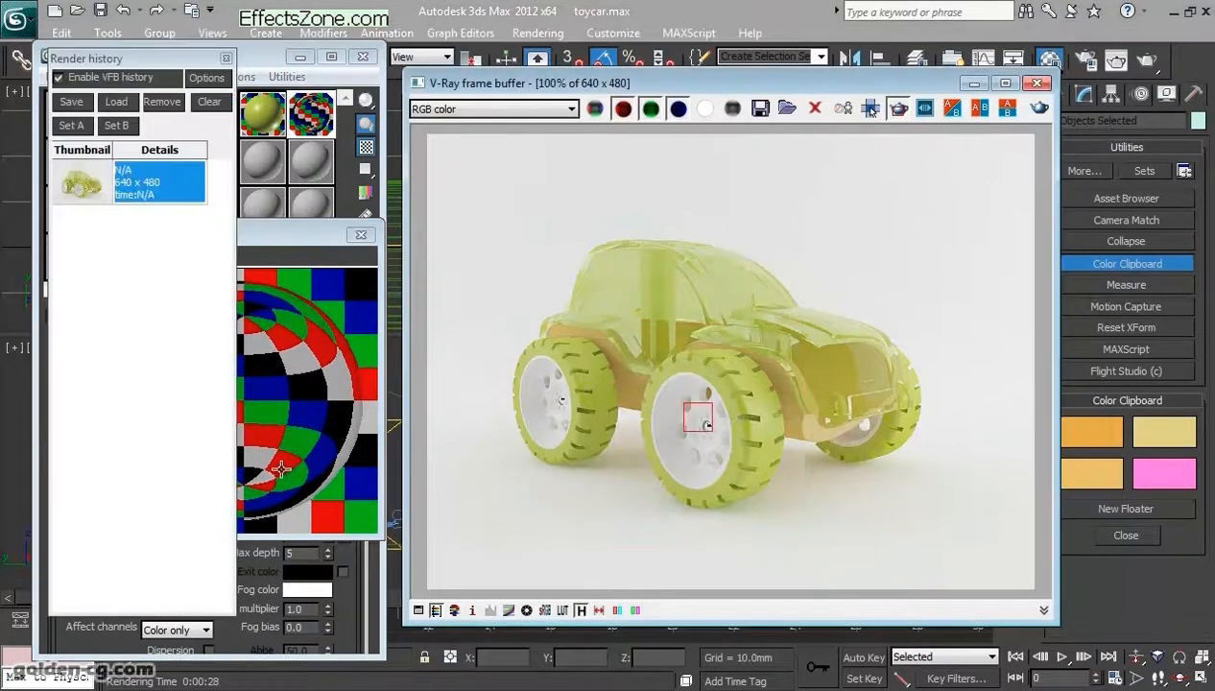
Step: Render a small region around the front wheel's hub and compare the new render with the previous one side by side
{"action": "left_click_drag", "start_coordinate": [713, 432], "coordinate": [730, 454]}
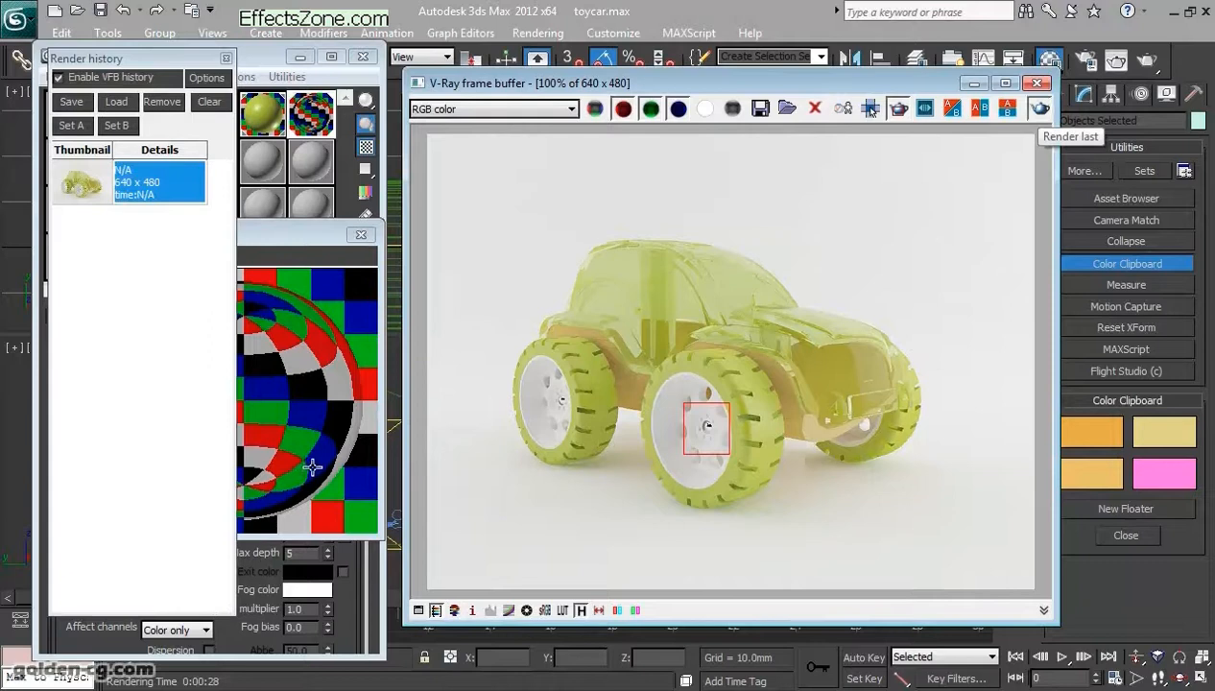
{"action": "left_click", "coordinate": [1040, 107]}
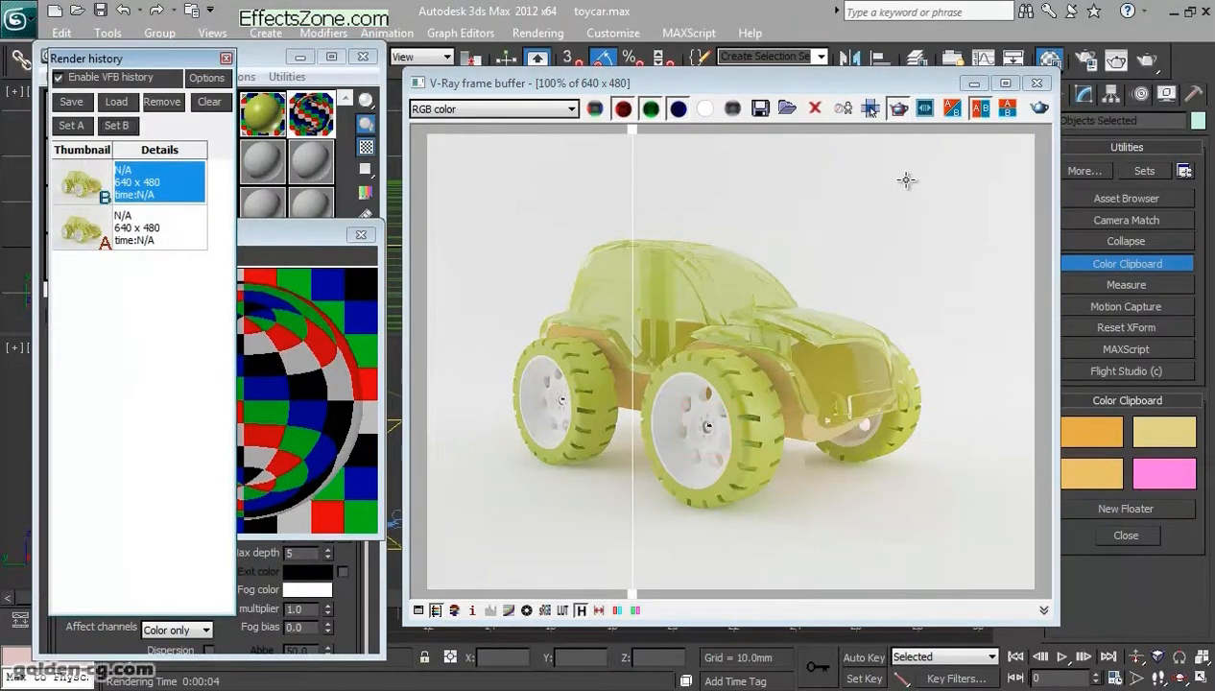
{"action": "left_click_drag", "start_coordinate": [632, 323], "coordinate": [689, 323]}
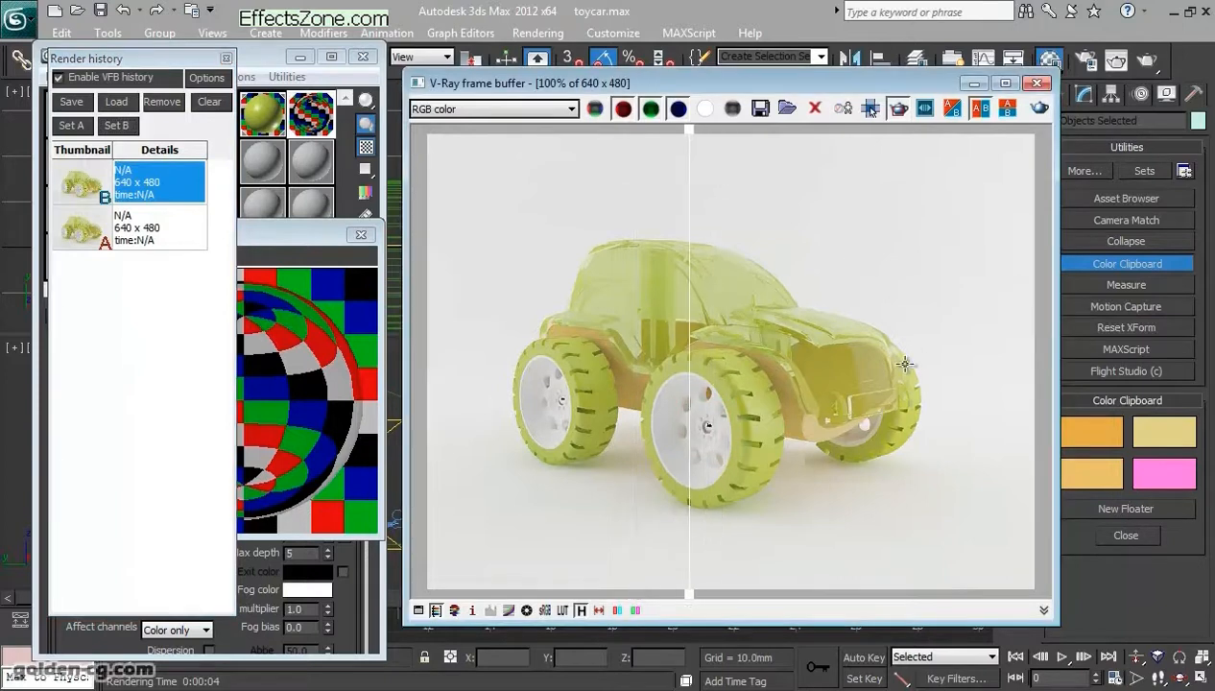
Step: Examine the wheel rims up close and at full view, sweeping the A/B divider across both chrome renders
{"action": "scroll", "coordinate": [732, 162], "scroll_direction": "up", "scroll_amount": 2}
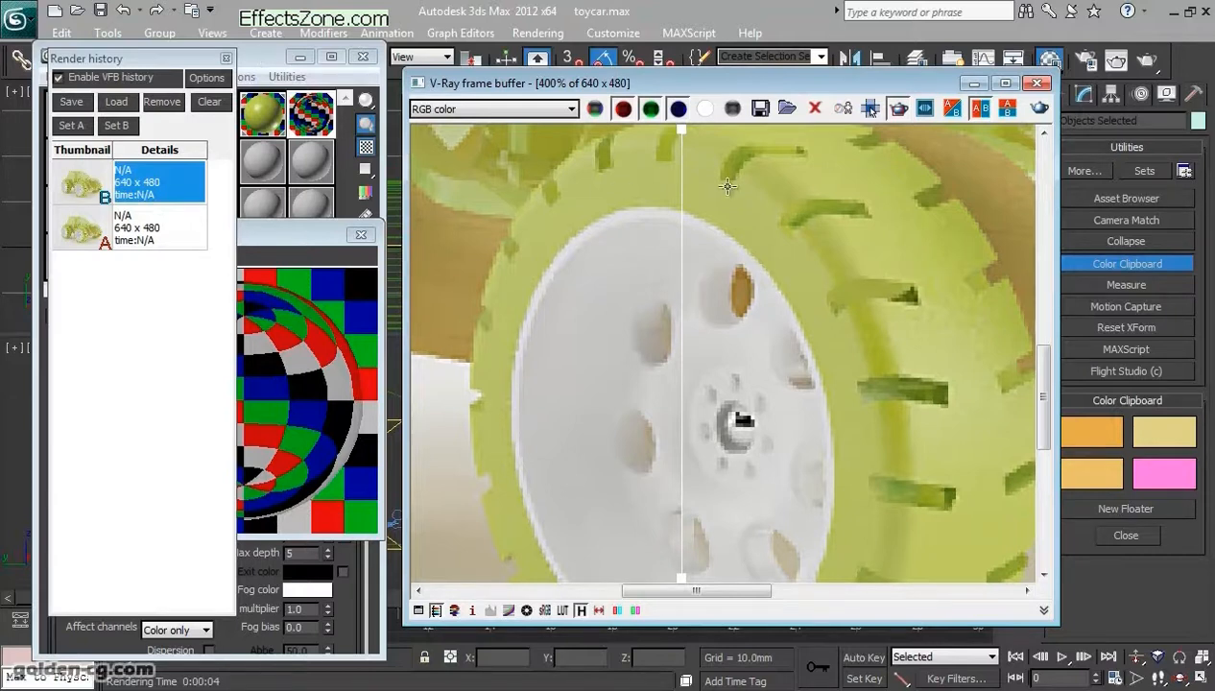
{"action": "left_click_drag", "start_coordinate": [682, 394], "coordinate": [776, 394]}
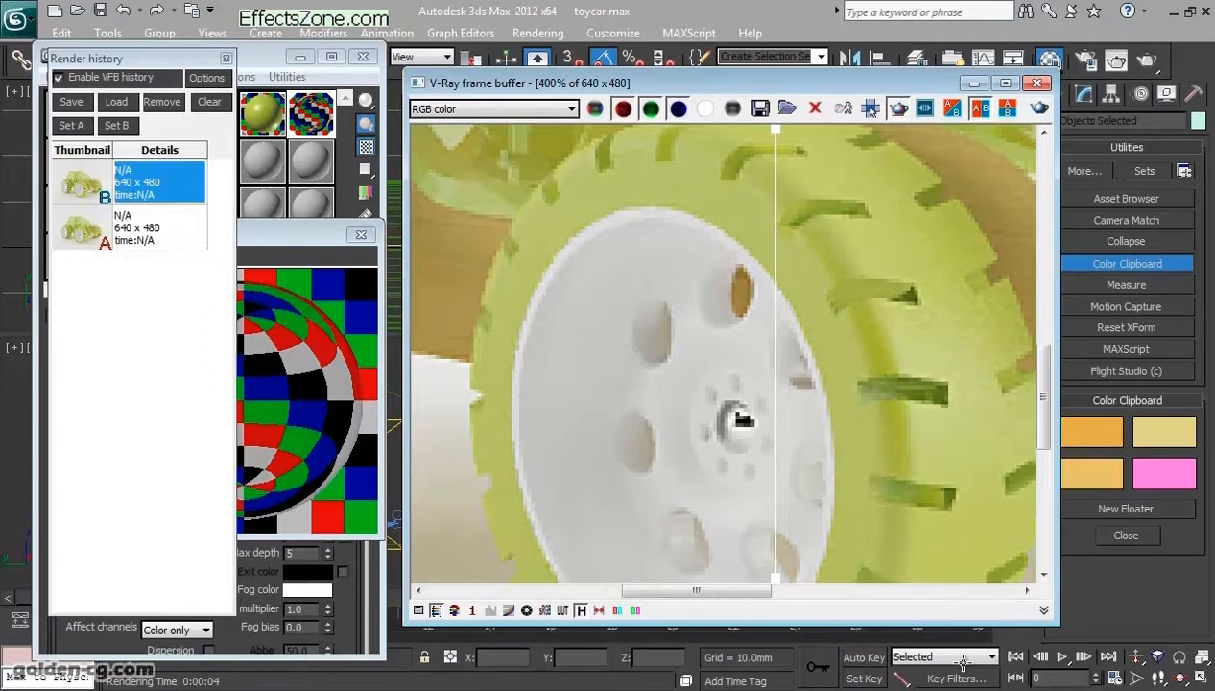
{"action": "left_click_drag", "start_coordinate": [776, 353], "coordinate": [693, 353]}
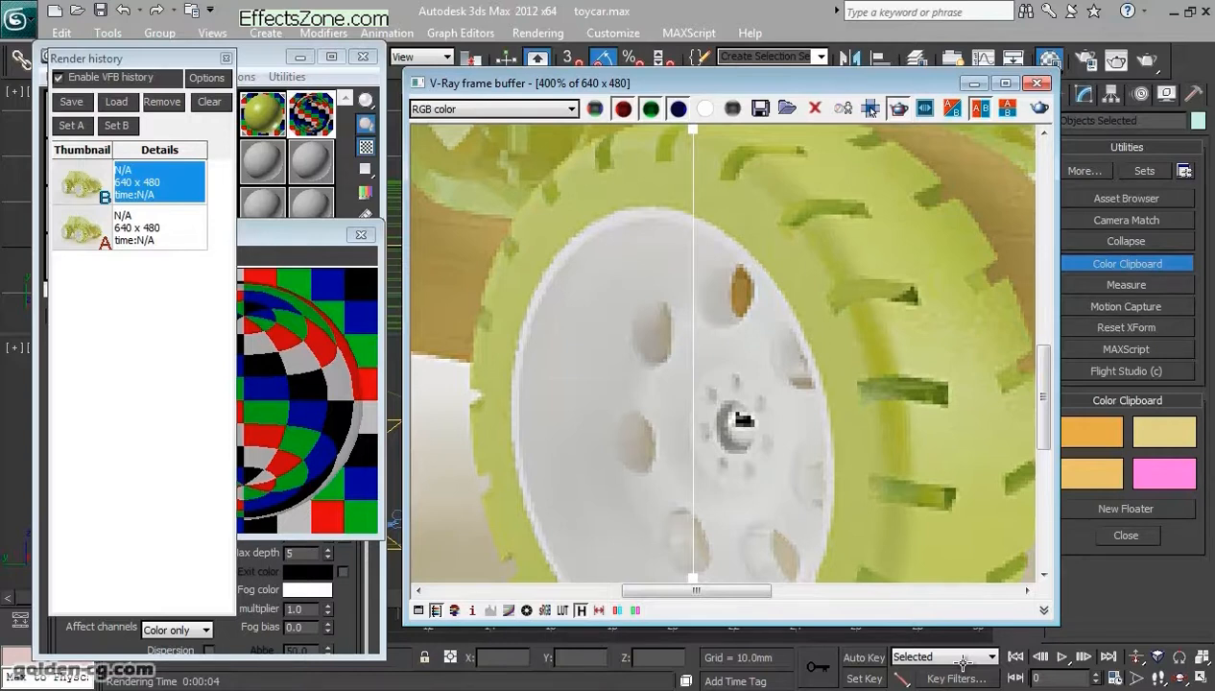
{"action": "left_click_drag", "start_coordinate": [693, 353], "coordinate": [560, 354]}
{"action": "left_click_drag", "start_coordinate": [559, 401], "coordinate": [596, 401]}
{"action": "scroll", "coordinate": [596, 401], "scroll_direction": "down", "scroll_amount": 1}
{"action": "scroll", "coordinate": [596, 401], "scroll_direction": "down", "scroll_amount": 1}
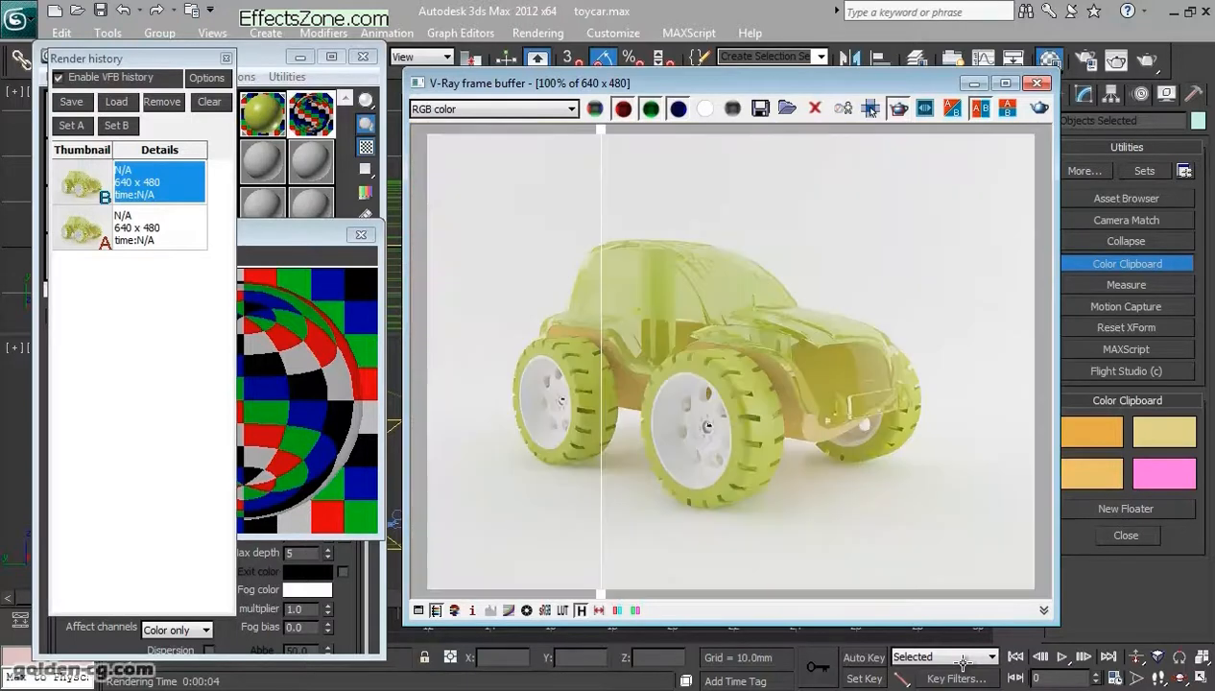
{"action": "left_click_drag", "start_coordinate": [601, 401], "coordinate": [695, 401]}
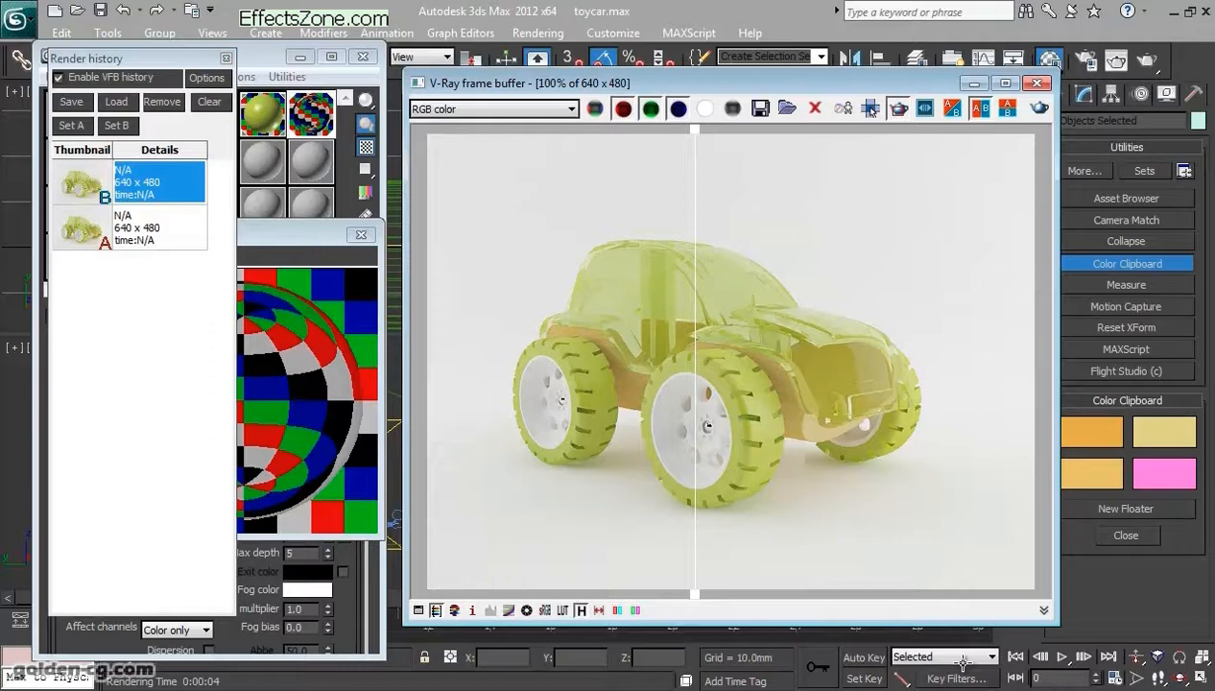
{"action": "mouse_move", "coordinate": [695, 441]}
{"action": "left_mouse_down"}
{"action": "mouse_move", "coordinate": [710, 442]}
{"action": "mouse_move", "coordinate": [695, 441]}
{"action": "left_mouse_up"}
Step: Hide the render history, rearrange the frame buffer, and open the render elements setup beside it
{"action": "key", "text": "m"}
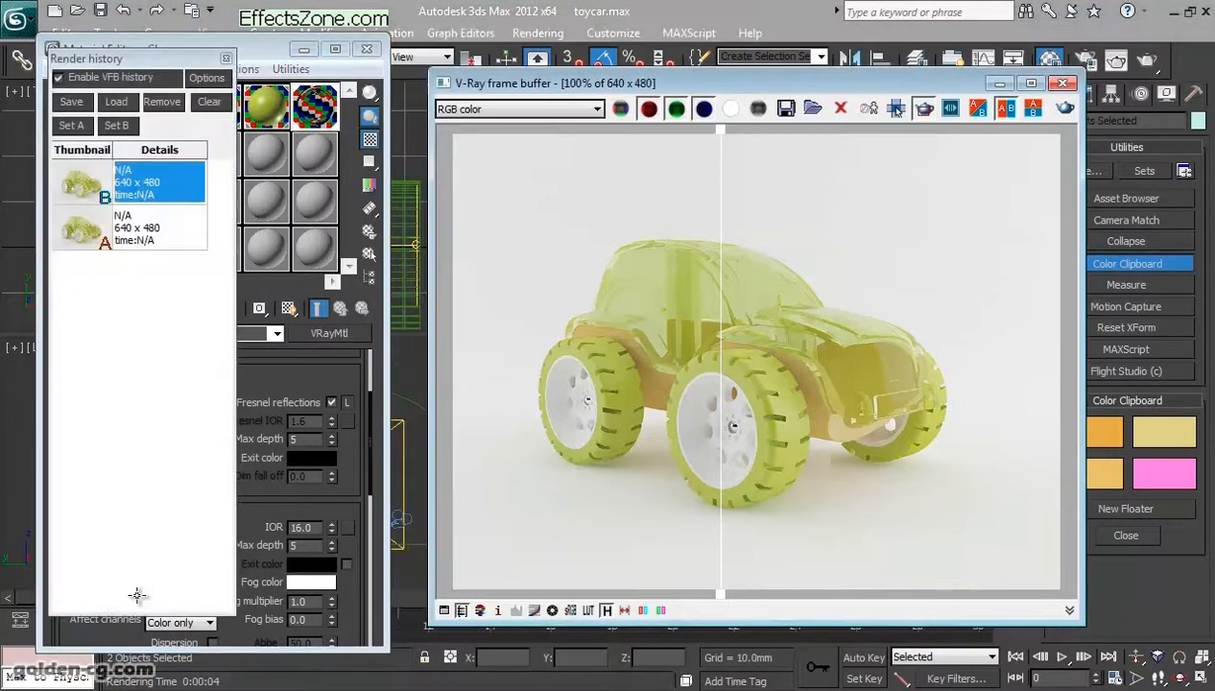
{"action": "key", "text": "Escape"}
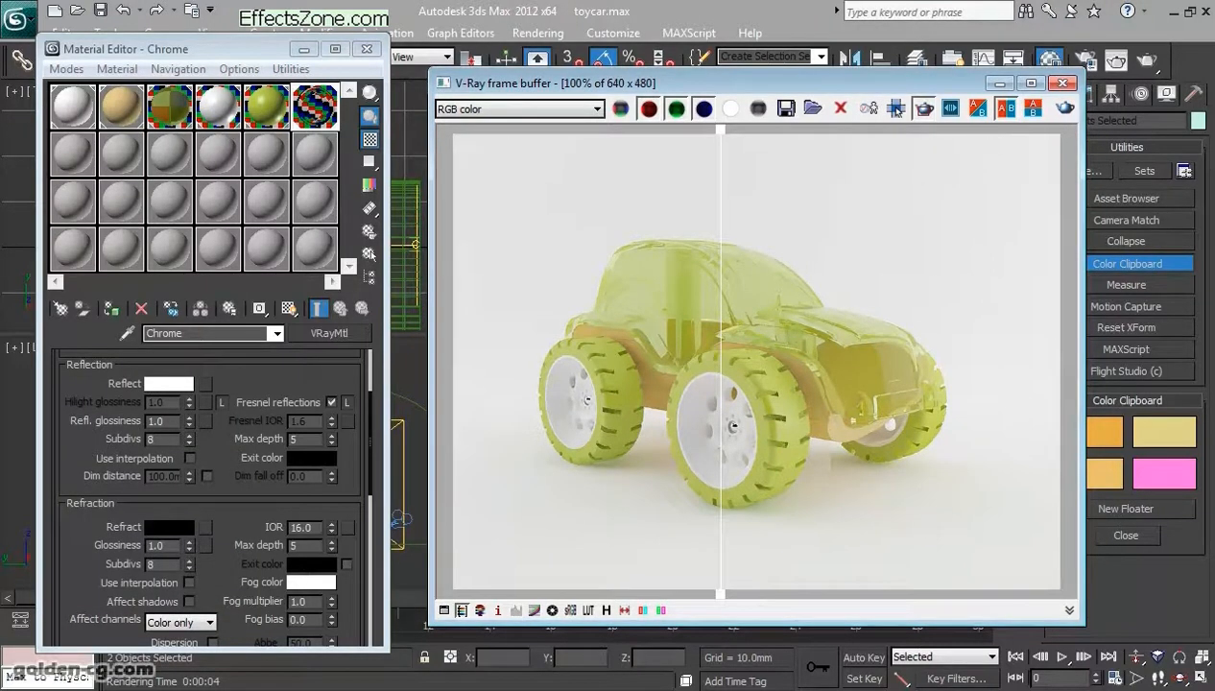
{"action": "left_click_drag", "start_coordinate": [758, 84], "coordinate": [635, 79]}
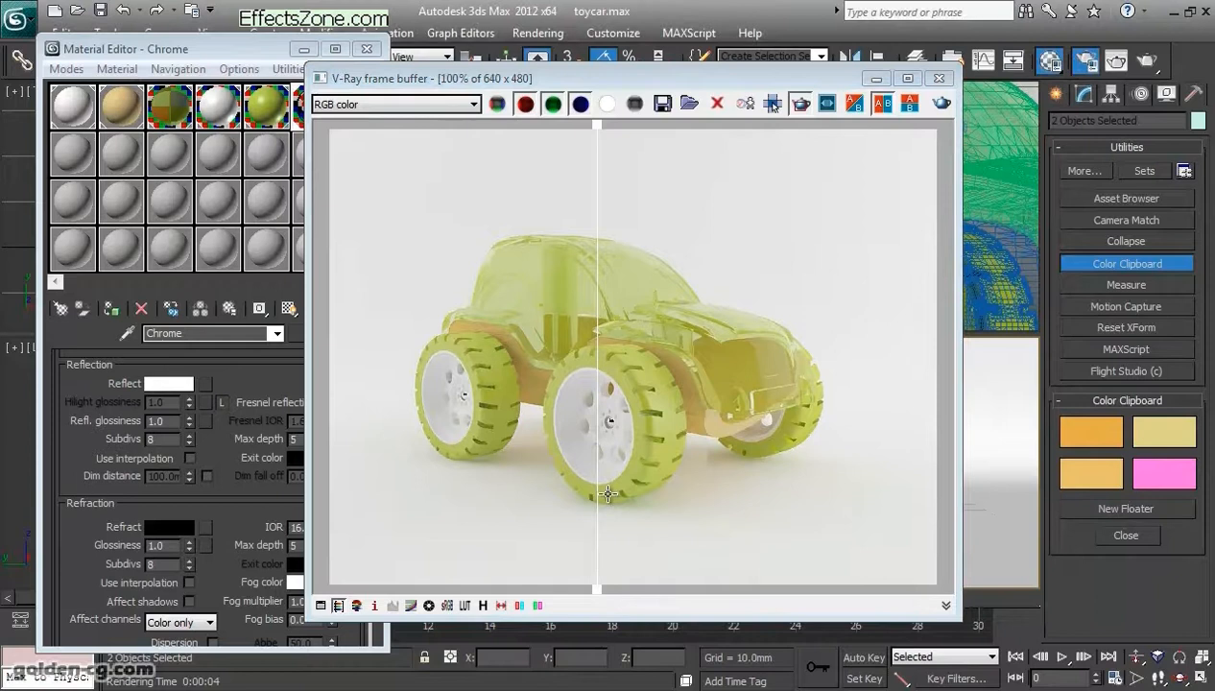
{"action": "key", "text": "F10"}
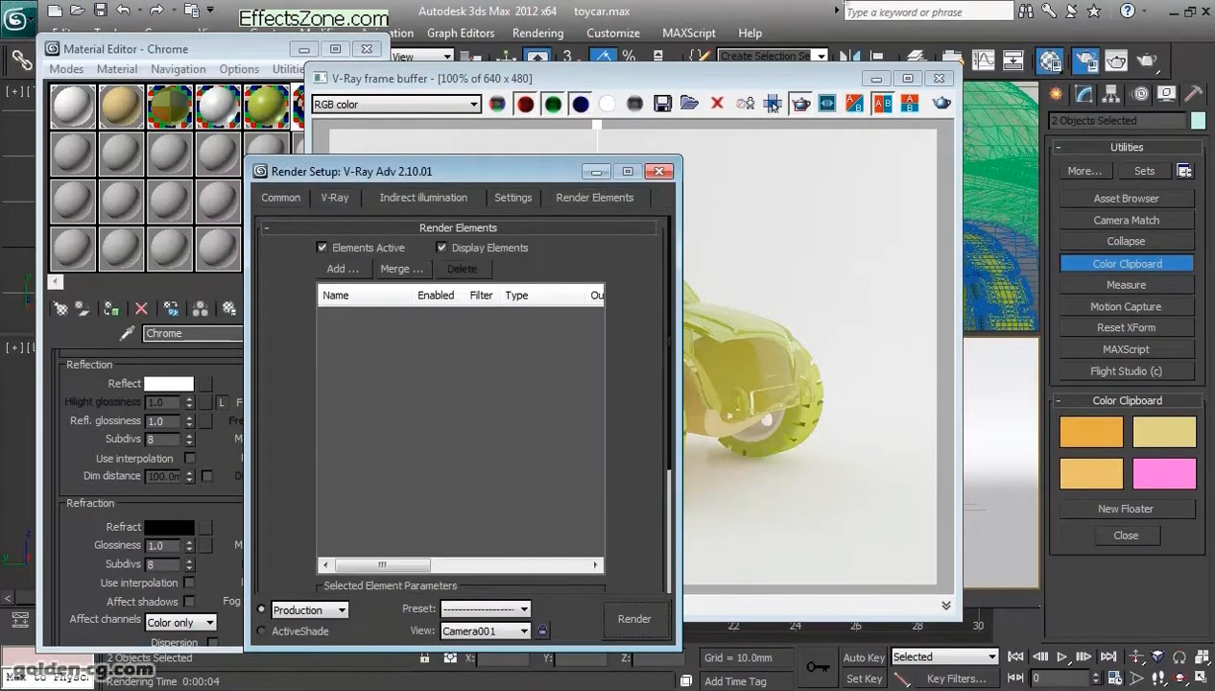
{"action": "left_click_drag", "start_coordinate": [461, 171], "coordinate": [905, 144]}
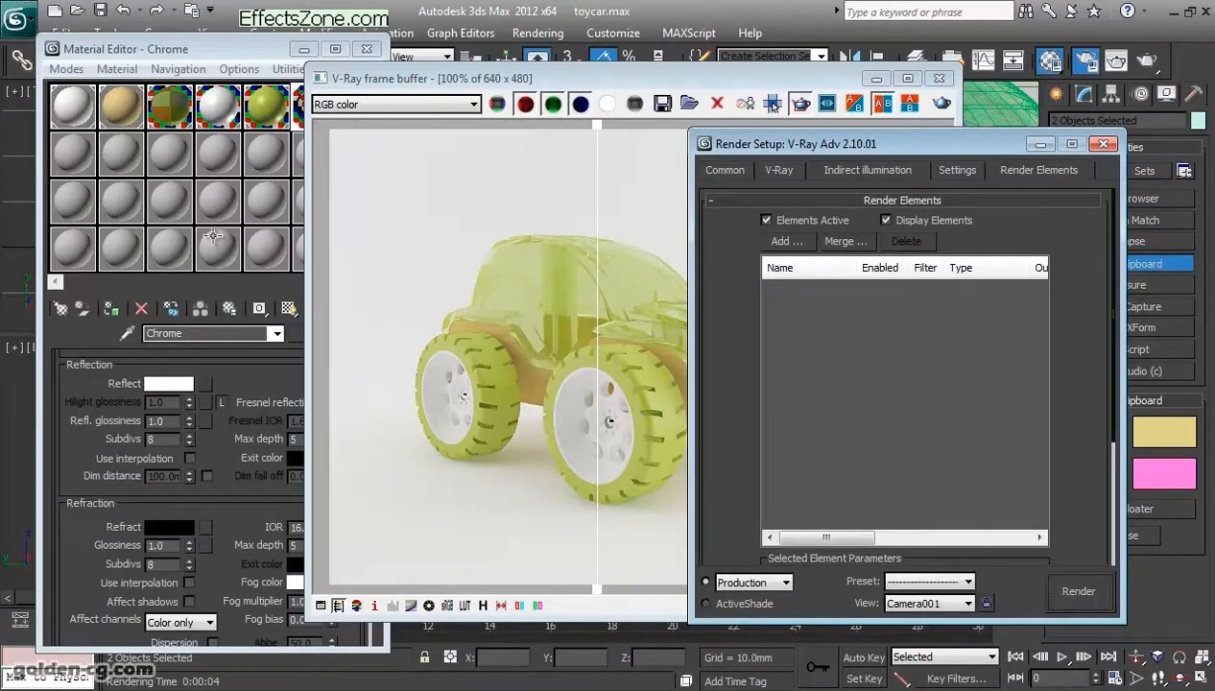
{"action": "key", "text": "alt+Tab"}
{"action": "key", "text": "alt+Tab"}
Step: Add a VRayMtlID render element and move the render setup clear of the frame buffer
{"action": "left_click", "coordinate": [787, 241]}
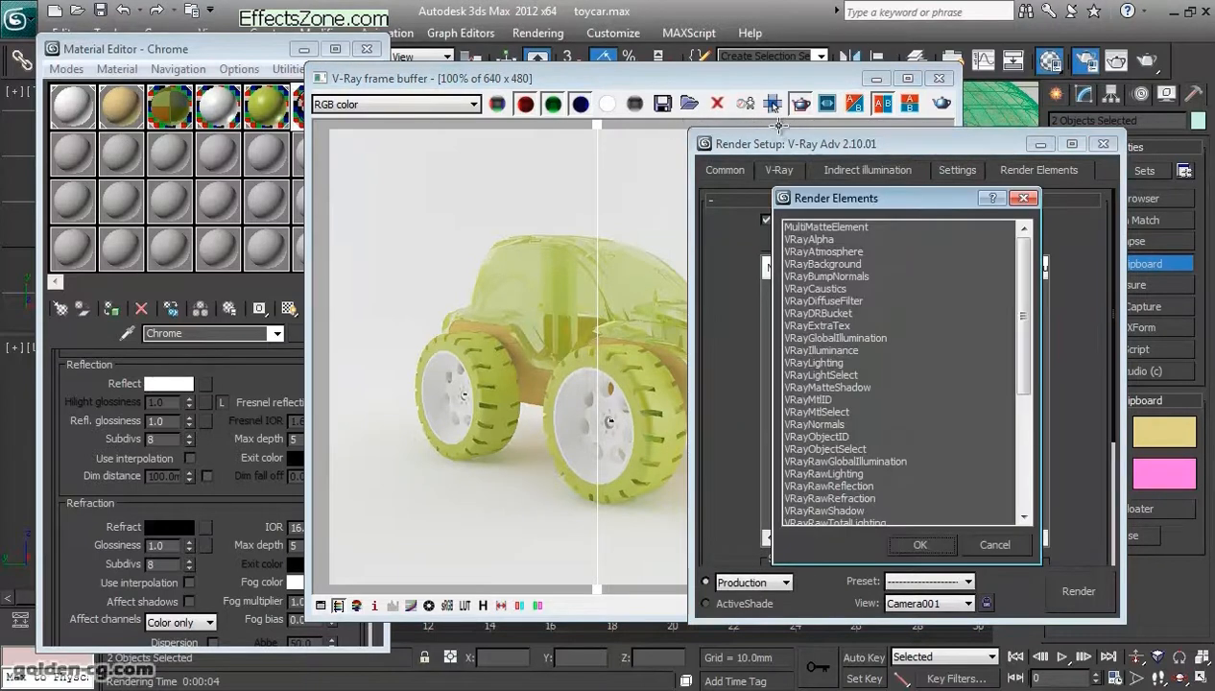
{"action": "mouse_move", "coordinate": [1024, 317]}
{"action": "left_mouse_down"}
{"action": "mouse_move", "coordinate": [1023, 367]}
{"action": "mouse_move", "coordinate": [1023, 314]}
{"action": "left_mouse_up"}
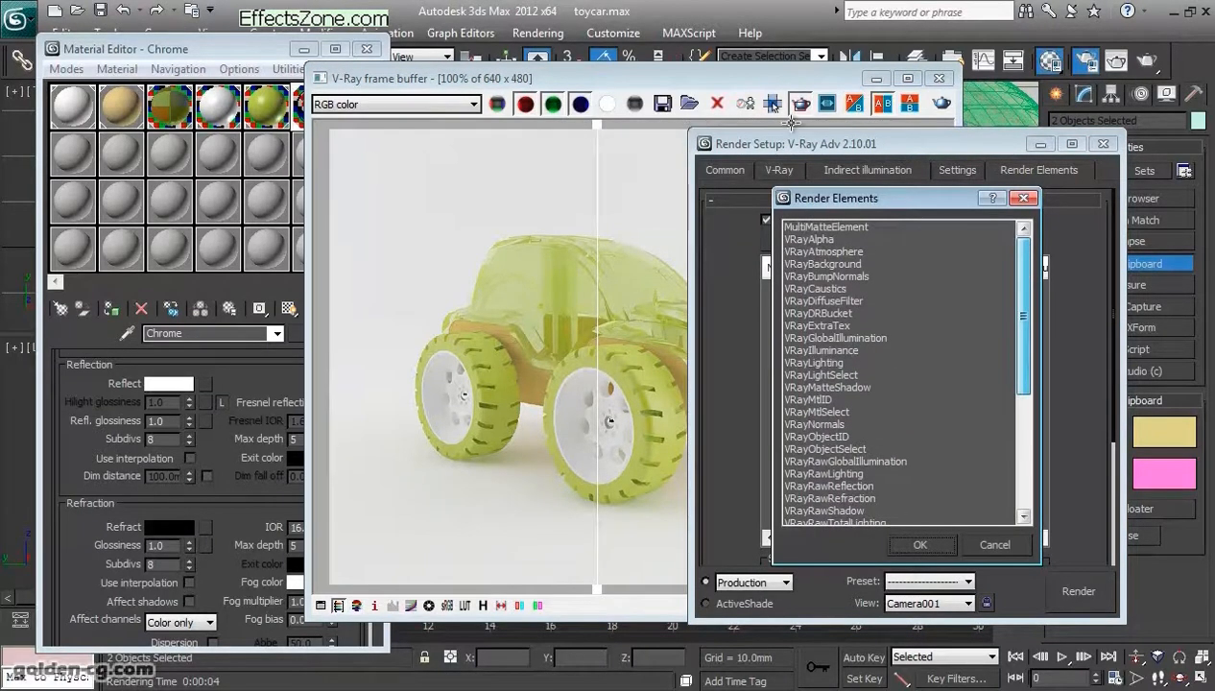
{"action": "left_click", "coordinate": [818, 326]}
{"action": "scroll", "coordinate": [817, 326], "scroll_direction": "down", "scroll_amount": 1}
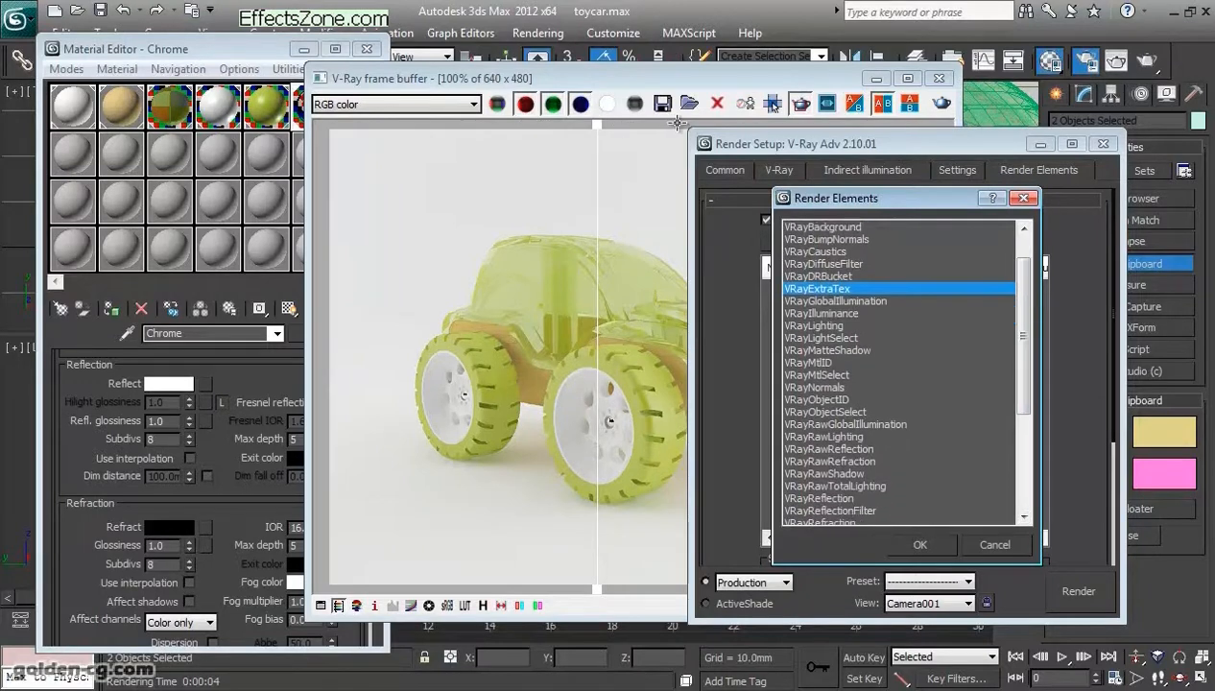
{"action": "left_click", "coordinate": [808, 363]}
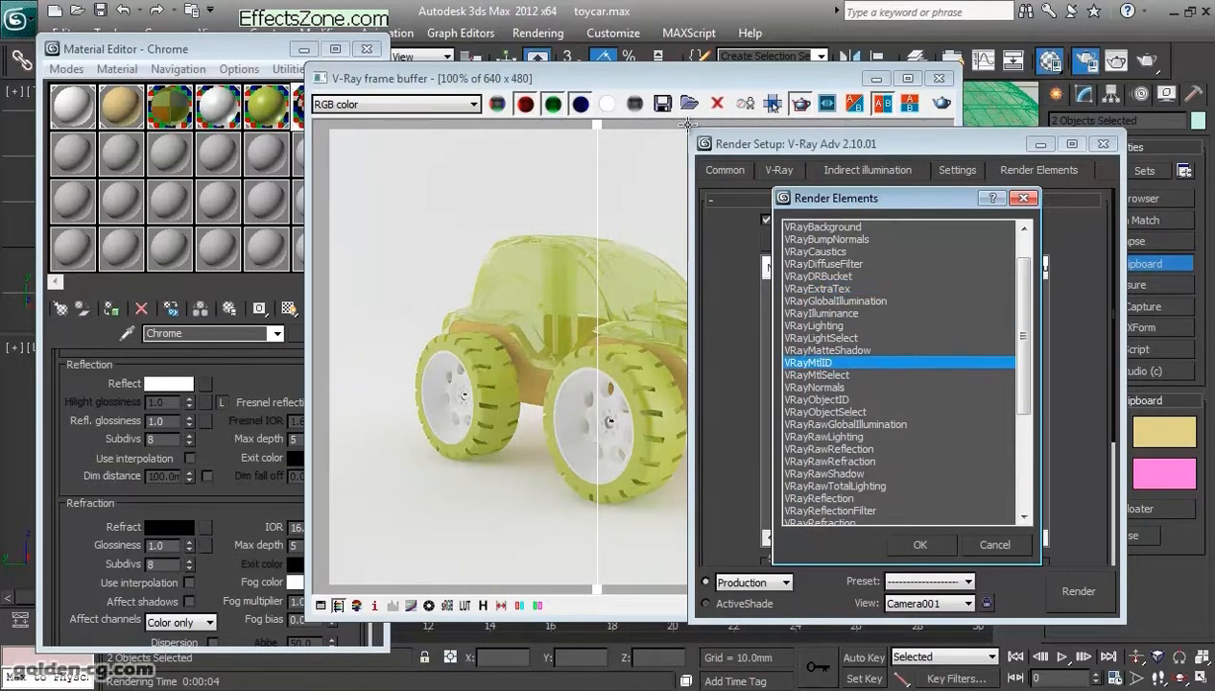
{"action": "left_click", "coordinate": [920, 545]}
{"action": "left_click_drag", "start_coordinate": [735, 508], "coordinate": [734, 249]}
{"action": "left_click_drag", "start_coordinate": [734, 307], "coordinate": [734, 567]}
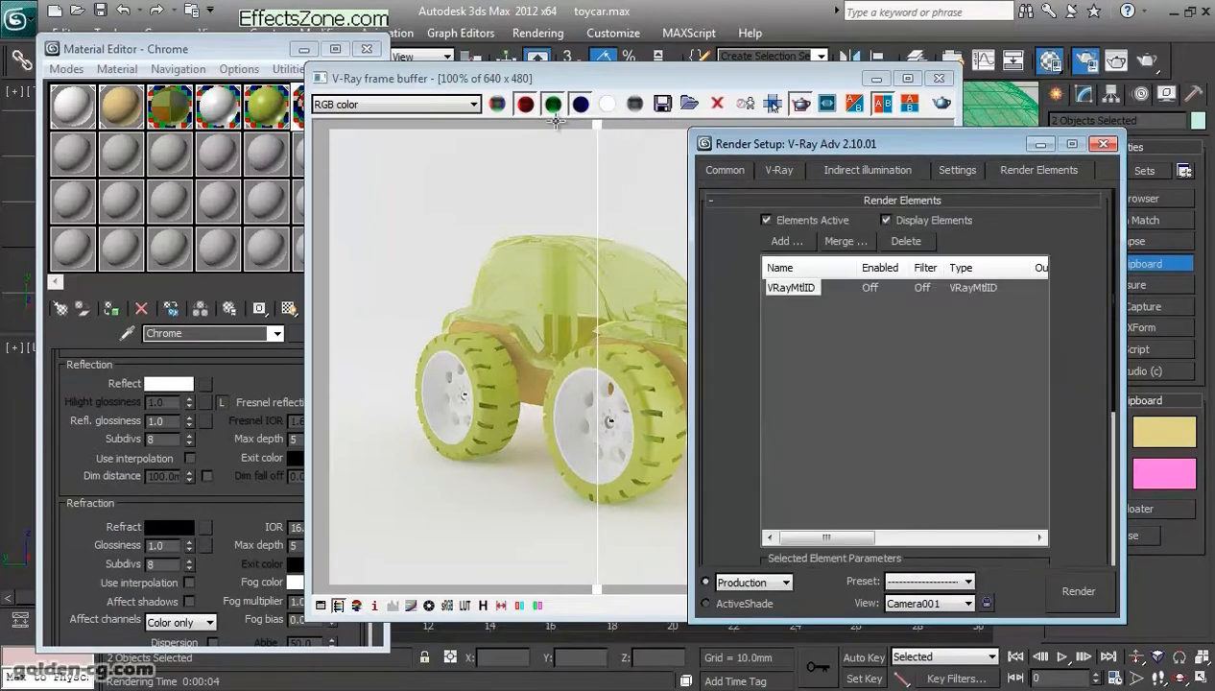
{"action": "left_click_drag", "start_coordinate": [903, 144], "coordinate": [984, 183]}
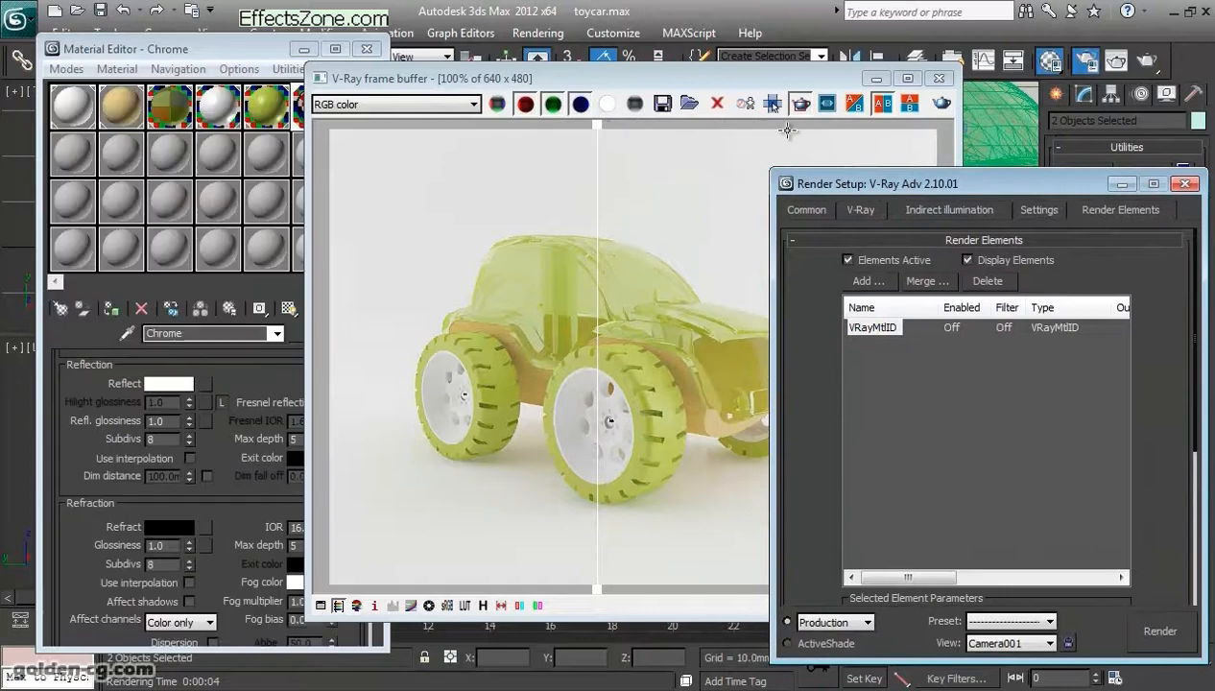
Step: Assign material ID channel 1 to the bamboo material and channel 2 to the glass material
{"action": "left_click", "coordinate": [170, 107]}
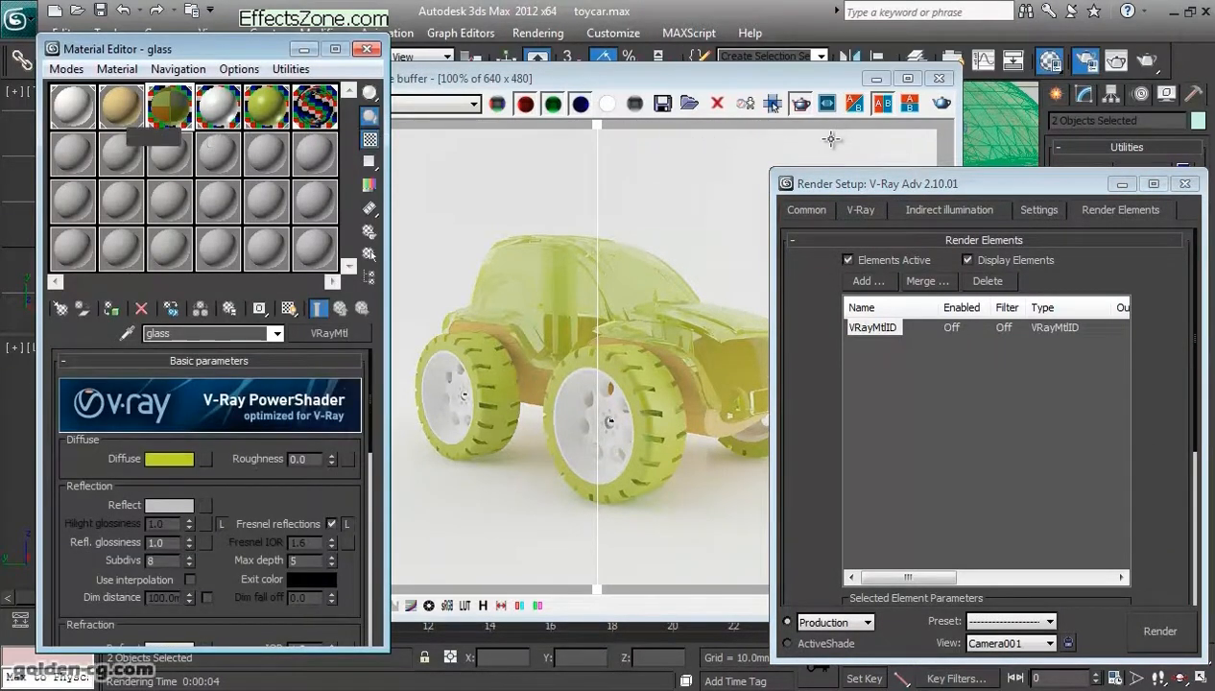
{"action": "left_click", "coordinate": [122, 108]}
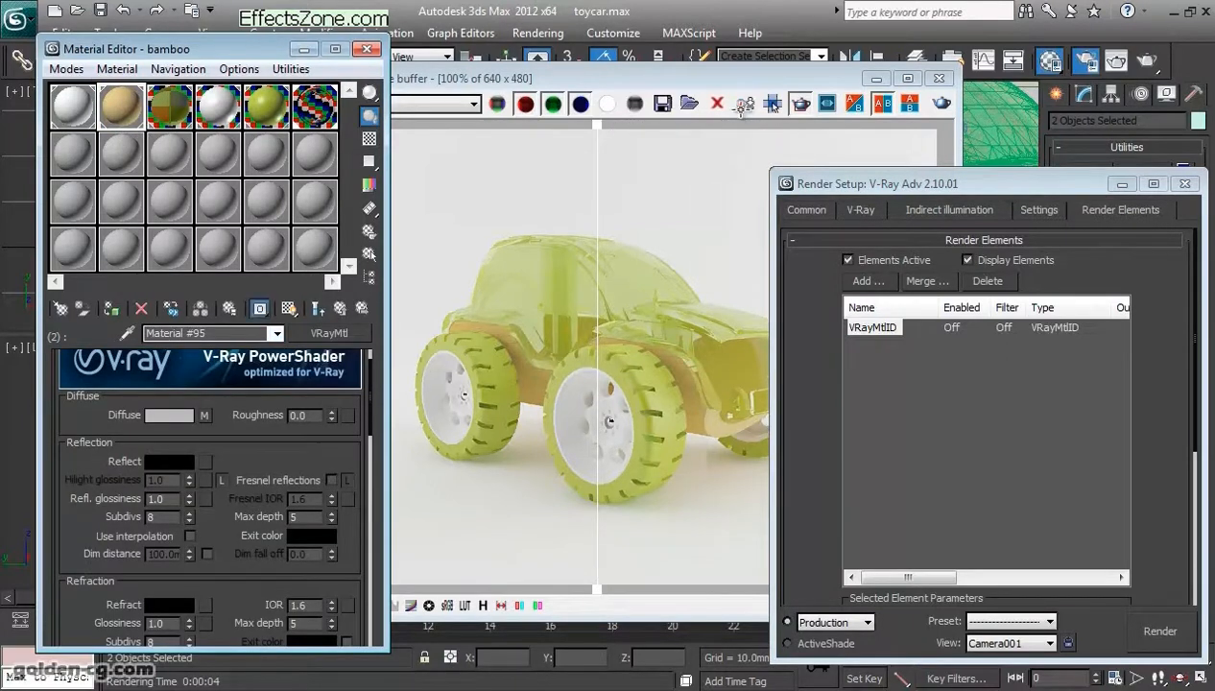
{"action": "left_click", "coordinate": [259, 309]}
{"action": "left_click", "coordinate": [259, 350]}
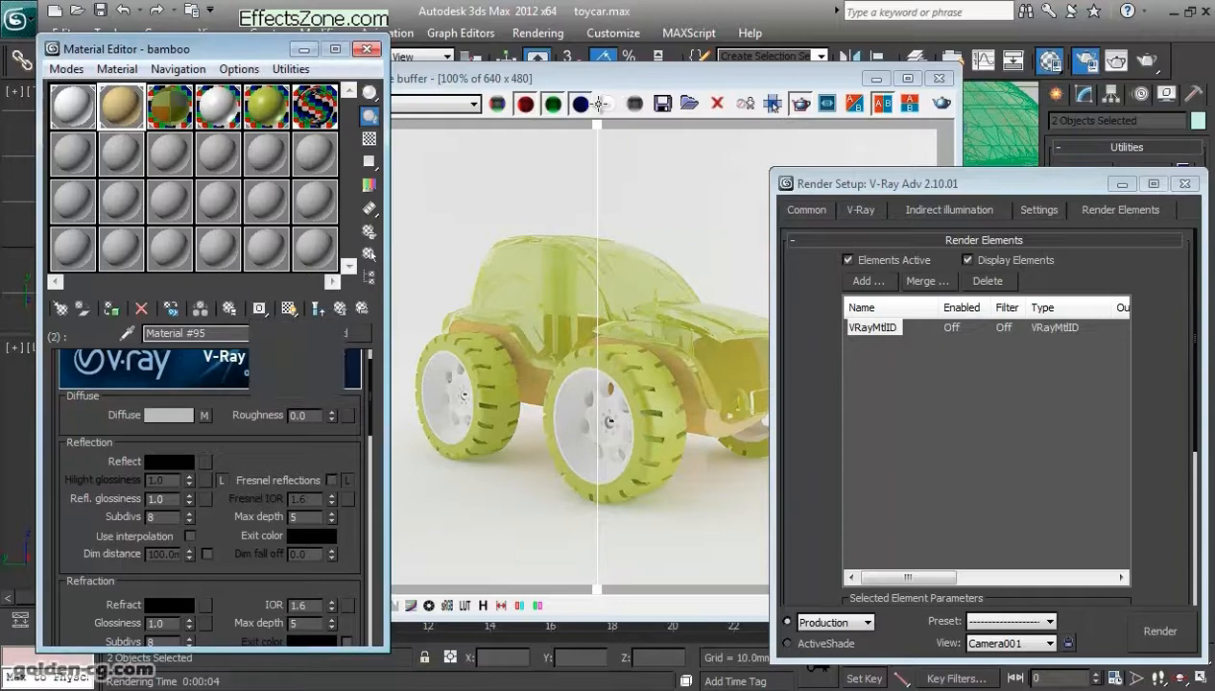
{"action": "left_click", "coordinate": [170, 107]}
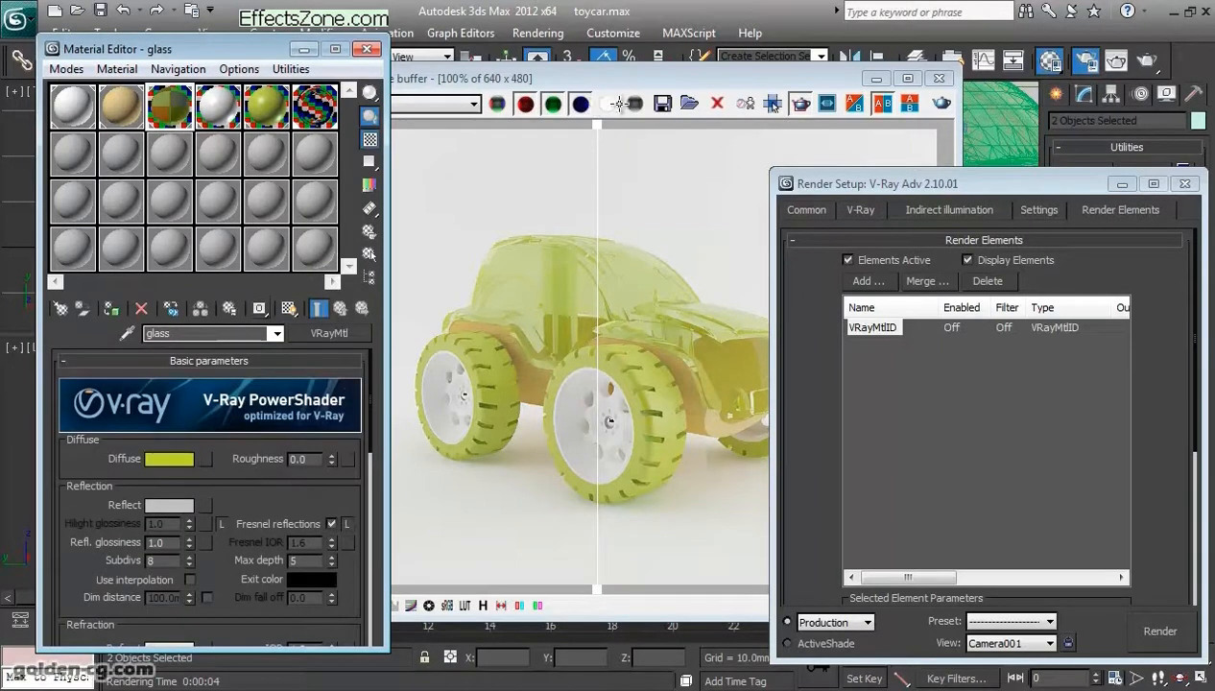
{"action": "left_click_drag", "start_coordinate": [259, 309], "coordinate": [259, 371]}
Step: Assign material ID channel 3 to the glossy white material, 4 to tire, and 5 to Chrome
{"action": "left_click", "coordinate": [218, 108]}
{"action": "left_click_drag", "start_coordinate": [260, 309], "coordinate": [259, 391]}
{"action": "left_click", "coordinate": [267, 107]}
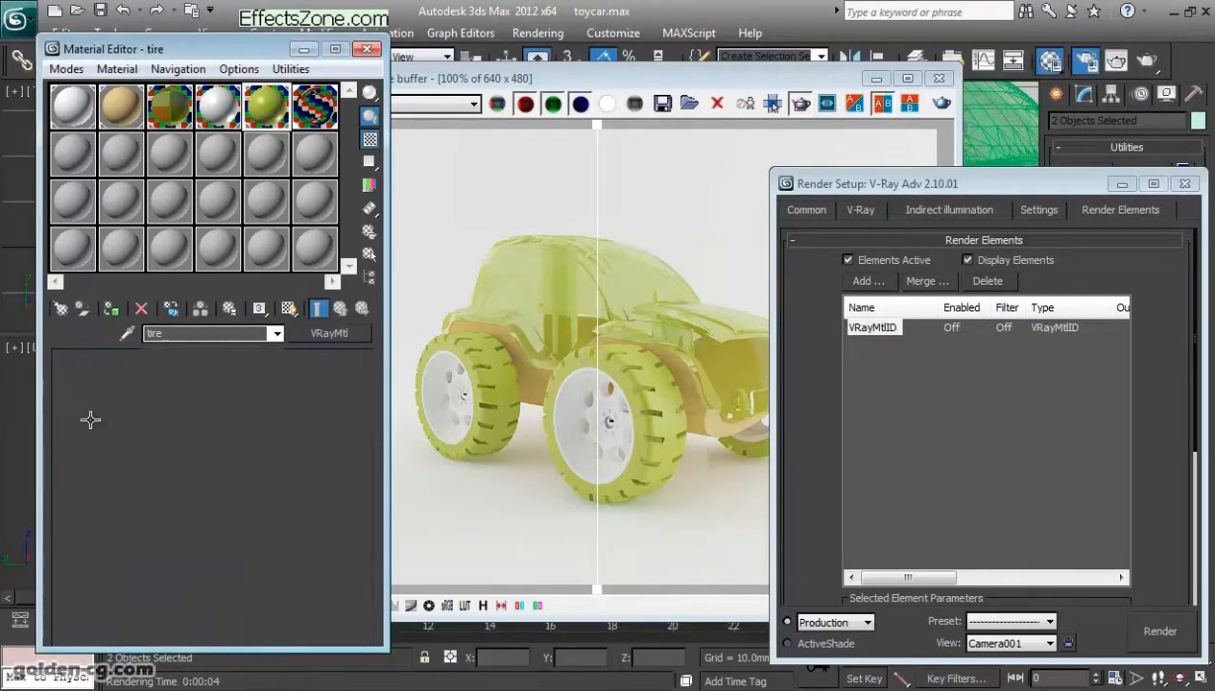
{"action": "left_click_drag", "start_coordinate": [259, 309], "coordinate": [279, 326]}
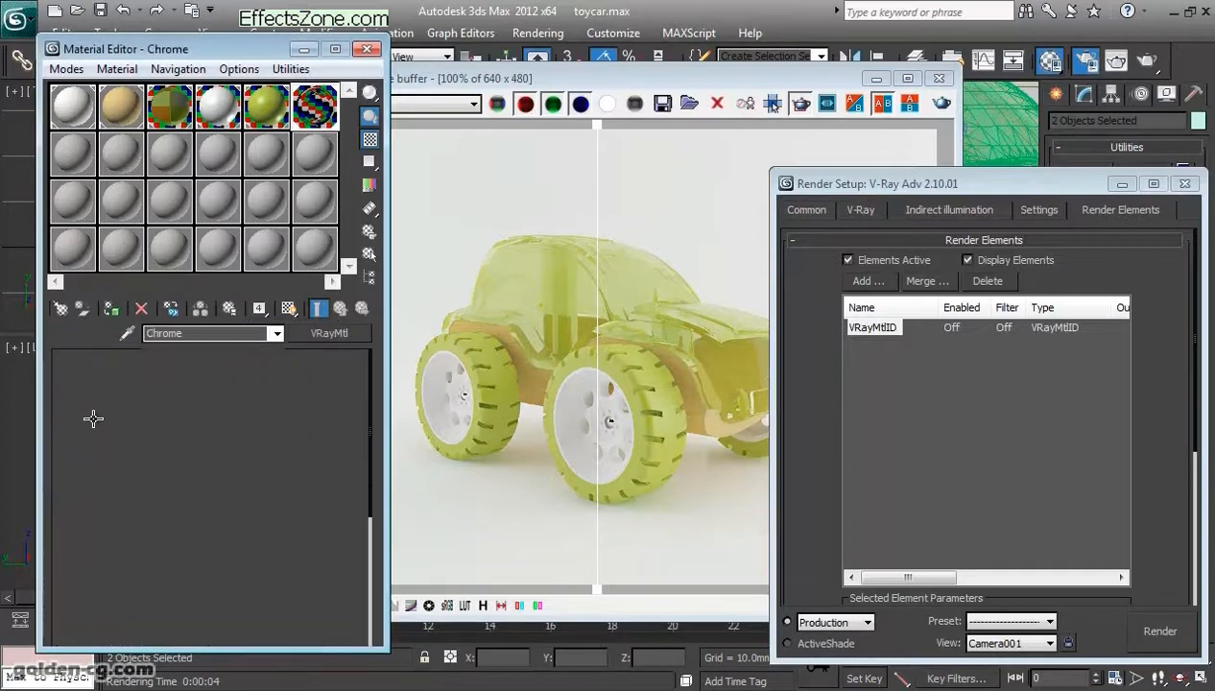
{"action": "left_click_drag", "start_coordinate": [259, 309], "coordinate": [281, 348]}
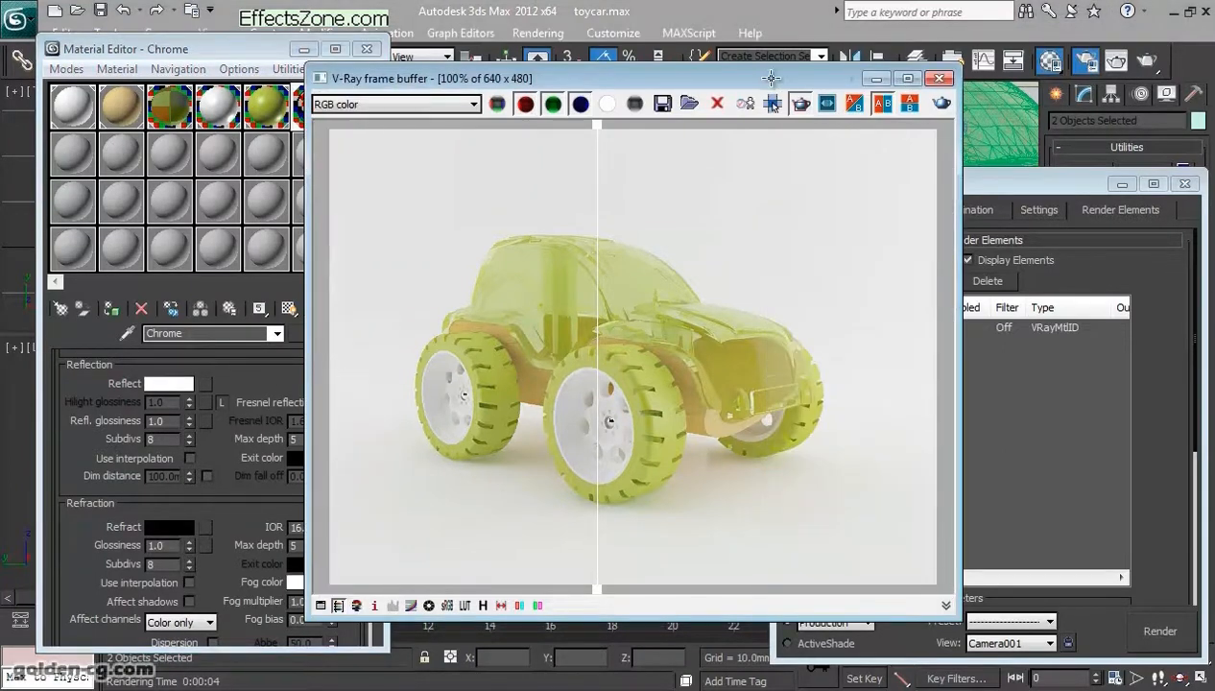
Step: Reposition the frame buffer and display the Alpha channel of the full-frame render
{"action": "left_click_drag", "start_coordinate": [850, 79], "coordinate": [746, 72]}
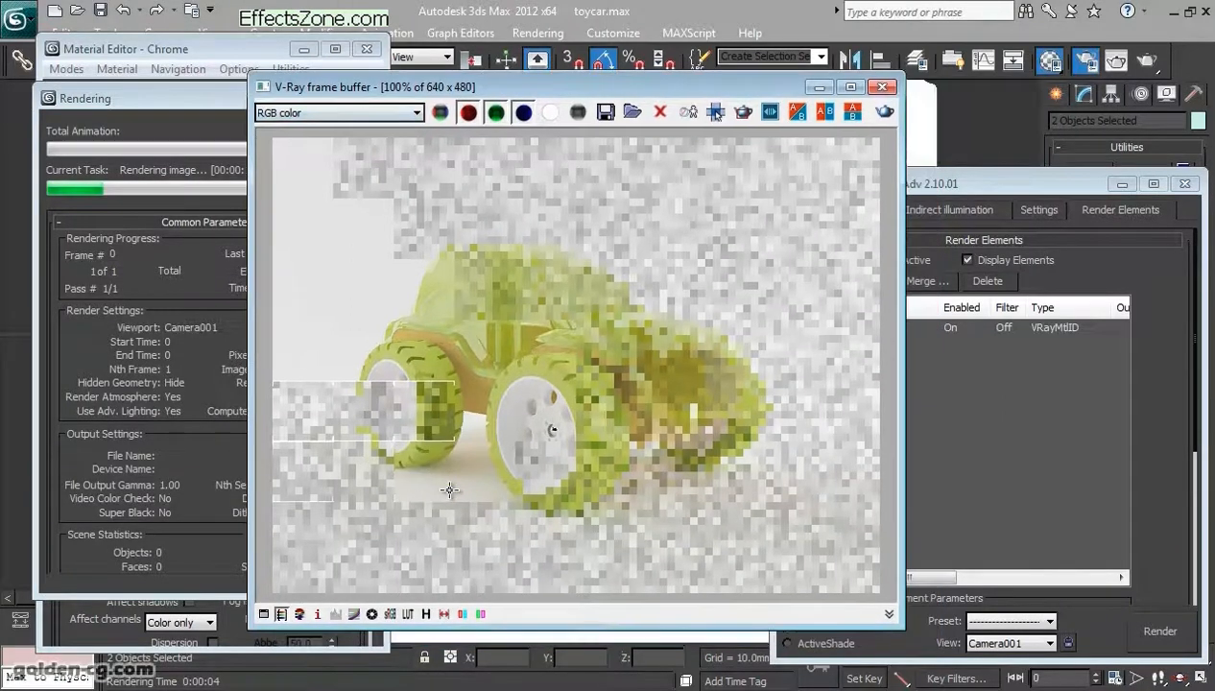
{"action": "left_click", "coordinate": [417, 113]}
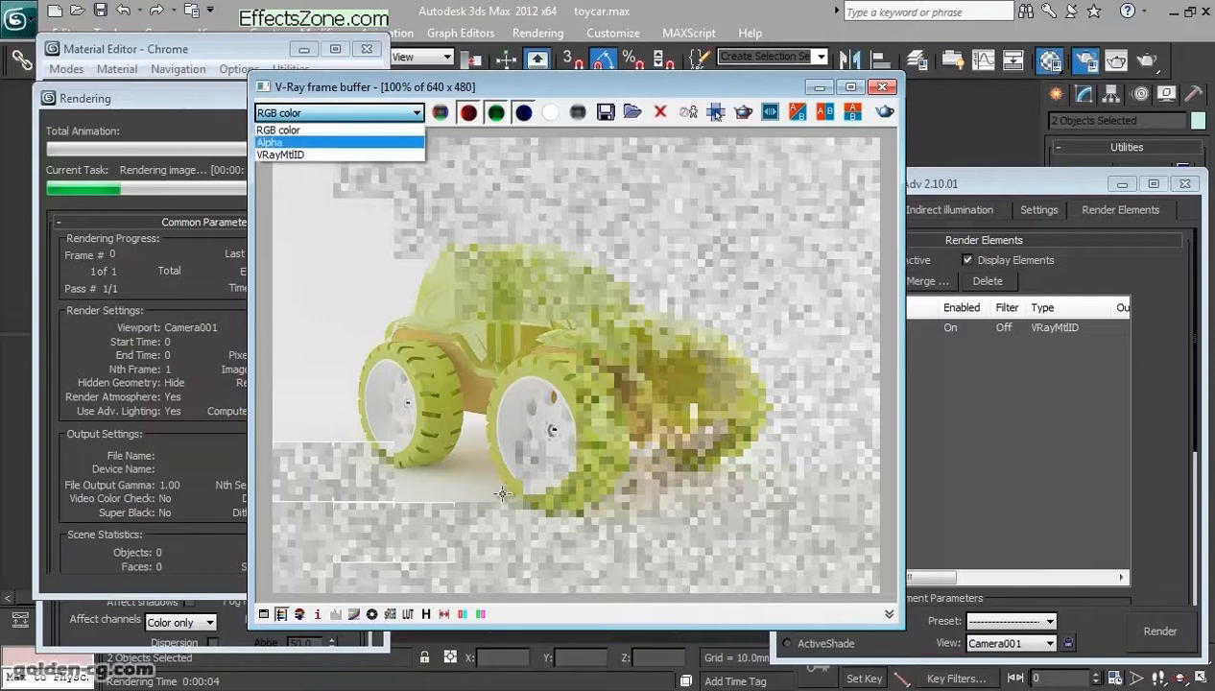
{"action": "key", "text": "Up"}
{"action": "key", "text": "Return"}
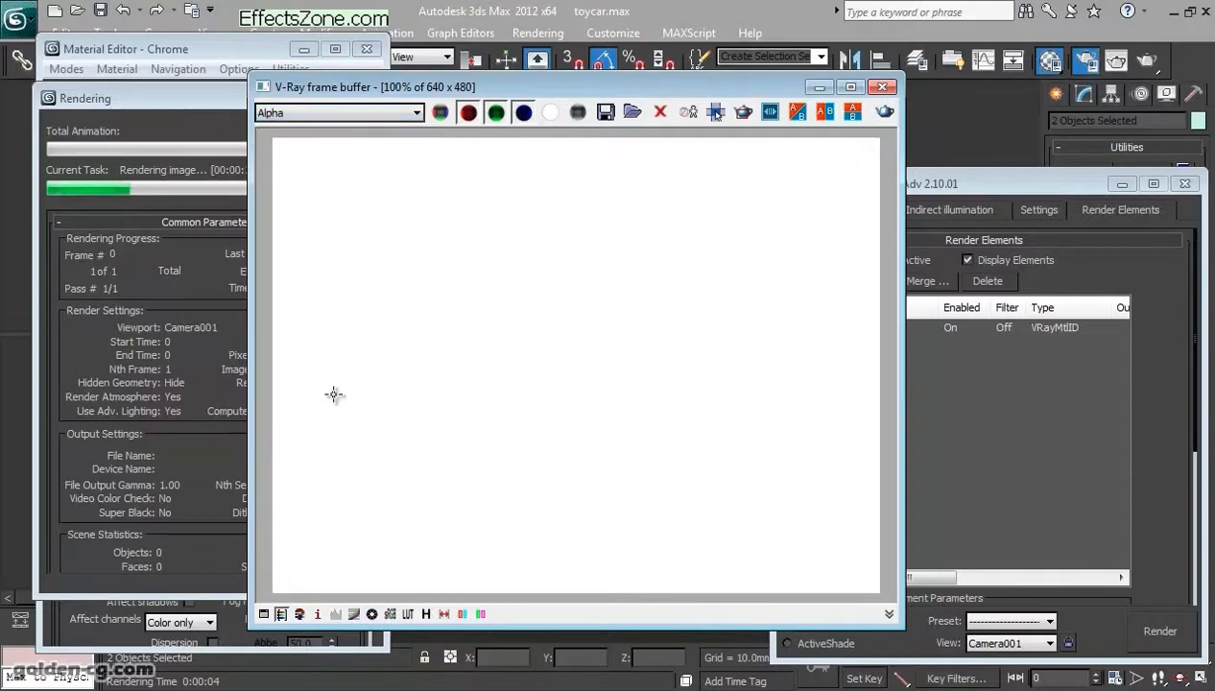
Step: Display the VRayMtlID channel of the running render, then cancel the render and move the frame buffer aside
{"action": "left_click", "coordinate": [295, 108]}
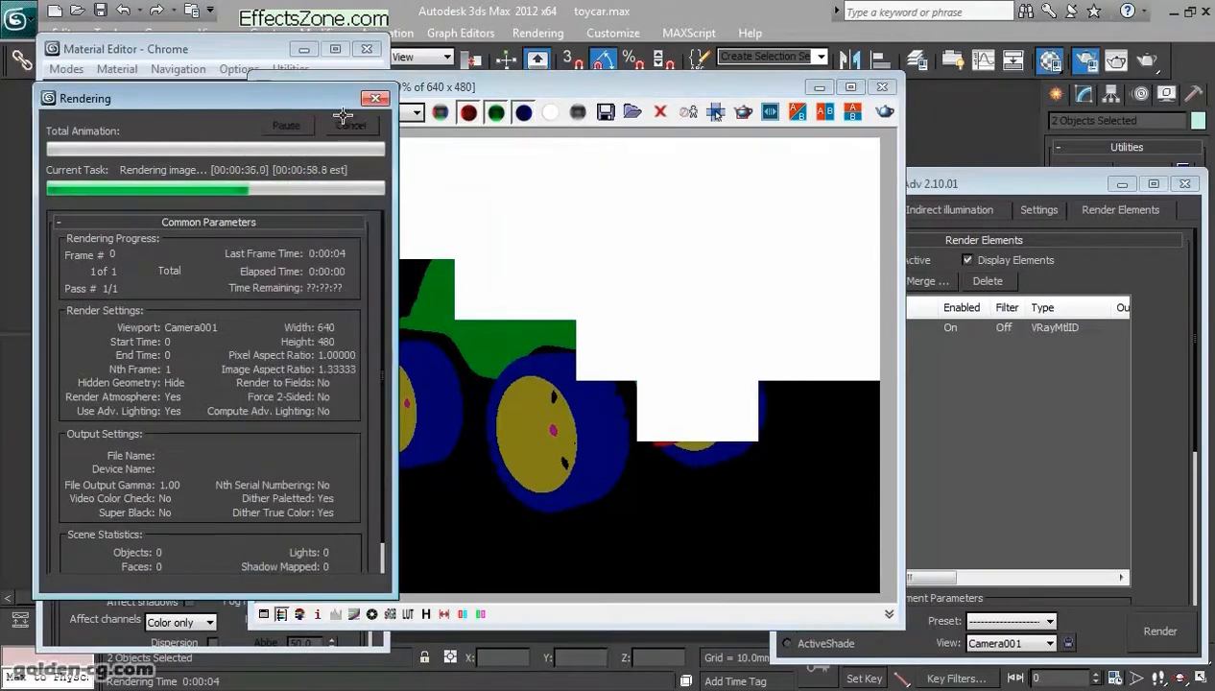
{"action": "left_click", "coordinate": [347, 121]}
{"action": "left_click_drag", "start_coordinate": [366, 87], "coordinate": [534, 92]}
Step: Assign material ID channel 1 to the Material #95 sub-material of the bamboo Multi/Sub-Object material
{"action": "left_click", "coordinate": [120, 106]}
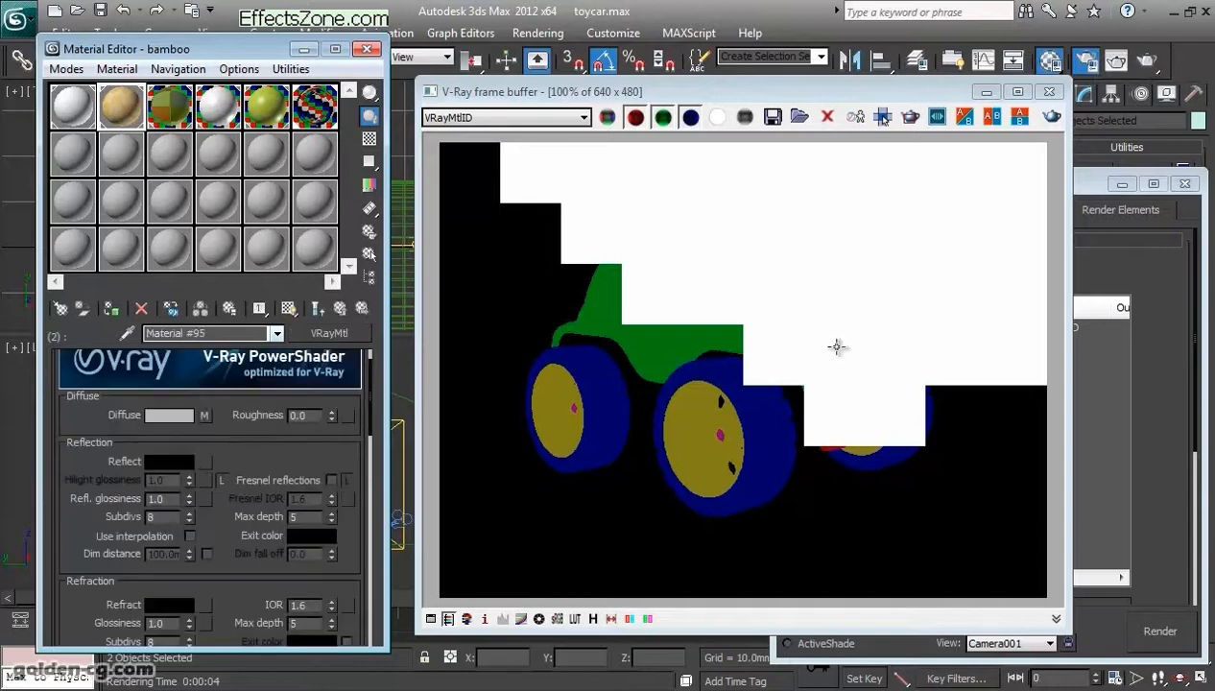
{"action": "left_click_drag", "start_coordinate": [259, 308], "coordinate": [259, 351]}
{"action": "left_click", "coordinate": [318, 309]}
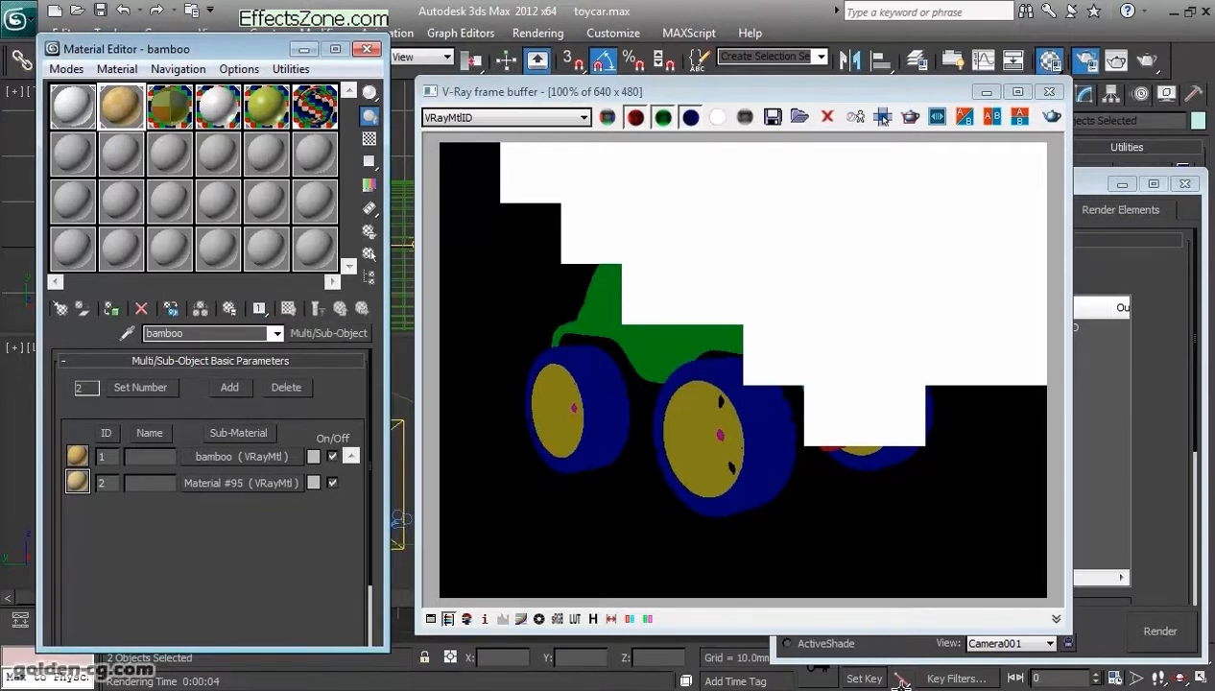
Step: Render the camera view again and check the Alpha and VRayMtlID channels, ending on RGB color
{"action": "left_click", "coordinate": [1052, 118]}
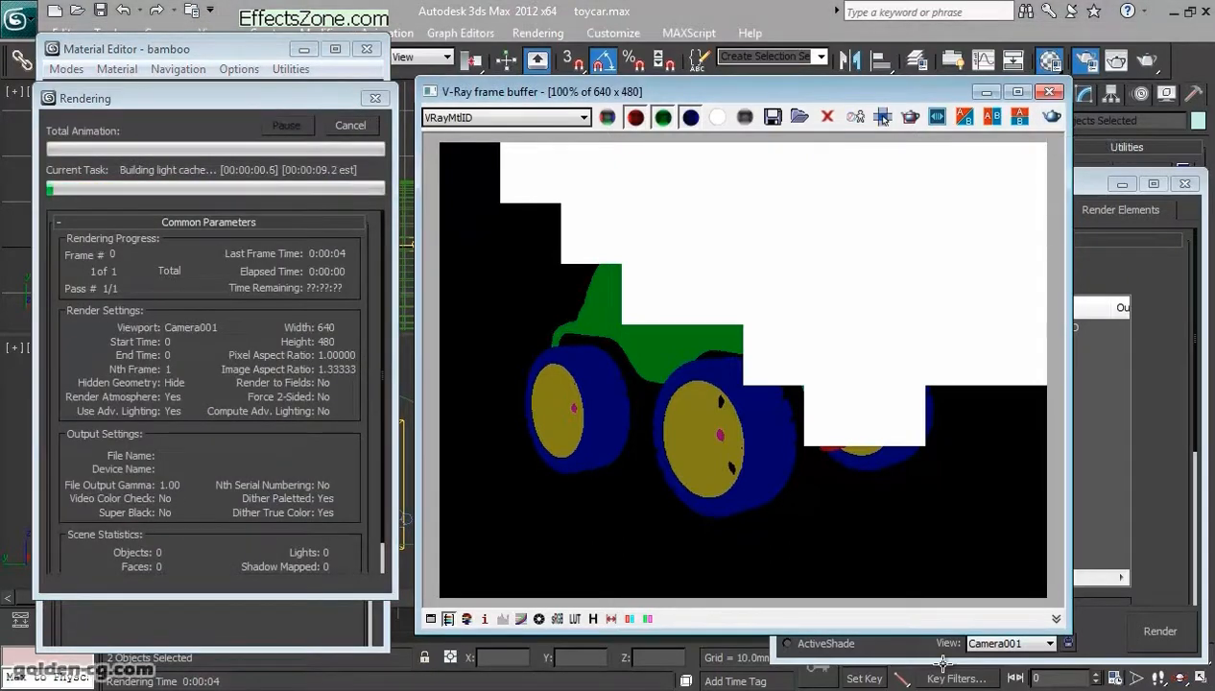
{"action": "left_click", "coordinate": [518, 118]}
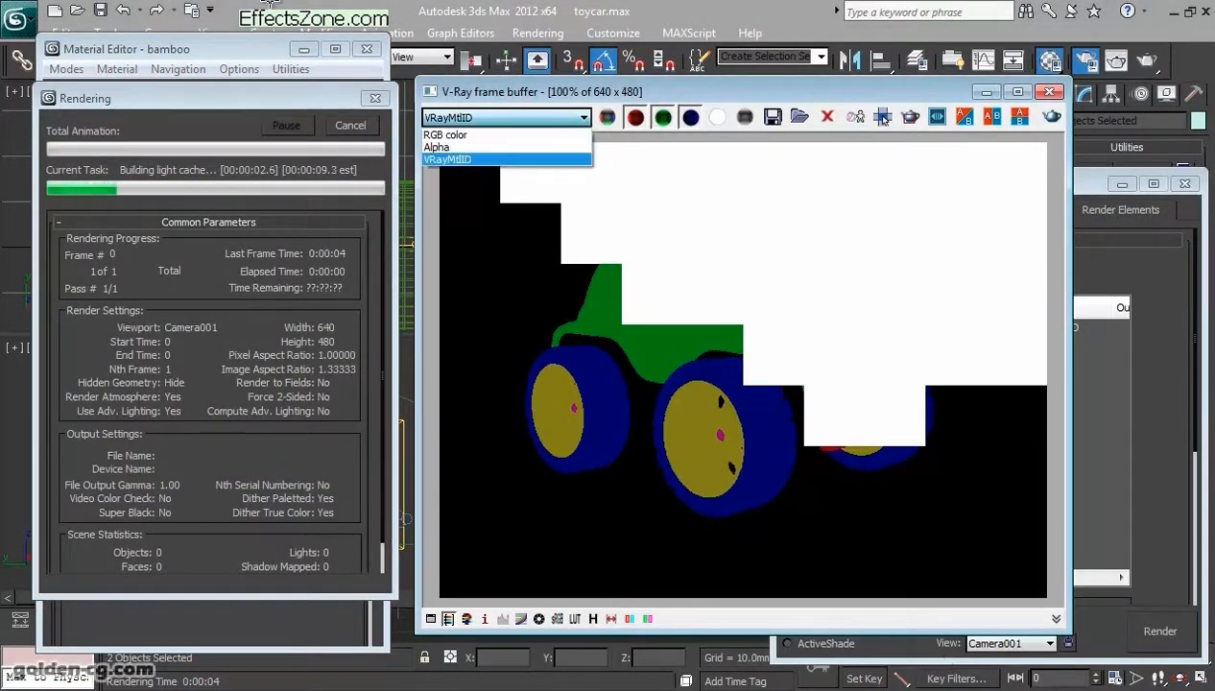
{"action": "left_click", "coordinate": [489, 135]}
{"action": "left_click", "coordinate": [508, 118]}
{"action": "left_click", "coordinate": [436, 147]}
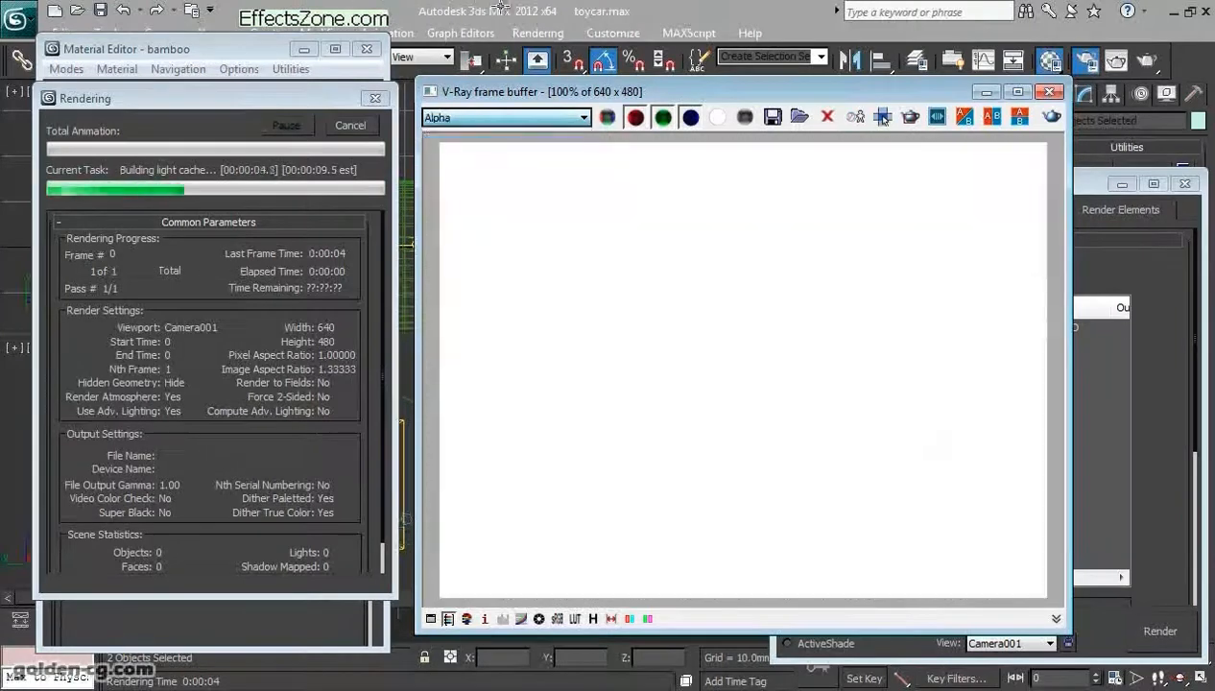
{"action": "left_click", "coordinate": [509, 118]}
{"action": "left_click", "coordinate": [447, 160]}
{"action": "left_click", "coordinate": [509, 118]}
{"action": "left_click", "coordinate": [446, 134]}
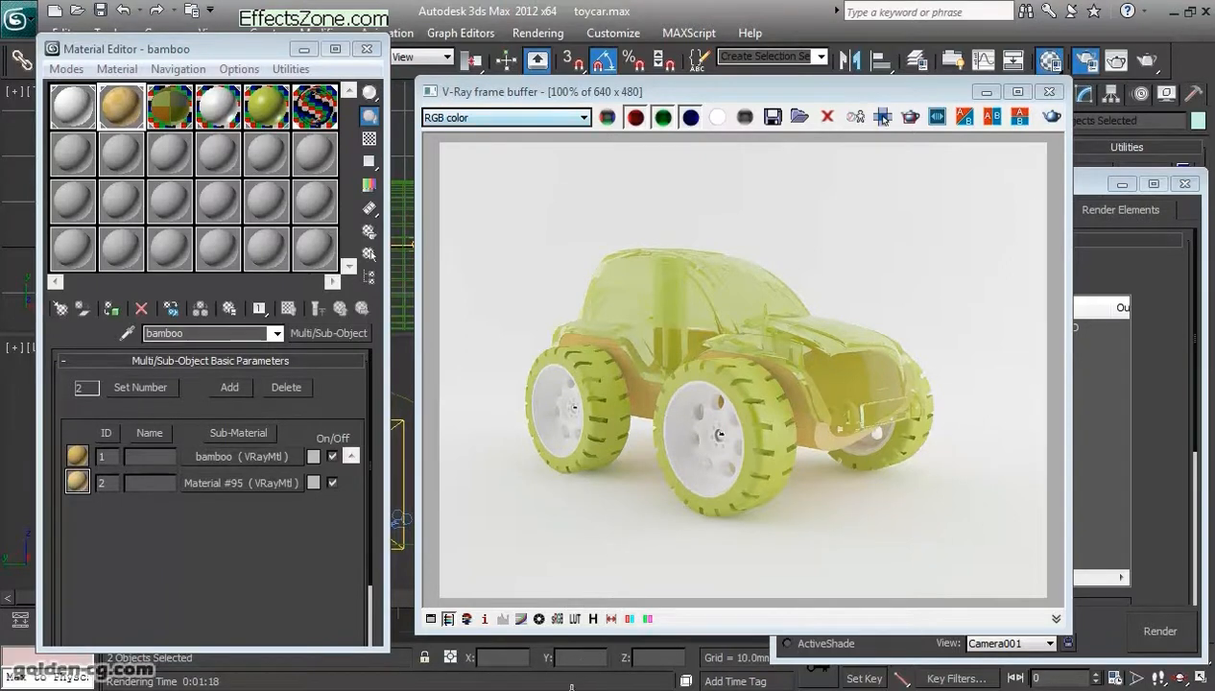
Step: Move the frame buffer and render setup, and examine the indirect illumination and irradiance map settings
{"action": "left_click_drag", "start_coordinate": [452, 93], "coordinate": [251, 81]}
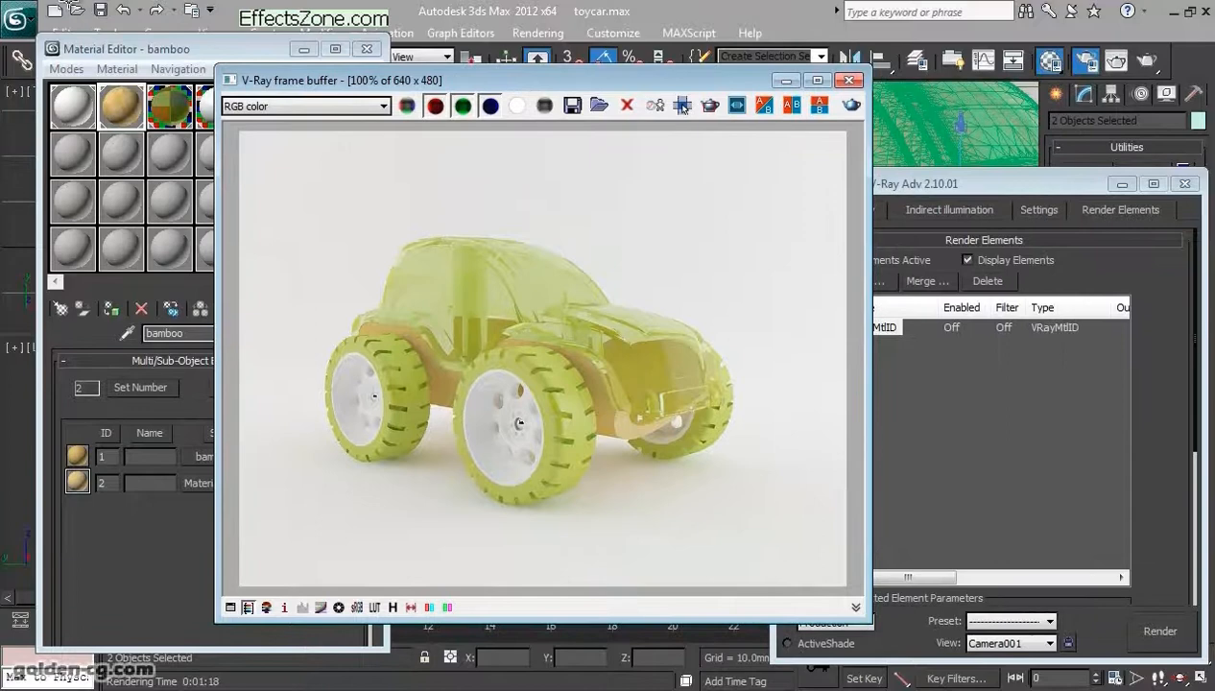
{"action": "left_click", "coordinate": [857, 655]}
{"action": "left_click_drag", "start_coordinate": [960, 183], "coordinate": [866, 123]}
{"action": "left_click", "coordinate": [851, 149]}
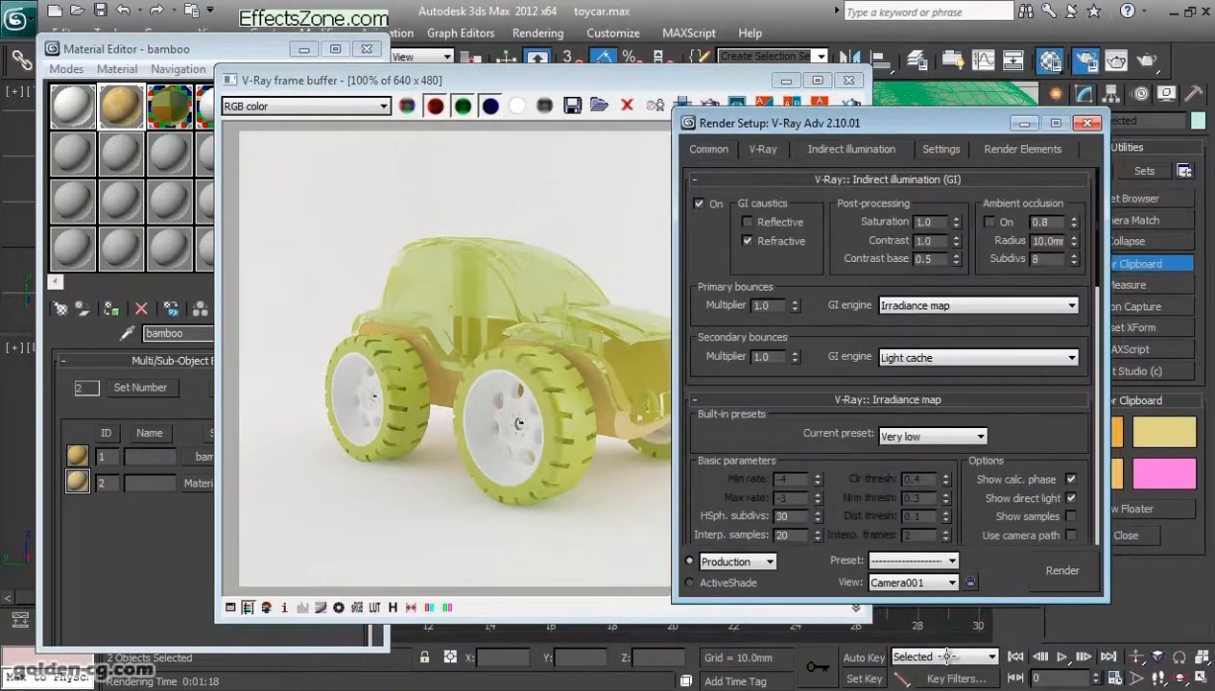
{"action": "left_click", "coordinate": [943, 656]}
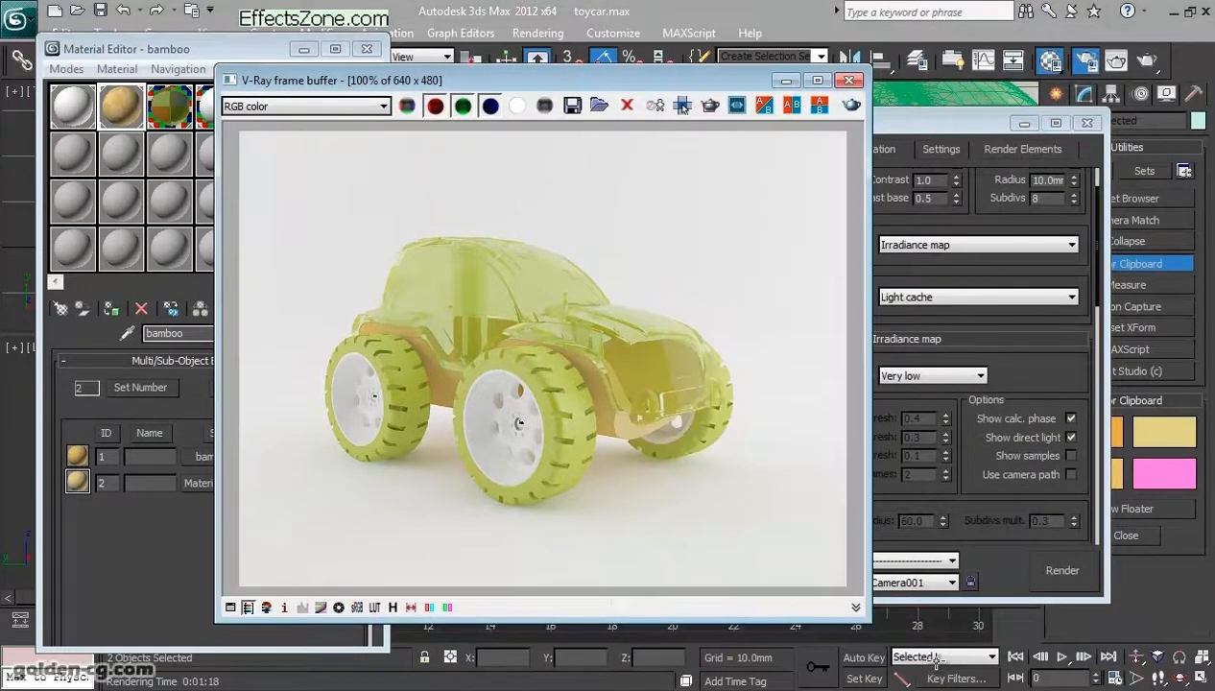
{"action": "left_click_drag", "start_coordinate": [1019, 321], "coordinate": [1019, 259]}
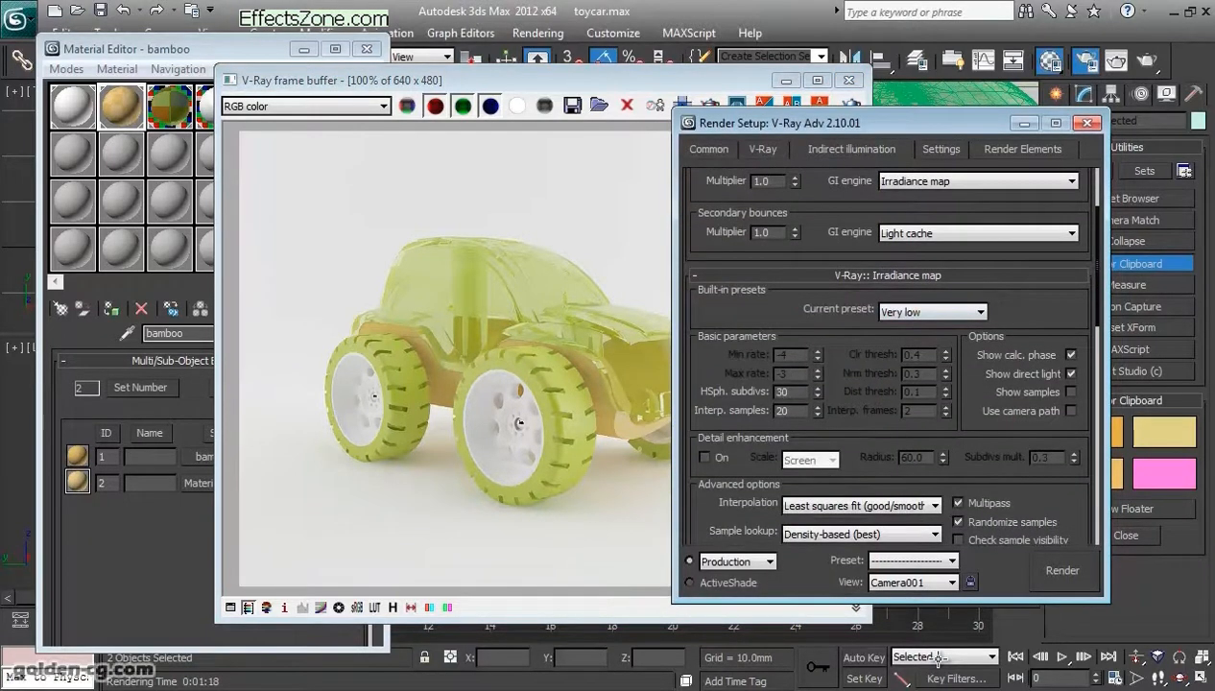
Step: Set the refraction subdivs of the bamboo sub-material to 8 and return to the rendered image
{"action": "key", "text": "m"}
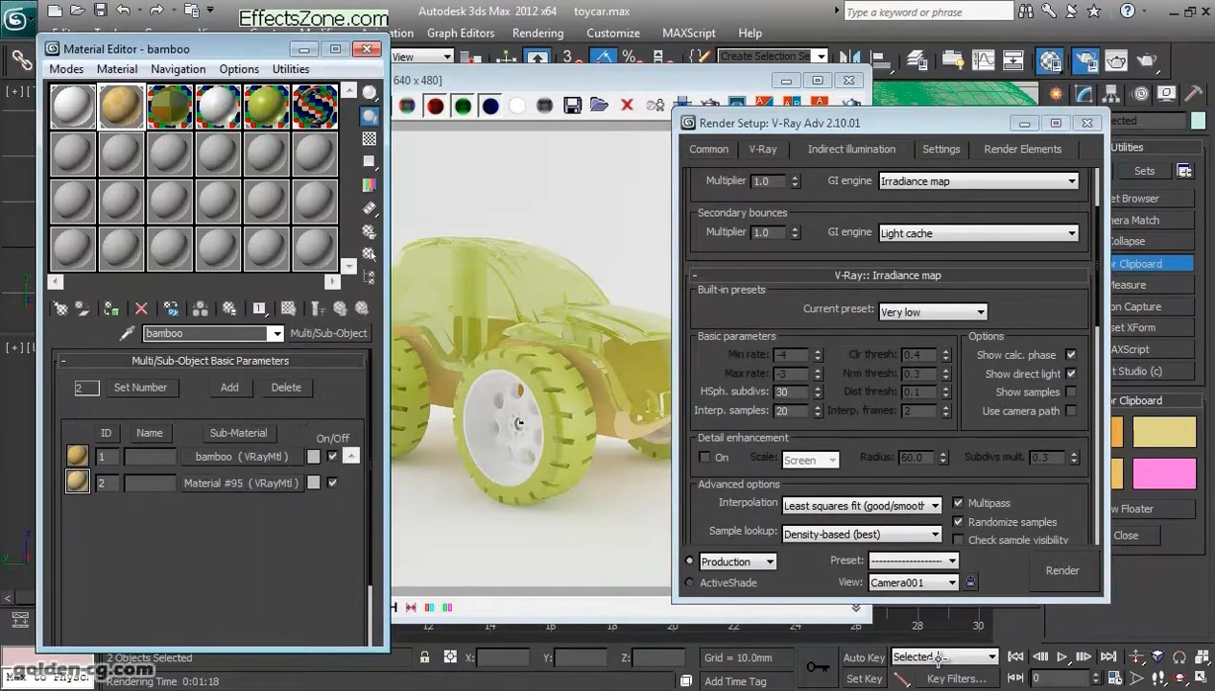
{"action": "left_click", "coordinate": [240, 456]}
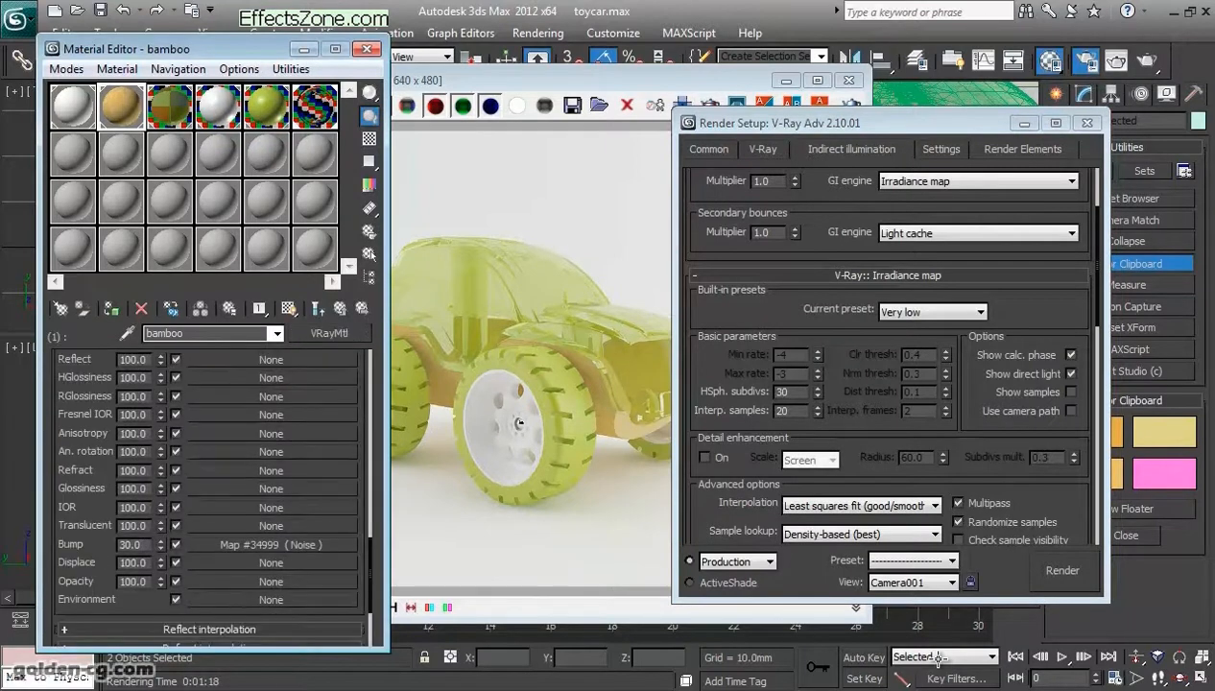
{"action": "scroll", "coordinate": [208, 494], "scroll_direction": "up", "scroll_amount": 10}
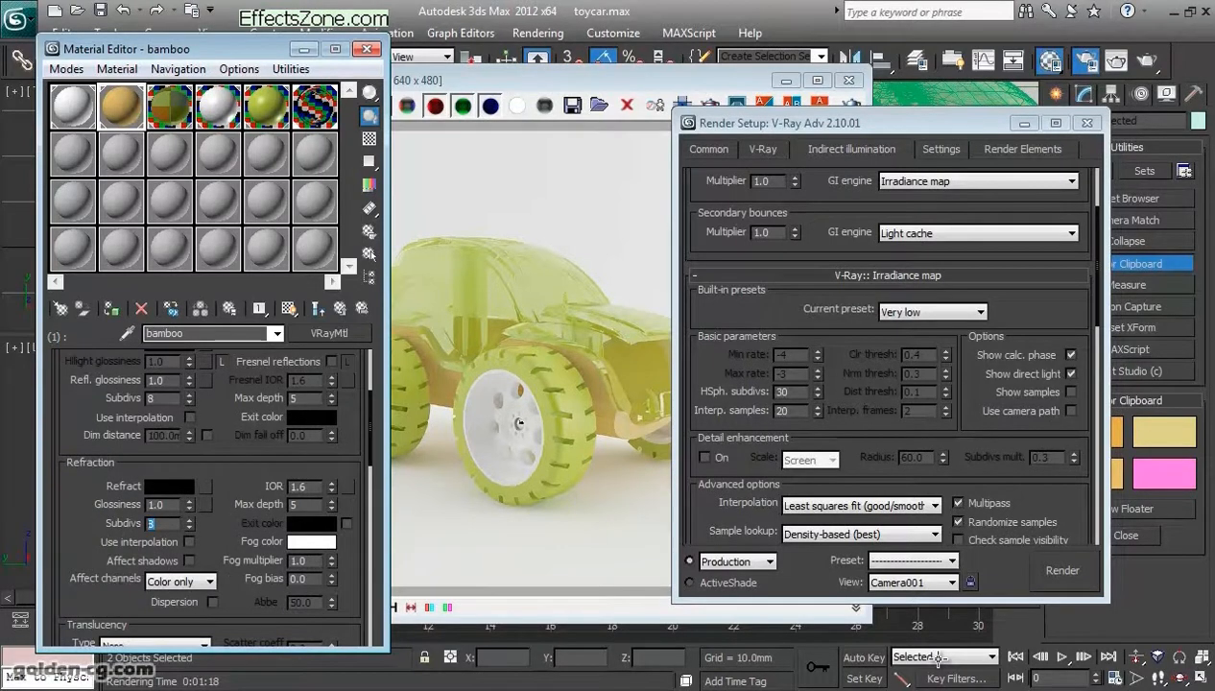
{"action": "type", "text": "8"}
{"action": "scroll", "coordinate": [154, 524], "scroll_direction": "up", "scroll_amount": 1}
{"action": "left_click", "coordinate": [681, 105]}
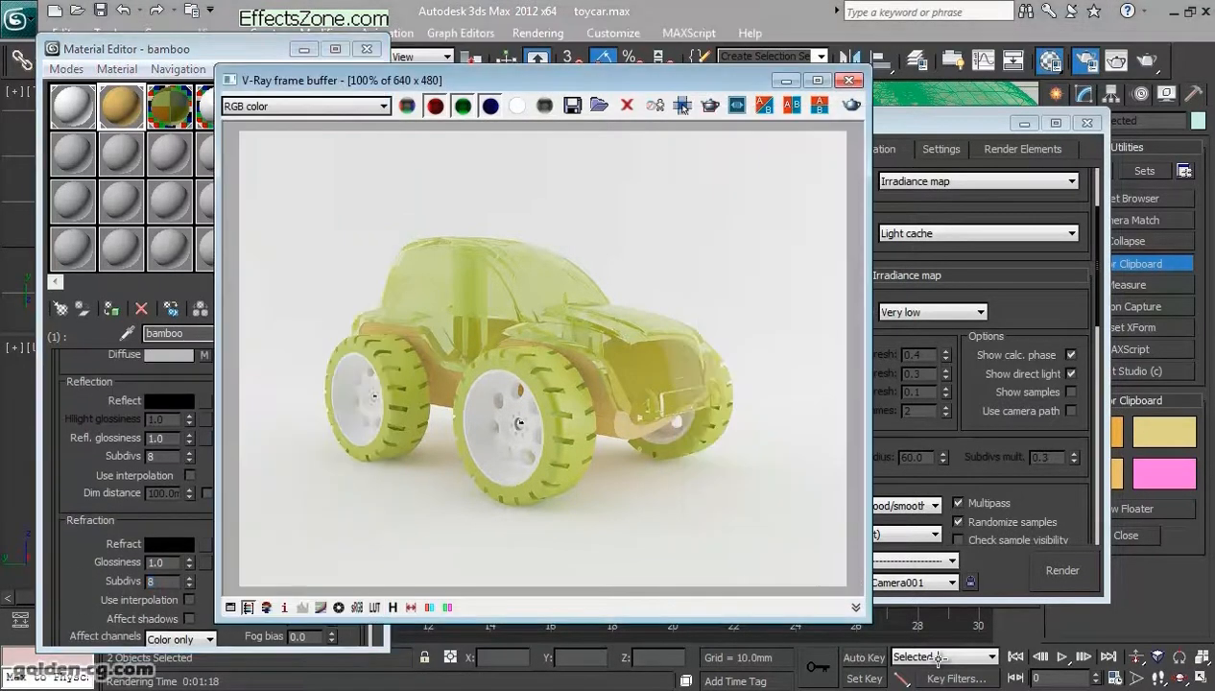
Step: Review the bamboo Multi/Sub-Object material, its first sub-material and the assigned material ID channel
{"action": "left_click", "coordinate": [121, 106]}
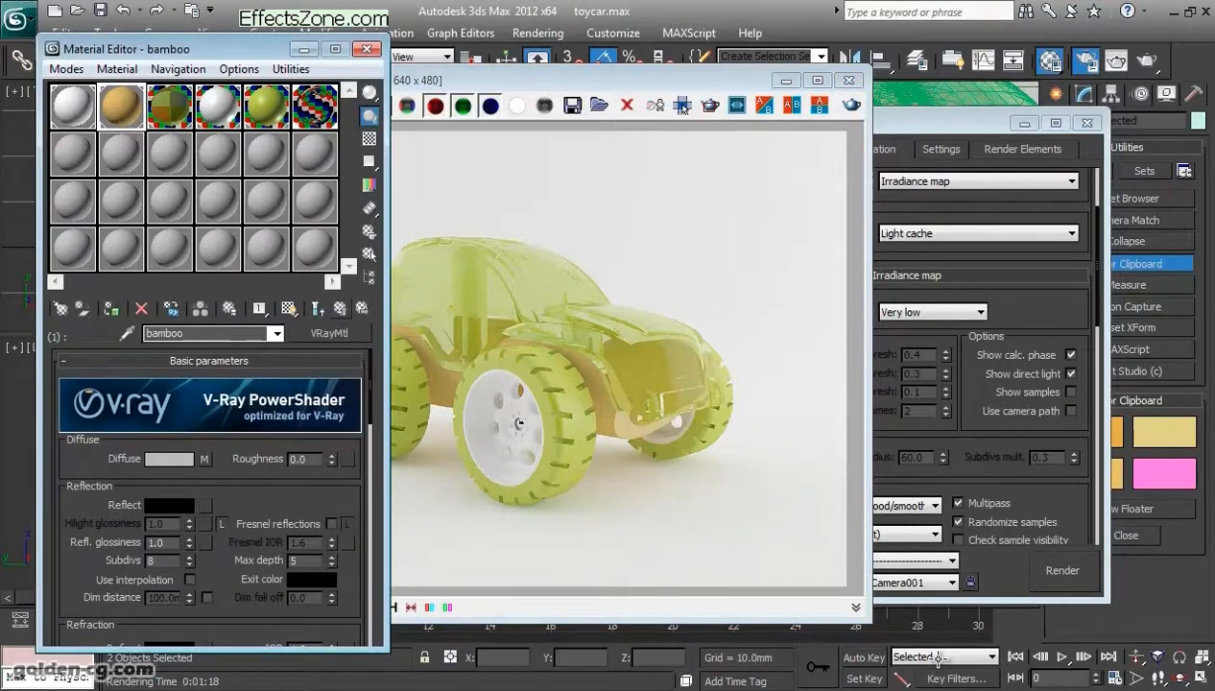
{"action": "left_click", "coordinate": [340, 309]}
{"action": "left_click_drag", "start_coordinate": [259, 308], "coordinate": [257, 347]}
{"action": "left_click", "coordinate": [242, 456]}
{"action": "left_click", "coordinate": [340, 309]}
{"action": "left_click", "coordinate": [242, 456]}
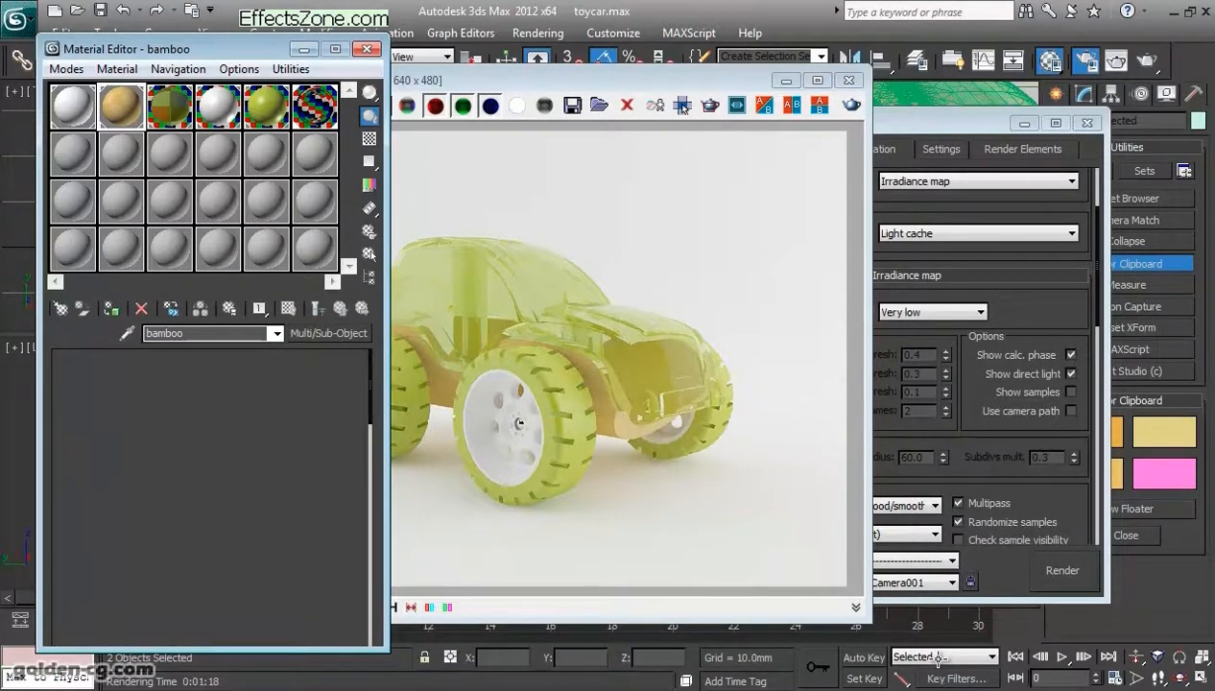
{"action": "left_click", "coordinate": [340, 309]}
{"action": "left_click", "coordinate": [461, 81]}
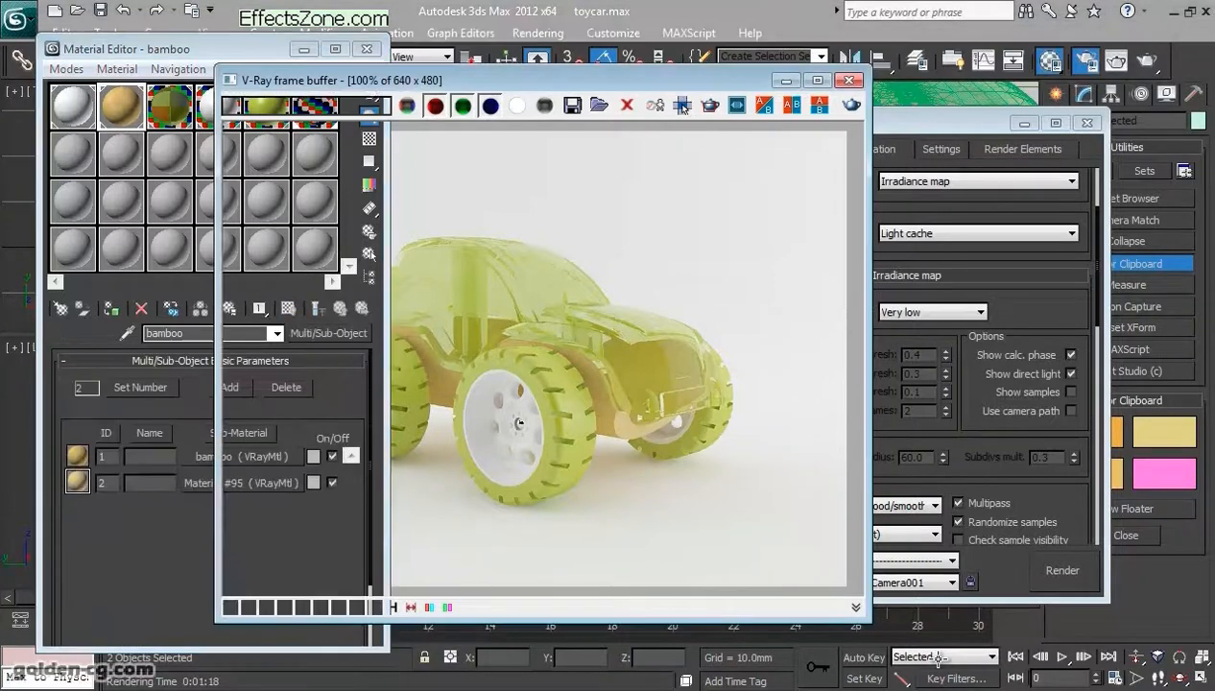
Step: Display the VRayMtlID channel of the finished render and check the material ID channel of Material #95
{"action": "left_click", "coordinate": [307, 107]}
{"action": "left_click", "coordinate": [269, 148]}
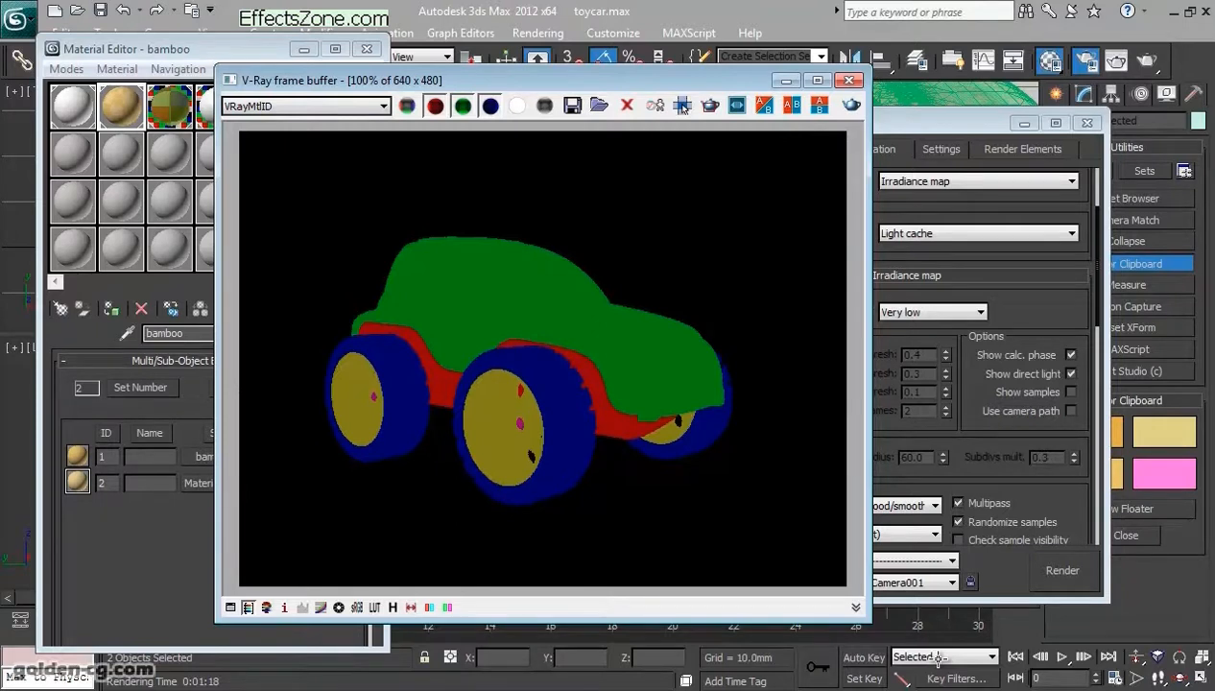
{"action": "left_click", "coordinate": [199, 483]}
{"action": "left_click", "coordinate": [259, 308]}
{"action": "left_click", "coordinate": [259, 349]}
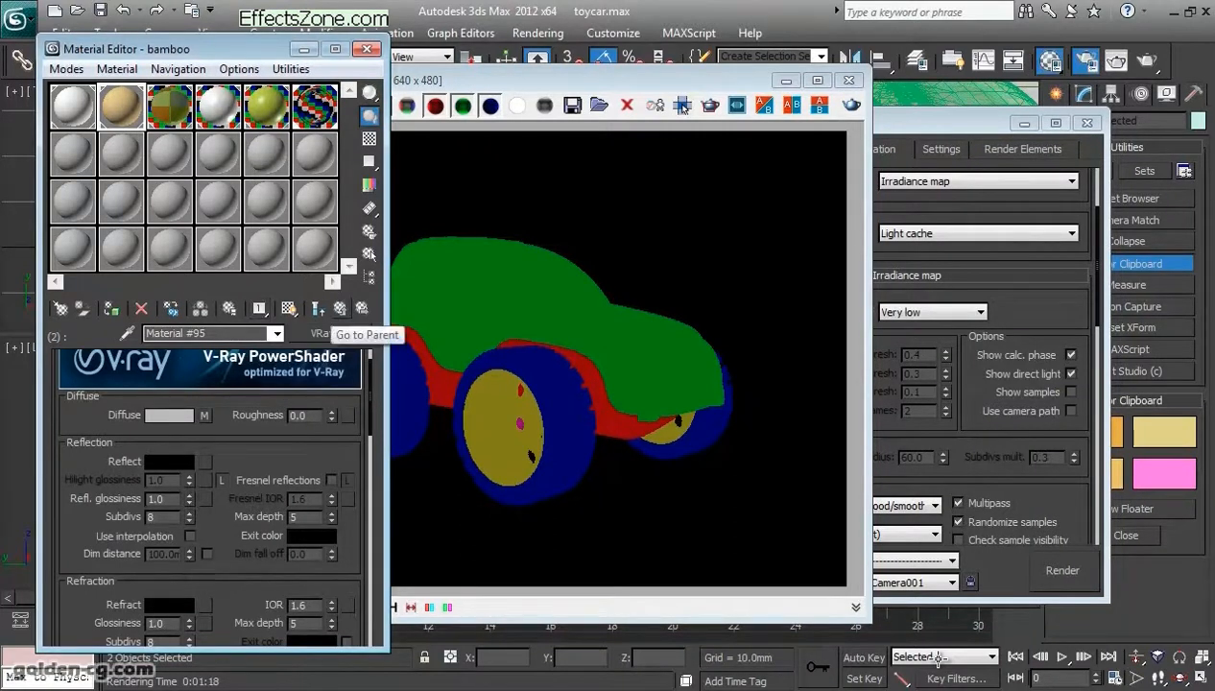
{"action": "left_click", "coordinate": [318, 308]}
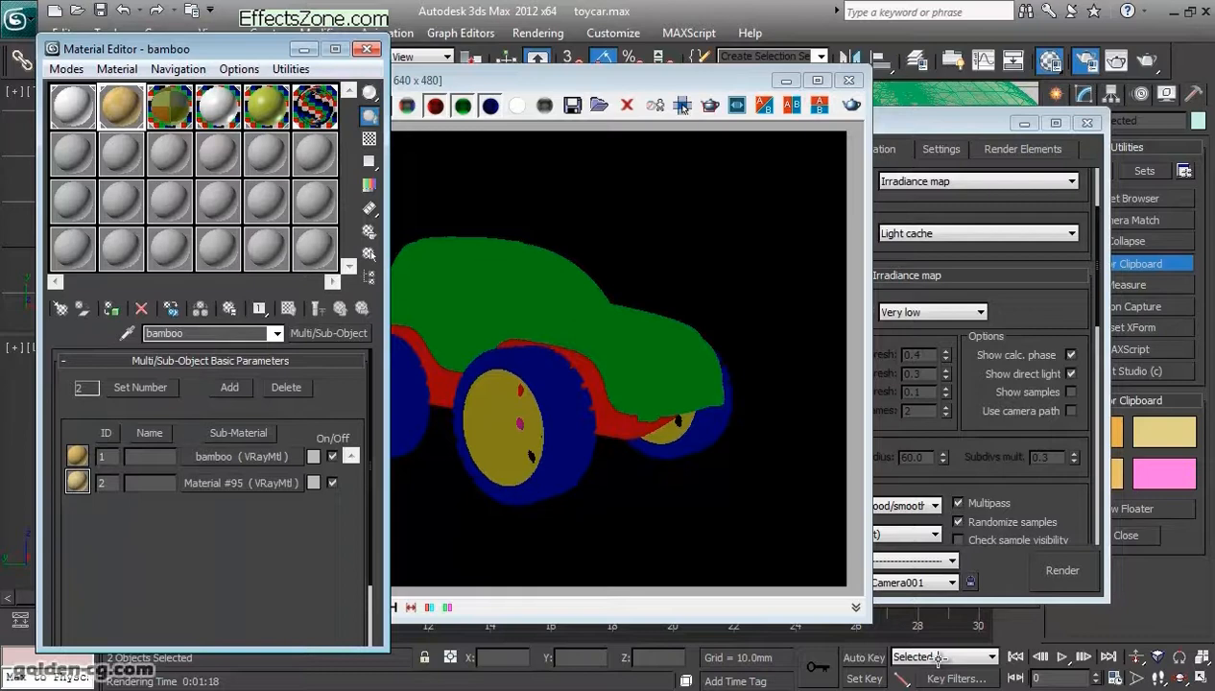
Step: Save the RGB color render as color.tga in the render folder with gamma override 1.0 and 24 bits per pixel
{"action": "left_click", "coordinate": [742, 689]}
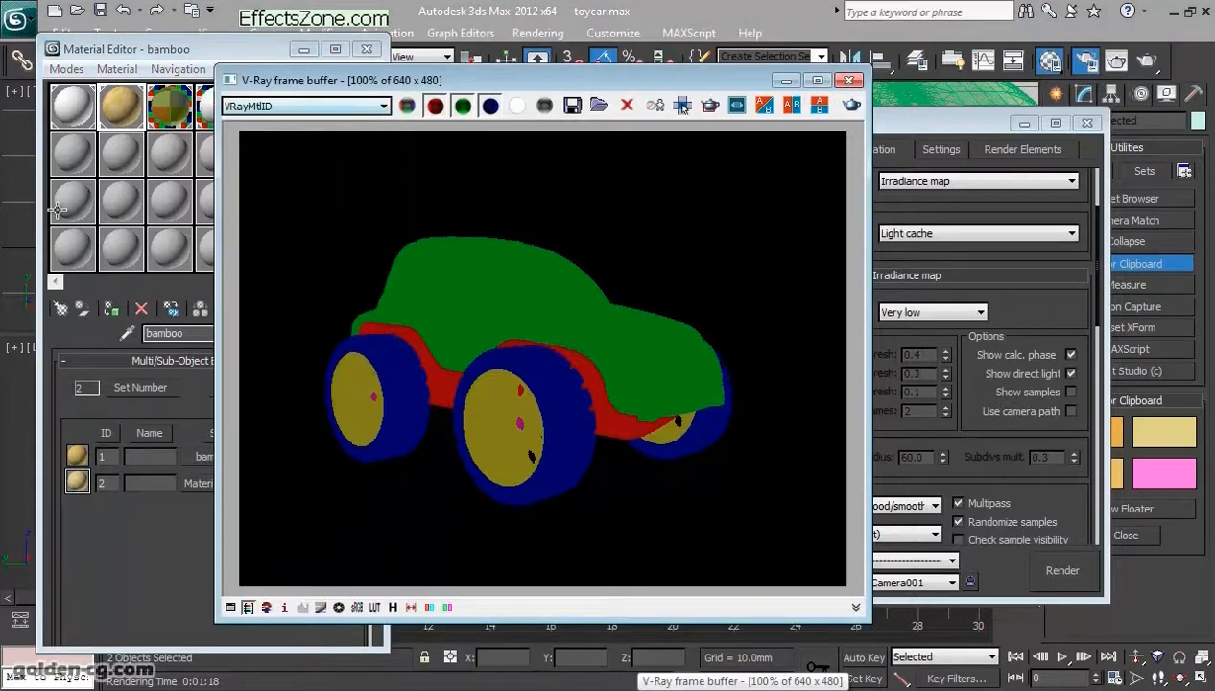
{"action": "left_click_drag", "start_coordinate": [683, 107], "coordinate": [884, 105]}
{"action": "left_click", "coordinate": [505, 102]}
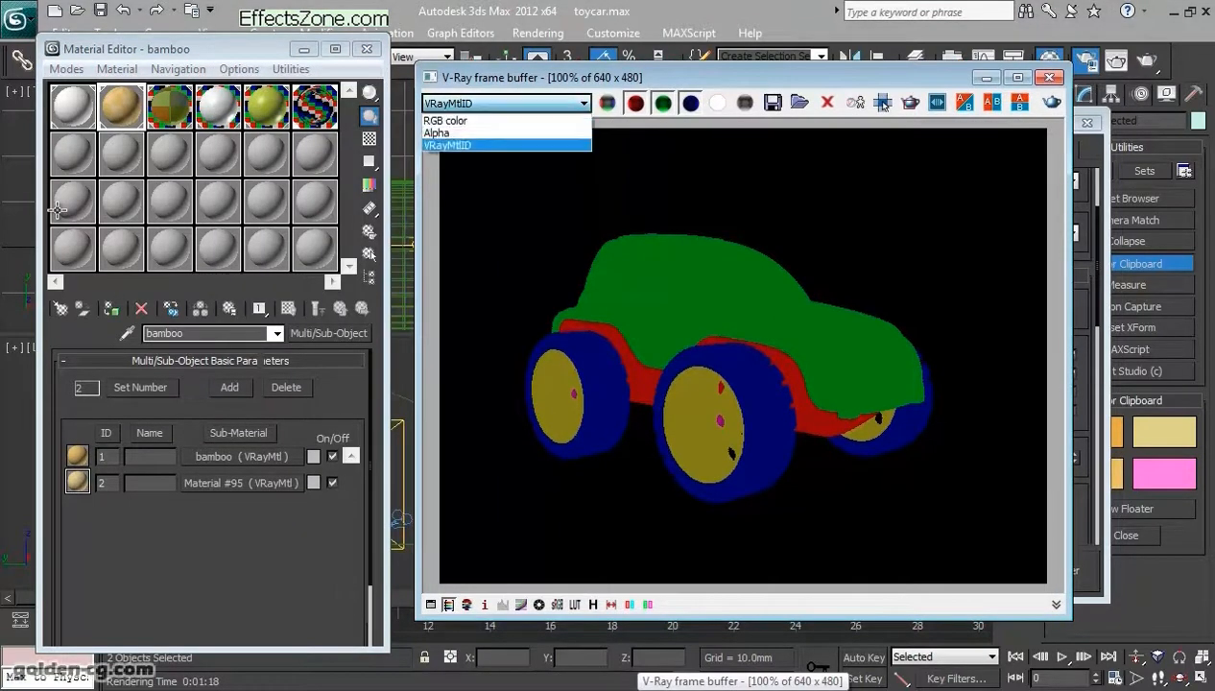
{"action": "left_click", "coordinate": [460, 114]}
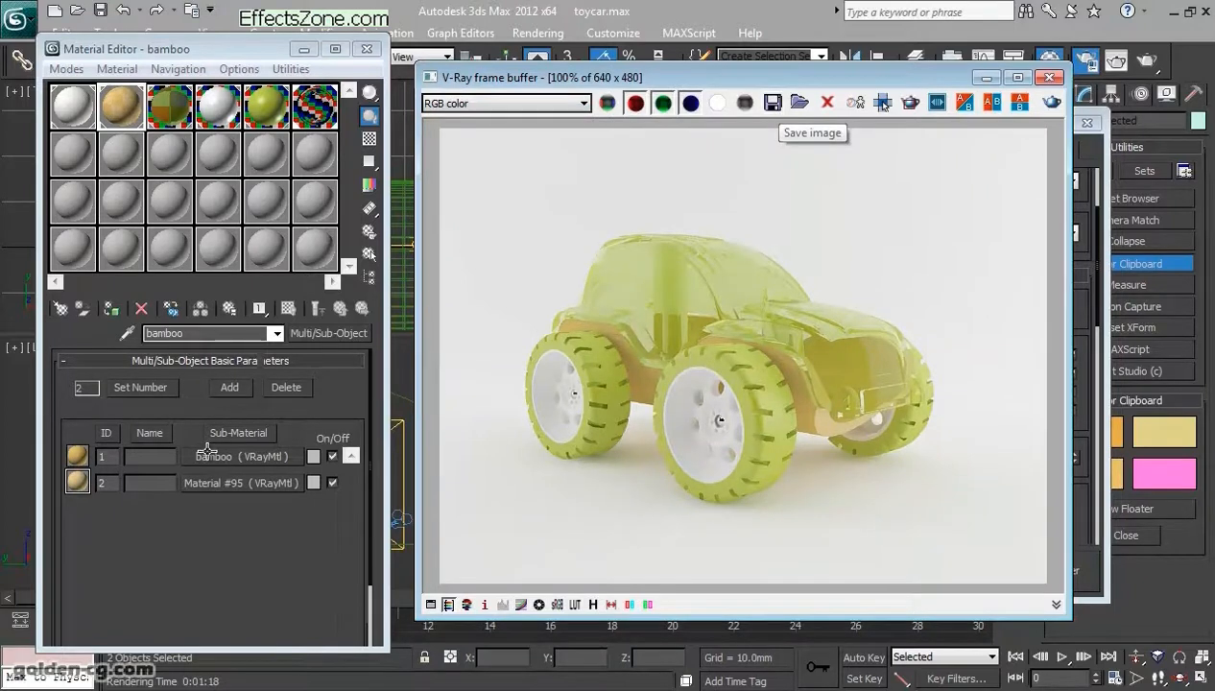
{"action": "left_click", "coordinate": [438, 533]}
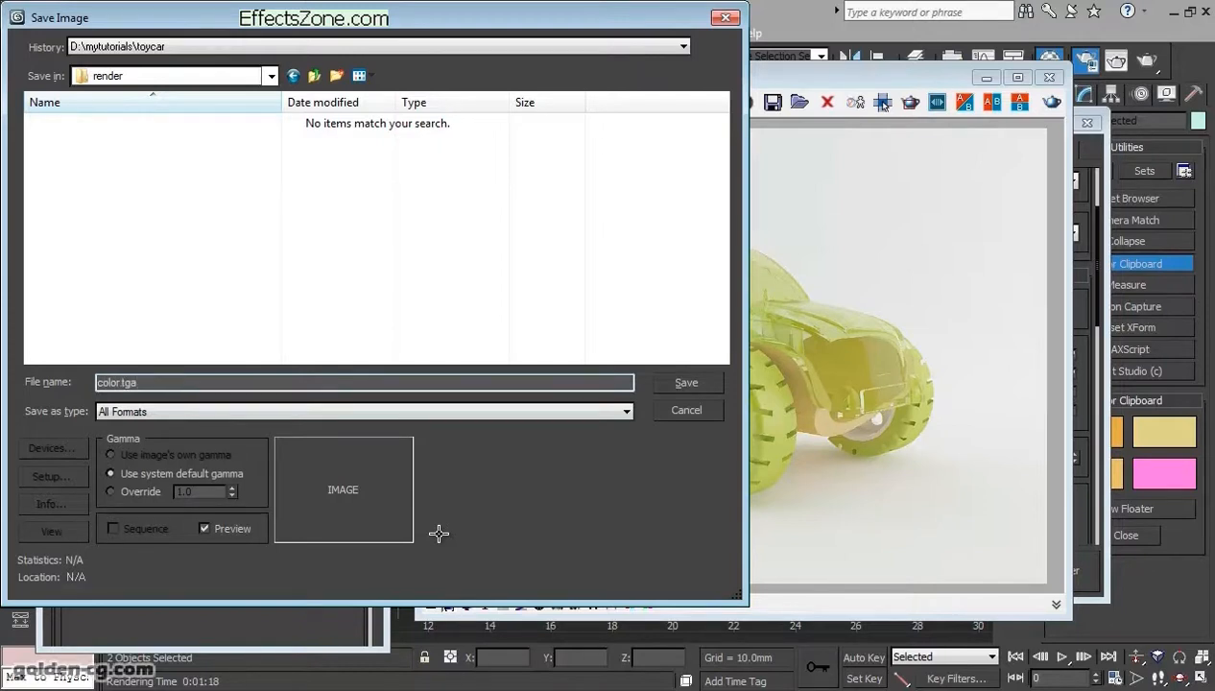
{"action": "left_click", "coordinate": [110, 492]}
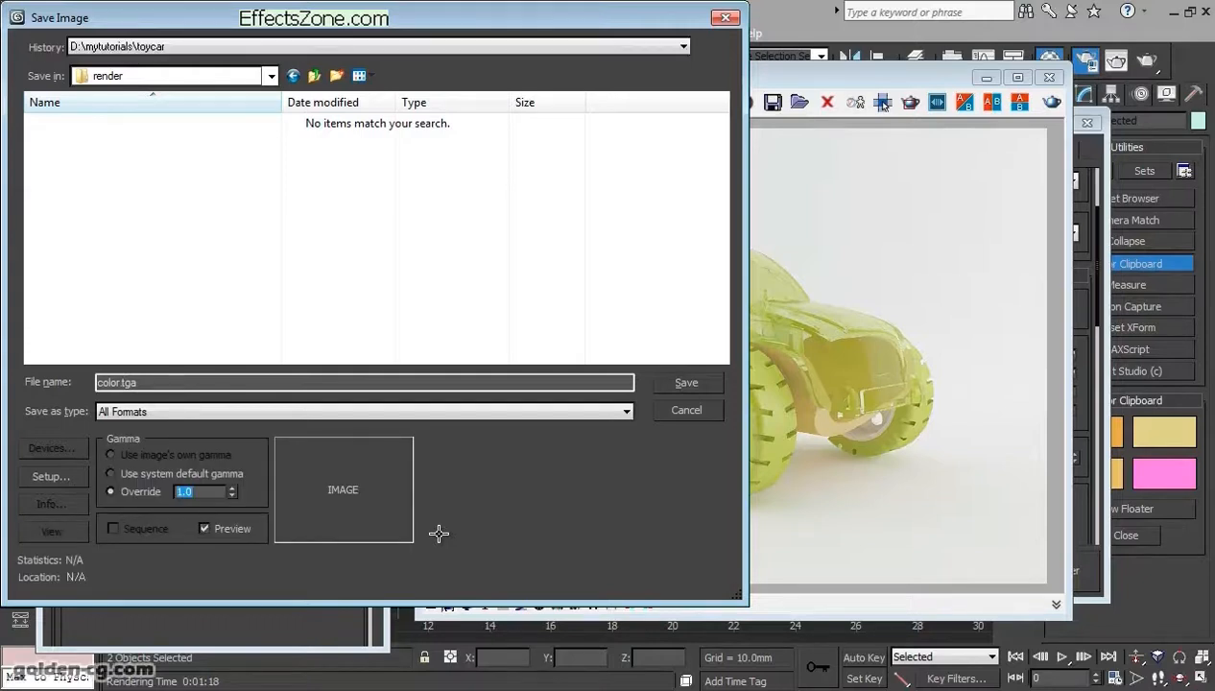
{"action": "key", "text": "Return"}
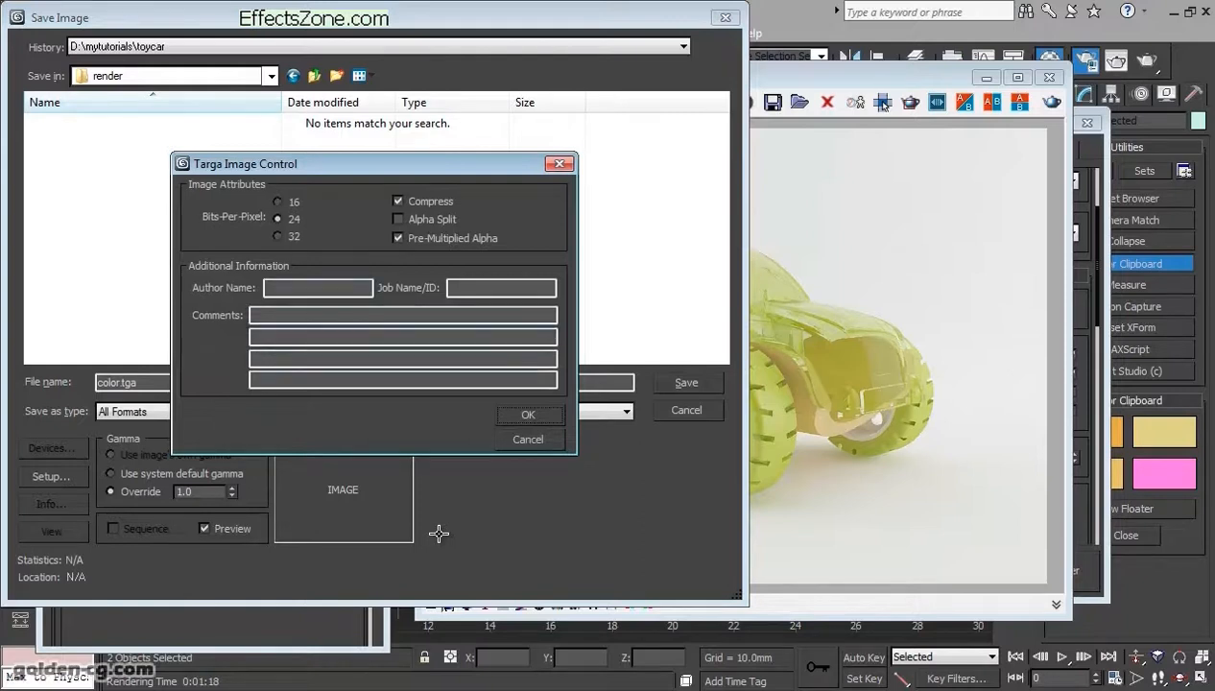
{"action": "key", "text": "Return"}
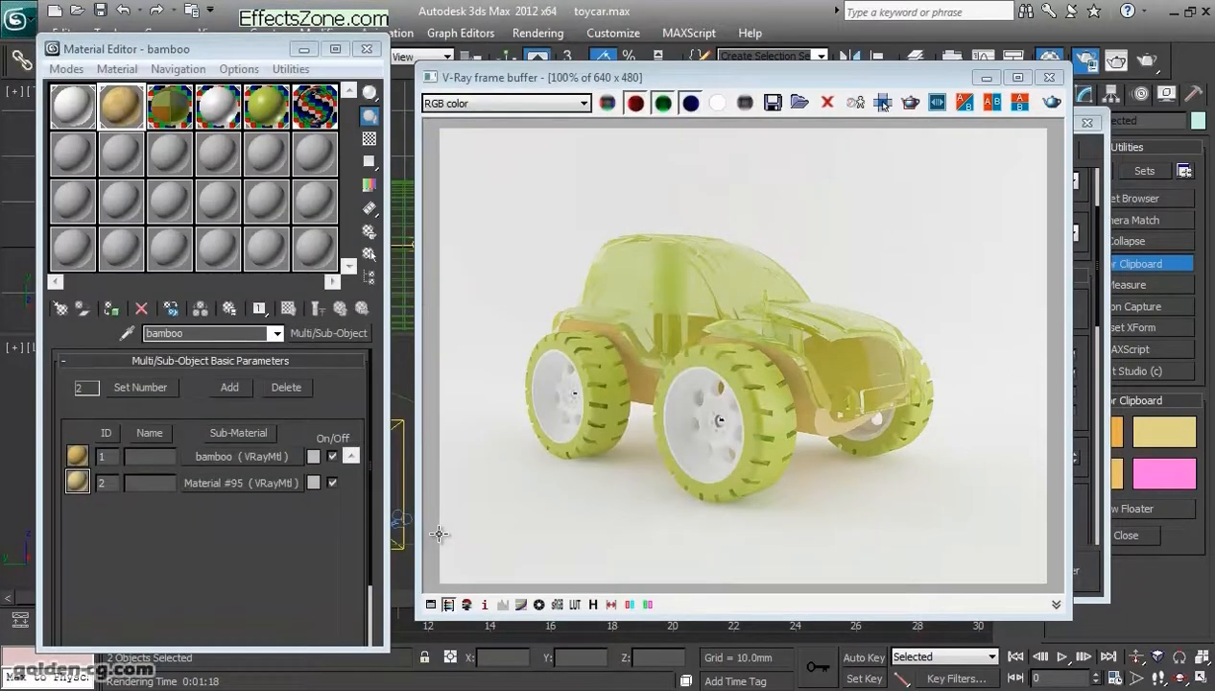
Step: View the render's Alpha channel, and display the VRayMtlID channel in the frame buffer
{"action": "left_click", "coordinate": [584, 102]}
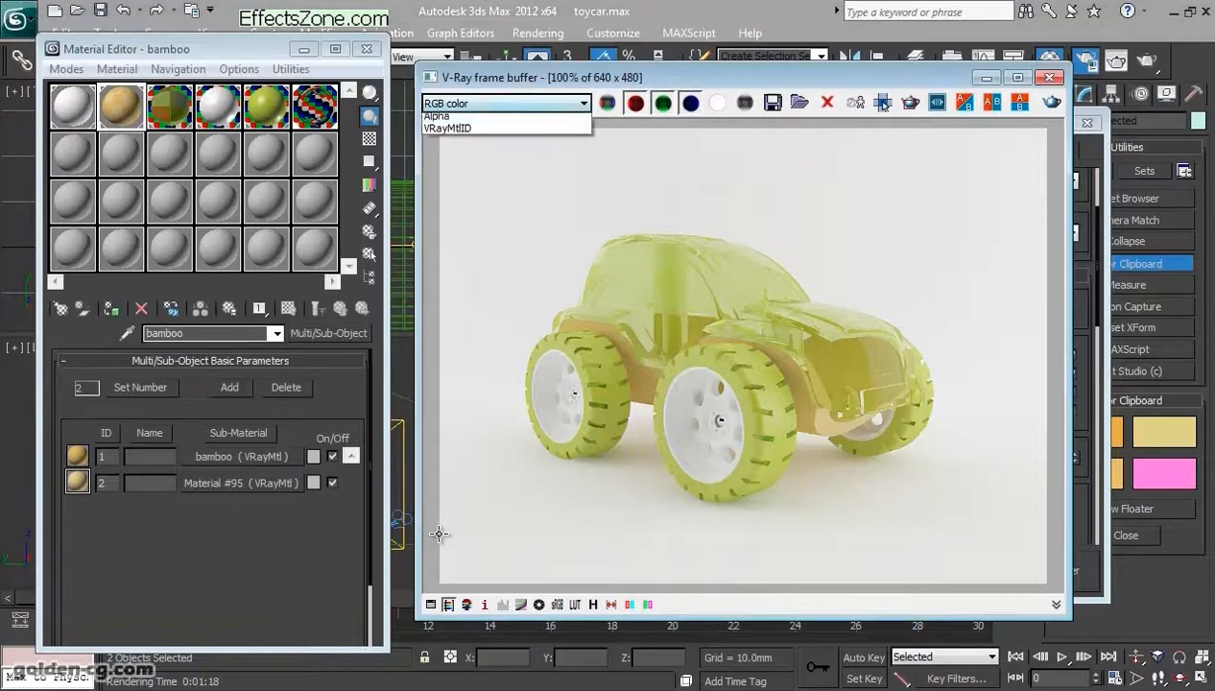
{"action": "left_click", "coordinate": [499, 132]}
{"action": "left_click", "coordinate": [583, 103]}
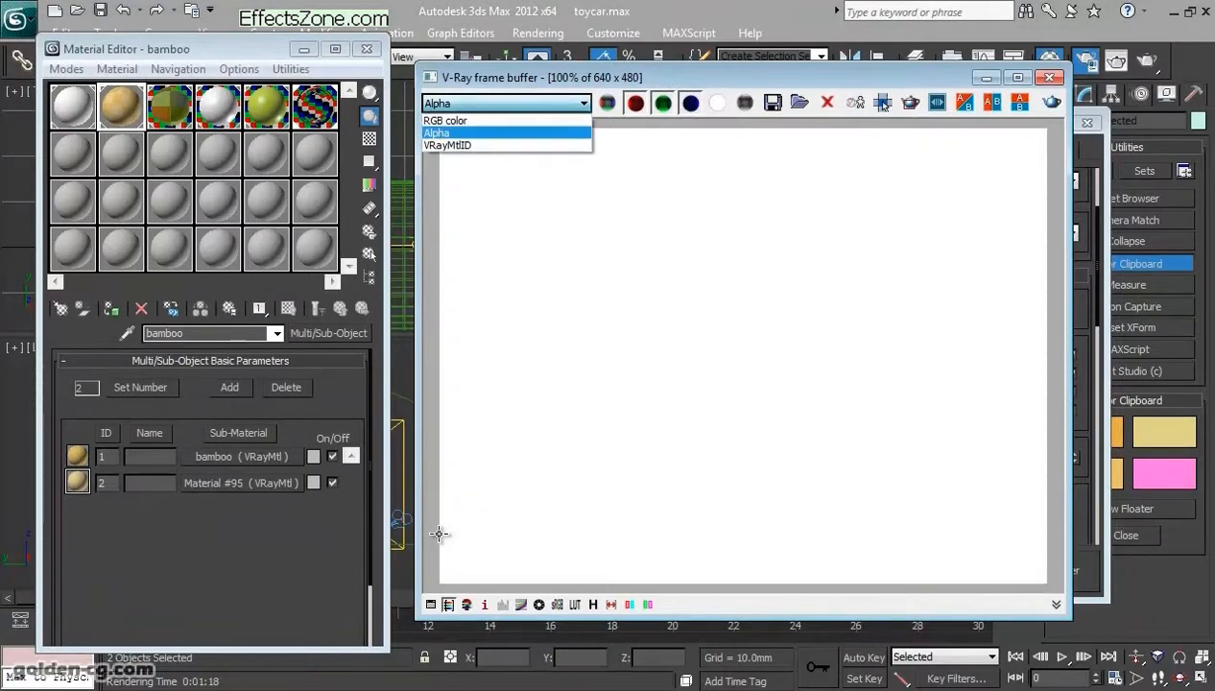
{"action": "left_click", "coordinate": [499, 139]}
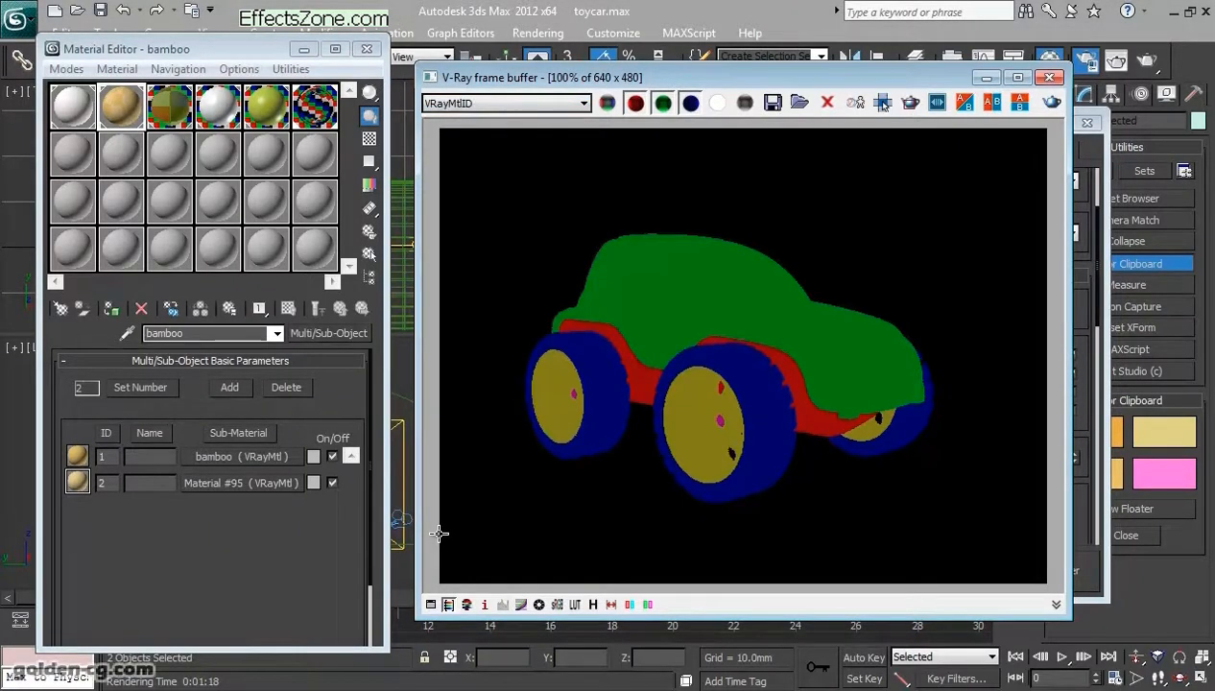
Step: Save the material ID pass as ID.tga in the render folder with gamma override 1.0 and 24 bits per pixel
{"action": "left_click", "coordinate": [772, 102]}
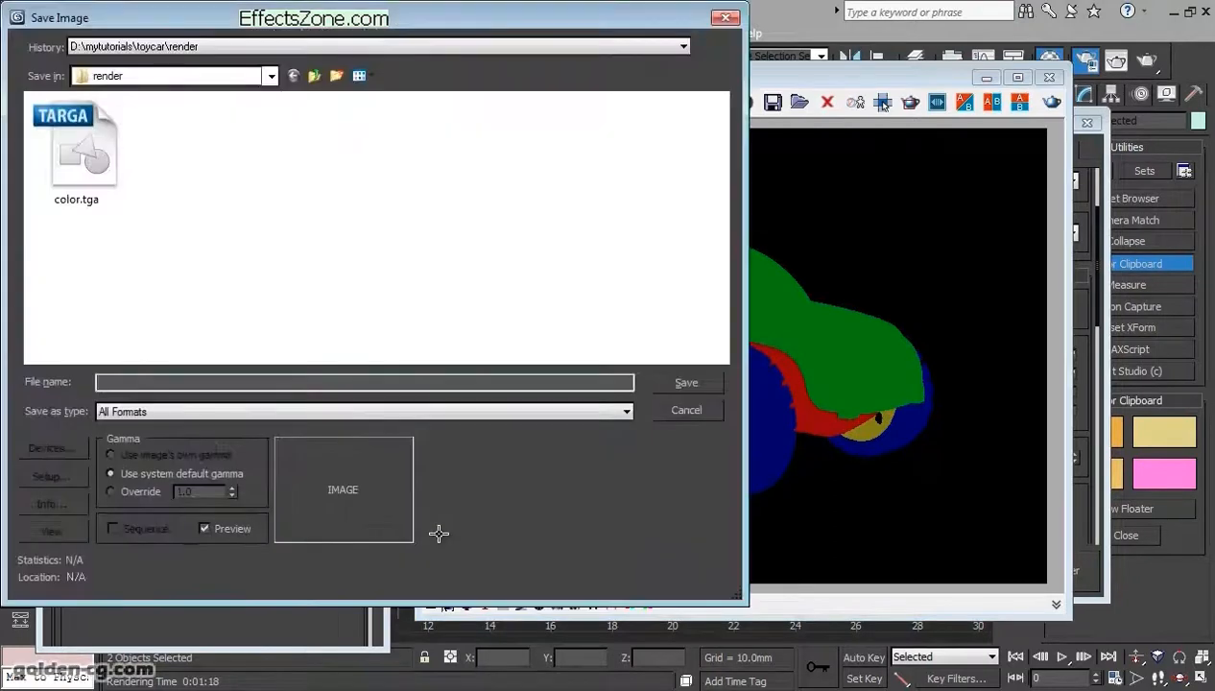
{"action": "left_click", "coordinate": [77, 151]}
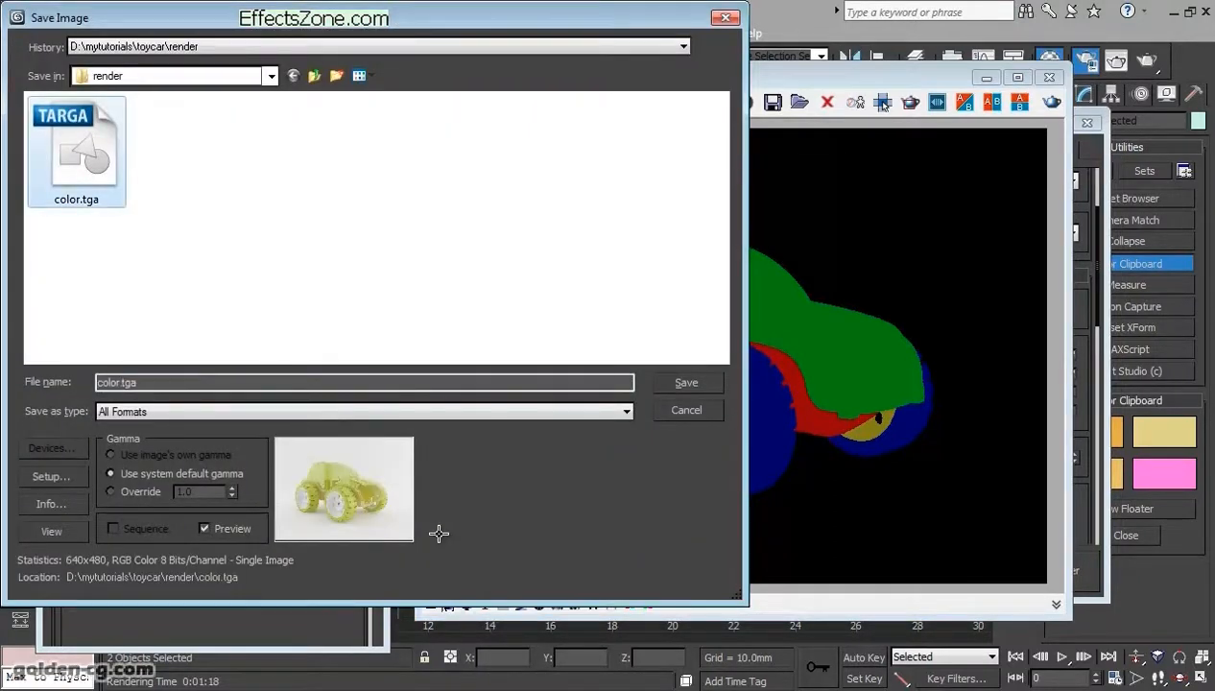
{"action": "left_click_drag", "start_coordinate": [119, 382], "coordinate": [97, 382]}
{"action": "key", "text": "BackSpace"}
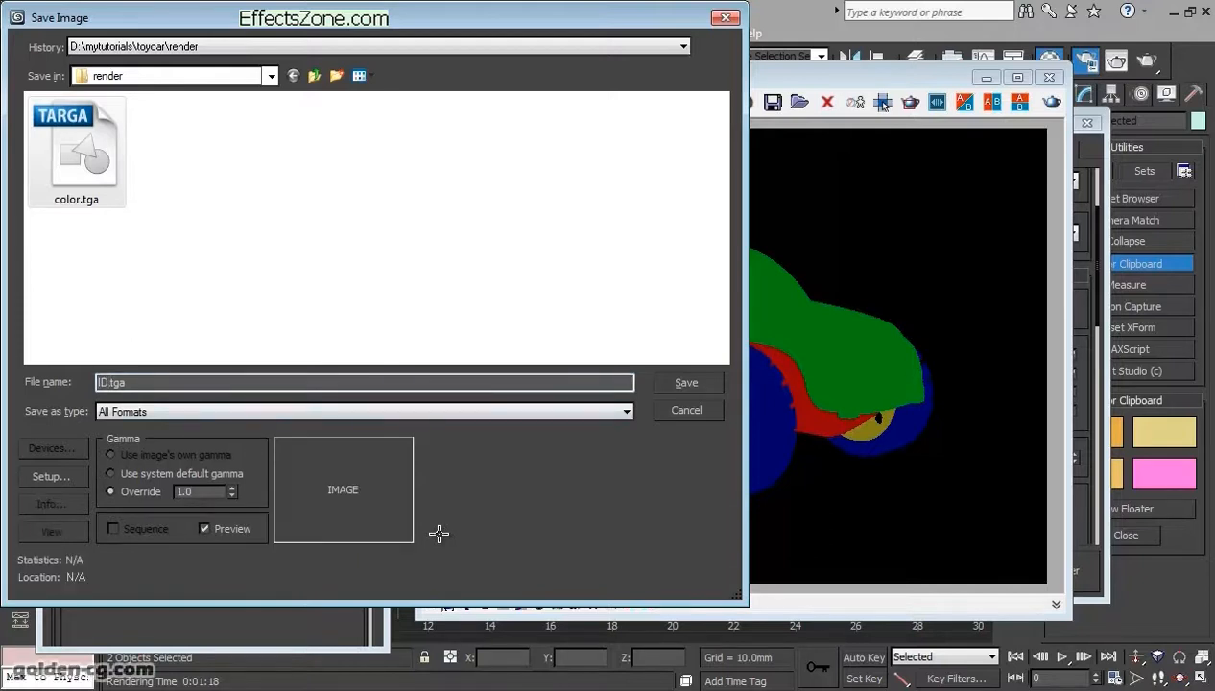
{"action": "key", "text": "Return"}
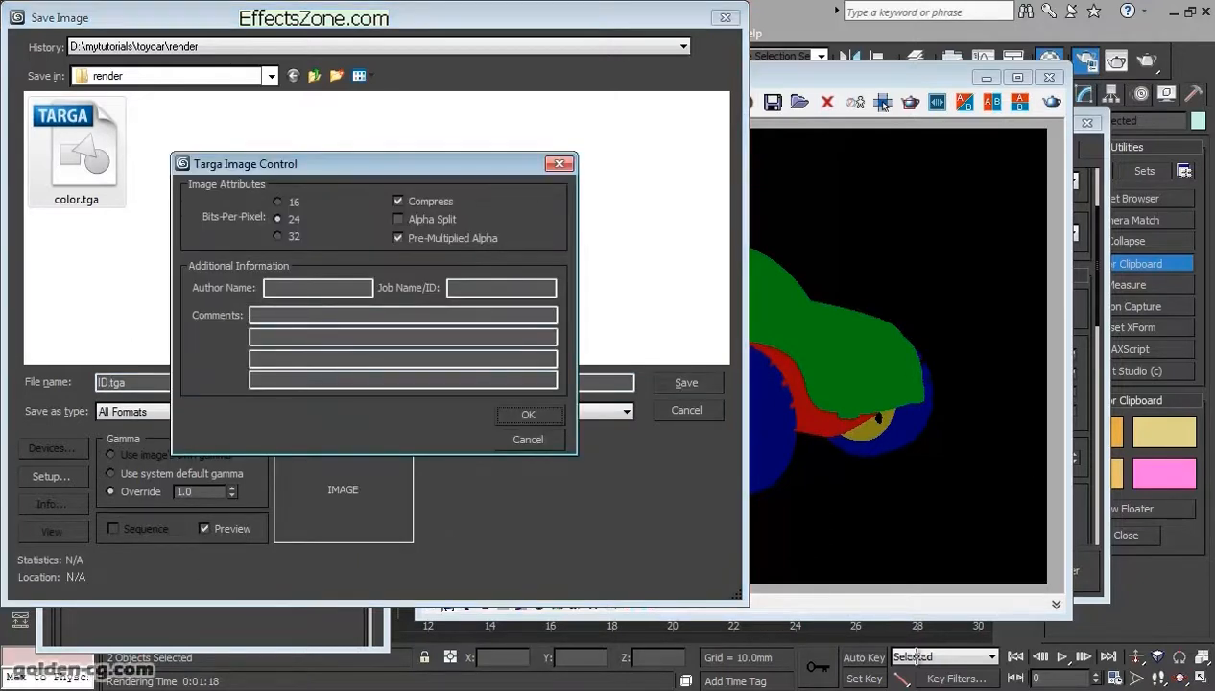
{"action": "key", "text": "Return"}
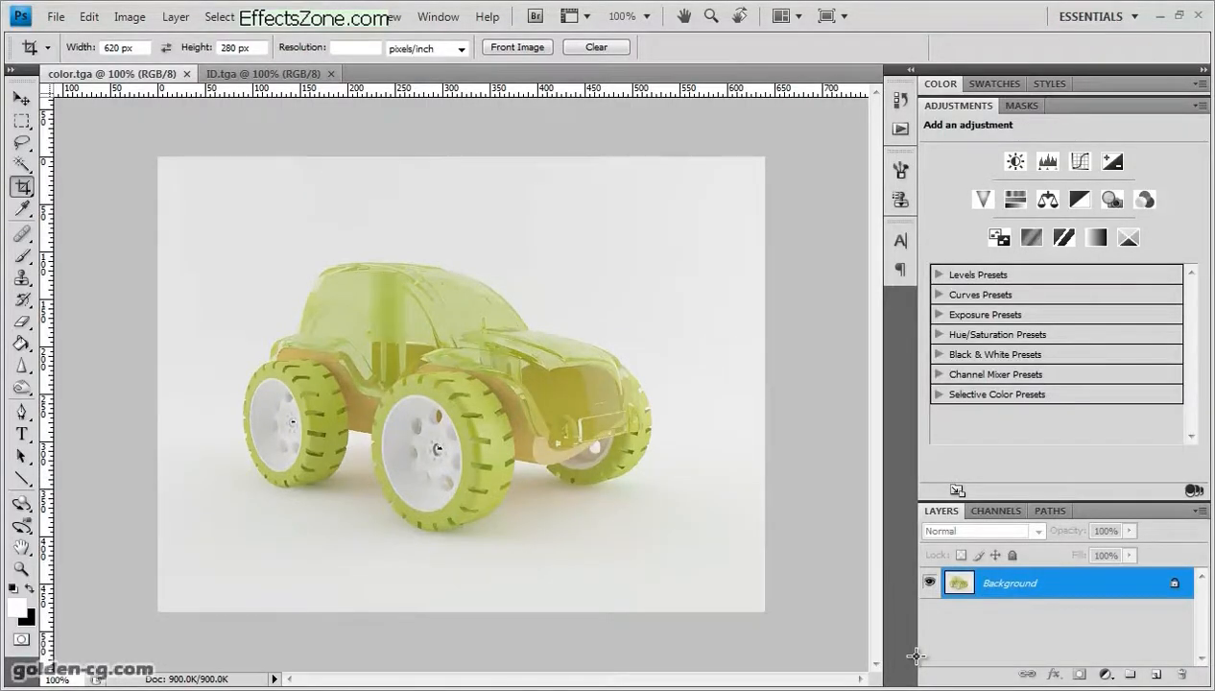
Step: Compare the saved color.tga and ID.tga images in Photoshop
{"action": "left_click", "coordinate": [257, 74]}
{"action": "left_click", "coordinate": [144, 74]}
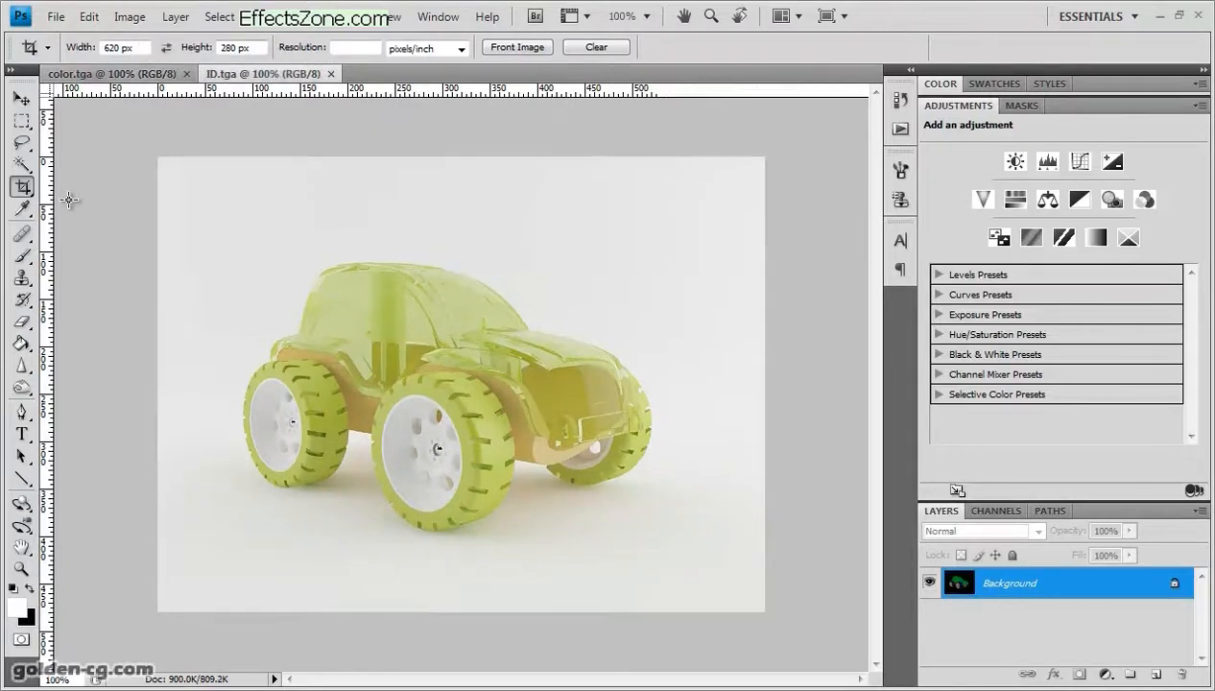
{"action": "key", "text": "ctrl+Tab"}
{"action": "key", "text": "ctrl+Tab"}
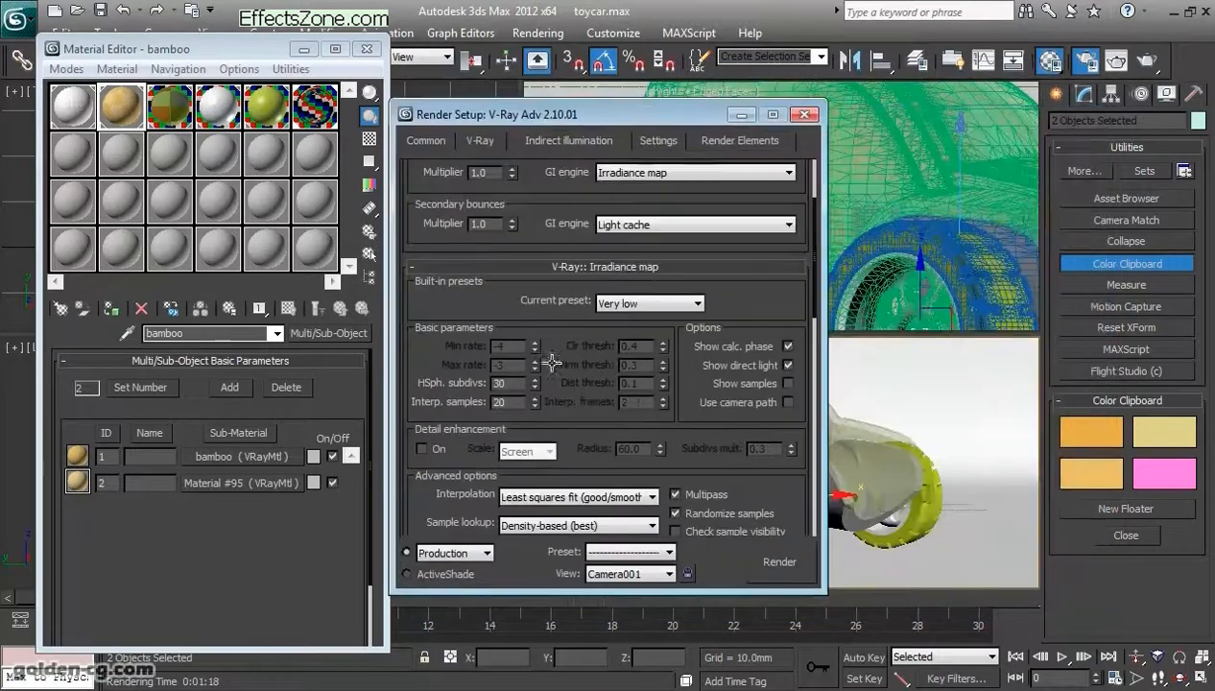
Step: In 3ds Max, look through the list of V-Ray render elements that can be added, without adding one
{"action": "left_click", "coordinate": [480, 141]}
{"action": "left_click", "coordinate": [740, 141]}
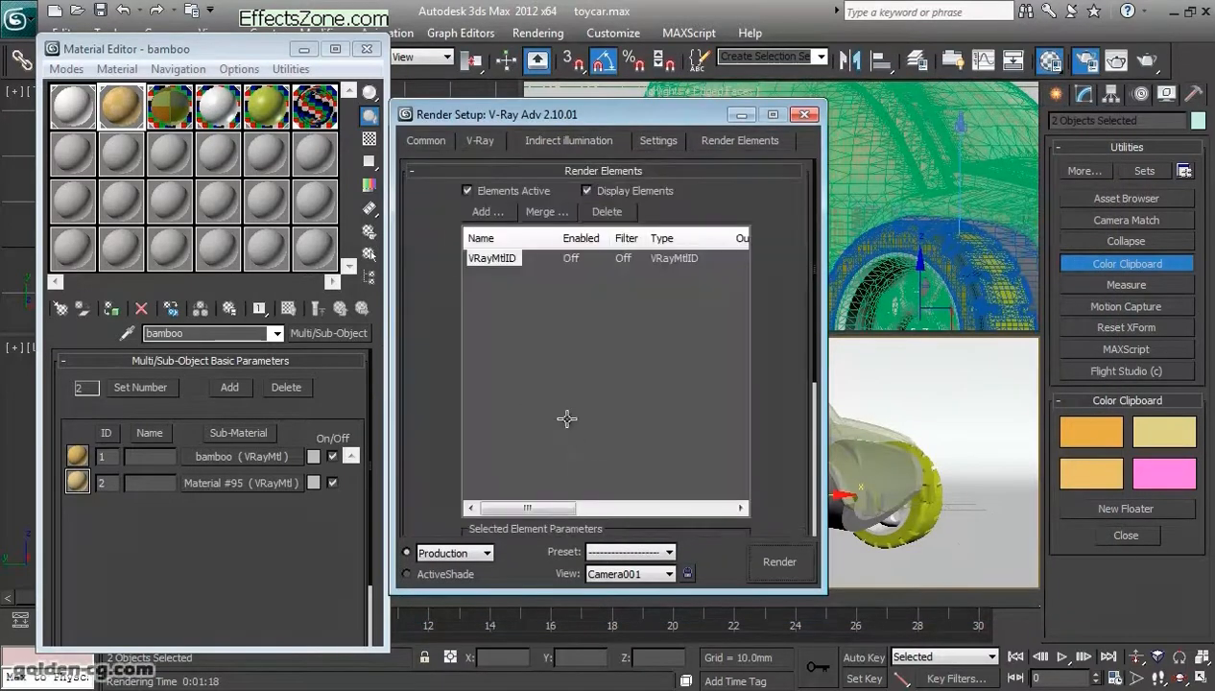
{"action": "left_click", "coordinate": [487, 211]}
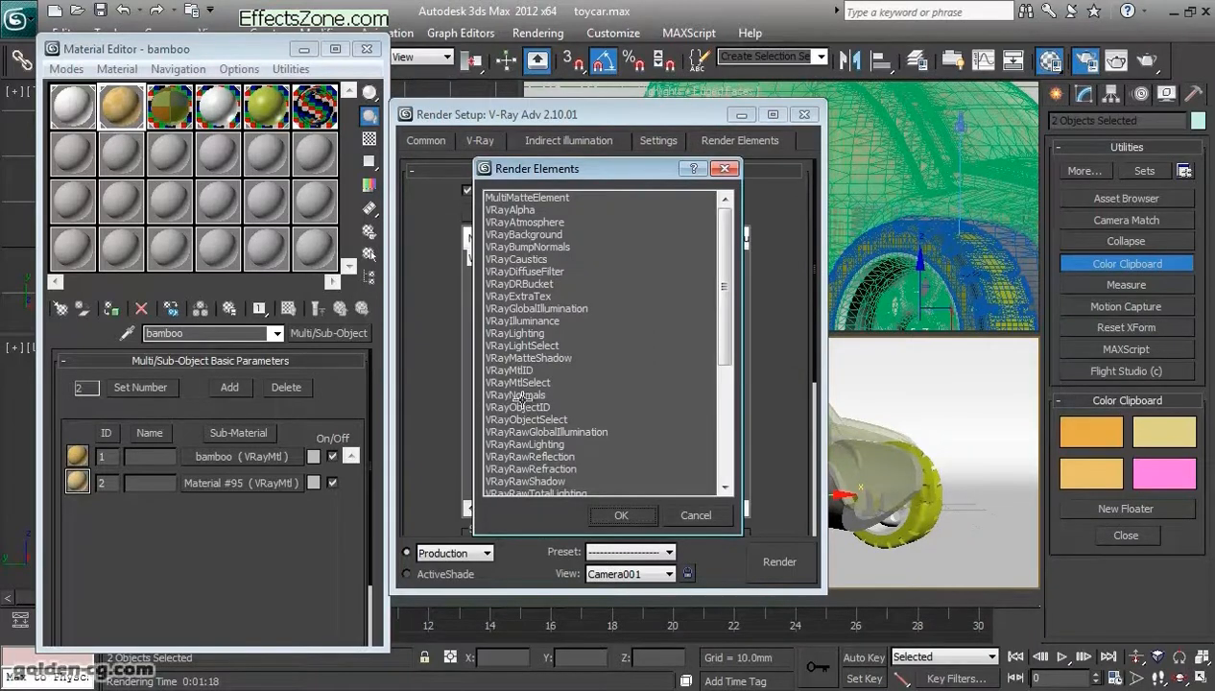
{"action": "left_click_drag", "start_coordinate": [724, 288], "coordinate": [724, 404]}
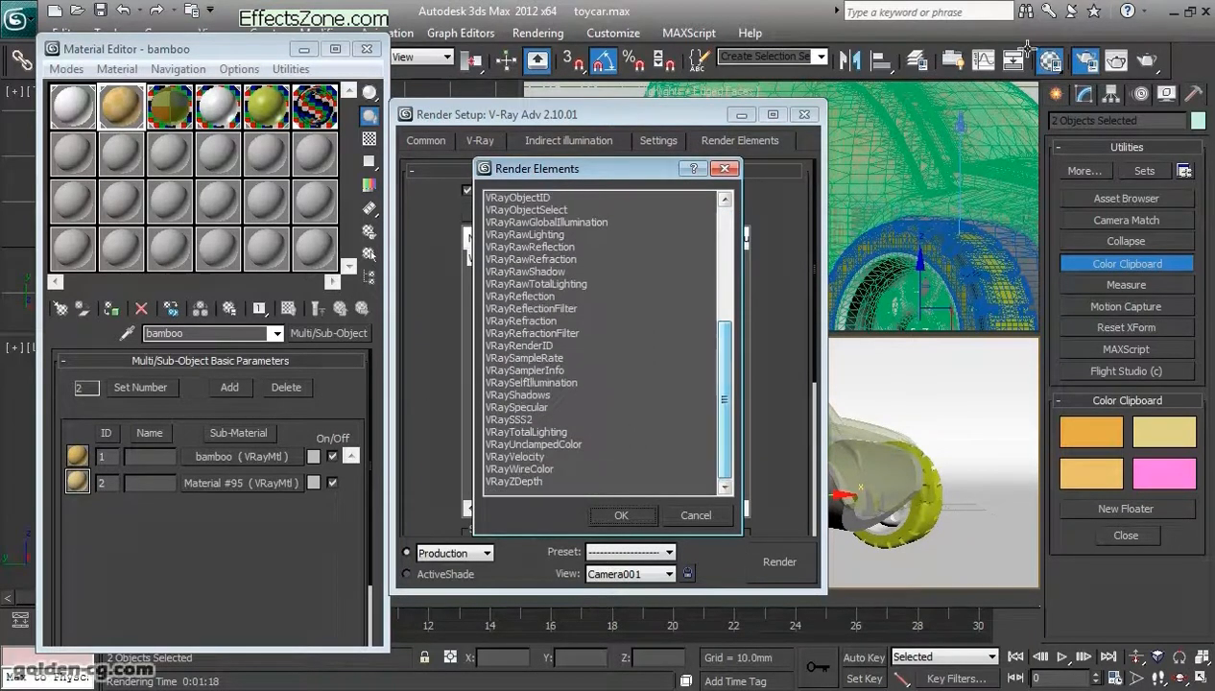
{"action": "key", "text": "Escape"}
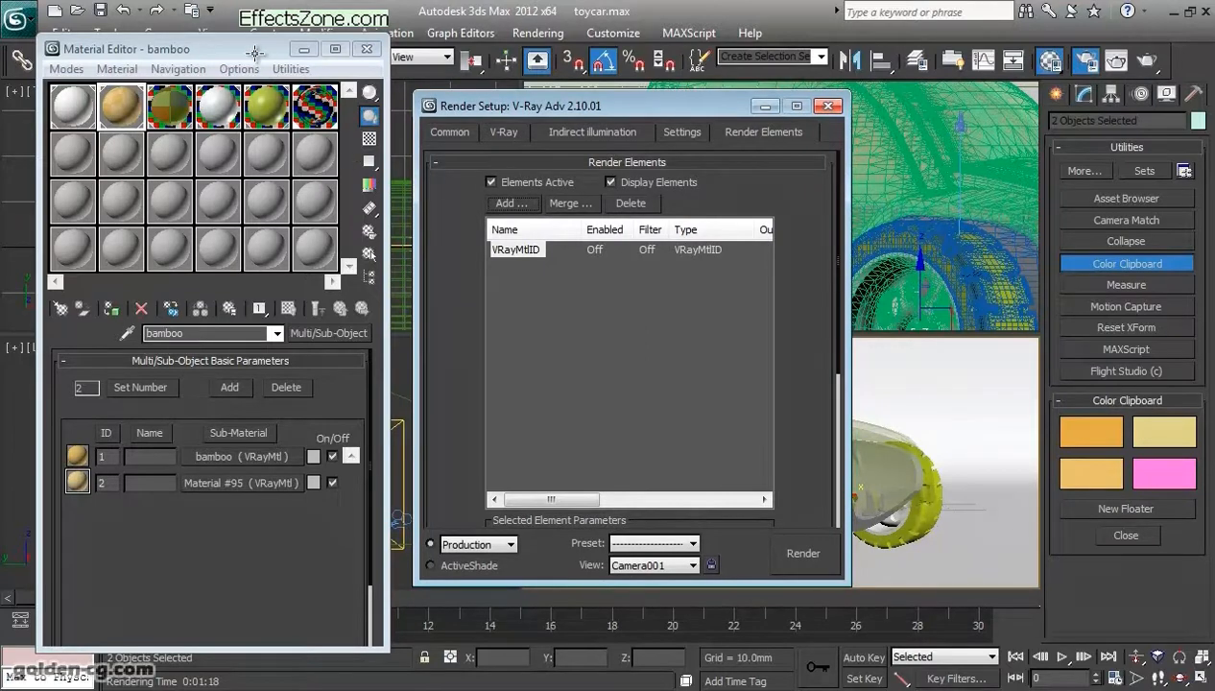
Step: Change the unused 07 - Default material from Standard to VRayLightMtl
{"action": "key", "text": "F10"}
{"action": "left_click", "coordinate": [328, 533]}
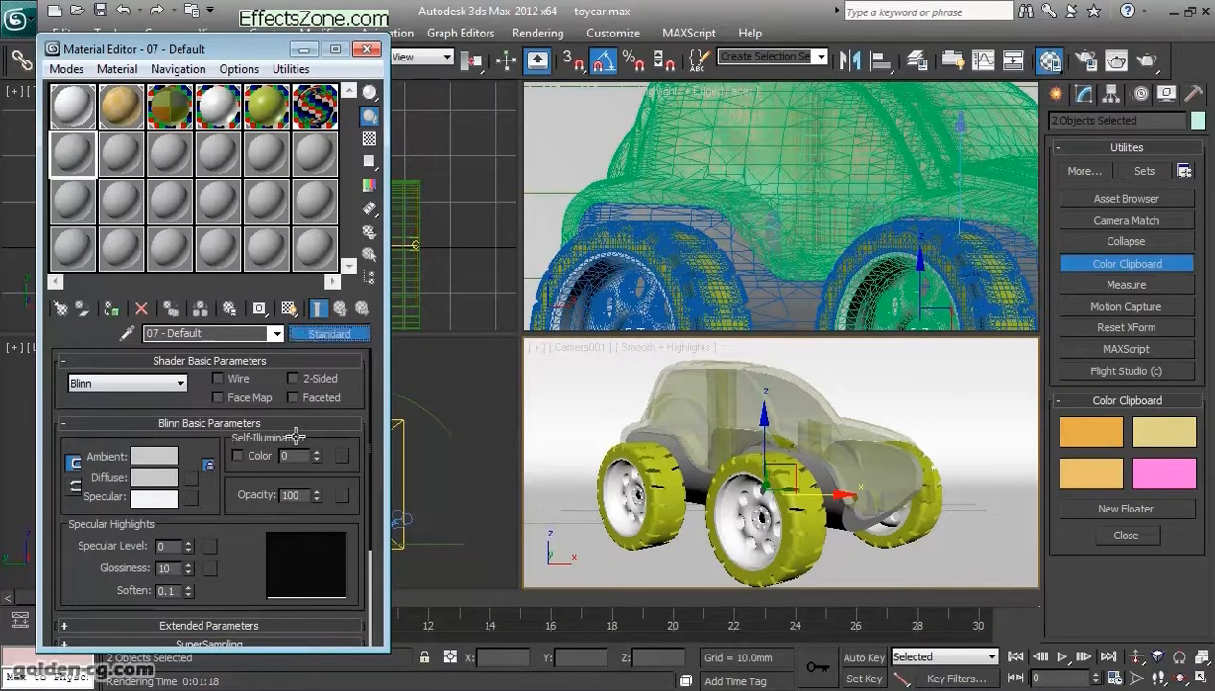
{"action": "left_click", "coordinate": [328, 333]}
{"action": "key", "text": "Up"}
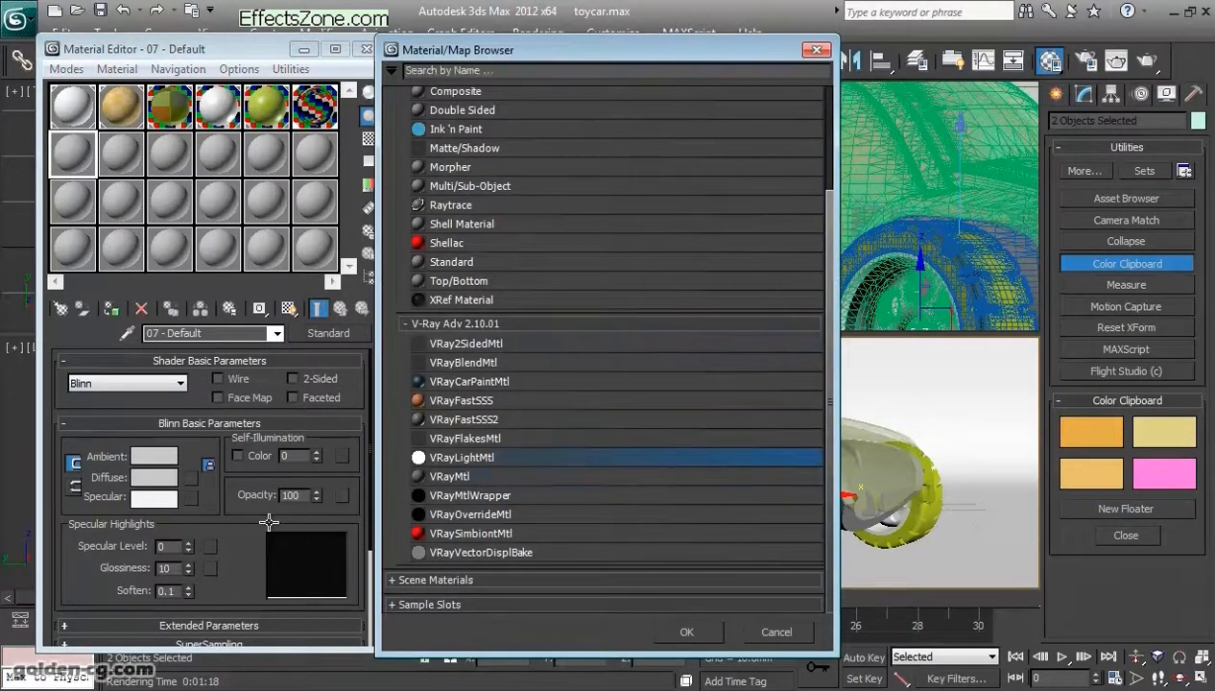
{"action": "key", "text": "Return"}
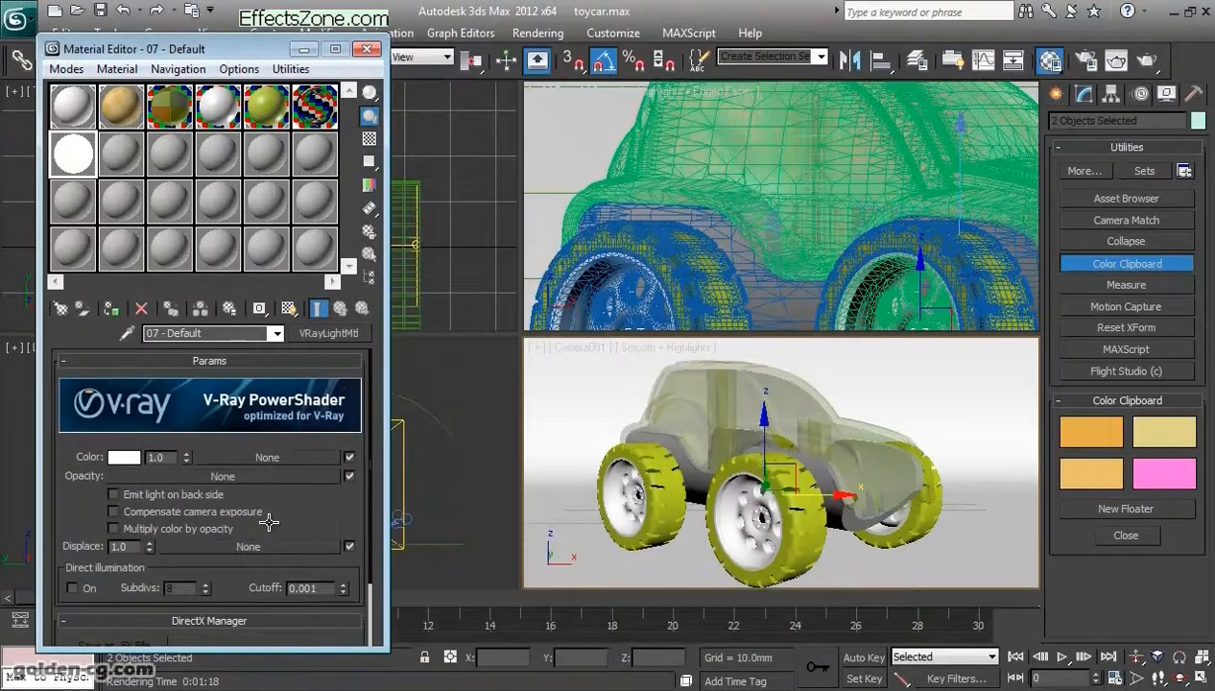
Step: Assign a VRayDirt map to the light material's color
{"action": "left_click", "coordinate": [267, 458]}
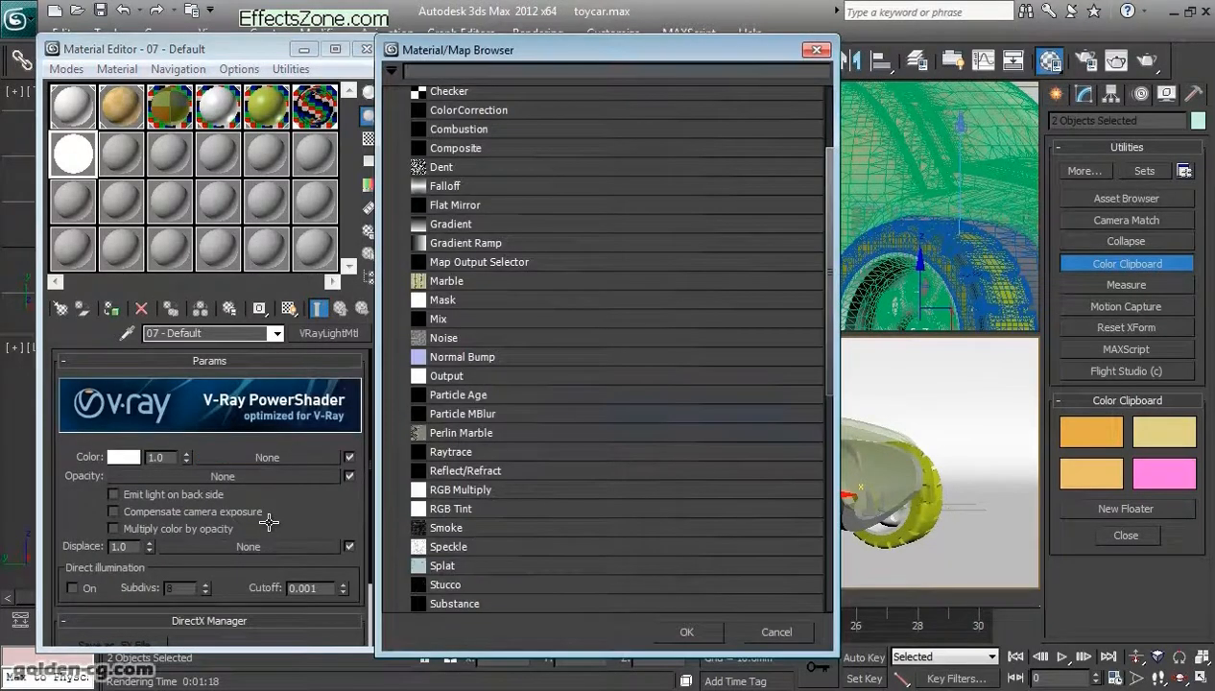
{"action": "scroll", "coordinate": [521, 512], "scroll_direction": "down", "scroll_amount": 2}
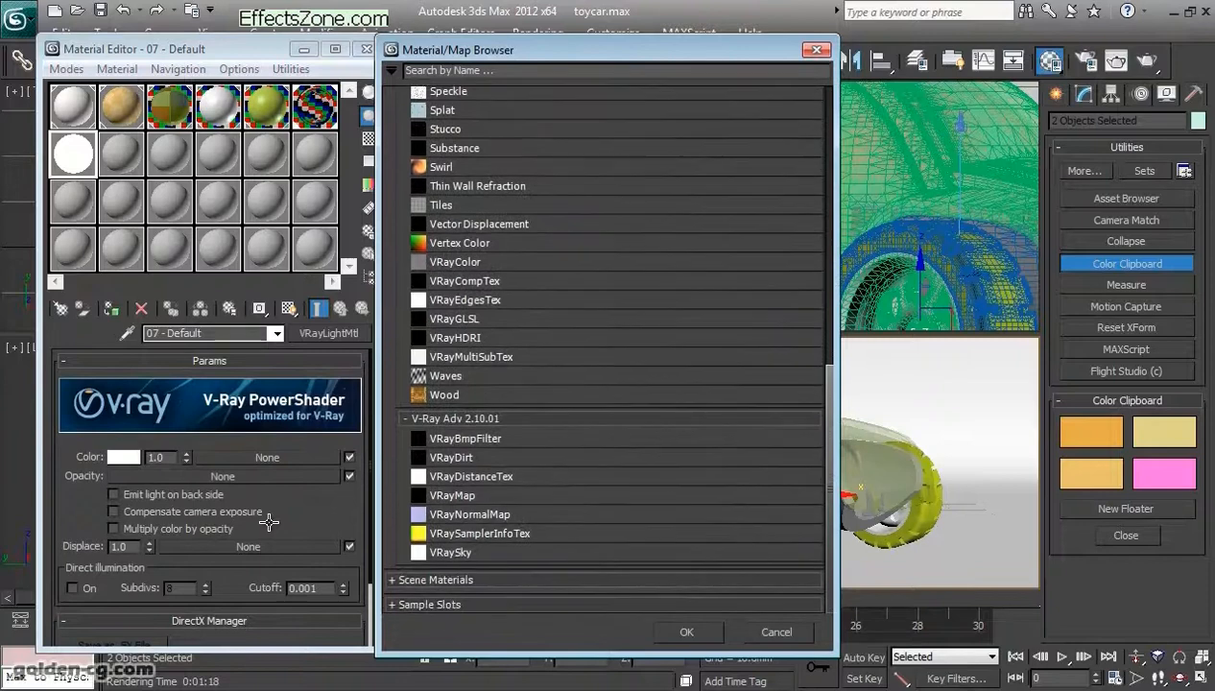
{"action": "double_click", "coordinate": [451, 458]}
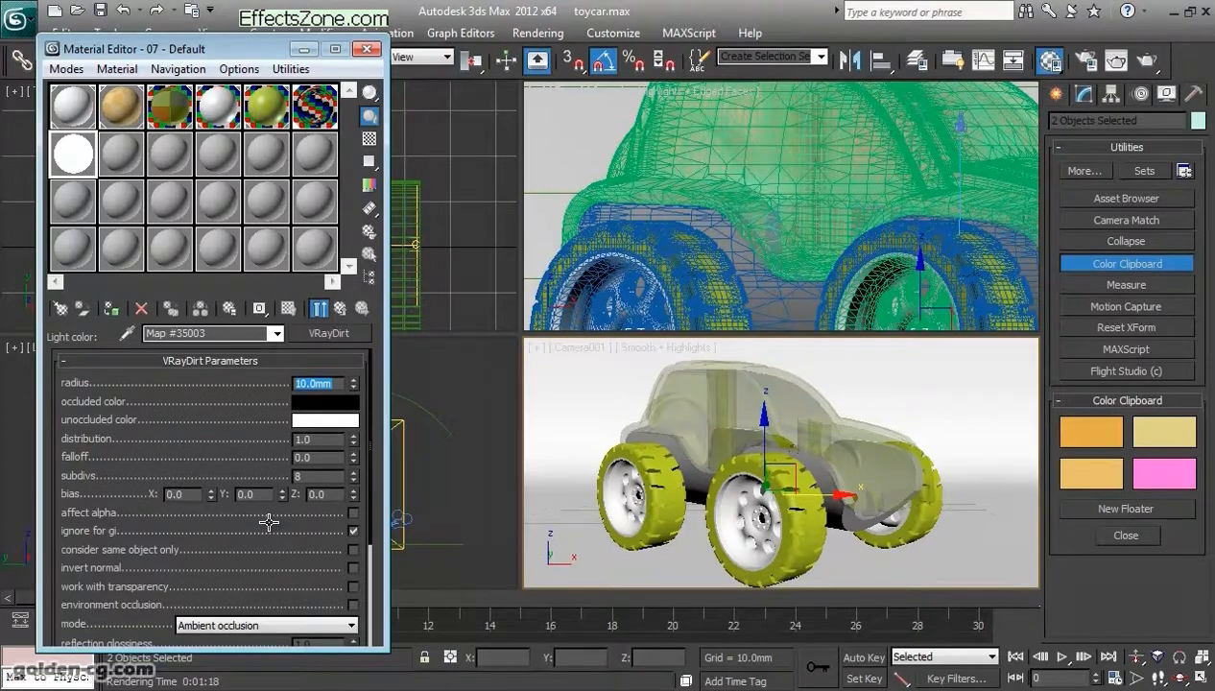
Step: Set the VRayDirt map's radius to 5 mm and its subdivs to 32
{"action": "type", "text": "5"}
{"action": "key", "text": "Return"}
{"action": "key", "text": "Tab"}
{"action": "key", "text": "Tab"}
{"action": "key", "text": "Tab"}
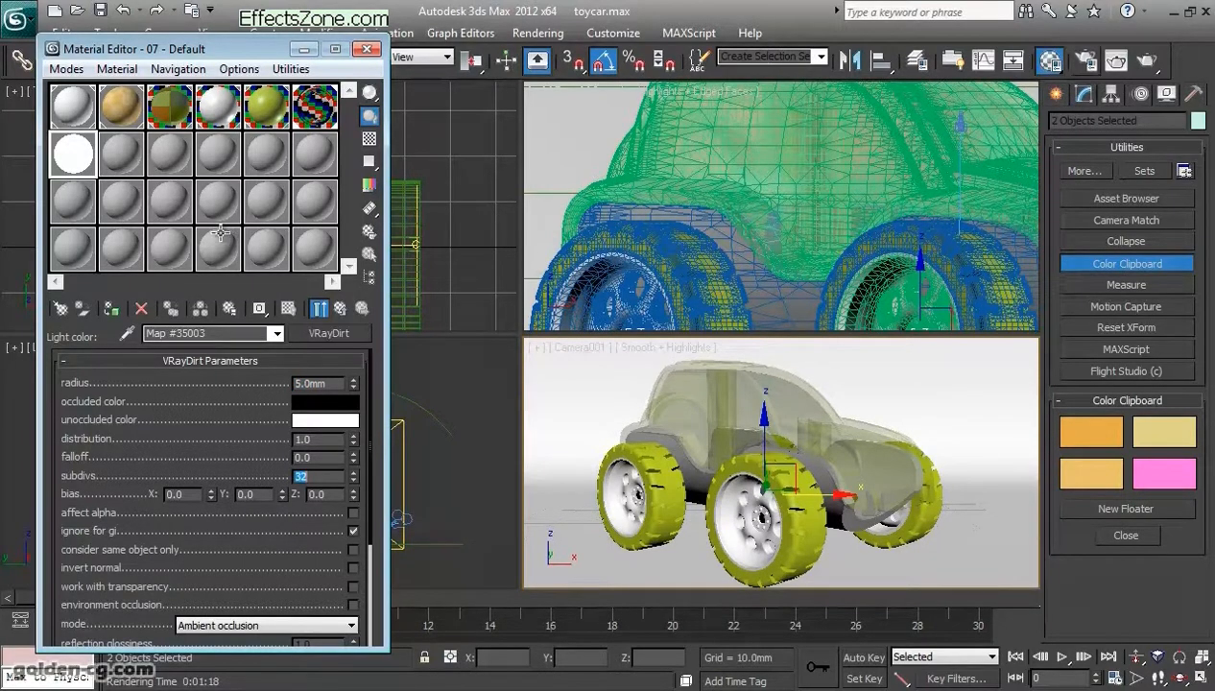
Step: Enable the material override and turn off shadows in the V-Ray global switches
{"action": "left_click", "coordinate": [609, 377]}
{"action": "key", "text": "F10"}
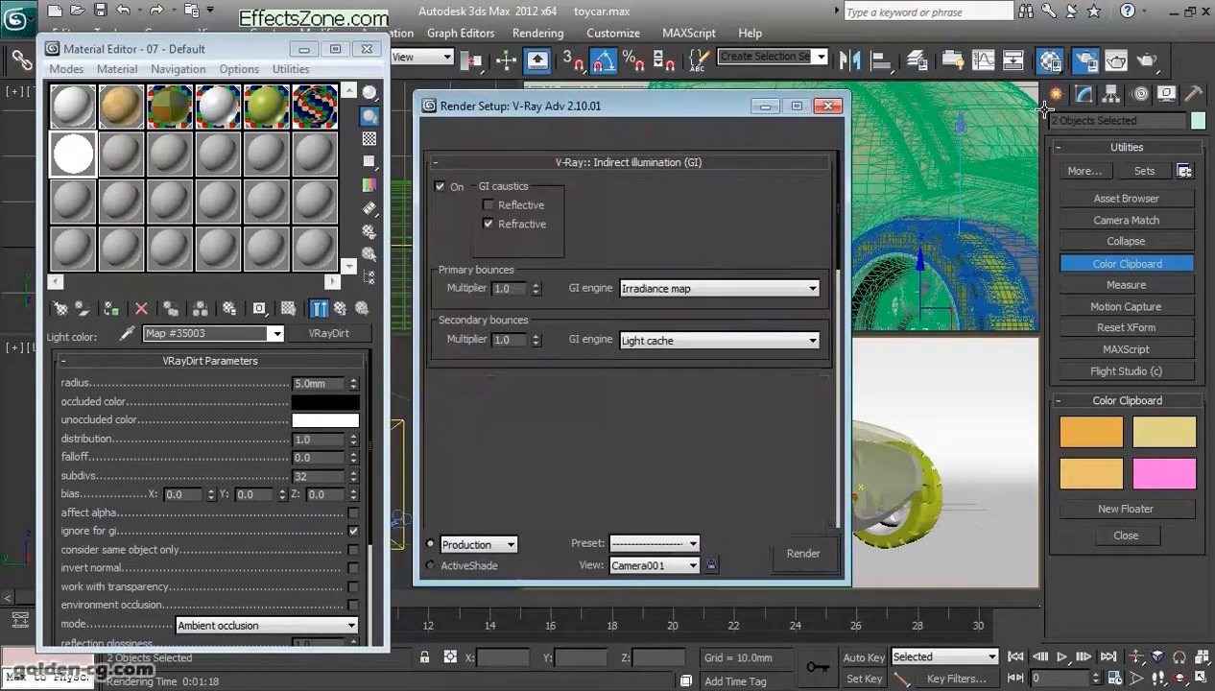
{"action": "left_click", "coordinate": [504, 132]}
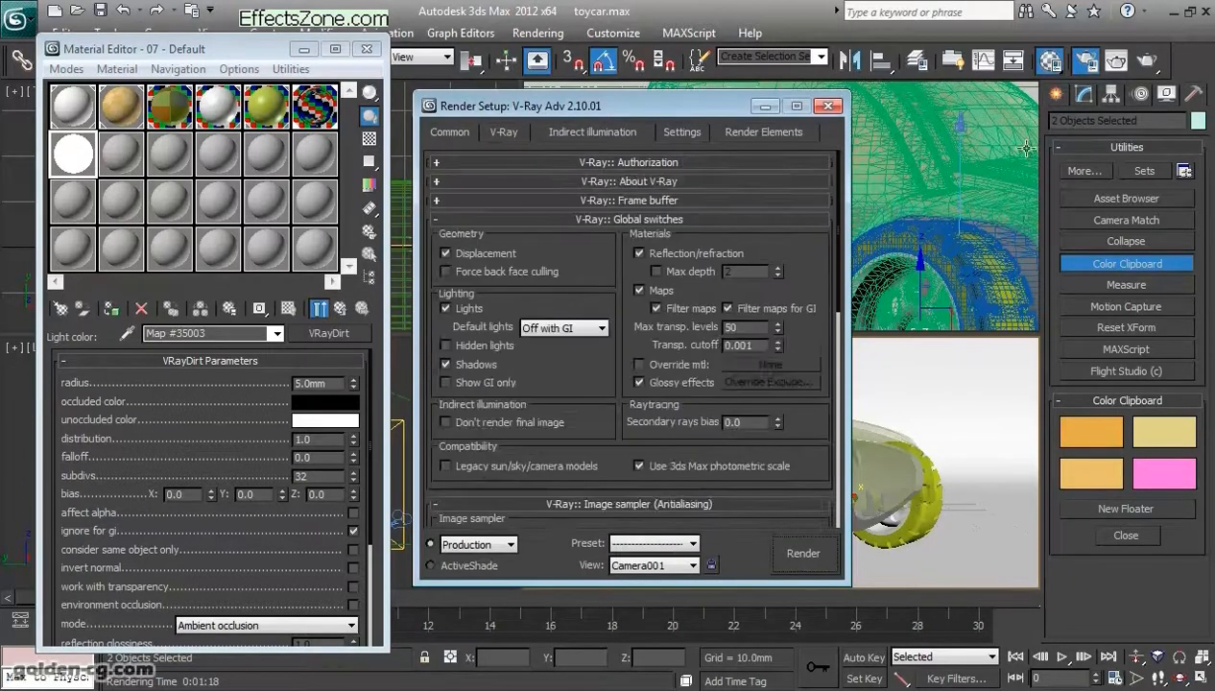
{"action": "scroll", "coordinate": [1037, 111], "scroll_direction": "down", "scroll_amount": 2}
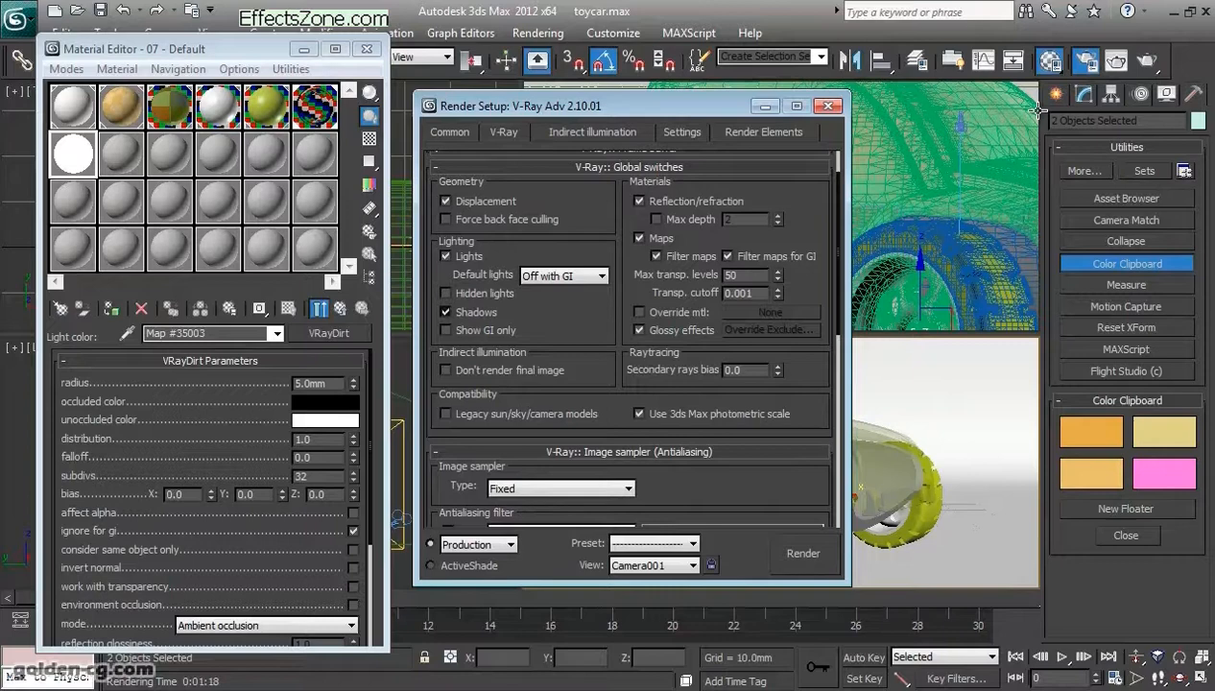
{"action": "left_click", "coordinate": [639, 312]}
Step: Assign the 07 - Default light material as an instance to the override material slot
{"action": "left_click_drag", "start_coordinate": [768, 106], "coordinate": [960, 104]}
{"action": "left_click", "coordinate": [81, 161]}
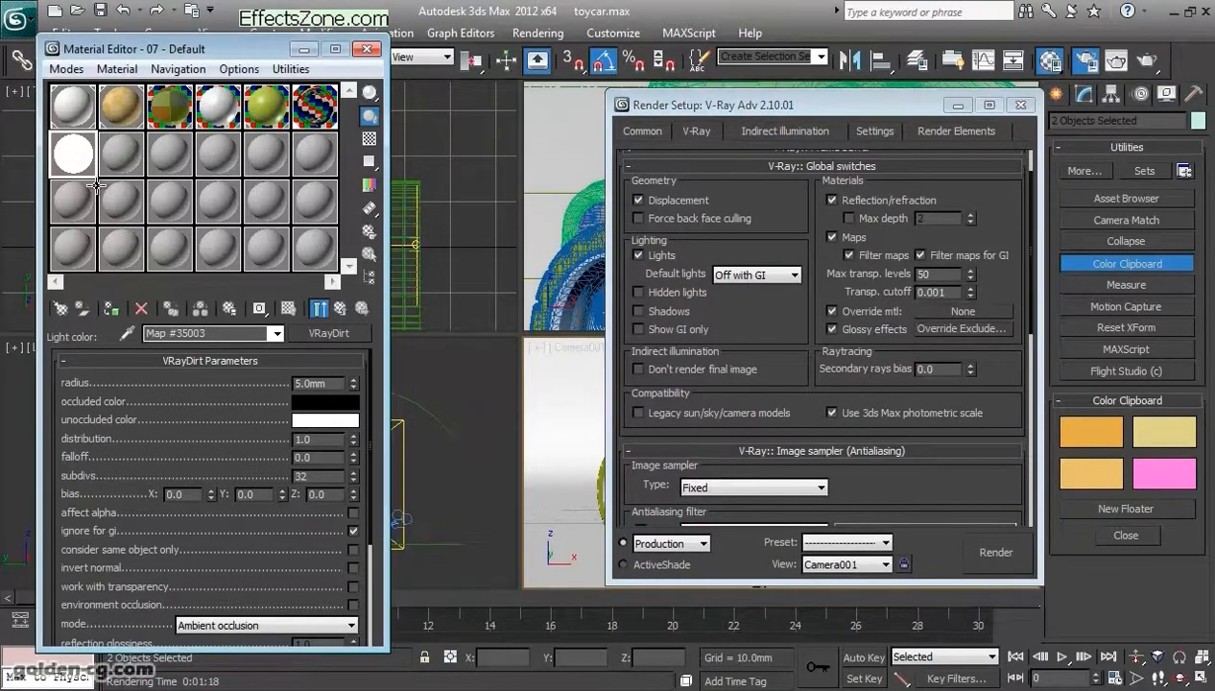
{"action": "left_click_drag", "start_coordinate": [87, 167], "coordinate": [962, 311]}
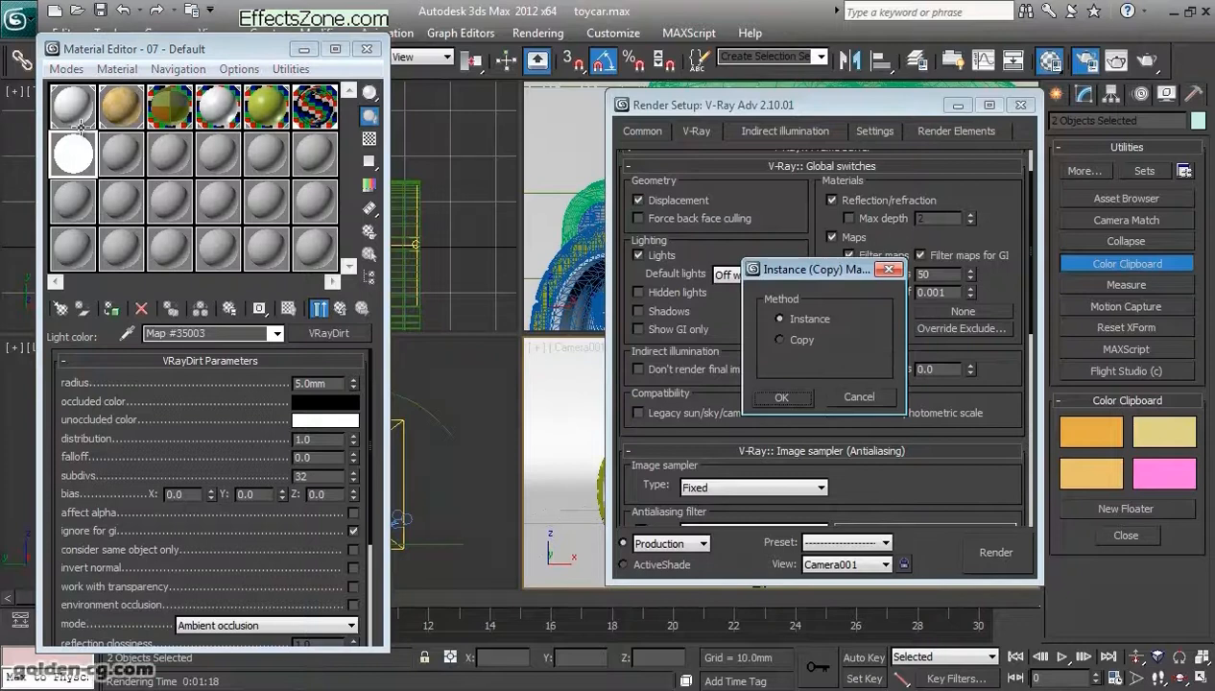
{"action": "key", "text": "Return"}
Step: Keep the Catmull-Rom antialiasing filter and set V-Ray color mapping to Linear multiply with gamma 1.0
{"action": "scroll", "coordinate": [134, 175], "scroll_direction": "up", "scroll_amount": 3}
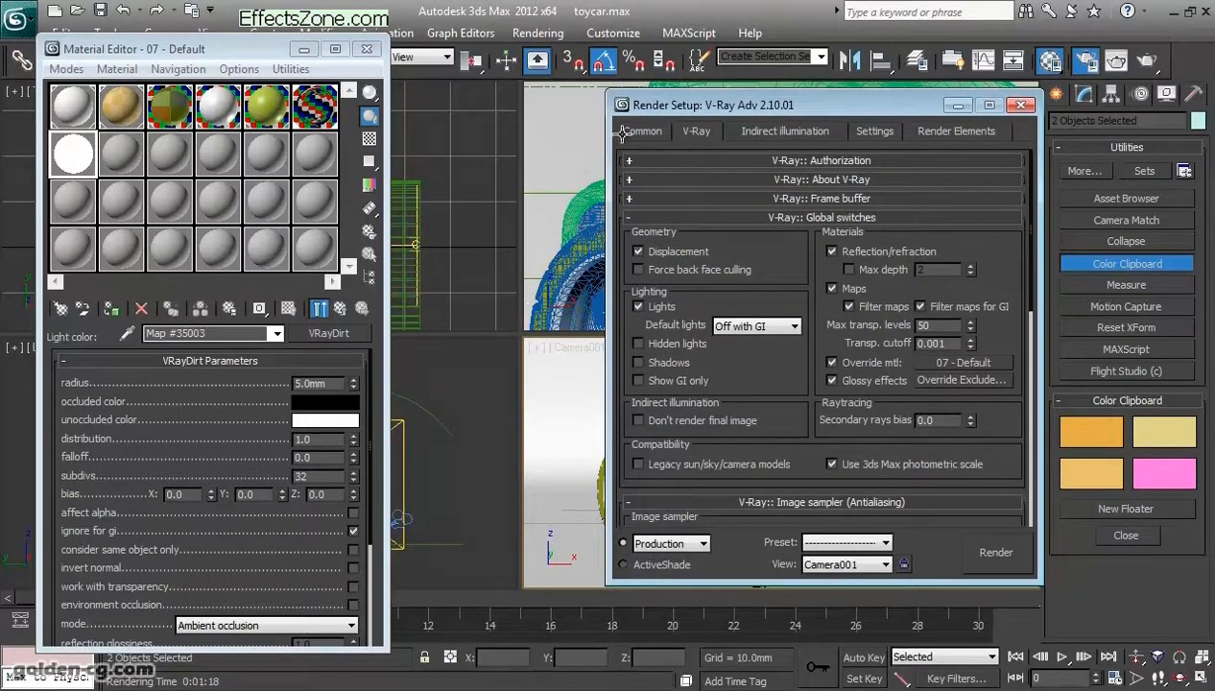
{"action": "scroll", "coordinate": [633, 132], "scroll_direction": "down", "scroll_amount": 4}
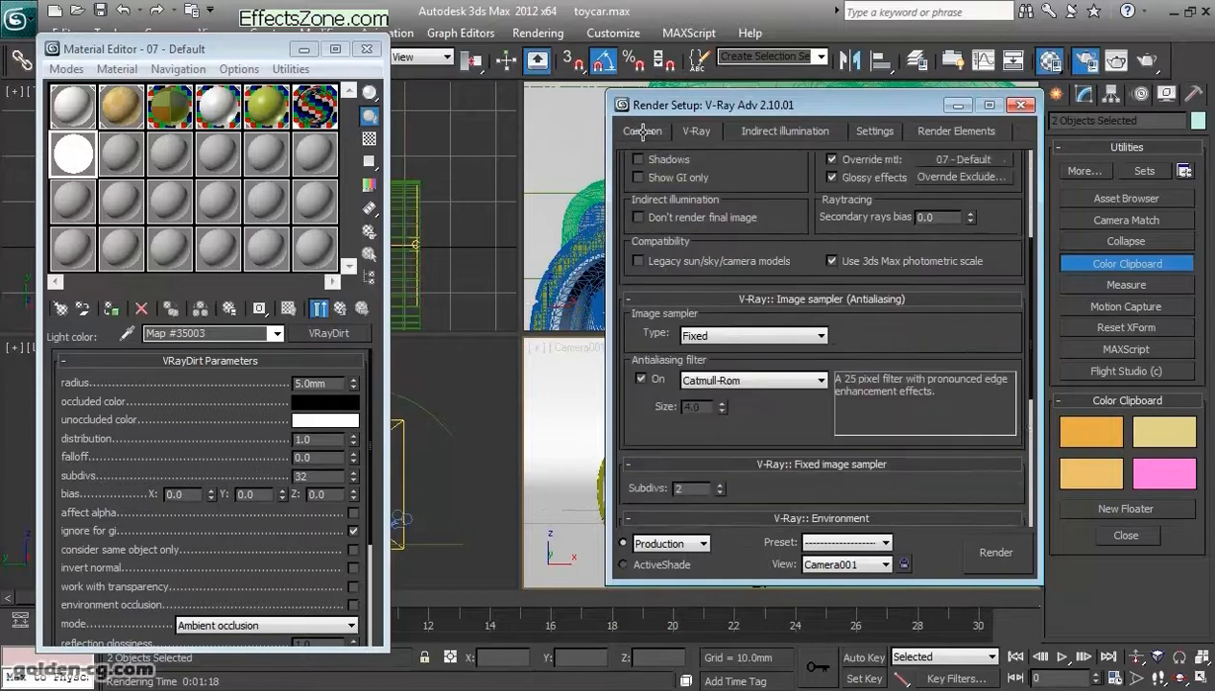
{"action": "left_click", "coordinate": [738, 361]}
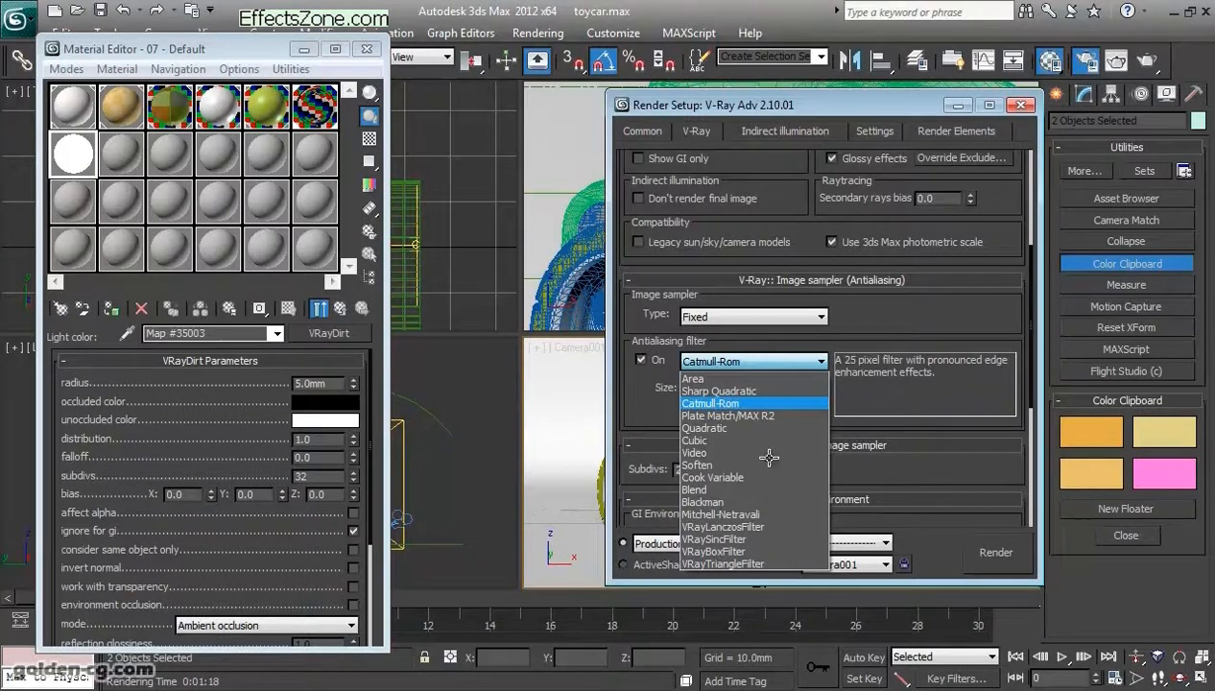
{"action": "left_click", "coordinate": [686, 130]}
{"action": "scroll", "coordinate": [702, 130], "scroll_direction": "down", "scroll_amount": 2}
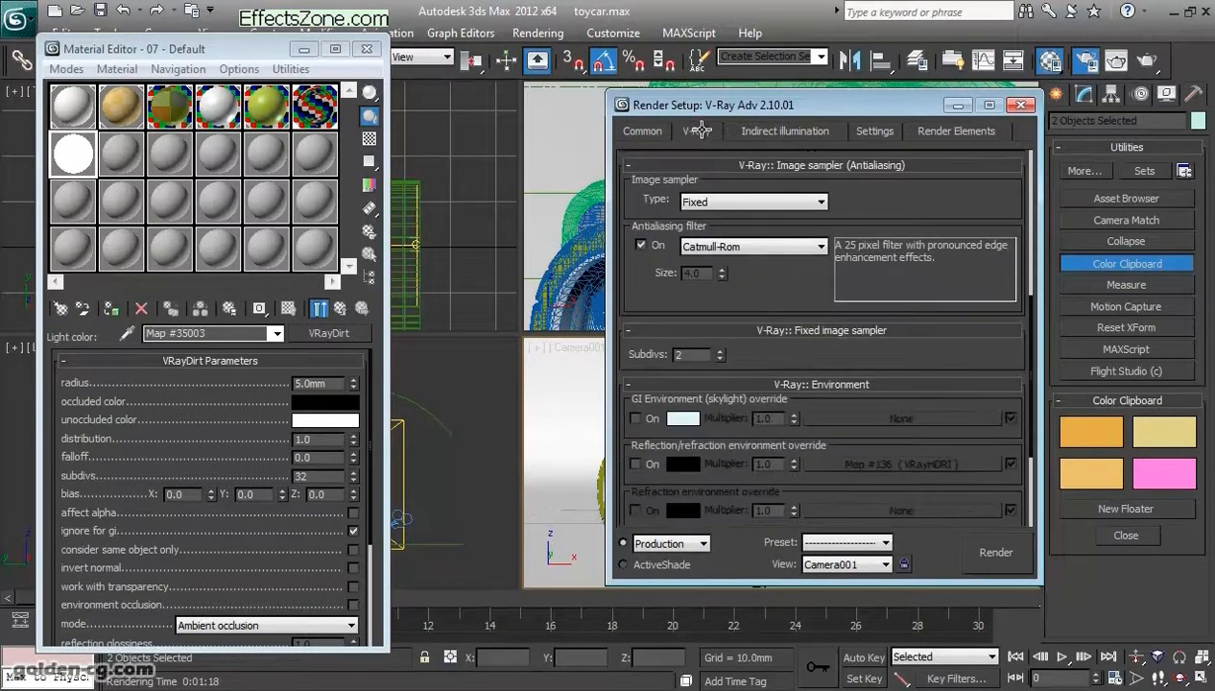
{"action": "scroll", "coordinate": [749, 131], "scroll_direction": "down", "scroll_amount": 2}
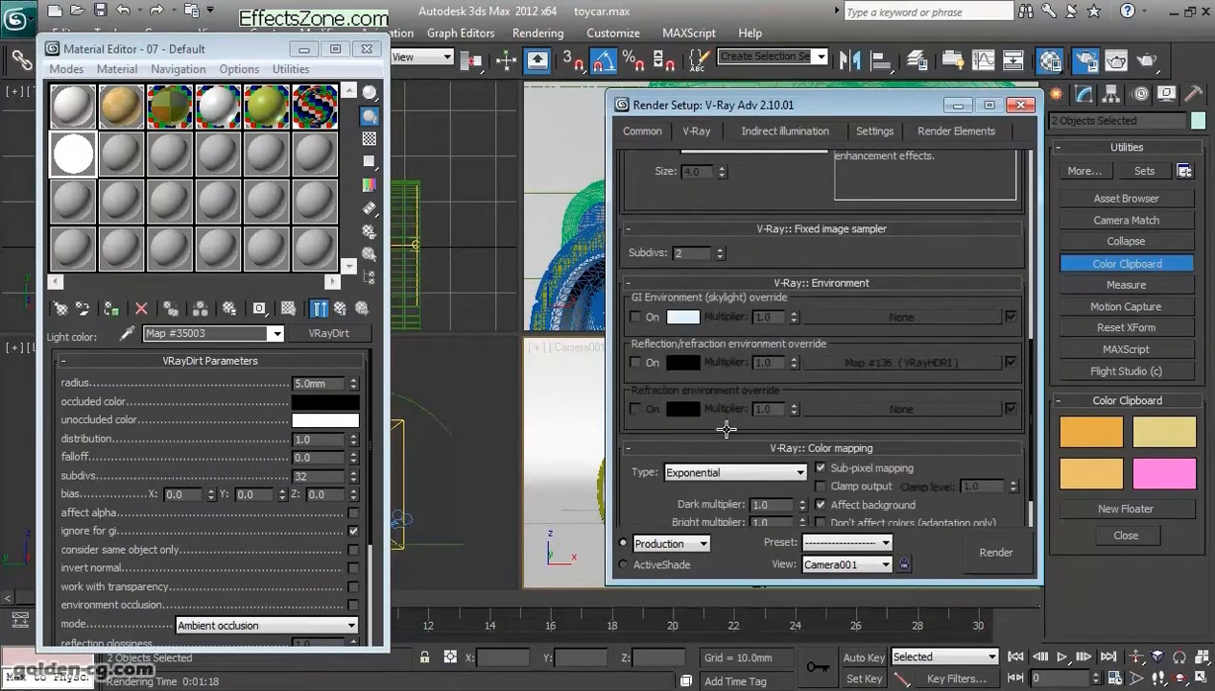
{"action": "scroll", "coordinate": [726, 429], "scroll_direction": "down", "scroll_amount": 1}
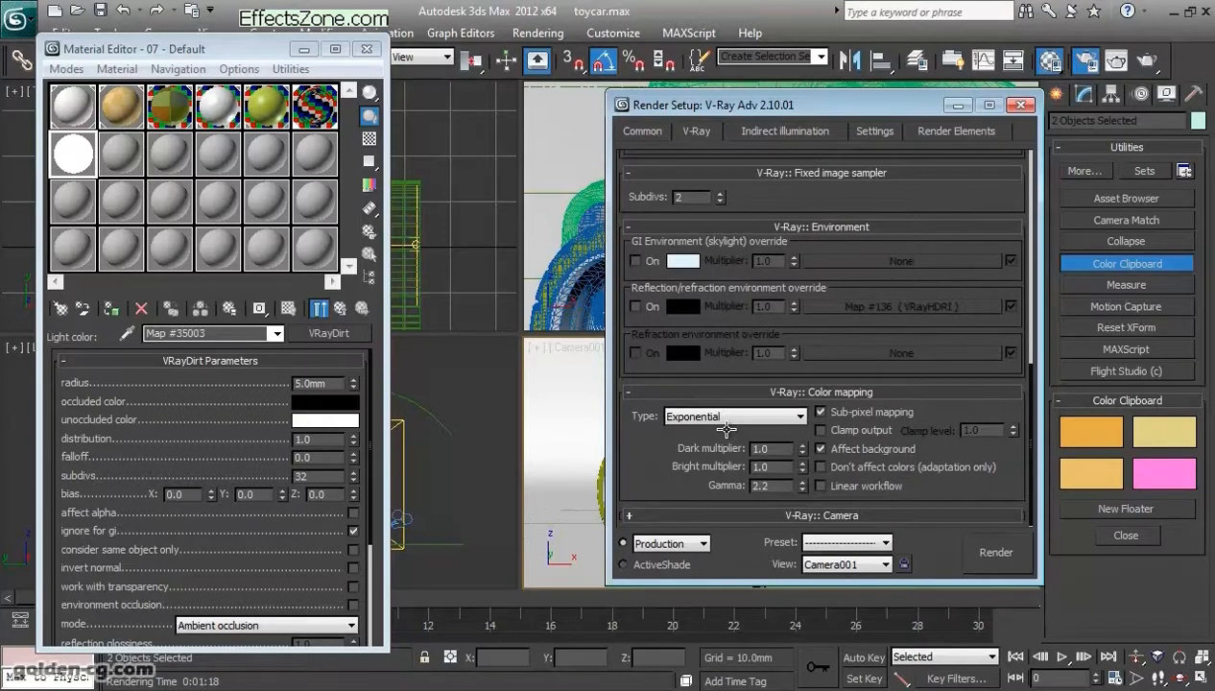
{"action": "left_click", "coordinate": [727, 418]}
{"action": "left_click", "coordinate": [727, 429]}
Step: Turn off V-Ray indirect illumination, return to the V-Ray settings and move the Render Setup window off the camera view
{"action": "key", "text": "ctrl+Tab"}
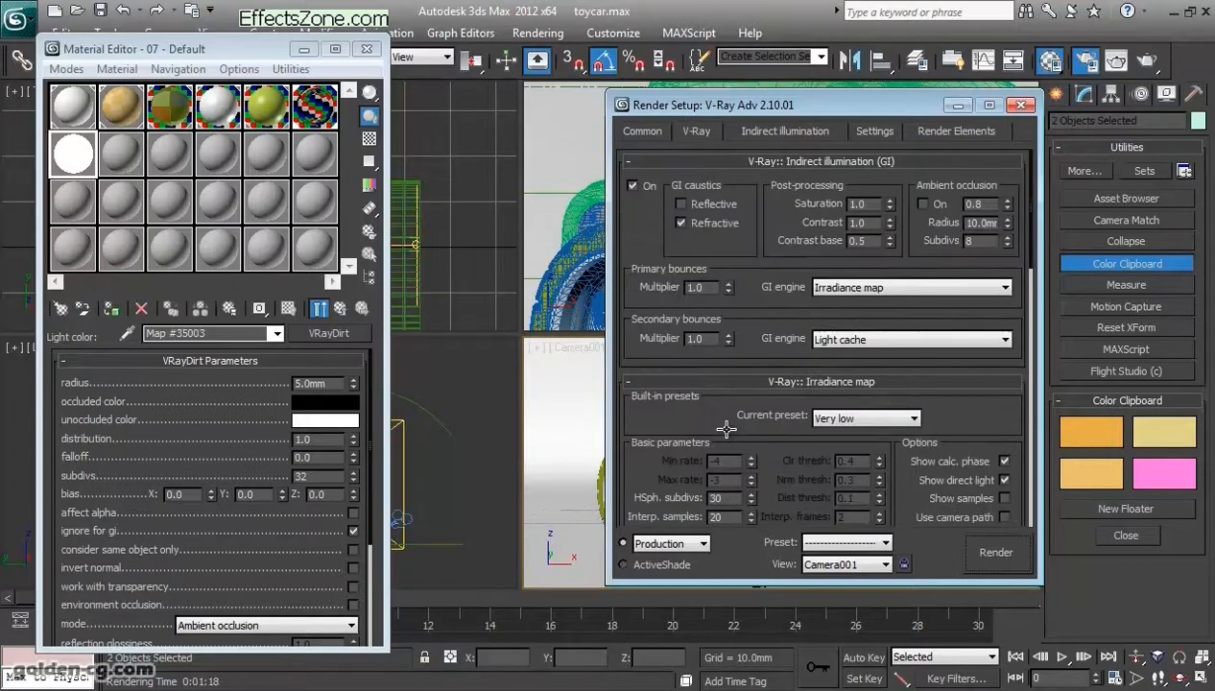
{"action": "key", "text": "space"}
{"action": "key", "text": "ctrl+shift+Tab"}
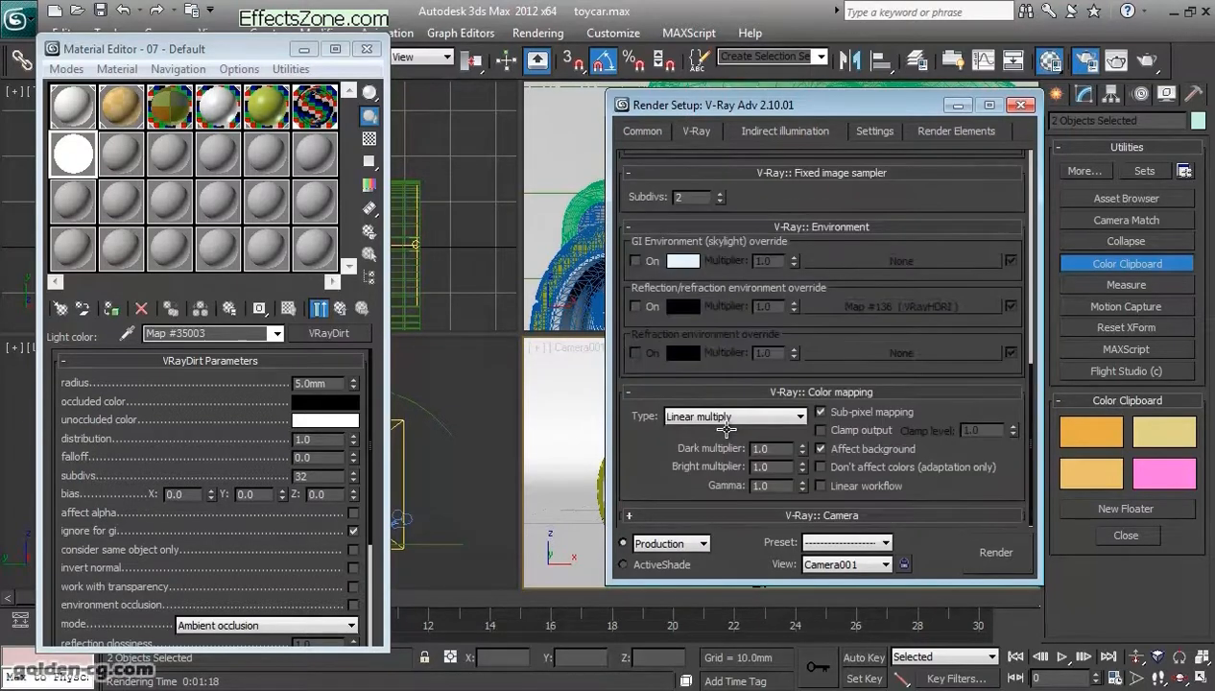
{"action": "key", "text": "ctrl+shift+Tab"}
{"action": "left_click", "coordinate": [697, 131]}
{"action": "left_click_drag", "start_coordinate": [845, 105], "coordinate": [441, 90]}
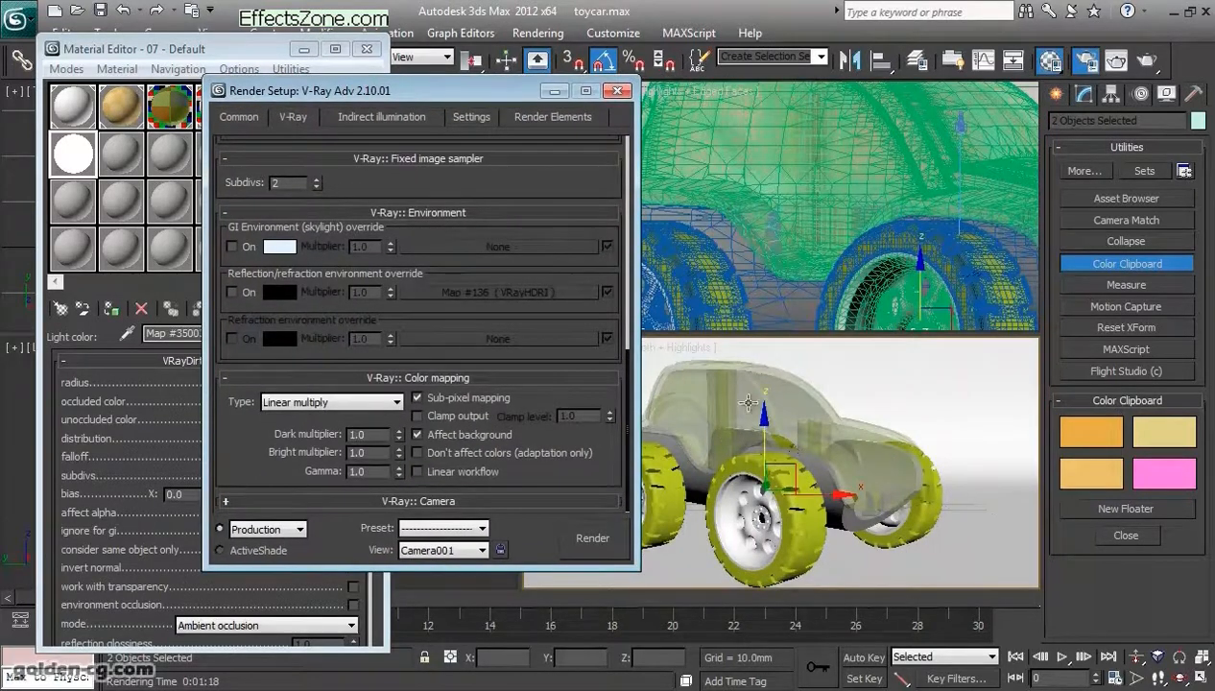
Step: Render the ambient occlusion pass from the camera, display the RGB color channel in the V-Ray frame buffer and rerender with VRayDirt radius 6.0mm
{"action": "key", "text": "shift+q"}
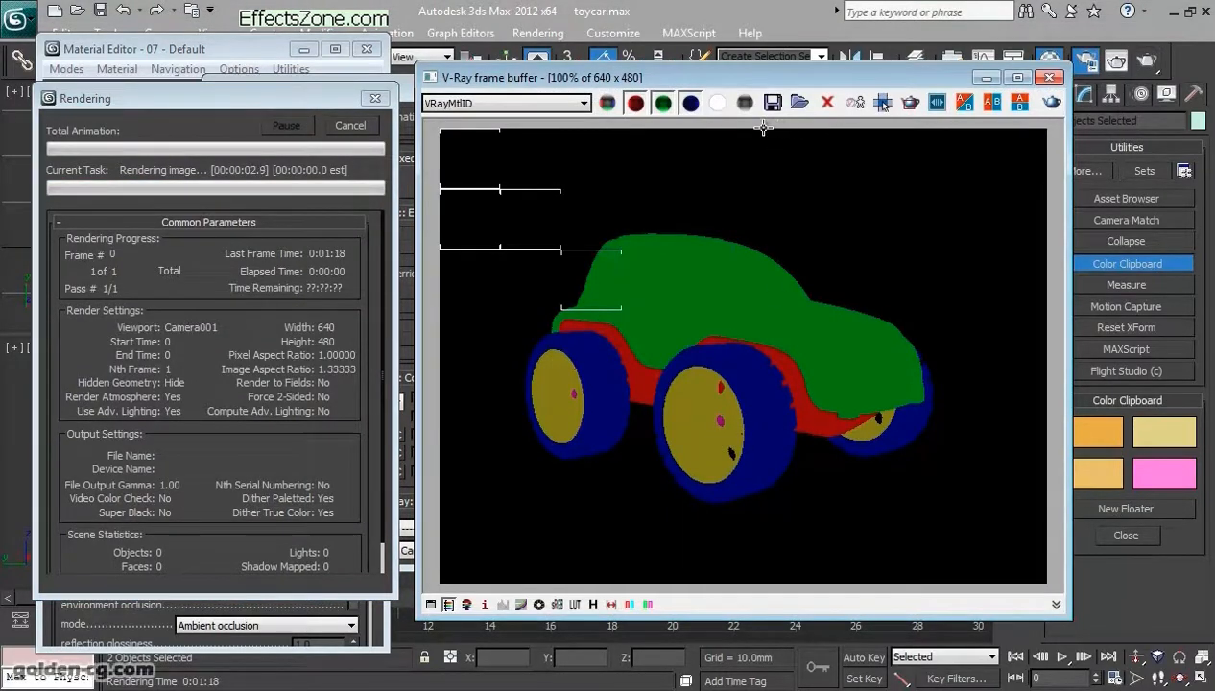
{"action": "left_click", "coordinate": [583, 103]}
{"action": "left_click", "coordinate": [509, 118]}
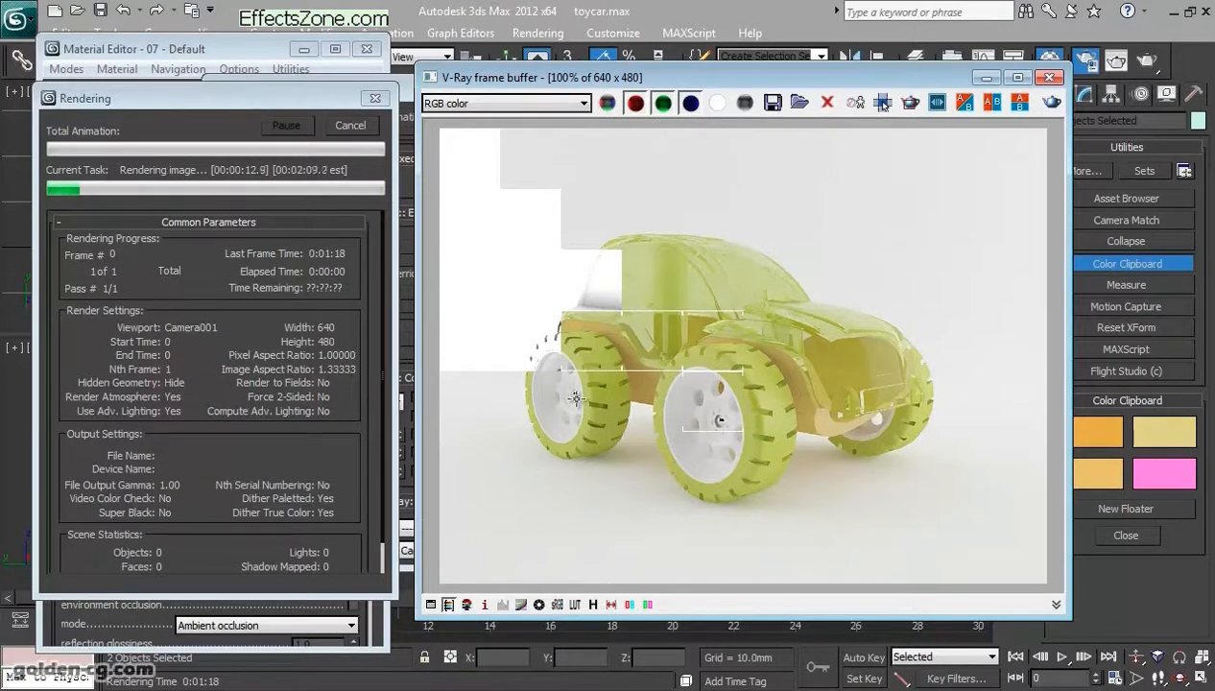
{"action": "scroll", "coordinate": [640, 134], "scroll_direction": "up", "scroll_amount": 2}
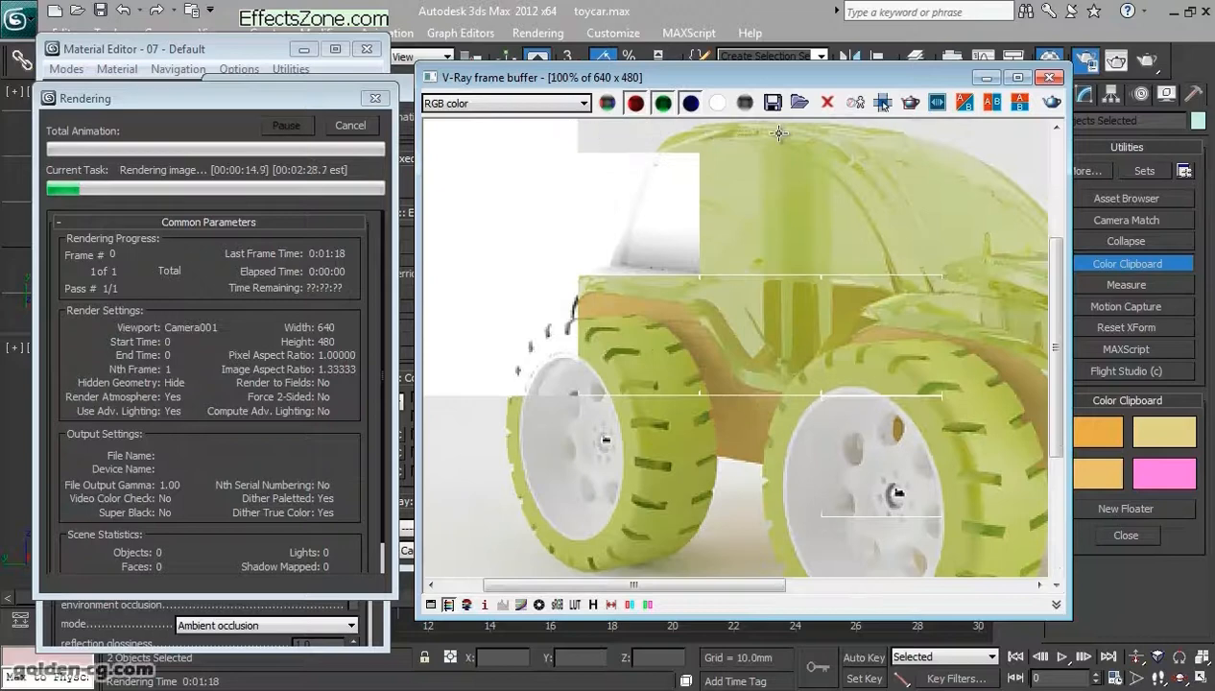
{"action": "scroll", "coordinate": [779, 133], "scroll_direction": "down", "scroll_amount": 2}
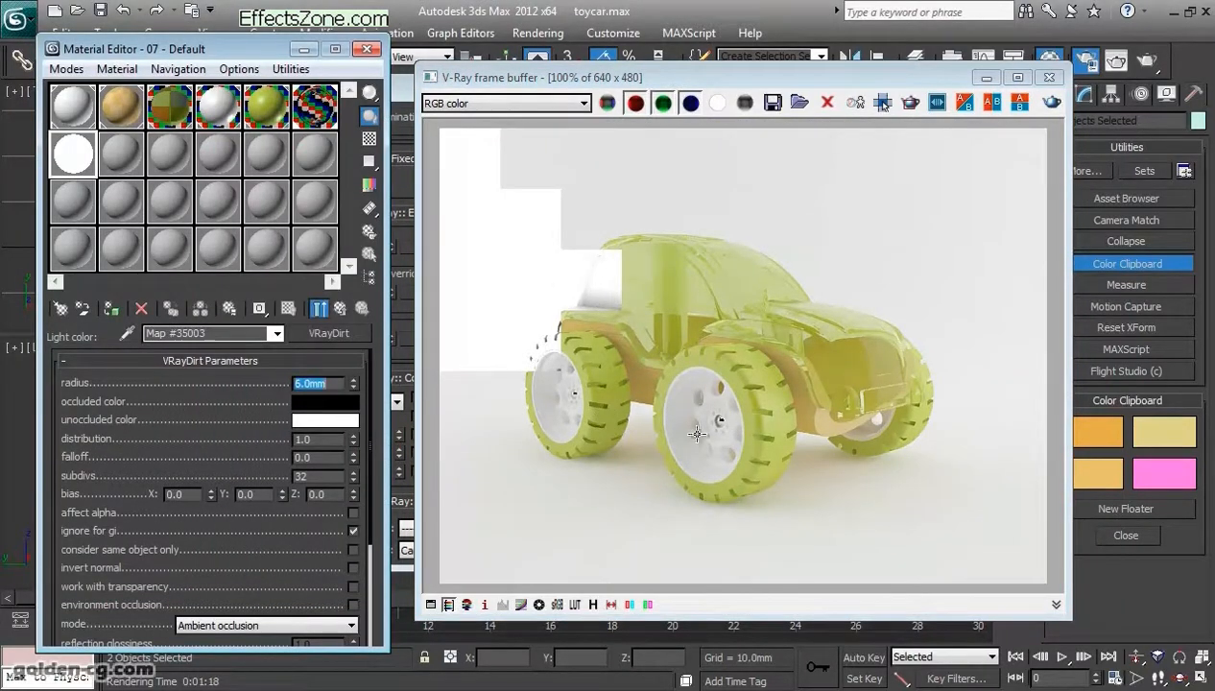
{"action": "left_click", "coordinate": [1052, 102]}
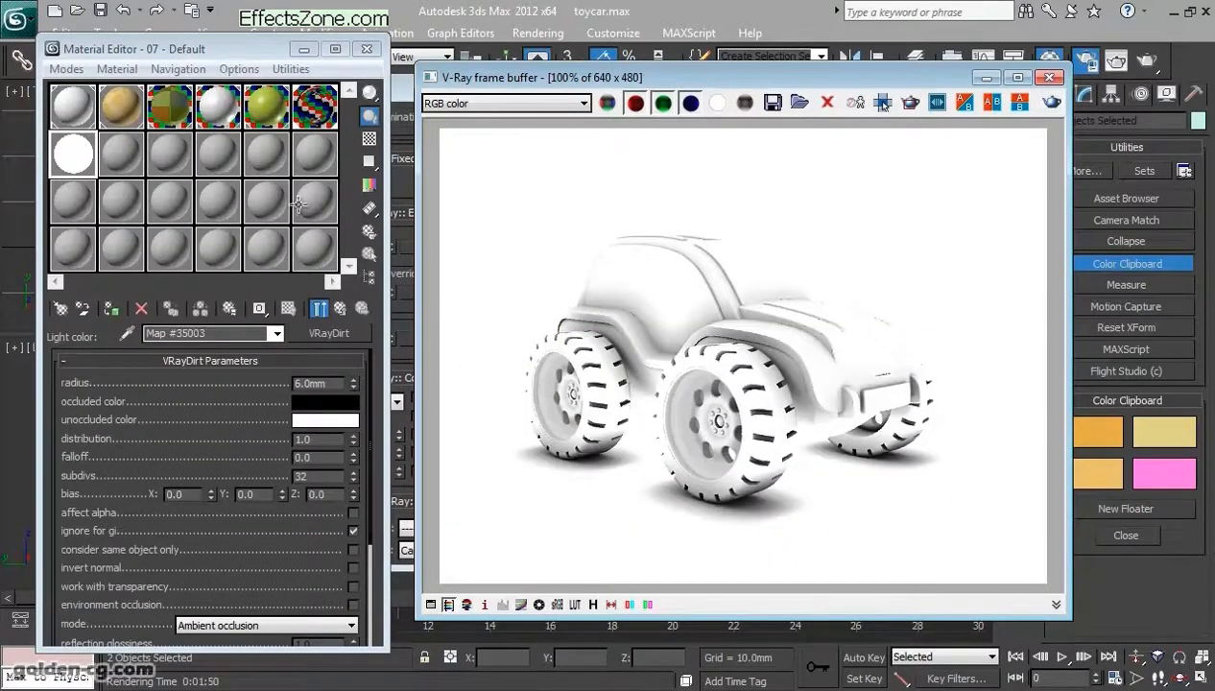
Step: Save the ambient occlusion render as AO.tga in the render folder, as a compressed 24-bit Targa
{"action": "left_click", "coordinate": [773, 102]}
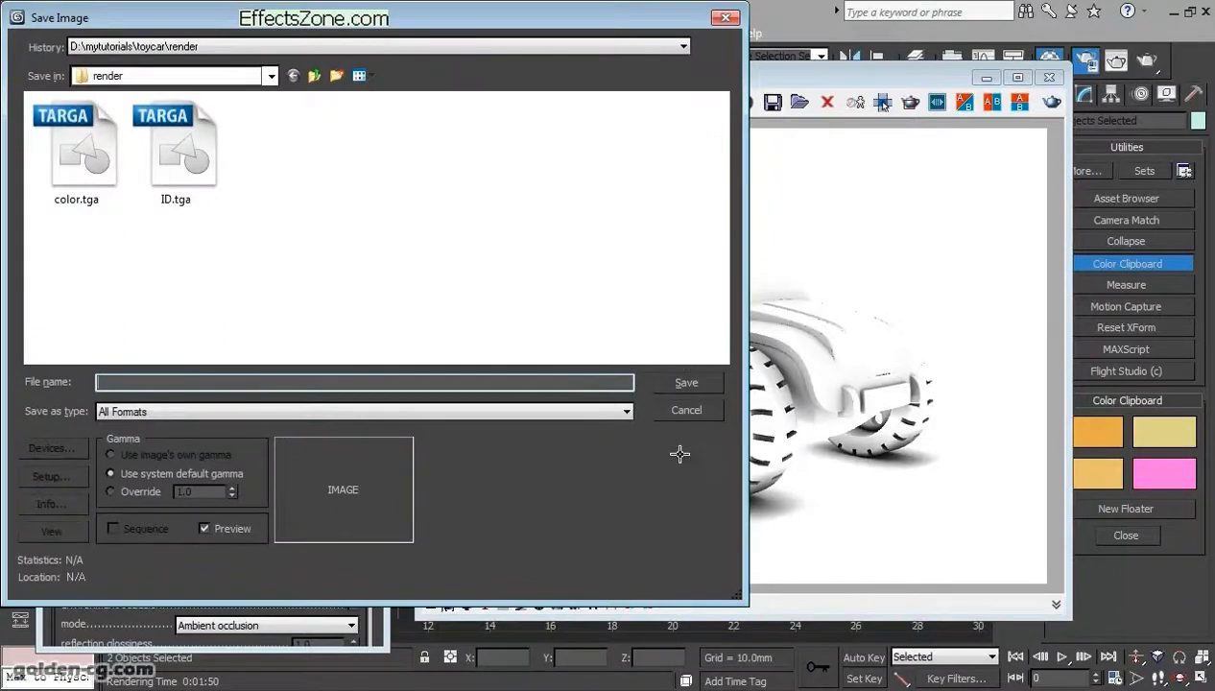
{"action": "type", "text": "AO.tga"}
{"action": "key", "text": "Return"}
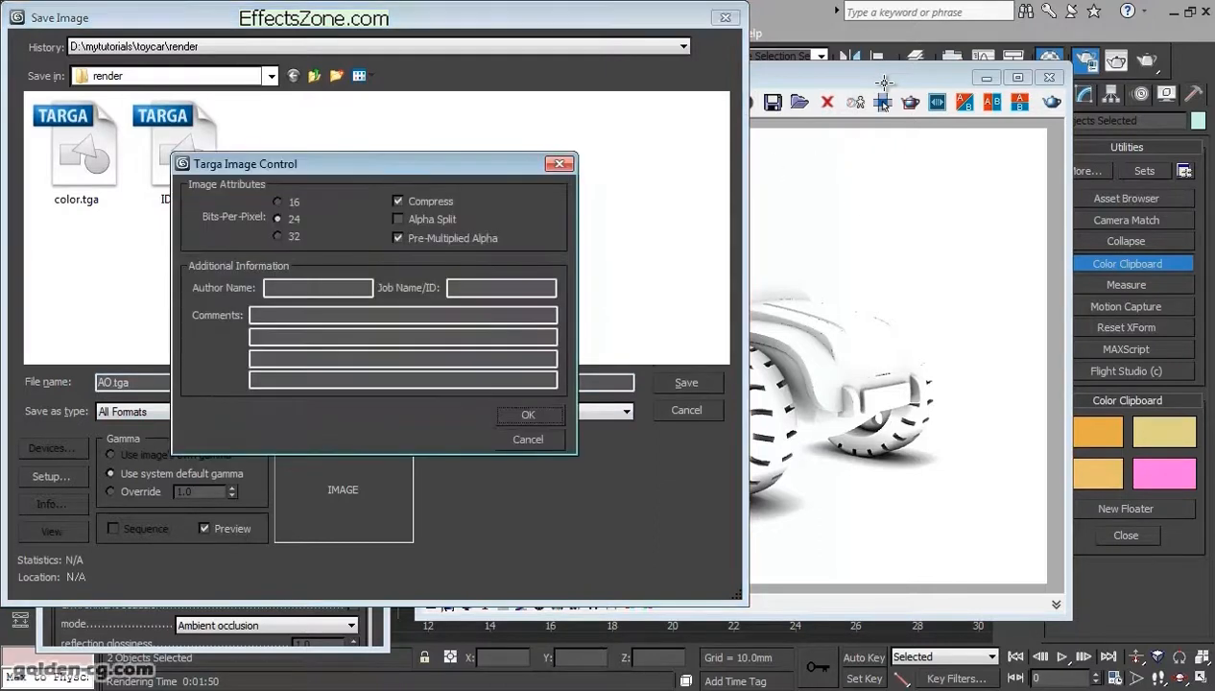
{"action": "key", "text": "Return"}
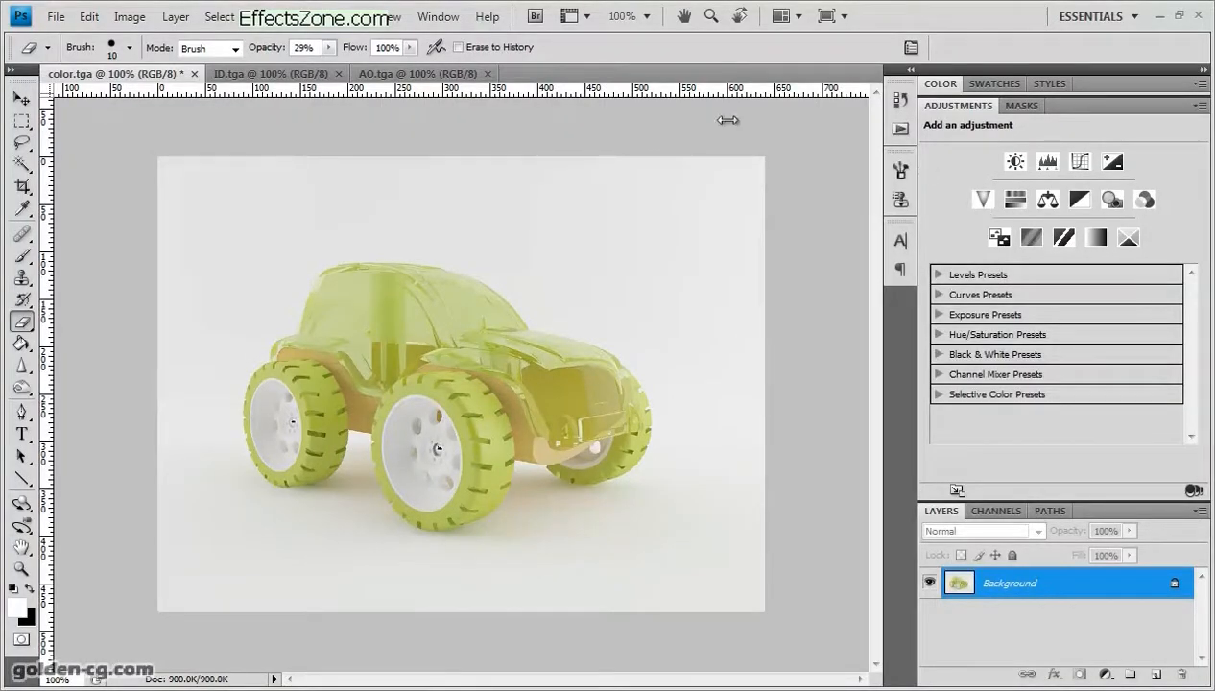
Step: Switch to Photoshop and paste the whole ID.tga image as a new layer above the background in color.tga
{"action": "left_click", "coordinate": [306, 74]}
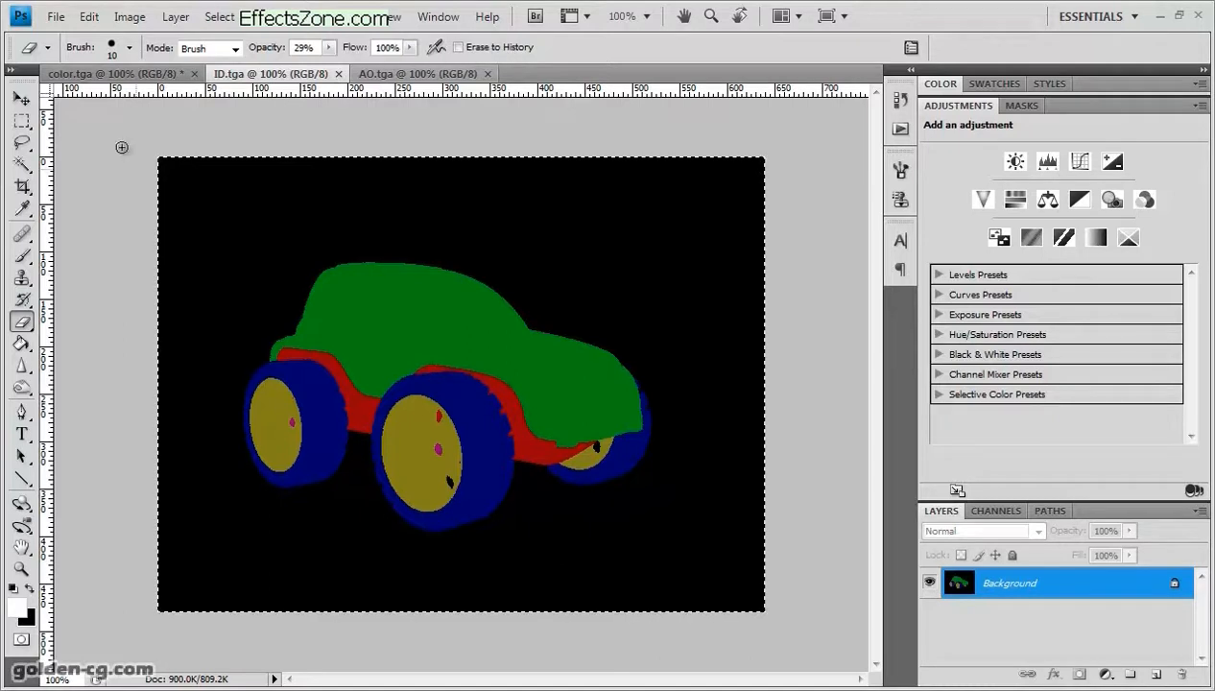
{"action": "left_click", "coordinate": [134, 74]}
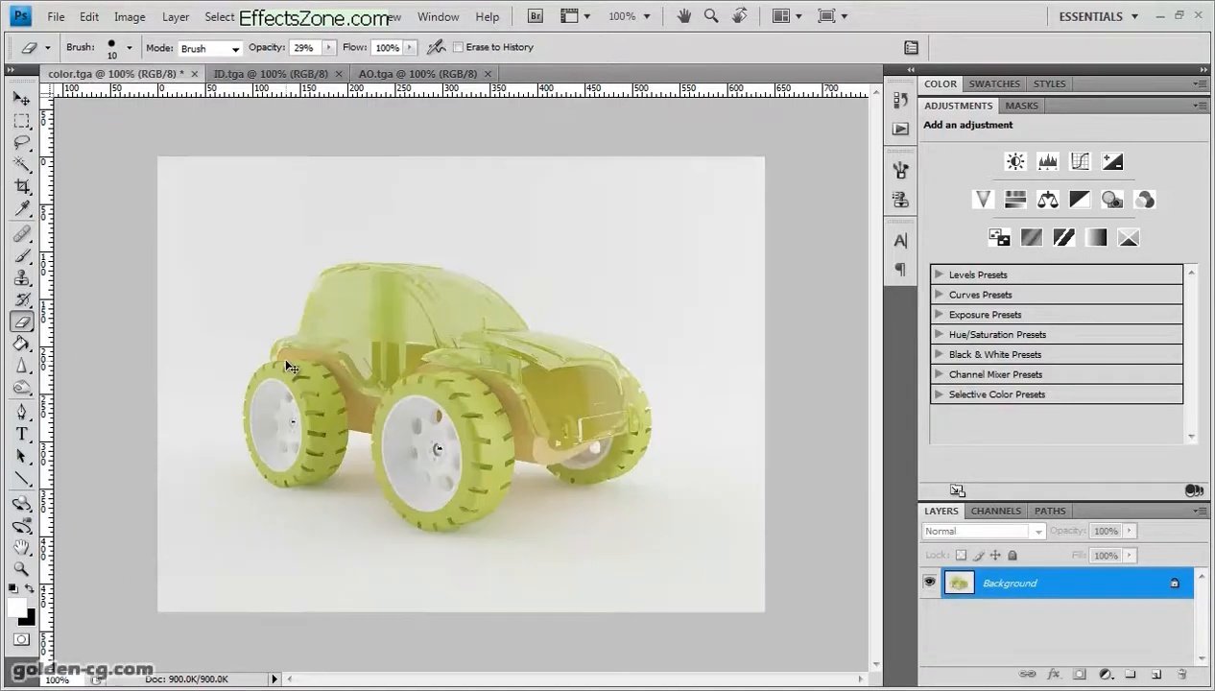
{"action": "key", "text": "ctrl+v"}
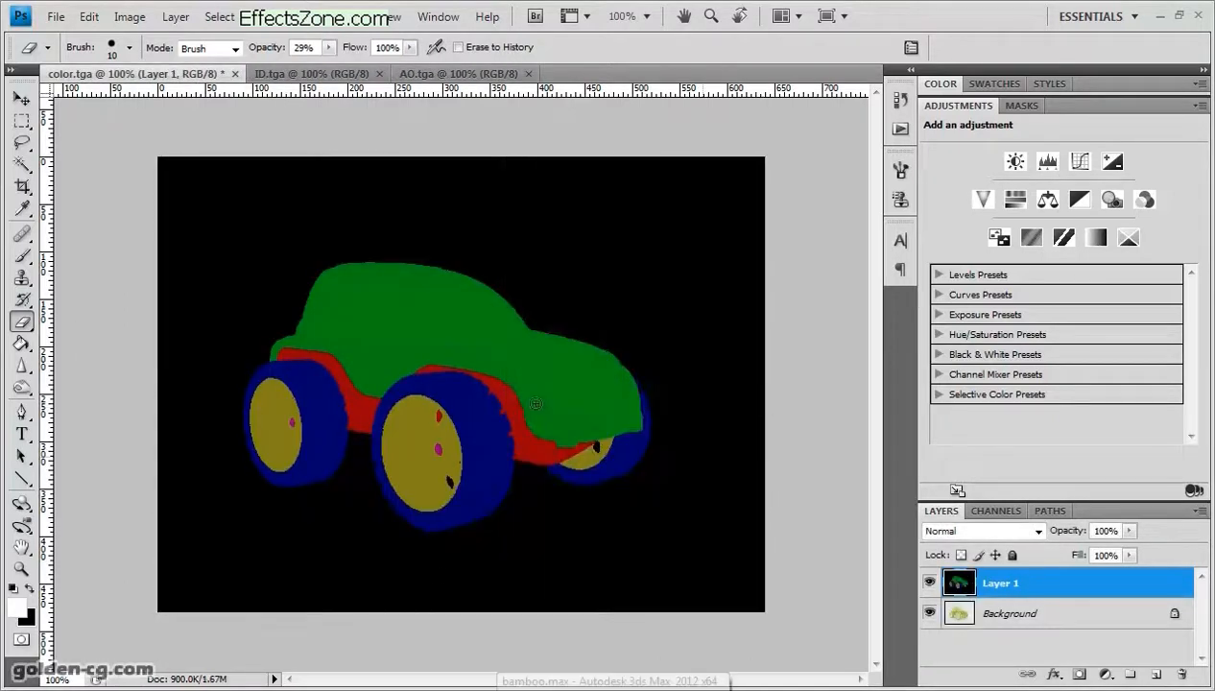
Step: Select the green car body on Layer 1 with the Magic Wand and hide the layer to view the selection over the render
{"action": "left_click", "coordinate": [21, 164]}
{"action": "left_click", "coordinate": [424, 342]}
{"action": "left_click", "coordinate": [929, 583]}
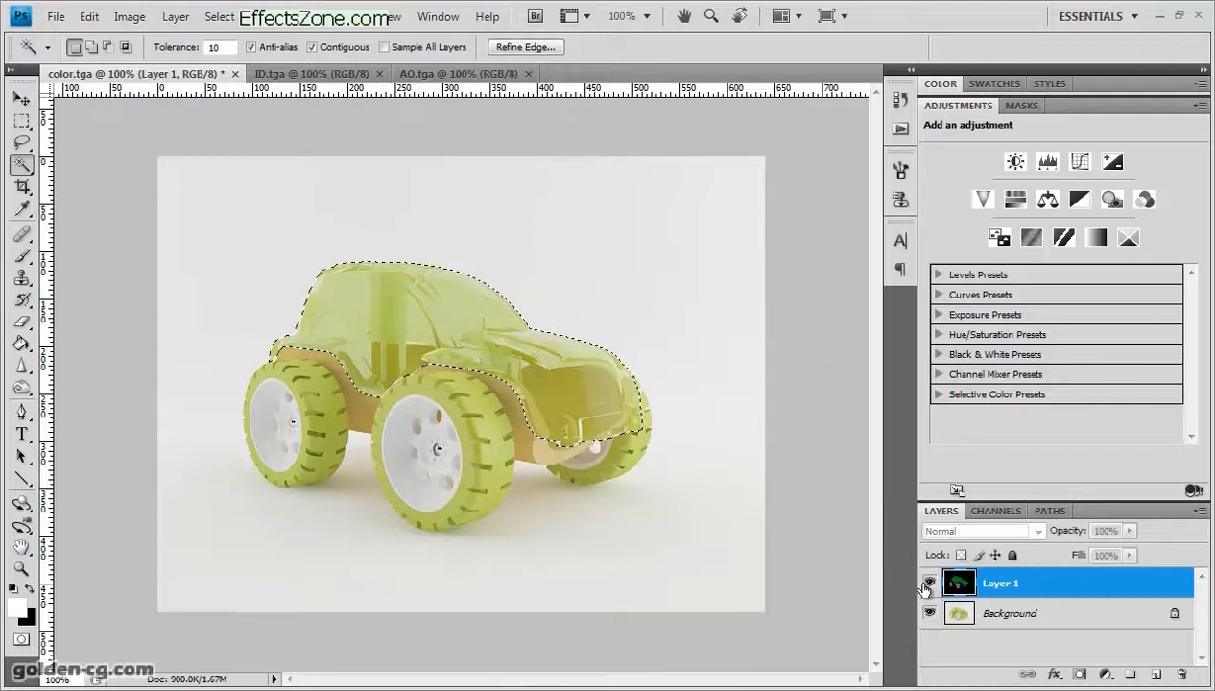
Step: Select the yellow rims of all three wheels on the ID layer and preview the selection over the render
{"action": "left_click", "coordinate": [926, 585]}
{"action": "left_click", "coordinate": [409, 436]}
{"action": "left_click", "coordinate": [273, 413], "text": "shift"}
{"action": "left_click", "coordinate": [587, 457], "text": "shift"}
{"action": "left_click", "coordinate": [929, 583]}
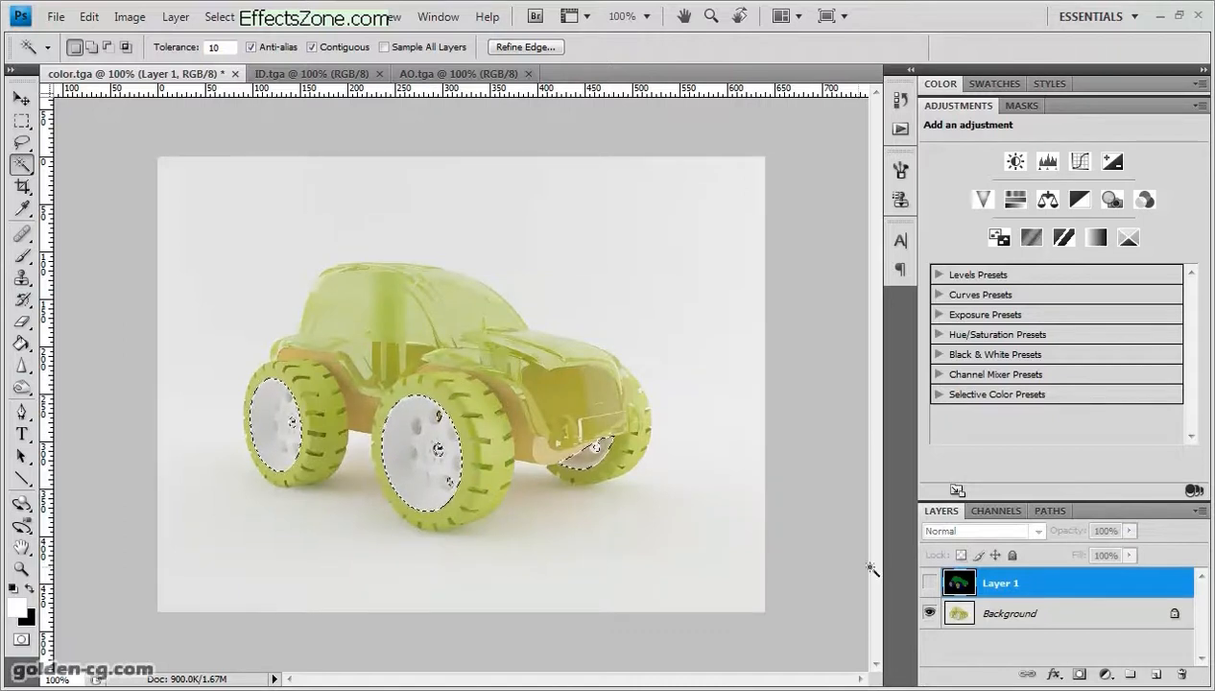
Step: Reselect the green car body on Layer 1, hide that layer and add a Color Balance adjustment masked to the body
{"action": "left_click", "coordinate": [929, 584]}
{"action": "left_click", "coordinate": [514, 363]}
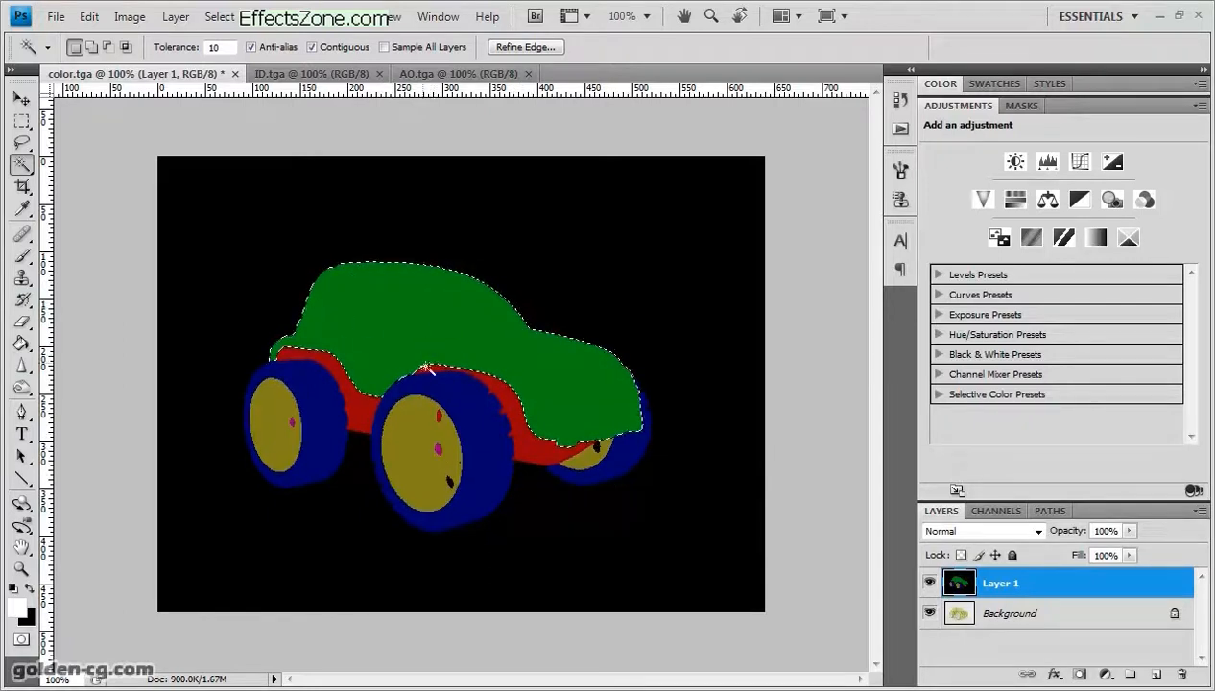
{"action": "left_click", "coordinate": [928, 582]}
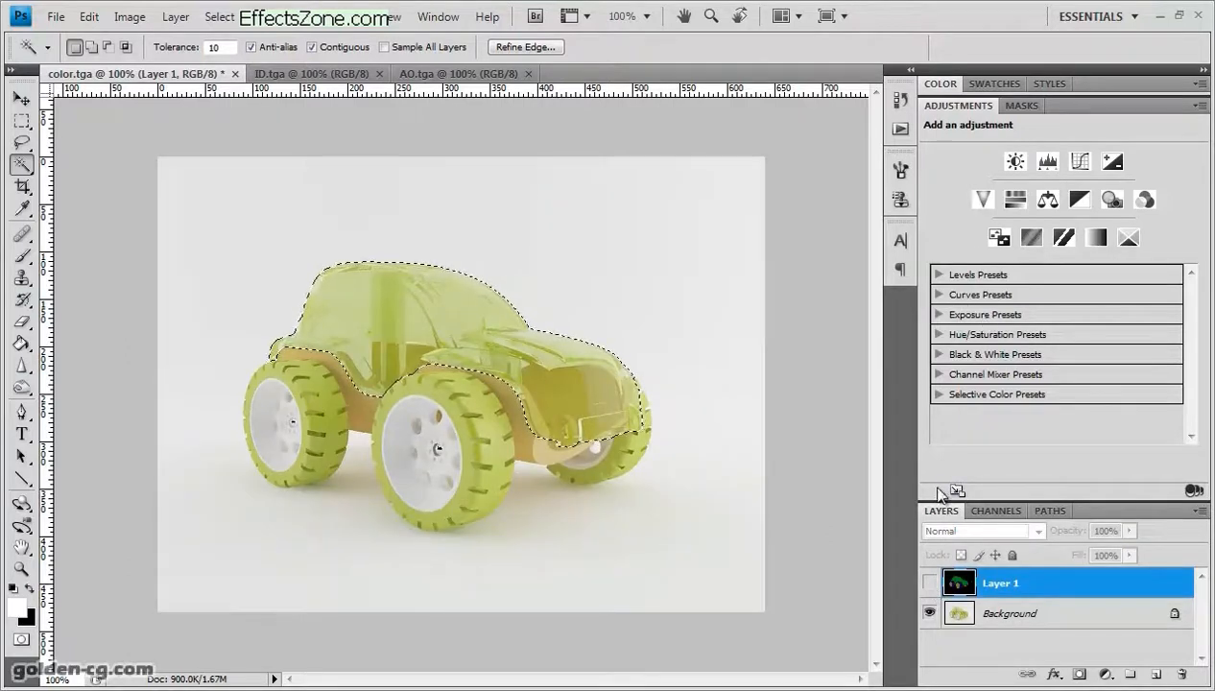
{"action": "left_click", "coordinate": [1048, 201]}
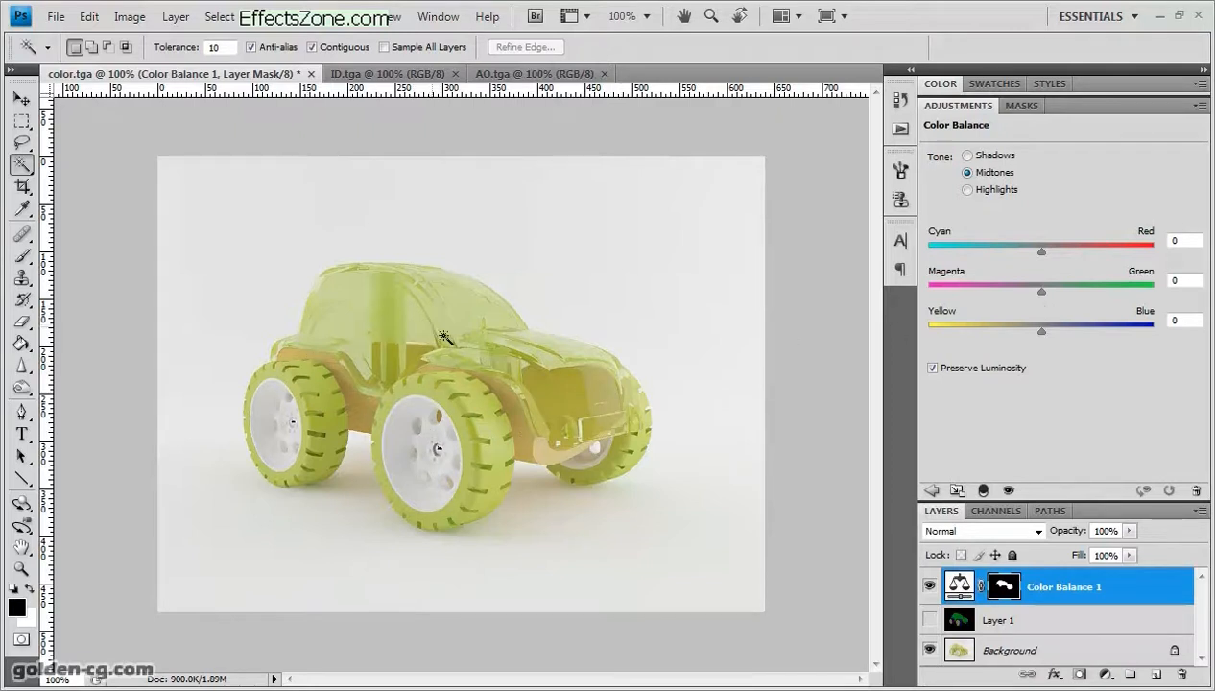
Step: Try a midtone color balance of Cyan-Red +100, Magenta-Green -100 and Yellow-Blue +100 on the car body
{"action": "left_click_drag", "start_coordinate": [1064, 294], "coordinate": [1184, 301]}
{"action": "left_click_drag", "start_coordinate": [1042, 249], "coordinate": [854, 293]}
{"action": "left_click_drag", "start_coordinate": [1051, 324], "coordinate": [1161, 329]}
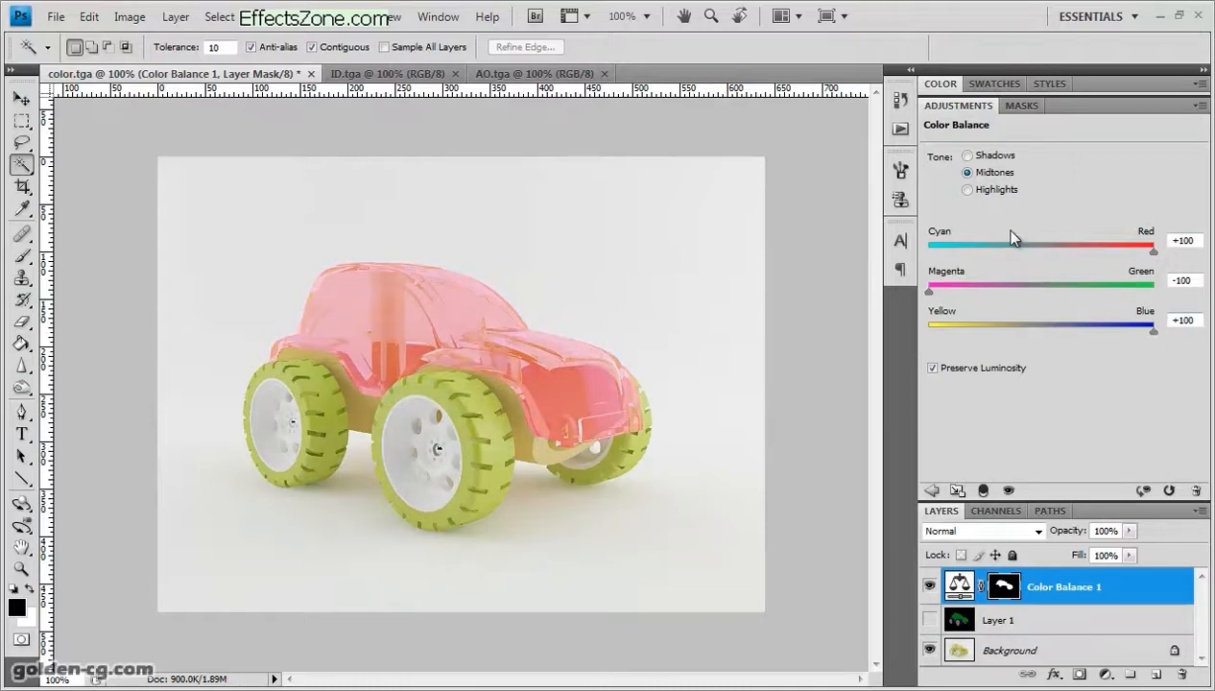
Step: Try a midtone color balance of Cyan-Red -100, Magenta-Green +49 and Yellow-Blue +36 on the car body
{"action": "left_click", "coordinate": [988, 191]}
{"action": "left_click", "coordinate": [988, 173]}
{"action": "left_click_drag", "start_coordinate": [978, 257], "coordinate": [1096, 293]}
{"action": "left_click_drag", "start_coordinate": [1152, 328], "coordinate": [1082, 336]}
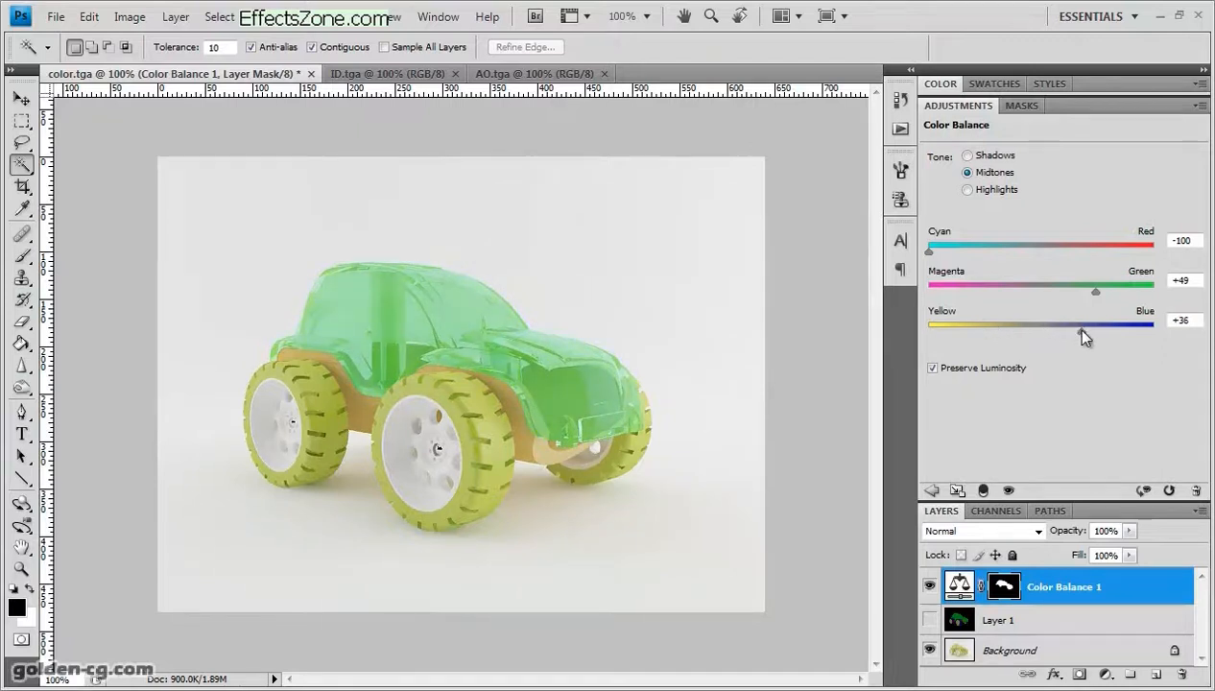
Step: Reset the car body's Color Balance adjustment and set its midtone Magenta-Green value to +26
{"action": "left_click", "coordinate": [1169, 491]}
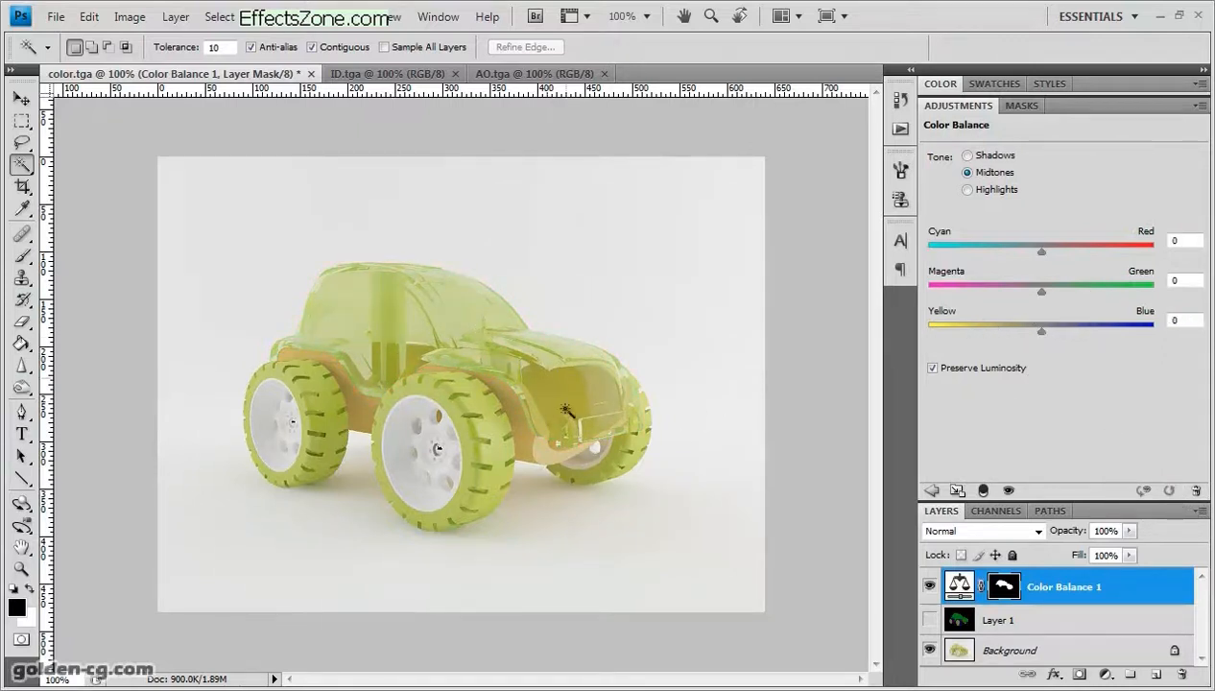
{"action": "left_click_drag", "start_coordinate": [1042, 291], "coordinate": [1070, 291]}
Step: Show Layer 1 and select the blue tire areas of all three wheels with the Magic Wand, leaving out the black background
{"action": "left_click", "coordinate": [1018, 620]}
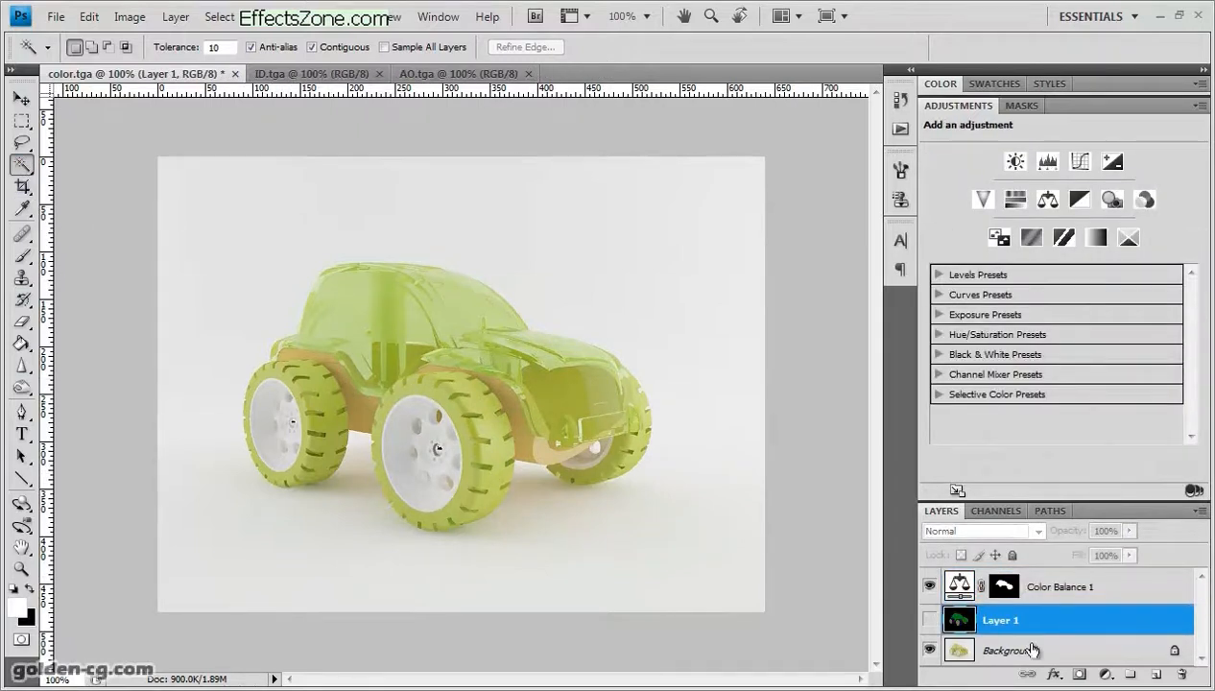
{"action": "left_click", "coordinate": [929, 620]}
{"action": "left_click", "coordinate": [483, 434]}
{"action": "left_click", "coordinate": [310, 390], "text": "shift"}
{"action": "left_click", "coordinate": [638, 454], "text": "shift"}
{"action": "left_click", "coordinate": [644, 387], "text": "shift"}
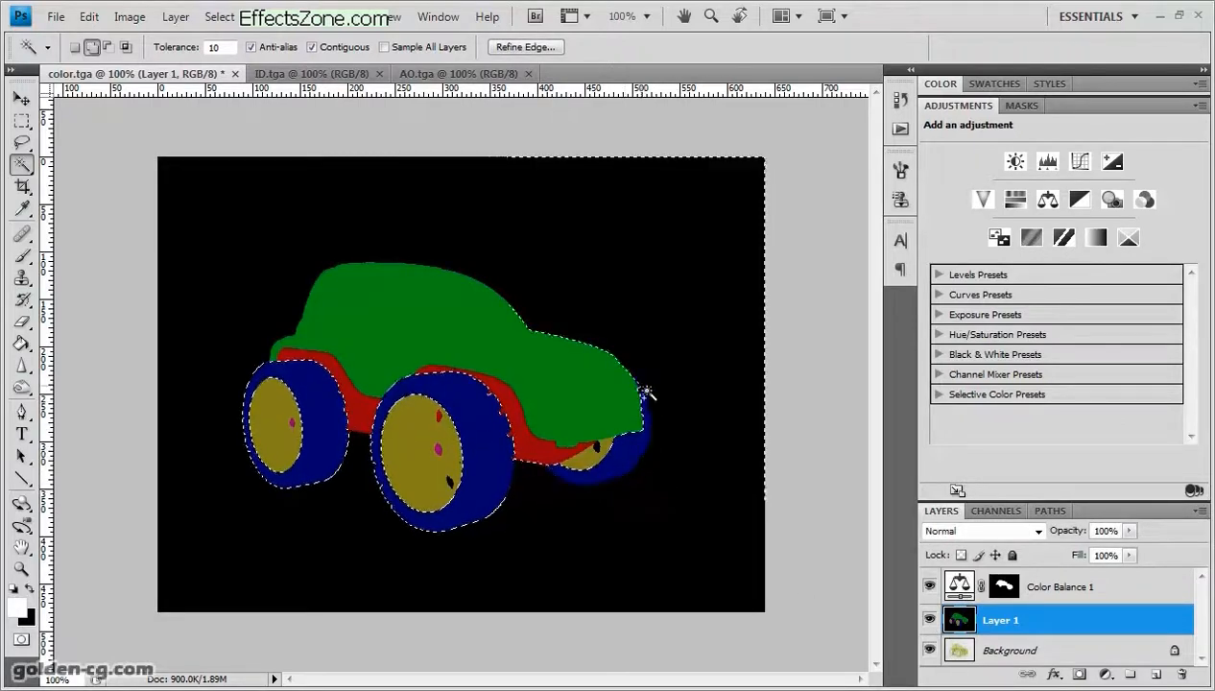
{"action": "key", "text": "ctrl+z"}
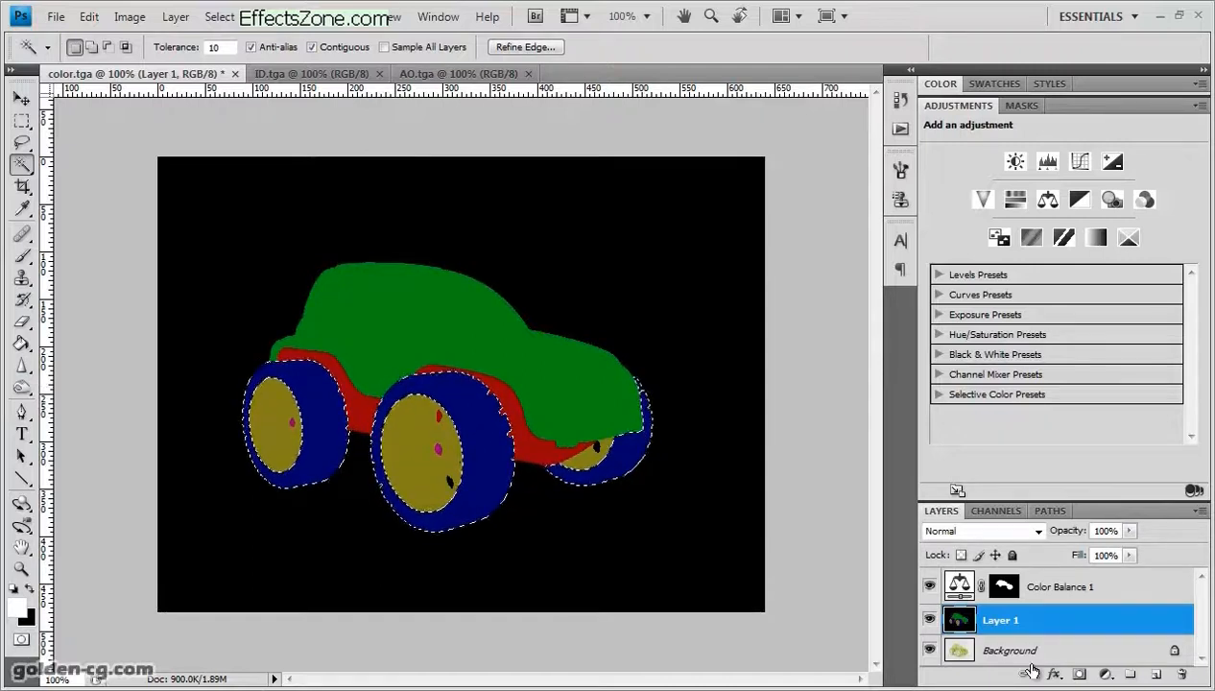
Step: Hide Layer 1 and add a Color Balance adjustment for the tires above Color Balance 1, with midtone Magenta-Green at +31
{"action": "left_click", "coordinate": [1061, 591]}
{"action": "left_click", "coordinate": [929, 620]}
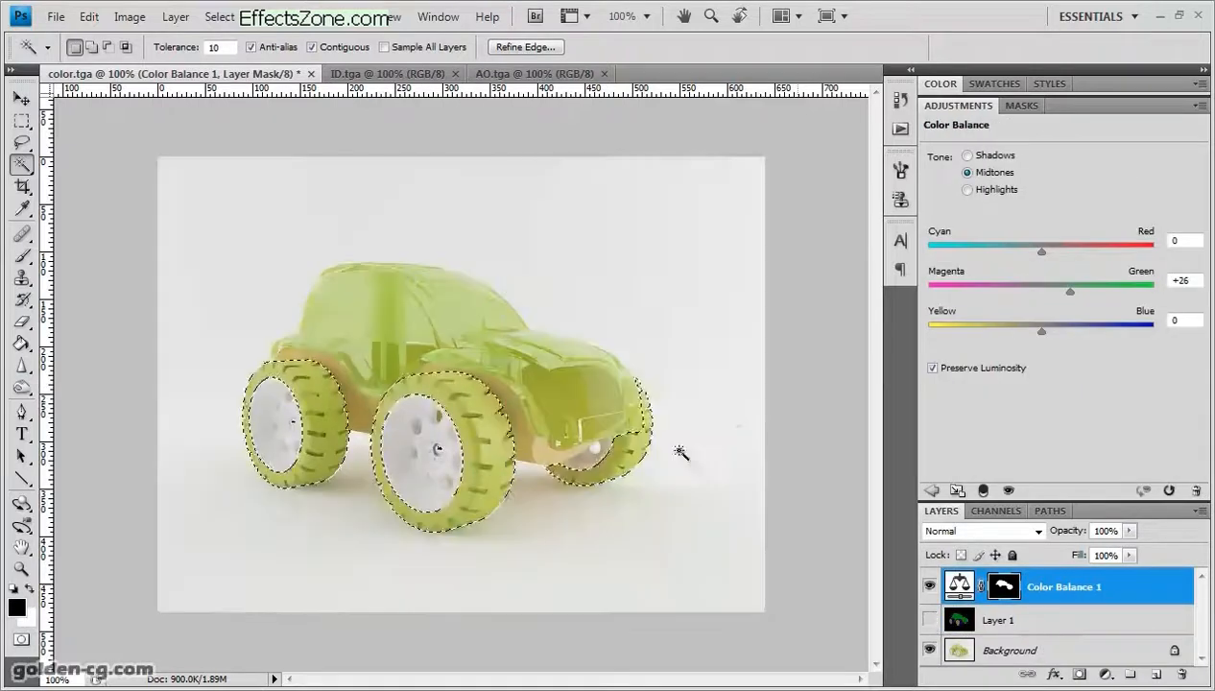
{"action": "left_click", "coordinate": [931, 490]}
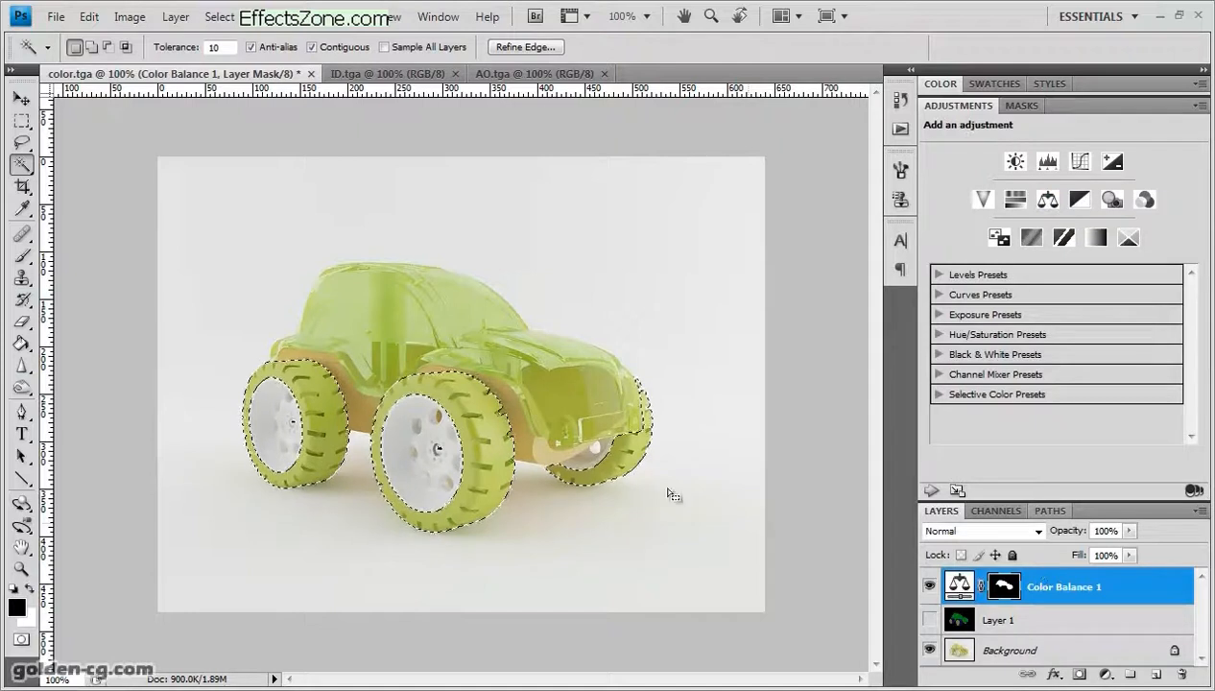
{"action": "left_click", "coordinate": [1047, 201]}
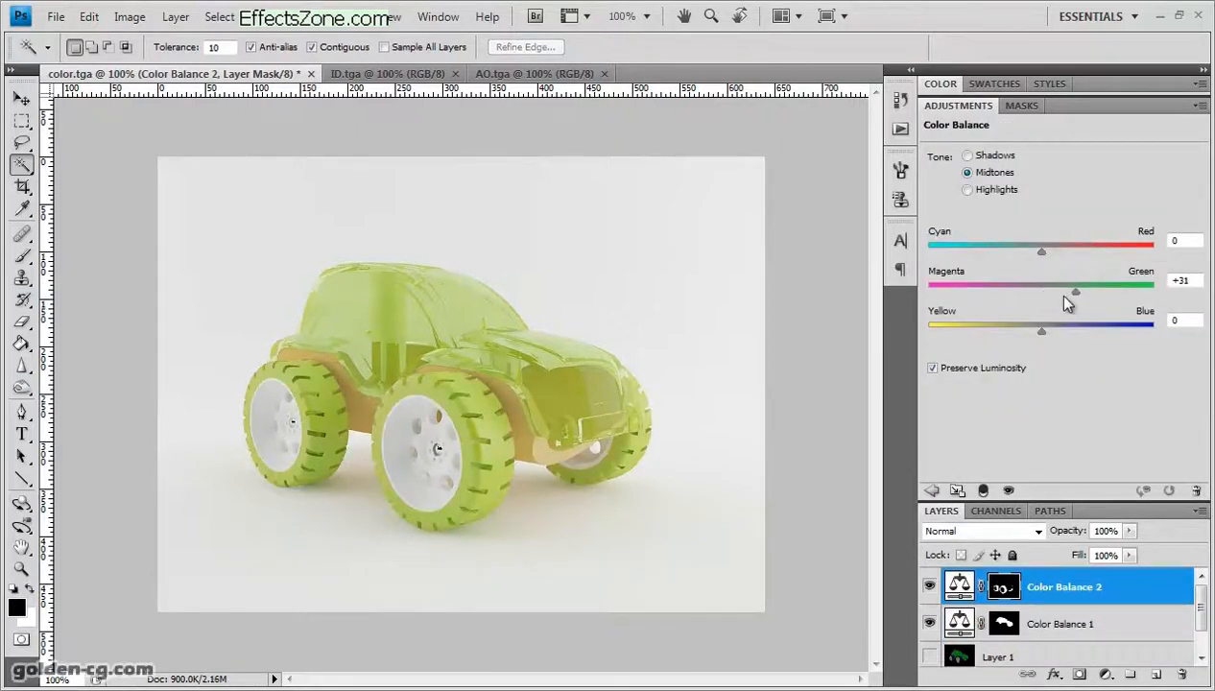
Step: Toggle the visibility of both Color Balance layers to compare the image with and without the corrections
{"action": "left_click", "coordinate": [929, 585]}
{"action": "left_click", "coordinate": [929, 624]}
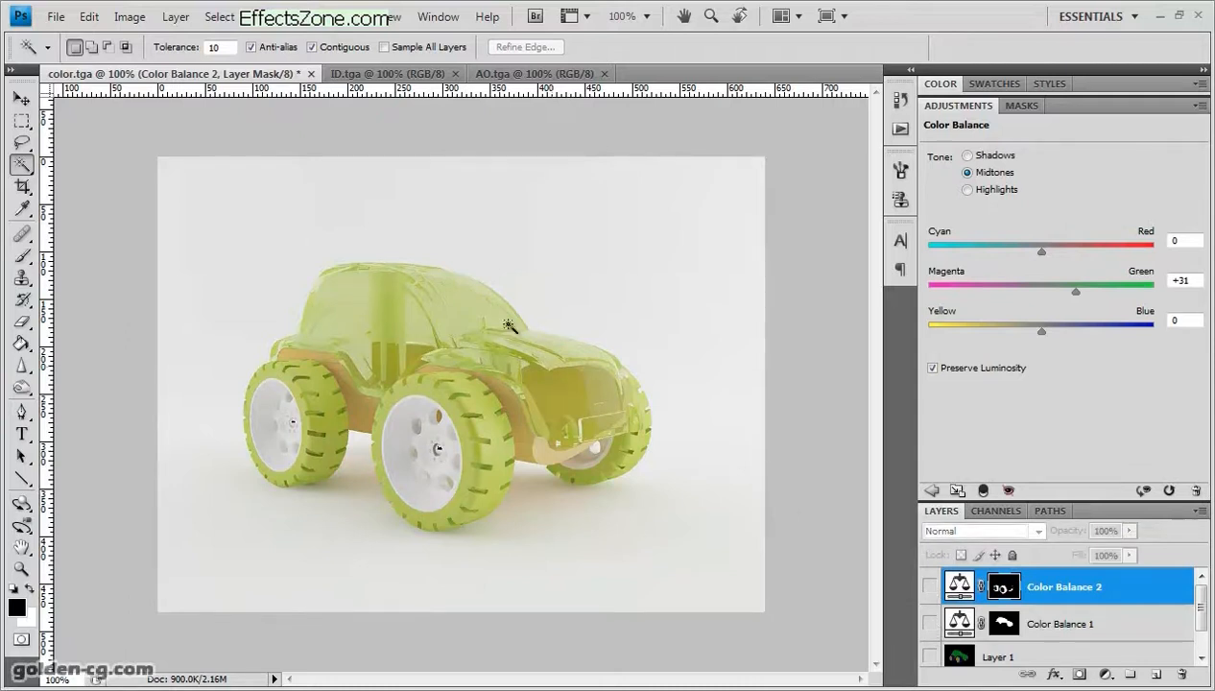
{"action": "left_click", "coordinate": [930, 626]}
{"action": "left_click", "coordinate": [928, 589]}
{"action": "left_click", "coordinate": [928, 589]}
{"action": "left_click", "coordinate": [928, 589]}
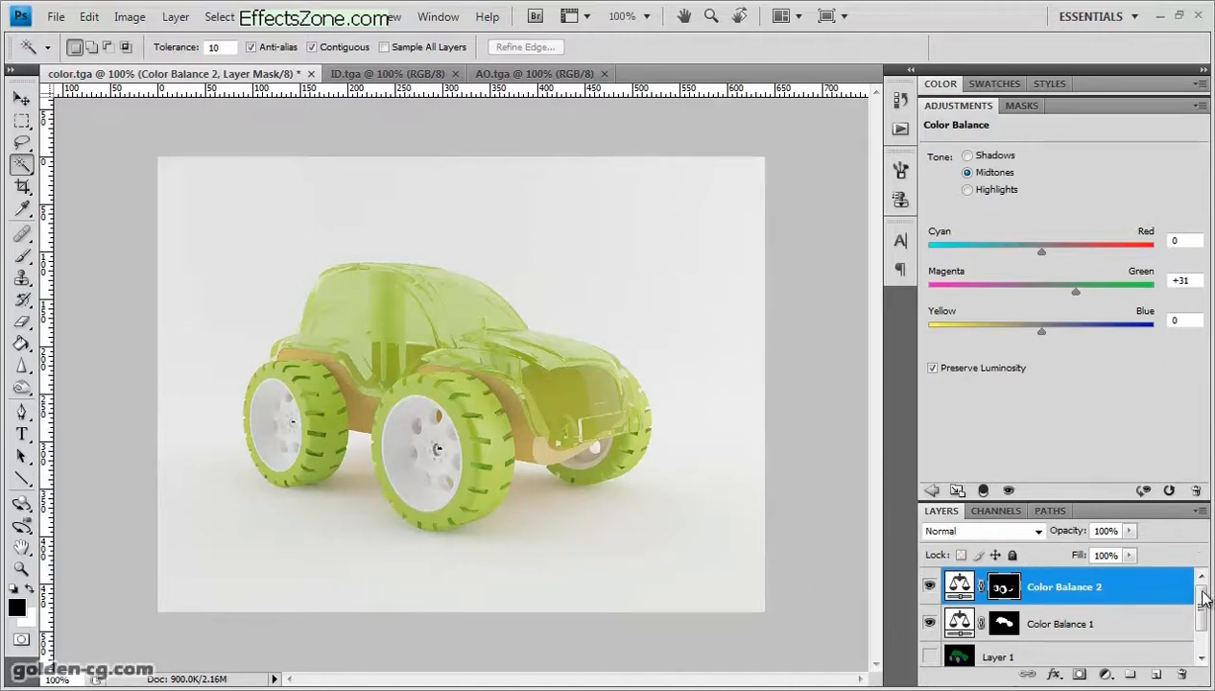
Step: Add a Levels adjustment above Color Balance 2 with input black point 11 and white point 238
{"action": "left_click_drag", "start_coordinate": [1205, 597], "coordinate": [1201, 614]}
{"action": "left_click", "coordinate": [931, 490]}
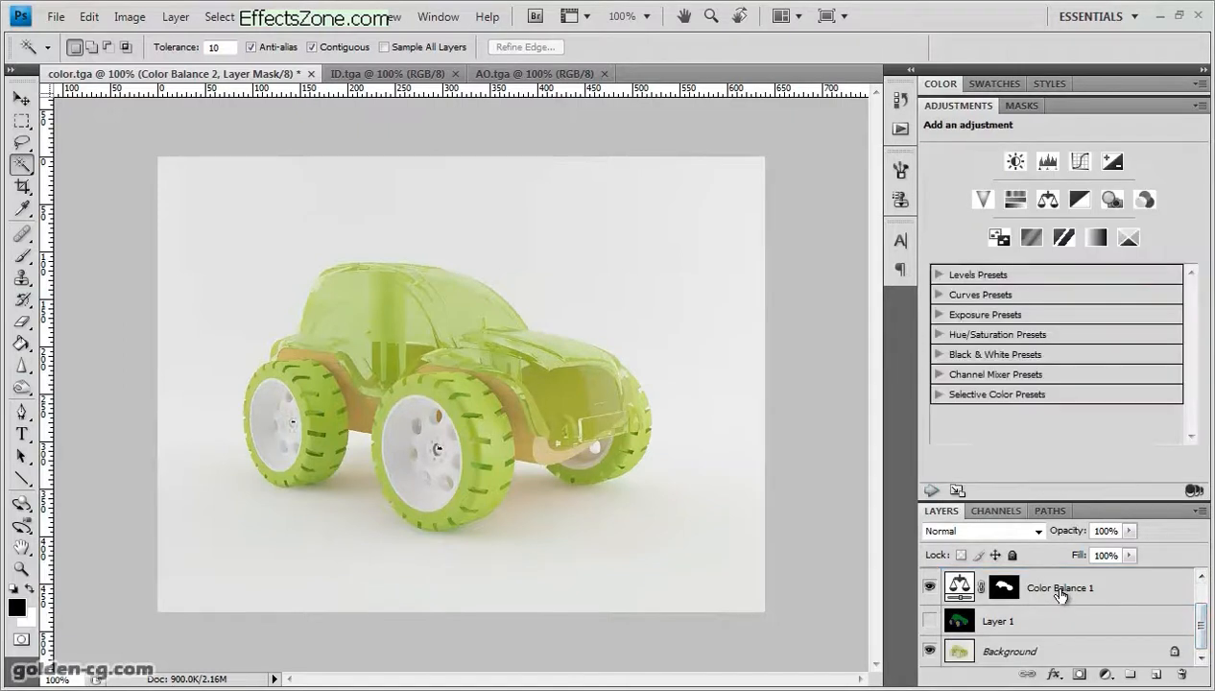
{"action": "left_click_drag", "start_coordinate": [1202, 619], "coordinate": [1201, 600]}
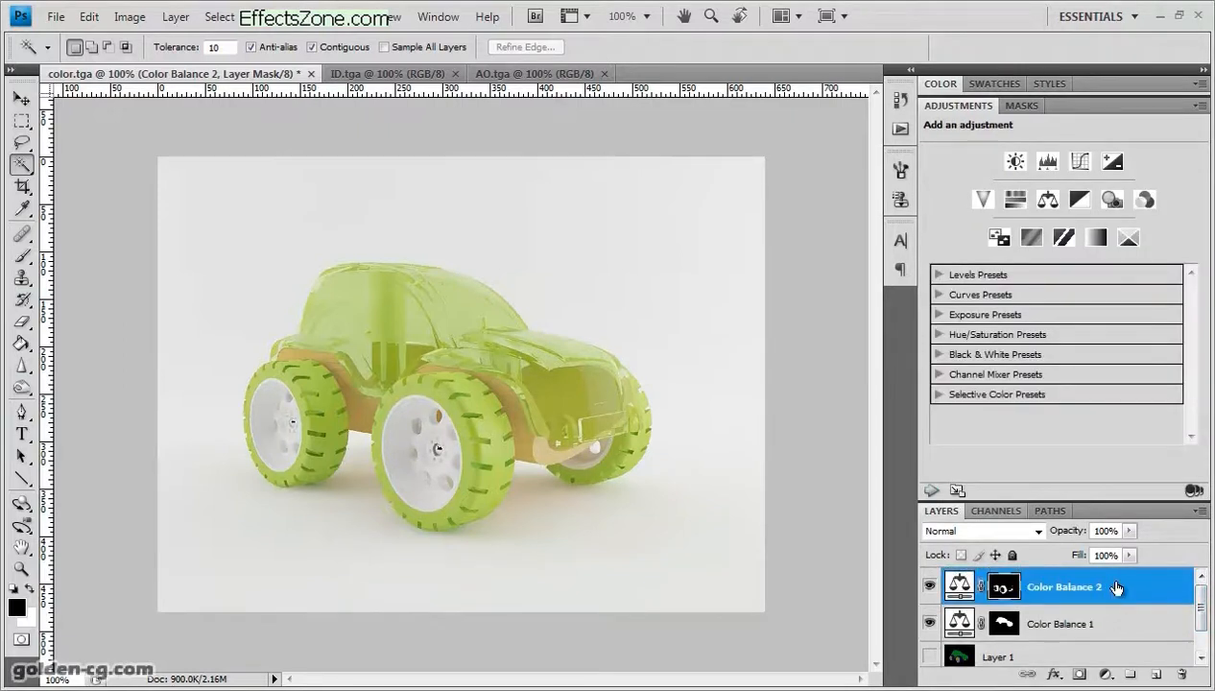
{"action": "left_click", "coordinate": [1049, 163]}
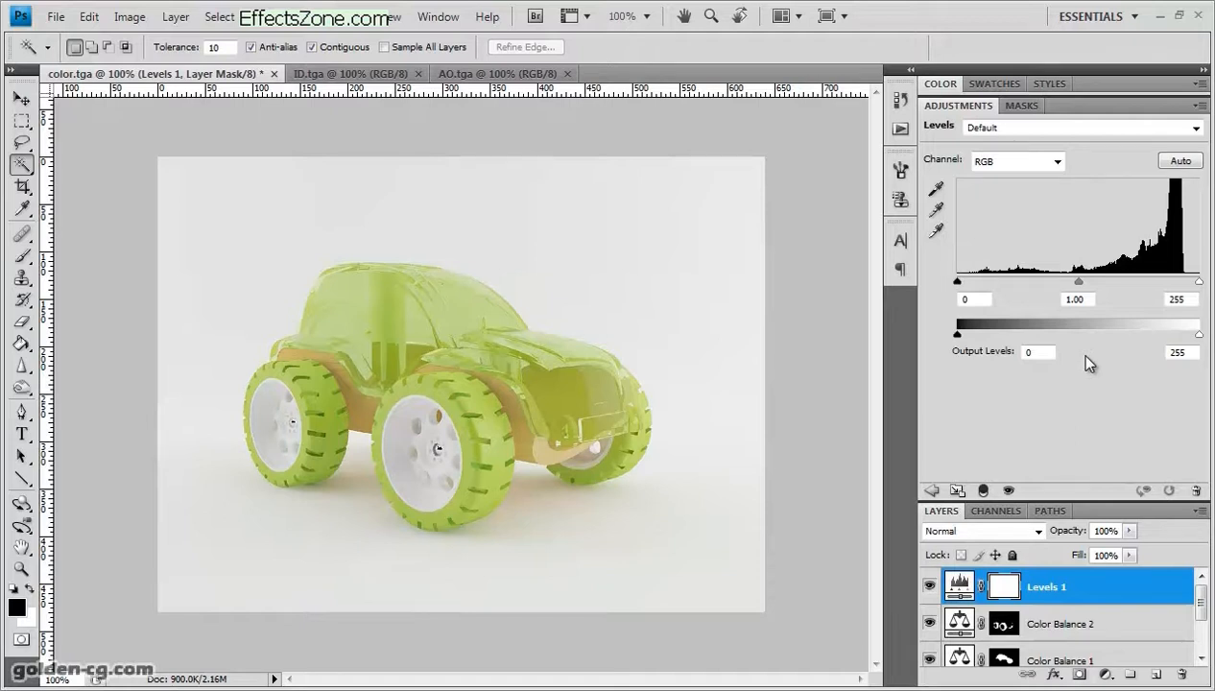
{"action": "left_click_drag", "start_coordinate": [1199, 281], "coordinate": [1182, 282]}
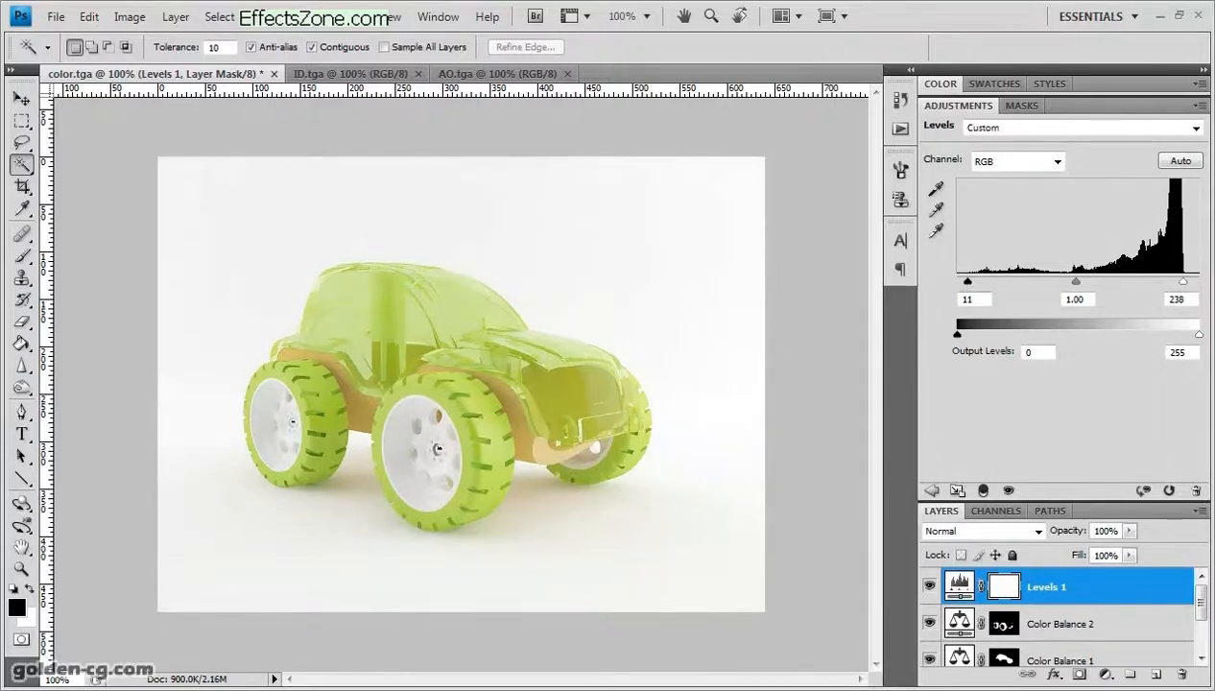
Step: Toggle the Levels 1 layer's visibility repeatedly to compare the image before and after the tonal correction
{"action": "left_click", "coordinate": [929, 587]}
{"action": "left_click", "coordinate": [929, 587]}
{"action": "left_click", "coordinate": [929, 588]}
{"action": "left_click", "coordinate": [930, 587]}
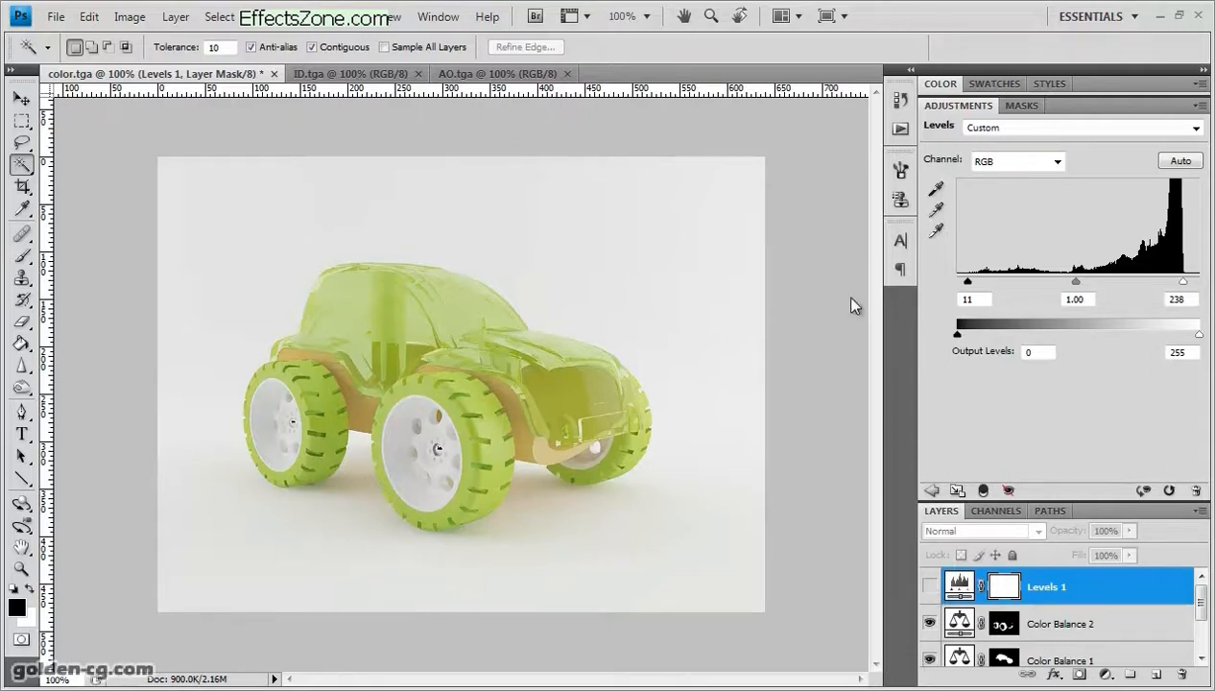
{"action": "left_click", "coordinate": [929, 587]}
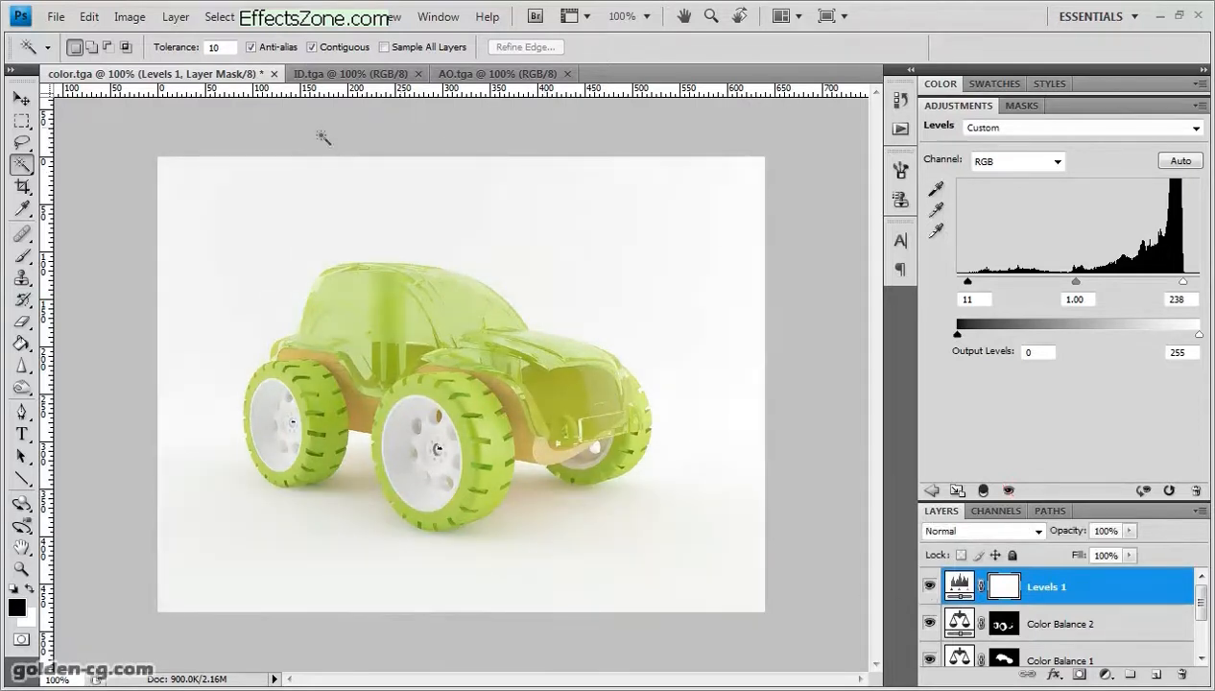
{"action": "left_click", "coordinate": [929, 587]}
{"action": "left_click", "coordinate": [929, 587]}
{"action": "left_click", "coordinate": [929, 587]}
{"action": "left_click", "coordinate": [929, 587]}
Step: Fine-tune Levels 1 to input black point 12 and white point 239, and check the change by toggling the layer
{"action": "left_click_drag", "start_coordinate": [1182, 281], "coordinate": [1187, 281]}
{"action": "left_click_drag", "start_coordinate": [969, 283], "coordinate": [971, 283]}
{"action": "left_click", "coordinate": [929, 586]}
{"action": "left_click", "coordinate": [930, 588]}
Step: Copy the entire AO.tga image and paste it into color.tga as a new layer above Levels 1
{"action": "left_click", "coordinate": [479, 74]}
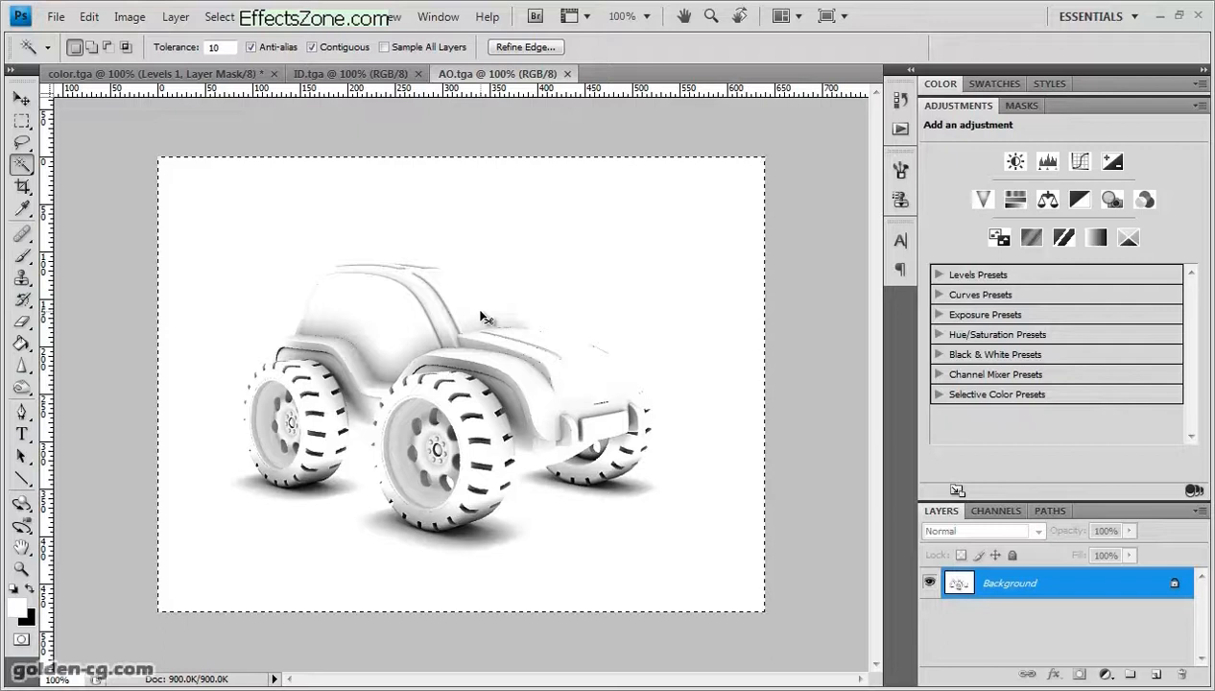
{"action": "left_click", "coordinate": [168, 76]}
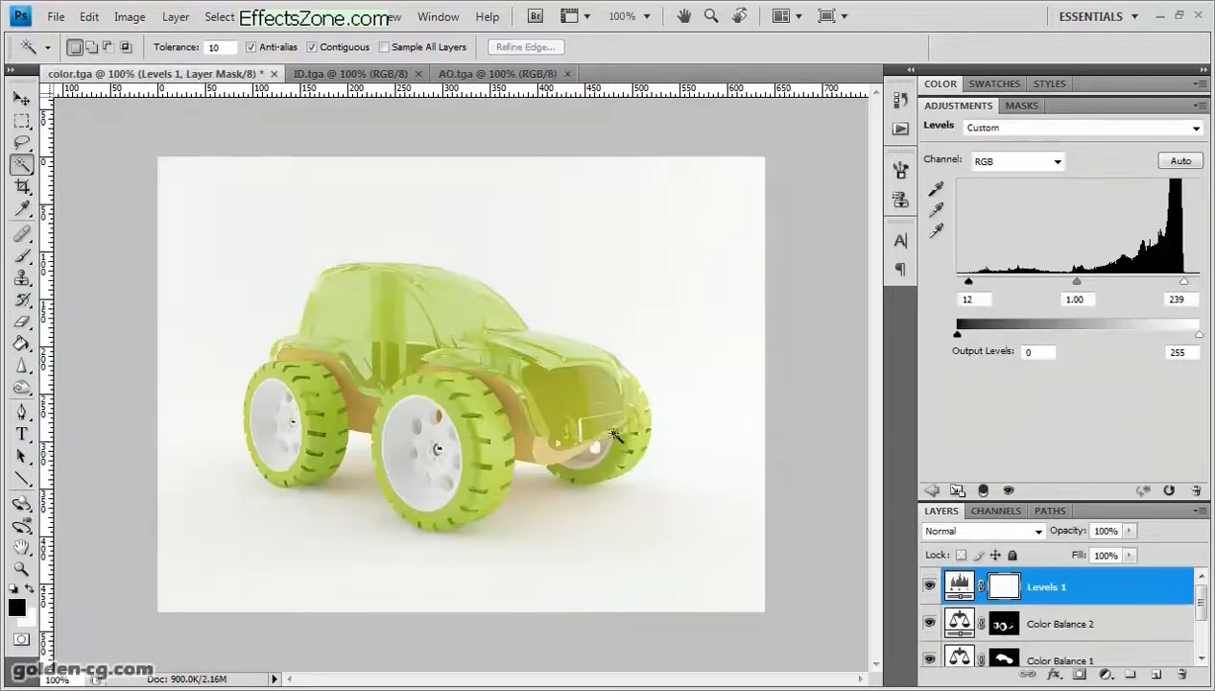
{"action": "key", "text": "ctrl+v"}
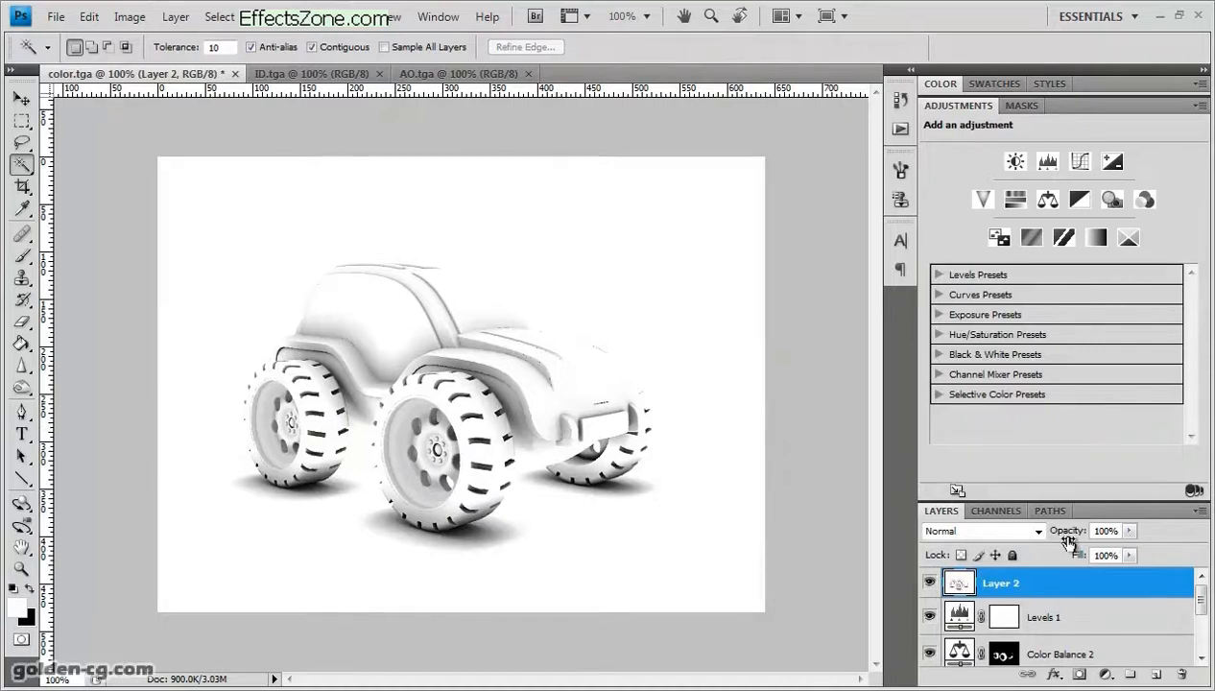
Step: Blend the pasted AO layer with Multiply and reduce its opacity to 29%
{"action": "left_click", "coordinate": [1036, 531]}
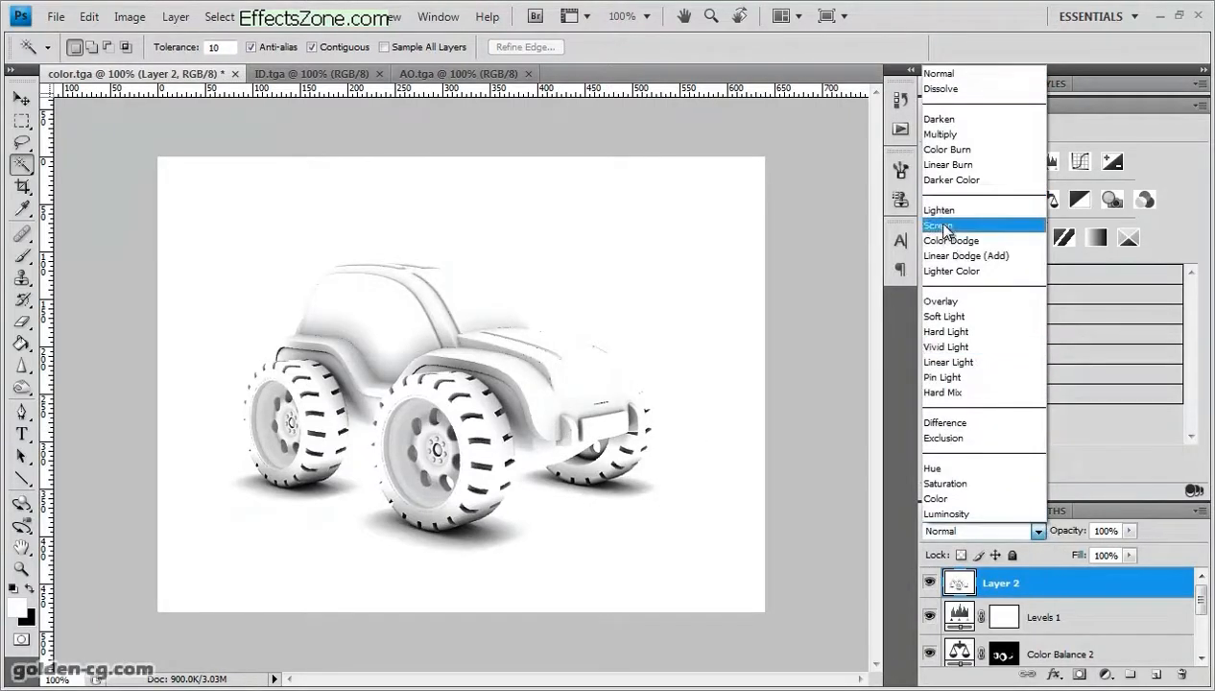
{"action": "left_click", "coordinate": [958, 133]}
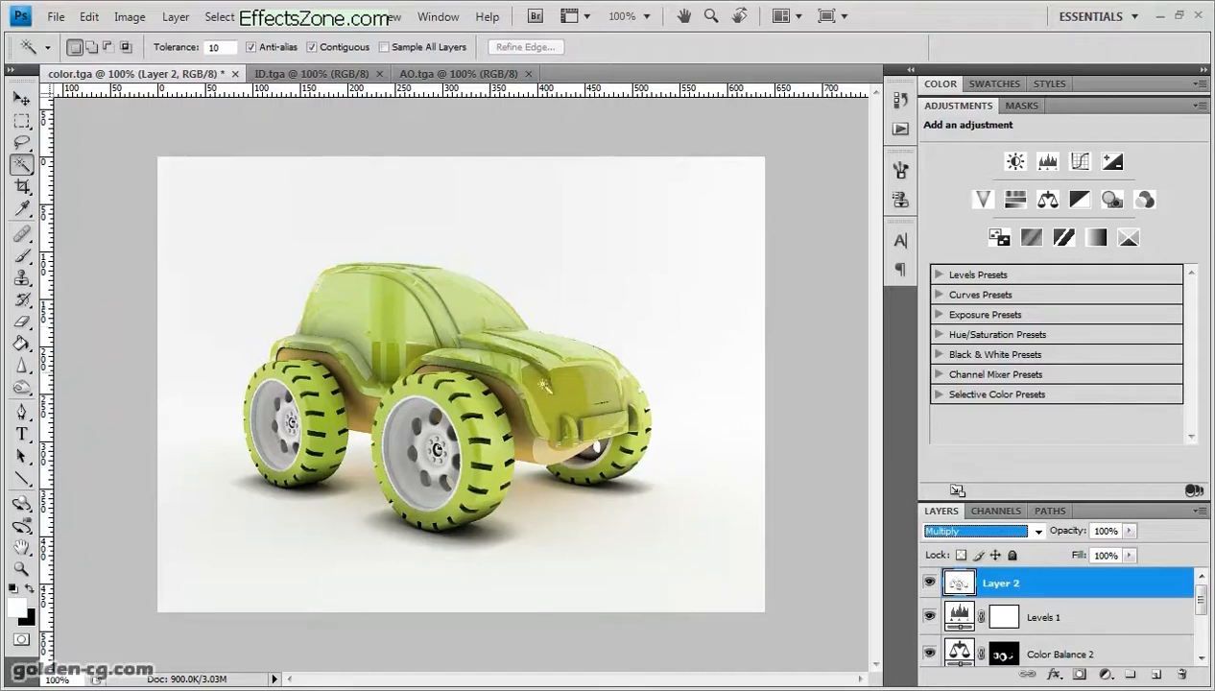
{"action": "left_click", "coordinate": [1130, 531]}
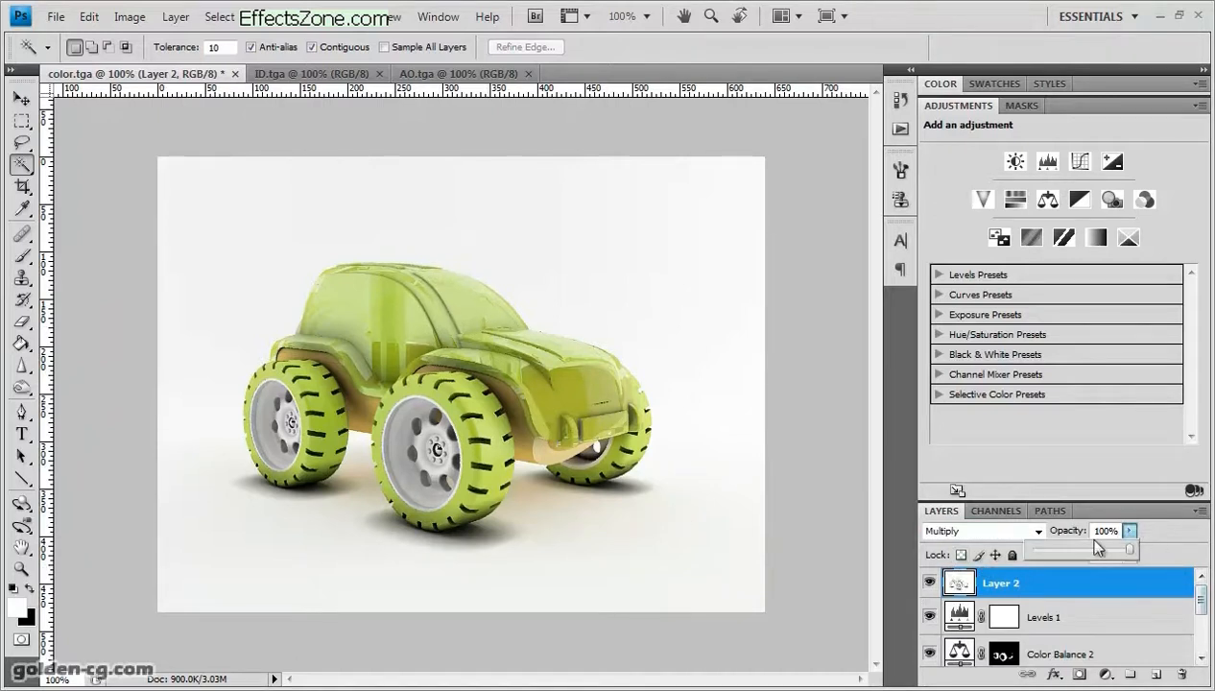
{"action": "left_click_drag", "start_coordinate": [1064, 551], "coordinate": [1059, 549]}
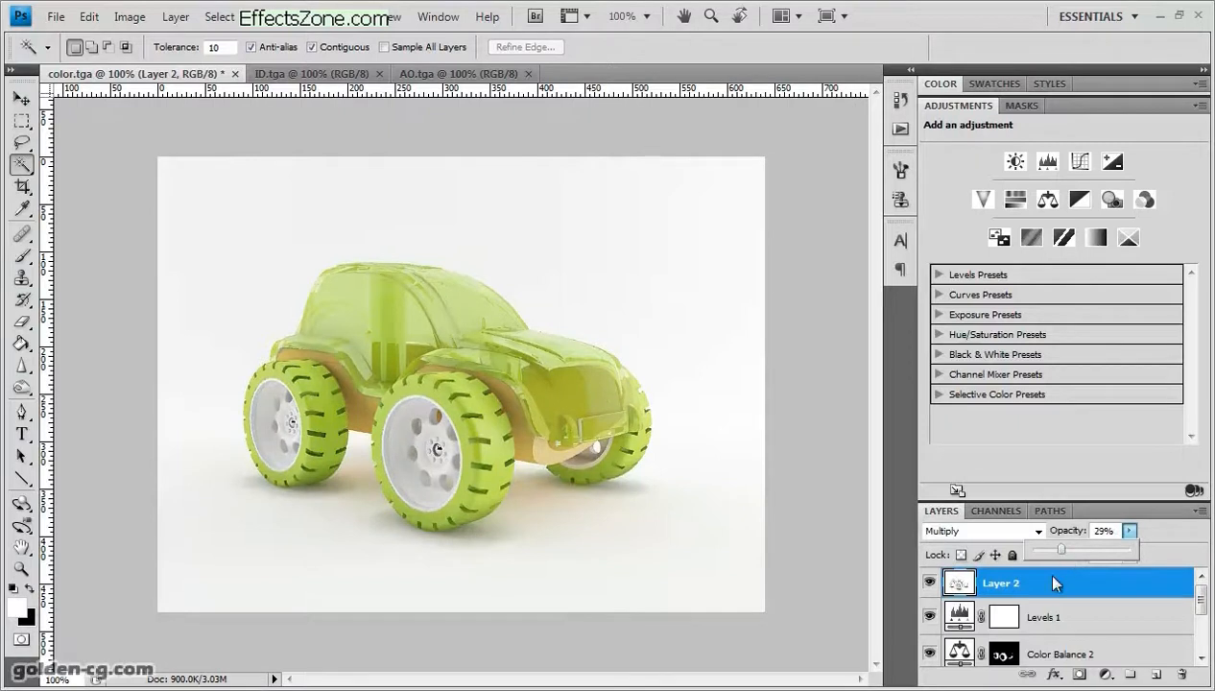
Step: Toggle Layer 2's visibility repeatedly to compare the car with and without the ambient occlusion, leaving the layer visible
{"action": "left_click", "coordinate": [930, 583]}
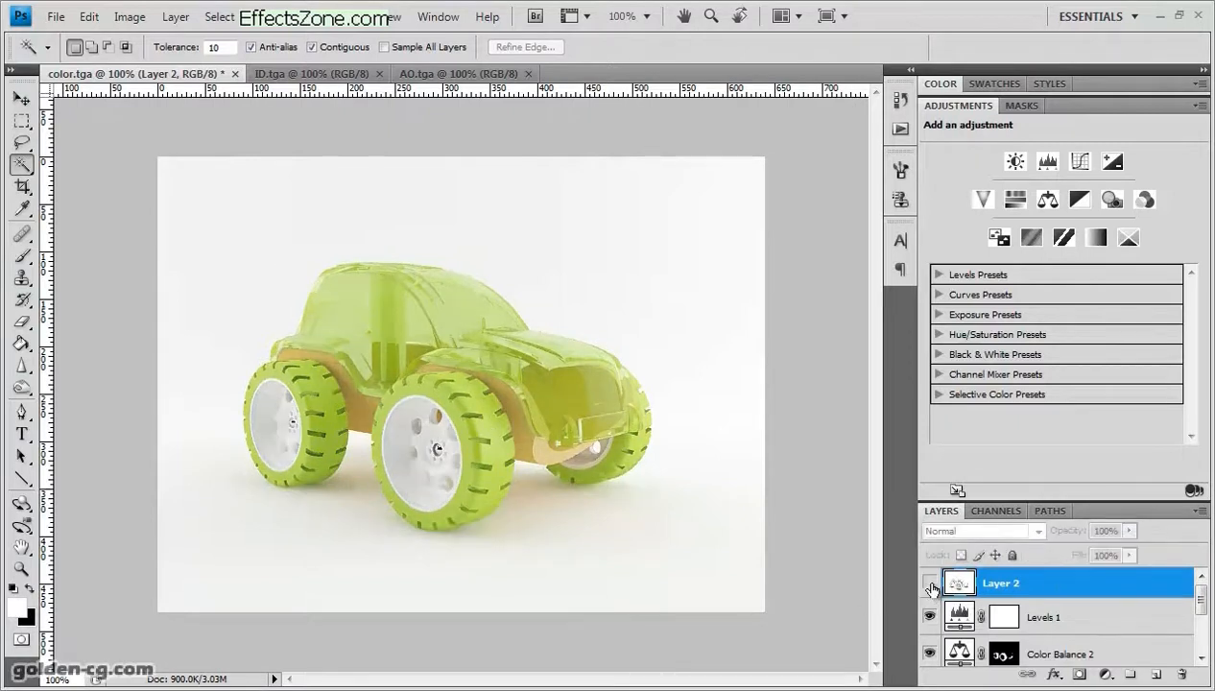
{"action": "left_click", "coordinate": [930, 583]}
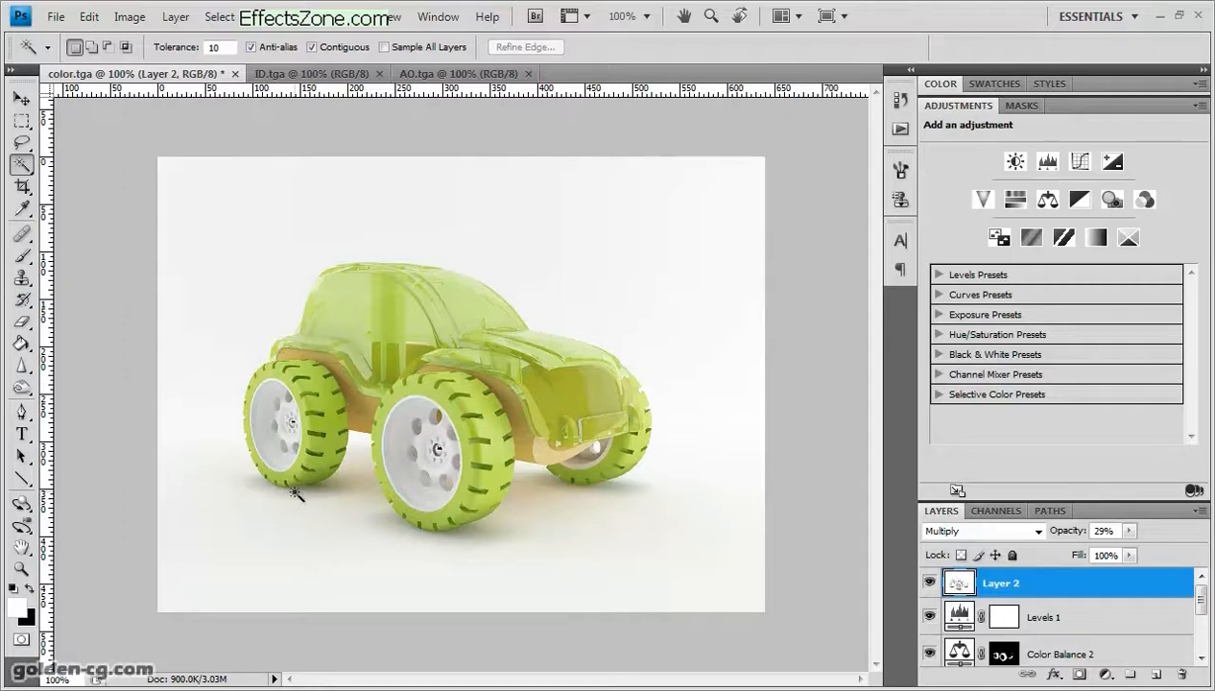
{"action": "left_click", "coordinate": [931, 583]}
{"action": "left_click", "coordinate": [931, 584]}
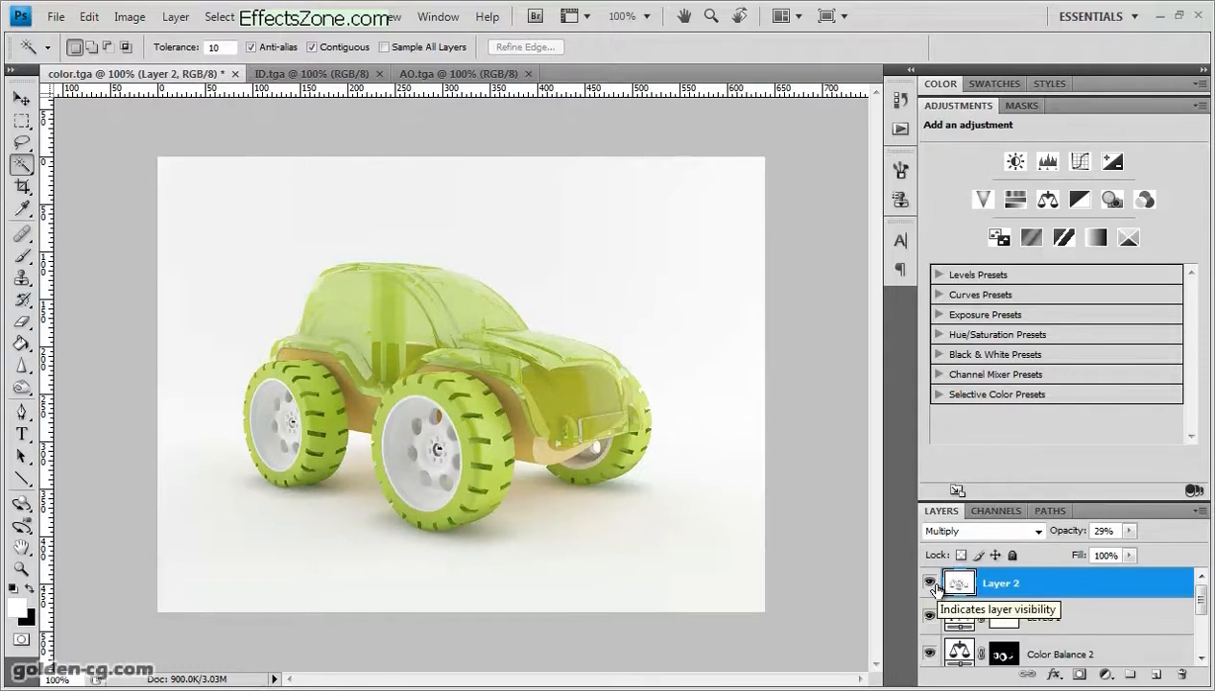
{"action": "left_click", "coordinate": [930, 583]}
{"action": "left_click", "coordinate": [931, 583]}
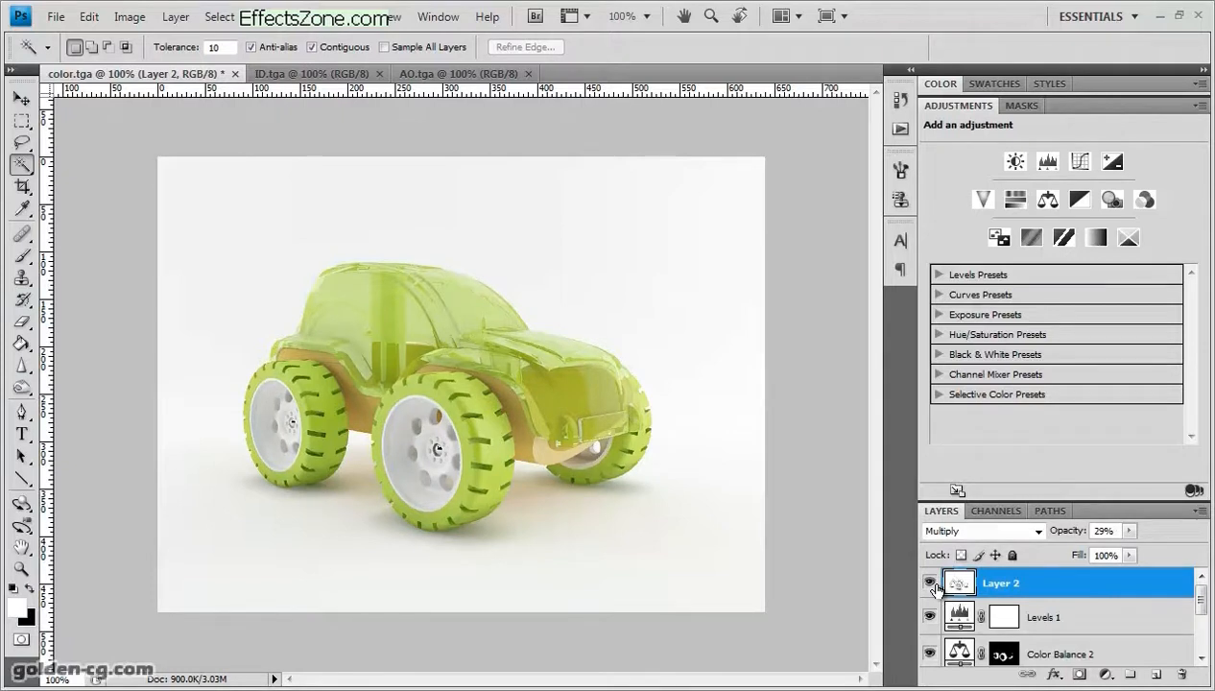
{"action": "left_click", "coordinate": [929, 584]}
{"action": "left_click", "coordinate": [929, 584]}
{"action": "left_click", "coordinate": [929, 583]}
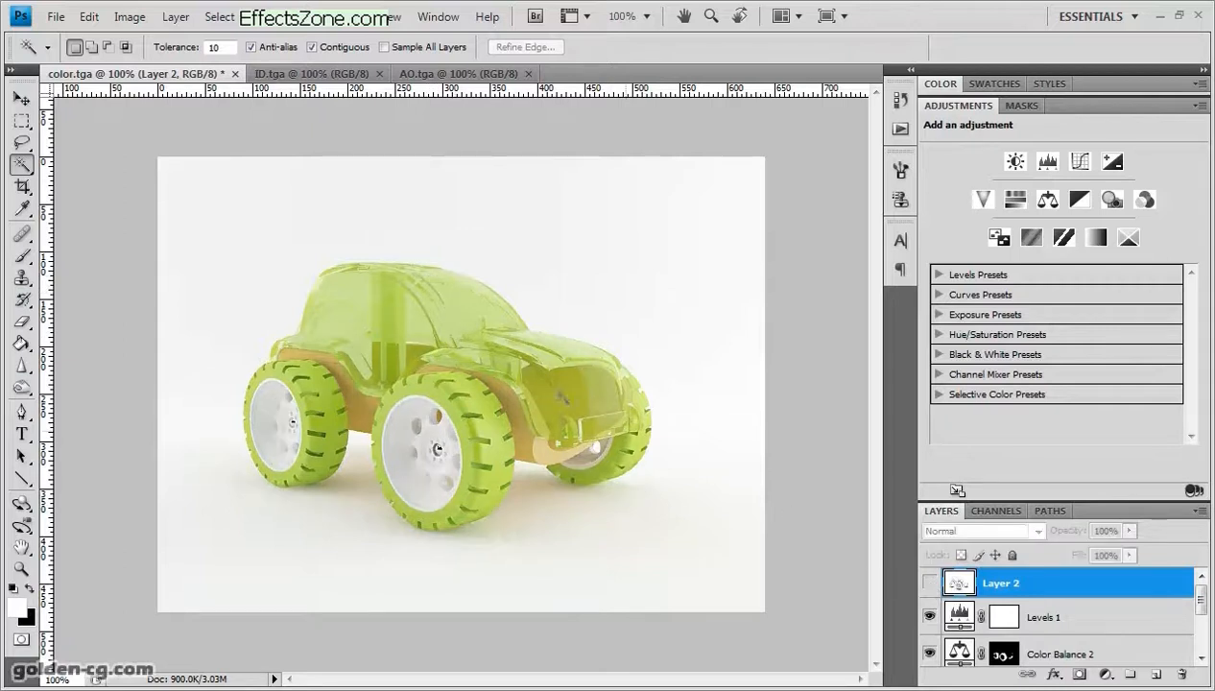
{"action": "left_click", "coordinate": [929, 586]}
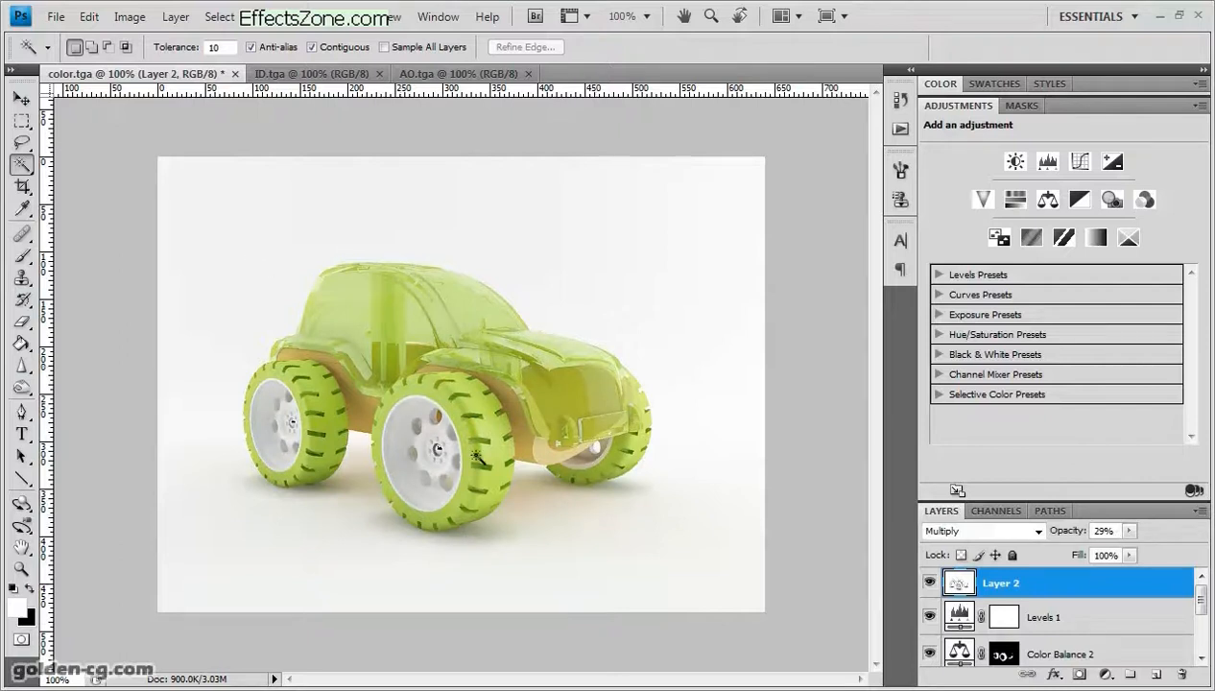
Step: Lighten the ambient occlusion on the car's tires by erasing parts of Layer 2 with a size 10 brush at 29% opacity
{"action": "left_click", "coordinate": [21, 568]}
{"action": "left_click", "coordinate": [637, 570]}
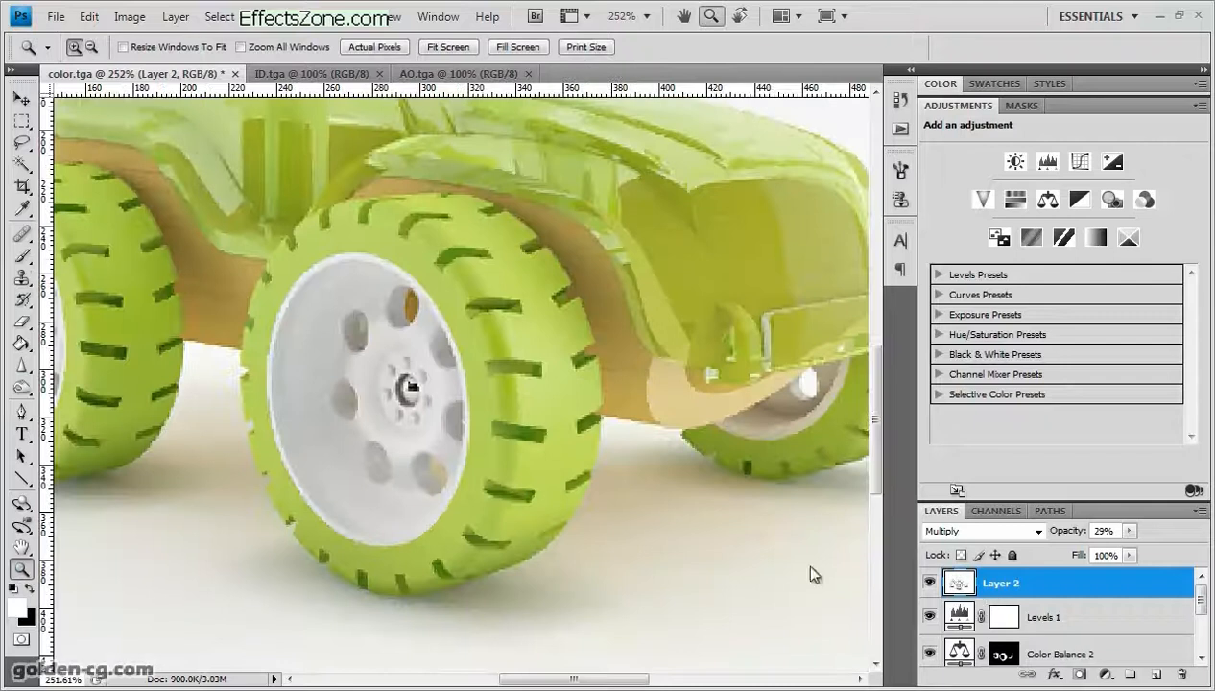
{"action": "left_click_drag", "start_coordinate": [533, 683], "coordinate": [485, 682]}
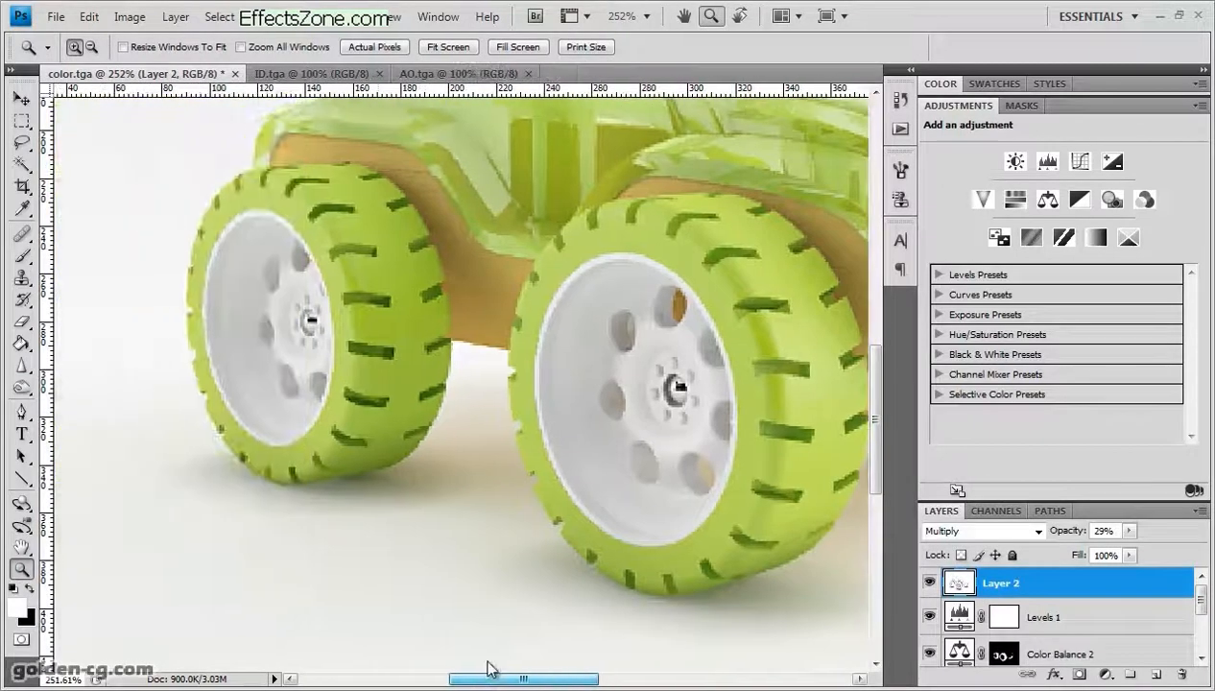
{"action": "left_click", "coordinate": [23, 324]}
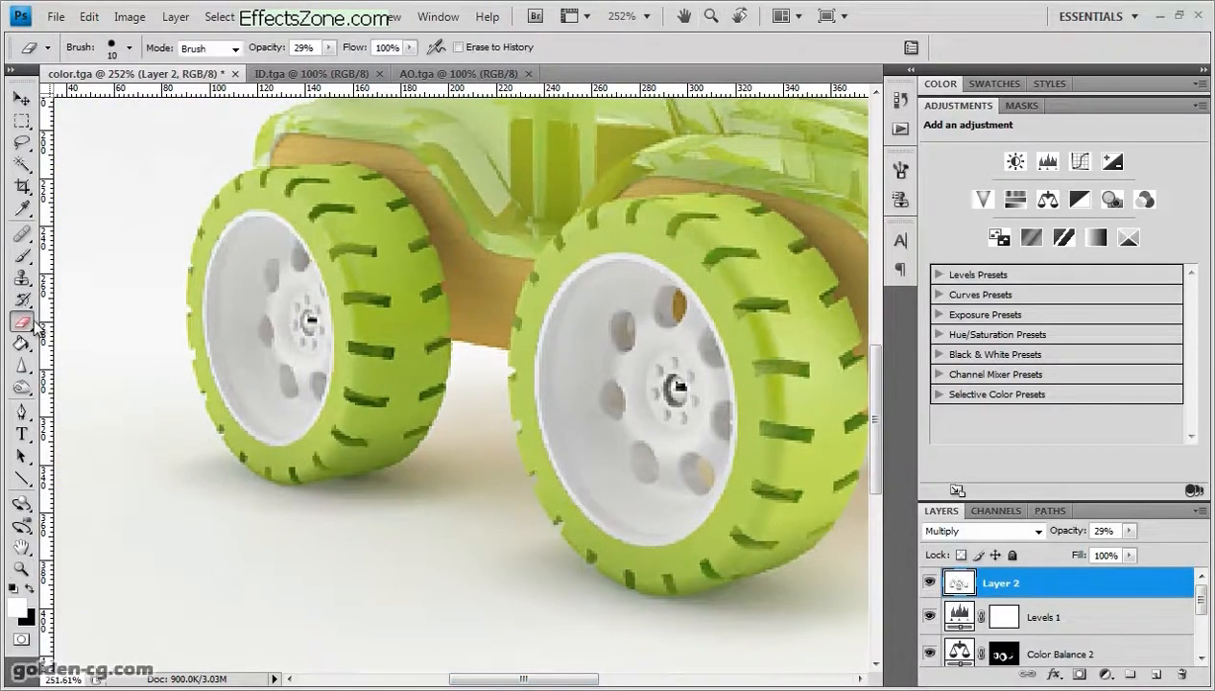
{"action": "left_click_drag", "start_coordinate": [317, 211], "coordinate": [352, 214]}
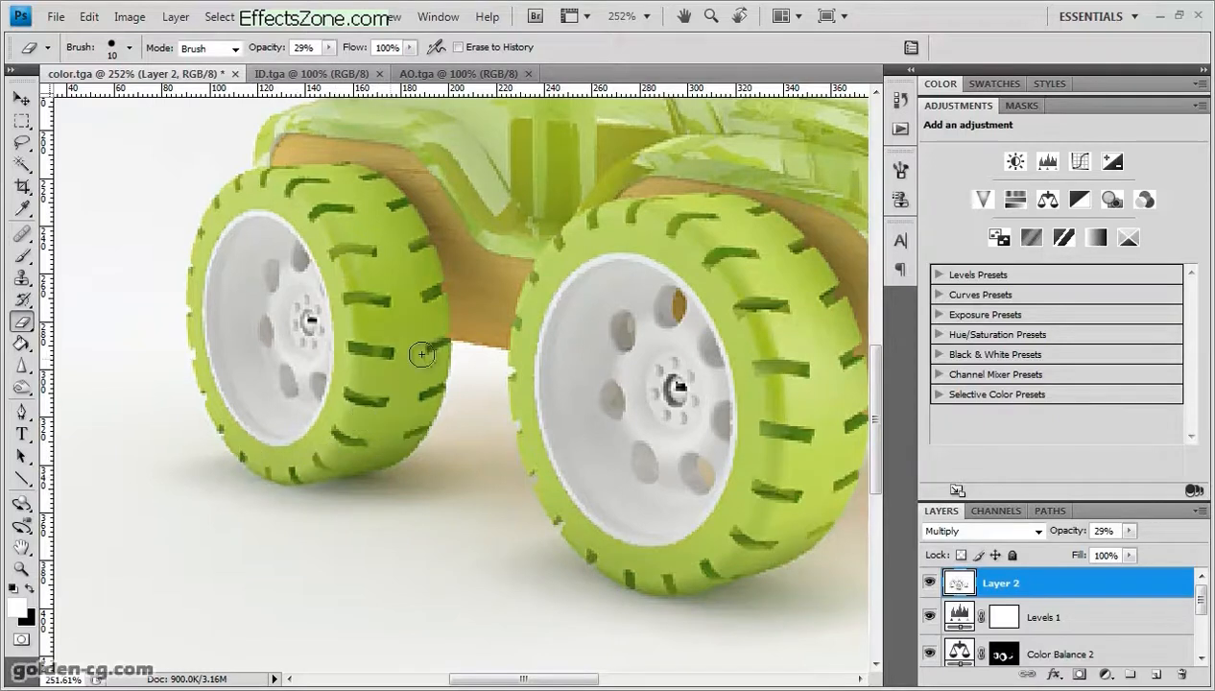
{"action": "left_click_drag", "start_coordinate": [365, 200], "coordinate": [415, 227]}
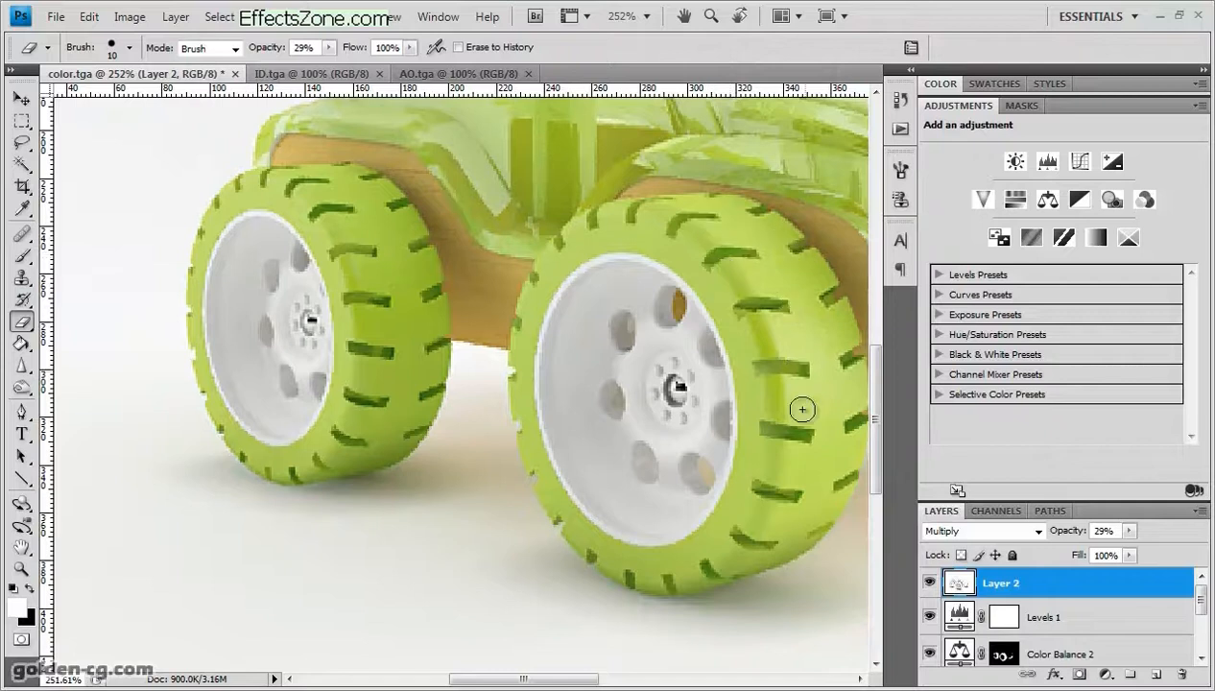
Step: Compare the Master Opacity Change and last Eraser history states, keep the erased version, and check the whole image at 100%
{"action": "left_click", "coordinate": [900, 99]}
{"action": "left_click", "coordinate": [771, 298]}
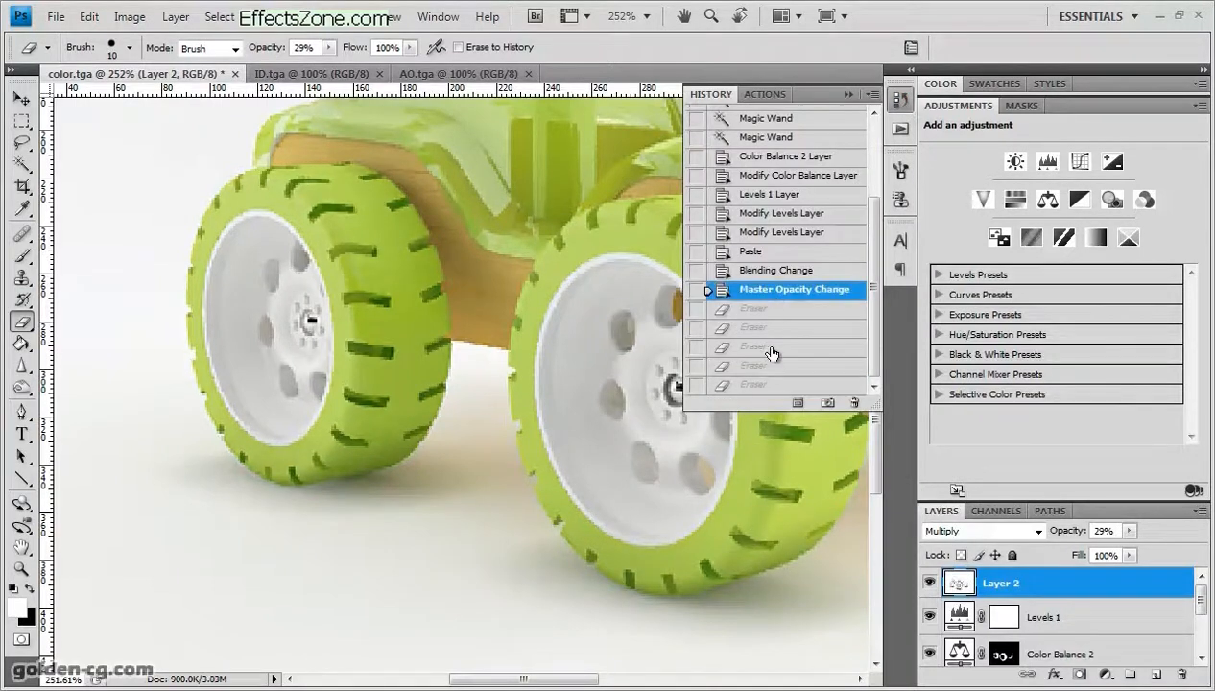
{"action": "left_click", "coordinate": [765, 386]}
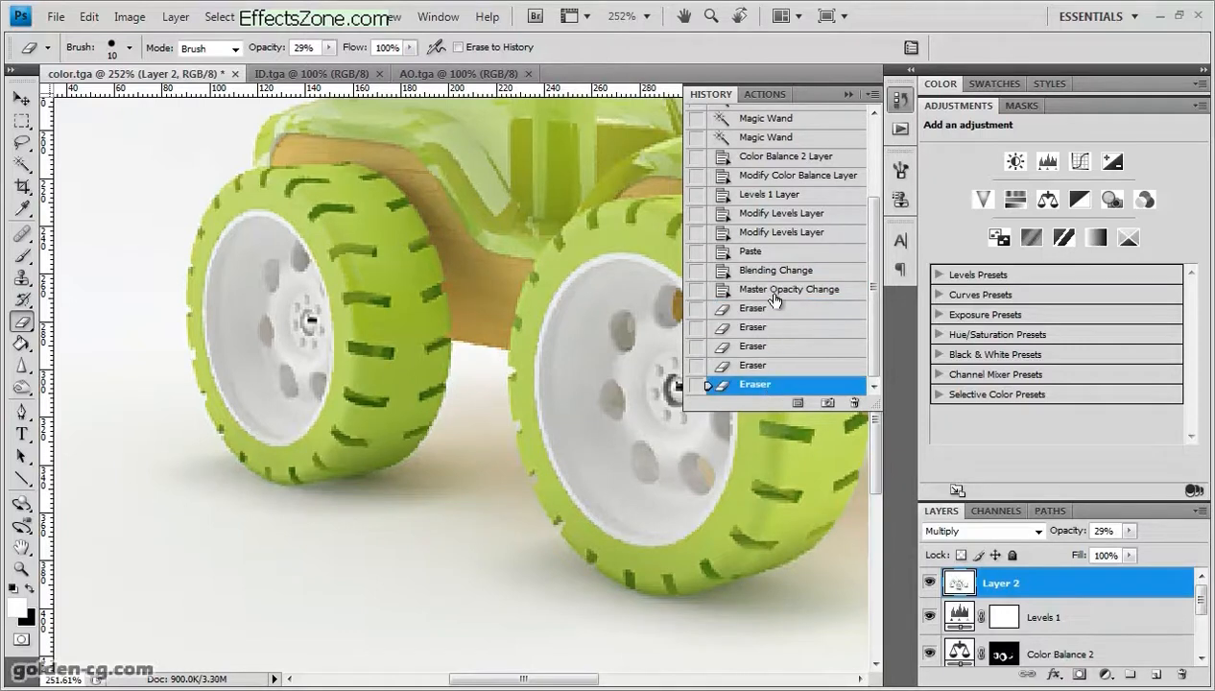
{"action": "left_click", "coordinate": [766, 297]}
{"action": "left_click", "coordinate": [763, 385]}
{"action": "key", "text": "ctrl+1"}
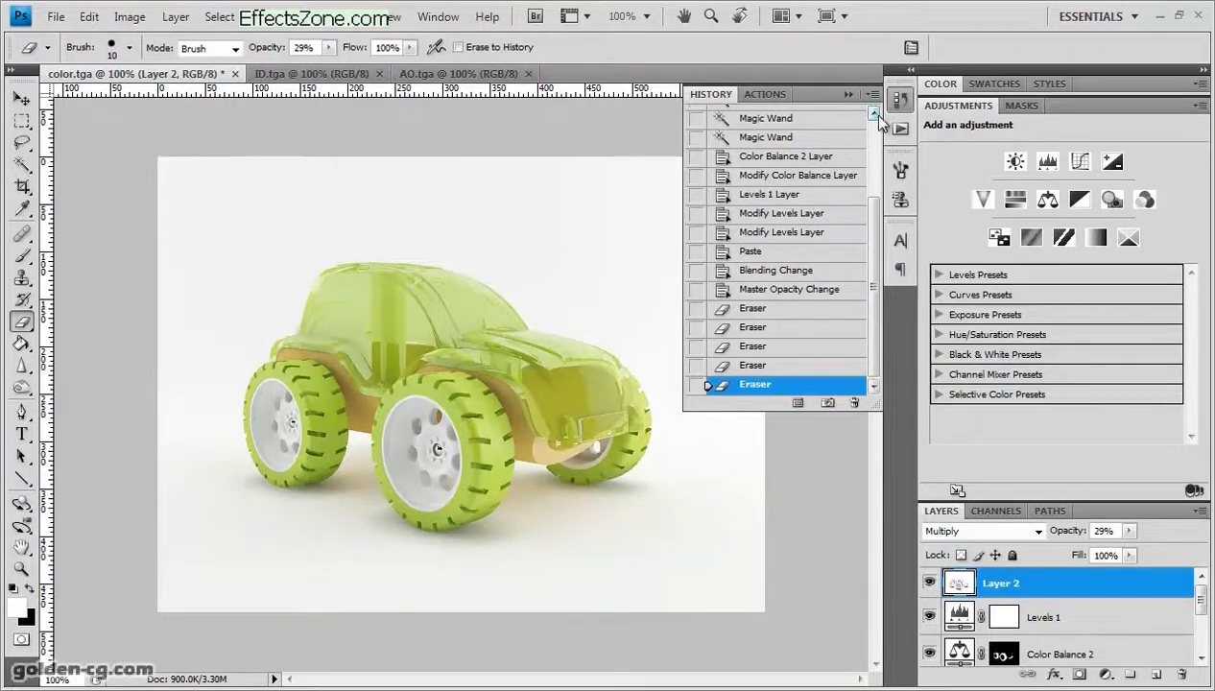
{"action": "left_click", "coordinate": [900, 99]}
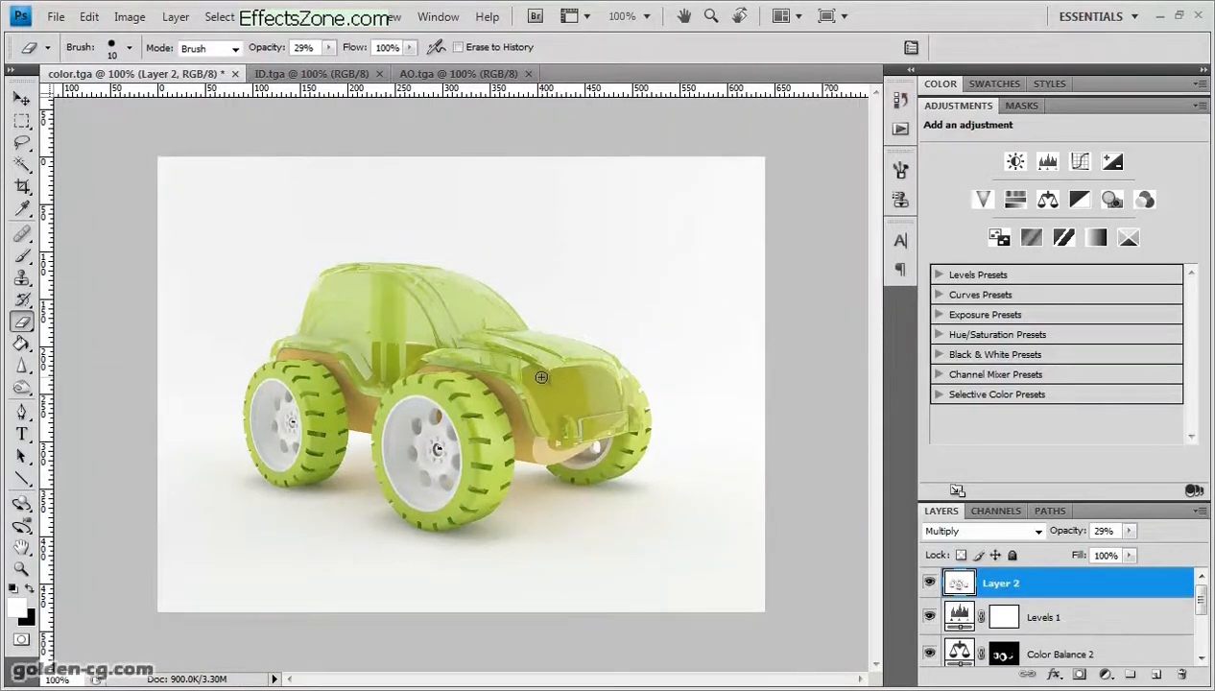